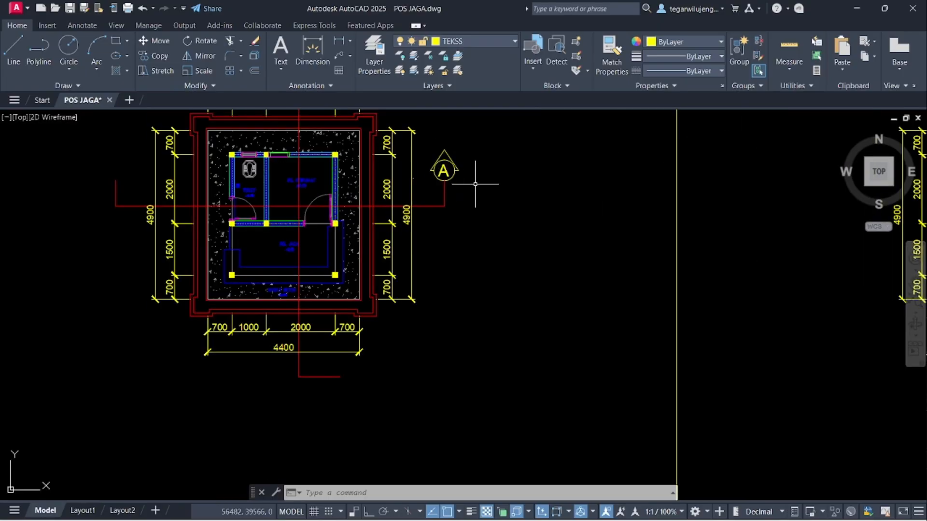
- Examine the floor plan, the neighbouring plans in the sheet row and the foundation reference image
scroll(472, 184, "down", 5)
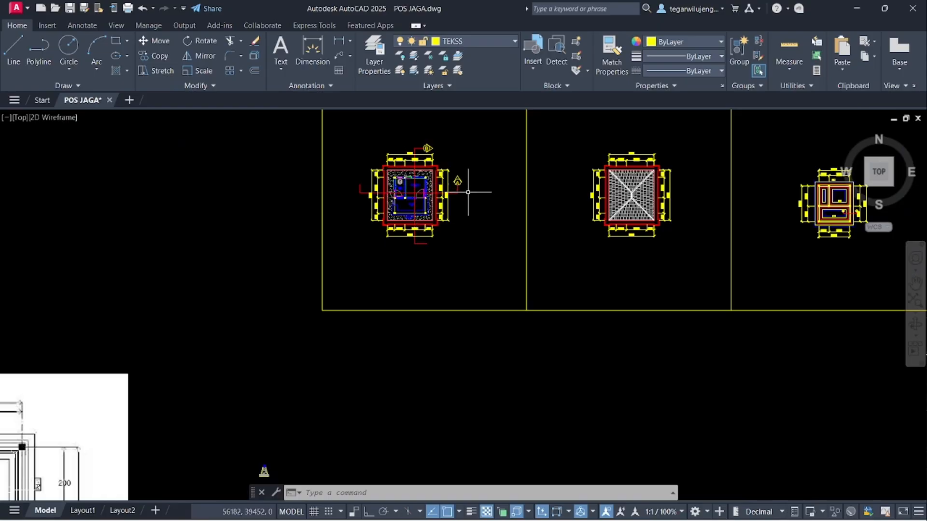
scroll(470, 193, "up", 2)
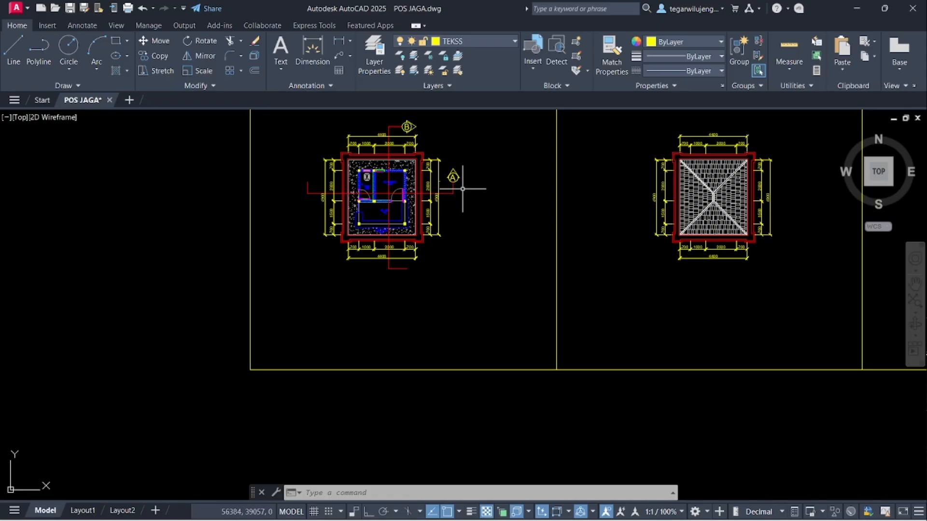
scroll(507, 251, "down", 2)
scroll(623, 375, "down", 3)
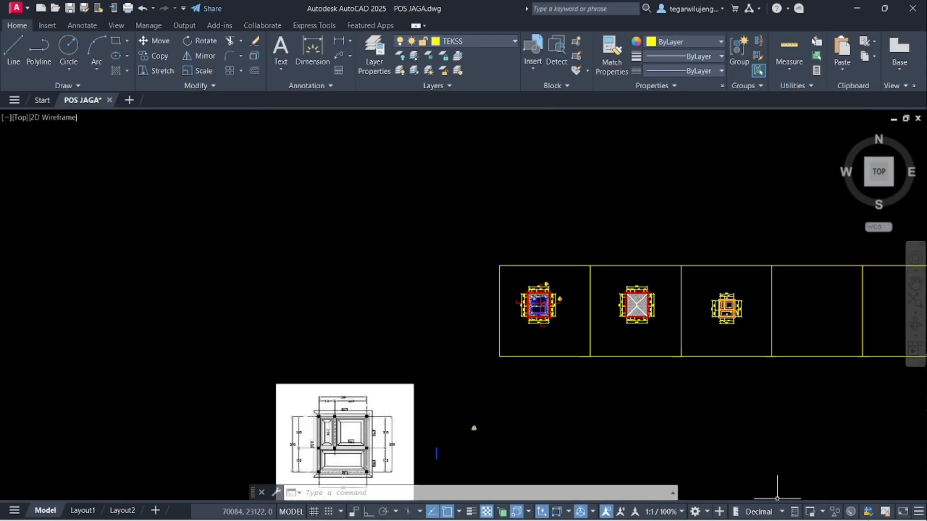
left_click(857, 511)
left_click(742, 280)
left_click(592, 202)
scroll(583, 210, "down", 2)
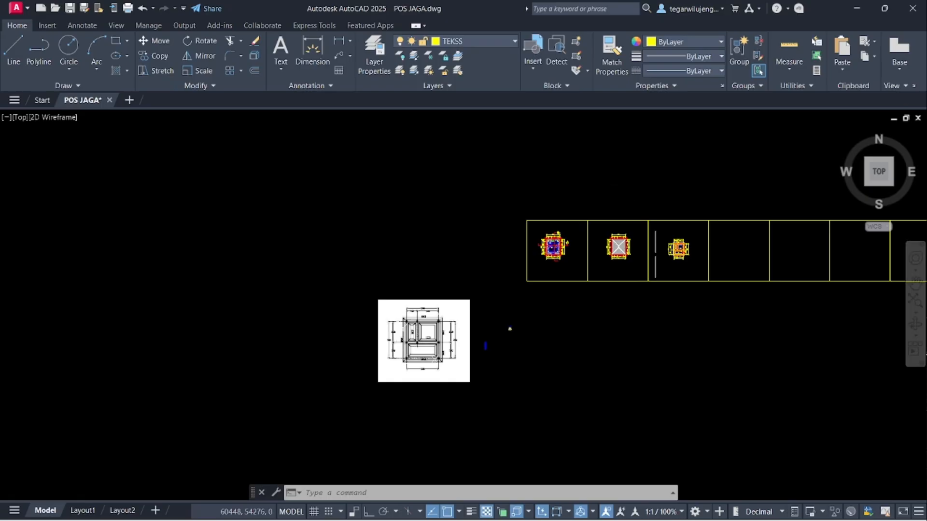
scroll(562, 245, "up", 5)
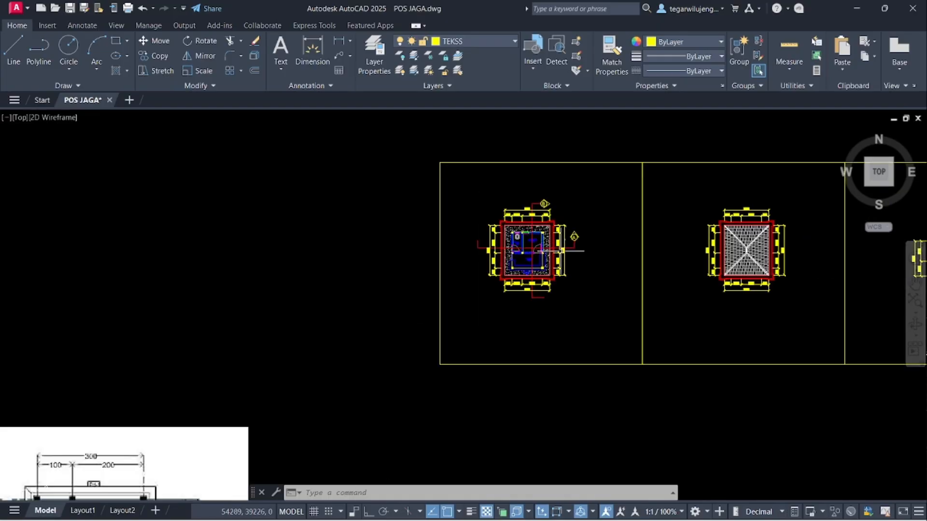
scroll(564, 250, "up", 4)
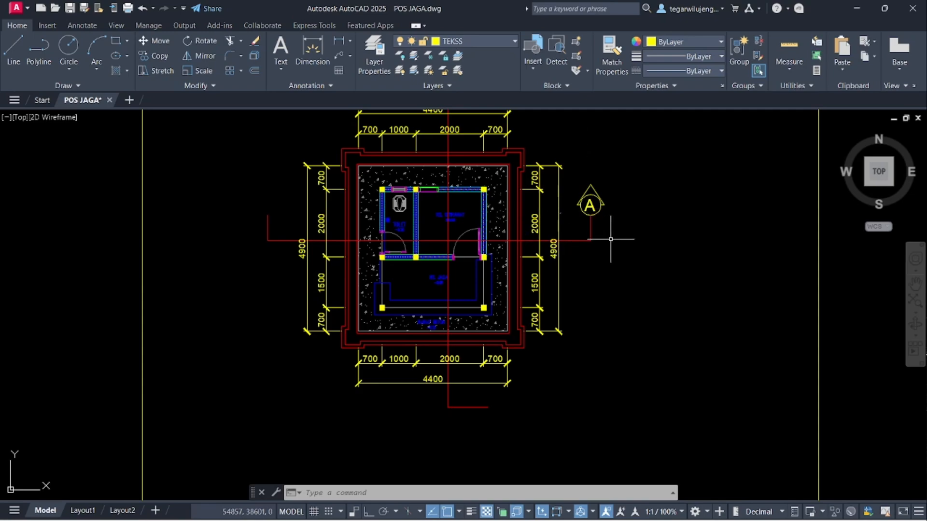
scroll(591, 314, "down", 3)
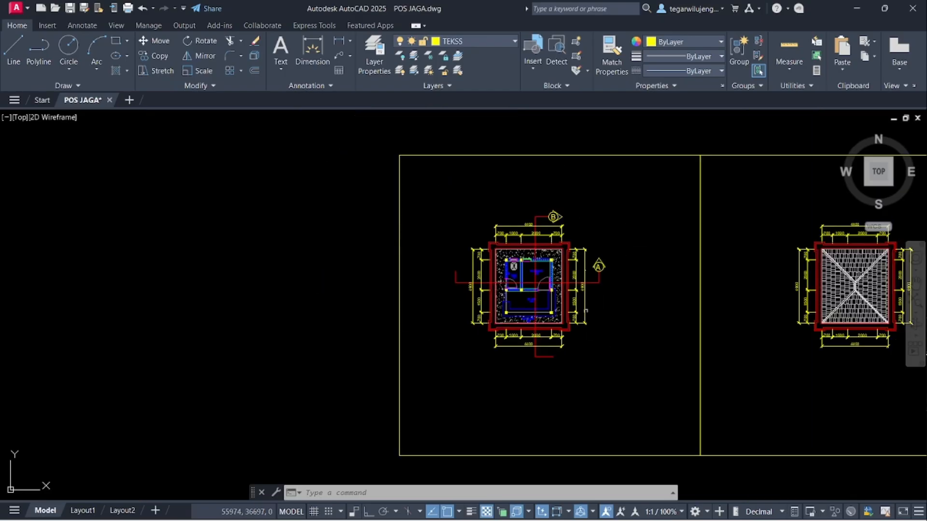
- Copy the complete floor plan with its dimensions and section markers straight down, placing the copy below the first sheet frame
left_click(433, 197)
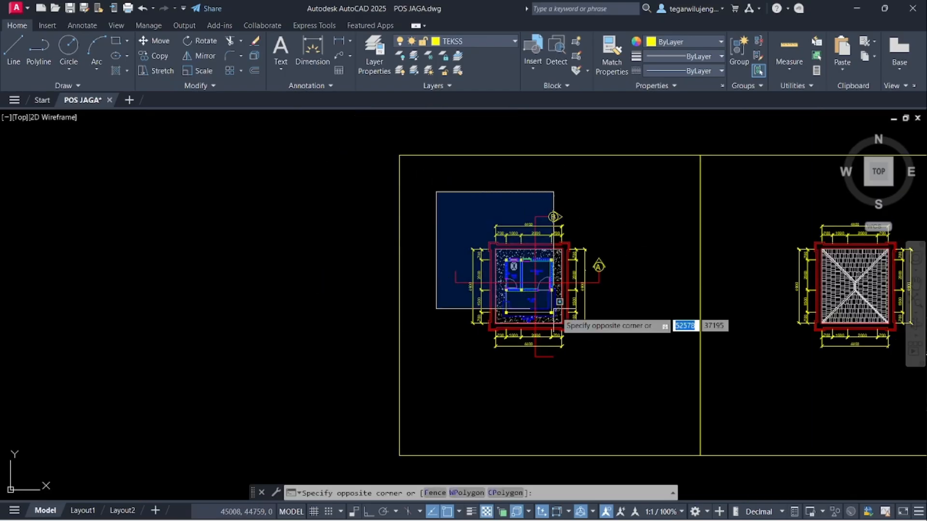
left_click(626, 372)
type("c")
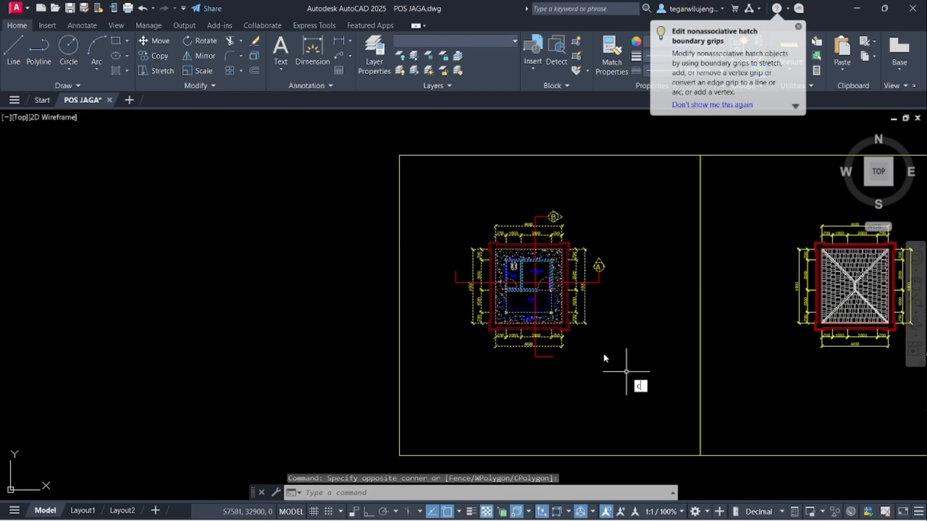
type("o")
key("Return")
left_click(537, 266)
middle_click_drag(545, 337, 523, 256)
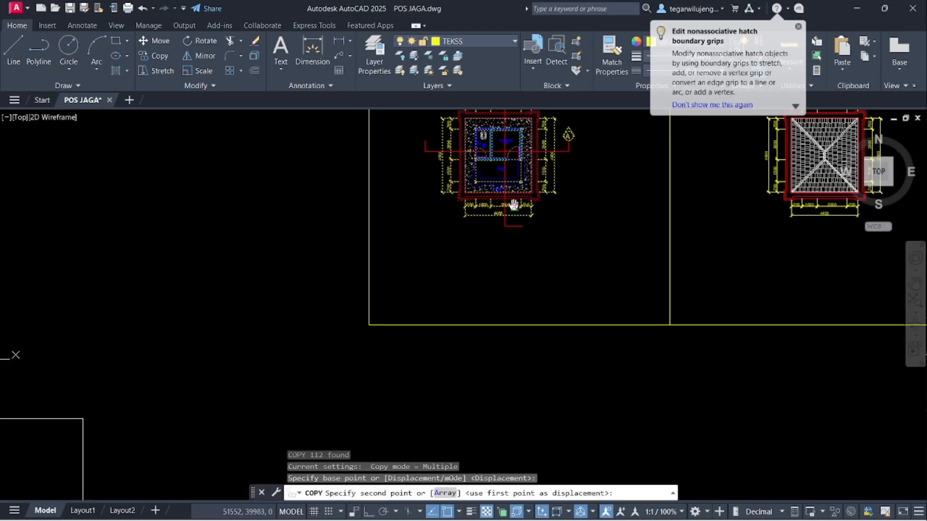
scroll(497, 194, "down", 5)
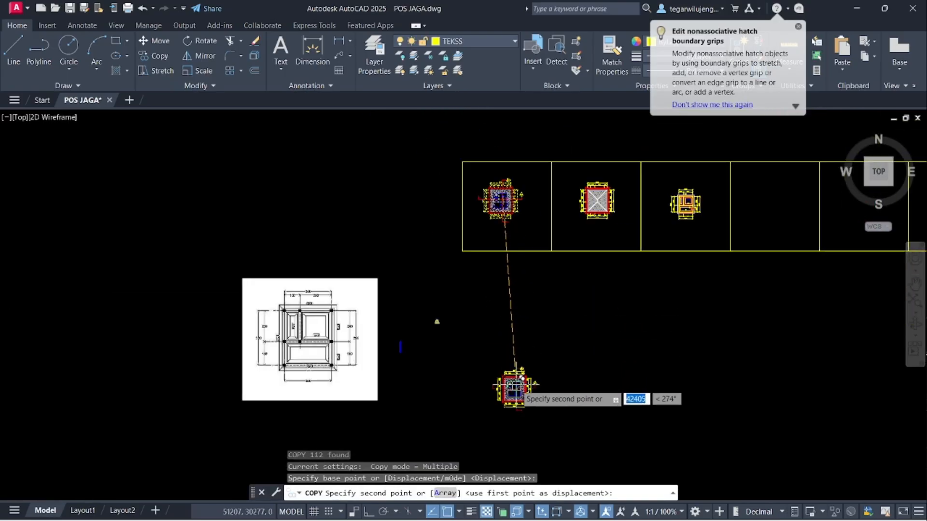
key("F8")
left_click(503, 333)
key("Escape")
- Delete the foundation plan reference image beside the sheet frames
middle_click_drag(468, 341, 459, 277)
left_click(414, 241)
left_click(356, 212)
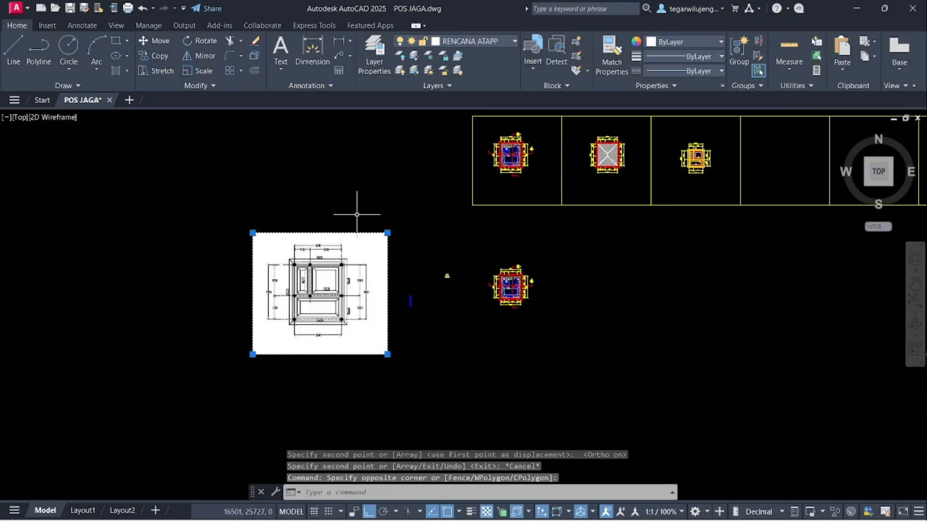
key("Delete")
- Switch to the PDF in Edge and capture the Potongan A-A section drawing on page 6 as a screenshot
left_click(568, 508)
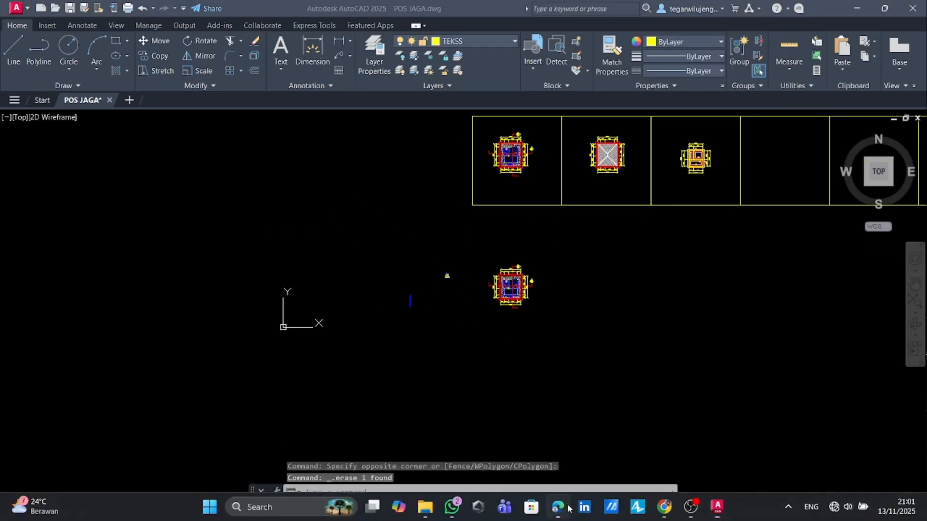
scroll(497, 324, "down", 5)
scroll(497, 323, "down", 20)
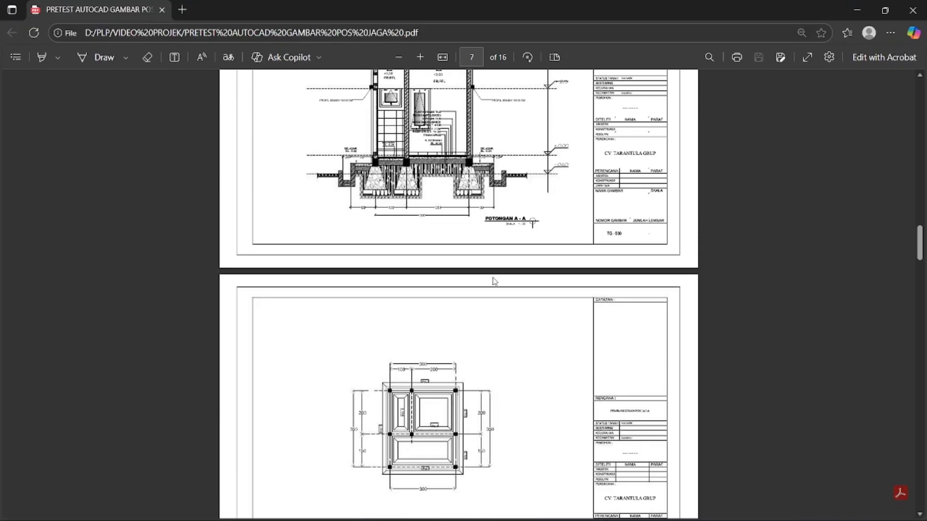
scroll(493, 270, "up", 1, "ctrl")
scroll(487, 254, "up", 5)
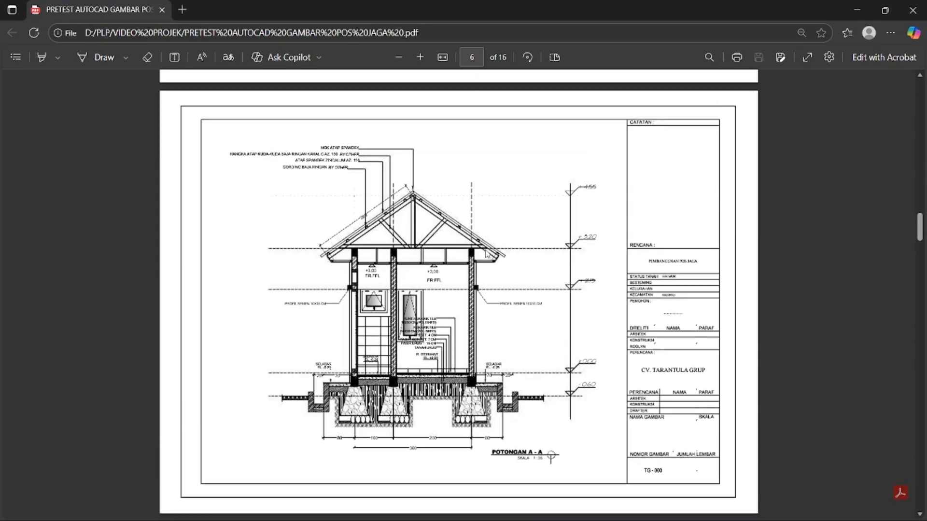
key("super+shift+s")
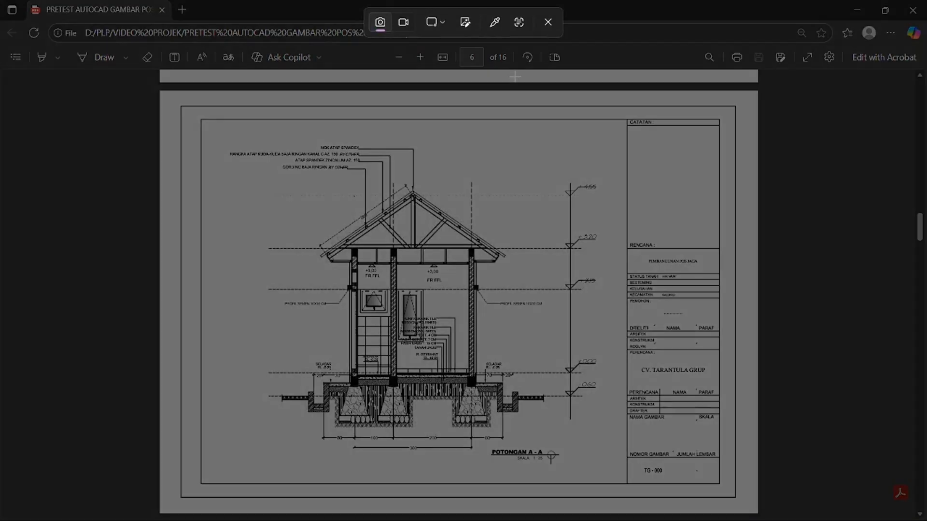
mouse_move(214, 129)
left_mouse_down()
mouse_move(436, 338)
mouse_move(607, 476)
left_mouse_up()
- Switch back to AutoCAD and paste the captured section image in the empty area beside the sheet frames
key("alt+Tab")
key("ctrl+v")
scroll(106, 303, "down", 3)
middle_click_drag(106, 302, 217, 306)
left_click(147, 319)
- Scale the pasted section image down freehand to about 60% from its lower-left corner
left_click_drag(186, 307, 125, 250)
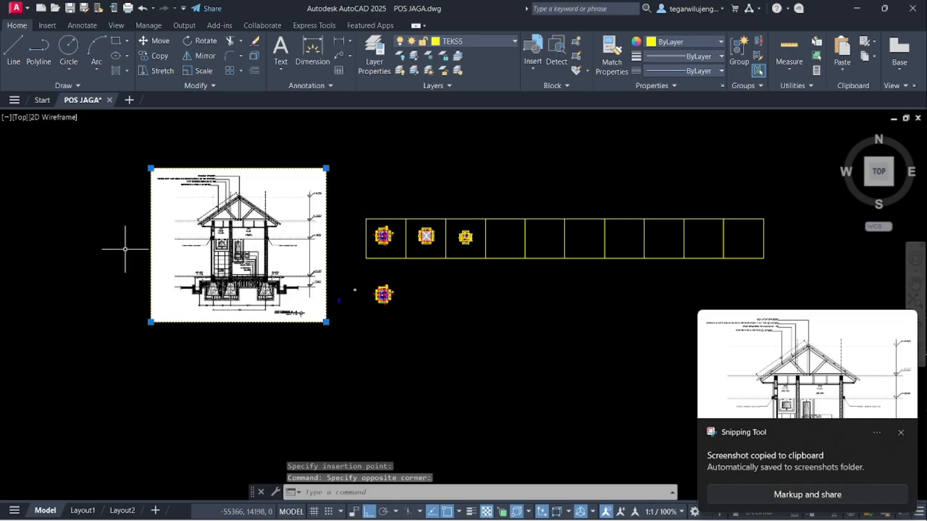
type("sc")
key("Return")
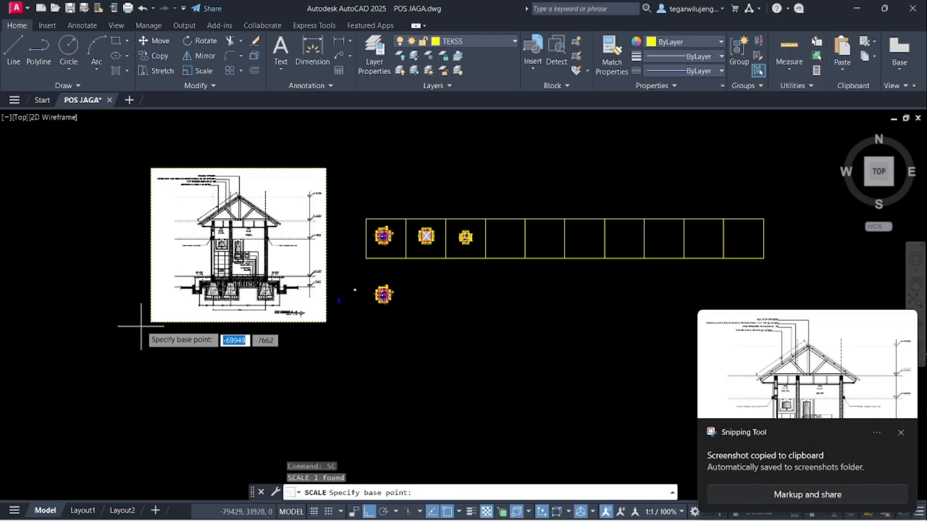
left_click(203, 321)
left_click(204, 320)
- Move the section image horizontally closer to the copied floor plan
left_click(242, 344)
left_click(199, 277)
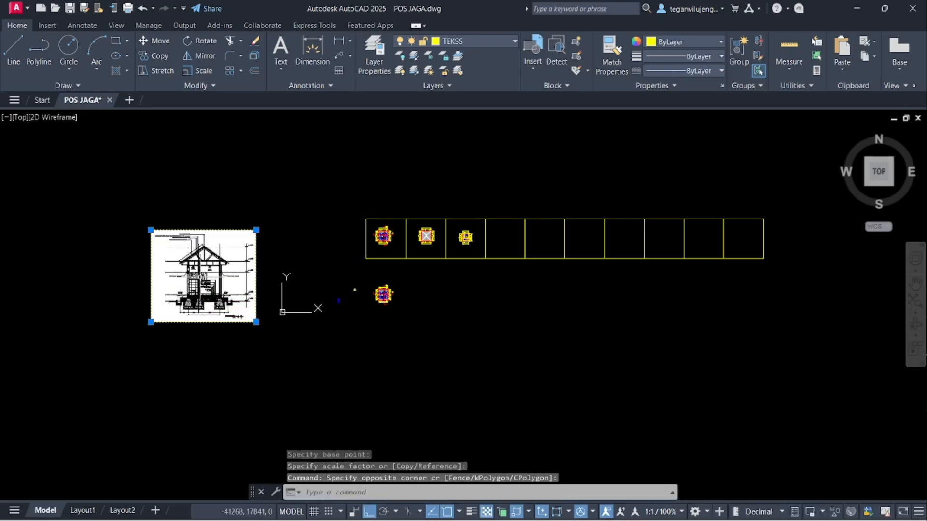
key("Return")
left_click(200, 279)
left_click(271, 254)
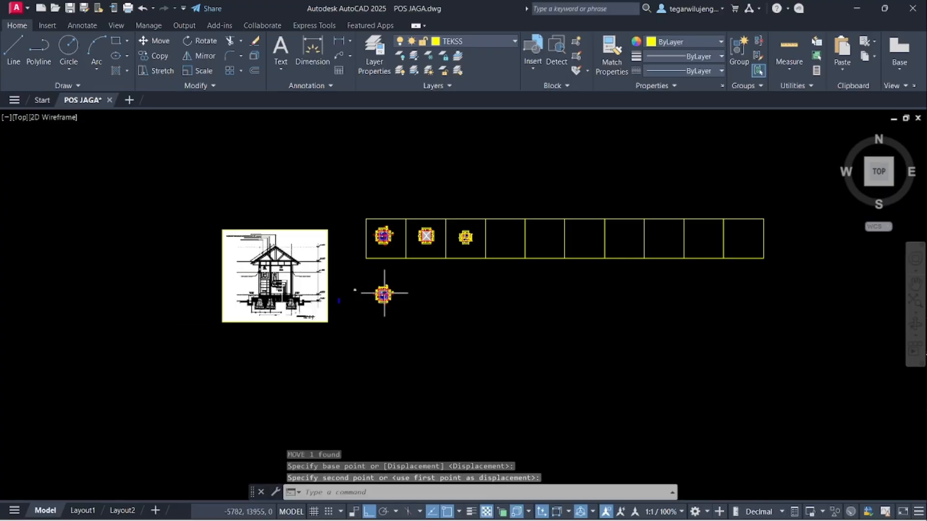
- Examine the section A-A reference image, including its levels, materials and foundation details
scroll(403, 300, "up", 5)
scroll(309, 280, "up", 2)
middle_click_drag(289, 285, 561, 265)
key("Escape")
scroll(360, 279, "down", 4)
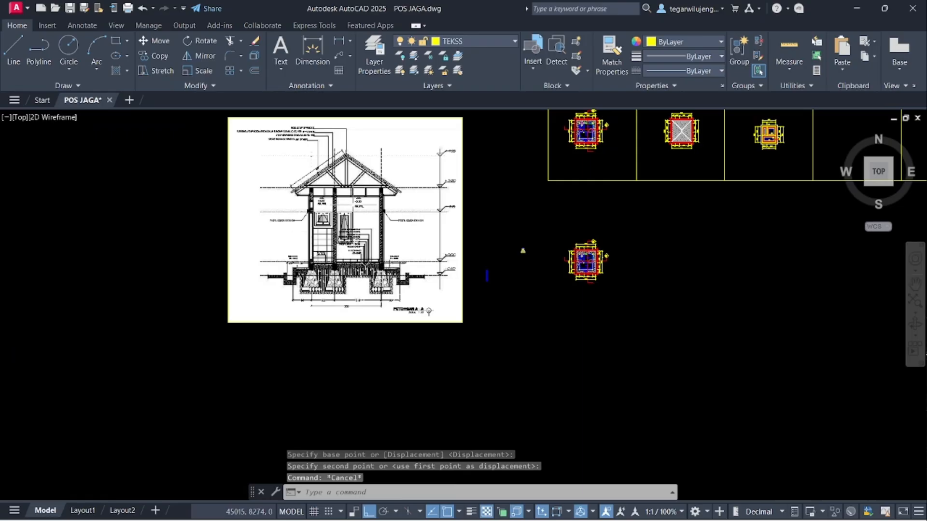
scroll(306, 195, "up", 5)
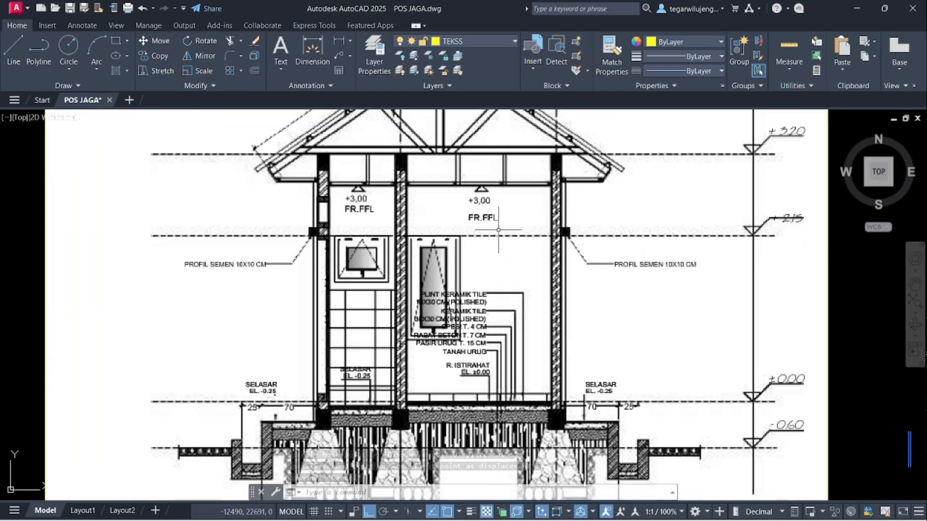
scroll(498, 229, "down", 6)
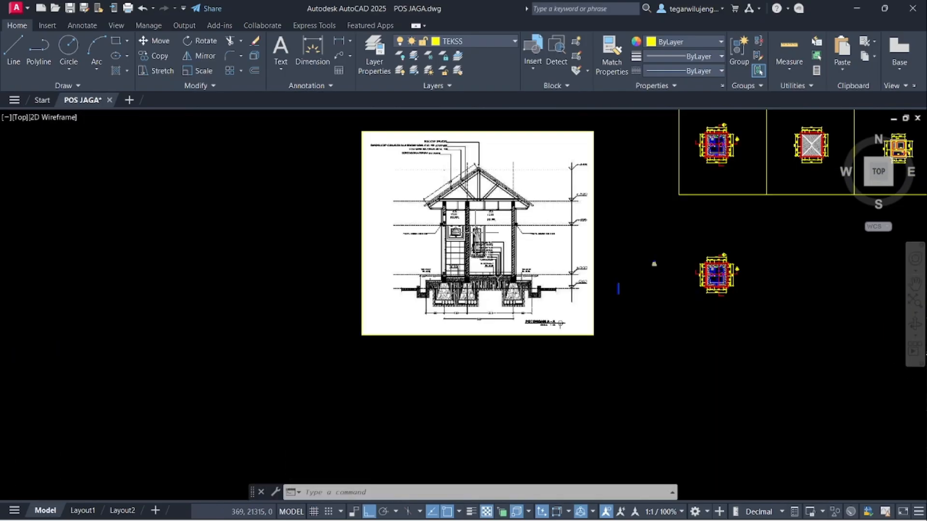
- Make AS the current layer for the construction lines at the copied floor plan
middle_click_drag(693, 280, 587, 253)
scroll(619, 254, "up", 2)
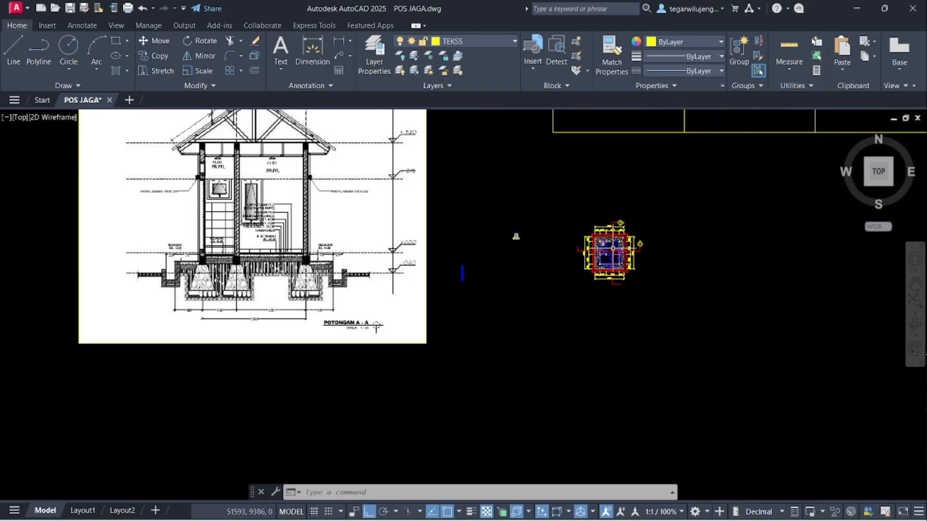
left_click(458, 43)
left_click(450, 170)
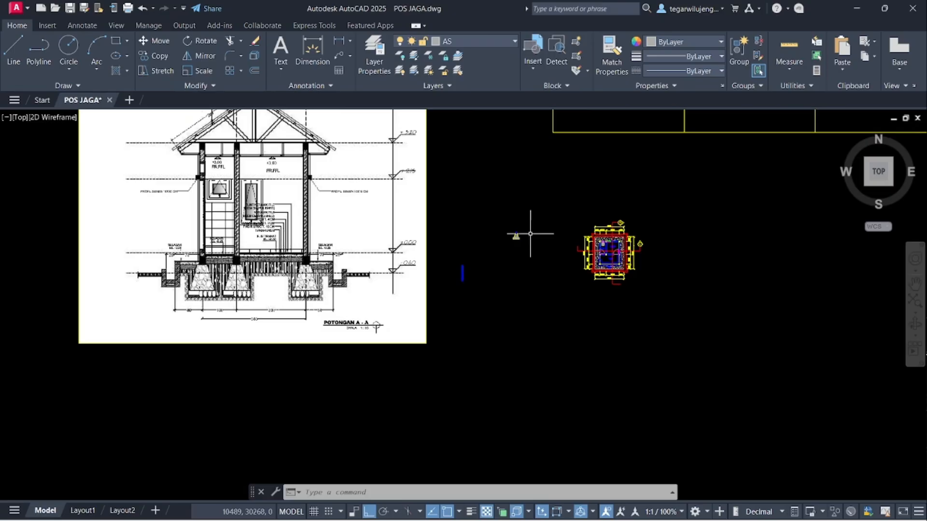
- Draw vertical construction lines through the centres of the three columns along the wall between the toilet and RS. JAGA in the copied plan
type("xl")
key("Return")
type("v")
key("Return")
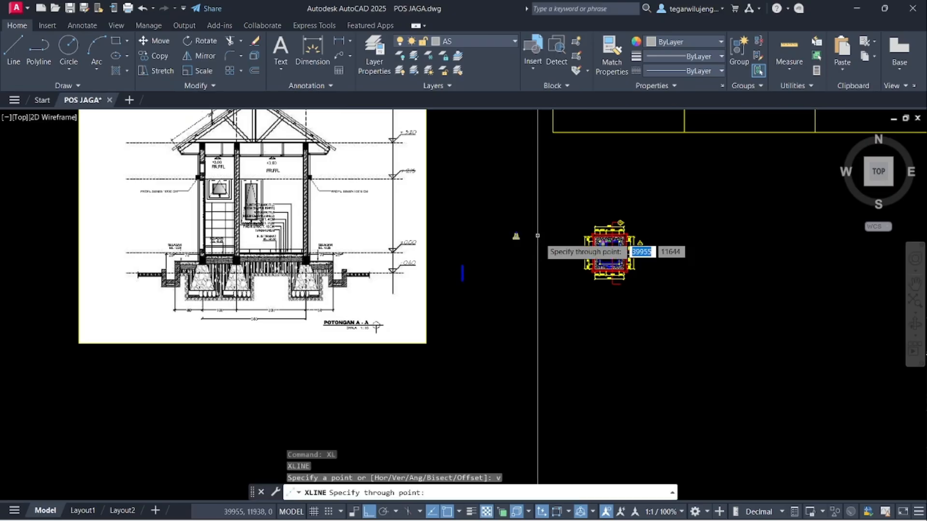
scroll(591, 256, "up", 10)
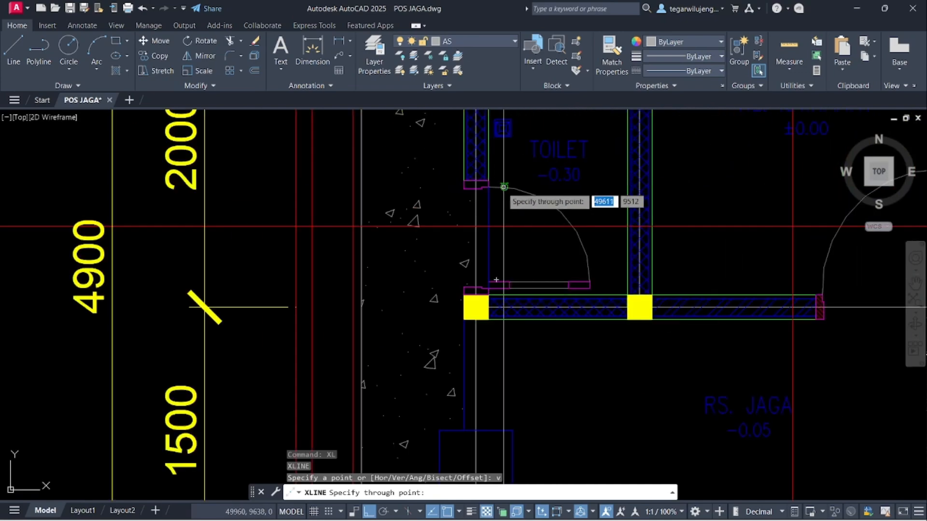
middle_click_drag(477, 201, 444, 236)
middle_click_drag(646, 236, 443, 223)
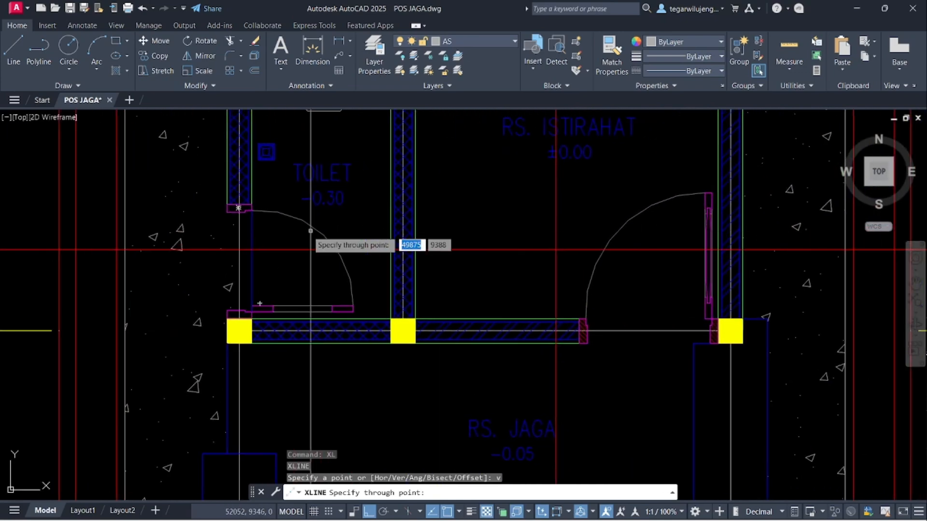
scroll(229, 265, "up", 2)
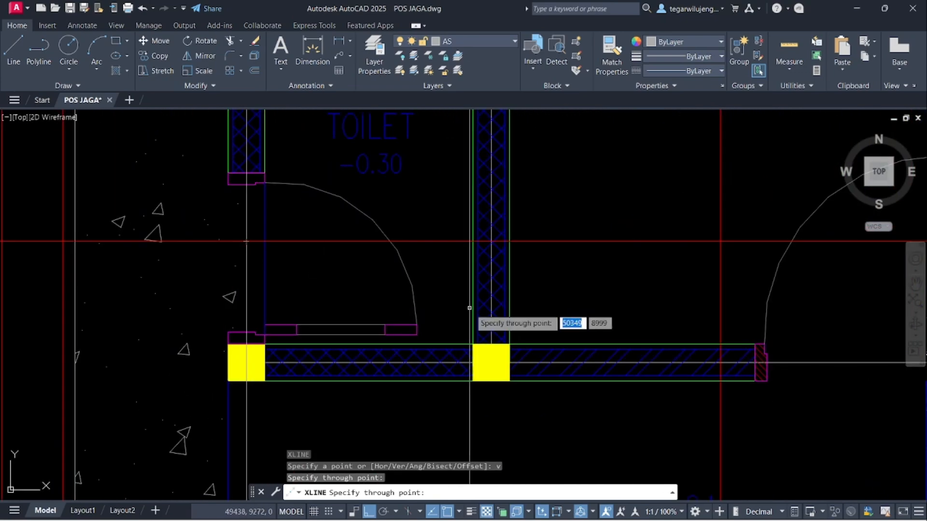
left_click(487, 346)
scroll(700, 329, "down", 2)
middle_click_drag(700, 329, 369, 260)
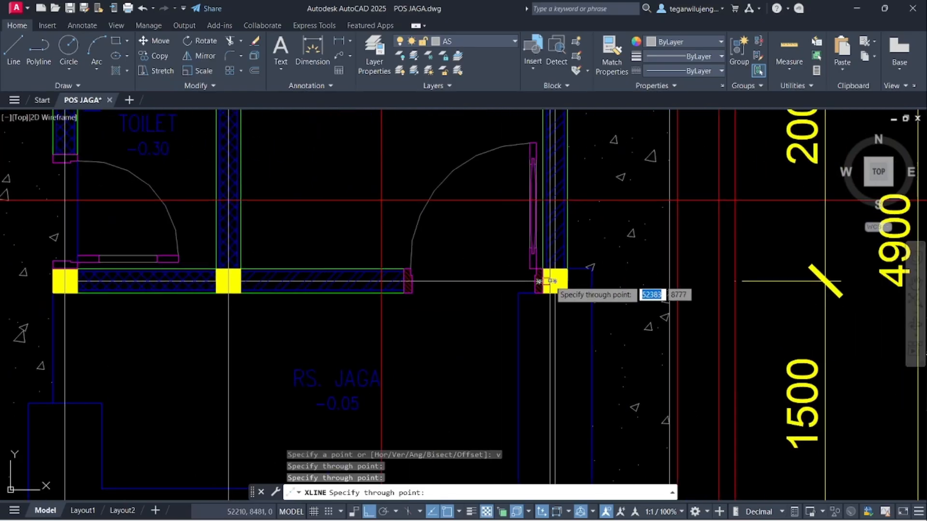
scroll(560, 305, "down", 10)
key("Escape")
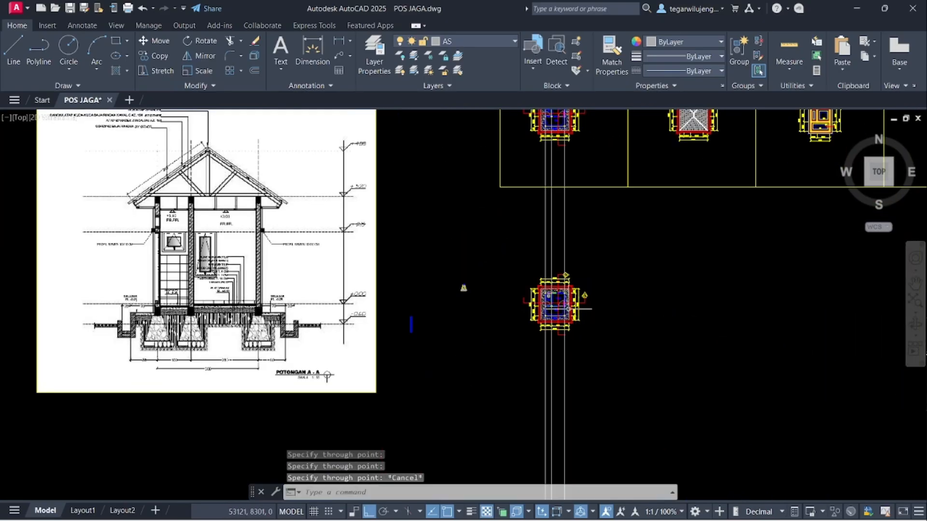
- Copy the stone foundation detail with its tie beam onto the leftmost vertical axis below the copied floor plan
middle_click_drag(431, 319, 457, 263)
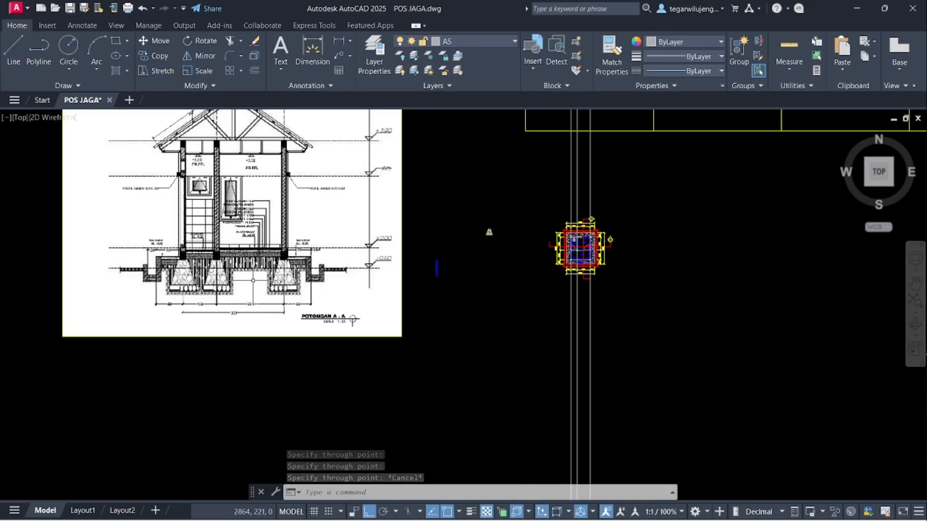
scroll(472, 231, "up", 6)
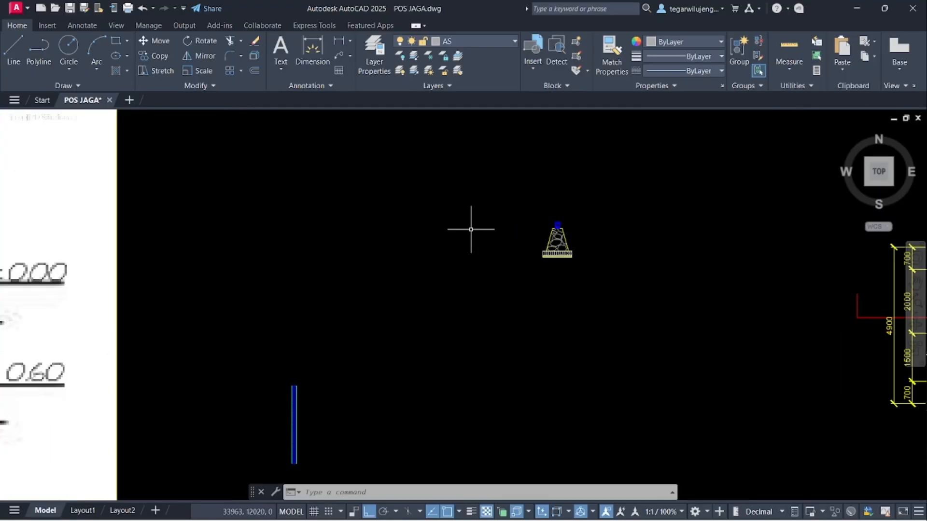
left_click(500, 195)
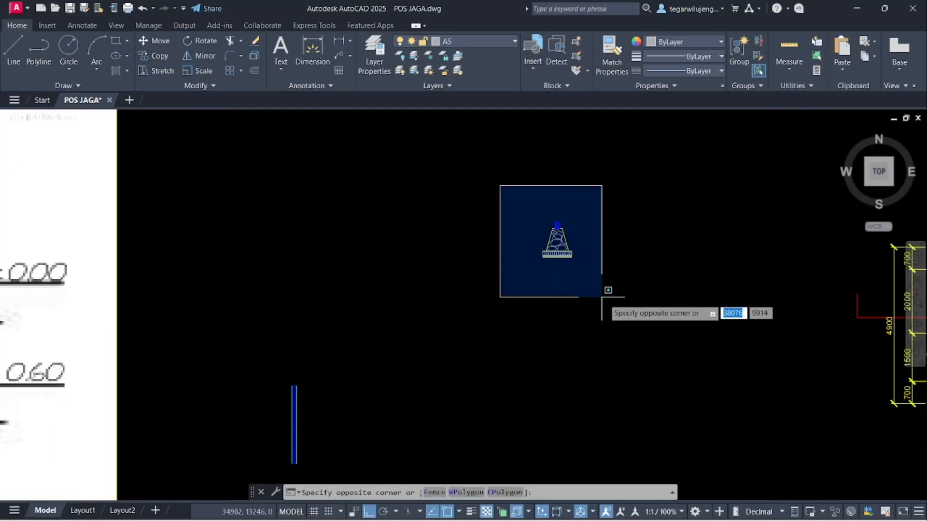
left_click(604, 295)
type("co")
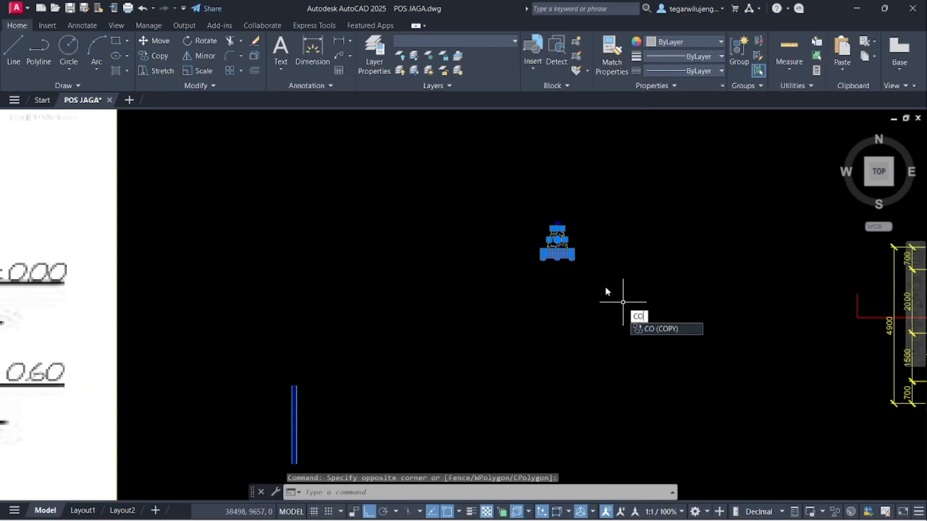
key("Return")
scroll(536, 236, "up", 6)
left_click(523, 222)
scroll(460, 274, "down", 8)
middle_click_drag(604, 336, 511, 254)
key("F8")
scroll(567, 277, "down", 2)
middle_click_drag(569, 279, 448, 62)
scroll(599, 314, "down", 4)
scroll(599, 387, "up", 6)
left_click(592, 387)
key("Escape")
- Copy the placed foundation horizontally onto the middle and right axes, using the tie beam's top centre as base point
scroll(594, 388, "up", 7)
middle_click_drag(520, 340, 425, 122)
left_click(346, 124)
left_click(617, 389)
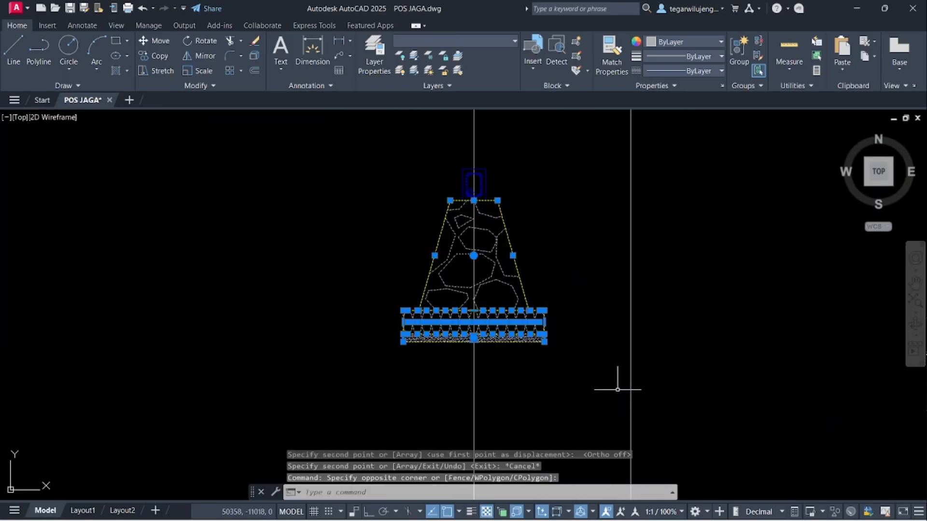
type("co")
key("Return")
left_click(475, 170)
key("F8")
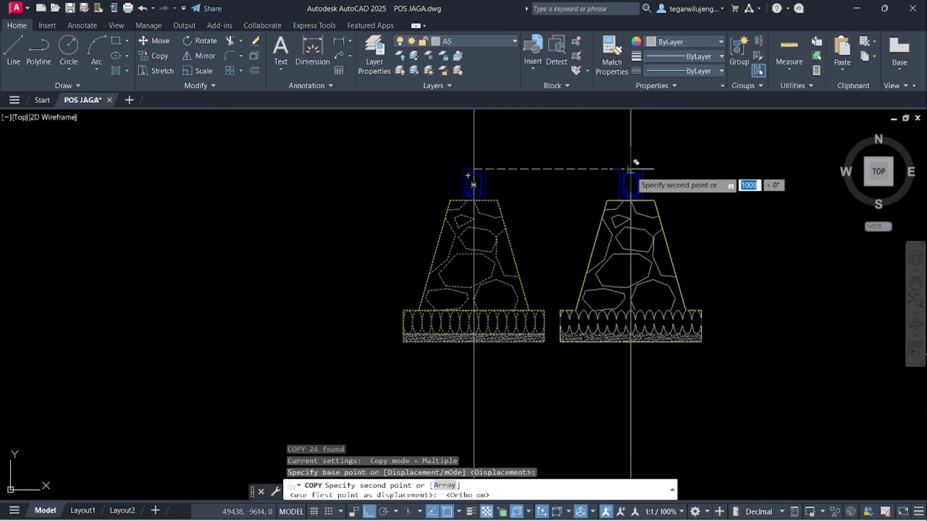
left_click(630, 167)
middle_click_drag(515, 198, 205, 189)
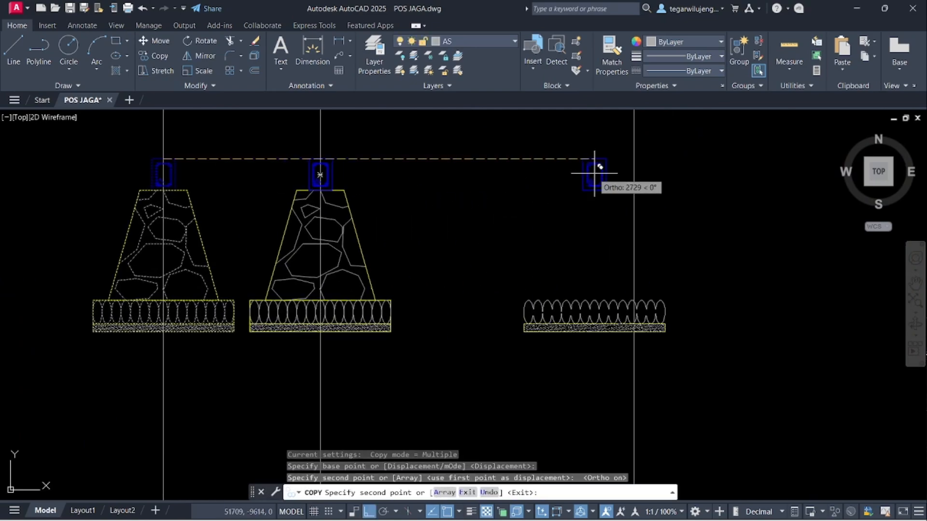
left_click(634, 165)
key("Escape")
- Copy the right-hand wall of RS. ISTIRAHAT from the copied plan straight down onto the right axis's tie beam
scroll(574, 232, "down", 6)
middle_click_drag(574, 232, 650, 324)
scroll(632, 307, "down", 4)
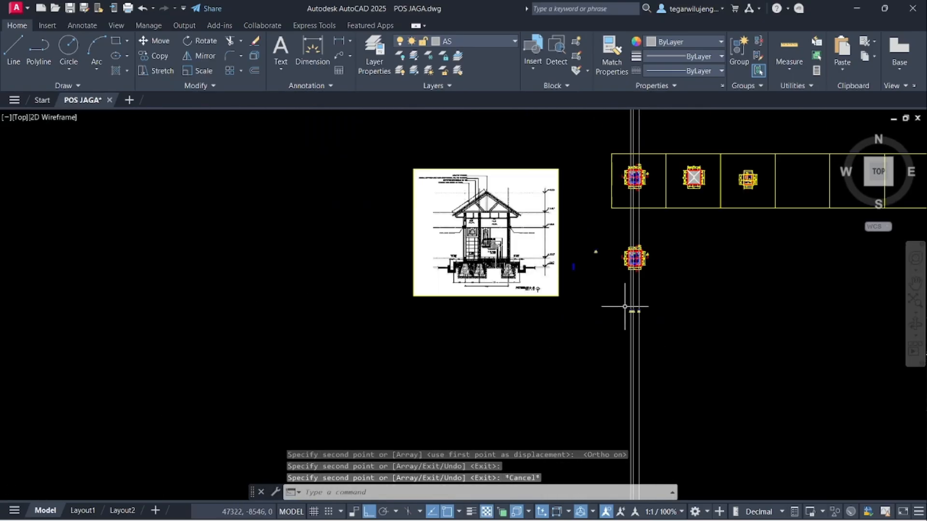
scroll(507, 258, "up", 4)
scroll(497, 256, "up", 2)
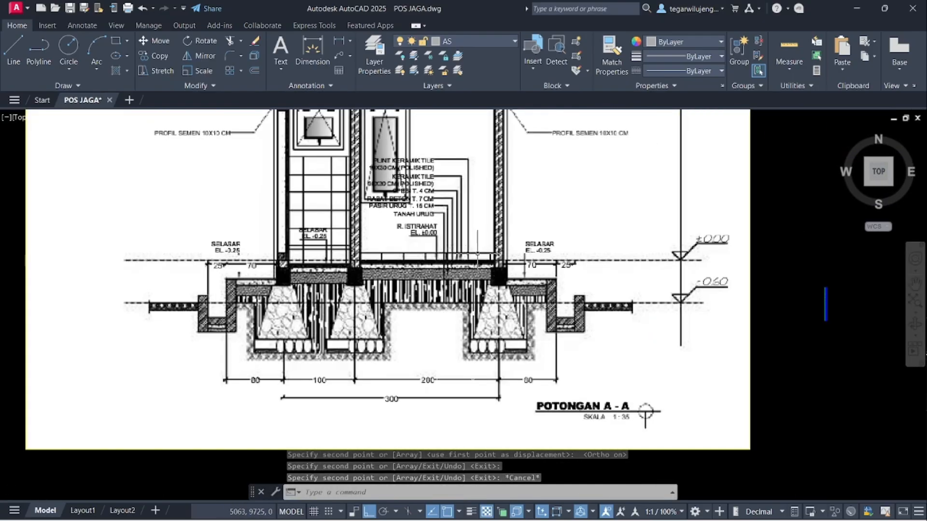
scroll(454, 271, "down", 8)
scroll(549, 269, "up", 5)
scroll(550, 269, "up", 8)
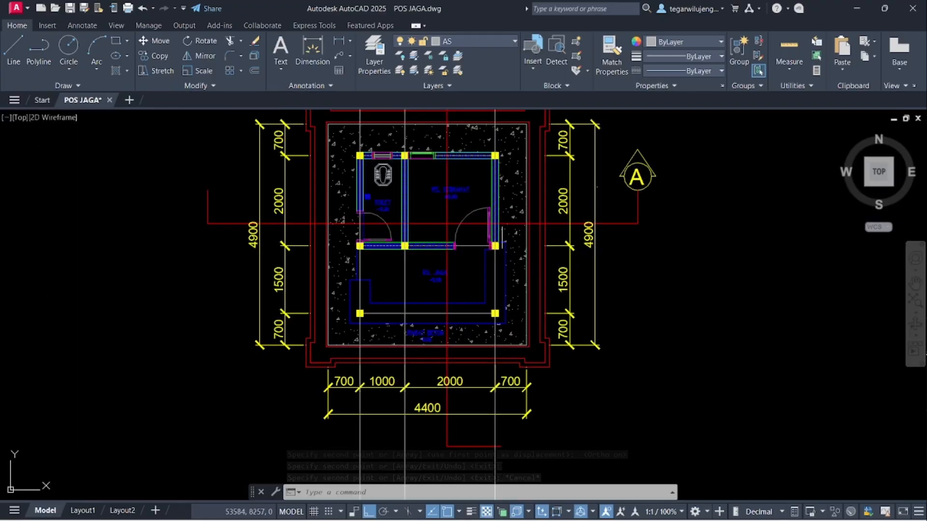
left_click(486, 194)
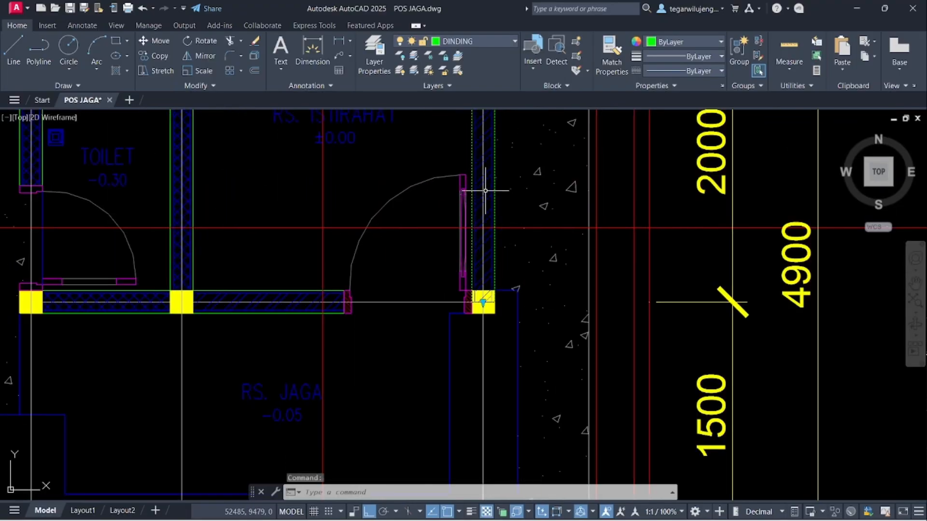
type("o")
key("Return")
scroll(483, 295, "up", 5)
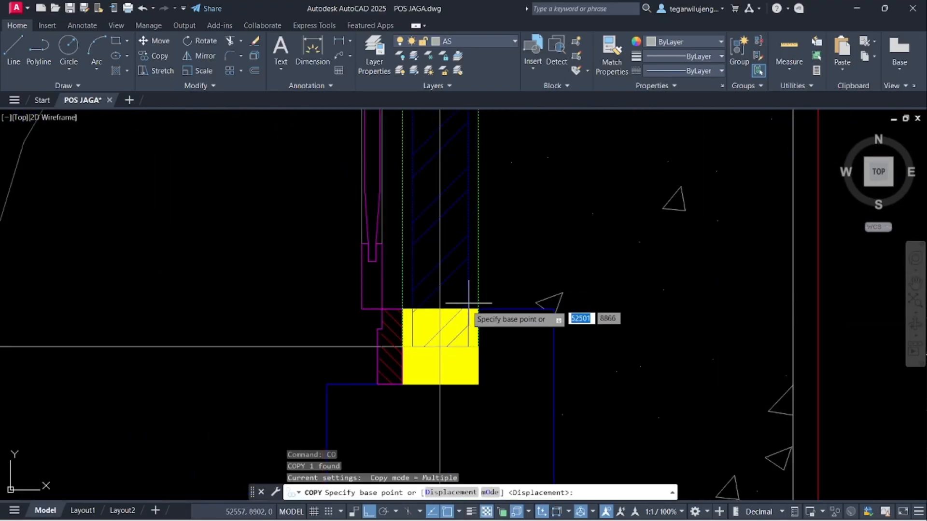
left_click(440, 346)
scroll(441, 224, "down", 12)
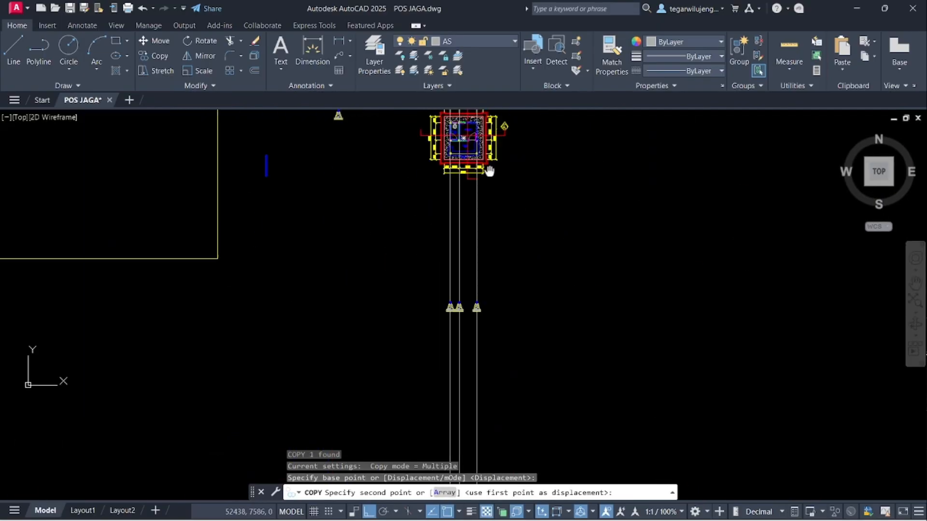
scroll(491, 212, "up", 10)
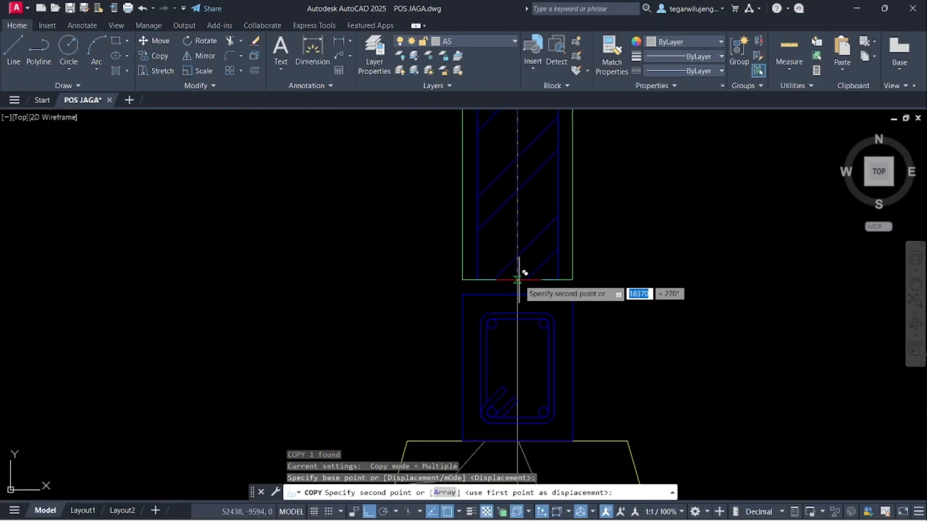
left_click(518, 288)
- Place further copies of the same wall on top of the tie beams at the middle and left axes
scroll(503, 290, "down", 5)
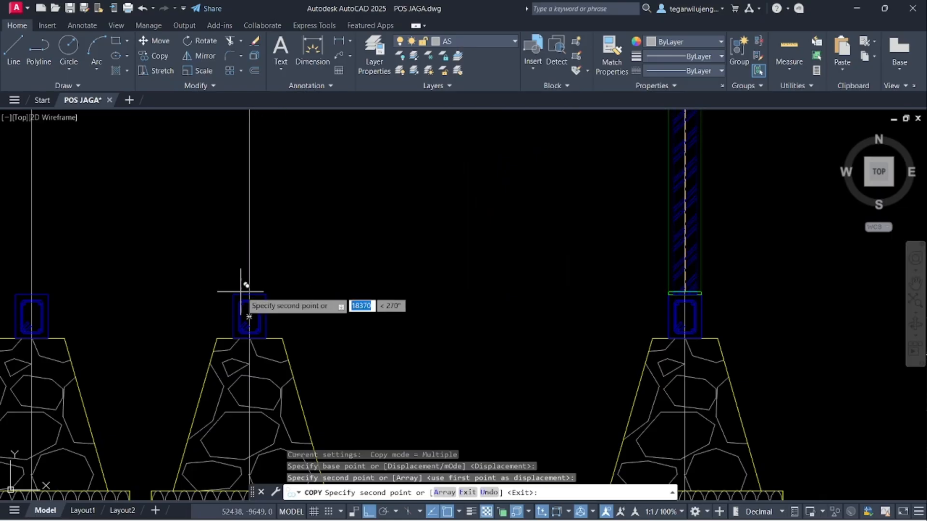
left_click(256, 293)
middle_click_drag(74, 294, 498, 285)
left_click(189, 303)
key("Escape")
- Compare the three foundations and walls below the plan with the walls and levels in the section A-A reference image
scroll(323, 305, "down", 9)
scroll(498, 286, "down", 10)
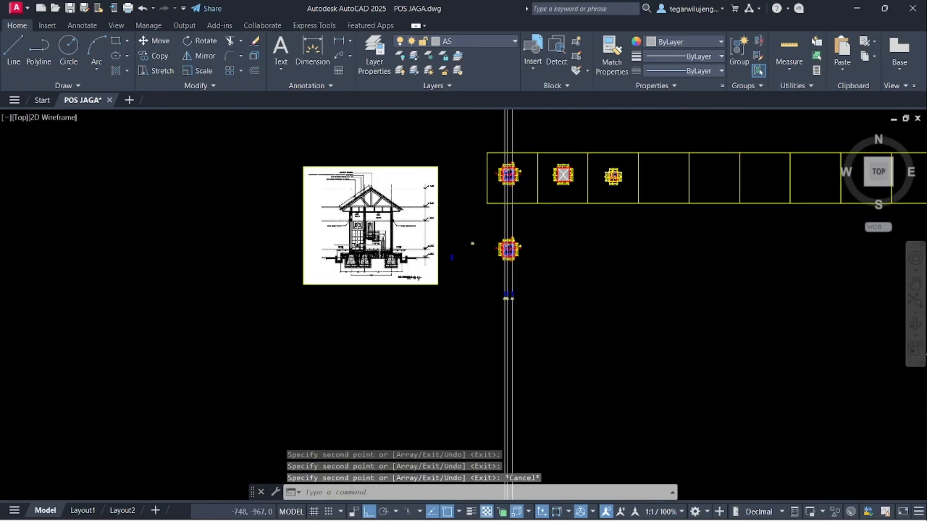
scroll(362, 225, "up", 7)
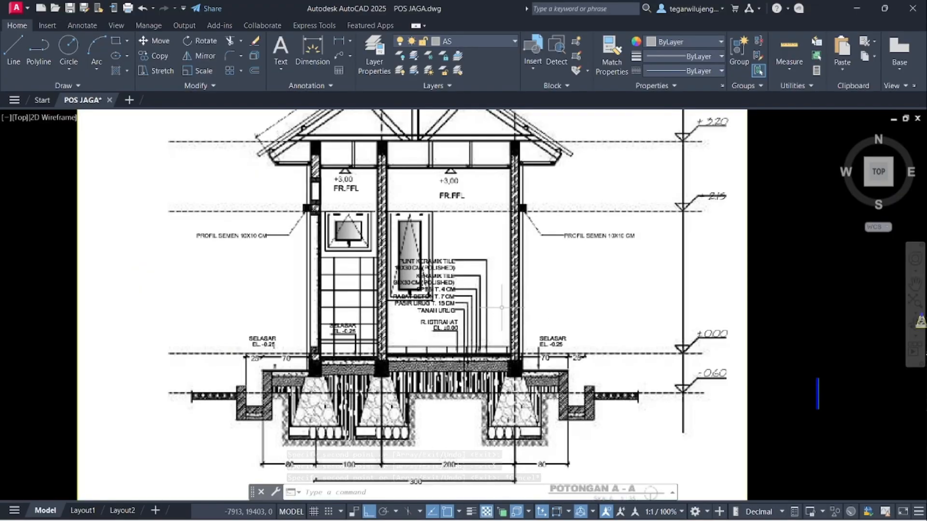
scroll(429, 295, "down", 3)
middle_click_drag(453, 307, 313, 249)
scroll(479, 285, "up", 2)
middle_click_drag(491, 303, 477, 208)
scroll(481, 287, "up", 5)
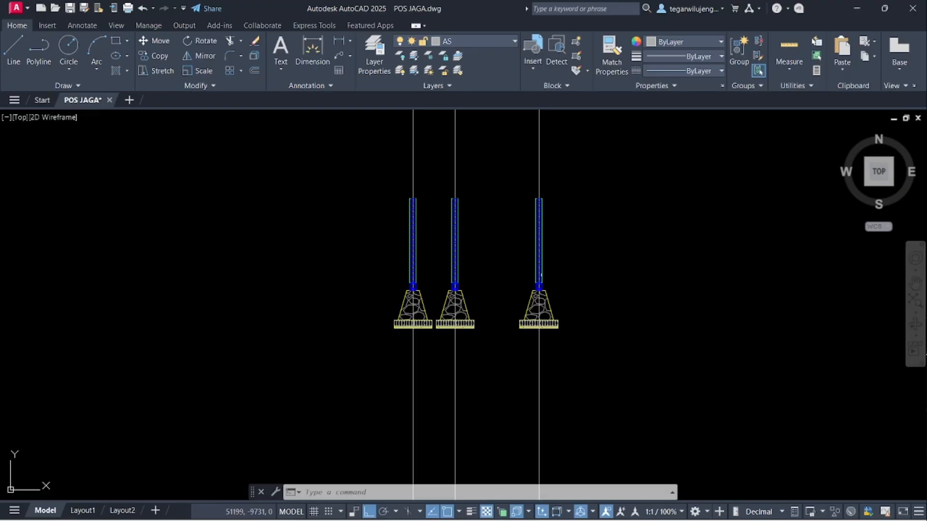
scroll(544, 273, "up", 3)
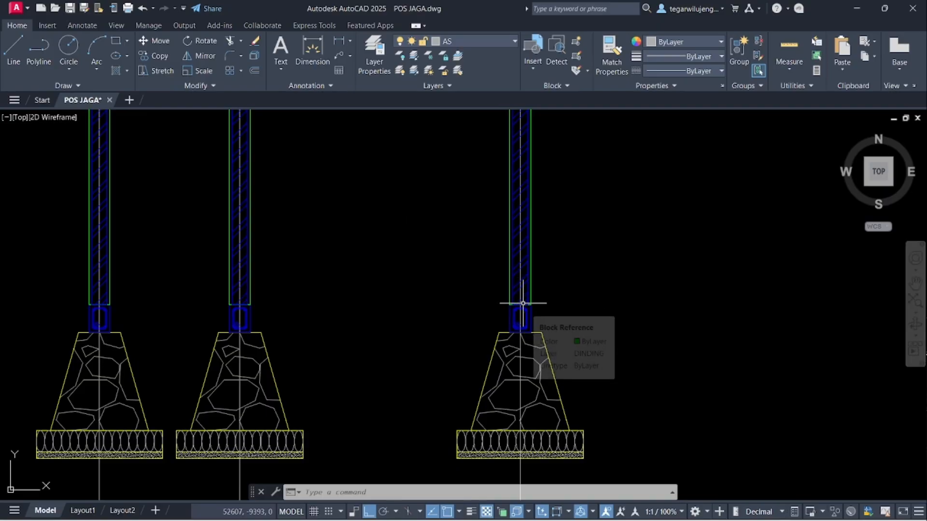
scroll(523, 304, "down", 8)
middle_click_drag(463, 248, 479, 282)
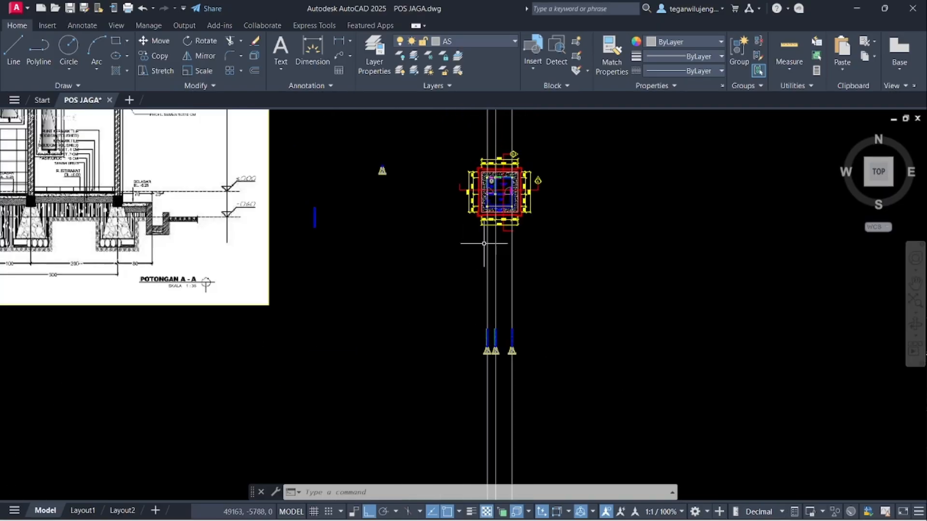
middle_click_drag(281, 245, 495, 293)
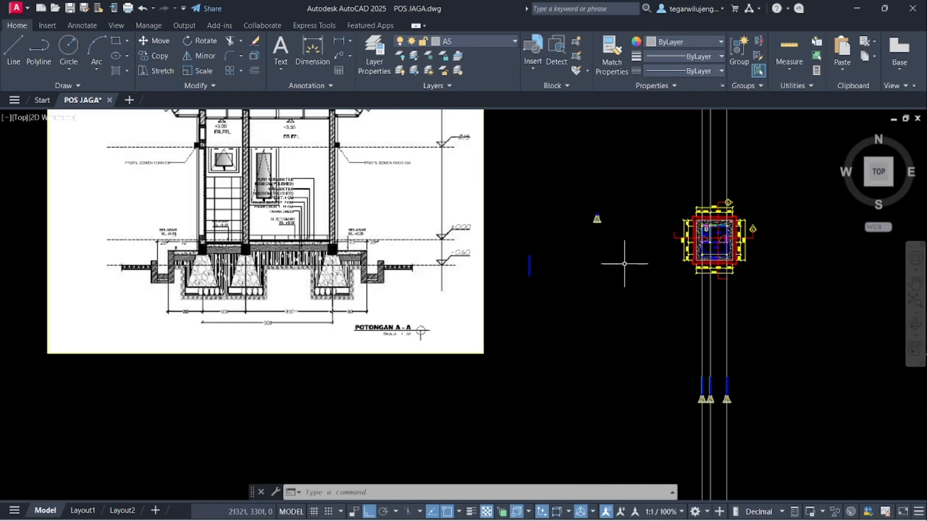
- Copy the toilet's short left wall from the copied plan onto the tie beams at the left and right axes
scroll(678, 247, "up", 5)
middle_click_drag(705, 237, 469, 243)
scroll(449, 212, "up", 8)
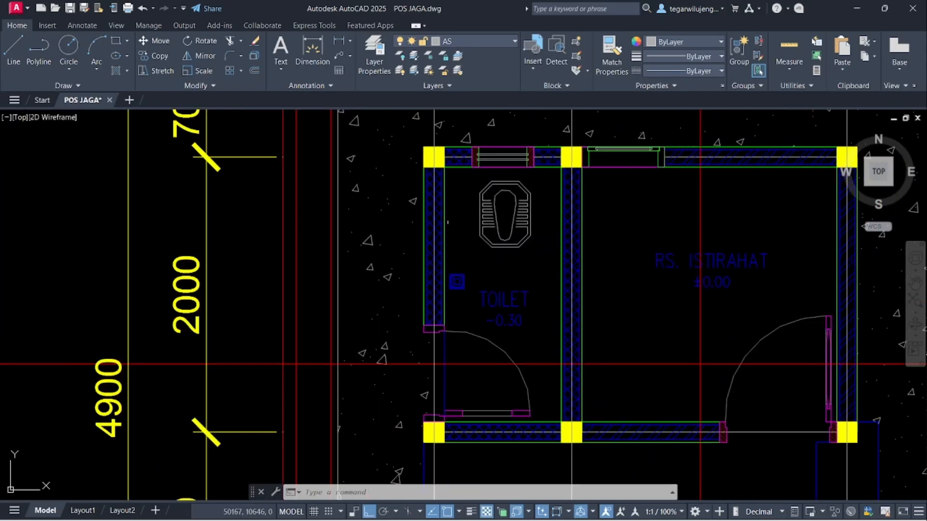
left_click(428, 230)
type("co")
key("Return")
scroll(429, 350, "up", 5)
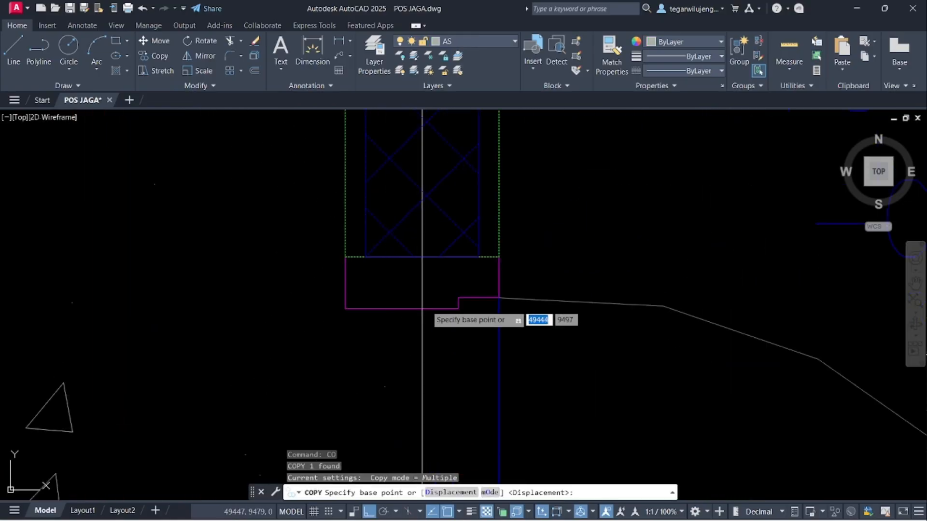
left_click(422, 258)
scroll(454, 338, "down", 8)
scroll(497, 207, "up", 10)
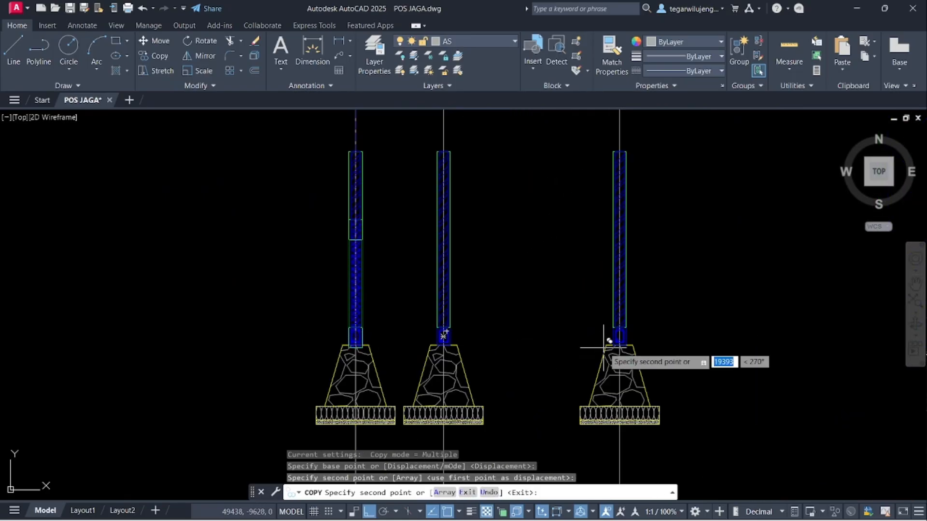
scroll(621, 306, "up", 4)
scroll(626, 300, "up", 4)
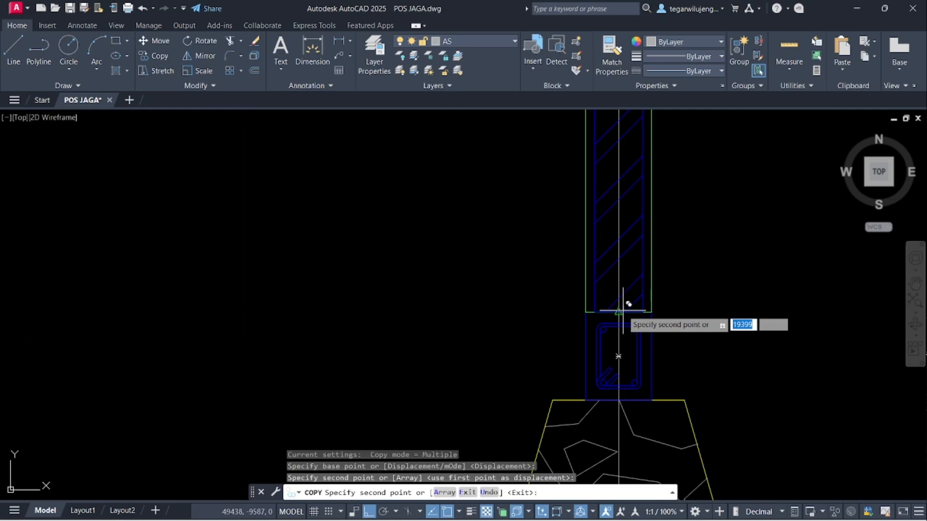
left_click(627, 300)
key("Escape")
- Shorten the copied toilet wall on the right axis to a height of 400 by stretching its top end
scroll(618, 289, "down", 5)
scroll(609, 241, "up", 6)
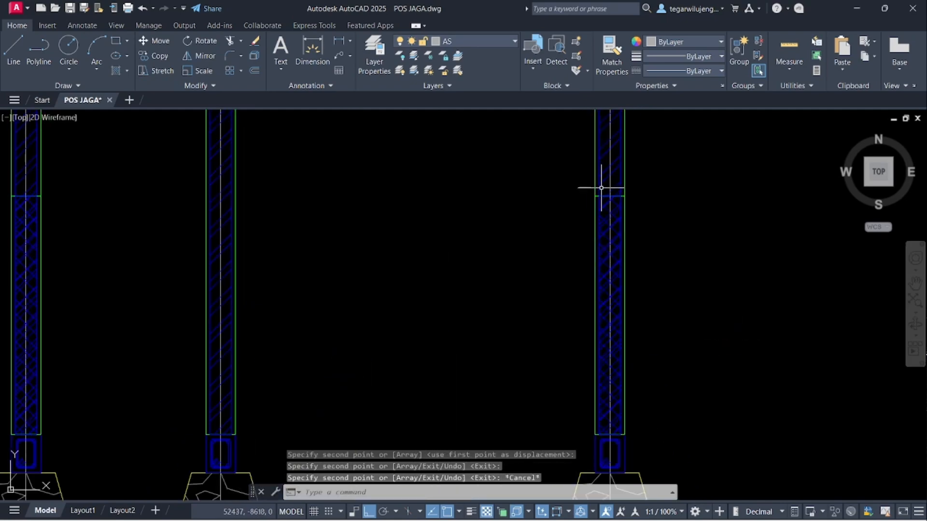
left_click(577, 206)
left_click(569, 188)
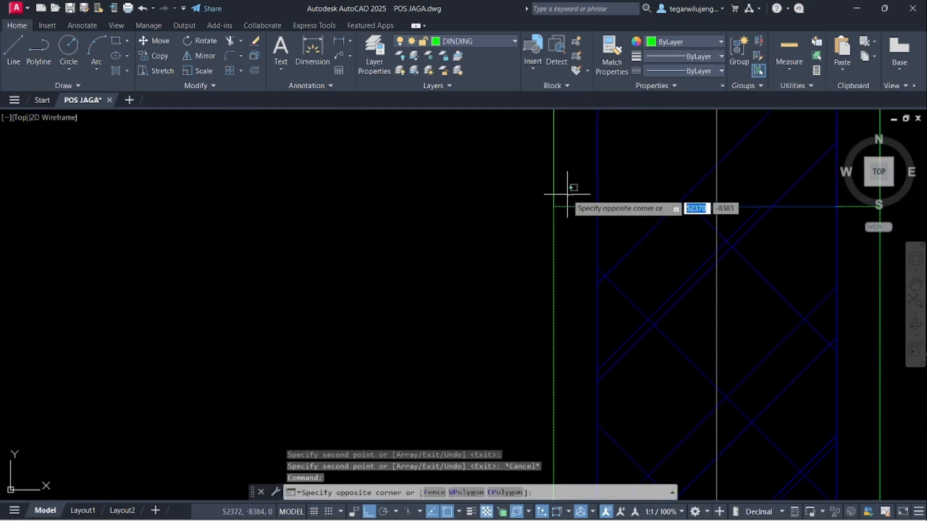
left_click(717, 206)
scroll(718, 207, "down", 5)
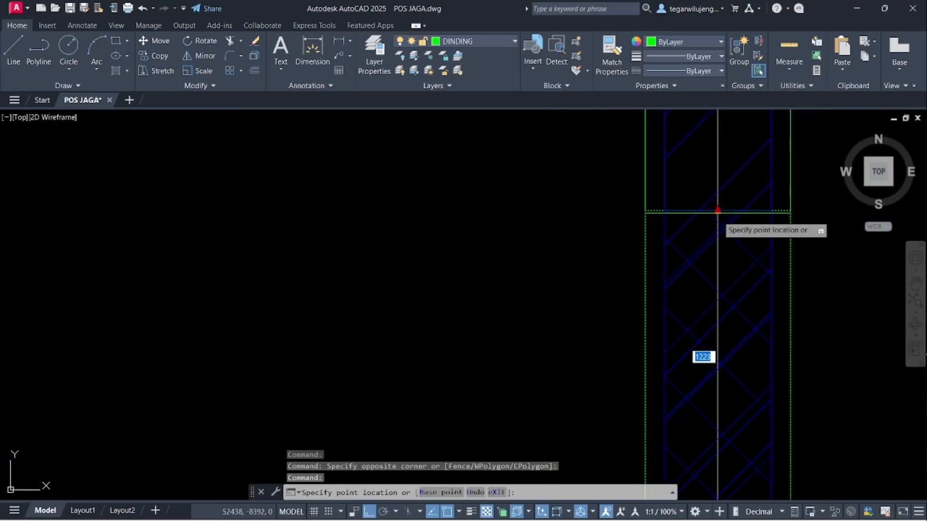
mouse_move(716, 238)
middle_mouse_down()
mouse_move(720, 275)
mouse_move(659, 195)
middle_mouse_up()
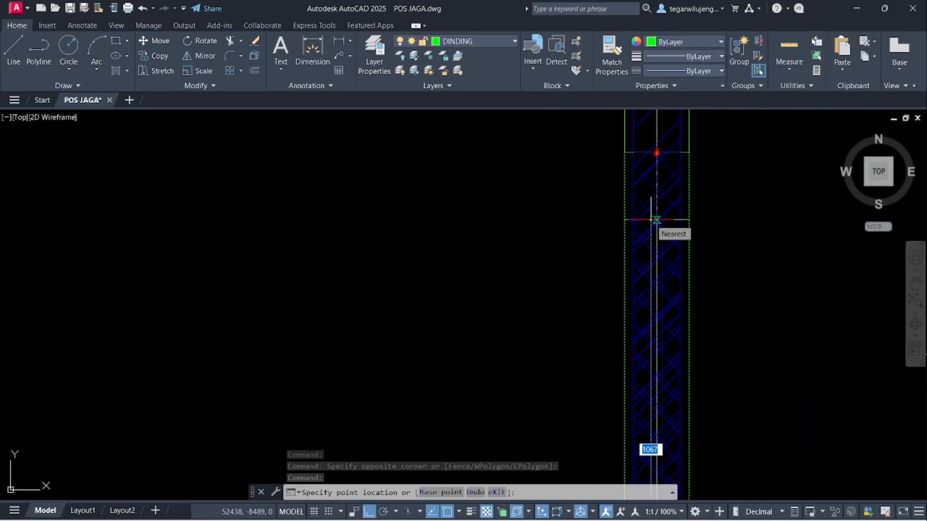
scroll(657, 229, "up", 2)
type("400")
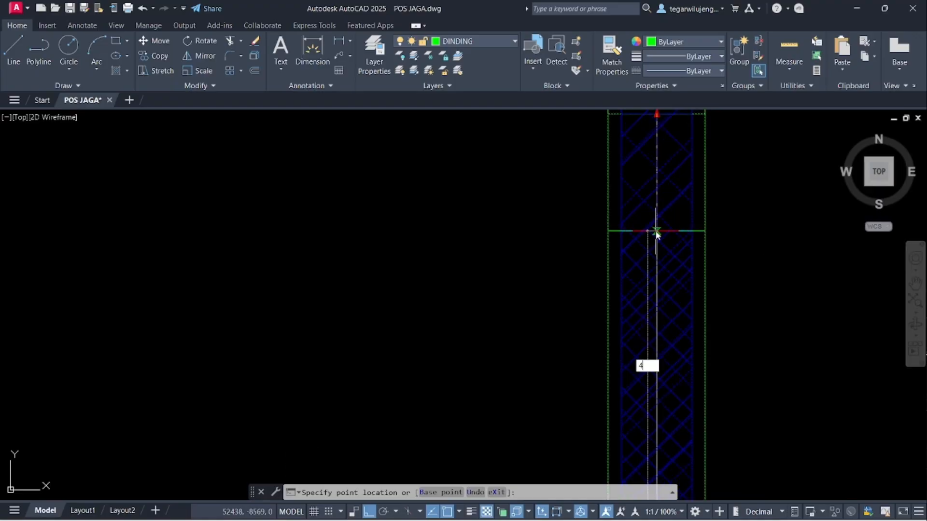
key("Return")
scroll(661, 236, "down", 5)
scroll(668, 242, "down", 4)
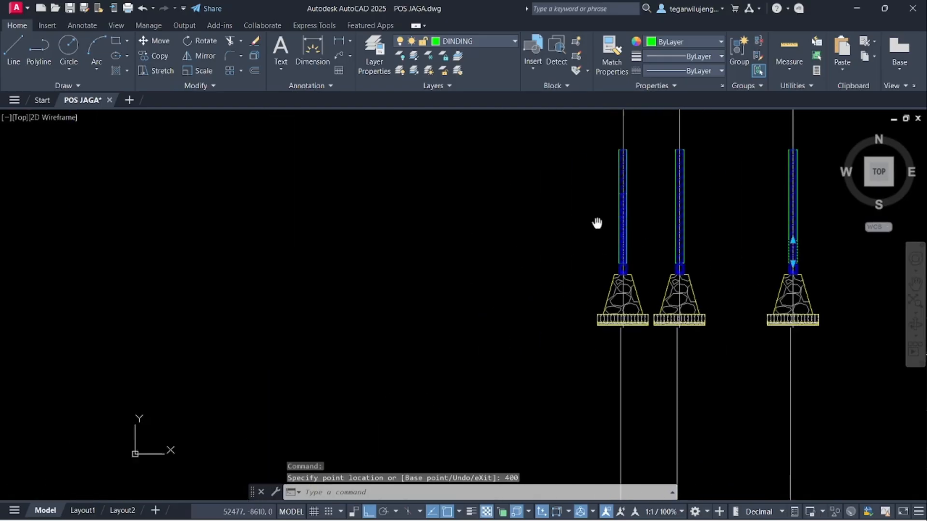
key("Escape")
- Select the copied toilet wall on the left axis and examine the left wall's construction in the section A-A reference image
scroll(627, 230, "up", 5)
scroll(613, 217, "up", 3)
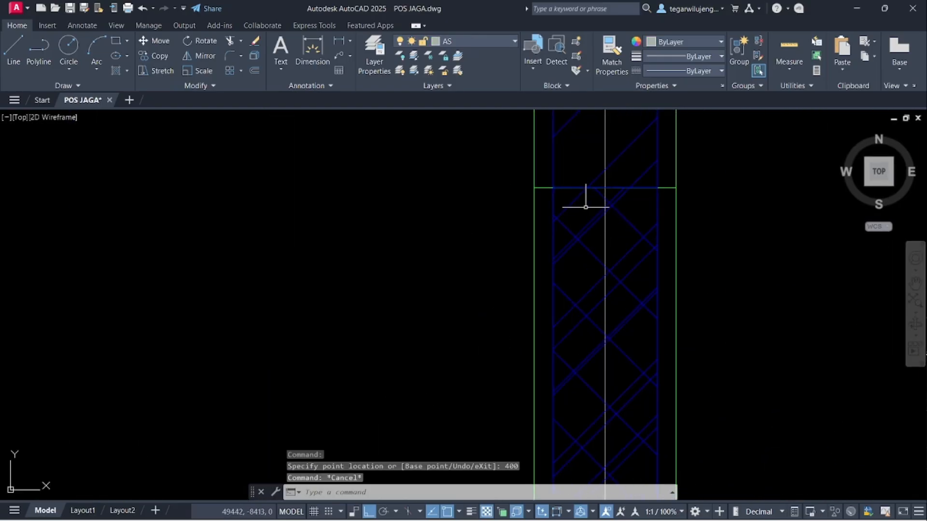
left_click(548, 189)
scroll(570, 227, "down", 6)
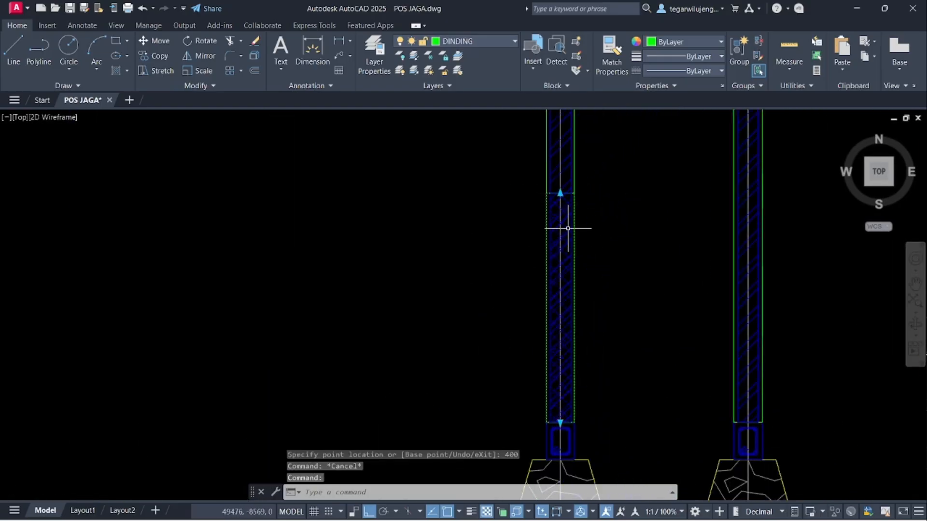
middle_click_drag(563, 244, 665, 362)
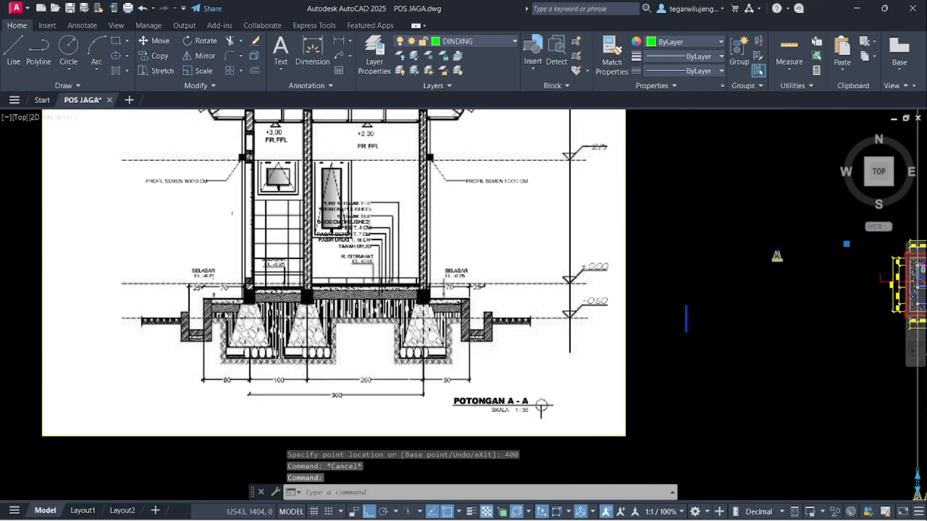
scroll(266, 217, "up", 4)
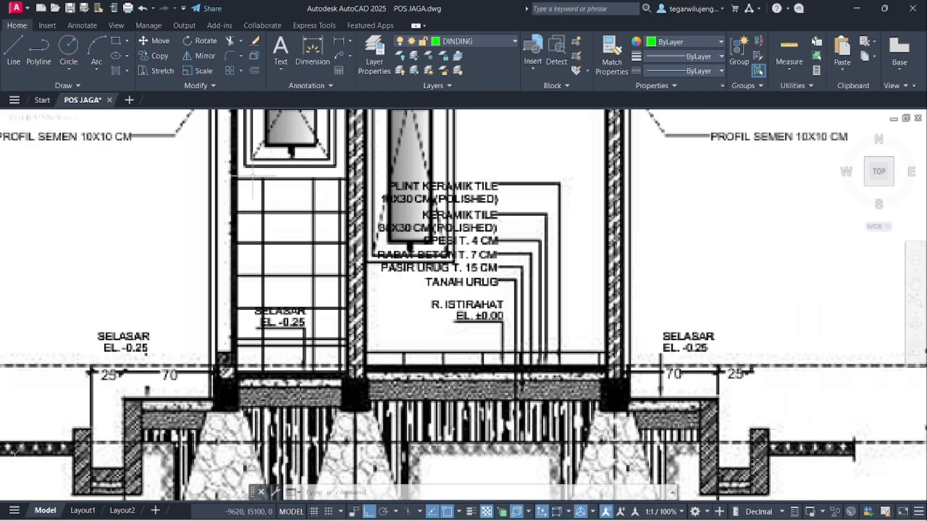
scroll(283, 224, "down", 10)
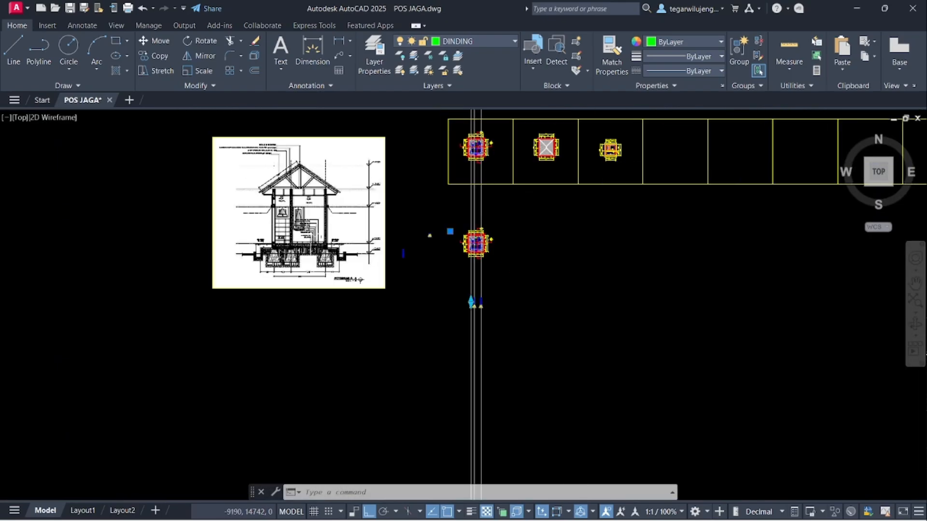
scroll(255, 221, "up", 8)
scroll(299, 245, "down", 8)
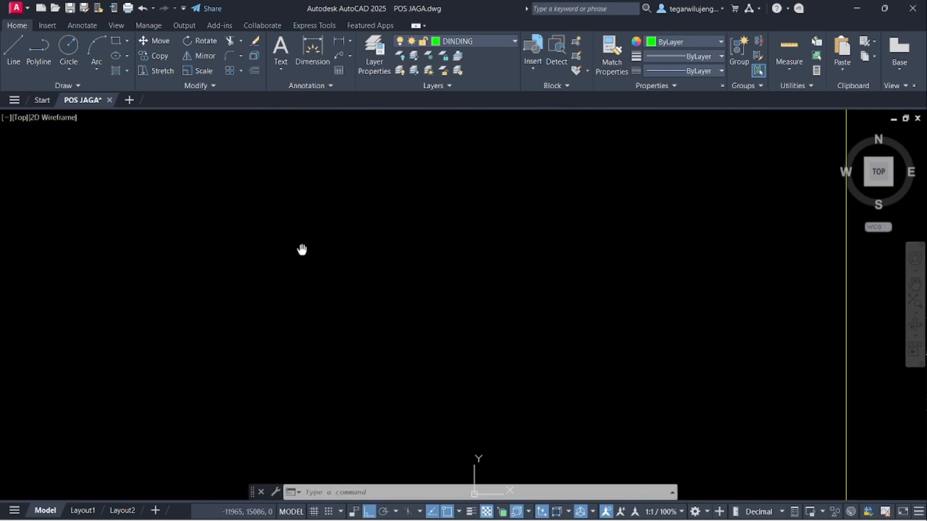
scroll(310, 271, "up", 8)
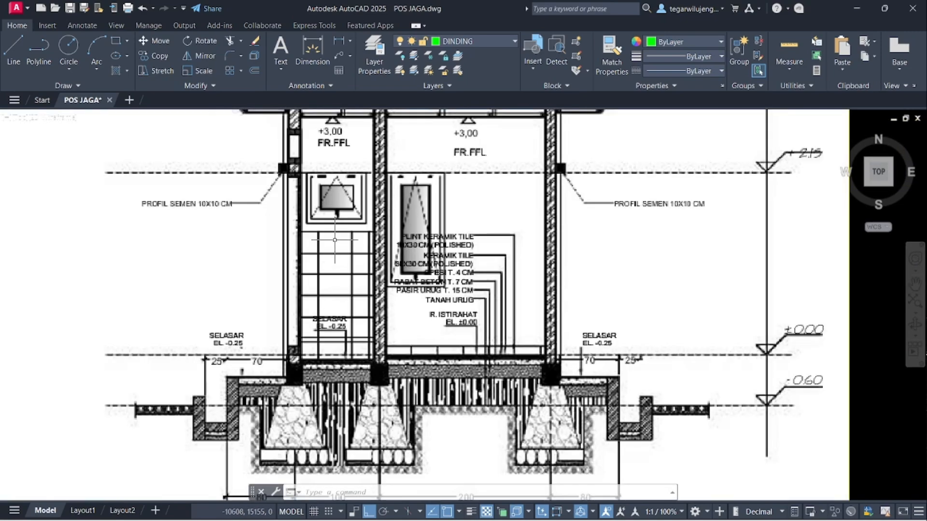
scroll(335, 241, "down", 12)
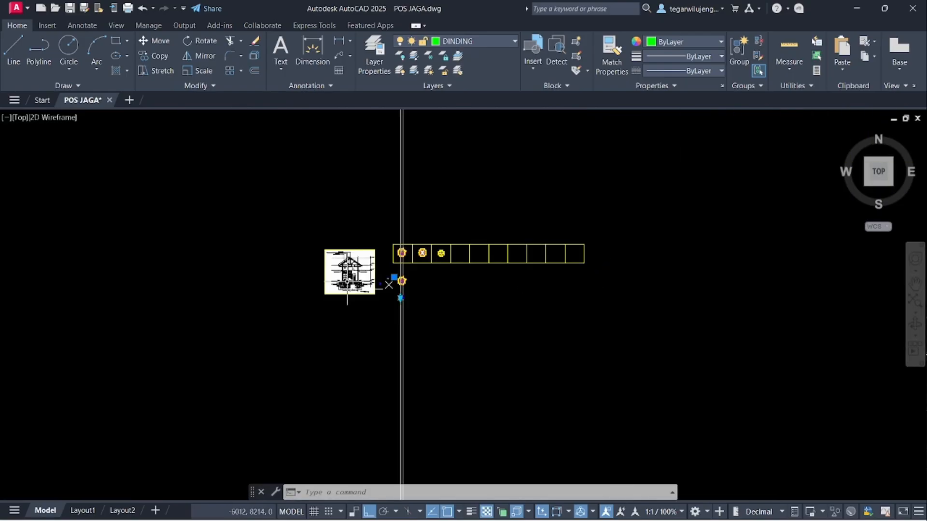
- Switch to the project PDF in Edge and look through the section B-B, section A-A and plan sheets
left_click(558, 507)
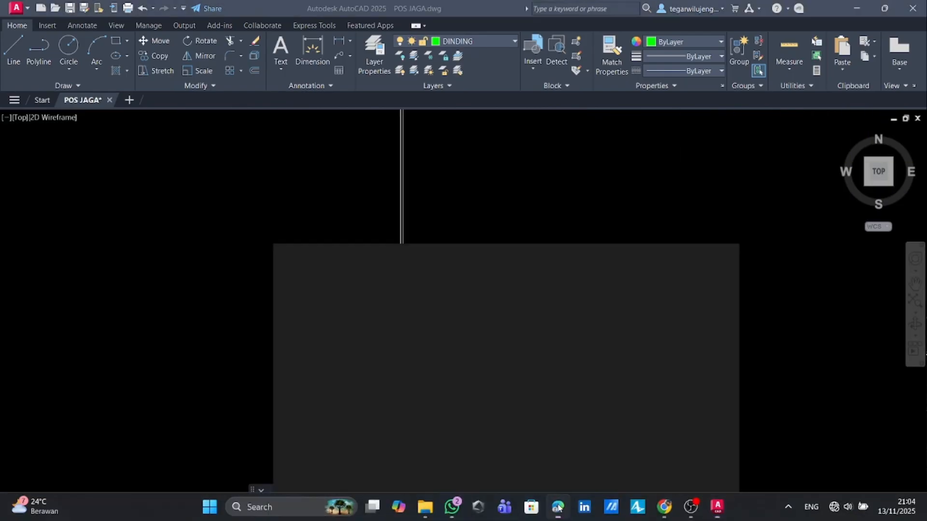
scroll(445, 314, "down", 6)
scroll(445, 315, "down", 3)
scroll(445, 315, "up", 10)
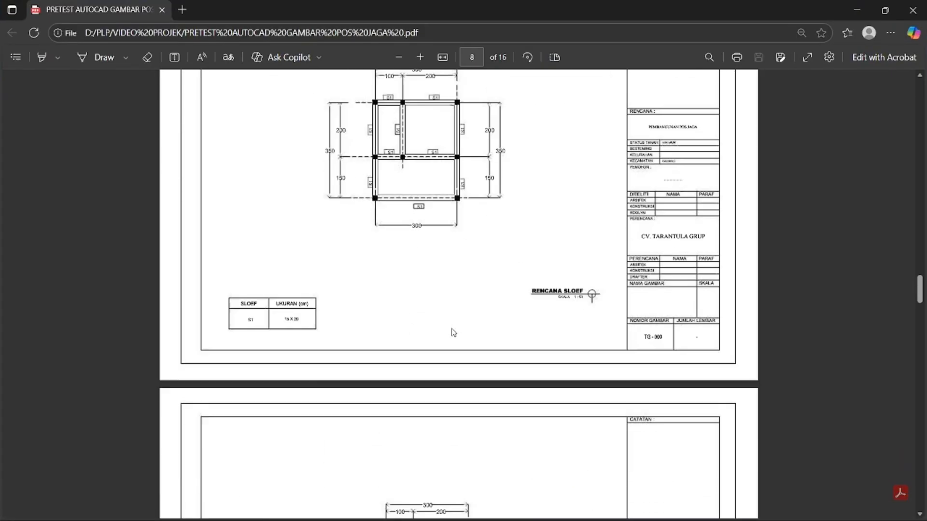
scroll(495, 276, "up", 5)
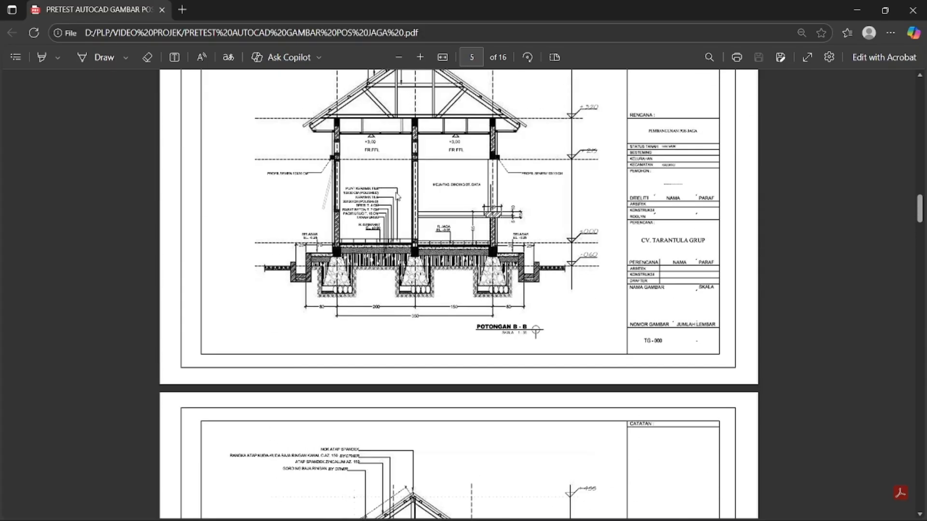
scroll(441, 204, "down", 6)
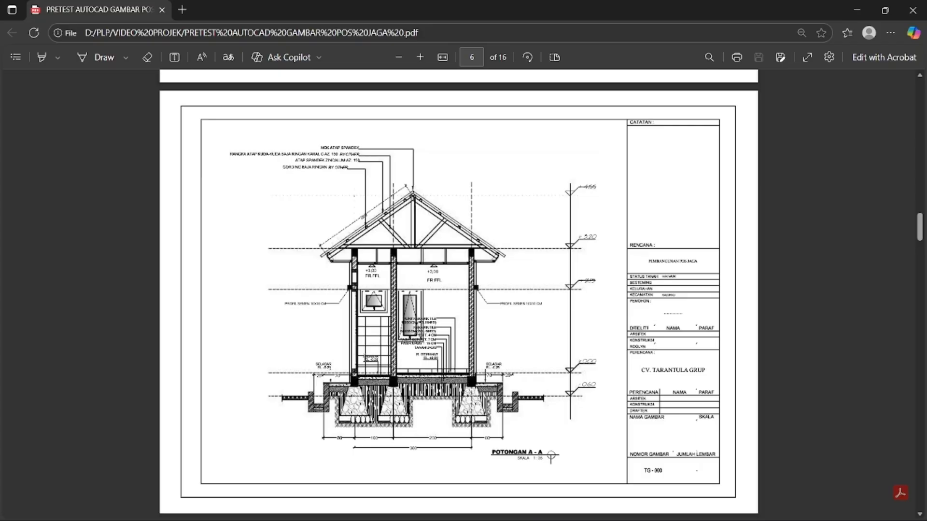
scroll(387, 320, "up", 20)
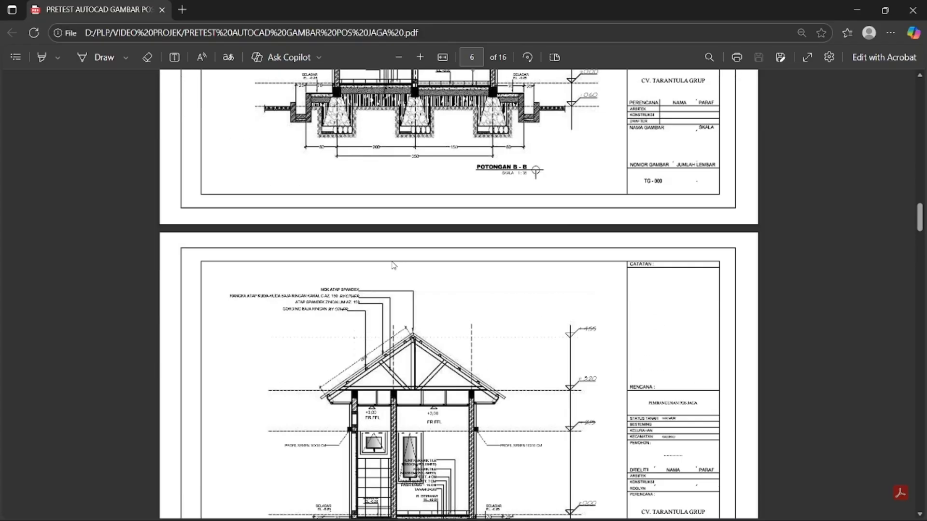
scroll(424, 281, "up", 15)
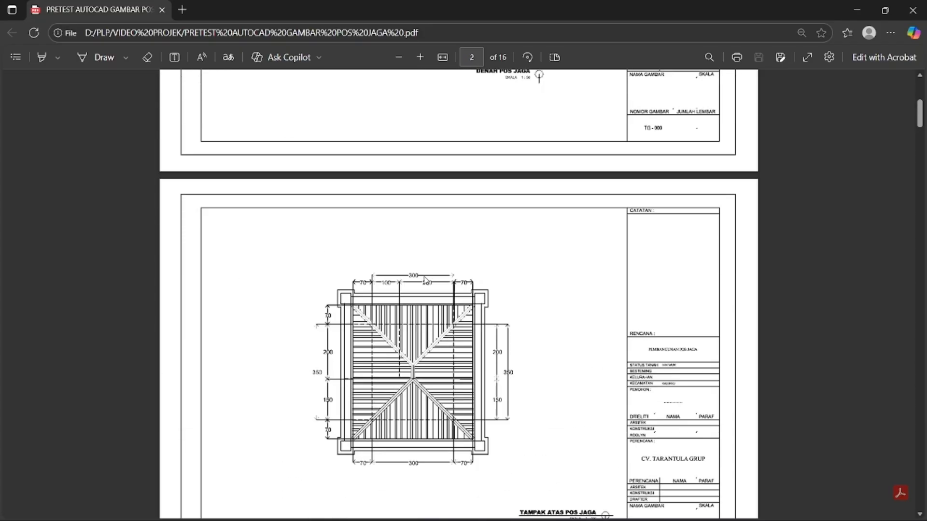
left_click(857, 10)
- Back in AutoCAD, shorten the copied toilet wall on the left axis to a height of 400 by stretching its top end
scroll(571, 269, "up", 10)
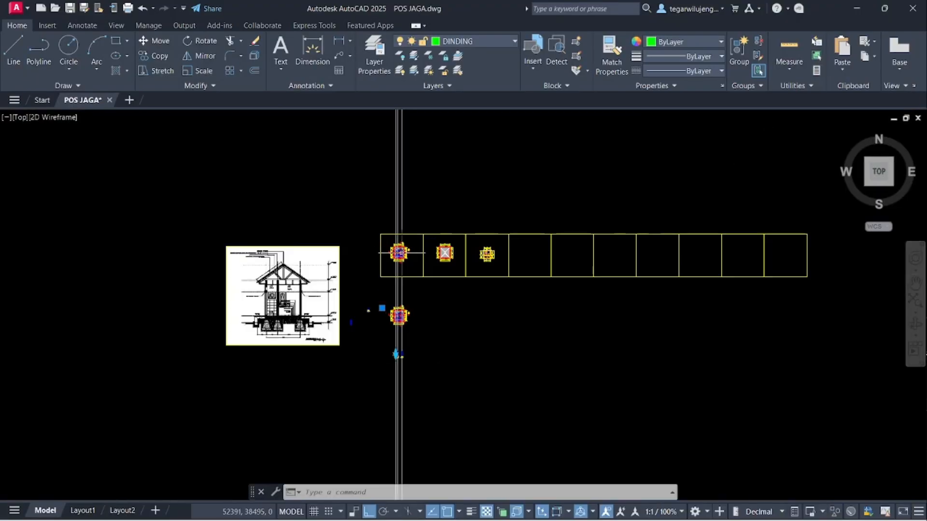
scroll(402, 237, "up", 7)
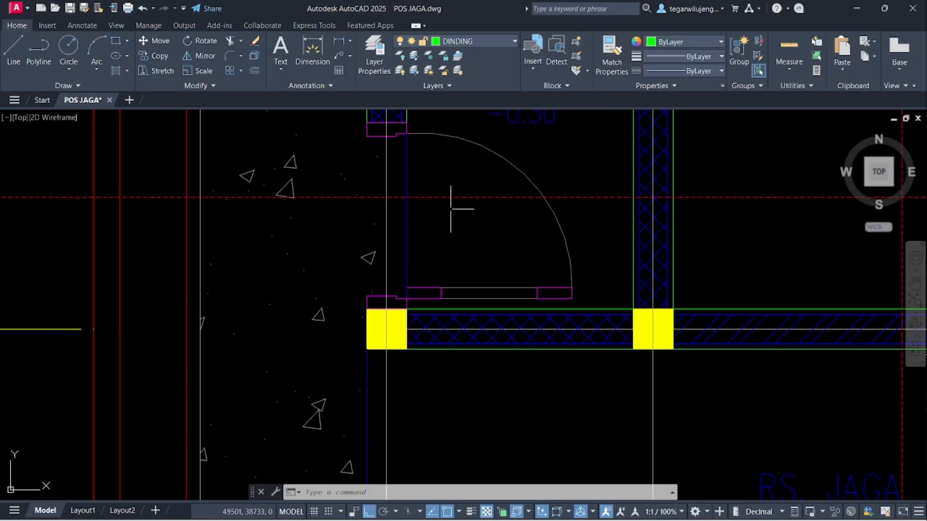
scroll(413, 338, "down", 10)
scroll(431, 335, "up", 8)
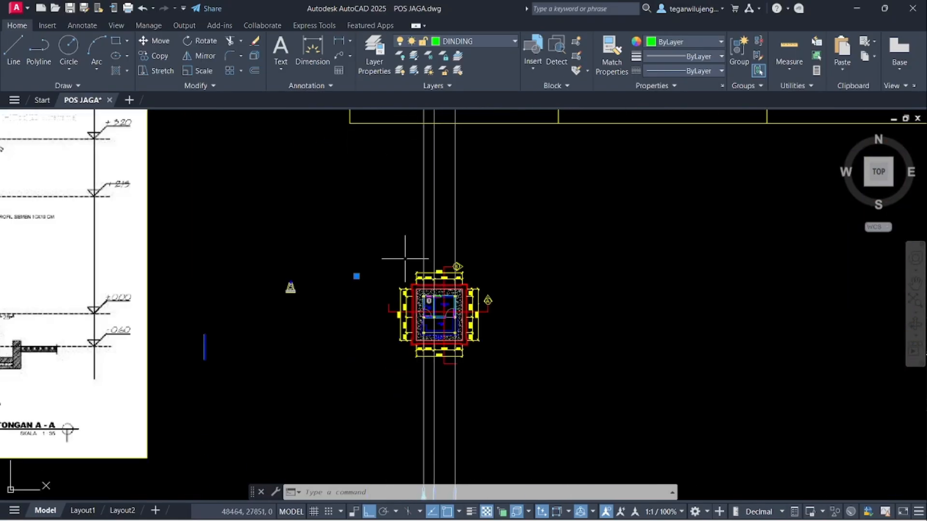
scroll(408, 269, "down", 10)
scroll(448, 258, "up", 3)
scroll(448, 258, "up", 8)
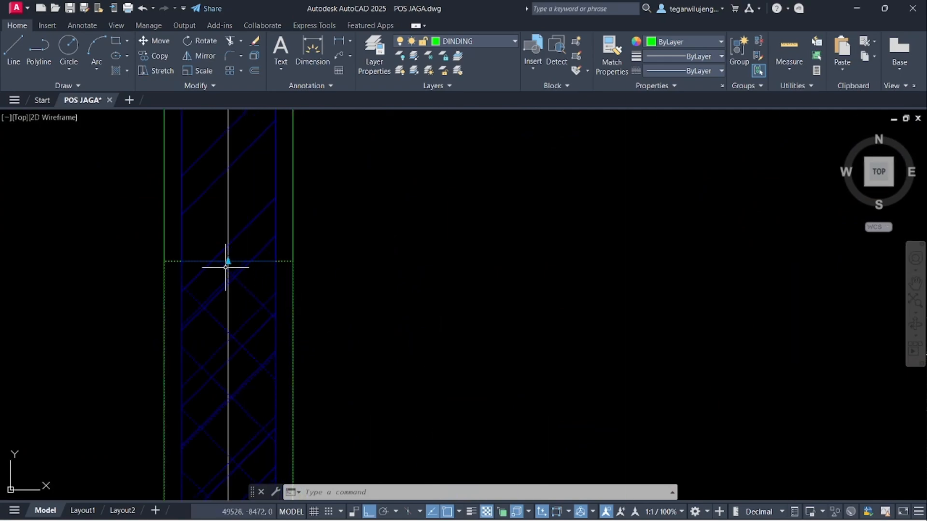
left_click(227, 261)
type("400")
key("Return")
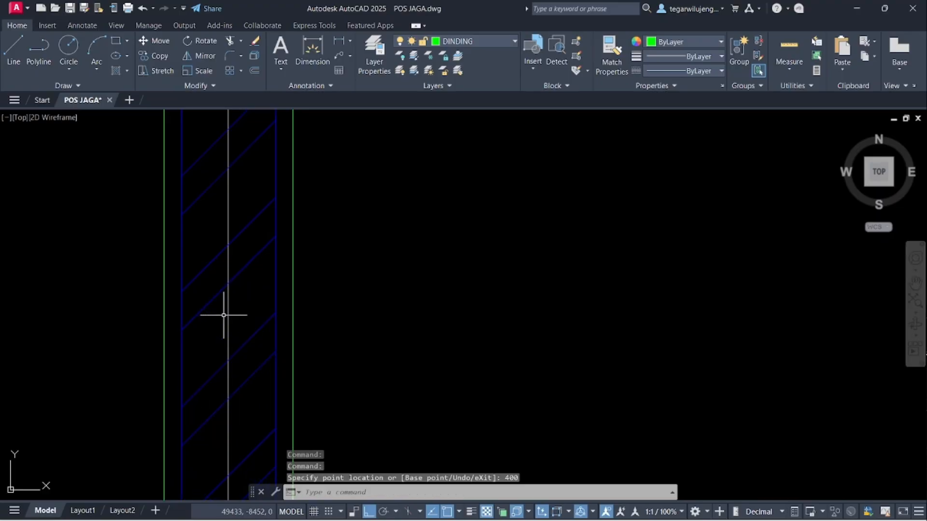
scroll(224, 314, "down", 8)
key("Escape")
- Stretch the bottom end of the tall wall on the left axis up to the top of the short toilet wall
middle_click_drag(244, 383, 269, 294)
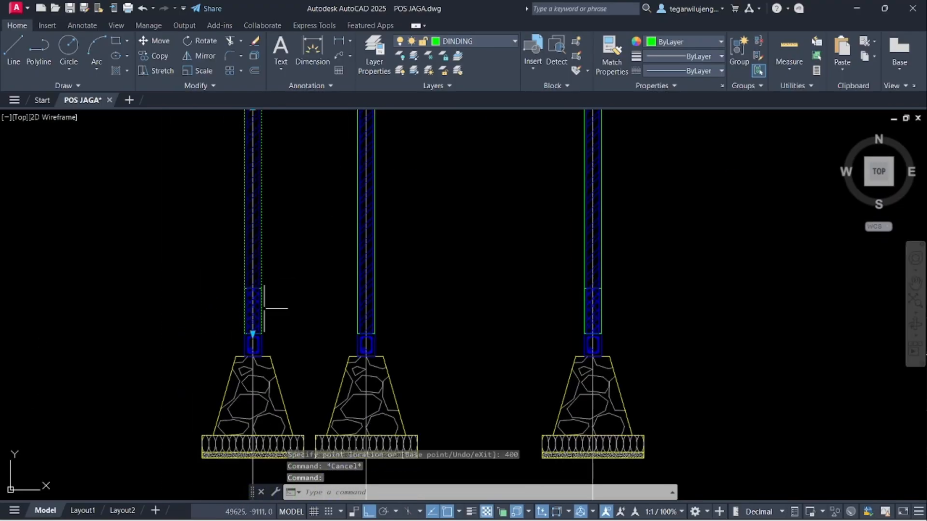
scroll(246, 333, "up", 4)
left_click(260, 332)
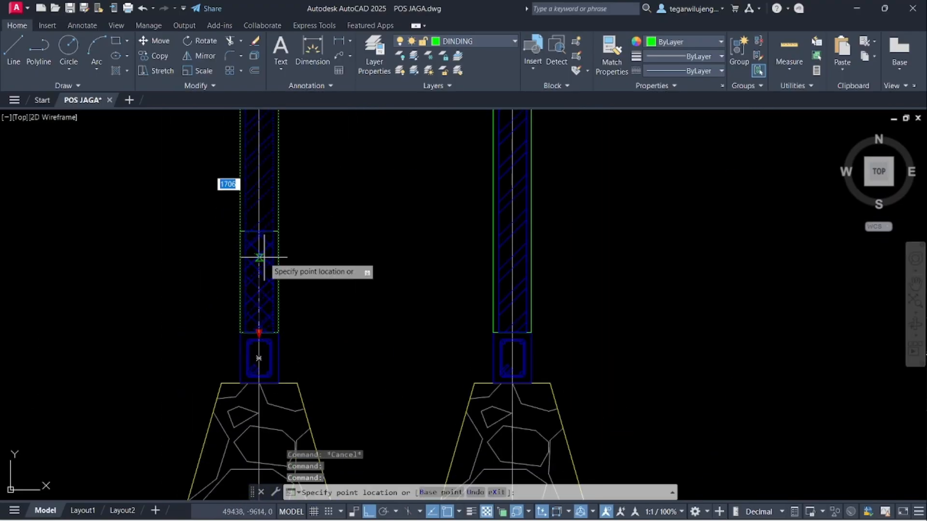
scroll(268, 271, "down", 7)
scroll(397, 281, "up", 5)
scroll(397, 285, "up", 2)
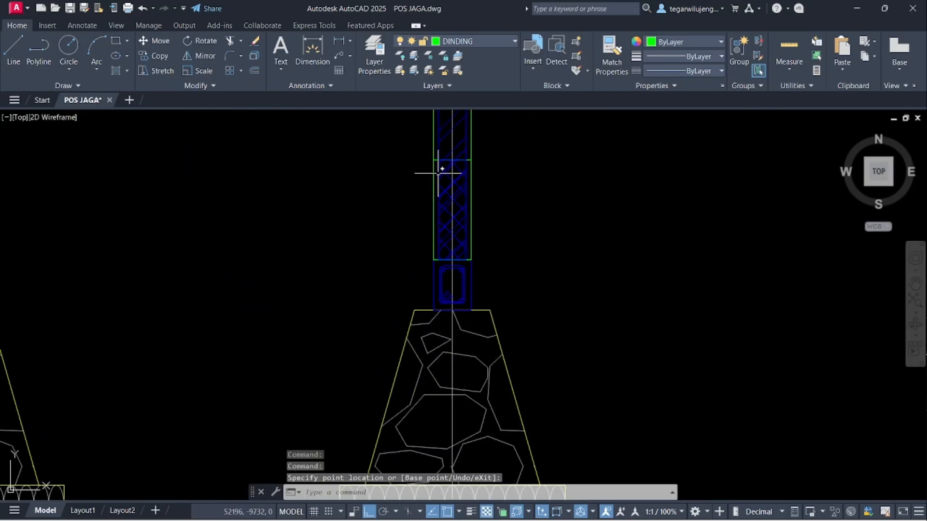
key("Escape")
- Stretch the bottom end of the tall wall on the right axis up to the top of the short toilet wall there
left_click(423, 145)
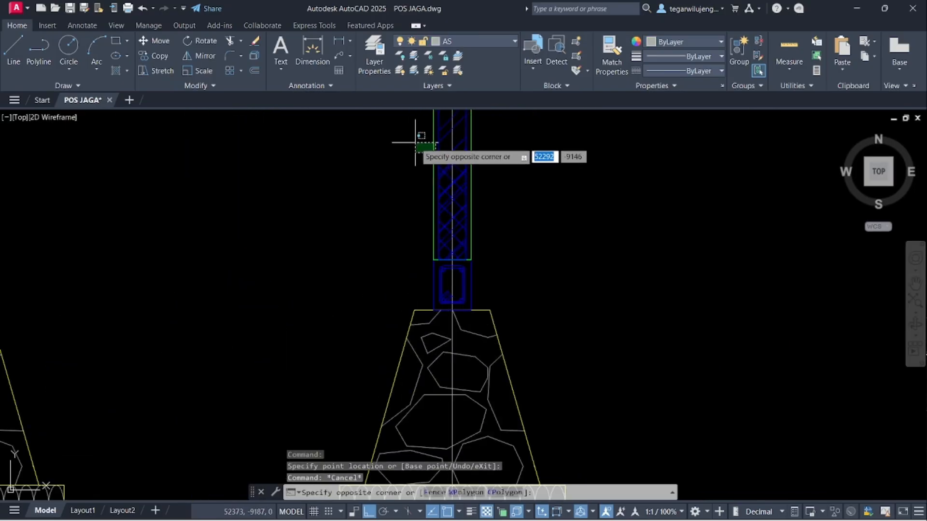
left_click(451, 260)
scroll(431, 201, "down", 2)
scroll(500, 242, "down", 7)
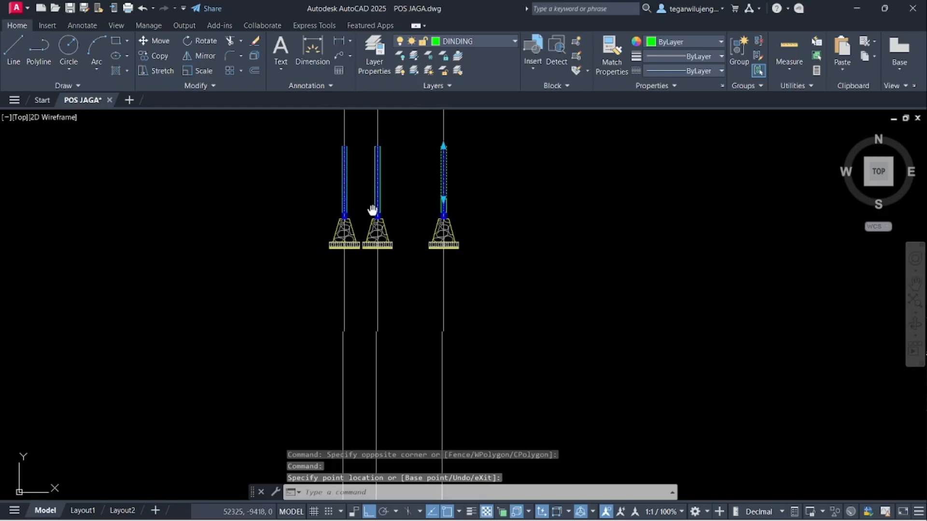
key("Escape")
- Compare the three finished walls with the floor levels, elevation marks and foundation spacing in the section A-A reference image
scroll(433, 250, "up", 2)
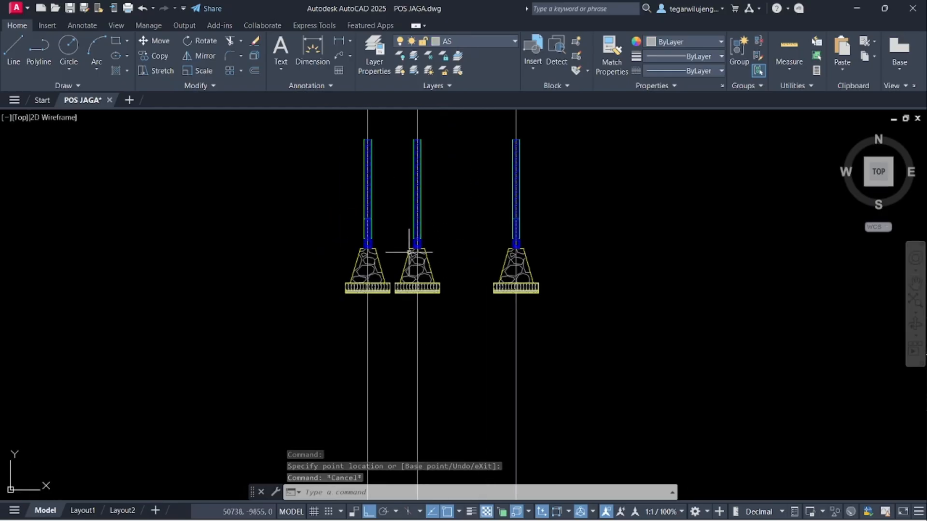
scroll(406, 228, "up", 3)
scroll(427, 229, "down", 3)
middle_click_drag(427, 228, 453, 268)
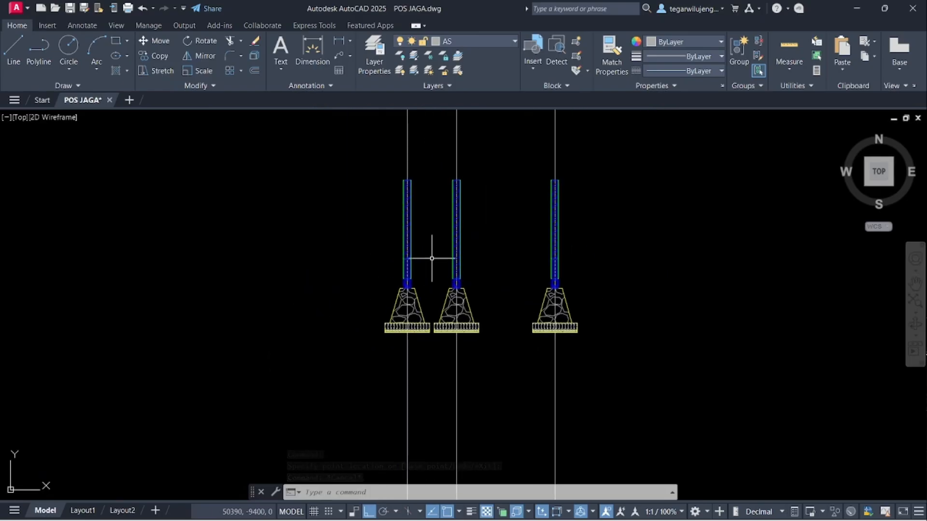
scroll(401, 259, "down", 7)
middle_click_drag(189, 240, 294, 317)
scroll(156, 225, "up", 5)
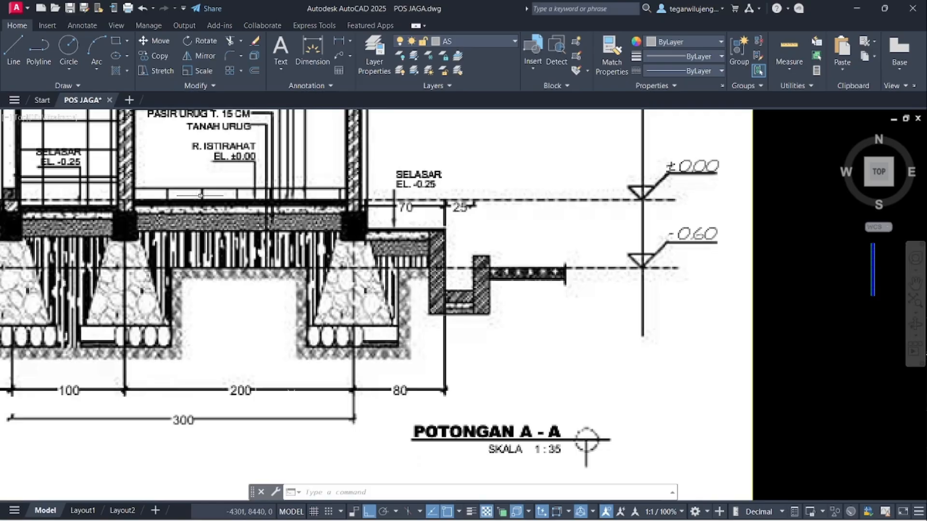
scroll(214, 200, "down", 2)
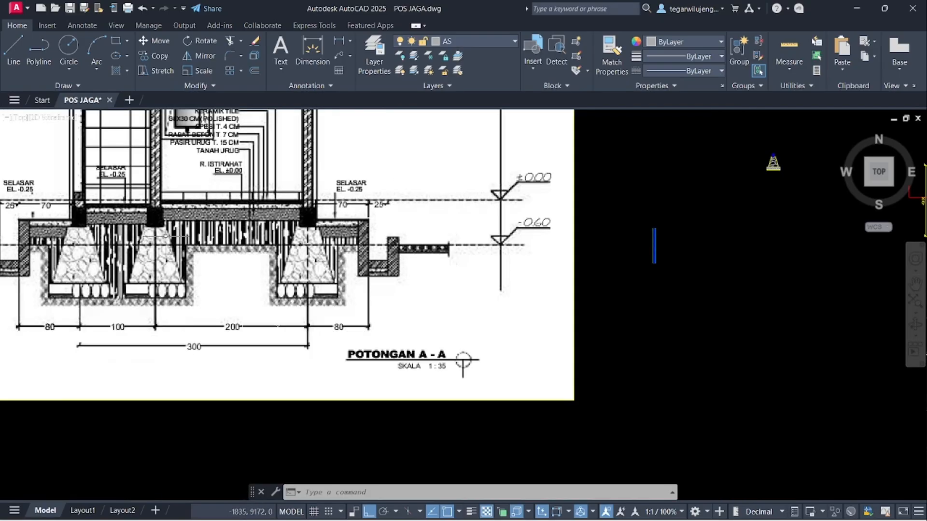
middle_click_drag(203, 199, 194, 218)
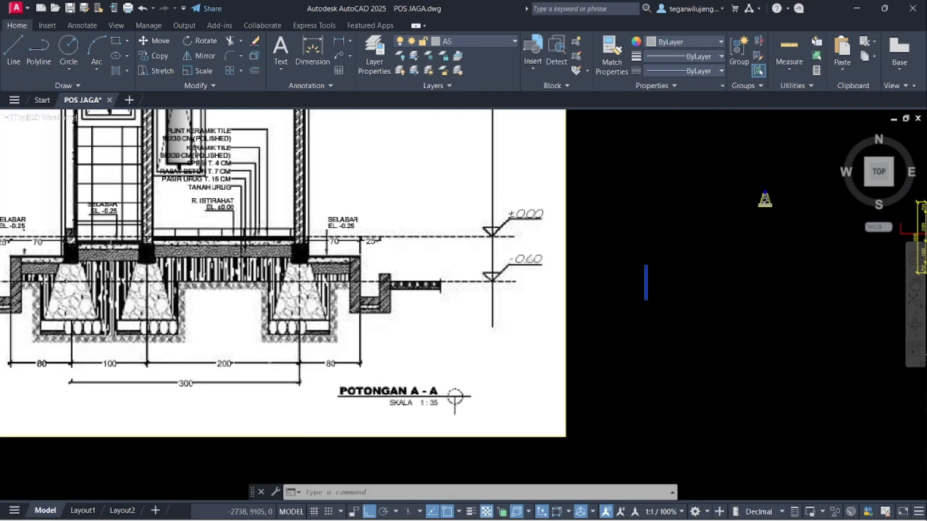
middle_click_drag(307, 265, 288, 262)
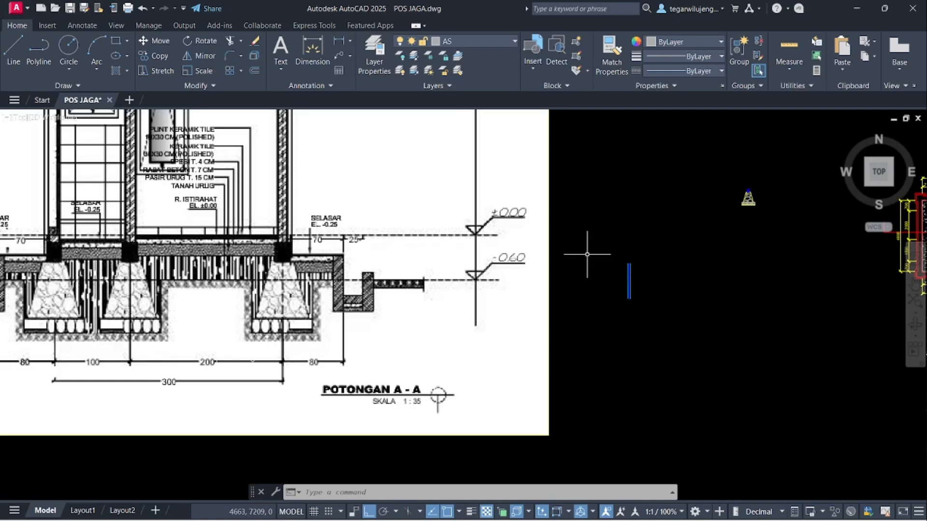
- Compare the tie beam on the middle axis with the floor, concrete and sand layers between the beams in the reference image
middle_click_drag(733, 222, 304, 192)
middle_click_drag(492, 304, 457, 85)
scroll(495, 244, "up", 2)
scroll(495, 243, "up", 8)
scroll(378, 244, "up", 3)
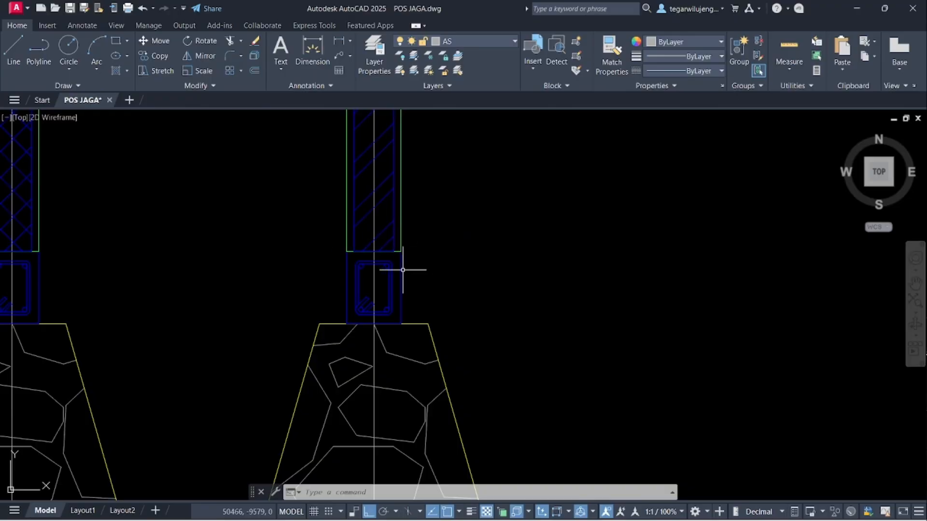
scroll(328, 260, "down", 5)
scroll(256, 258, "down", 3)
middle_click_drag(242, 252, 490, 265)
scroll(268, 196, "up", 7)
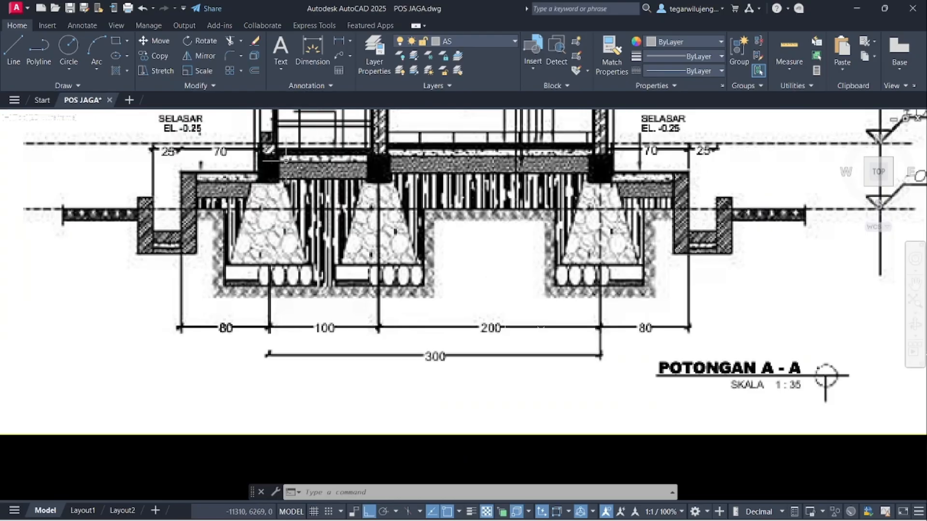
scroll(285, 158, "up", 5)
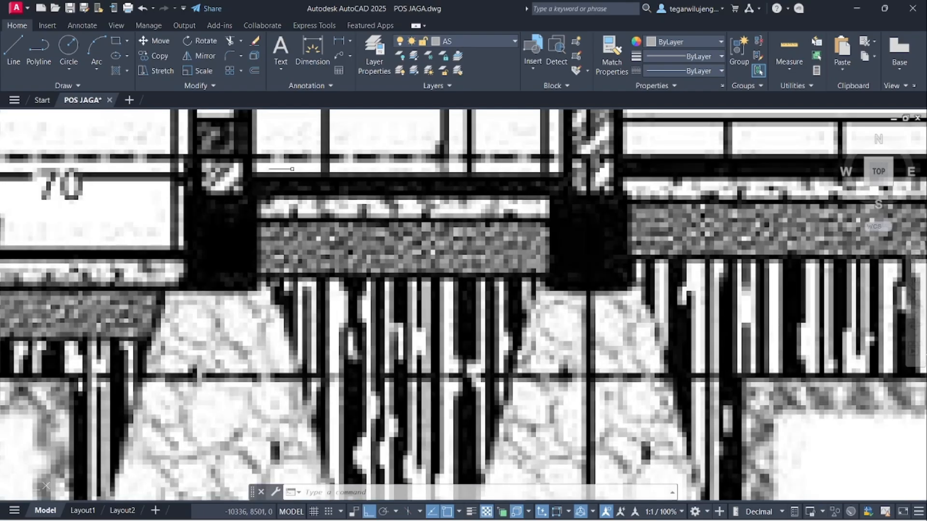
scroll(297, 221, "down", 5)
scroll(314, 233, "up", 5)
scroll(296, 258, "down", 10)
scroll(417, 241, "up", 7)
scroll(297, 333, "up", 2)
- Create a layer named GARIS POTONG A and give it the color magenta
middle_click_drag(304, 321, 299, 134)
scroll(340, 268, "up", 6)
left_click(374, 55)
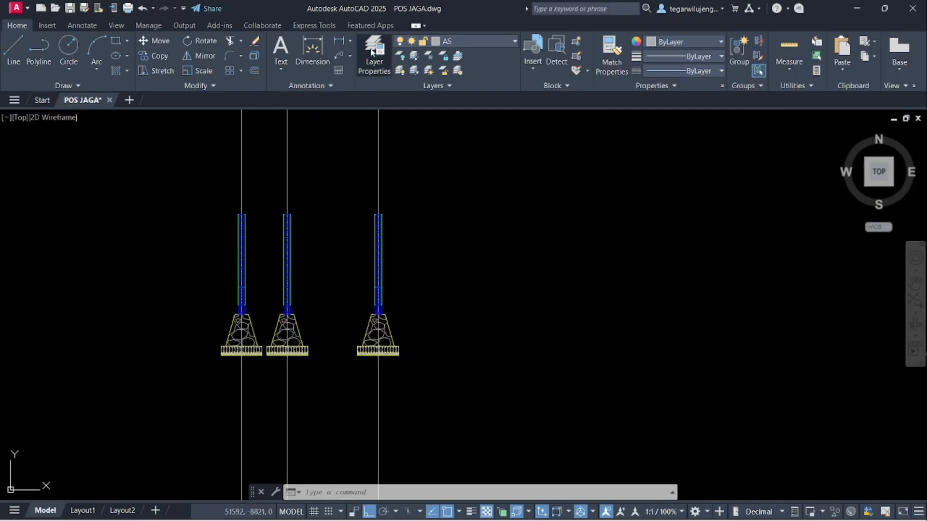
left_click(122, 135)
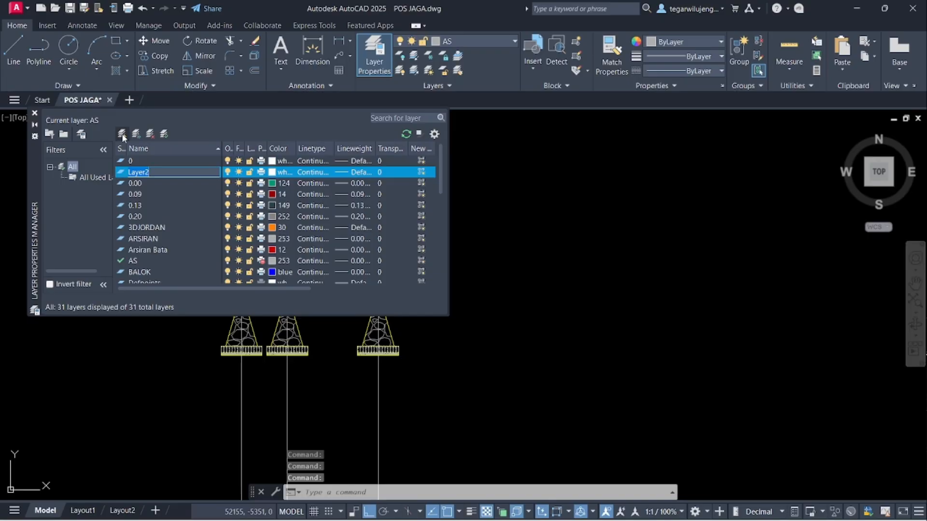
type("GARIS POTONG A")
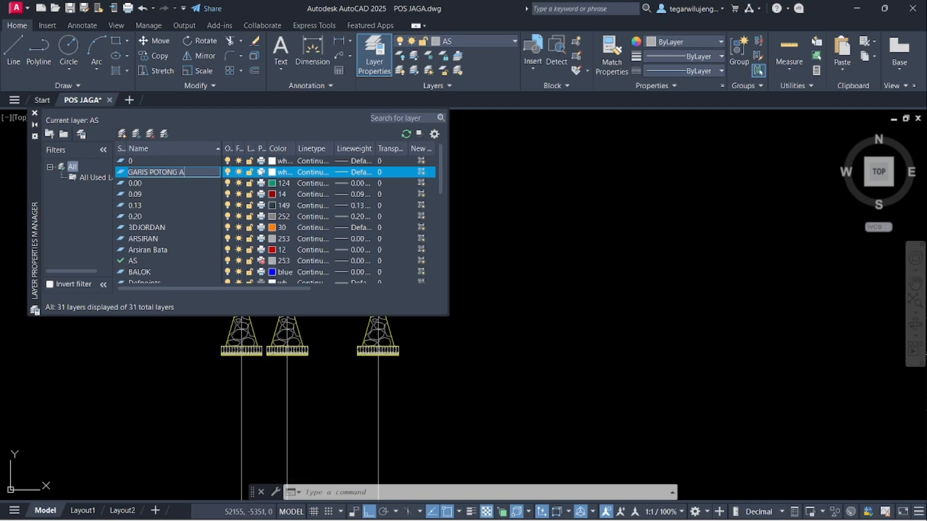
left_click(274, 173)
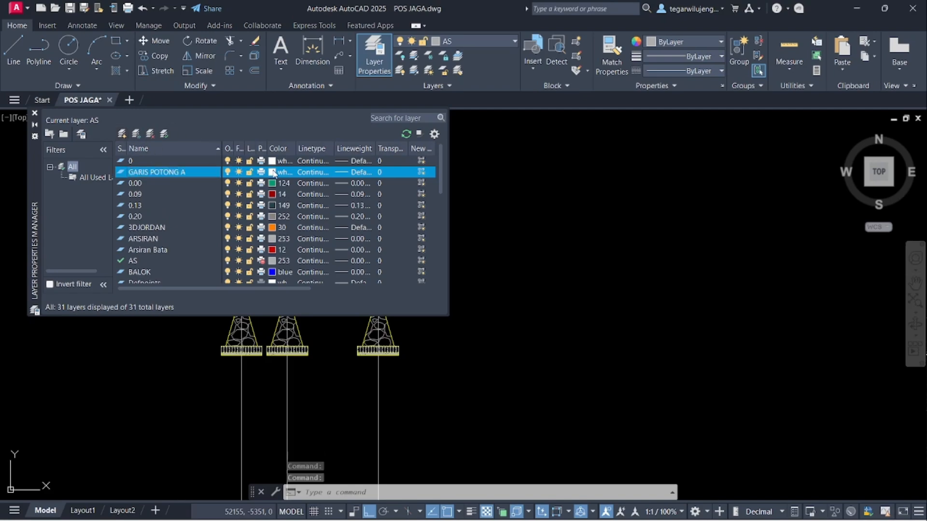
left_click(420, 277)
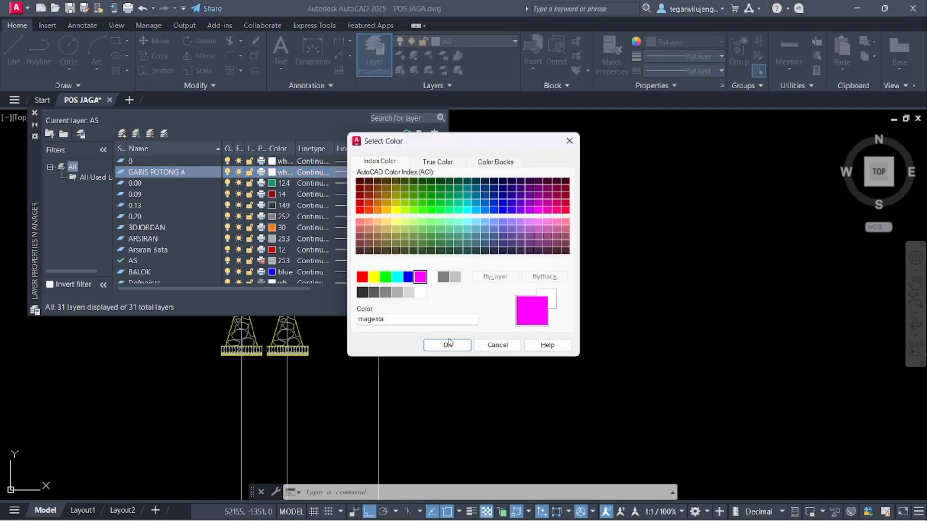
left_click(447, 345)
- Set the GARIS POTONG A layer's lineweight to 0.05 mm and make it the current layer
left_click(351, 172)
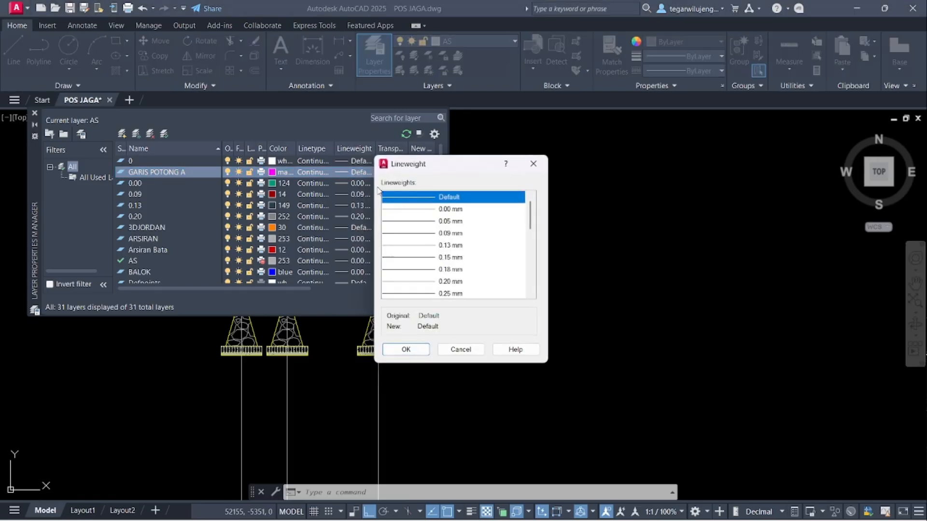
left_click(437, 222)
left_click(410, 349)
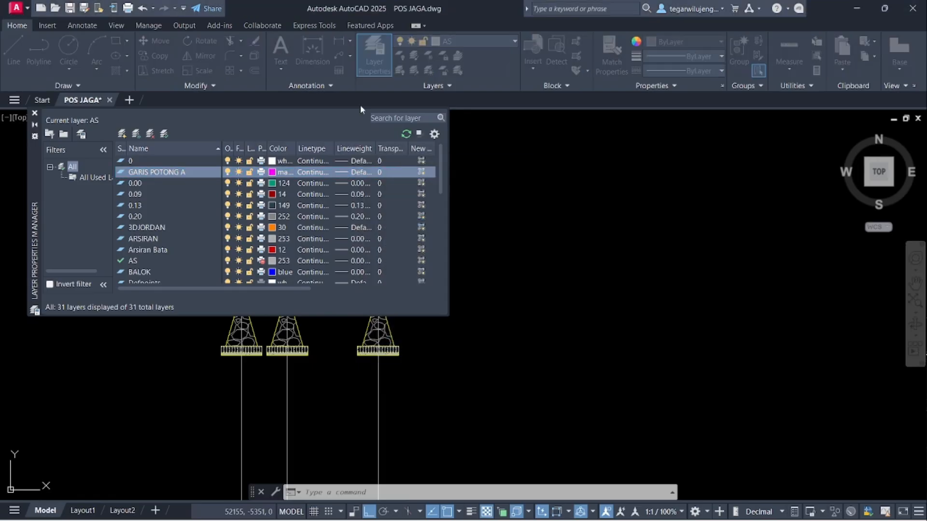
left_click(372, 65)
left_click(478, 42)
left_click(507, 262)
- Draw a horizontal line from the left wall's inner bottom corner to the facing bottom corner of the middle wall
scroll(241, 329, "up", 4)
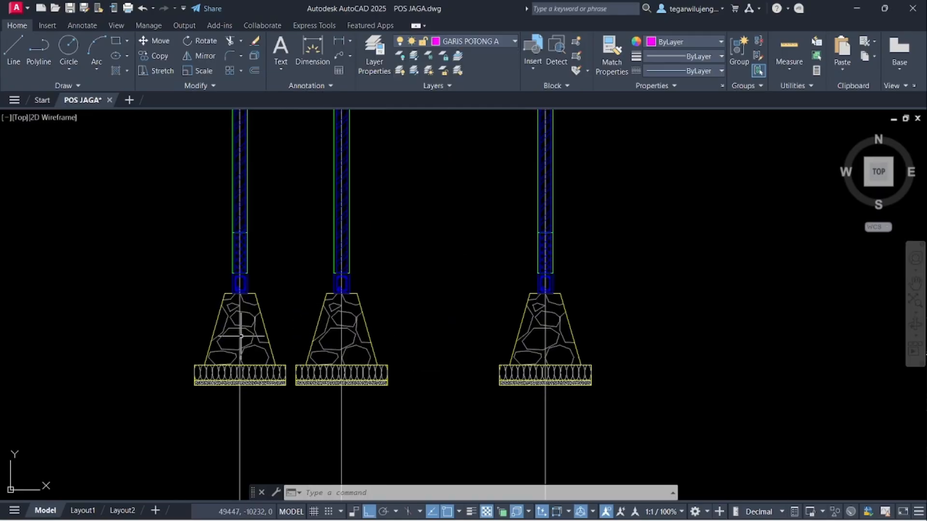
key("Return")
scroll(256, 268, "up", 6)
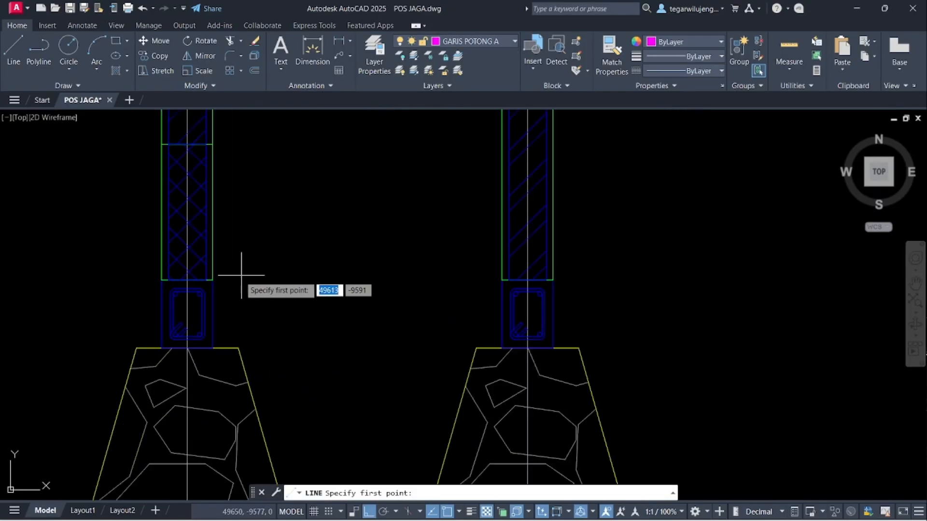
left_click(213, 281)
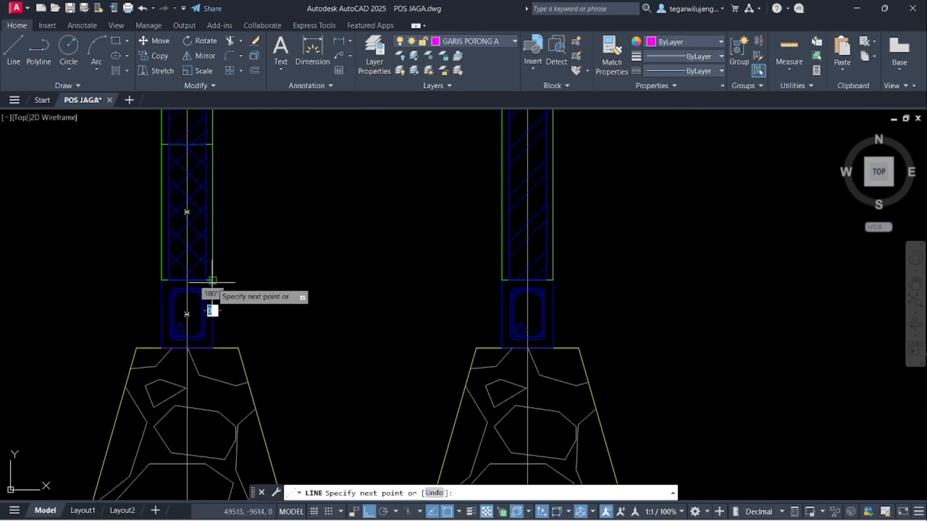
left_click(501, 281)
key("Return")
- Offset the floor line between the left and middle walls 10 mm downward for the tile layer
left_click(428, 302)
left_click(378, 232)
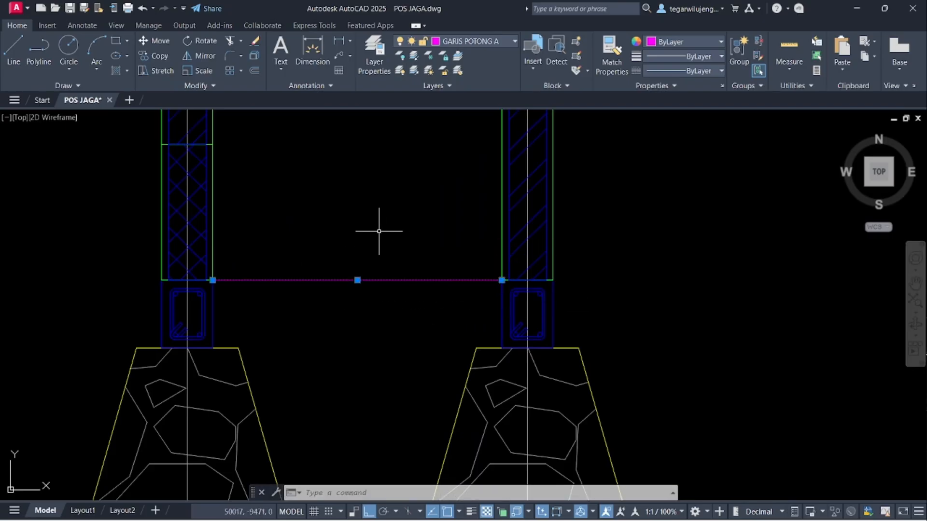
type("O")
key("Return")
left_click(357, 279)
type("1")
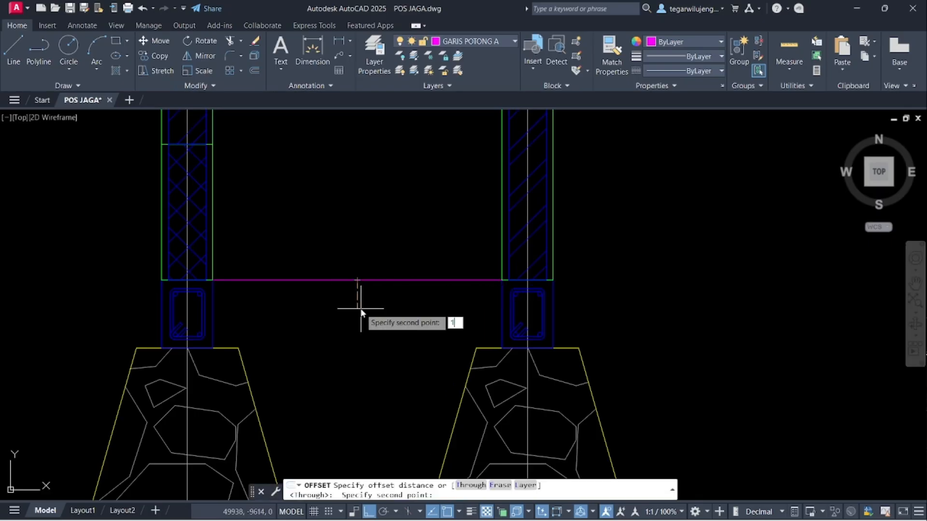
type("0")
key("Return")
- Offset the lowest floor line 40 mm downward for the mortar layer and that copy 70 mm for the rabat beton
scroll(364, 299, "up", 2)
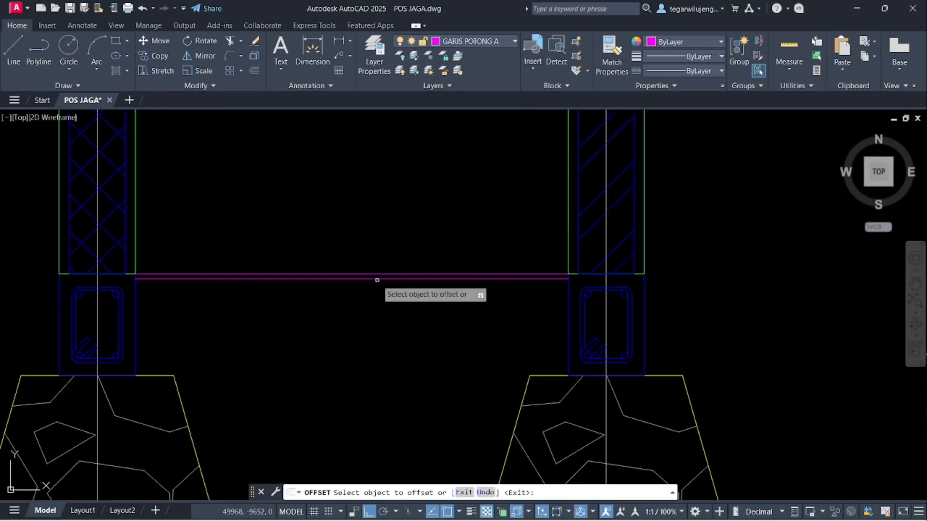
left_click(376, 275)
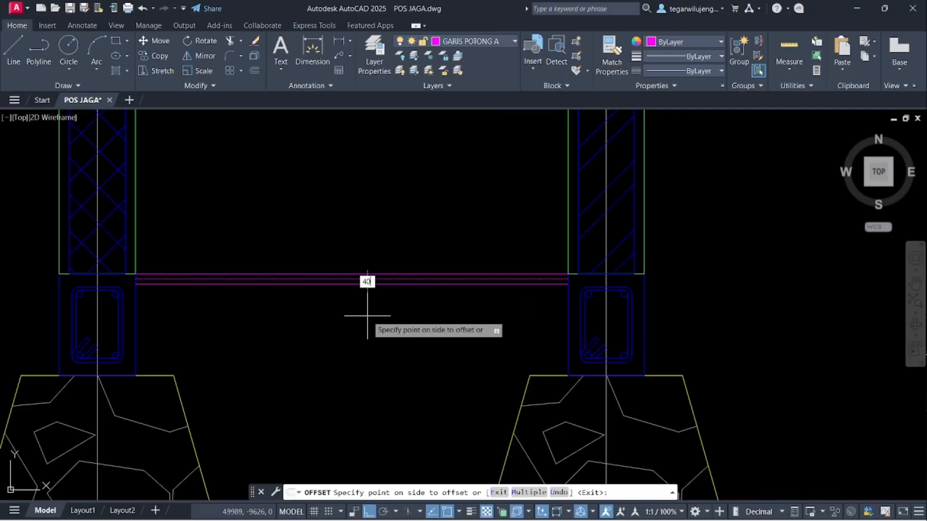
left_click(367, 316)
left_click(394, 306)
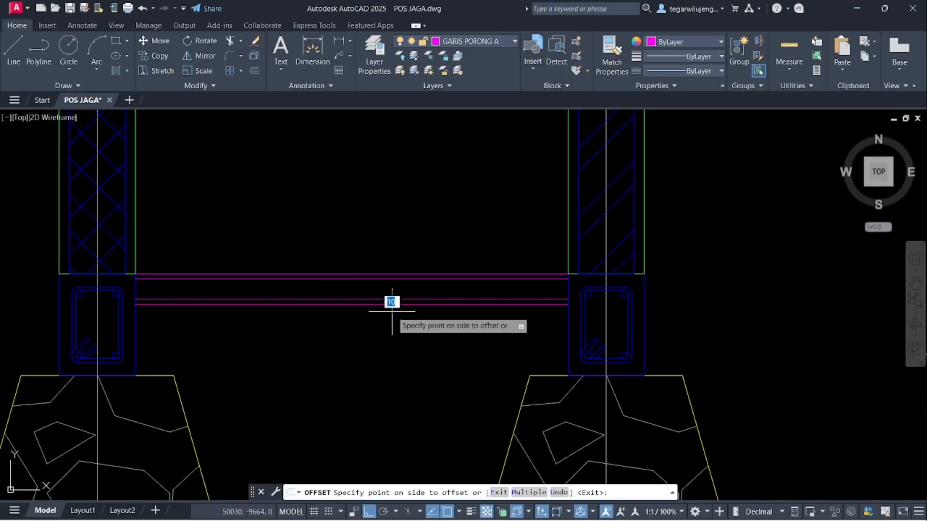
left_click(384, 336)
- Offset the lowest floor line 150 mm downward for the sand fill between the left and middle foundations
scroll(388, 294, "down", 5)
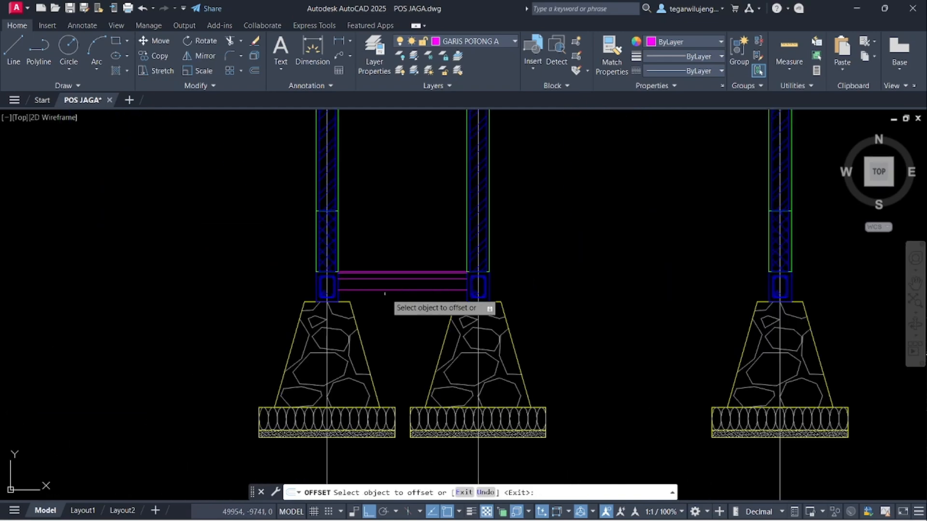
scroll(387, 294, "down", 13)
middle_click_drag(62, 199, 282, 219)
scroll(282, 219, "up", 5)
scroll(295, 196, "down", 2)
scroll(338, 252, "down", 6)
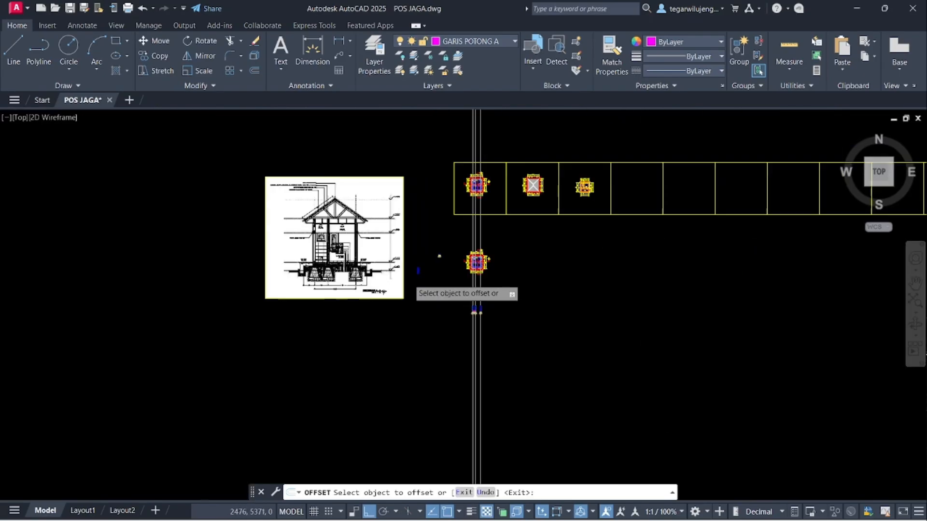
scroll(476, 316, "up", 15)
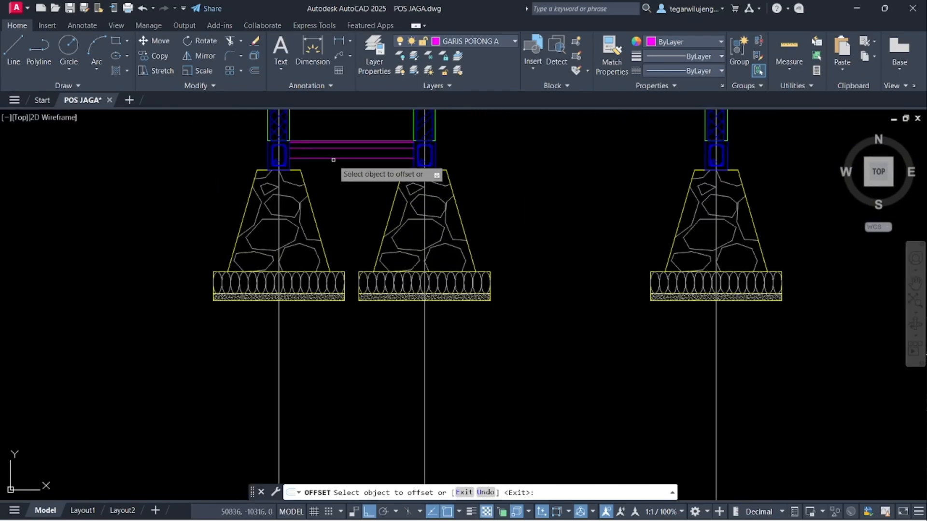
left_click(333, 158)
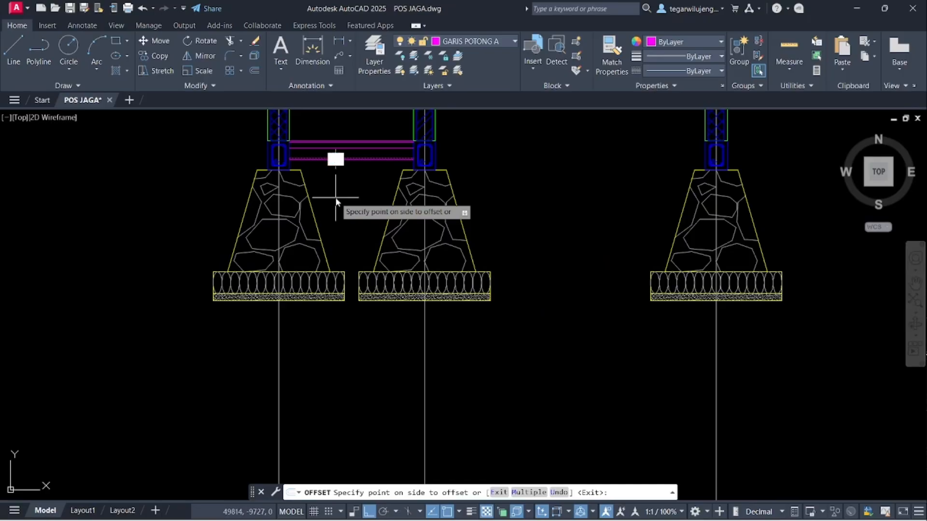
left_click(336, 197)
- Trim both ends of the sand layer's bottom line back to the sloping edges of the left and middle stone foundations
scroll(358, 207, "up", 5)
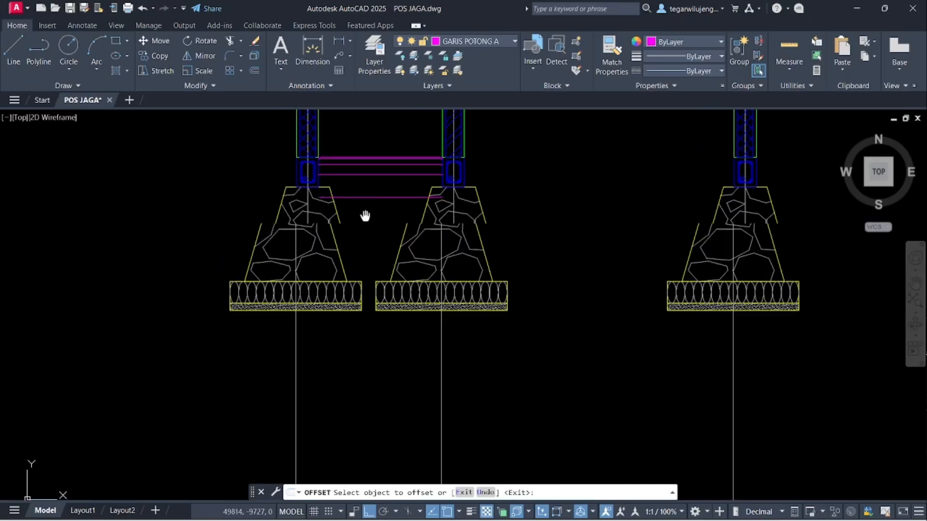
key("Escape")
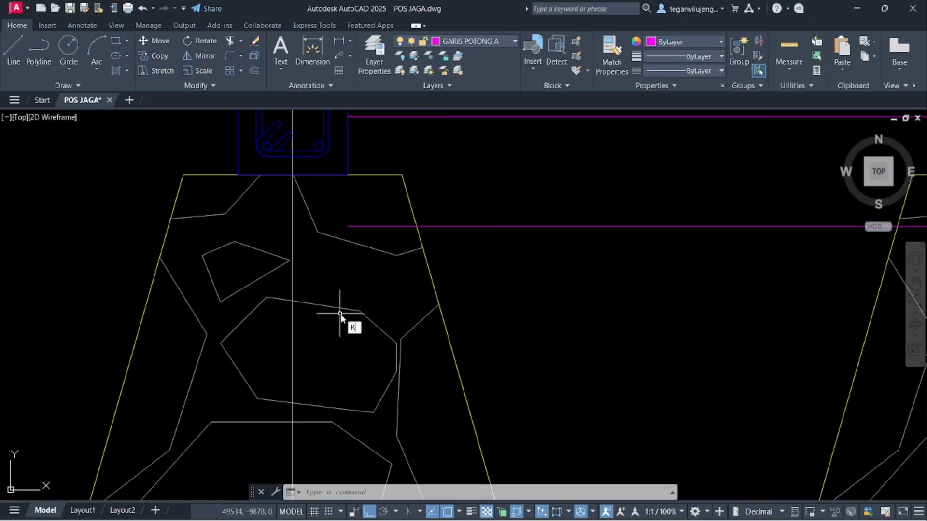
type("tr")
key("Return")
left_click(350, 203)
left_click(346, 208)
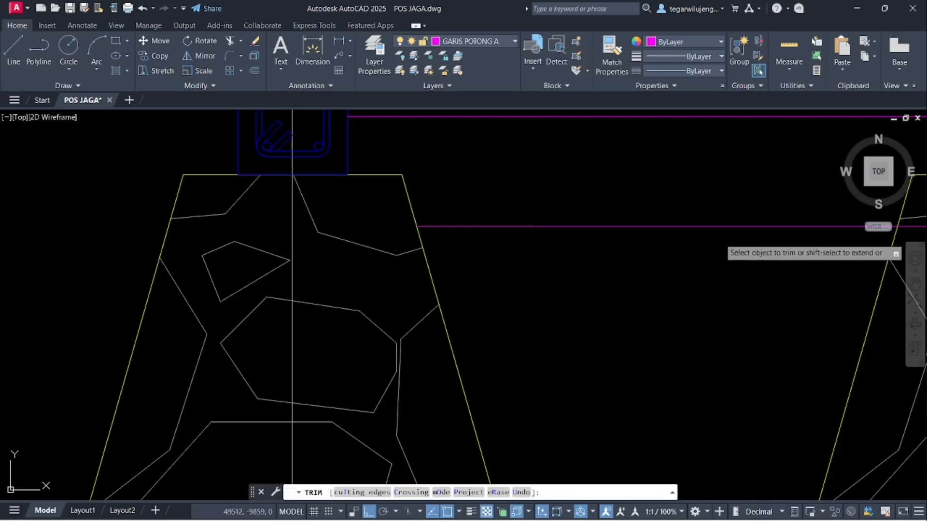
middle_click_drag(746, 236, 470, 244)
left_click(657, 236)
scroll(657, 236, "down", 5)
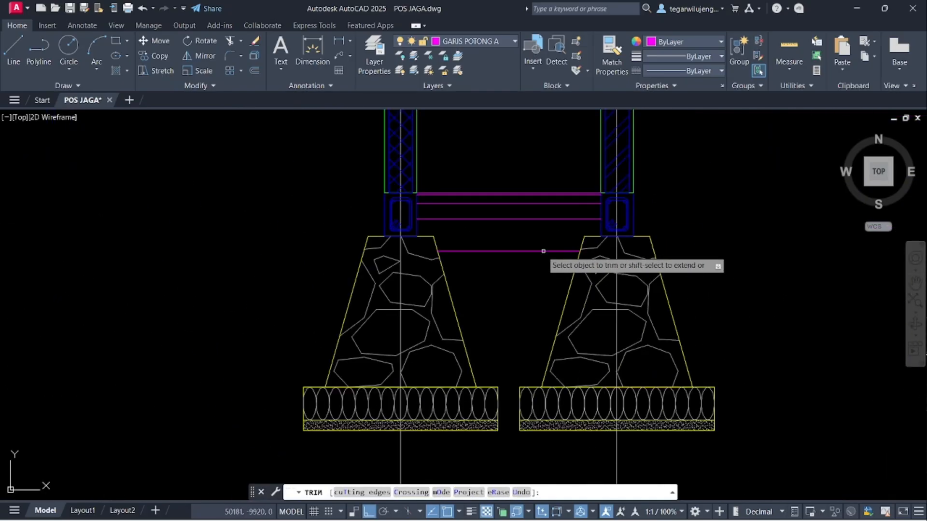
scroll(540, 251, "up", 2)
key("Escape")
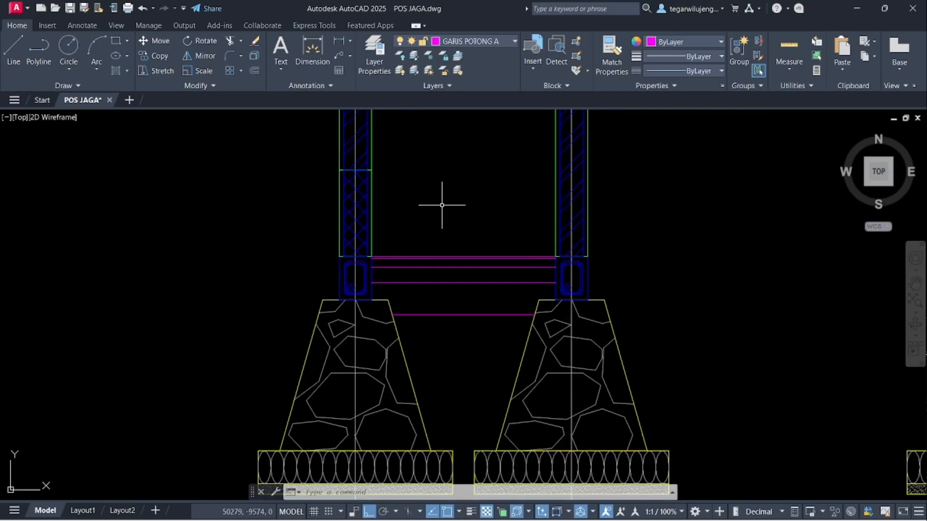
- Examine the floor level marks of the toilet and the adjoining rooms in the copied floor plan
middle_click_drag(437, 213, 430, 260)
scroll(457, 271, "down", 10)
middle_click_drag(251, 257, 275, 314)
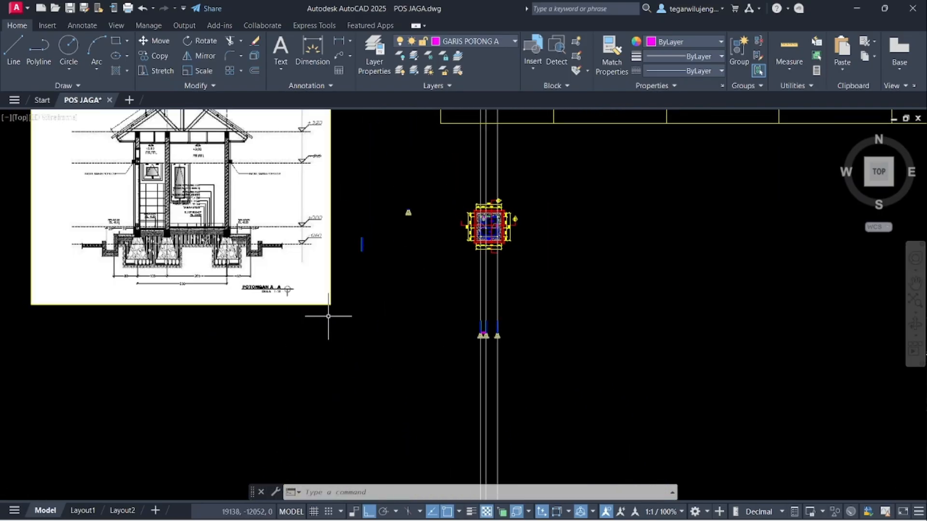
scroll(474, 221, "up", 10)
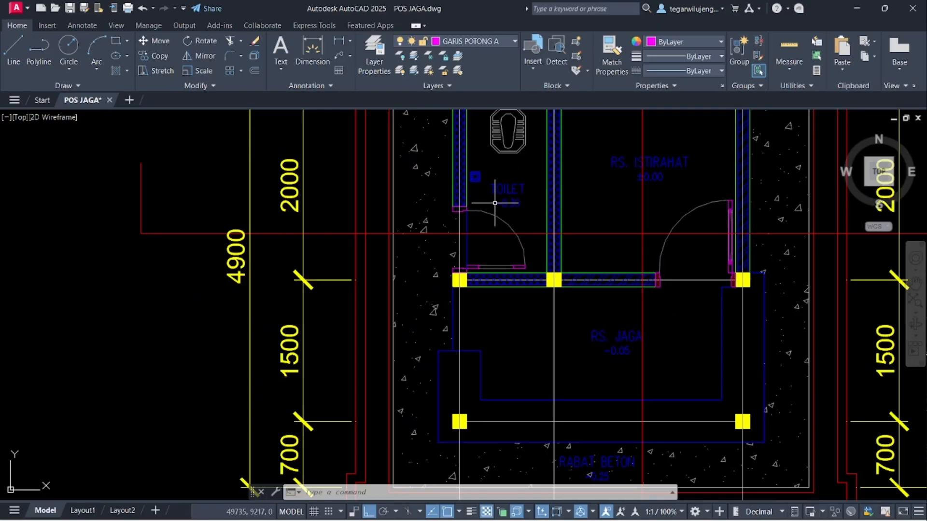
middle_click_drag(723, 216, 625, 223)
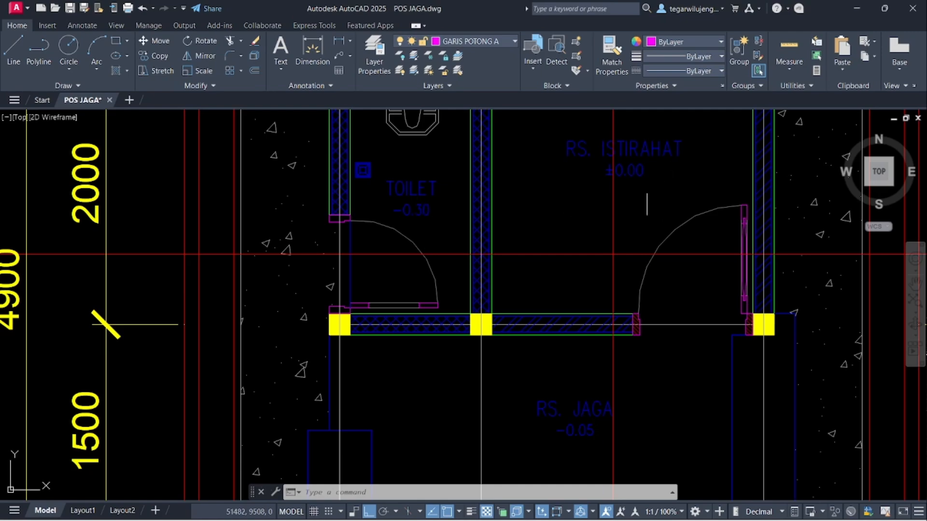
- Compare the toilet and selasar elevation labels with the floor layers in the section A-A reference image
scroll(565, 223, "down", 10)
middle_click_drag(199, 277, 399, 263)
scroll(253, 245, "up", 4)
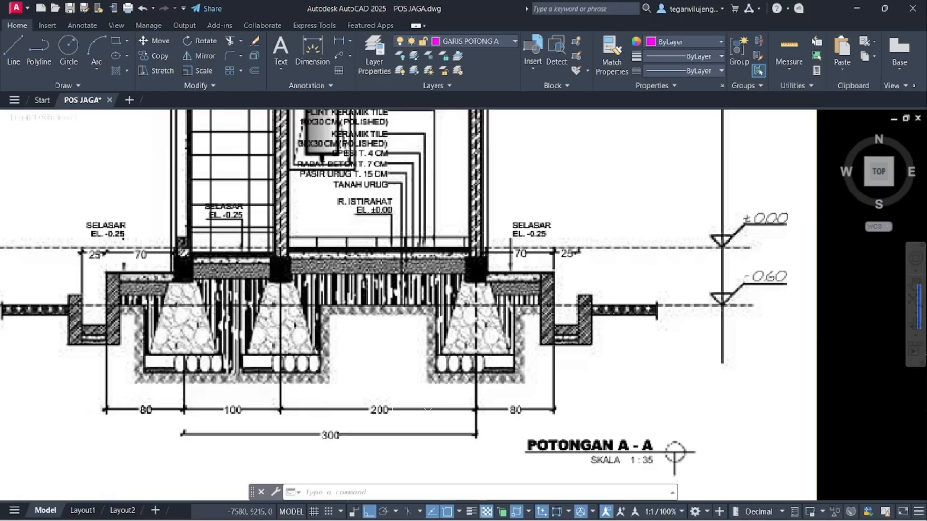
scroll(215, 337, "down", 4)
scroll(352, 401, "up", 1)
middle_click_drag(145, 292, 230, 280)
scroll(210, 292, "up", 5)
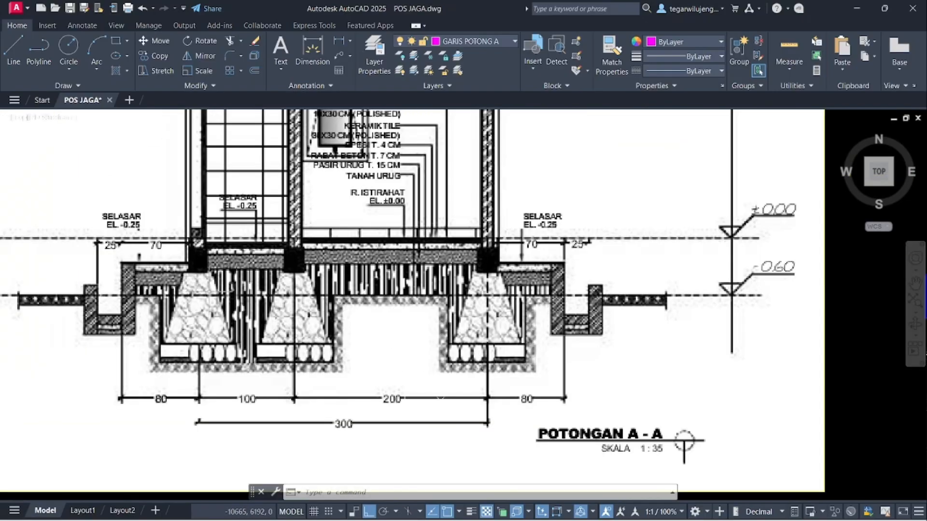
scroll(193, 255, "down", 4)
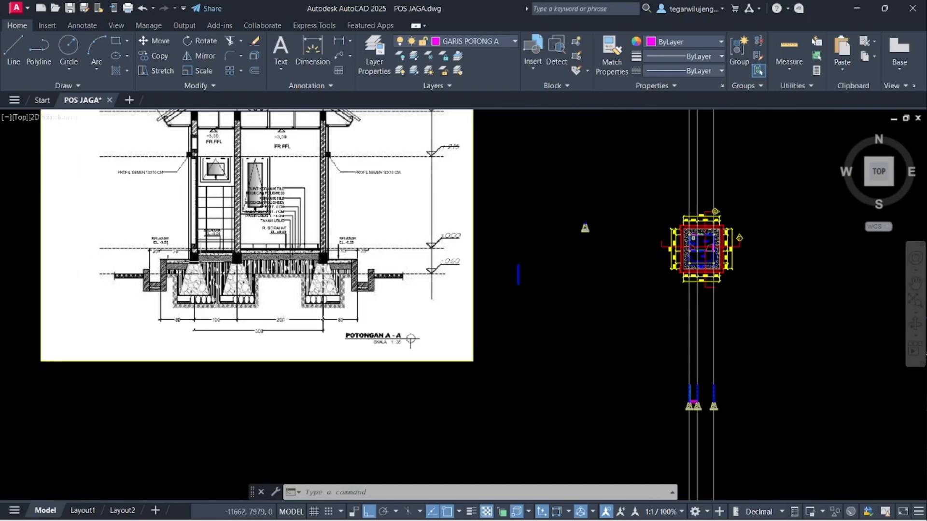
middle_click_drag(193, 255, 209, 185)
- Check the room levels on the floor plan in the source PDF, and compare them with the section A-A reference image back in AutoCAD
mouse_move(405, 519)
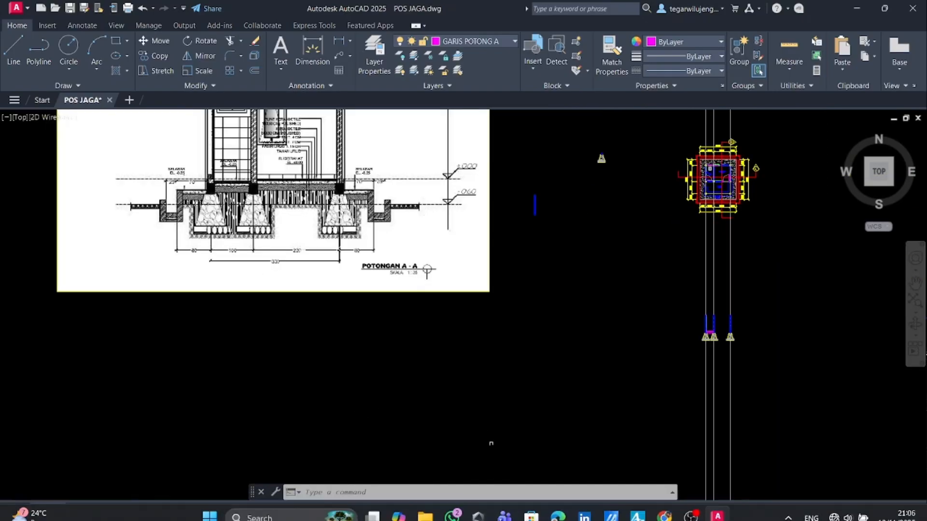
left_click(551, 510)
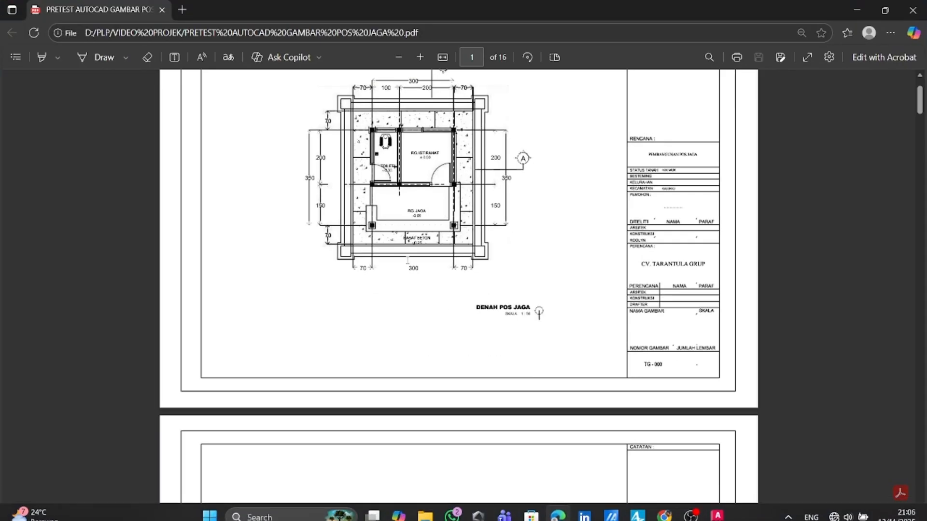
scroll(384, 170, "up", 5, "ctrl")
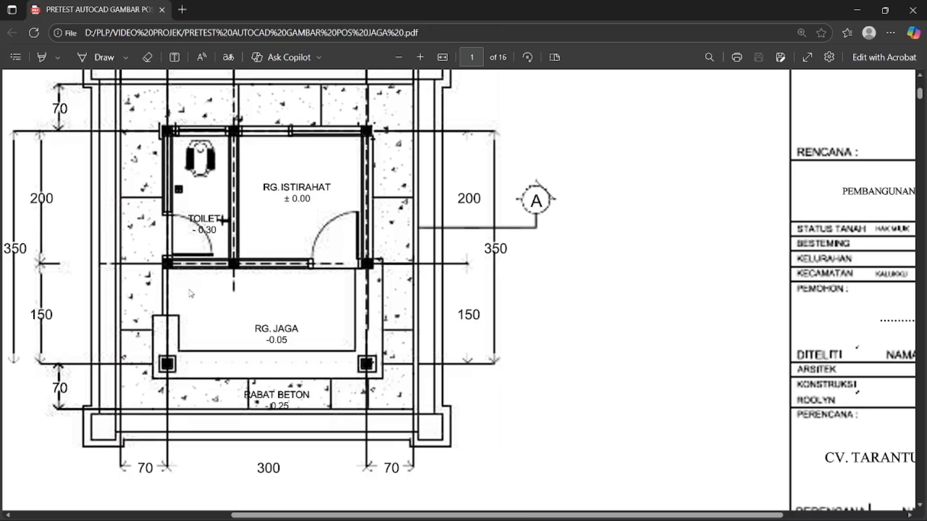
left_click(852, 16)
scroll(389, 240, "down", 1)
scroll(275, 213, "up", 4)
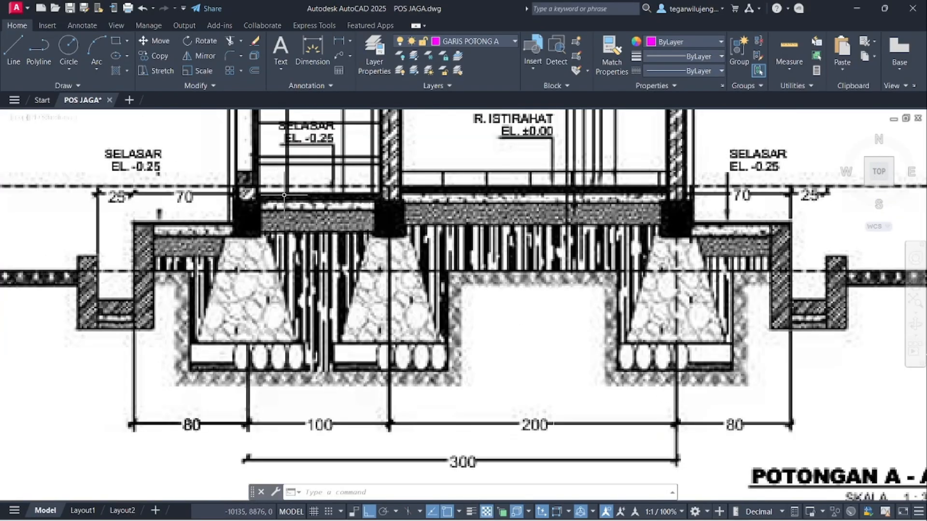
middle_click_drag(285, 195, 304, 237)
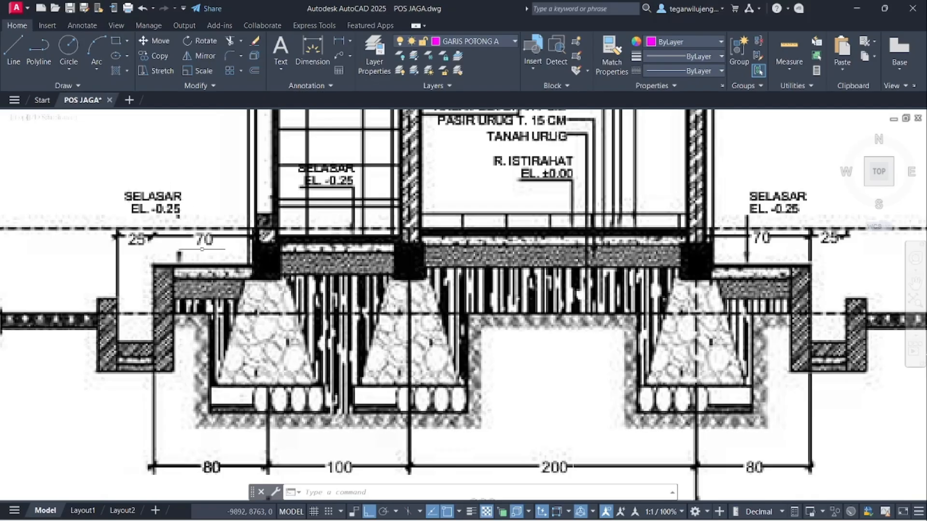
- Compare the toilet, rest room and guard room level marks on the copied floor plan with the section A-A reference
scroll(183, 261, "down", 8)
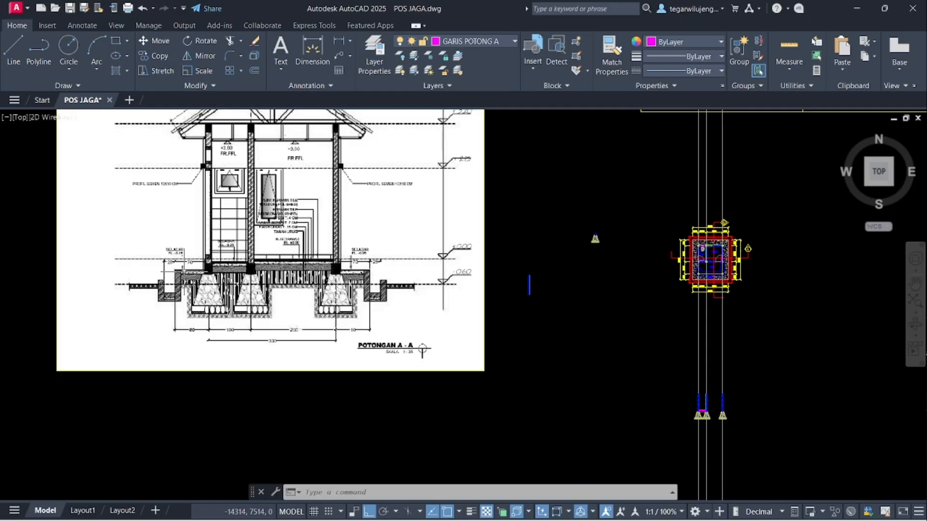
middle_click_drag(379, 307, 353, 255)
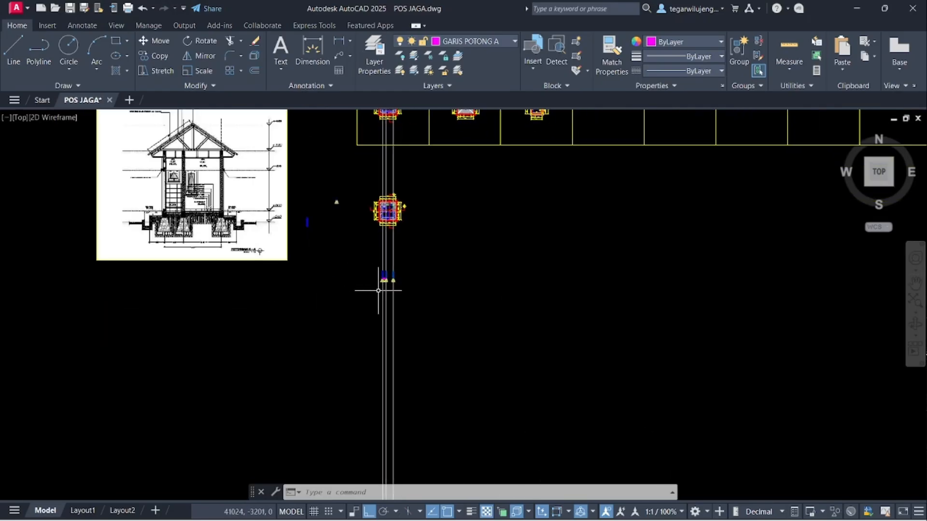
scroll(364, 263, "up", 4)
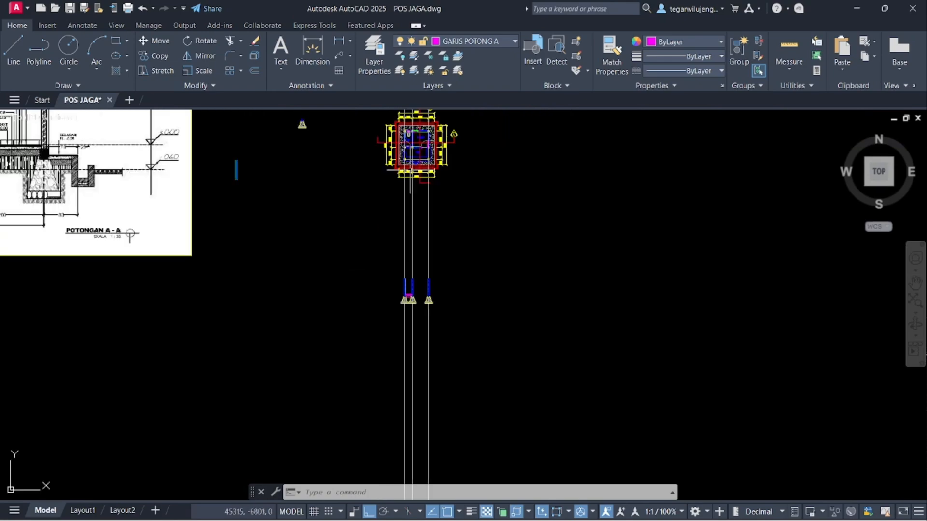
scroll(413, 138, "up", 10)
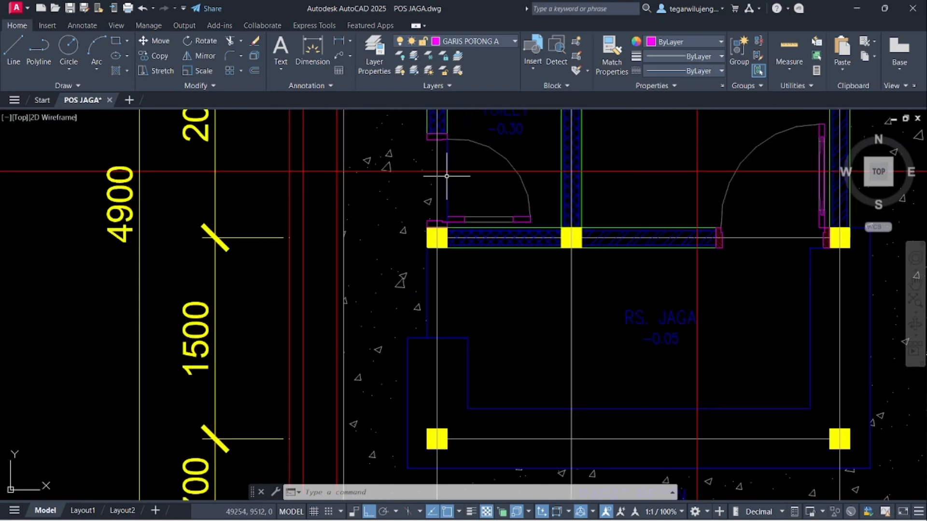
middle_click_drag(445, 178, 454, 219)
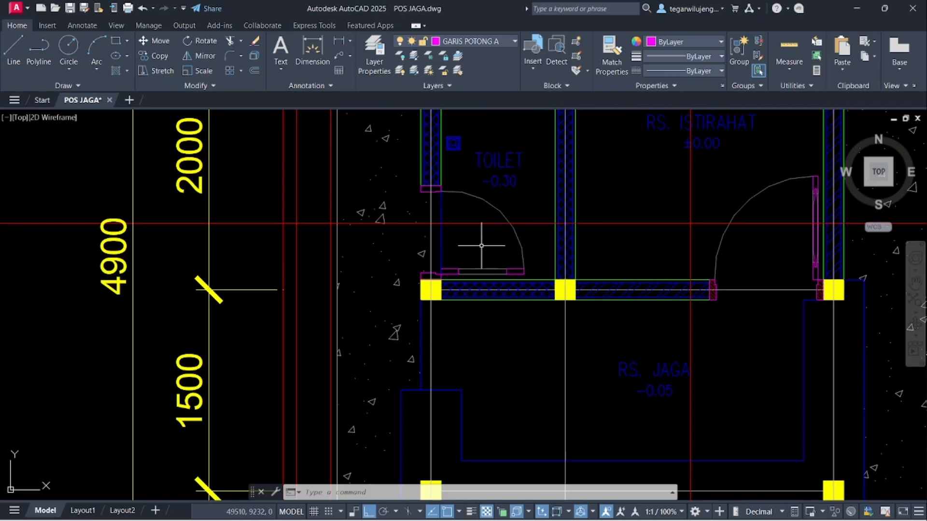
scroll(428, 224, "down", 10)
middle_click_drag(450, 279, 454, 110)
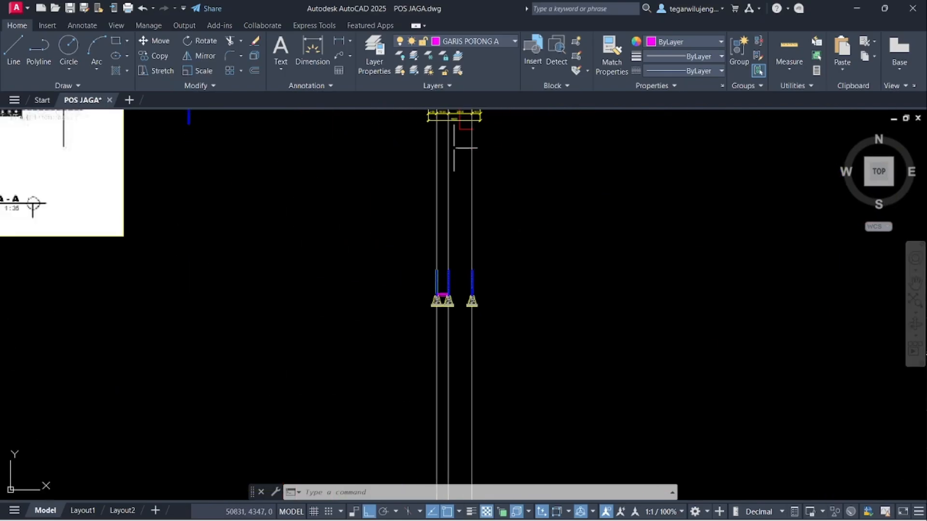
- Copy the toilet's five floor layer lines into the rest room bay, starting at the right face of the middle wall
scroll(440, 294, "up", 9)
scroll(440, 307, "up", 4)
left_click(458, 347)
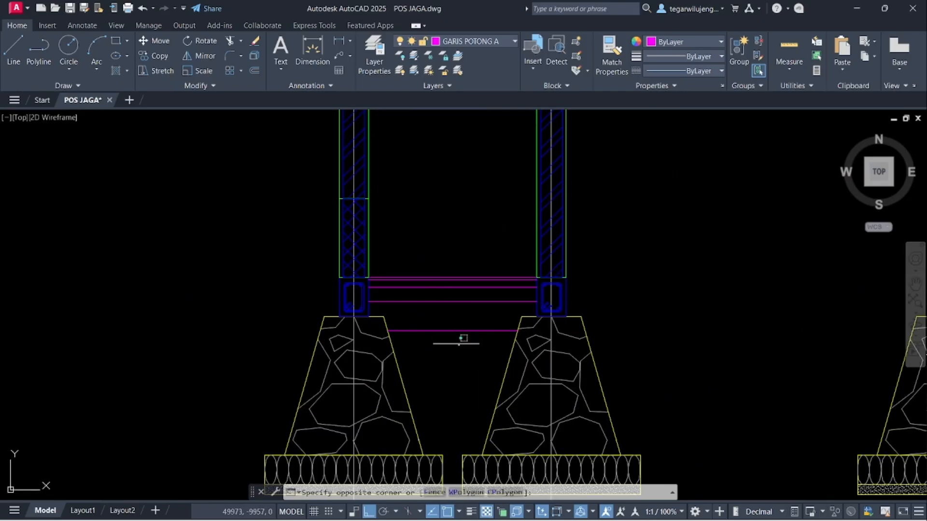
left_click(427, 226)
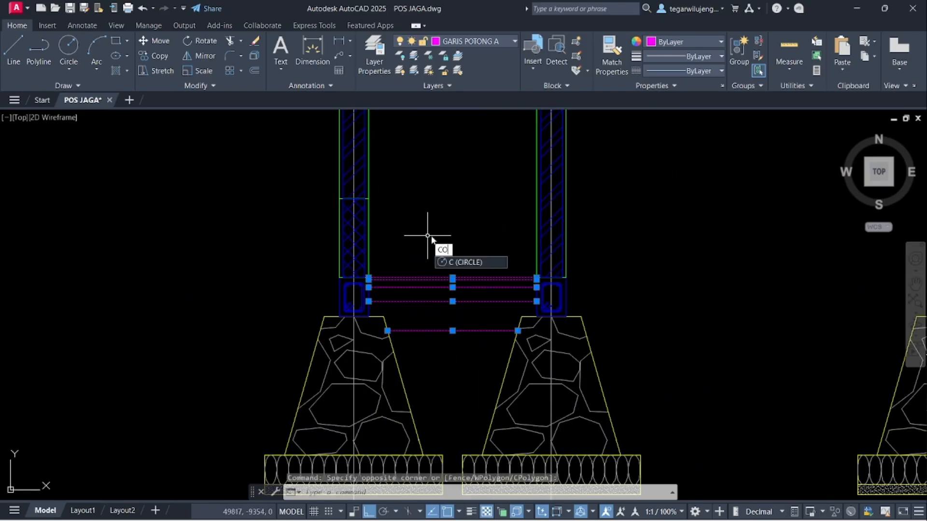
key("Return")
scroll(368, 266, "up", 5)
left_click(368, 278)
scroll(256, 289, "down", 5)
scroll(481, 293, "up", 6)
left_click(466, 292)
key("Escape")
- Move the five copied floor layer lines in the rest room bay up by 300
scroll(527, 331, "down", 5)
left_click(624, 412)
left_click(570, 278)
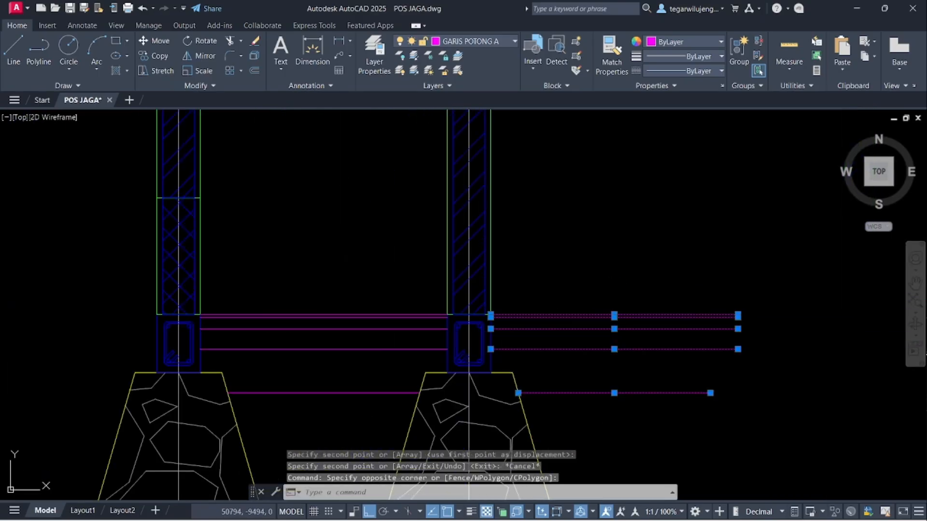
key("Return")
left_click(578, 316)
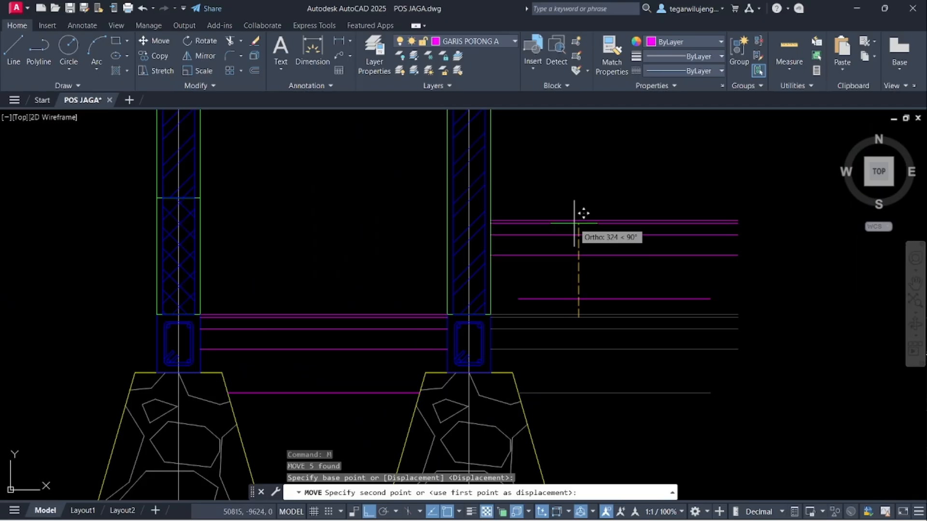
type("300")
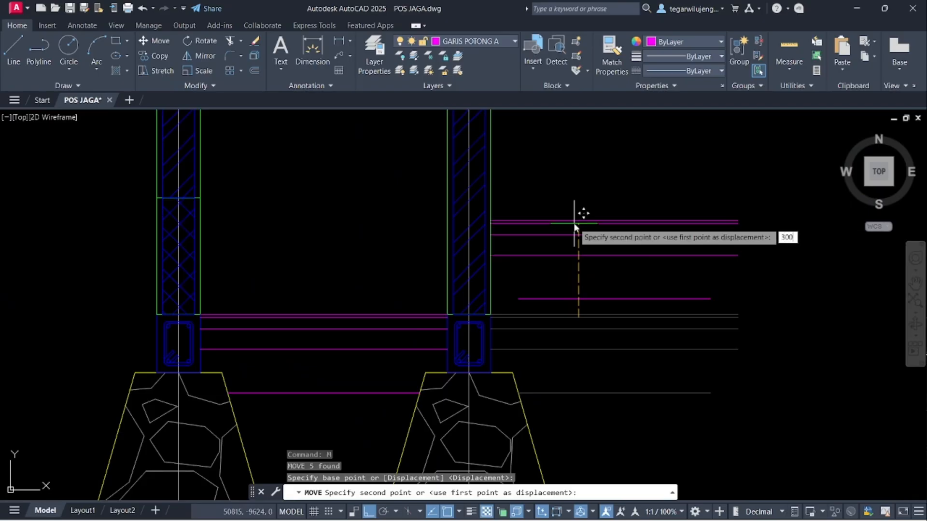
key("Return")
scroll(575, 240, "down", 6)
middle_click_drag(554, 257, 538, 208)
scroll(538, 208, "up", 4)
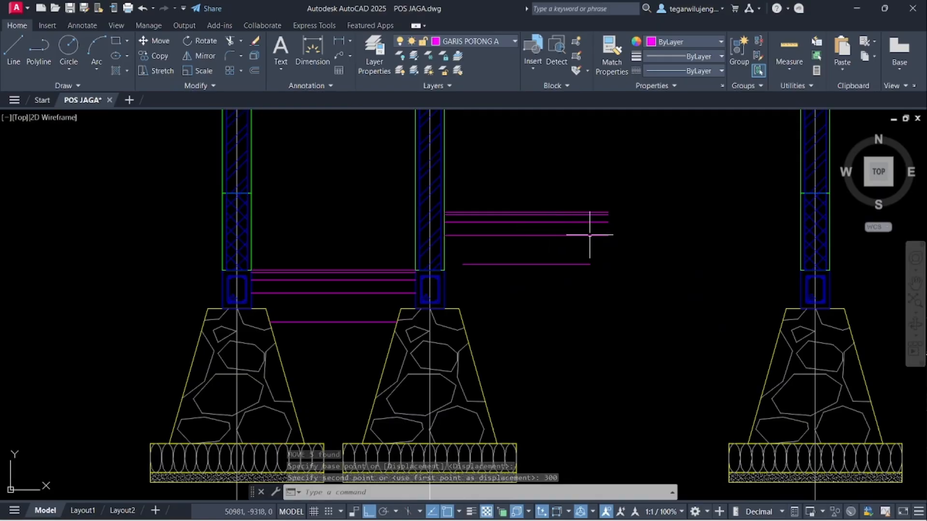
- Extend the raised floor layer lines to the right wall, and the lowest line's left end to the middle wall
type("EX")
key("Return")
left_click(562, 284)
left_click(631, 131)
key("Return")
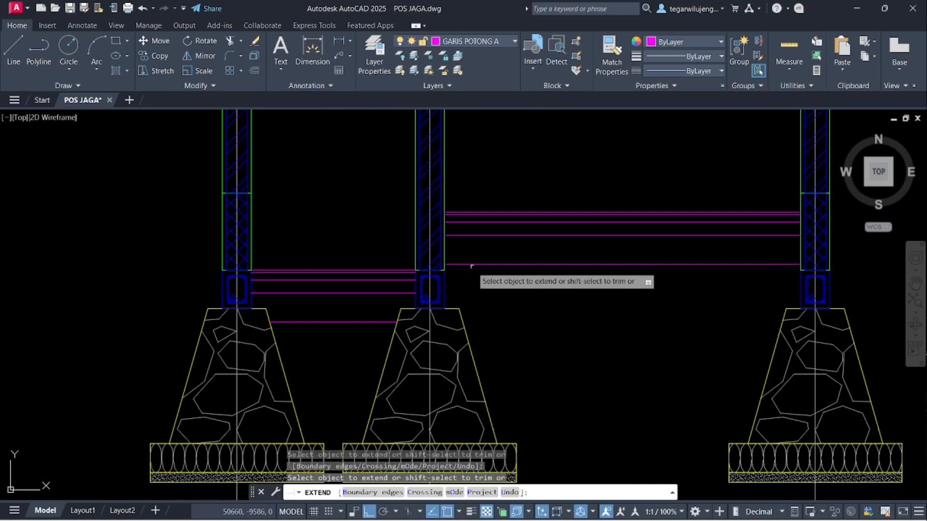
scroll(543, 246, "down", 6)
key("Escape")
- Examine the selasar floor and drains in the section A-A reference, and locate their edges on the copied floor plan
middle_click_drag(546, 254, 536, 244)
scroll(534, 207, "down", 2)
middle_click_drag(530, 213, 543, 264)
scroll(535, 278, "up", 3)
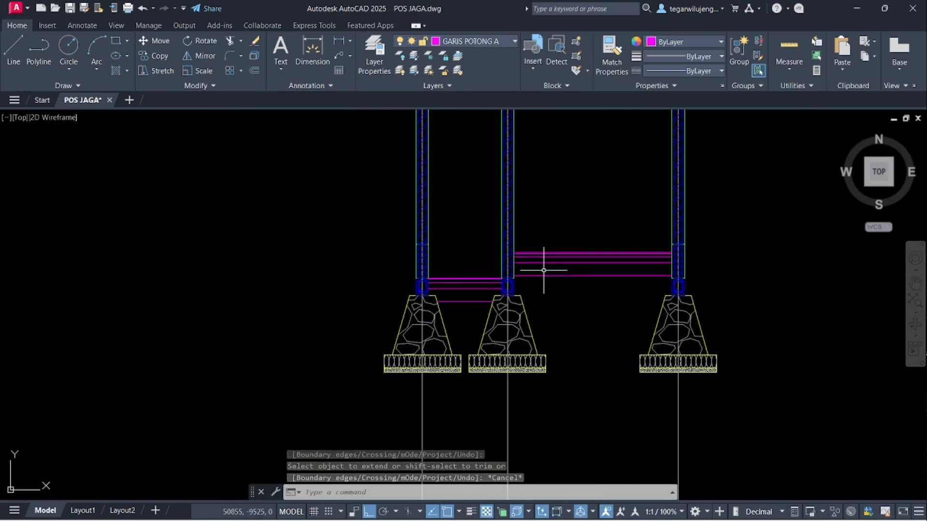
scroll(544, 271, "down", 12)
scroll(308, 170, "up", 8)
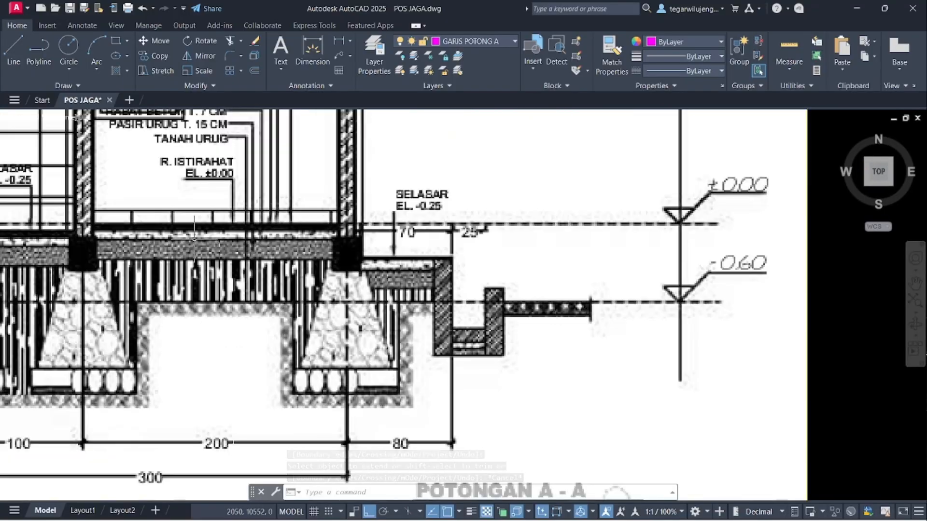
scroll(65, 267, "down", 2)
middle_click_drag(65, 268, 270, 282)
middle_click_drag(352, 282, 244, 255)
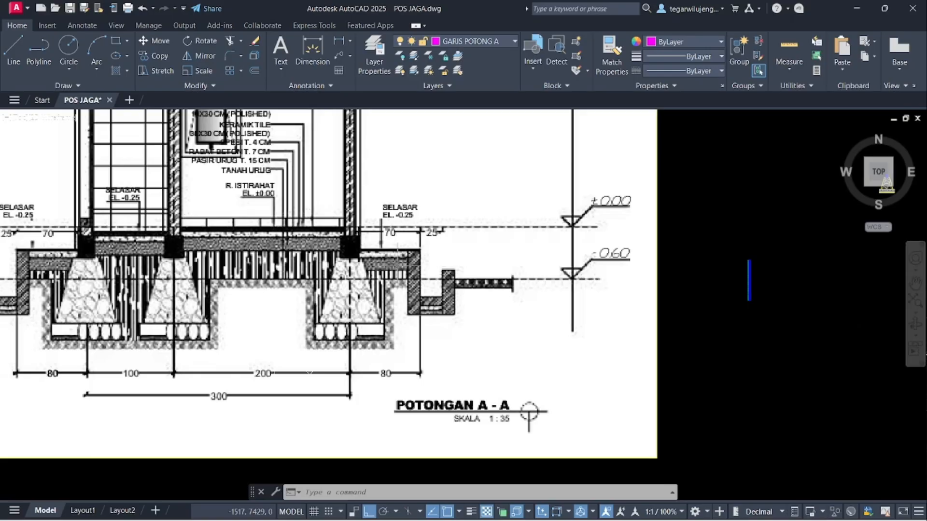
scroll(381, 288, "down", 6)
middle_click_drag(531, 258, 536, 319)
scroll(609, 338, "up", 5)
scroll(612, 185, "up", 3)
mouse_move(612, 185)
middle_mouse_down()
mouse_move(567, 186)
mouse_move(560, 208)
middle_mouse_up()
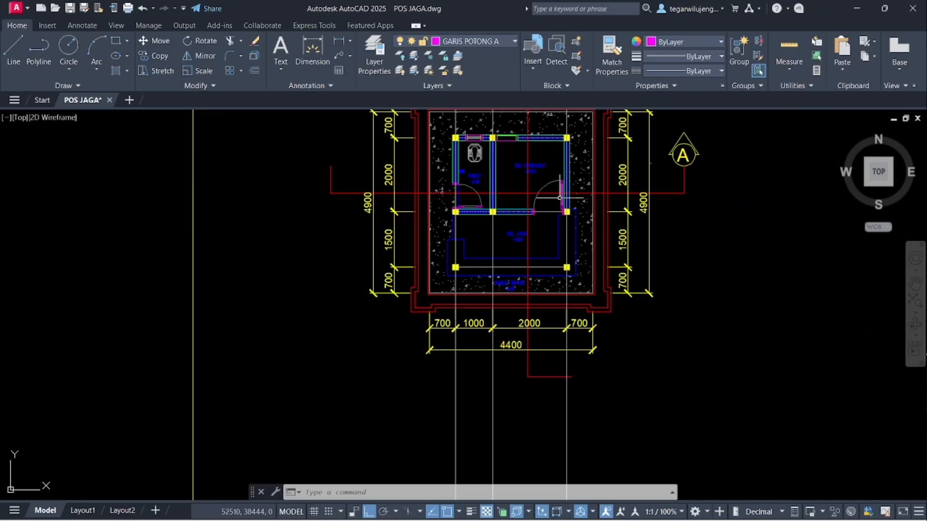
- On layer AS, draw vertical construction lines through both side edges of the concrete apron and the left drain's two outer lines
left_click(468, 41)
left_click(462, 167)
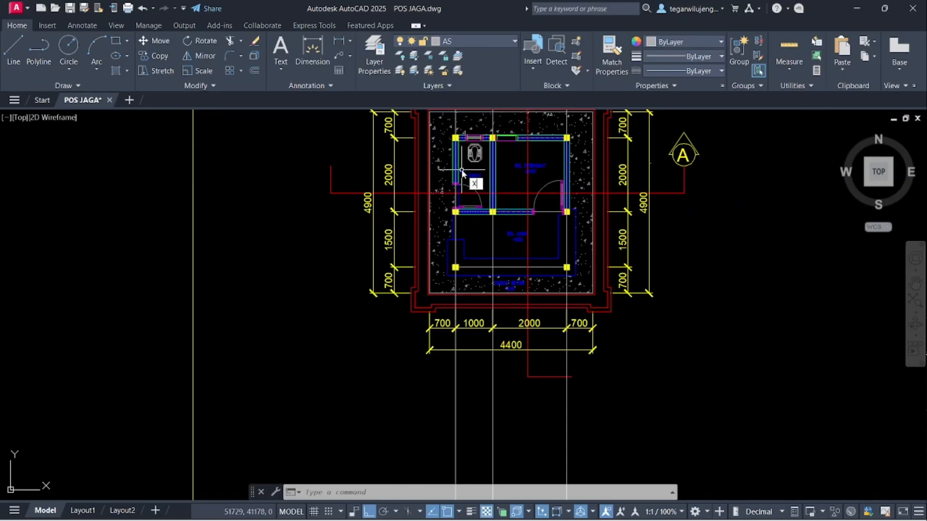
key("Return")
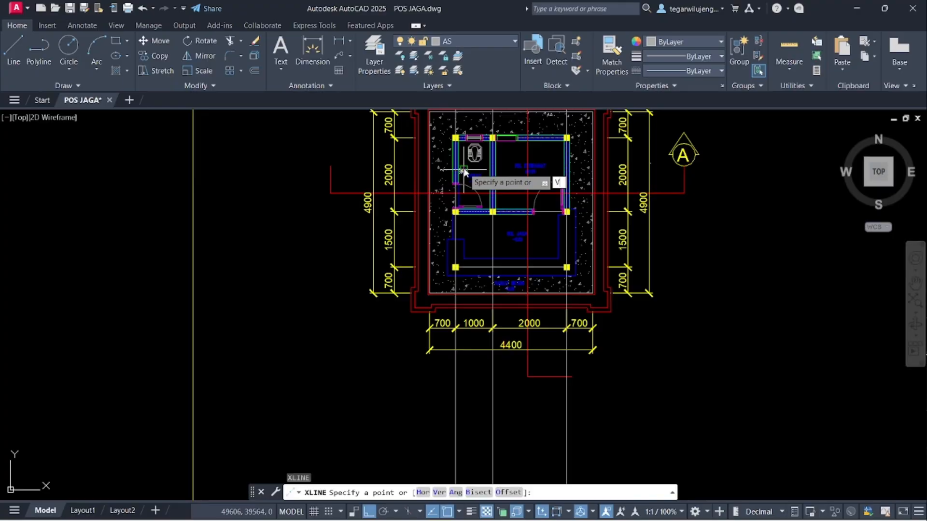
key("Return")
scroll(611, 193, "up", 8)
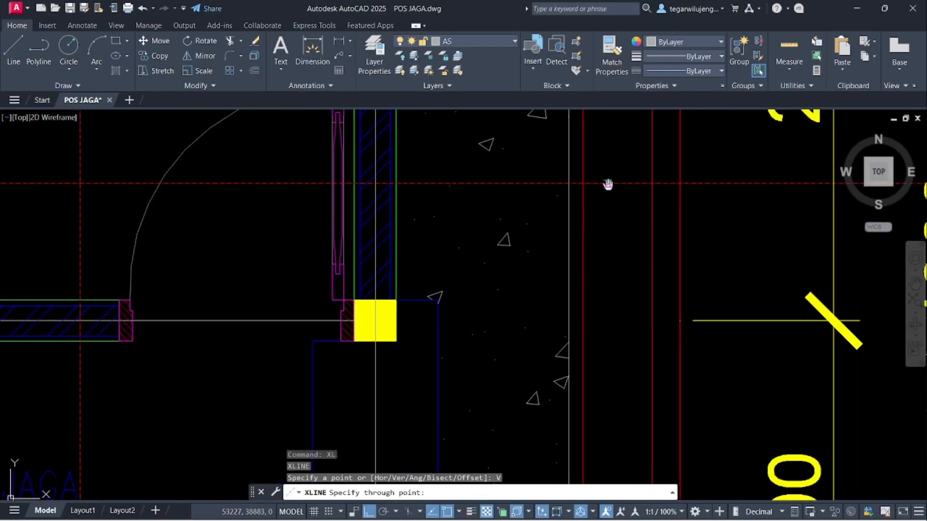
scroll(608, 184, "down", 10)
scroll(503, 255, "up", 8)
left_click(490, 195)
left_click(368, 195)
left_click(327, 194)
scroll(396, 237, "down", 6)
key("Escape")
- Draw a horizontal line from the top outer corner of the left tie beam to the apron edge construction line
middle_click_drag(415, 243, 416, 130)
scroll(423, 186, "down", 4)
scroll(423, 335, "up", 2)
middle_click_drag(426, 377, 424, 219)
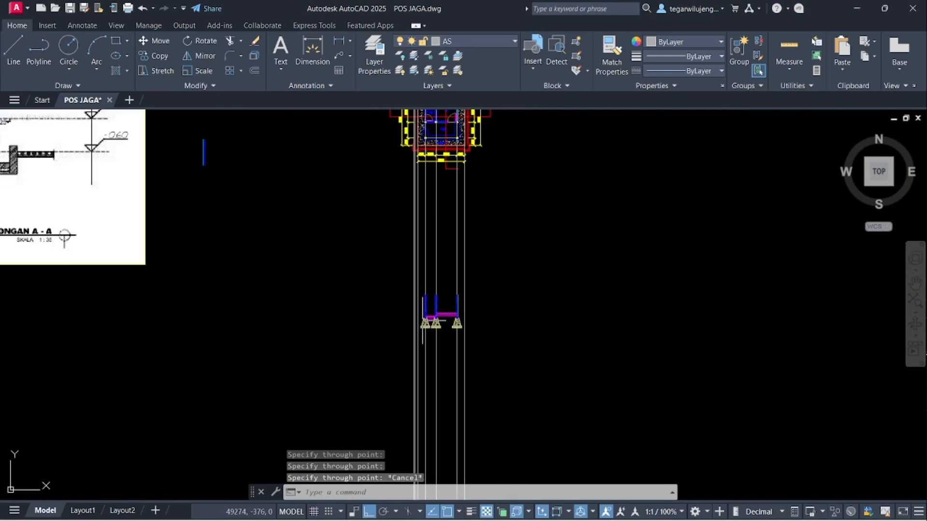
scroll(422, 311, "up", 5)
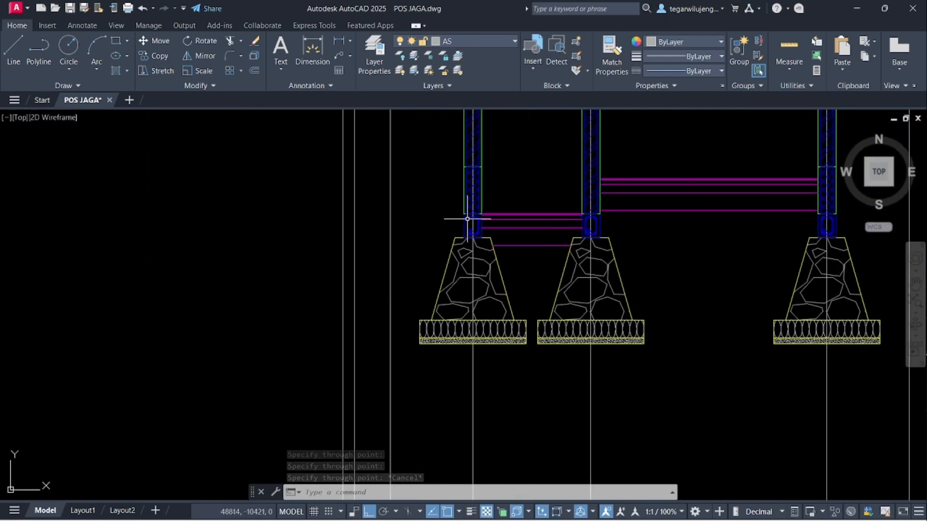
scroll(468, 219, "up", 2)
scroll(488, 215, "up", 5)
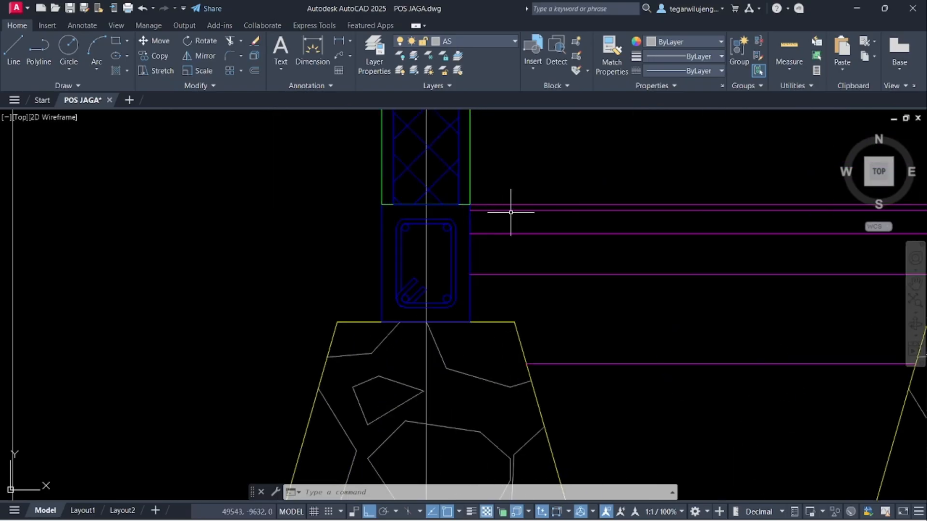
left_click(504, 205)
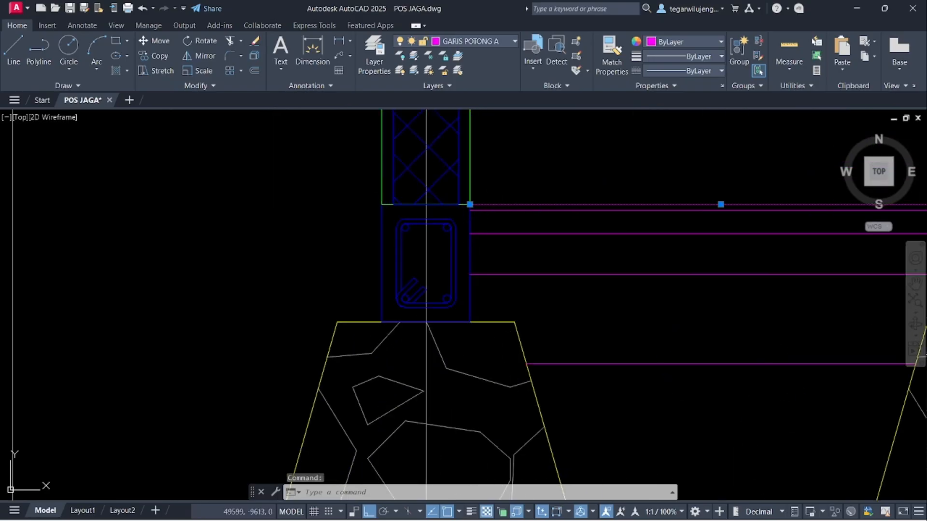
key("Escape")
key("space")
left_click(381, 206)
scroll(174, 205, "down", 2)
middle_click_drag(174, 206, 407, 230)
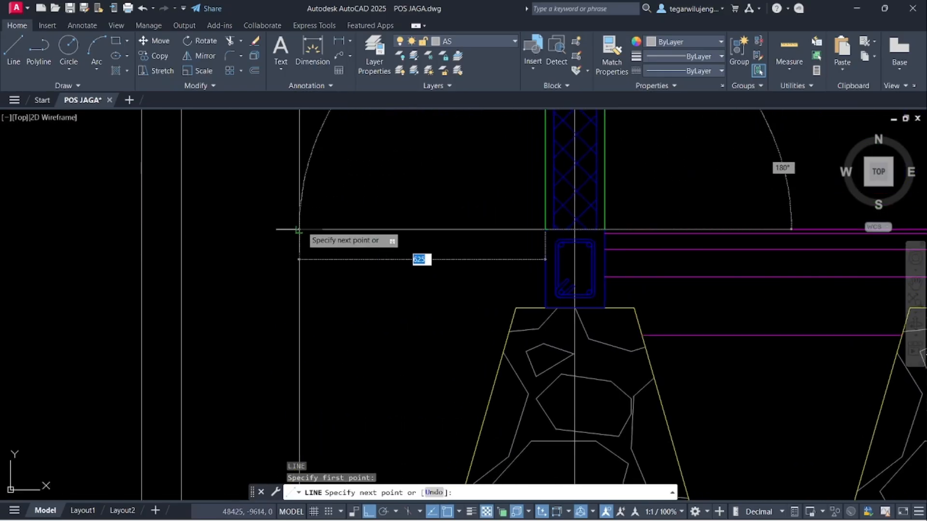
scroll(290, 256, "down", 5)
key("Escape")
- Move the new horizontal selasar floor line up by 50
left_click(350, 280)
left_click(336, 241)
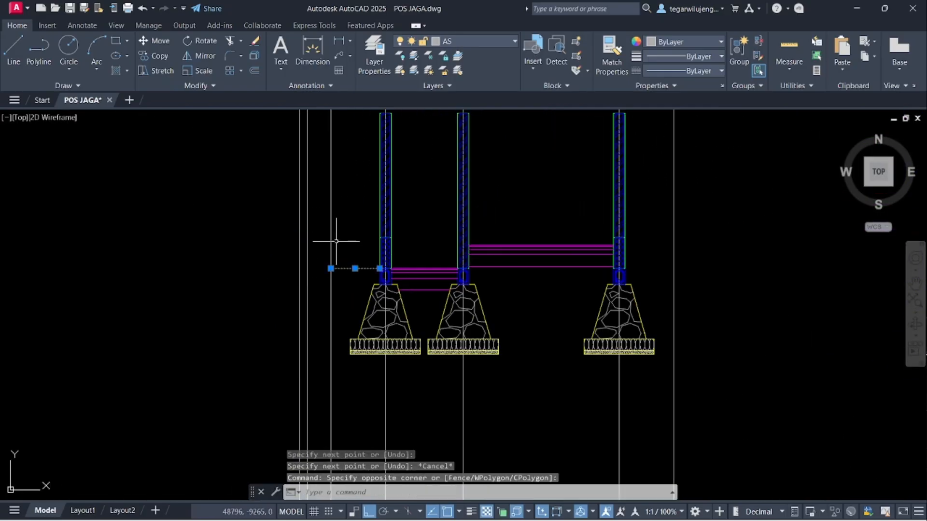
type("m")
key("space")
scroll(332, 269, "up", 4)
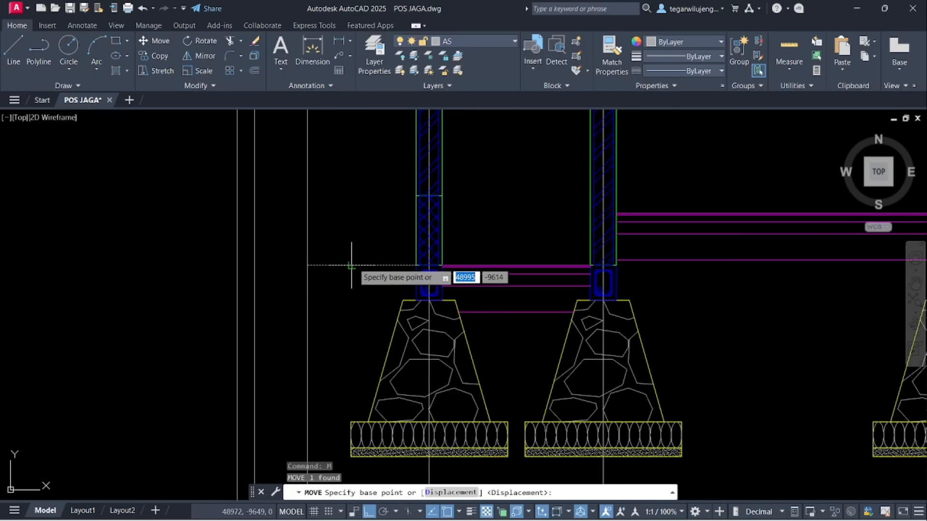
left_click(352, 265)
type("5")
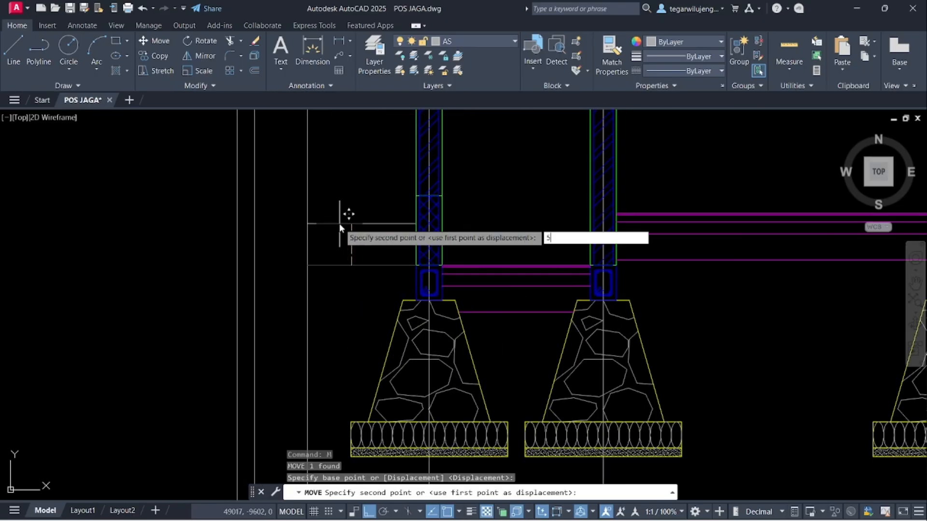
type("0")
key("Return")
scroll(377, 271, "down", 5)
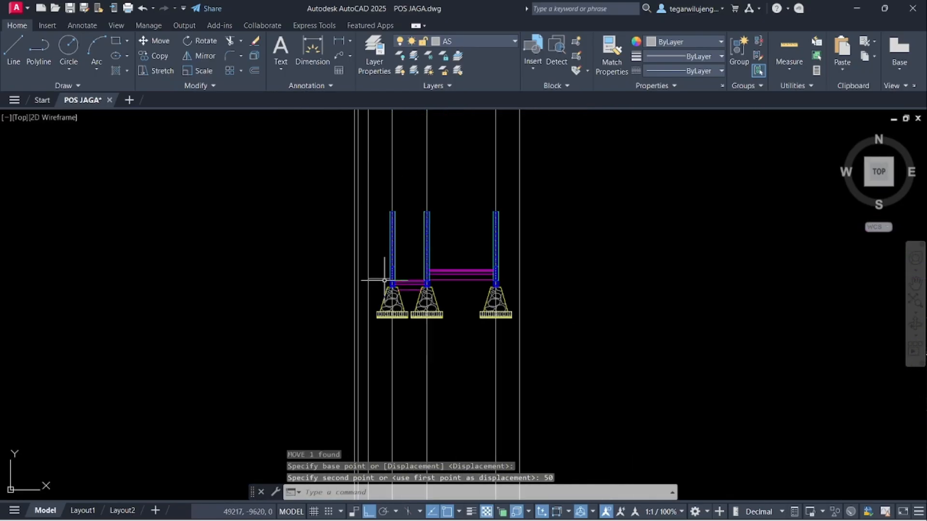
- Assign the raised selasar floor line to the GARIS POTONG A layer
key("Escape")
scroll(385, 281, "up", 2)
left_click(384, 281)
left_click(365, 243)
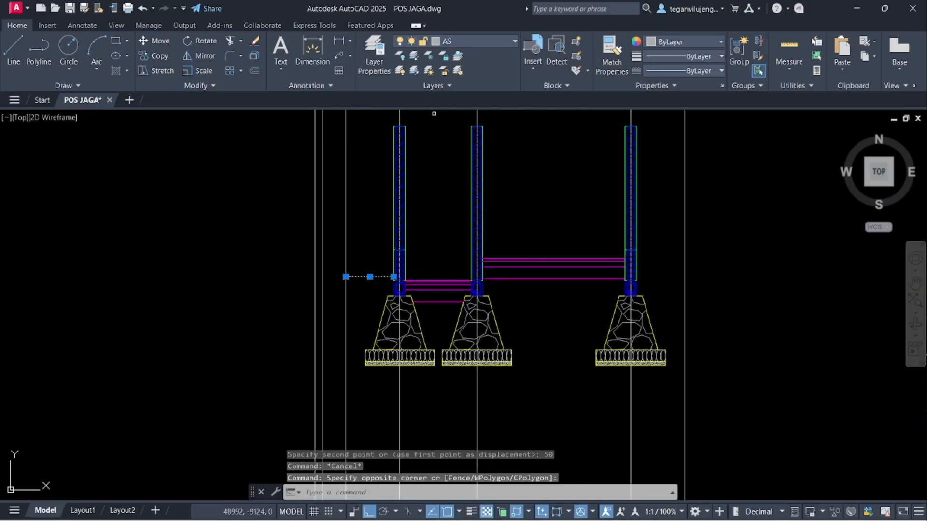
left_click(462, 41)
left_click(447, 285)
key("Escape")
- Examine the left selasar layers, edge wall and drain in the section A-A reference and compare them with the drawn section
scroll(362, 287, "up", 2)
scroll(362, 287, "down", 5)
middle_click_drag(377, 198, 430, 440)
scroll(413, 241, "up", 4)
scroll(402, 295, "down", 2)
scroll(403, 286, "up", 2)
scroll(404, 286, "down", 8)
scroll(228, 301, "up", 6)
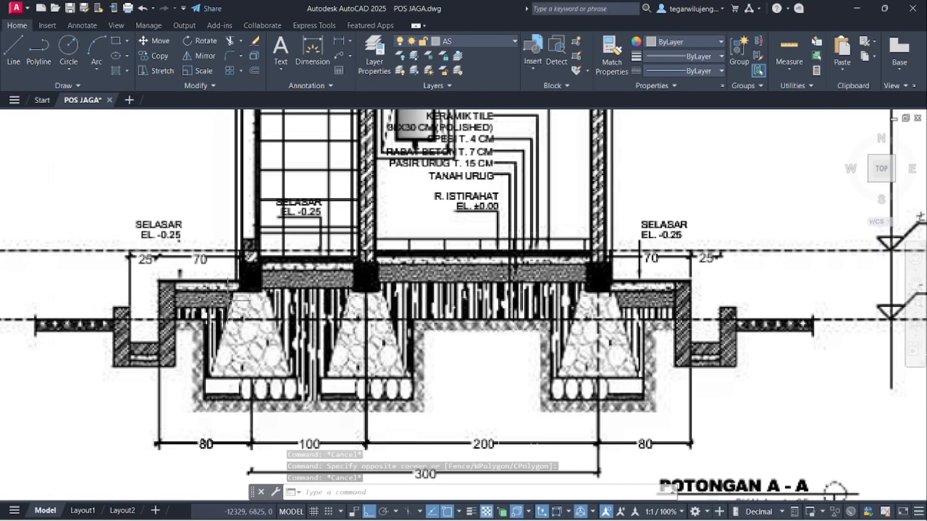
scroll(228, 301, "down", 7)
middle_click_drag(431, 397, 422, 348)
scroll(435, 234, "up", 6)
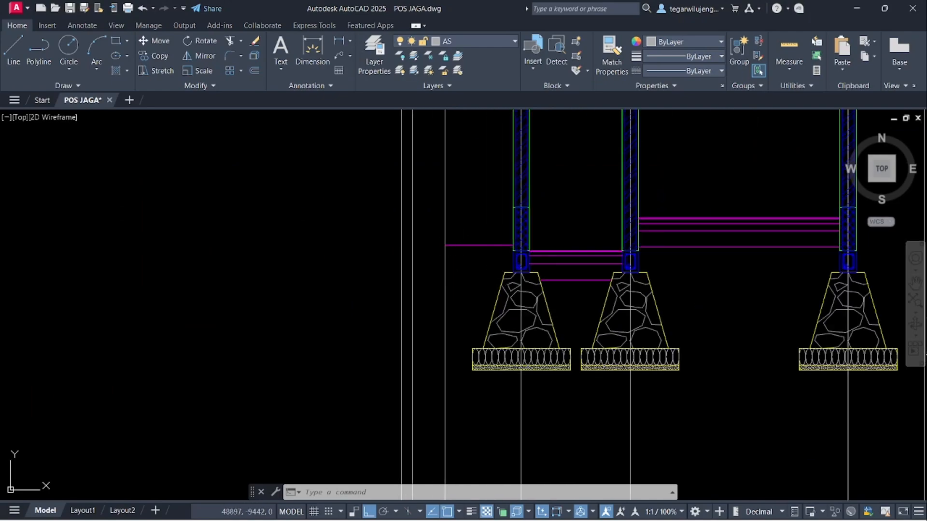
- Examine the selasar edge walls and drains on both sides of section A-A in the reference drawing
type("PL")
key("Return")
scroll(433, 259, "down", 10)
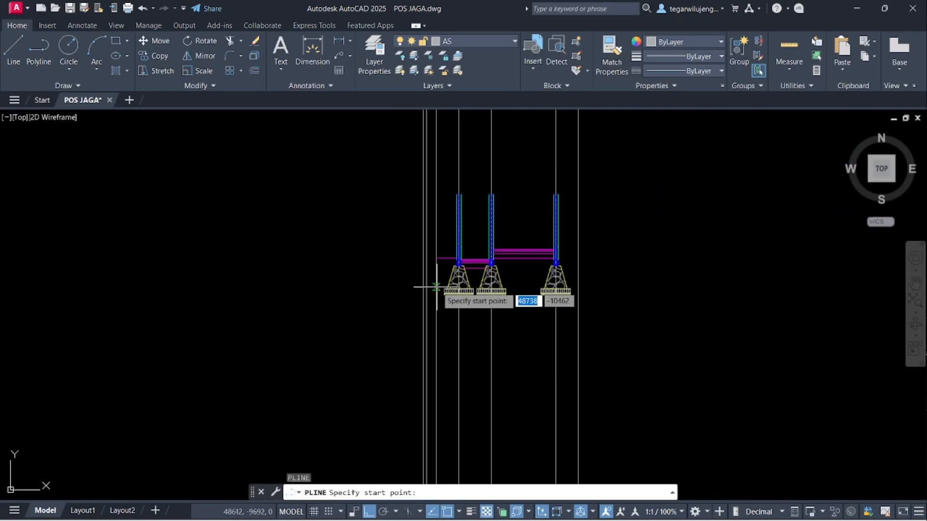
middle_click_drag(100, 240, 383, 318)
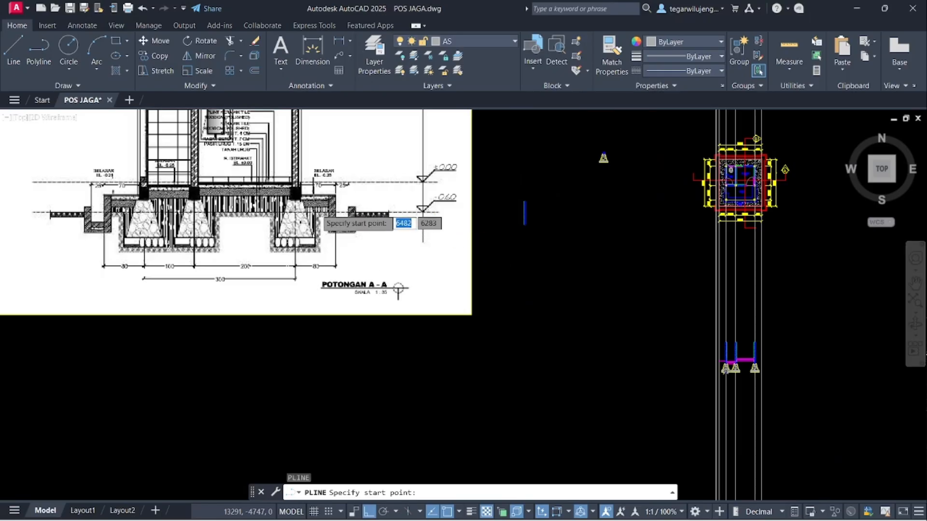
middle_click_drag(67, 226, 199, 246)
scroll(248, 227, "up", 6)
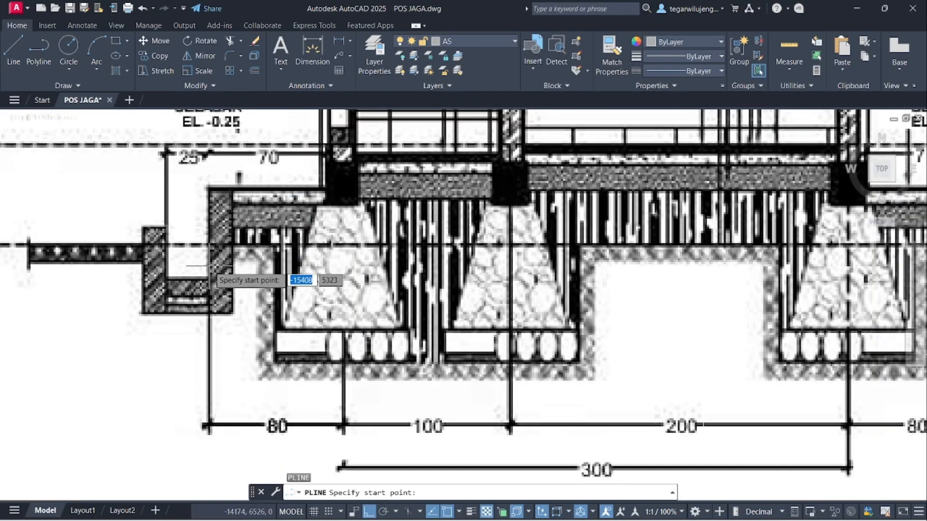
scroll(215, 241, "down", 2)
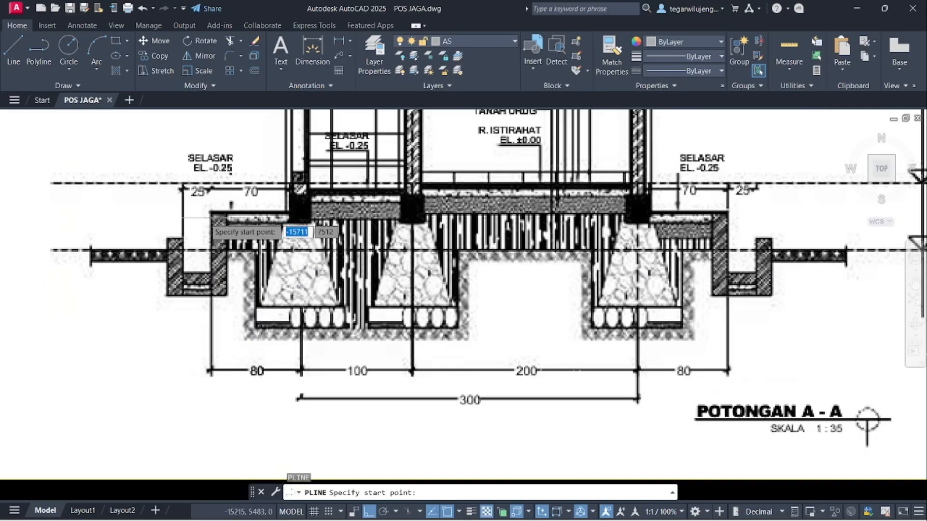
middle_click_drag(208, 251, 100, 255)
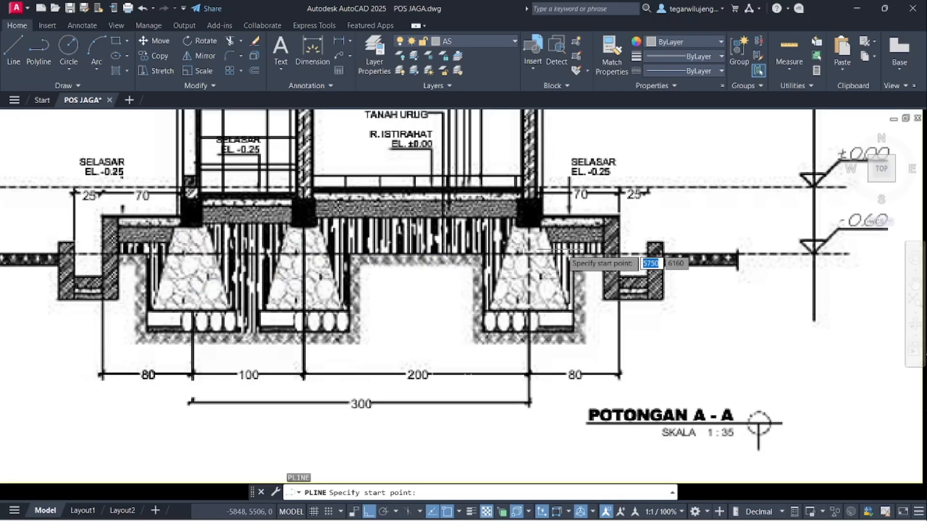
middle_click_drag(674, 259, 601, 266)
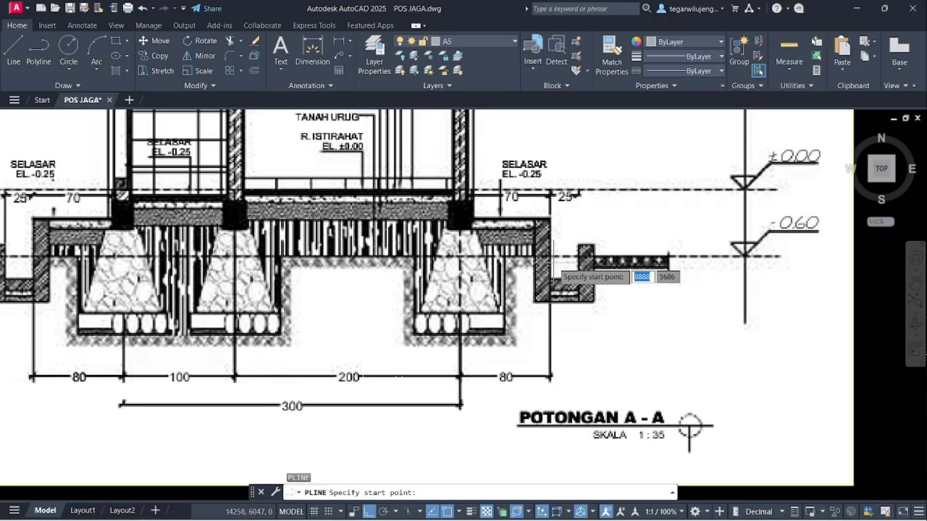
left_click(857, 8)
left_click(715, 507)
scroll(581, 321, "down", 3)
scroll(598, 364, "up", 5)
scroll(362, 349, "up", 9)
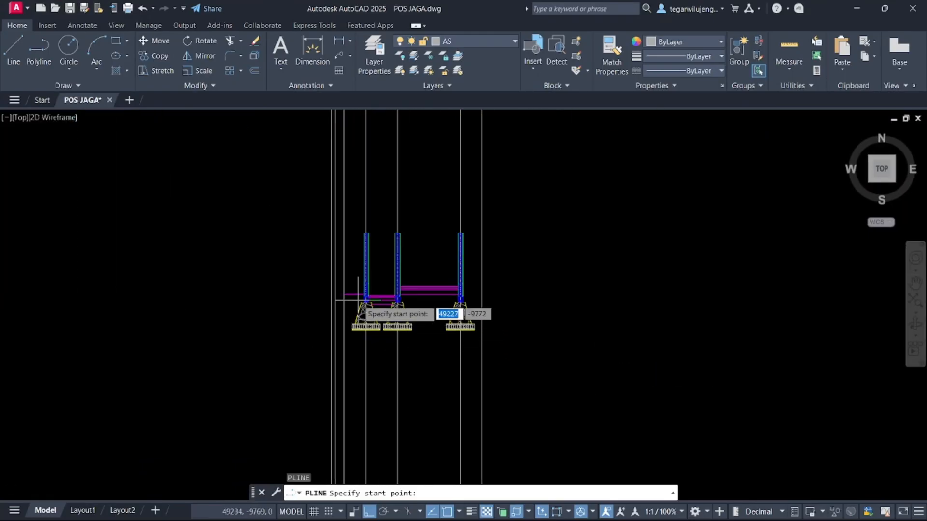
- Try to draw a vertical polyline segment 700 long downward from the outer end of the left selasar floor line
left_click(309, 271)
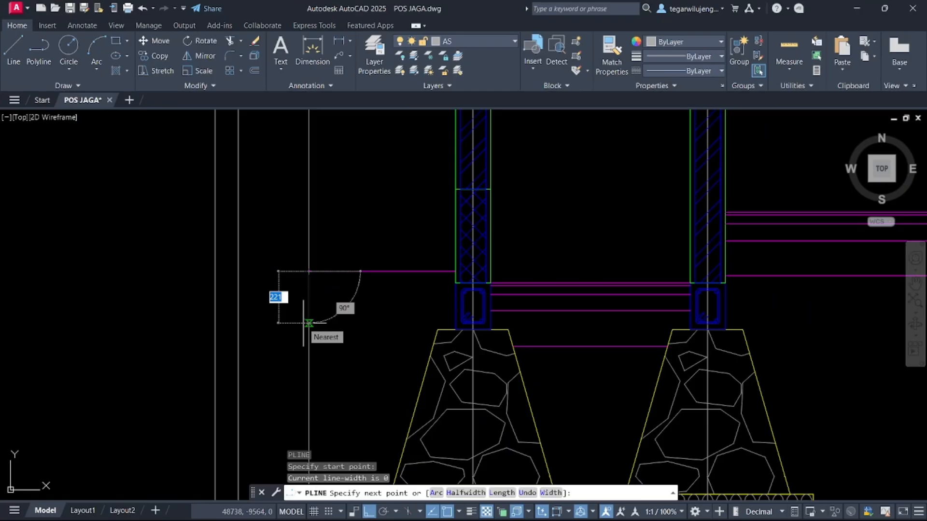
type("700")
key("Return")
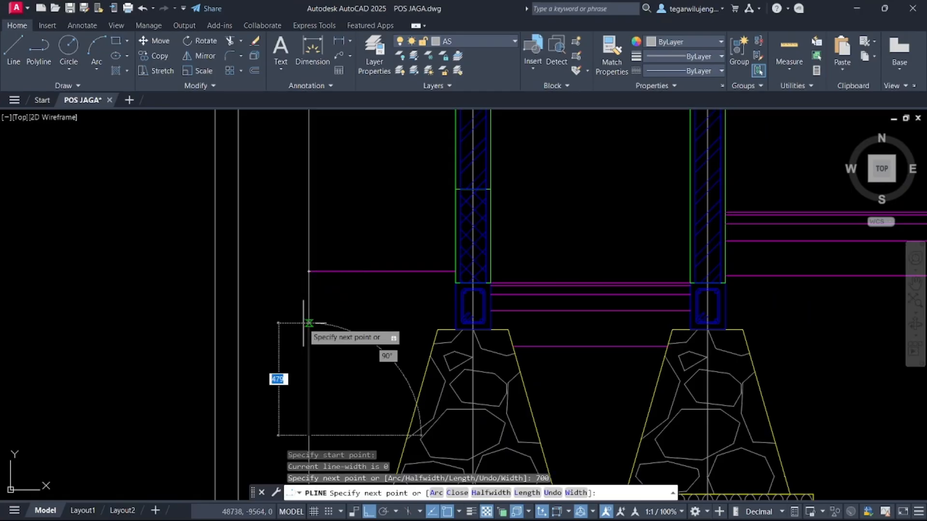
mouse_move(300, 404)
middle_mouse_down()
mouse_move(304, 317)
mouse_move(319, 264)
middle_mouse_up()
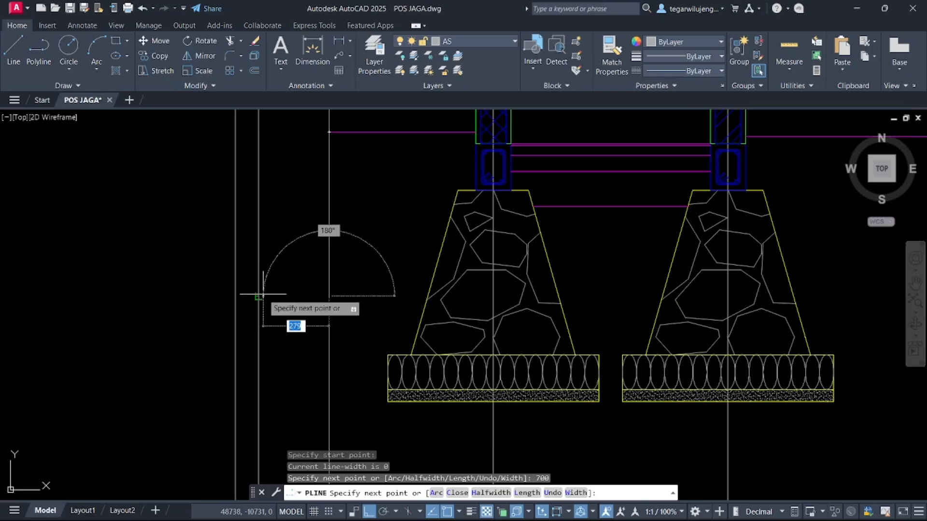
key("ctrl+z")
middle_click_drag(309, 300, 348, 226)
scroll(347, 226, "down", 5)
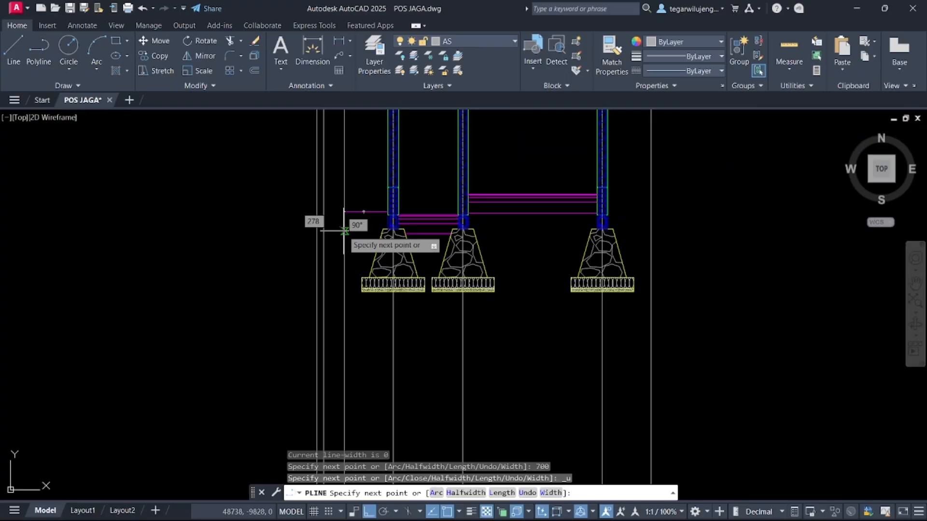
key("Escape")
- Examine the right selasar, its drain and the floor and ground levels in the section A-A reference against the drawn section
scroll(341, 318, "down", 9)
mouse_move(169, 250)
middle_mouse_down()
mouse_move(567, 285)
mouse_move(612, 339)
middle_mouse_up()
scroll(458, 248, "up", 4)
middle_click_drag(417, 248, 457, 265)
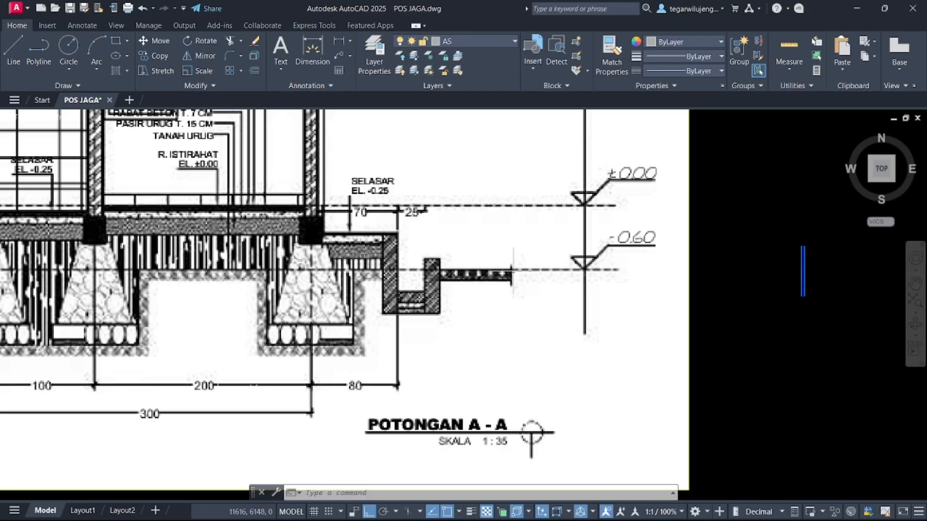
scroll(676, 251, "down", 7)
middle_click_drag(748, 208, 555, 145)
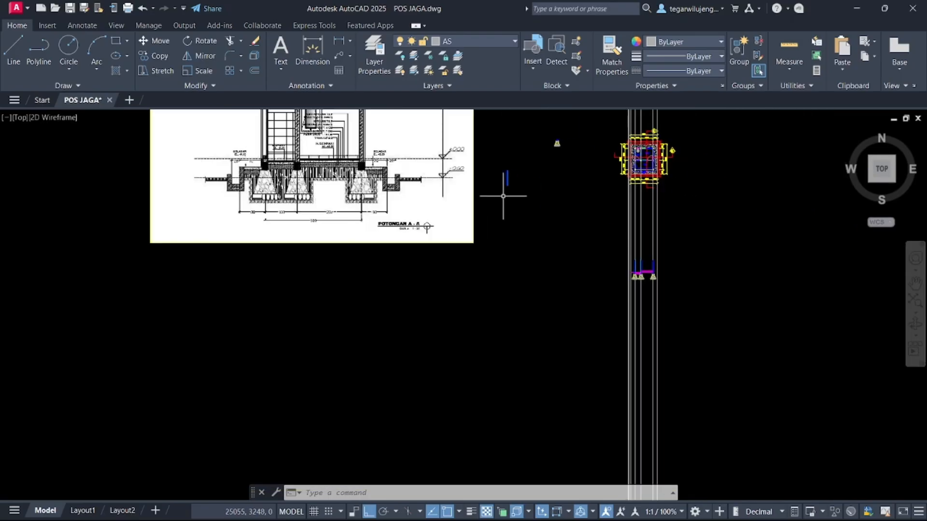
scroll(579, 140, "up", 3)
middle_click_drag(686, 267, 566, 274)
scroll(644, 218, "up", 5)
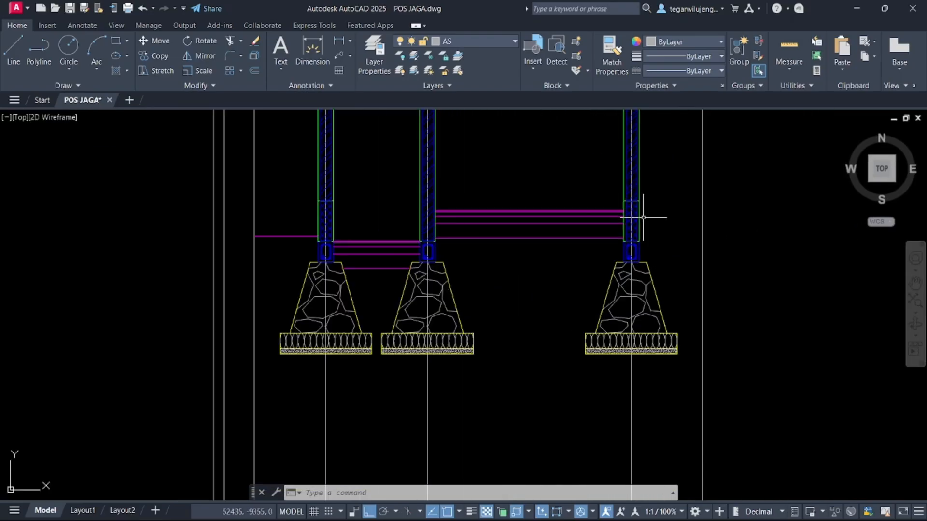
middle_click_drag(316, 259, 372, 273)
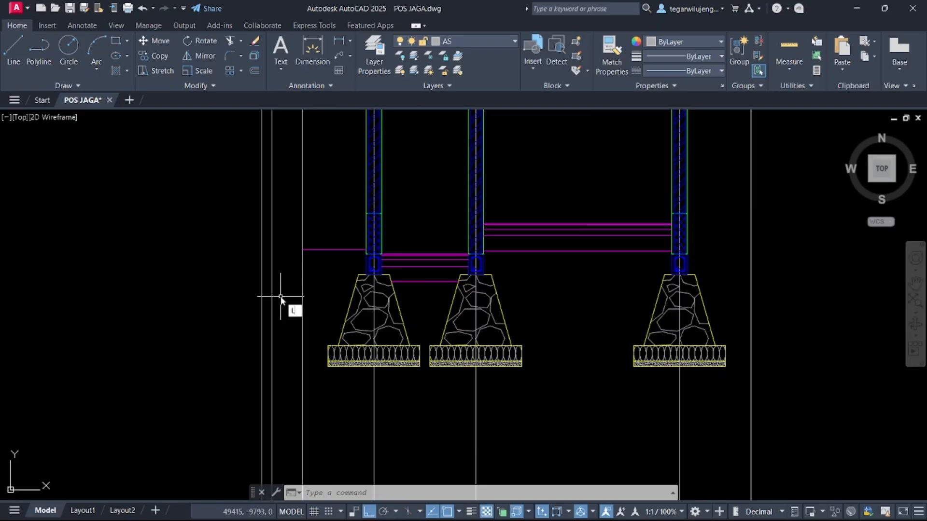
- Make GARIS POTONG A the current layer and try to draw a vertical line down from the left selasar floor line's outer end
key("Return")
key("Escape")
left_click(455, 47)
left_click(455, 252)
key("Return")
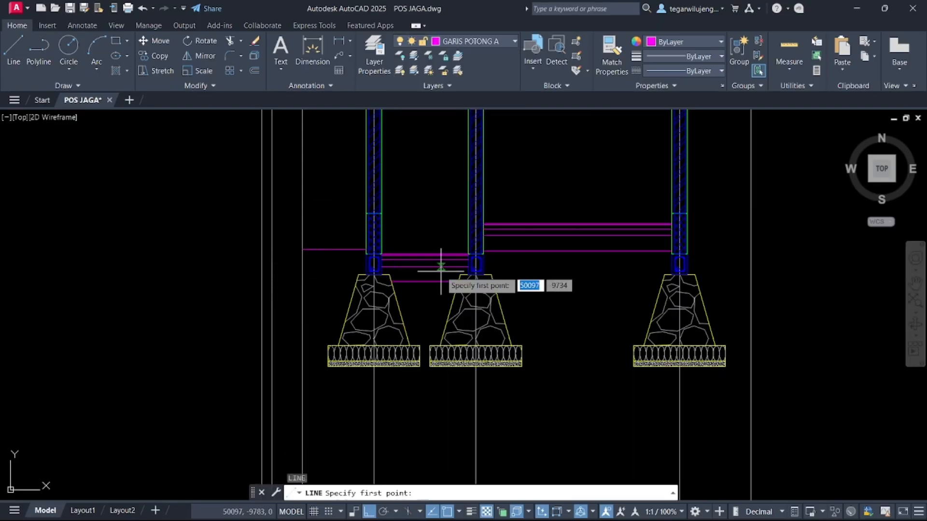
left_click(303, 250)
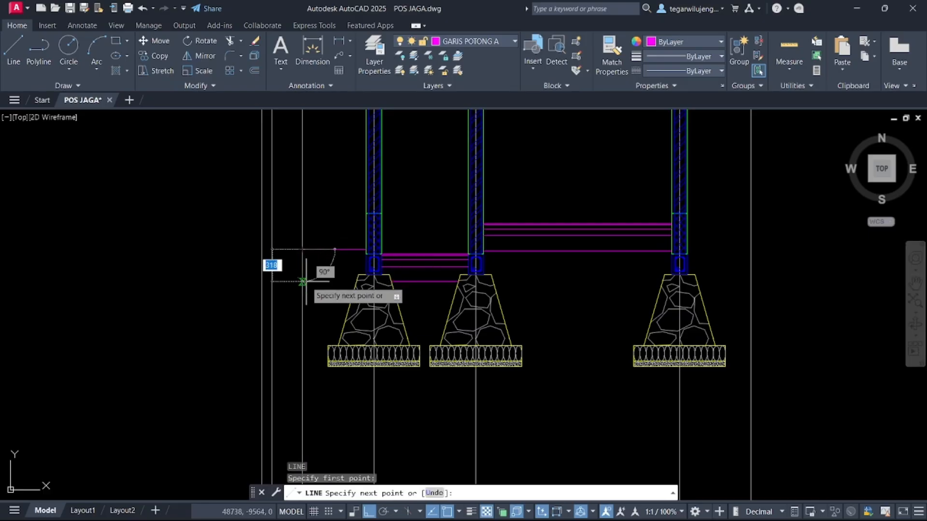
scroll(303, 282, "up", 2)
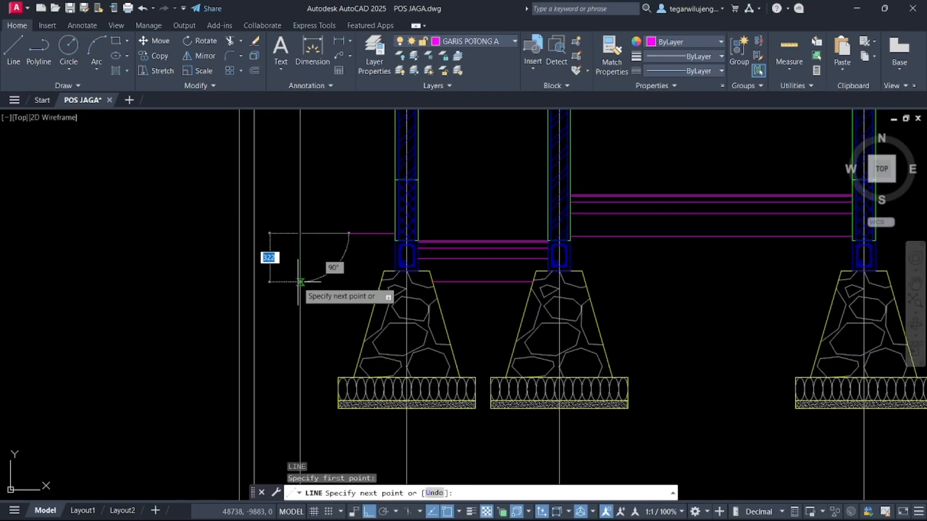
key("Escape")
scroll(365, 277, "down", 5)
mouse_move(497, 256)
middle_mouse_down()
mouse_move(384, 229)
mouse_move(497, 224)
middle_mouse_up()
scroll(387, 228, "up", 5)
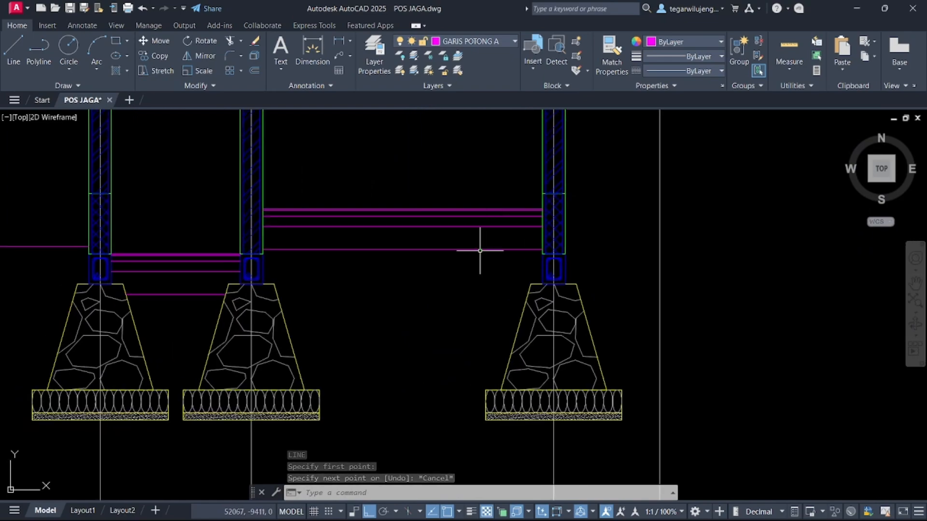
type("l")
key("Return")
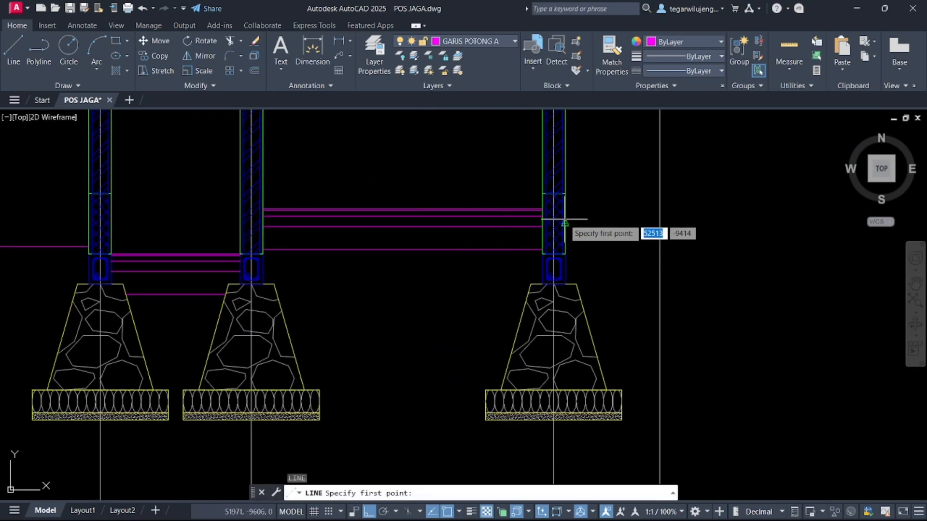
key("Escape")
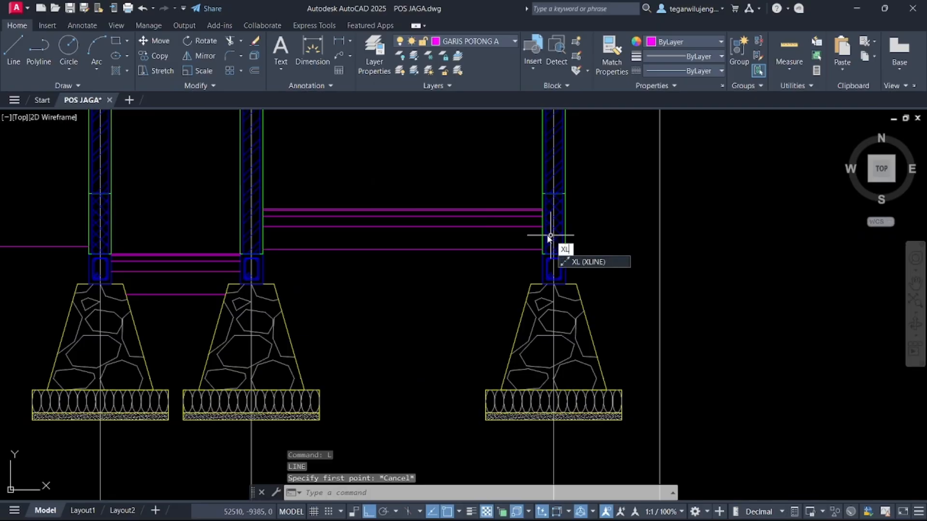
- Draw a horizontal construction line through the top floor line of the right-hand room
key("Return")
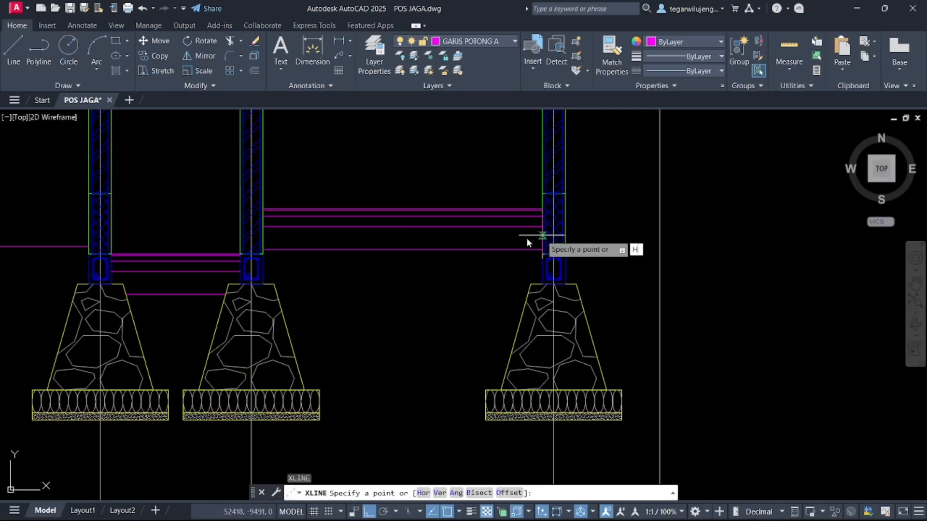
key("Return")
scroll(541, 227, "up", 3)
scroll(543, 248, "up", 1)
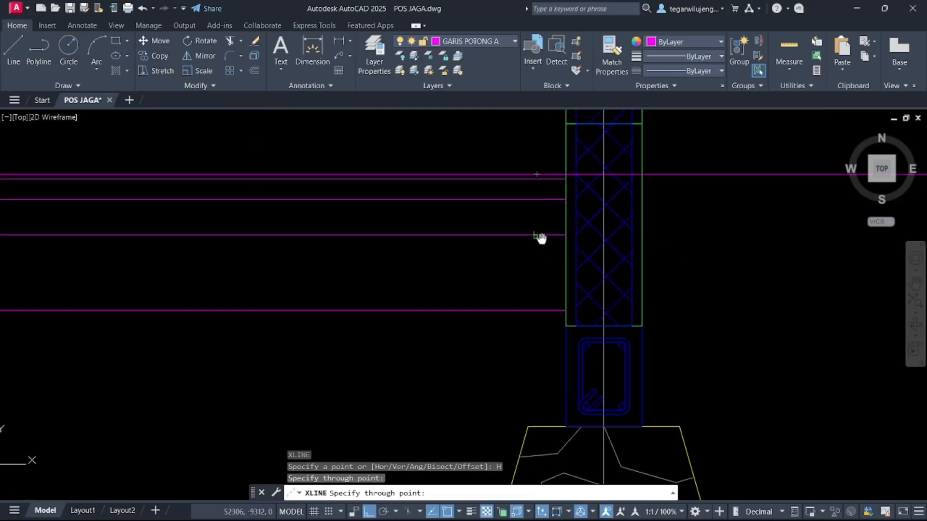
middle_click_drag(544, 248, 528, 217)
scroll(528, 217, "down", 5)
key("Escape")
- Try to copy the horizontal construction line downward and erase the original construction line
left_click(620, 212)
left_click(618, 192)
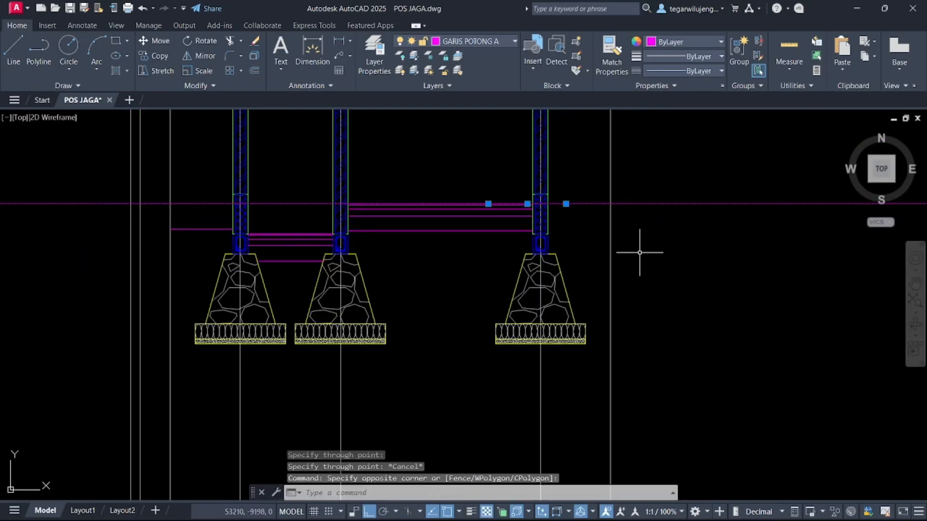
key("Return")
left_click(664, 203)
type("25")
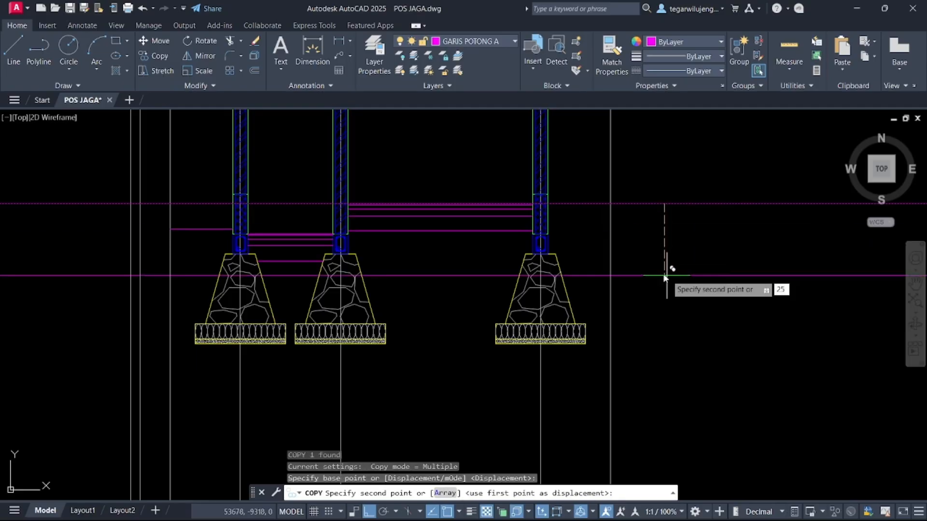
key("Escape")
left_click(645, 177)
key("Delete")
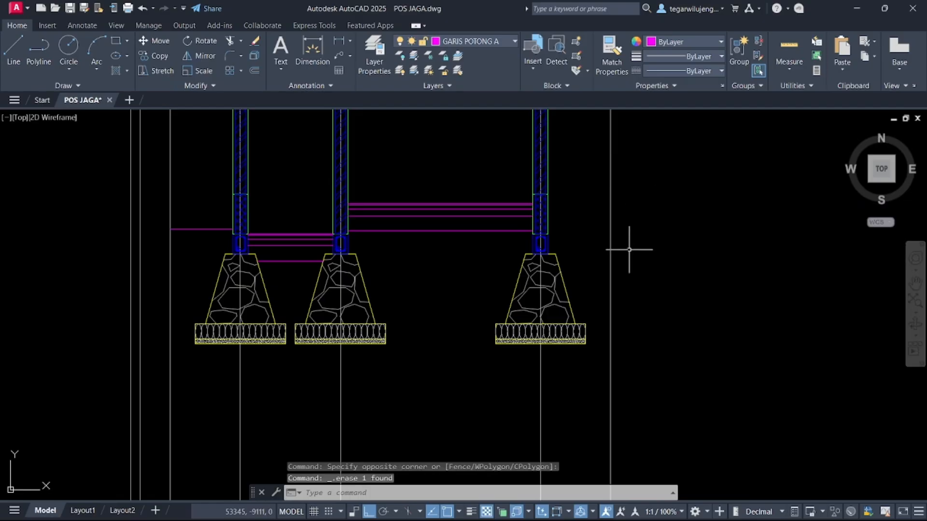
- Erase the four outer vertical construction lines beside the section and the left selasar floor line
scroll(618, 251, "down", 7)
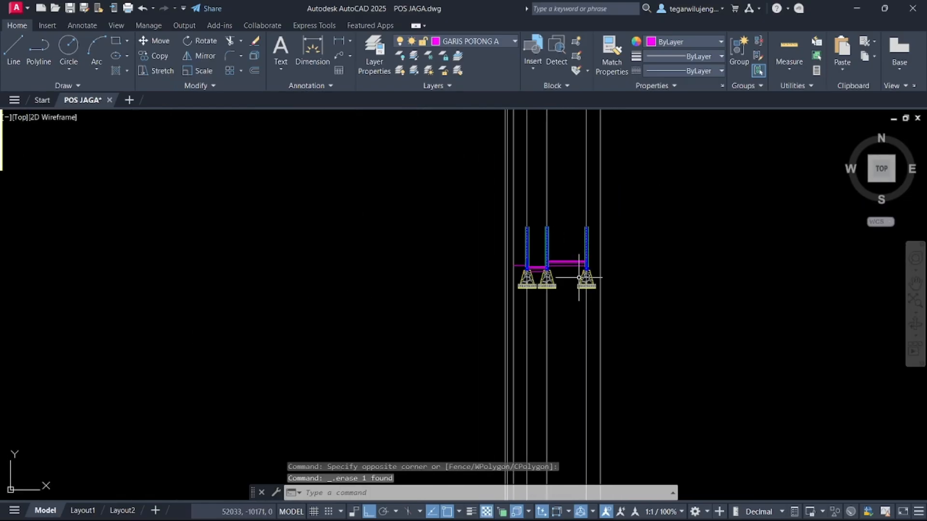
scroll(579, 277, "up", 5)
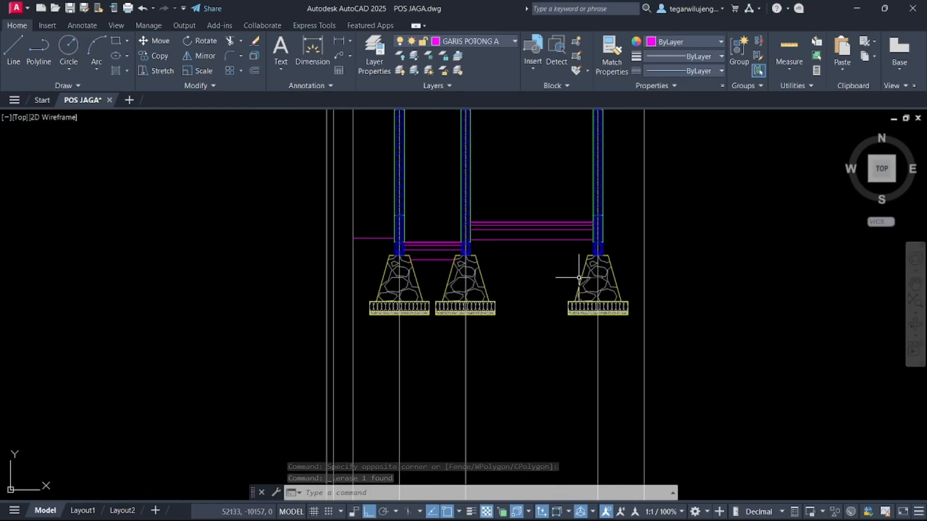
scroll(579, 277, "down", 7)
left_click(595, 236)
left_click(591, 232)
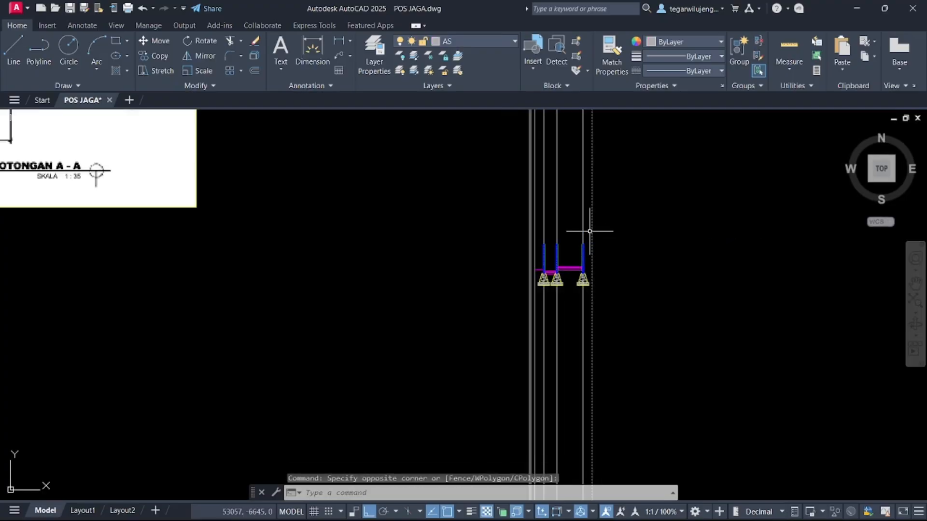
scroll(533, 219, "up", 5)
left_click(556, 286)
left_click(508, 261)
left_click(550, 395)
left_click(531, 376)
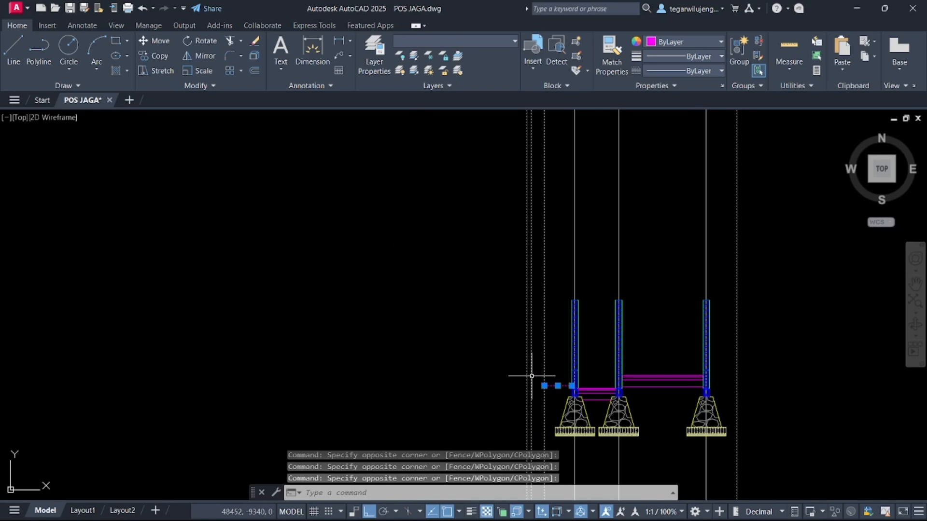
key("Delete")
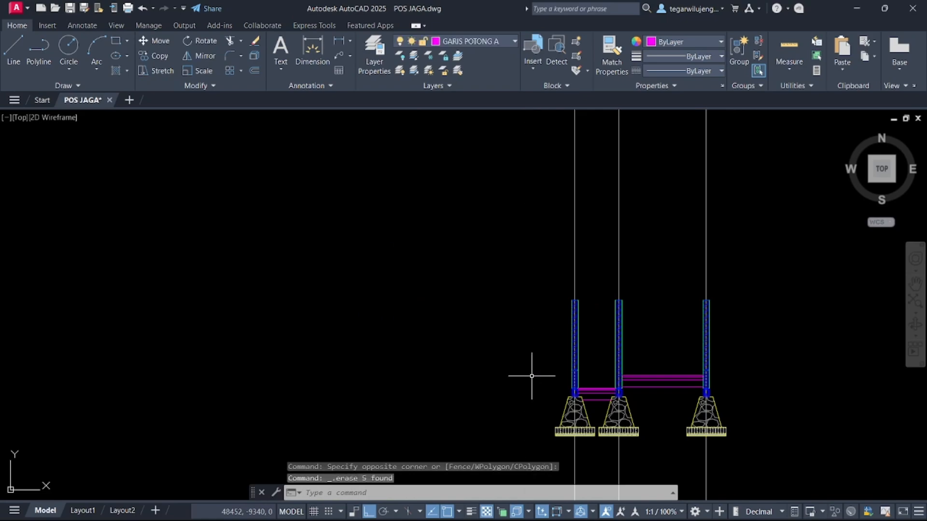
- Make AS the current layer
middle_click_drag(587, 409, 454, 318)
scroll(498, 305, "up", 3)
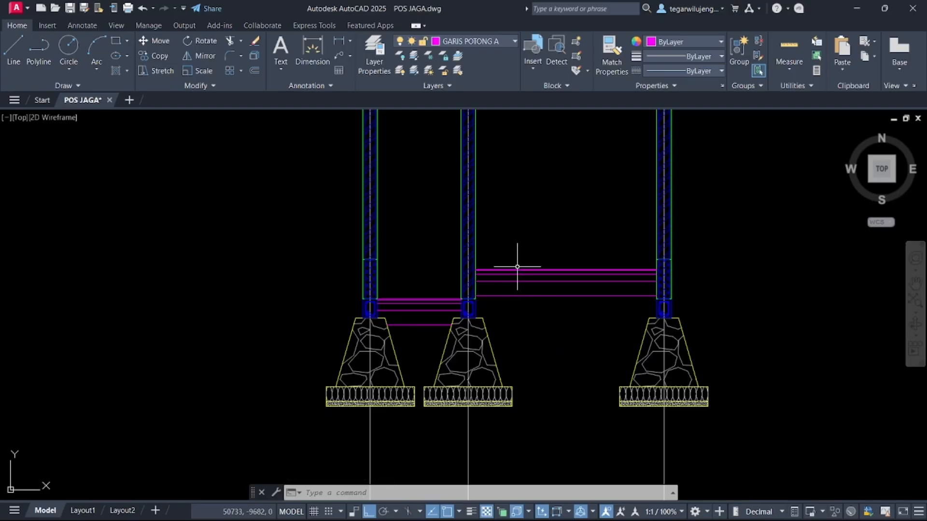
scroll(470, 299, "down", 6)
scroll(495, 265, "down", 6)
middle_click_drag(465, 214, 466, 260)
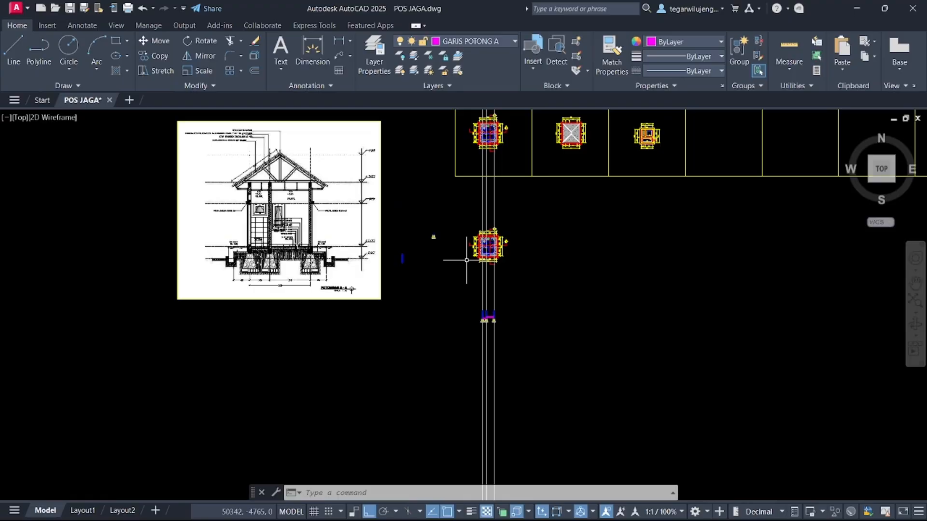
left_click(466, 42)
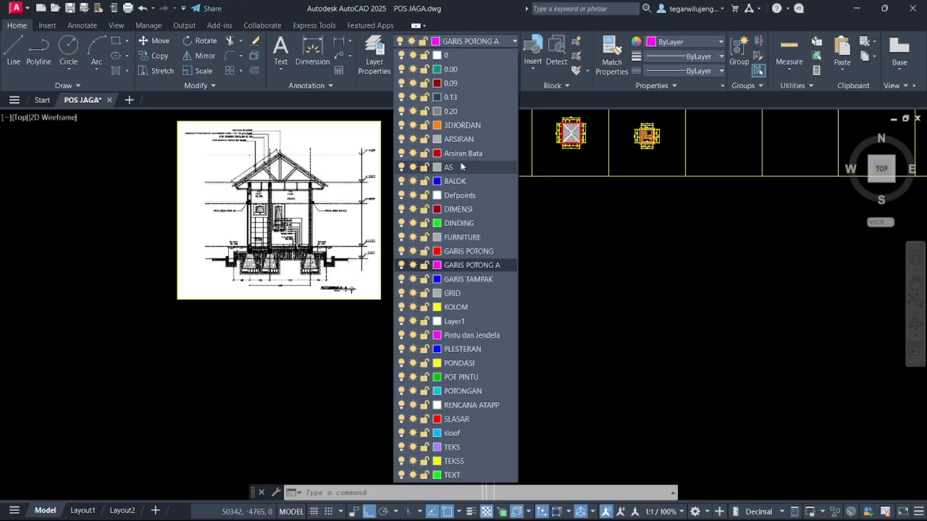
left_click(460, 162)
- Draw vertical construction lines through the edges of the left-hand drain in the copied floor plan
type("xl")
key("Return")
type("v")
key("Return")
scroll(503, 143, "up", 6)
middle_click_drag(483, 117, 483, 216)
scroll(483, 216, "up", 10)
left_click(511, 197)
left_click(535, 197)
scroll(535, 196, "down", 4)
middle_click_drag(536, 197, 545, 396)
middle_click_drag(540, 355, 546, 267)
left_click(540, 309)
scroll(518, 313, "down", 7)
middle_click_drag(490, 320, 560, 313)
scroll(381, 290, "up", 6)
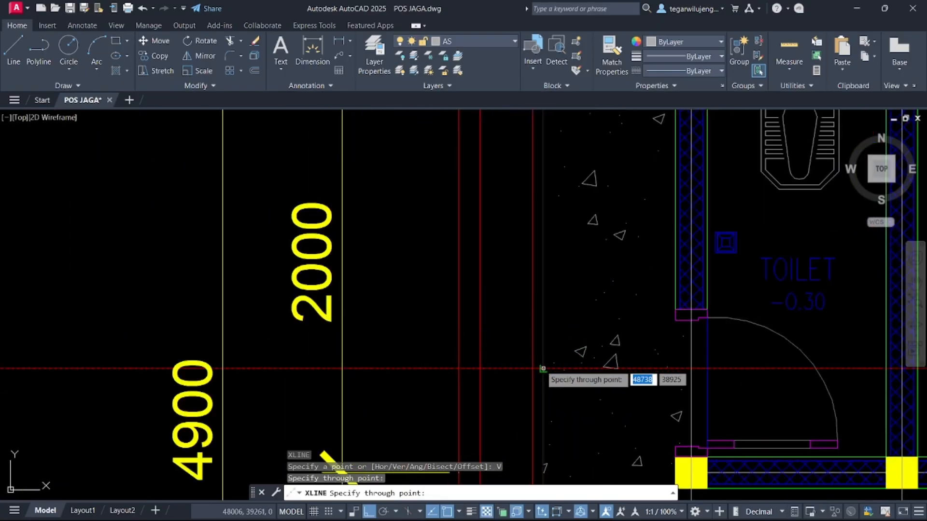
left_click(543, 368)
scroll(515, 370, "down", 6)
scroll(509, 292, "up", 5)
left_click(508, 235)
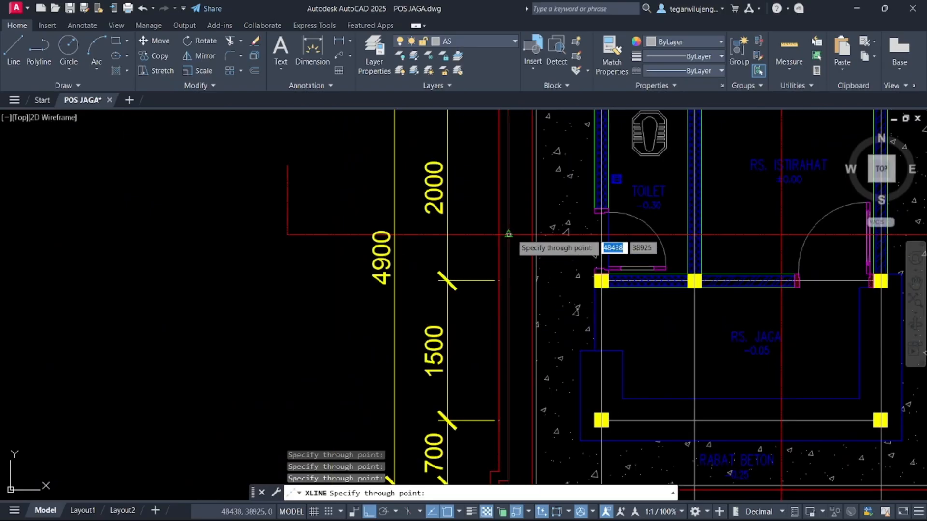
scroll(512, 234, "up", 3)
scroll(540, 235, "down", 2)
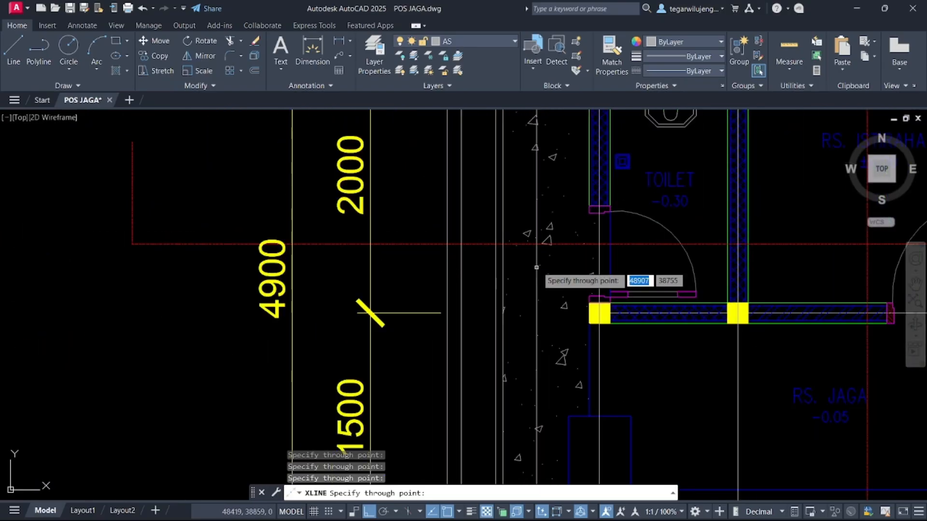
- Add a vertical construction line through the inner edge of the plan's right-hand drain
middle_click_drag(734, 255, 396, 230)
scroll(782, 218, "up", 2)
left_click(768, 219)
key("Escape")
- Erase the two redundant vertical construction lines beside the section's right-hand foundation, at the selasar edge
scroll(769, 288, "down", 11)
middle_click_drag(765, 321, 720, 179)
scroll(712, 279, "up", 1)
scroll(712, 279, "up", 4)
middle_click_drag(709, 296, 214, 203)
left_click(607, 235)
left_click(602, 230)
scroll(595, 237, "down", 4)
scroll(487, 218, "up", 6)
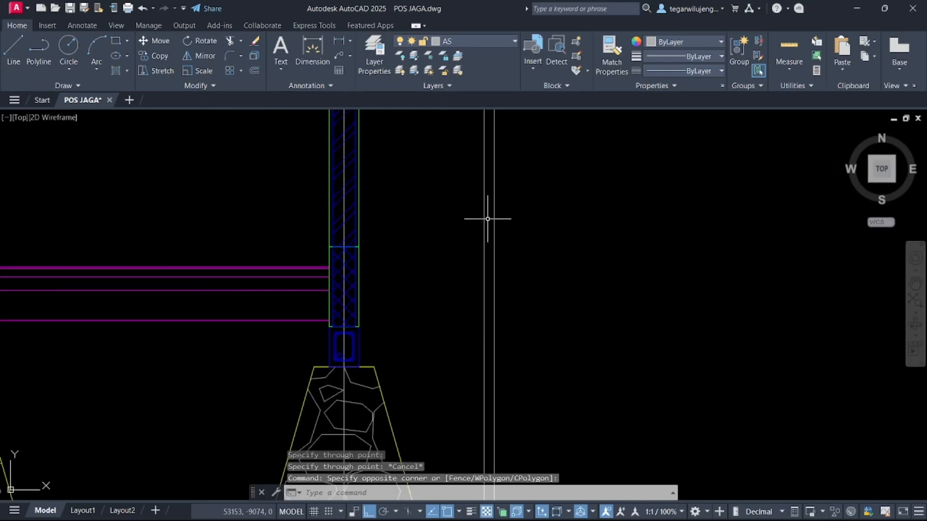
key("Delete")
- Draw two vertical construction lines through the inner and outer faces of the right-hand drain's outer wall in the plan
scroll(447, 203, "down", 5)
middle_click_drag(441, 273, 424, 300)
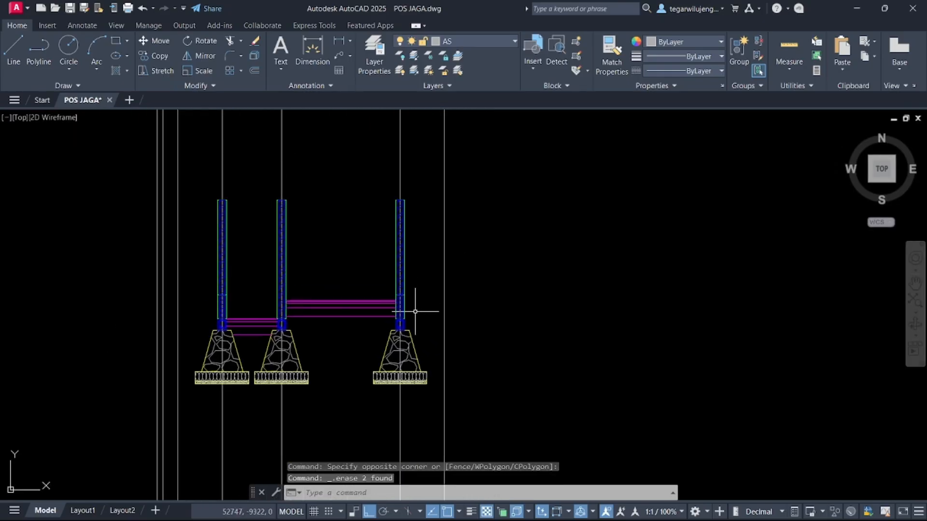
scroll(444, 303, "down", 11)
middle_click_drag(448, 244, 442, 313)
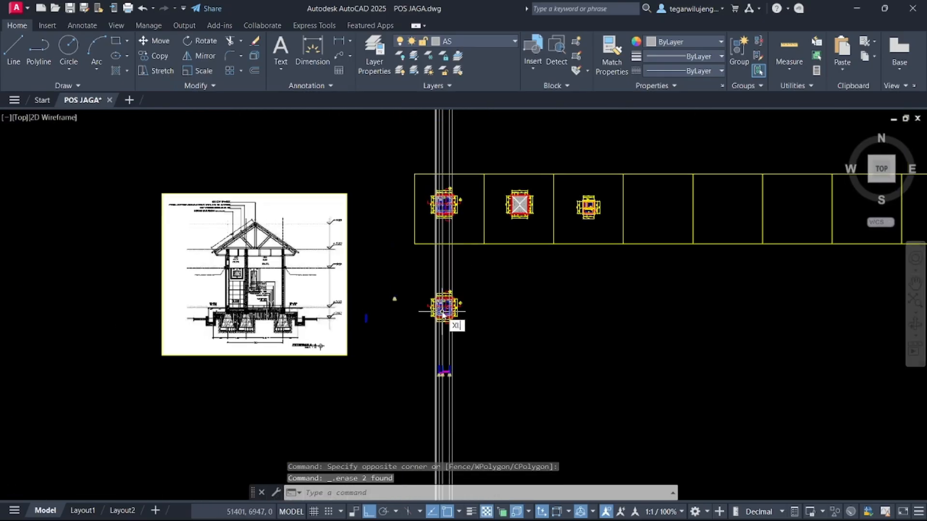
type("l")
key("Return")
key("Return")
scroll(464, 256, "up", 12)
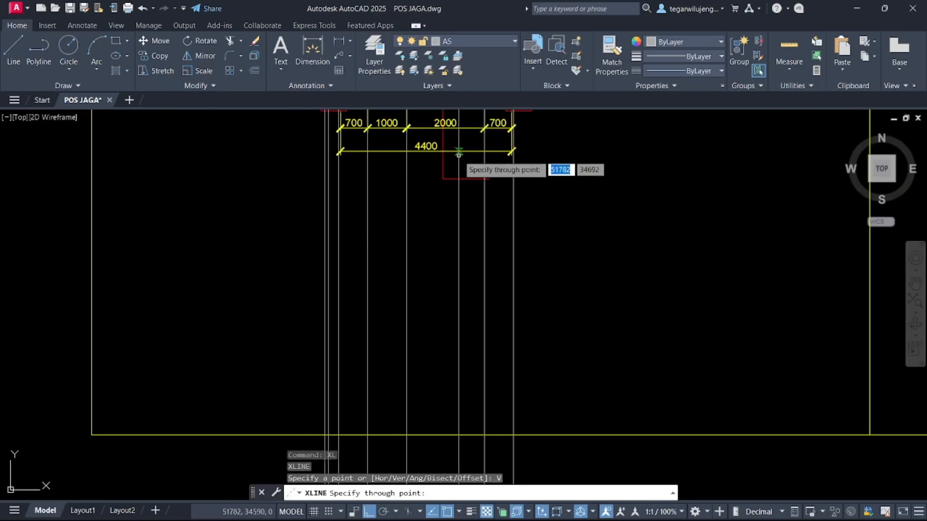
left_click(527, 225)
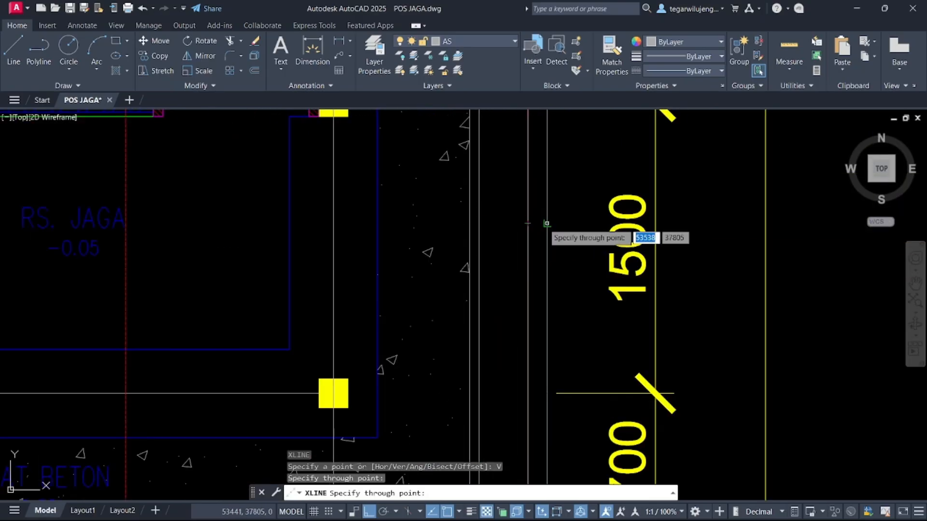
left_click(546, 224)
key("Escape")
- Draw a horizontal construction line through the top floor line of the section's right-hand room
scroll(534, 305, "down", 10)
middle_click_drag(533, 305, 539, 154)
middle_click_drag(542, 332, 522, 190)
scroll(506, 246, "up", 2)
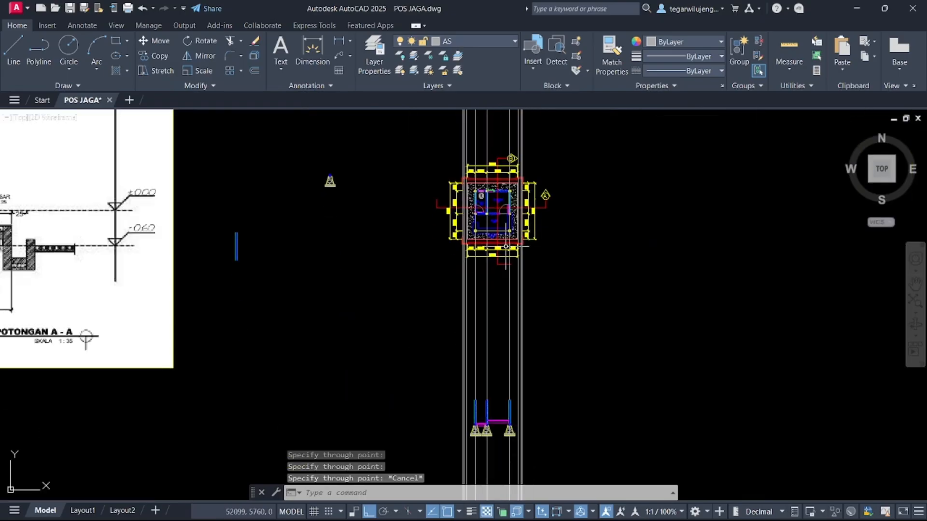
type("xl")
key("Return")
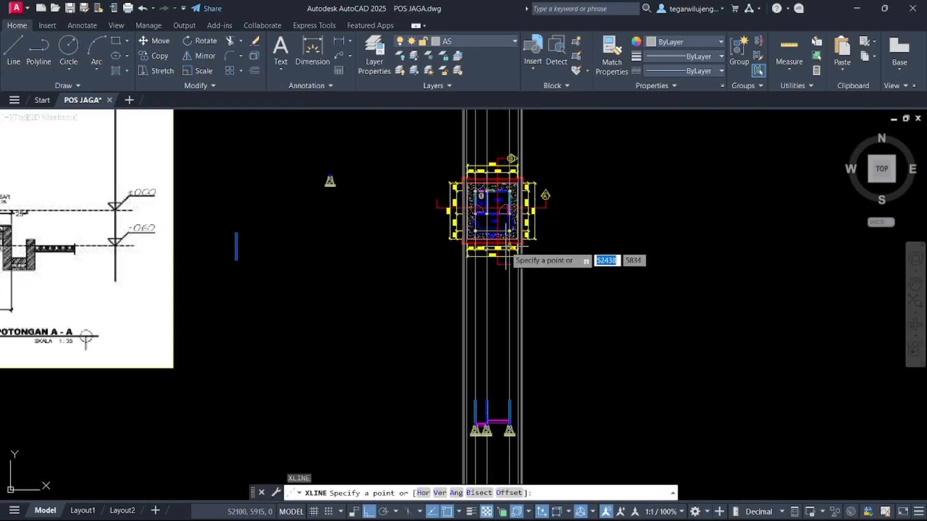
type("h")
key("Return")
scroll(502, 295, "up", 10)
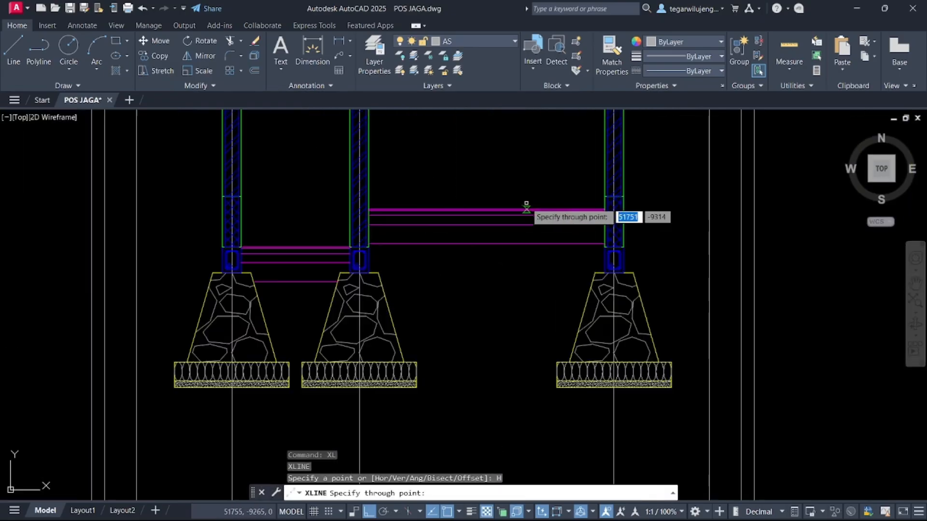
scroll(558, 214, "up", 6)
left_click(569, 214)
scroll(545, 221, "down", 6)
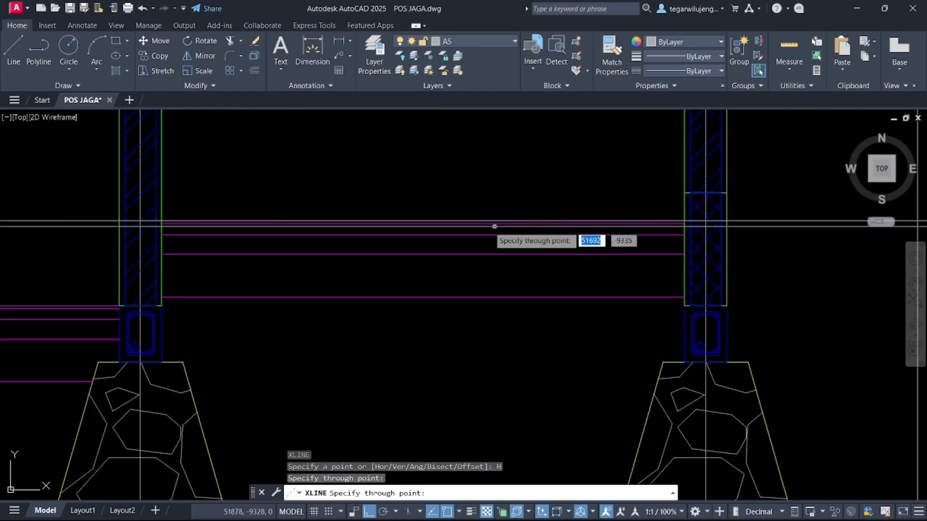
middle_click_drag(477, 221, 274, 209)
key("Escape")
- Copy the horizontal construction line 250 downward to mark the selasar level
left_click_drag(593, 237, 573, 164)
scroll(542, 235, "down", 18)
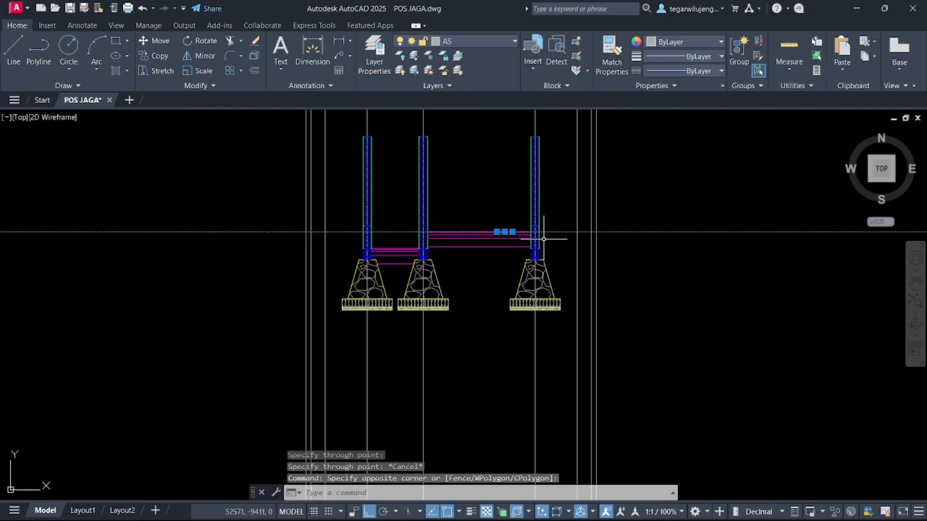
scroll(533, 137, "up", 5)
scroll(602, 126, "up", 5)
scroll(319, 269, "up", 4)
scroll(331, 248, "down", 4)
middle_click_drag(355, 266, 372, 190)
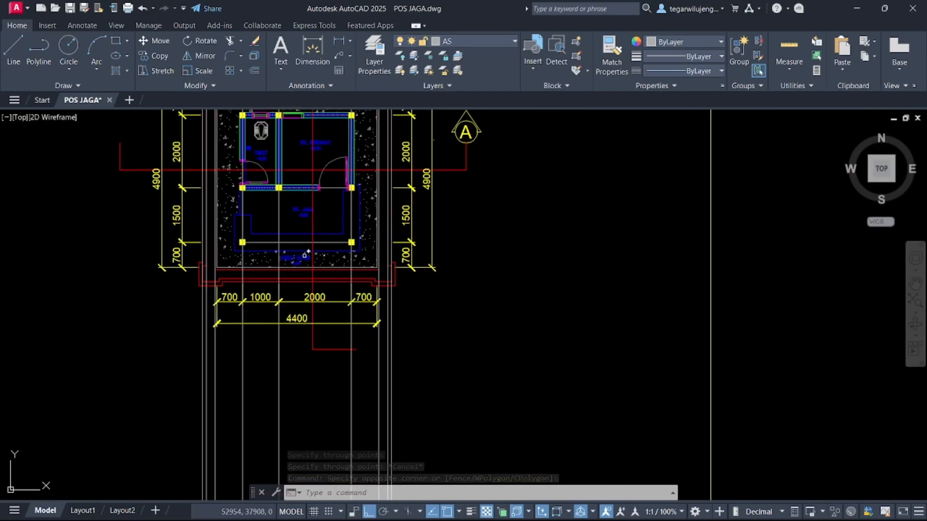
scroll(302, 257, "up", 4)
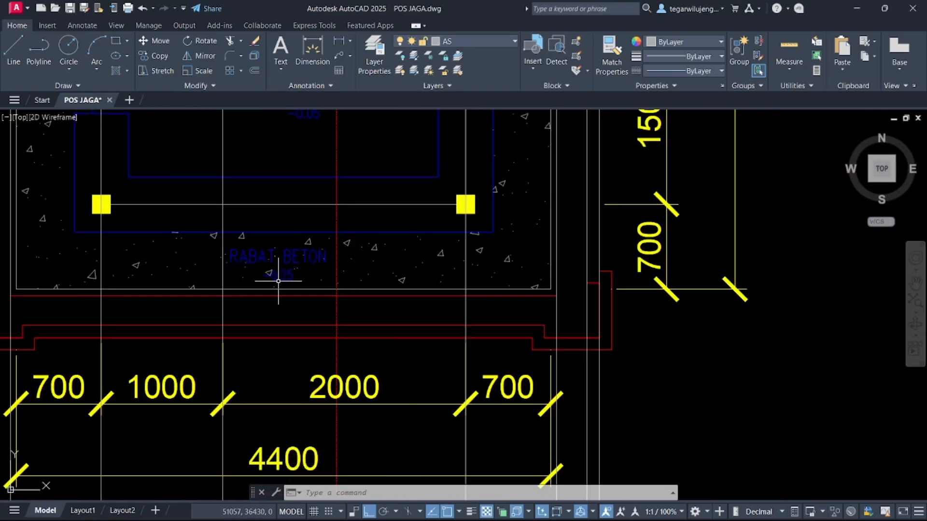
scroll(308, 280, "down", 15)
middle_click_drag(374, 292, 412, 138)
scroll(391, 293, "up", 5)
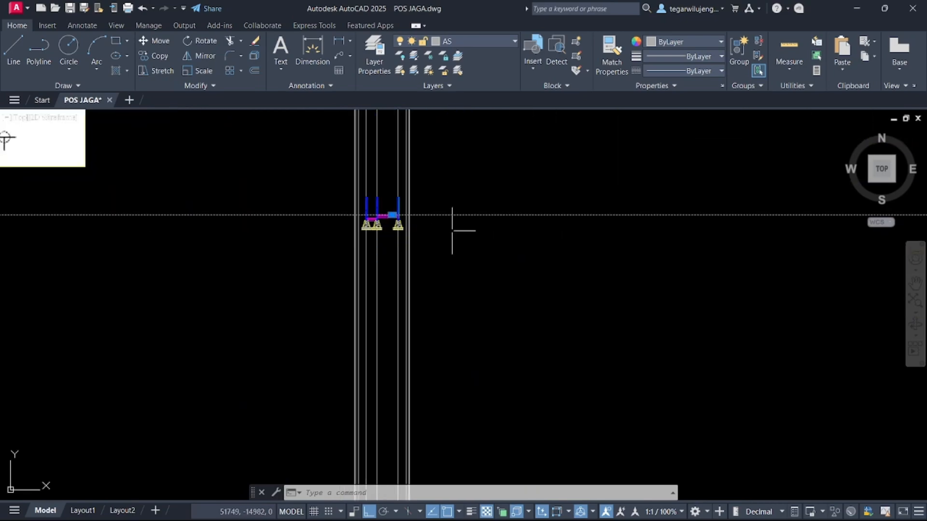
type("co")
key("Return")
left_click(440, 214)
type("250")
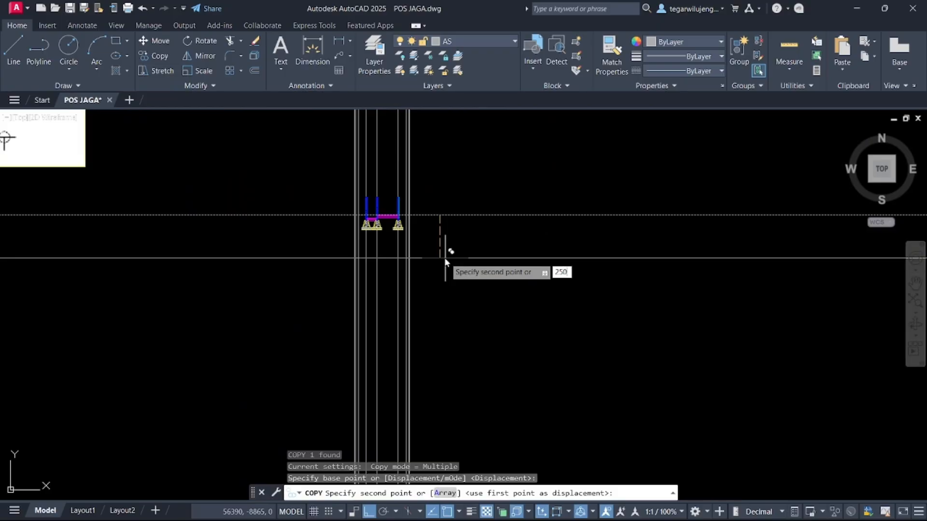
key("Return")
scroll(434, 217, "up", 3)
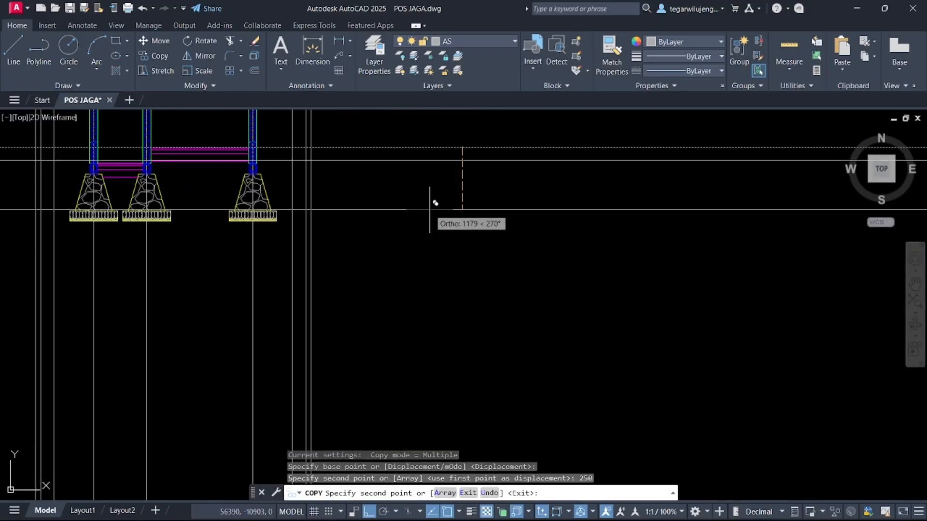
- Place another copy of the horizontal construction line 600 below the original to mark the ground level
type("6")
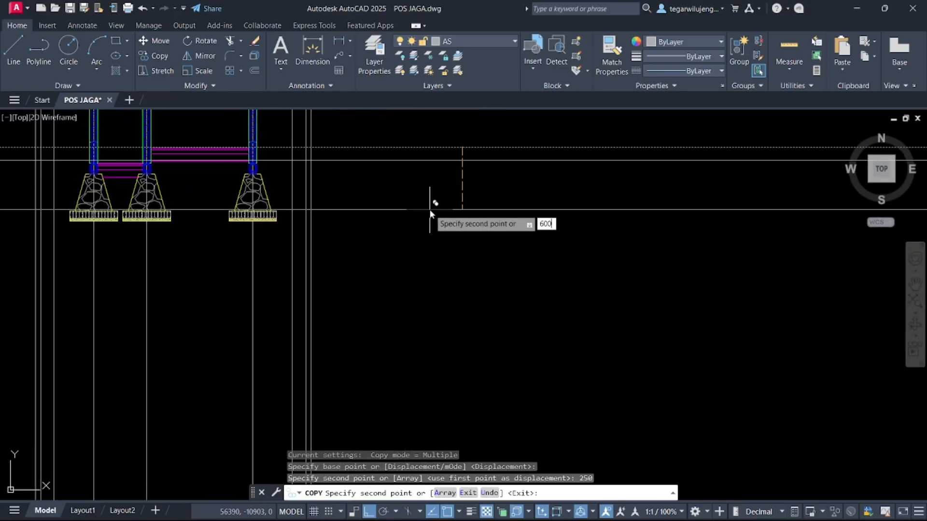
type("00")
key("Return")
scroll(389, 232, "up", 4)
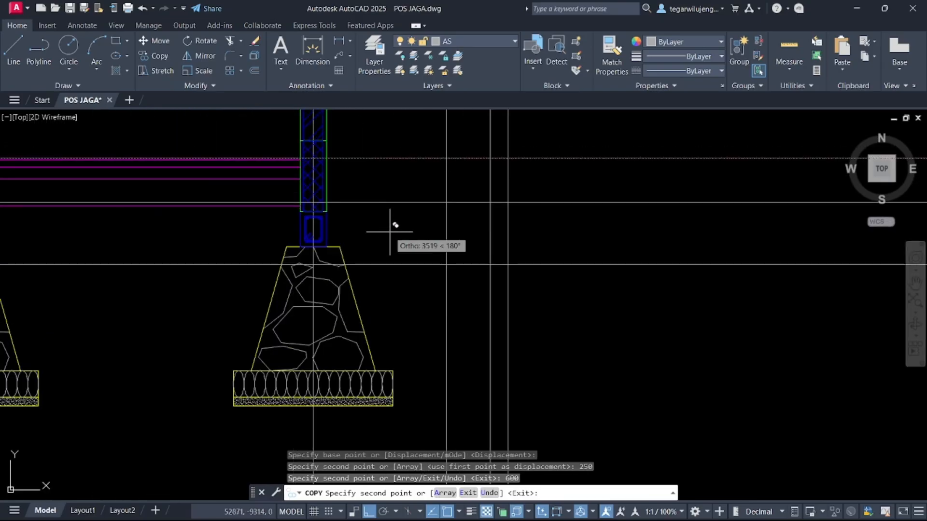
key("Escape")
scroll(440, 263, "up", 2)
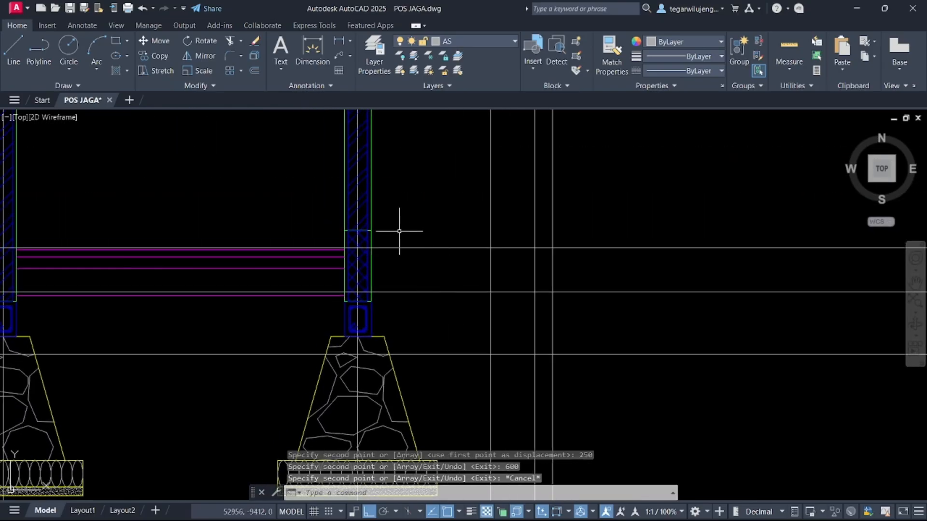
- On layer GARIS POTONG A, draw the selasar line from the right wall's outer face to the drain's inner edge
left_click(458, 41)
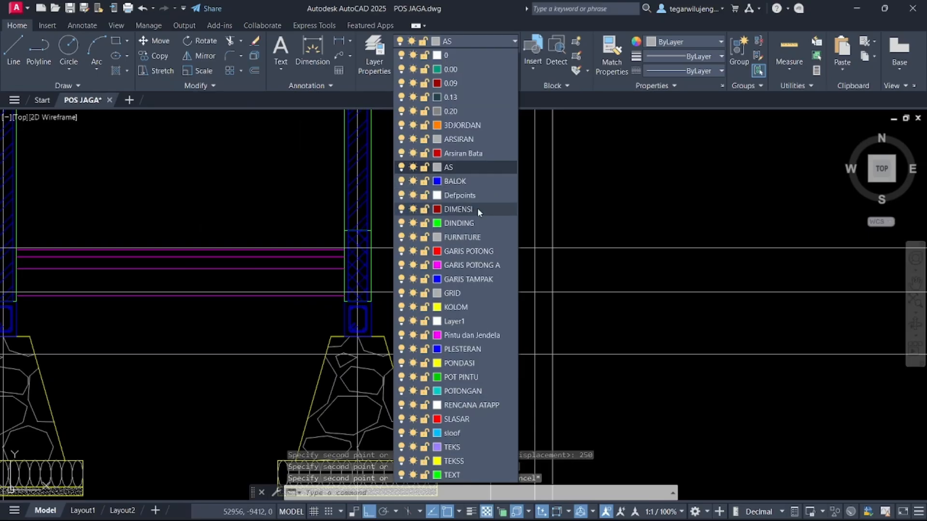
left_click(483, 266)
type("l")
key("Return")
left_click(380, 293)
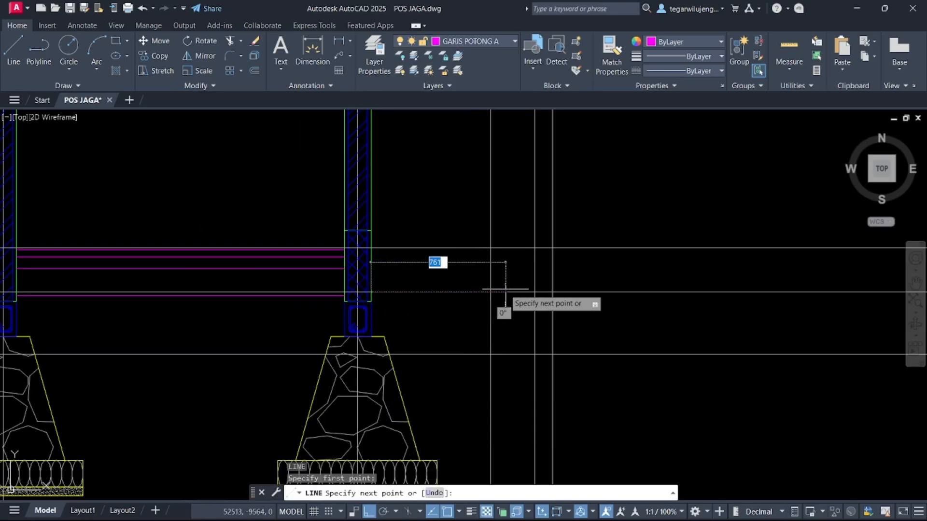
left_click(489, 293)
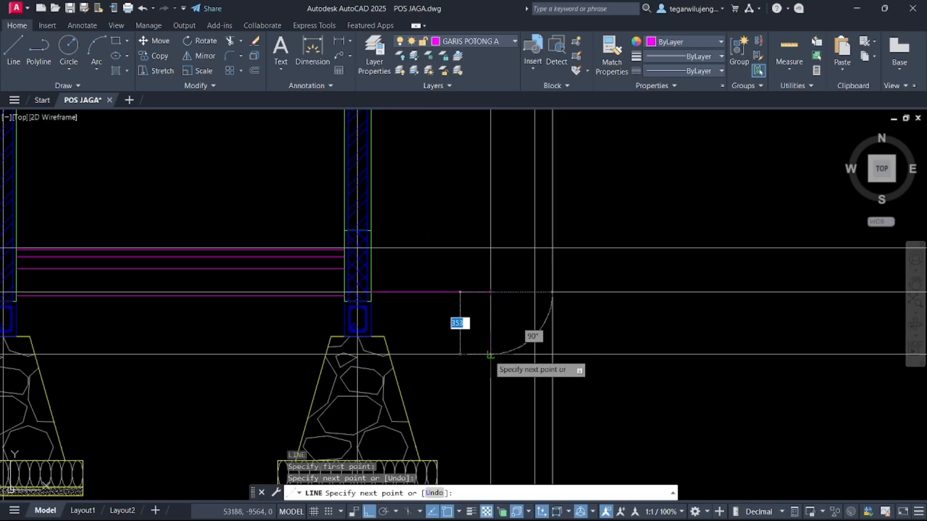
- Continue the line 700 down, across to the drain's outer wall and up to the ground-level construction line
scroll(482, 377, "down", 2)
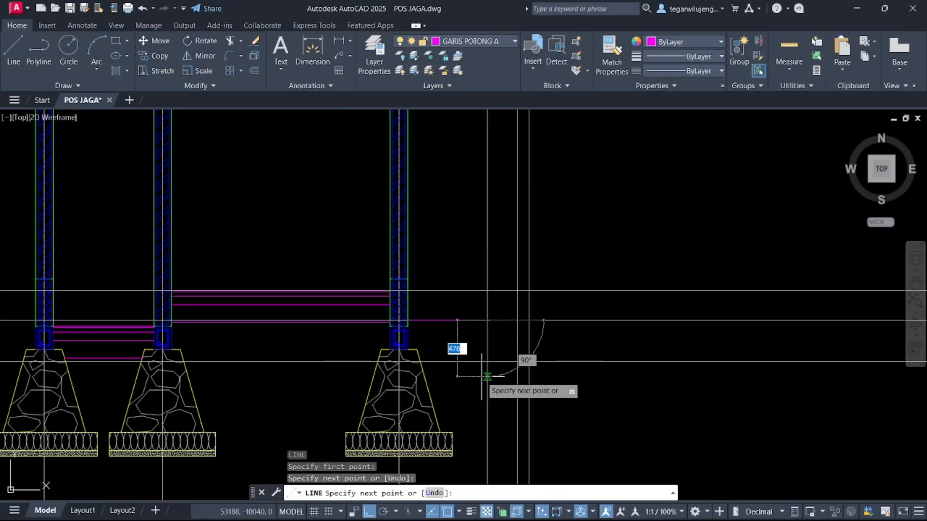
type("700")
key("Return")
scroll(482, 380, "up", 3)
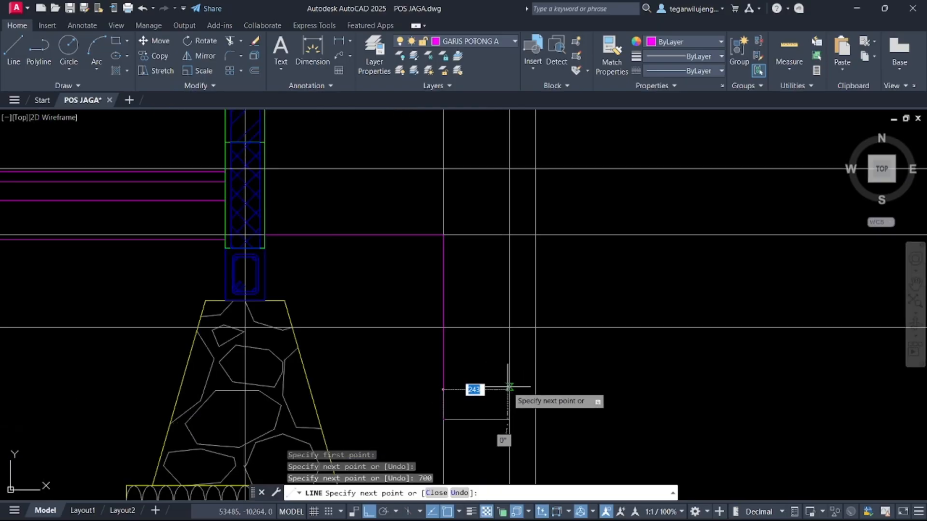
scroll(507, 391, "up", 3)
scroll(517, 403, "down", 3)
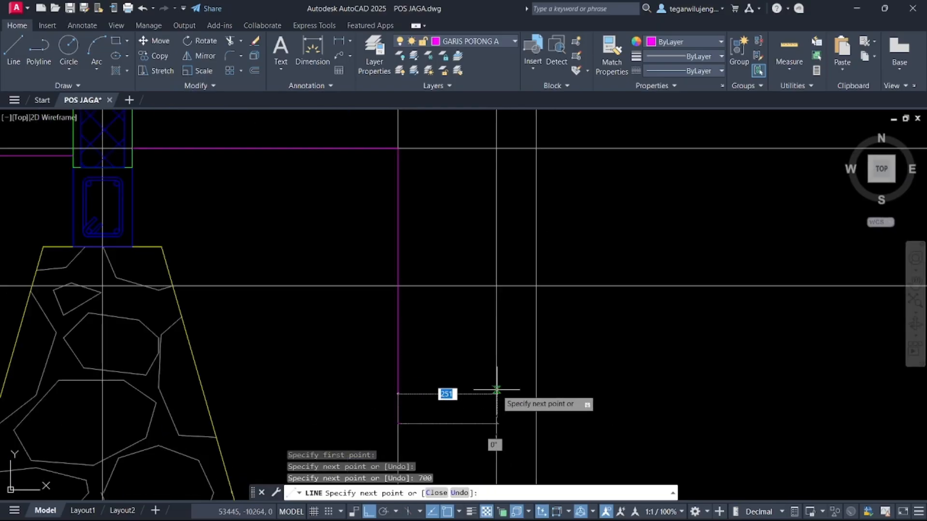
scroll(489, 304, "up", 3)
left_click(446, 322)
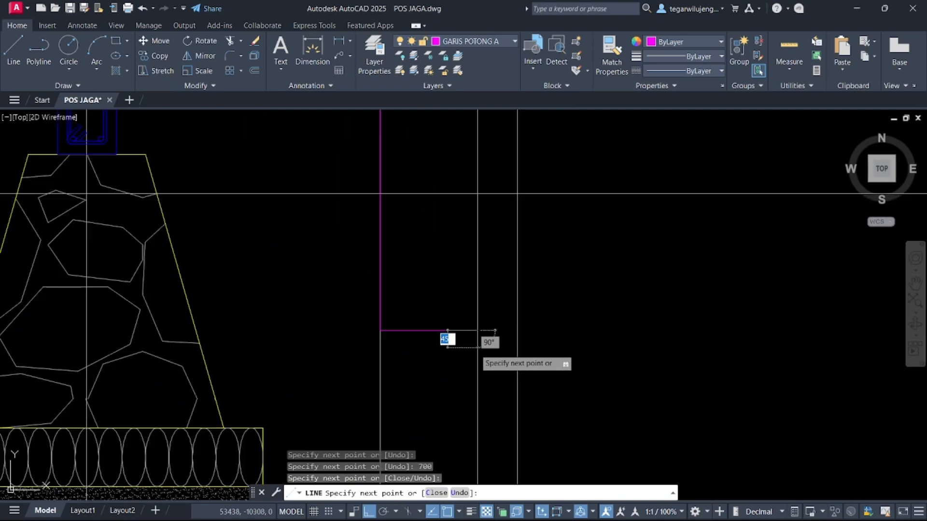
scroll(449, 328, "down", 3)
left_click(476, 245)
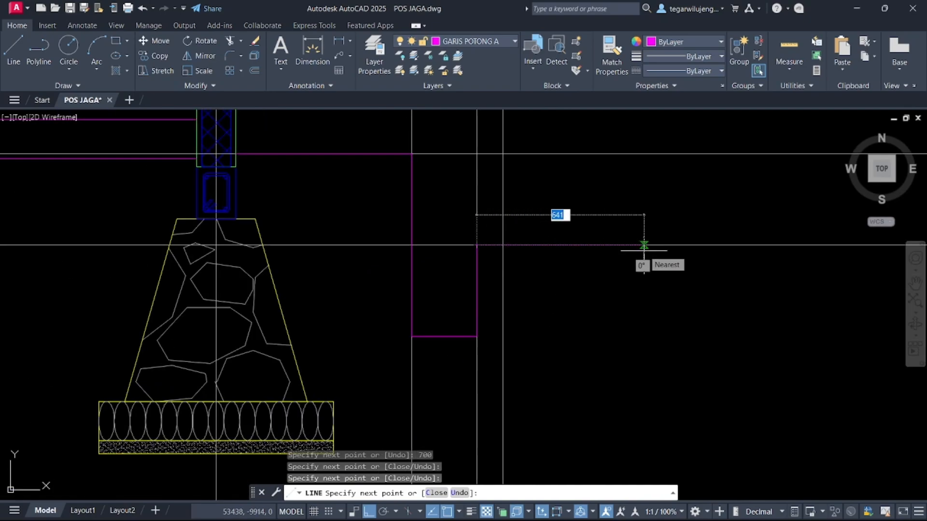
- Extend the profile 600 horizontally outward from the drain along the ground level and finish the line
type("600")
key("Return")
scroll(628, 253, "down", 2)
key("Escape")
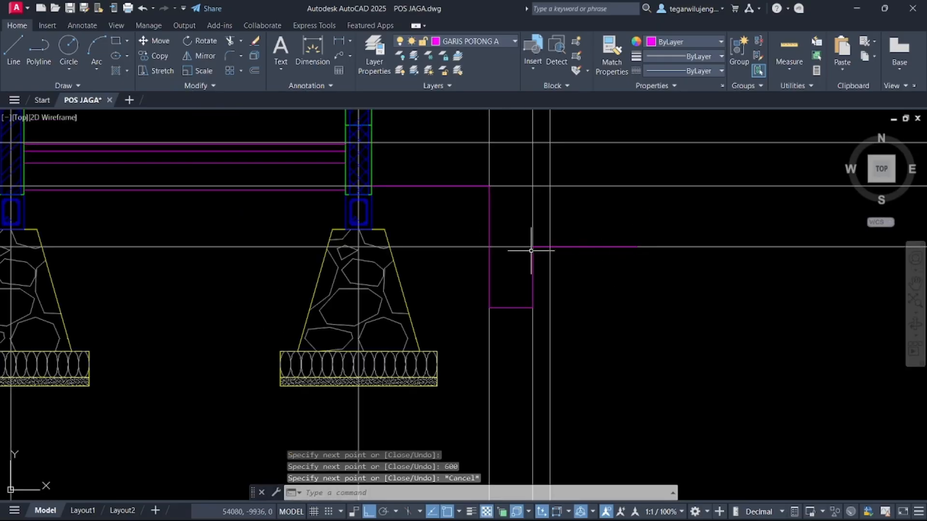
- Join the drain's two vertical lines and its bottom line into a single polyline
scroll(536, 256, "down", 5)
scroll(429, 218, "up", 6)
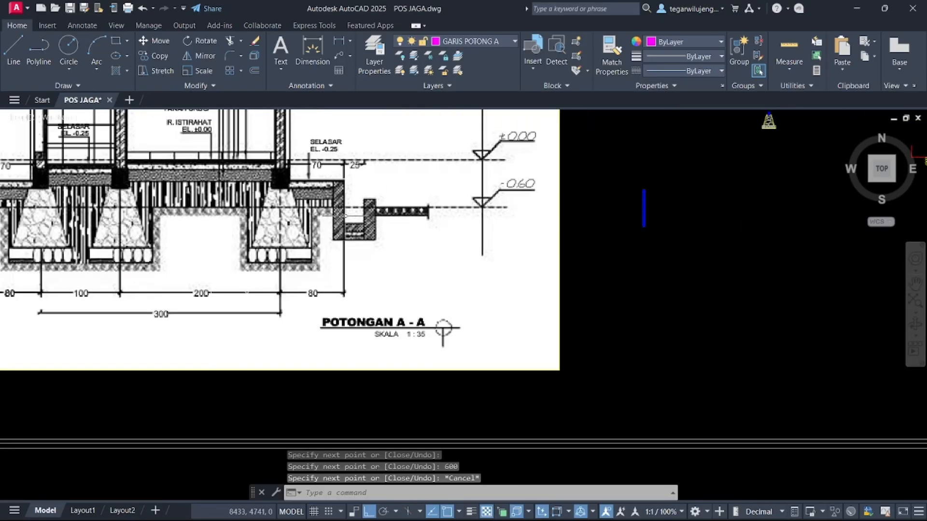
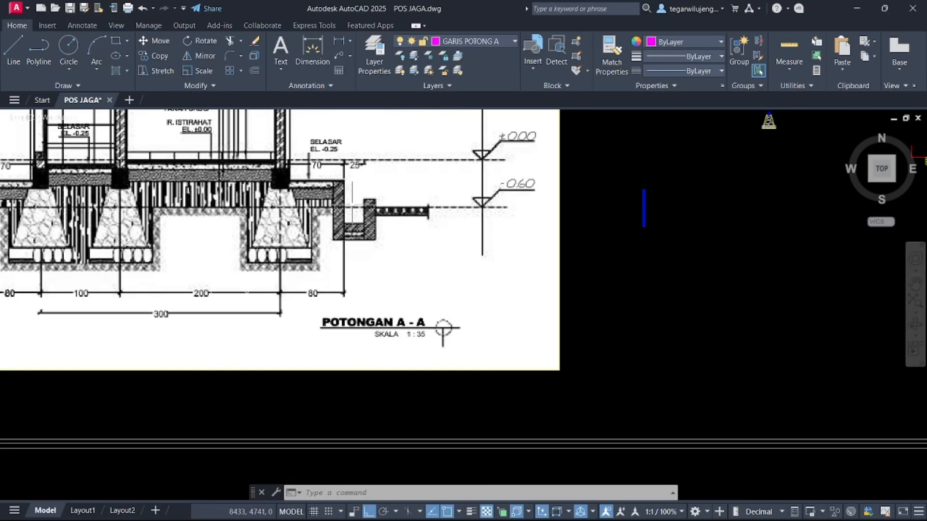
scroll(374, 212, "up", 2)
scroll(325, 225, "down", 5)
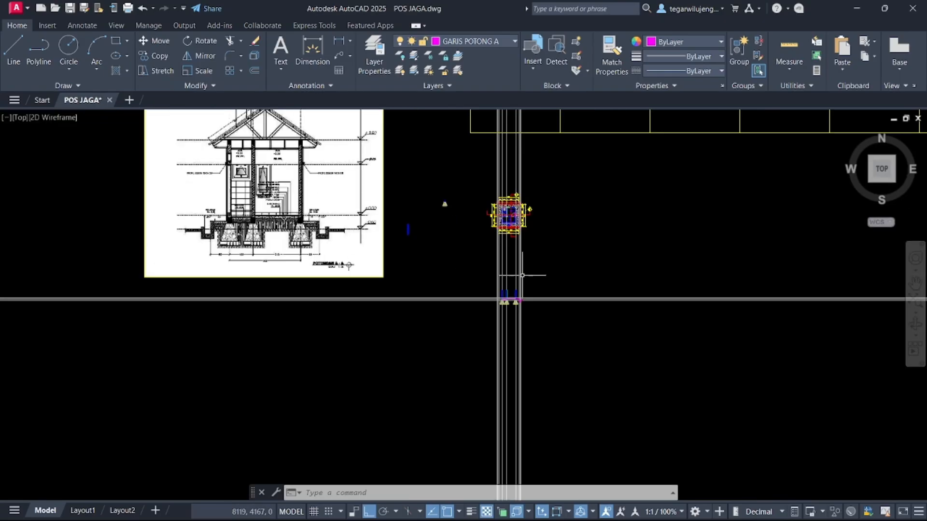
scroll(472, 265, "up", 8)
left_click(496, 234)
key("Escape")
left_click(531, 345)
left_click(512, 307)
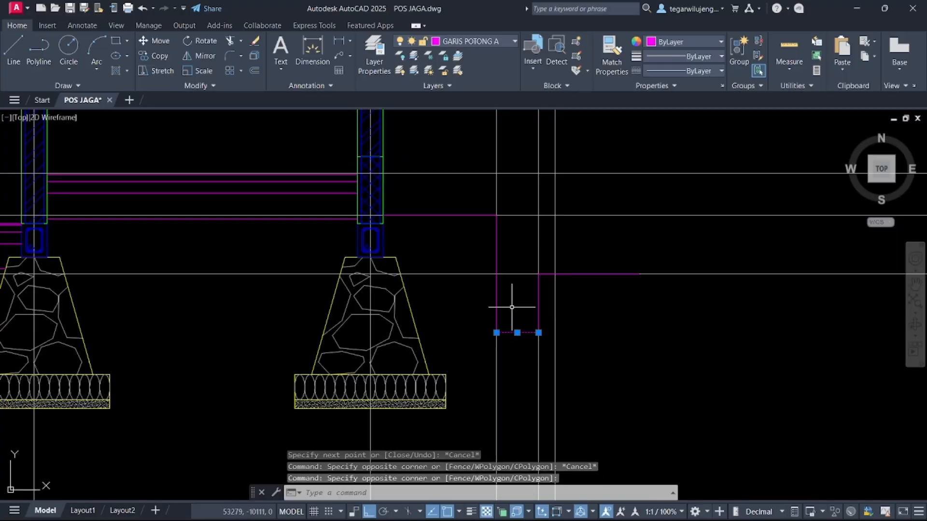
left_click(539, 299)
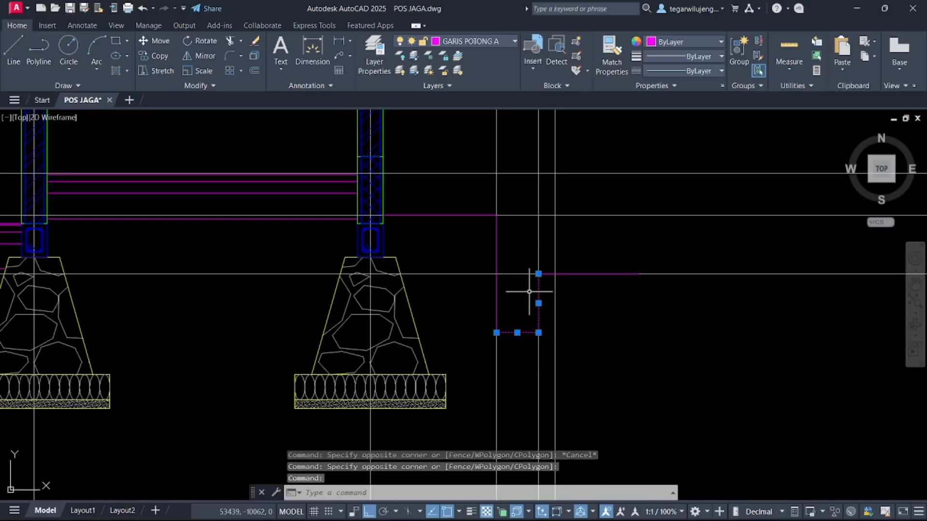
left_click(497, 244)
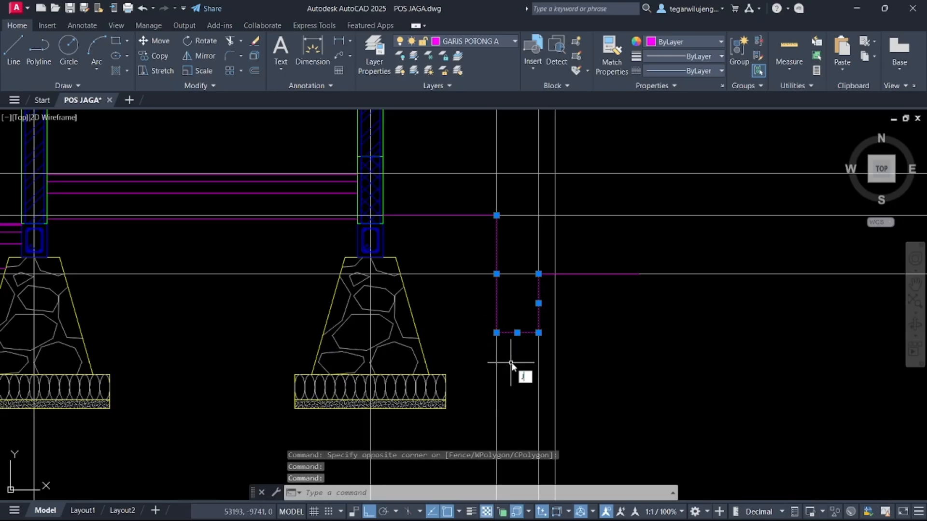
key("Return")
left_click(501, 305)
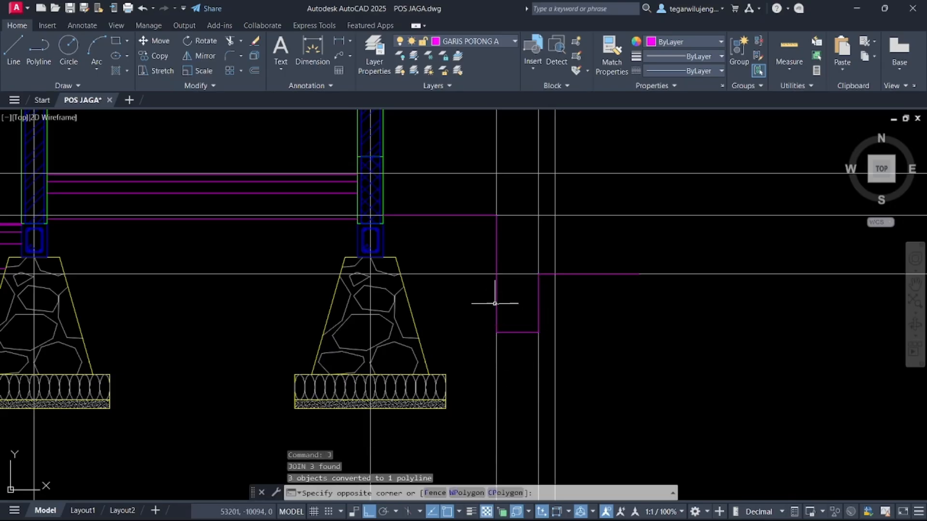
key("Escape")
- Offset the joined drain polyline 100 outward to form the drain's wall and base thickness
type("o")
key("Return")
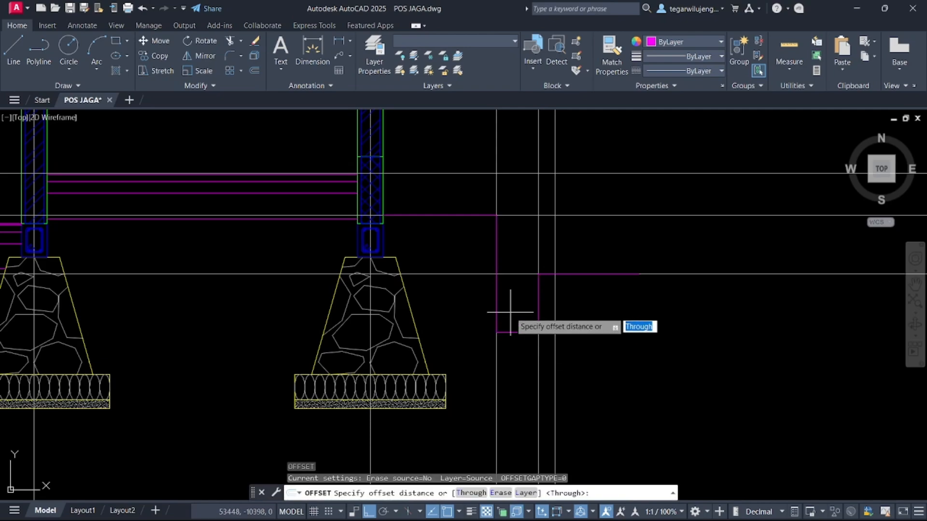
left_click(497, 305)
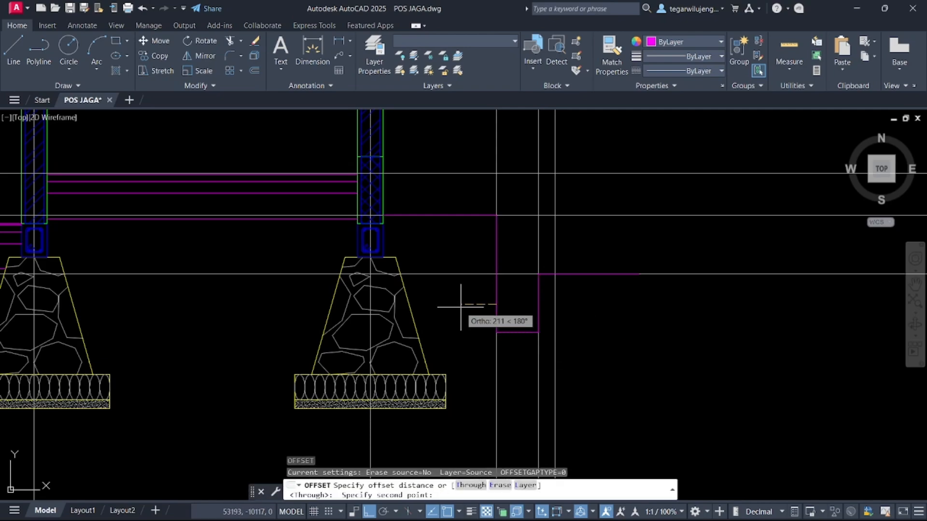
type("100")
key("Return")
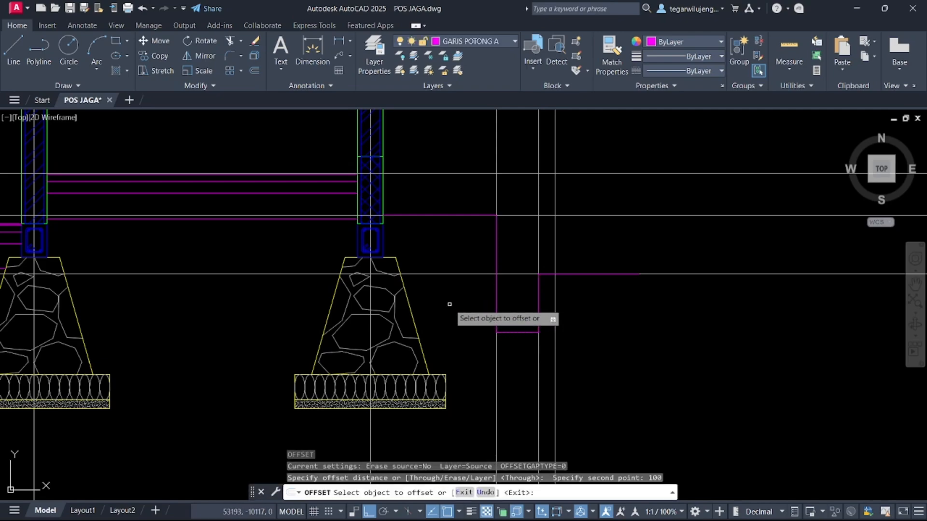
left_click(519, 332)
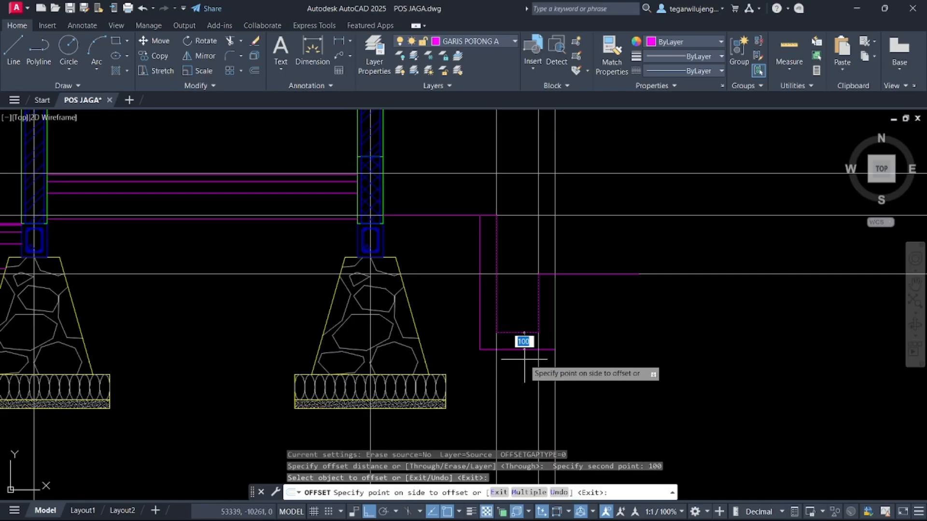
left_click(540, 309)
key("Escape")
- Stretch the inner end of the horizontal ground line to the drain's new outer face
scroll(542, 273, "up", 3)
left_click(533, 263)
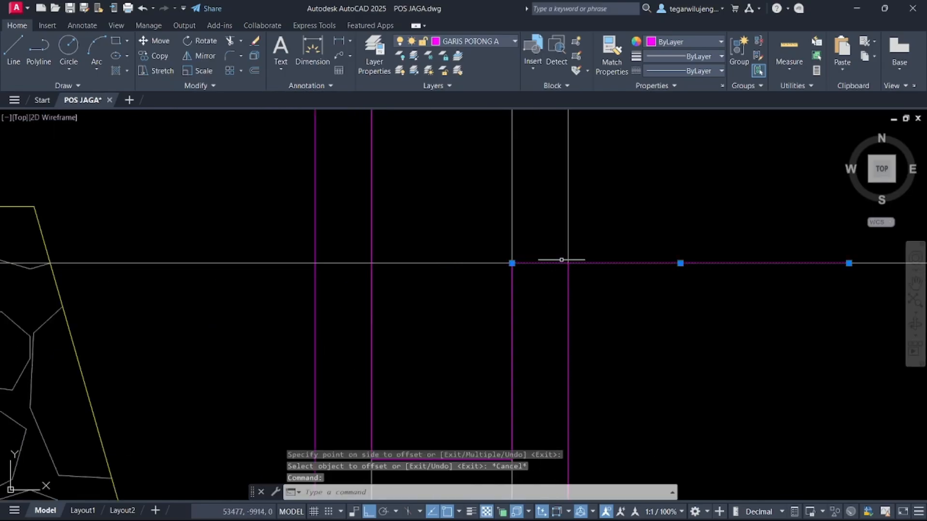
left_click(512, 263)
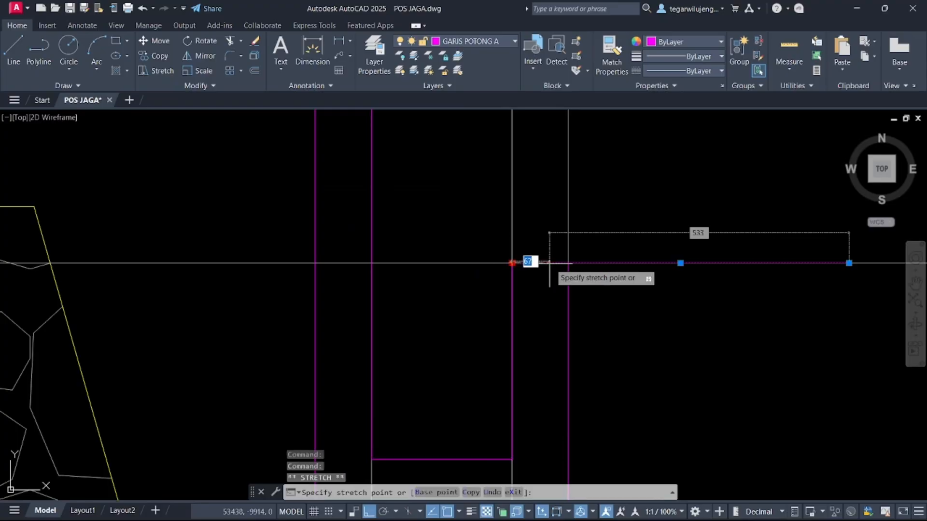
left_click(565, 264)
key("Escape")
- Try to stretch the upper end of the drain's outer face with the value 75, and undo it
left_click(568, 282)
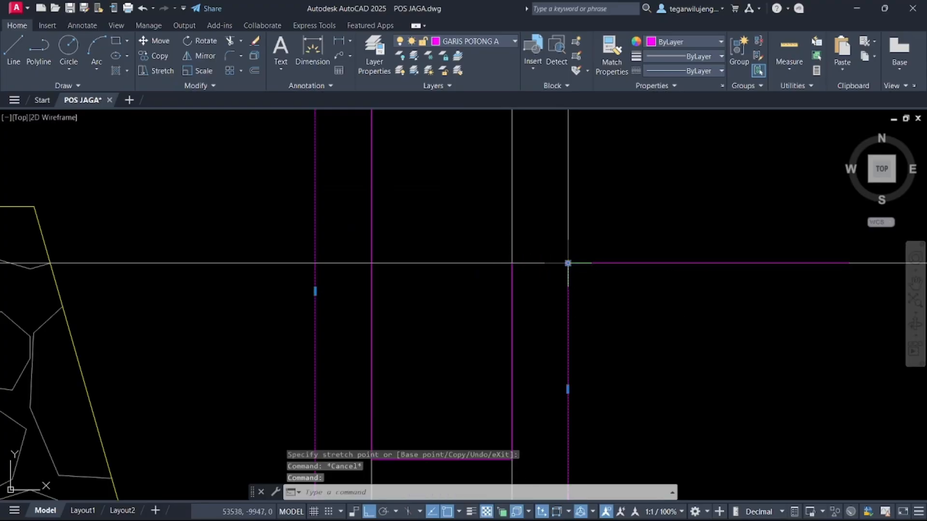
left_click(568, 263)
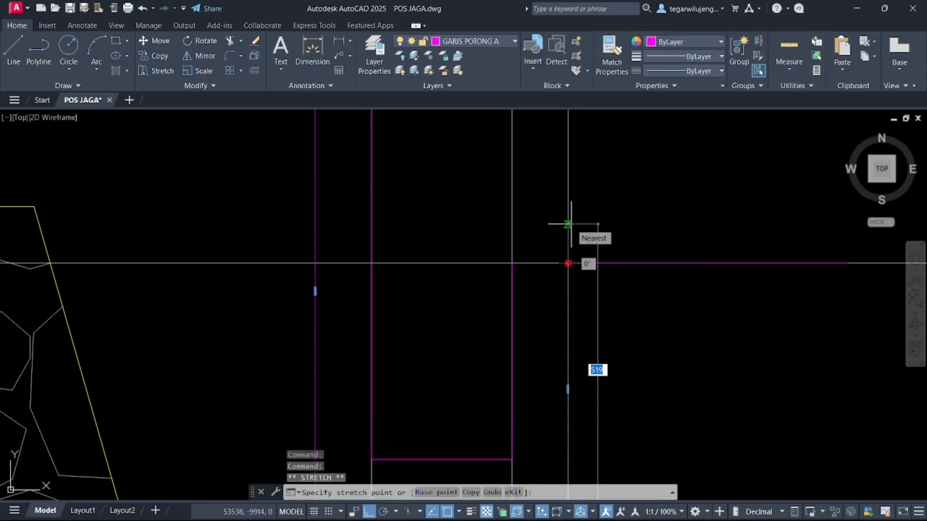
type("75")
key("Return")
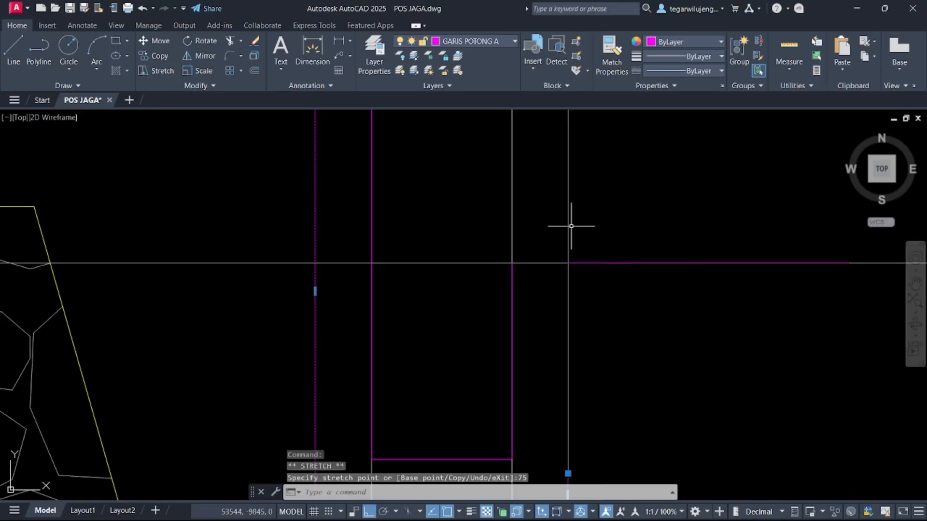
key("ctrl+z")
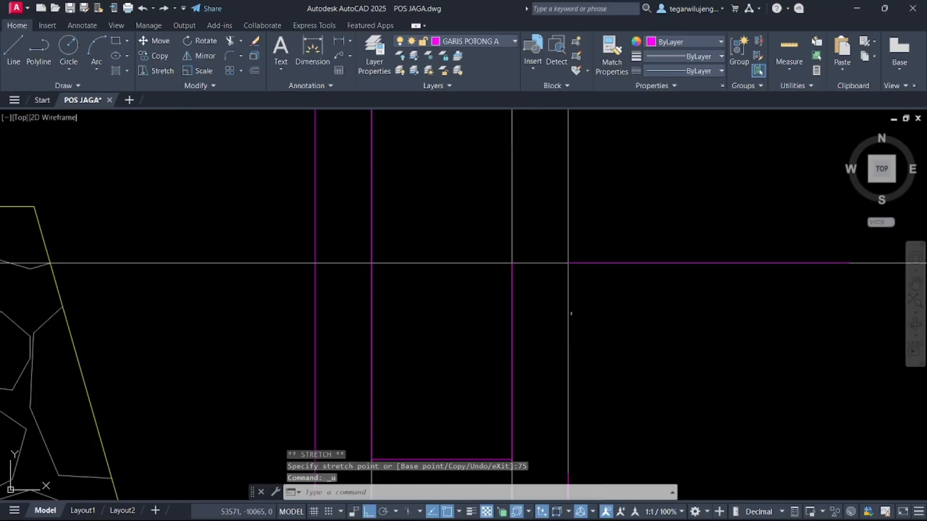
left_click(570, 288)
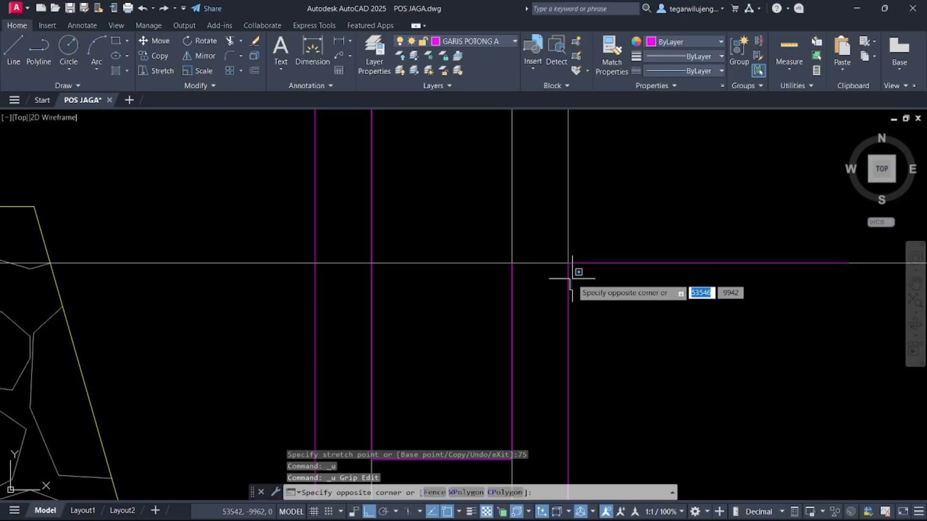
key("Escape")
- Stretch the upper end of the drain's outer face above ground level to a segment length of 525
left_click(571, 267)
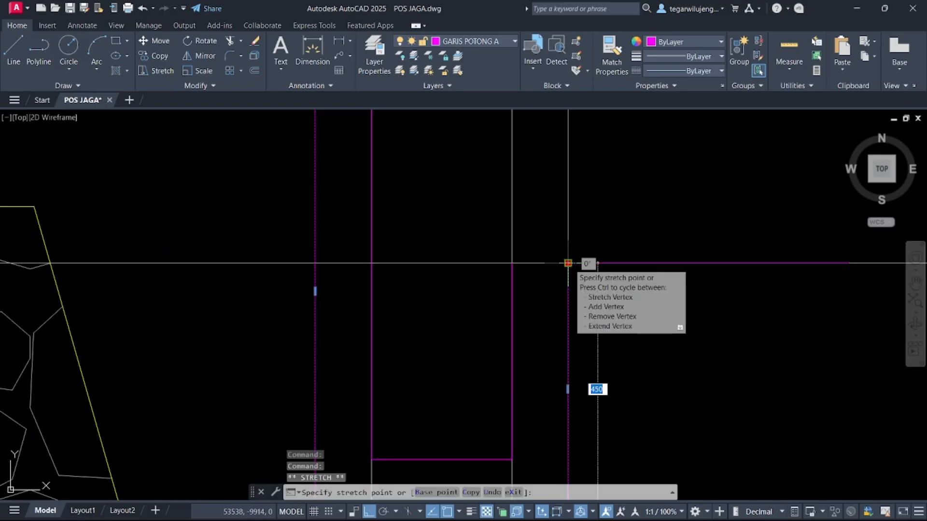
left_click(568, 263)
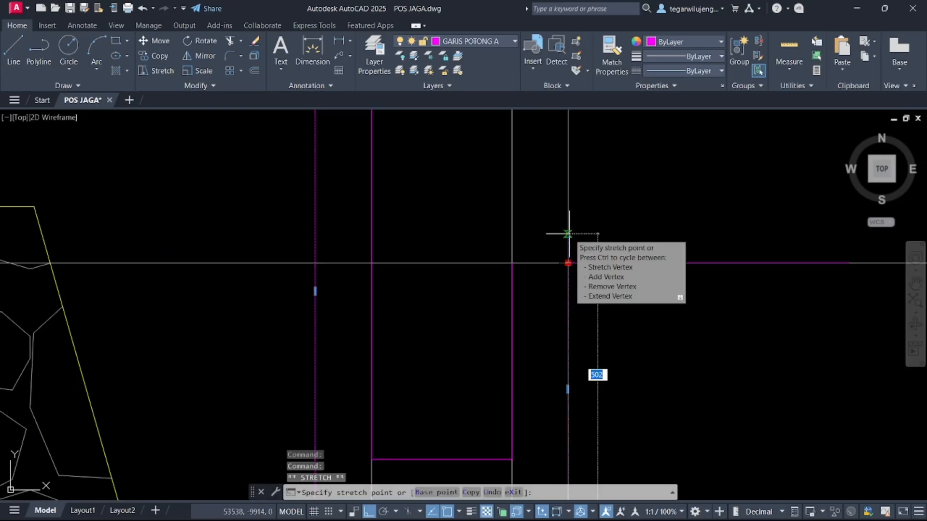
type("52")
key("Return")
key("Escape")
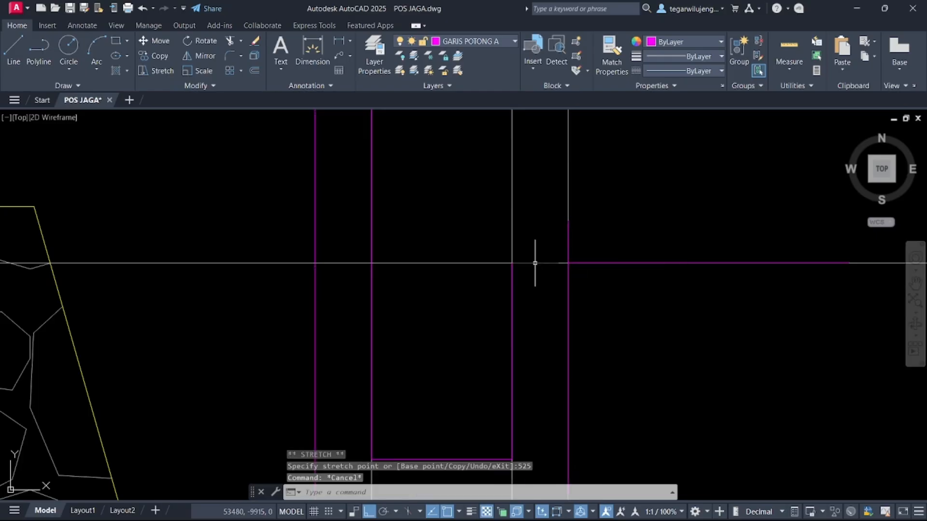
- Close the top of the drain's outer wall with a line across to its inner face and down to the inner wall's end
key("Return")
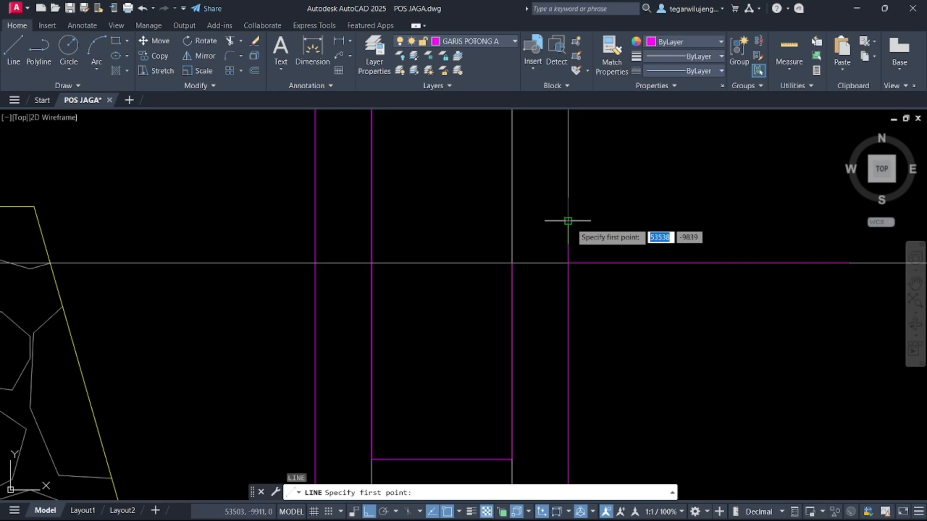
left_click(568, 221)
left_click(512, 221)
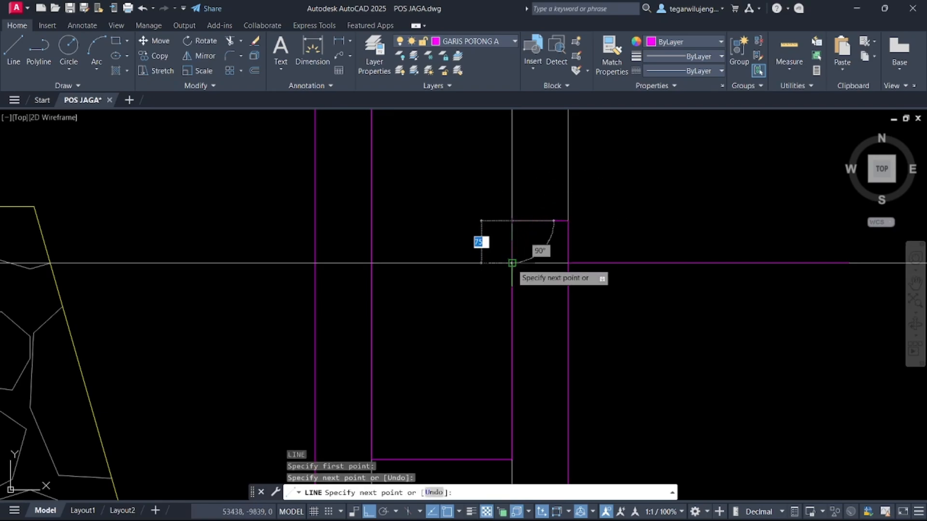
left_click(512, 263)
key("Escape")
scroll(580, 268, "down", 4)
middle_click_drag(588, 266, 587, 289)
key("Escape")
left_click(555, 289)
left_click(552, 312)
key("Escape")
- Examine the selasar layers and the drain detail beside the right wall in the reference section A-A
scroll(556, 312, "down", 10)
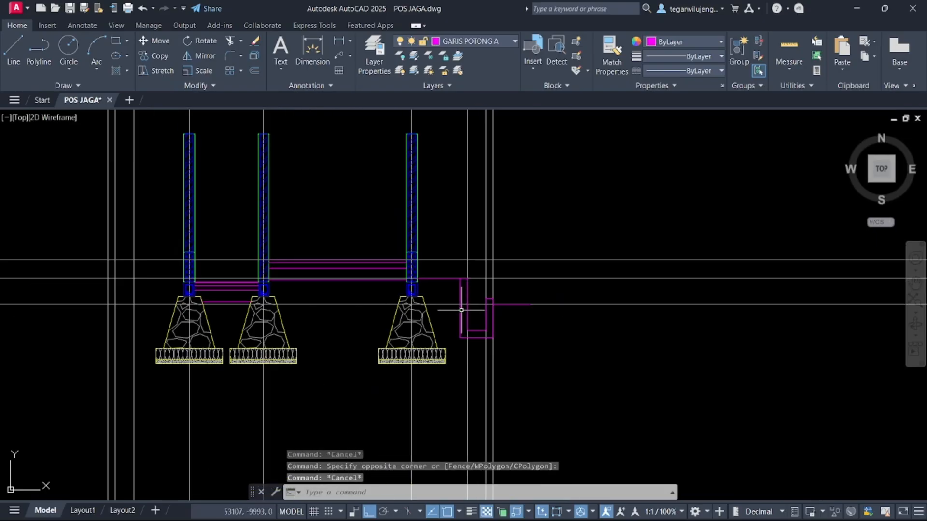
scroll(207, 185, "up", 3)
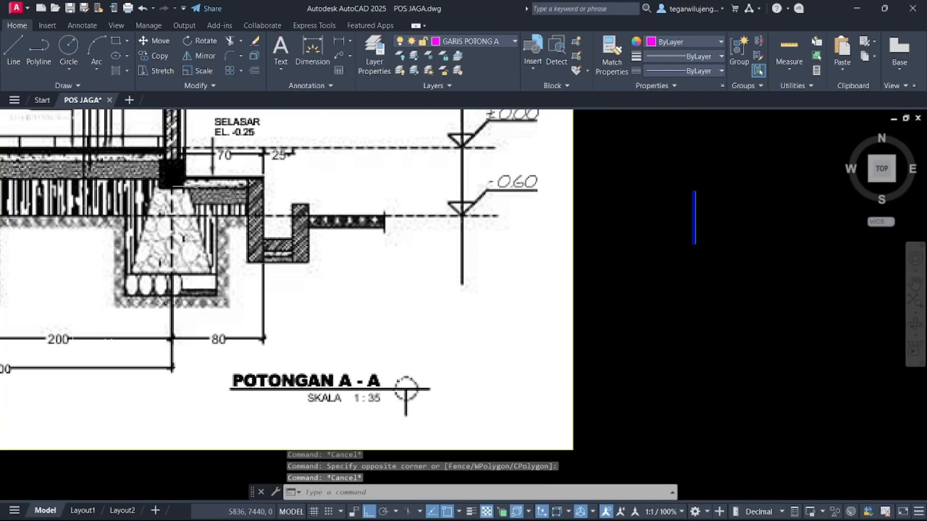
scroll(224, 183, "up", 3)
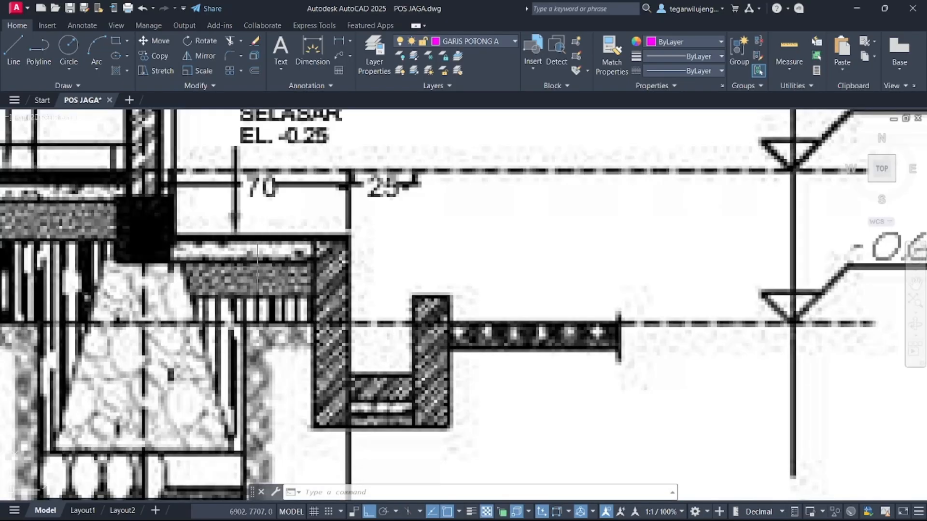
scroll(217, 293, "down", 2)
middle_click_drag(451, 320, 305, 198)
scroll(324, 218, "down", 1)
middle_click_drag(462, 294, 260, 188)
scroll(615, 296, "up", 5)
middle_click_drag(614, 296, 534, 248)
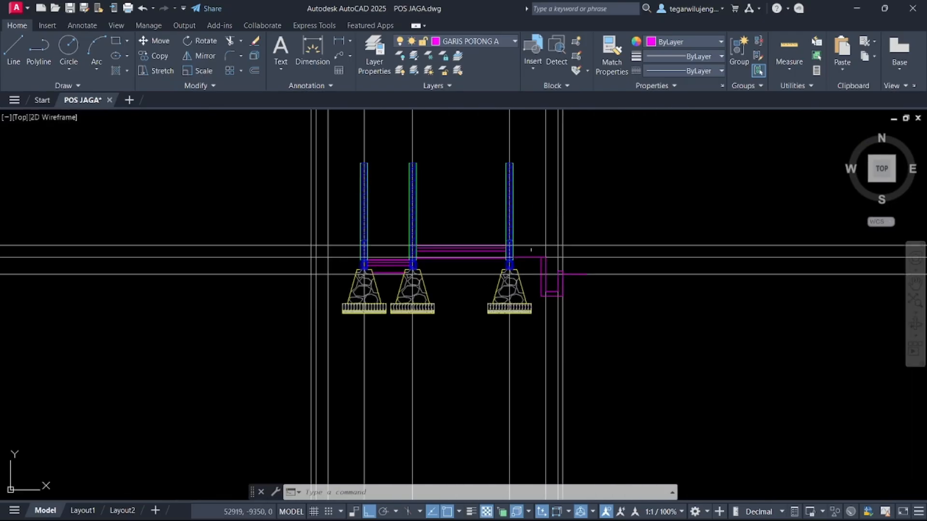
- Offset the selasar's top line beside the right wall down 70, and offset the resulting line down a further 150
scroll(536, 266, "up", 5)
scroll(510, 251, "up", 2)
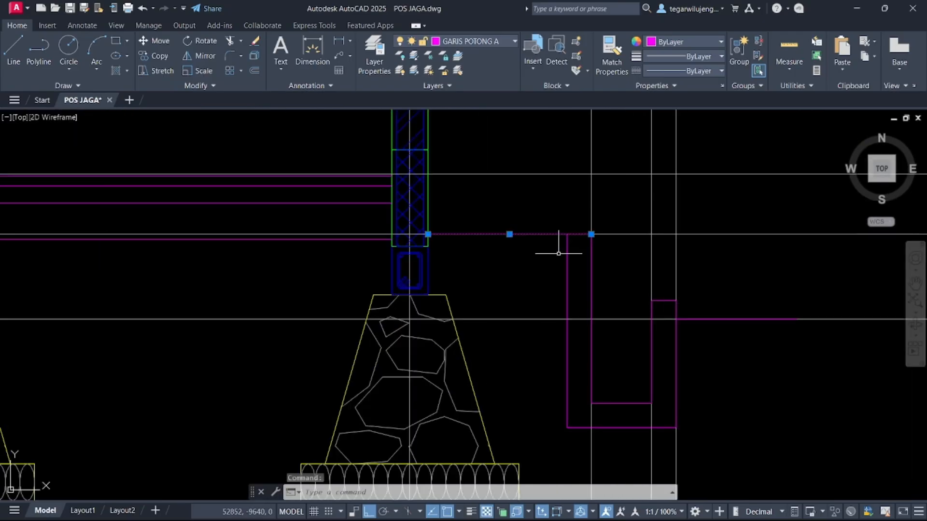
mouse_move(592, 234)
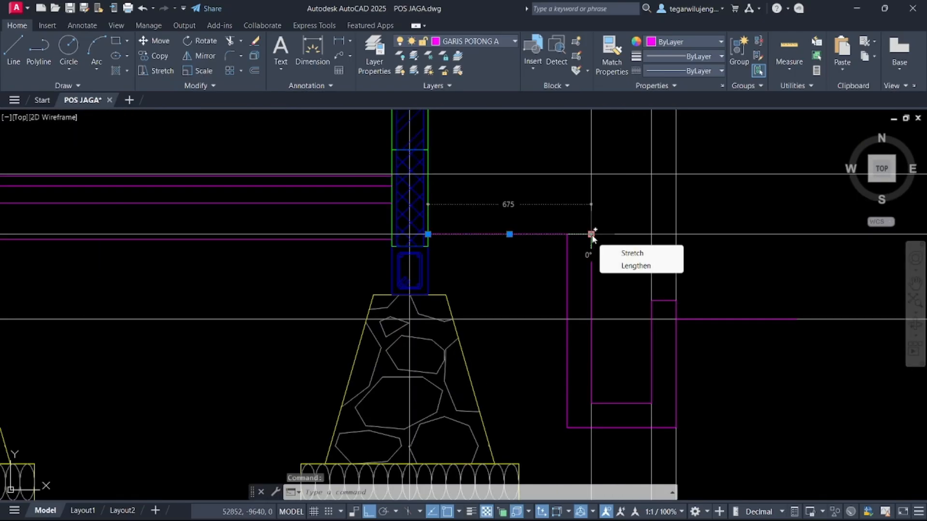
type("o")
key("Return")
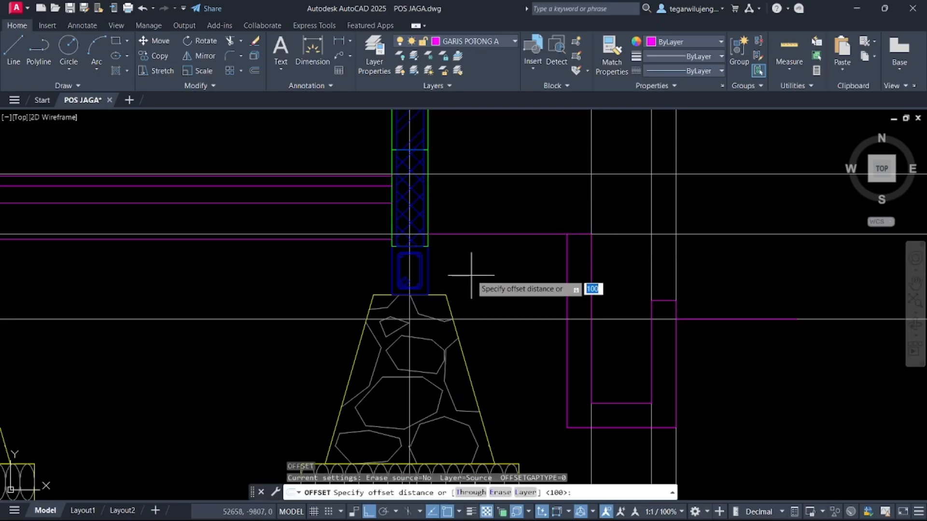
left_click(487, 234)
scroll(492, 275, "down", 5)
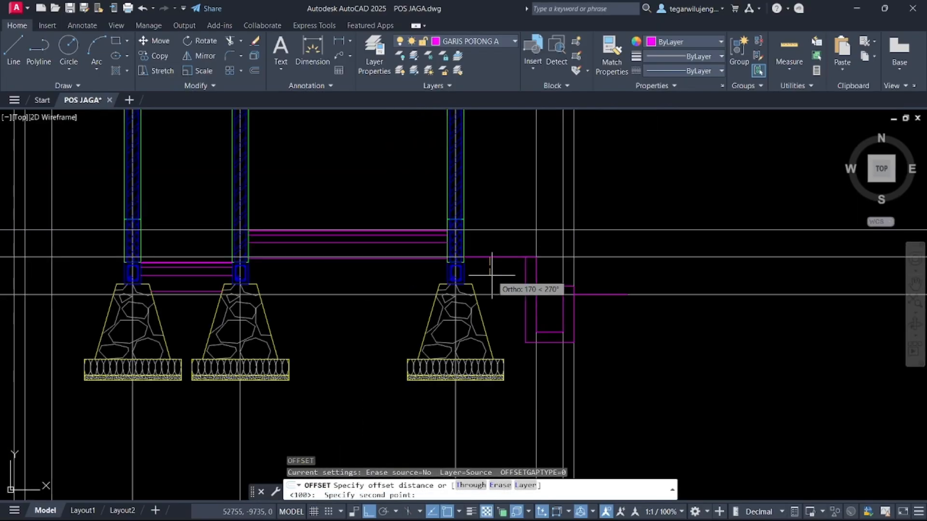
scroll(441, 248, "up", 4)
scroll(399, 244, "down", 2)
scroll(578, 299, "down", 3)
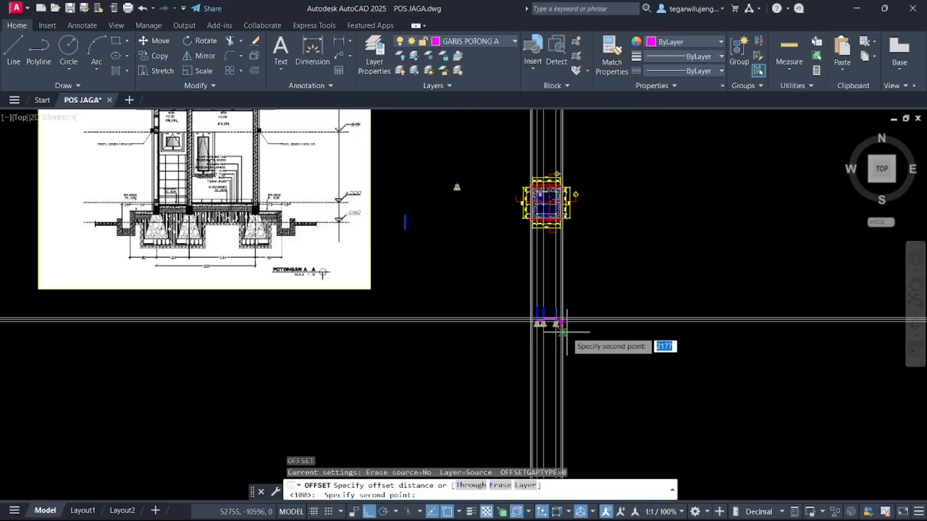
scroll(243, 203, "up", 6)
scroll(244, 202, "up", 3)
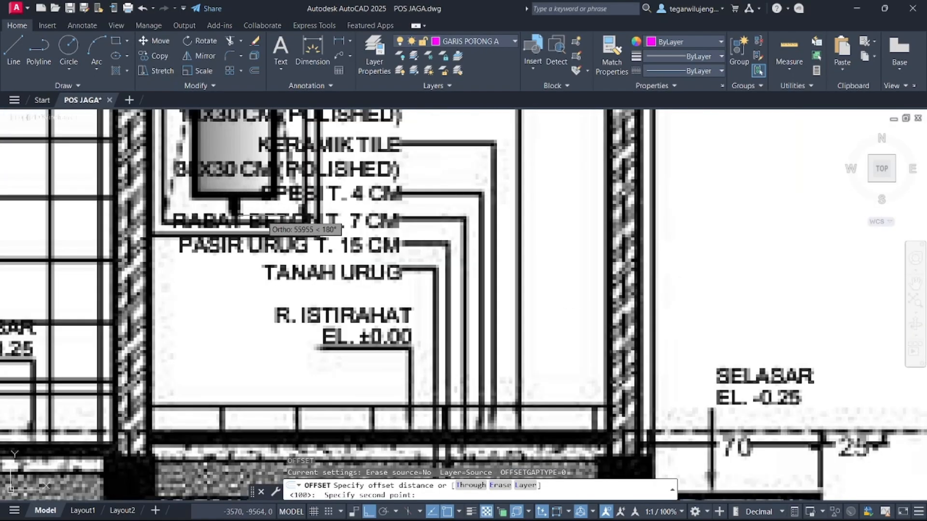
scroll(352, 265, "down", 5)
middle_click_drag(362, 267, 135, 167)
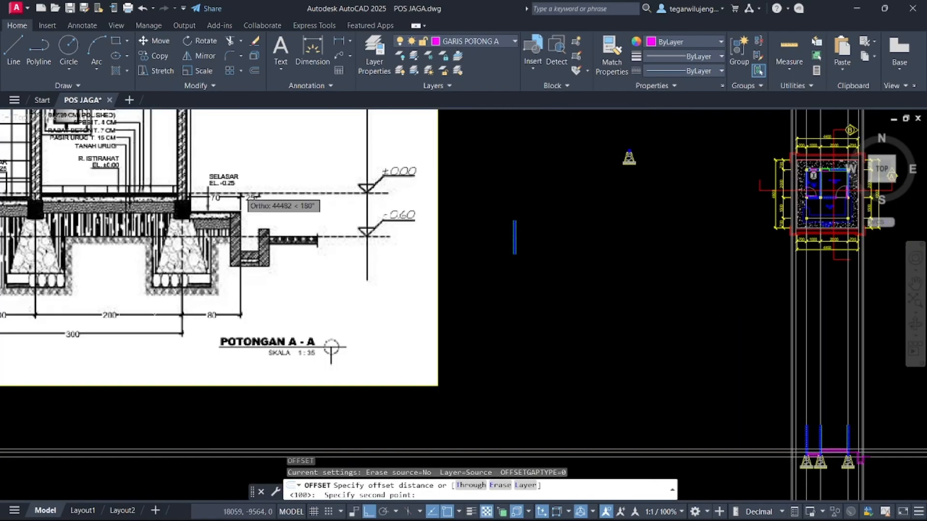
scroll(504, 269, "down", 2)
middle_click_drag(499, 268, 243, 177)
scroll(484, 288, "up", 8)
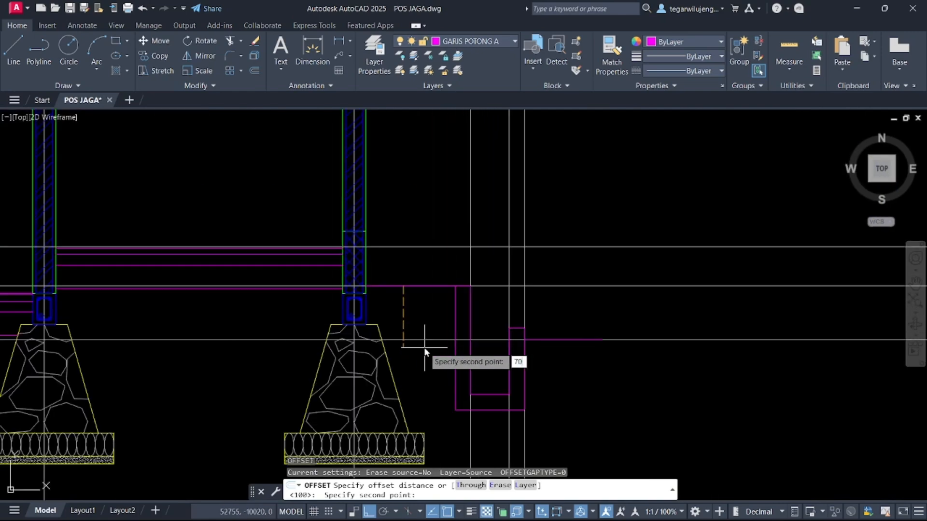
key("Return")
left_click(417, 296)
type("1")
key("Return")
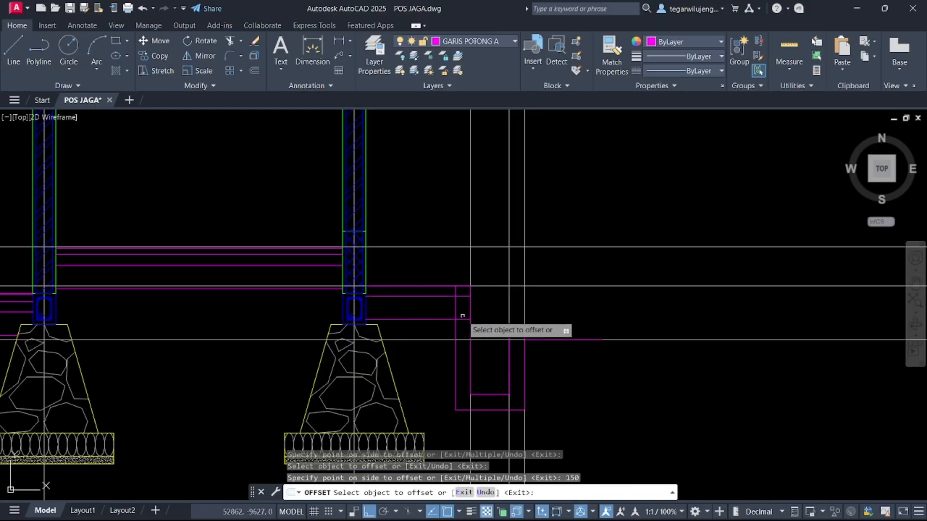
key("Escape")
- Trim the two new selasar layer lines at the building-side face of the drain wall
scroll(466, 316, "up", 2)
key("Return")
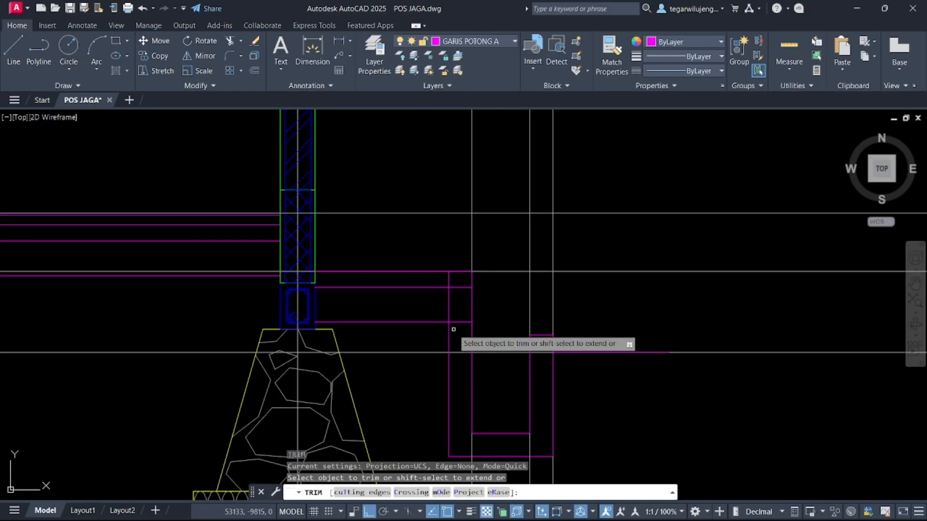
left_click_drag(457, 338, 456, 285)
key("Escape")
scroll(488, 271, "down", 4)
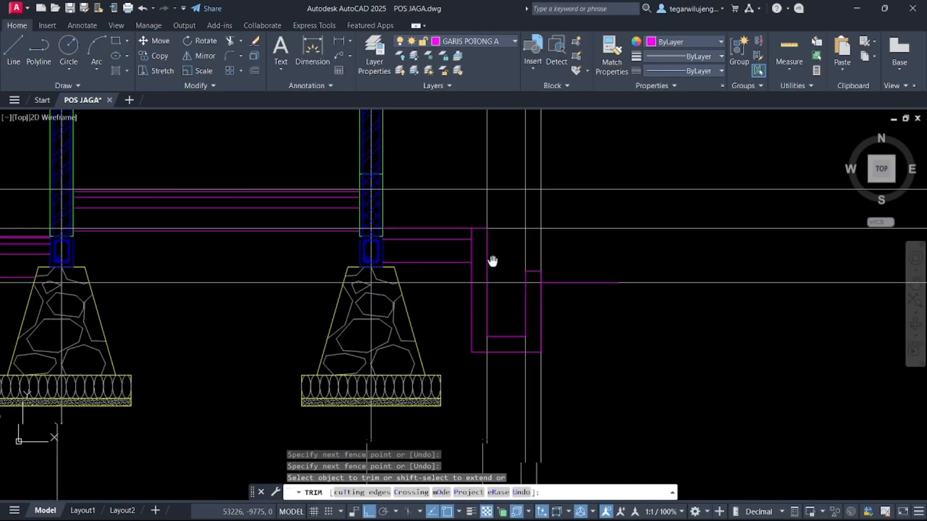
- Draw a separate line along the drain's underside, from its far bottom corner to the building-side bottom corner
scroll(510, 304, "up", 4)
left_click(519, 299)
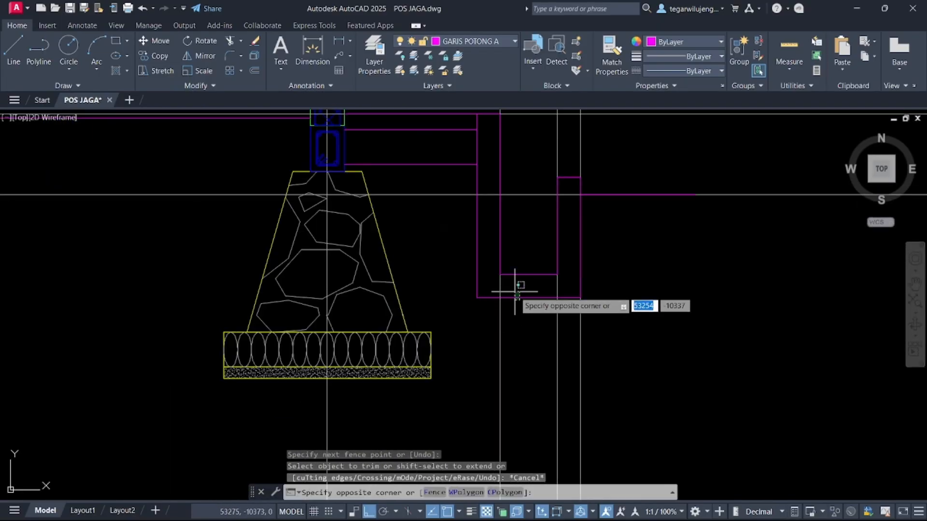
left_click(515, 295)
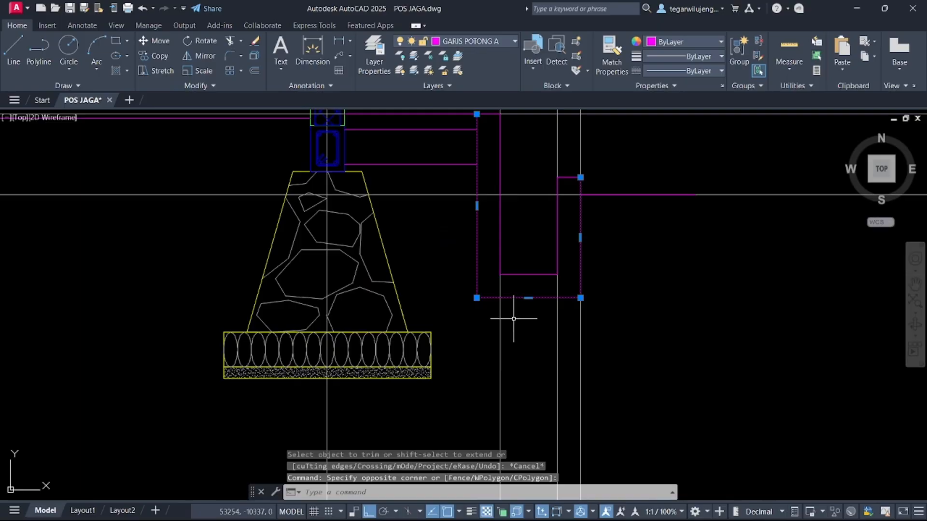
key("Escape")
key("Return")
left_click(580, 297)
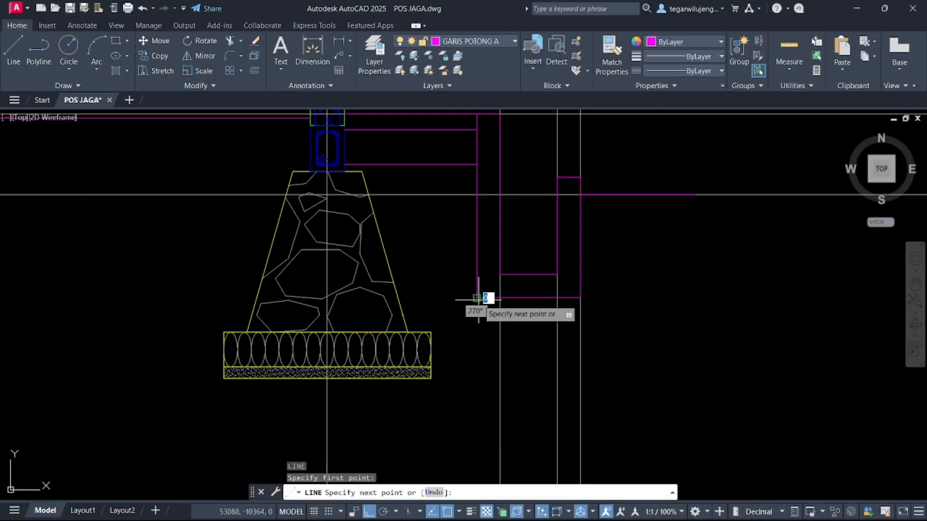
key("Escape")
- Try to move the new line under the drain down 70
left_click(531, 298)
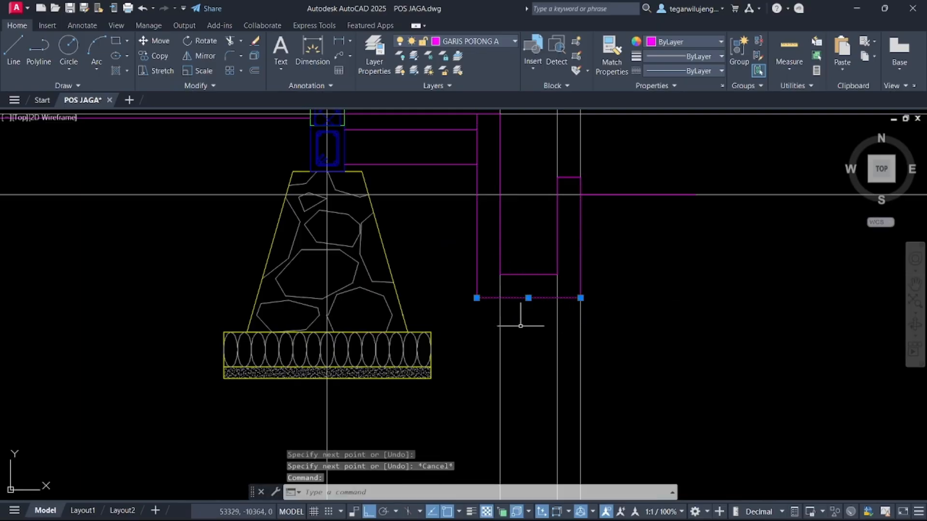
key("Return")
left_click(528, 298)
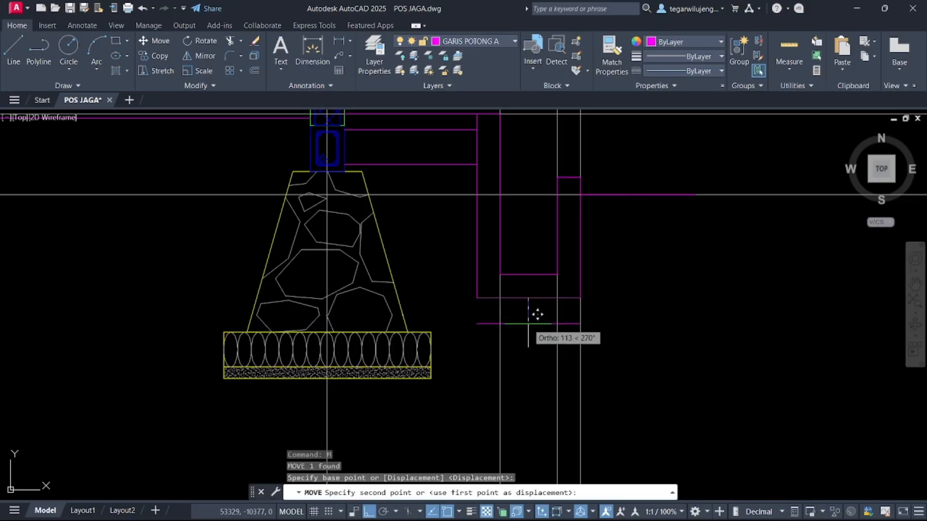
type("70")
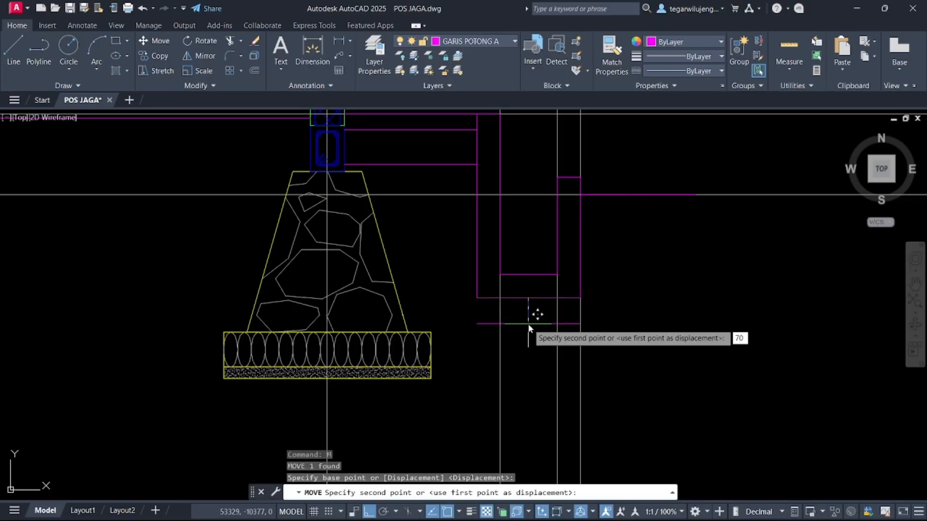
key("Return")
- Examine the layers beneath the drain channel in the reference section A-A
scroll(541, 346, "down", 15)
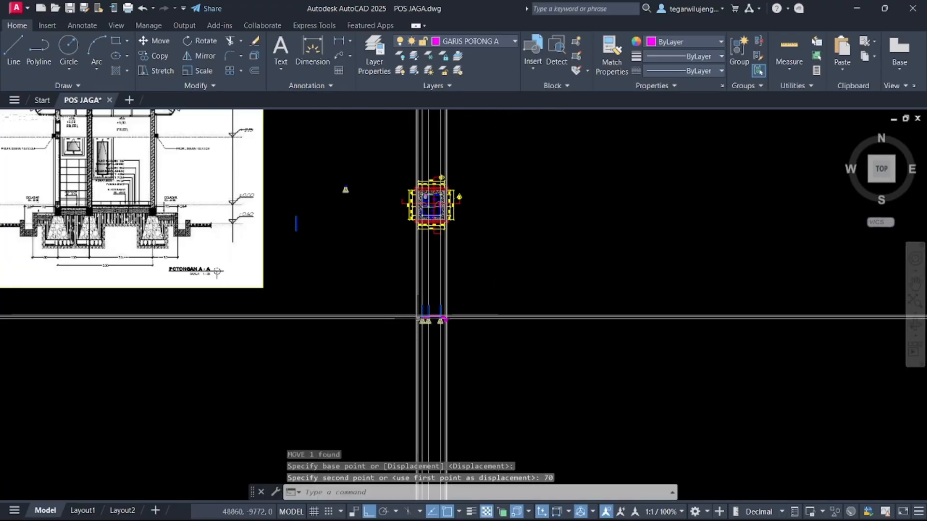
scroll(185, 234, "up", 5)
scroll(184, 231, "up", 2)
scroll(213, 231, "down", 1)
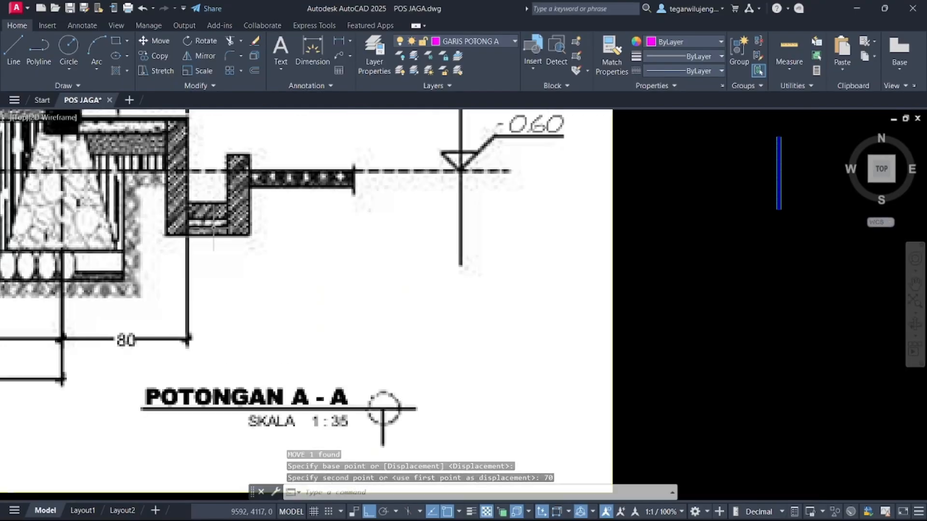
scroll(210, 228, "up", 3)
scroll(176, 235, "down", 4)
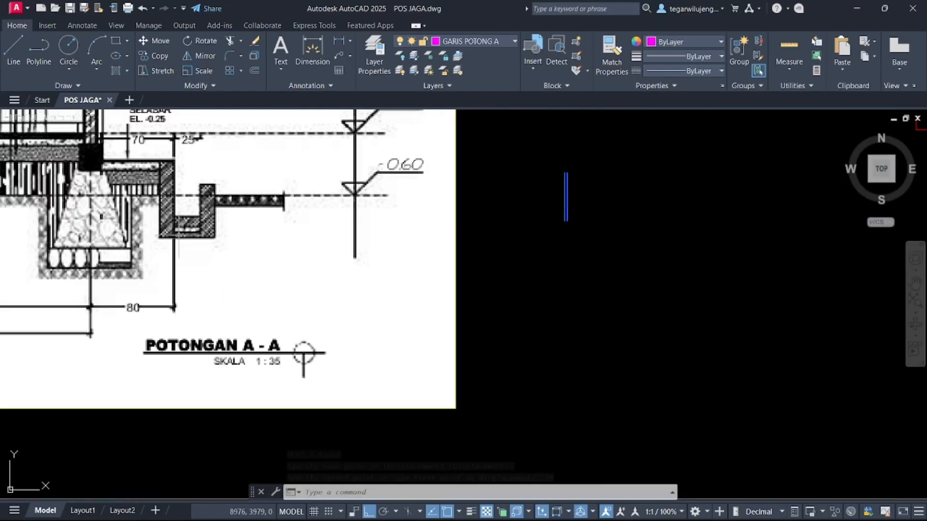
middle_click_drag(515, 282, 319, 151)
scroll(319, 151, "down", 3)
scroll(578, 306, "up", 3)
scroll(432, 231, "up", 2)
scroll(490, 242, "up", 3)
- Undo the 70 move of the line under the drain
left_click(451, 235)
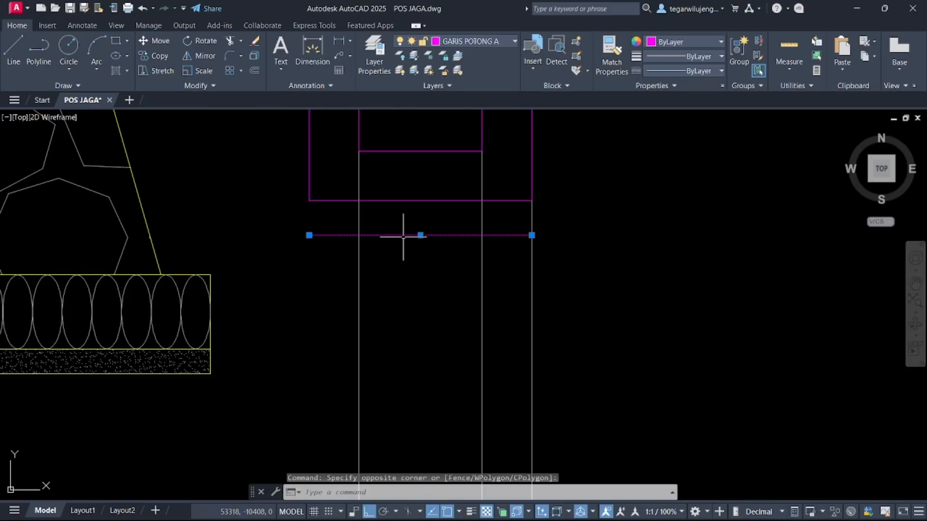
key("Escape")
key("ctrl+z")
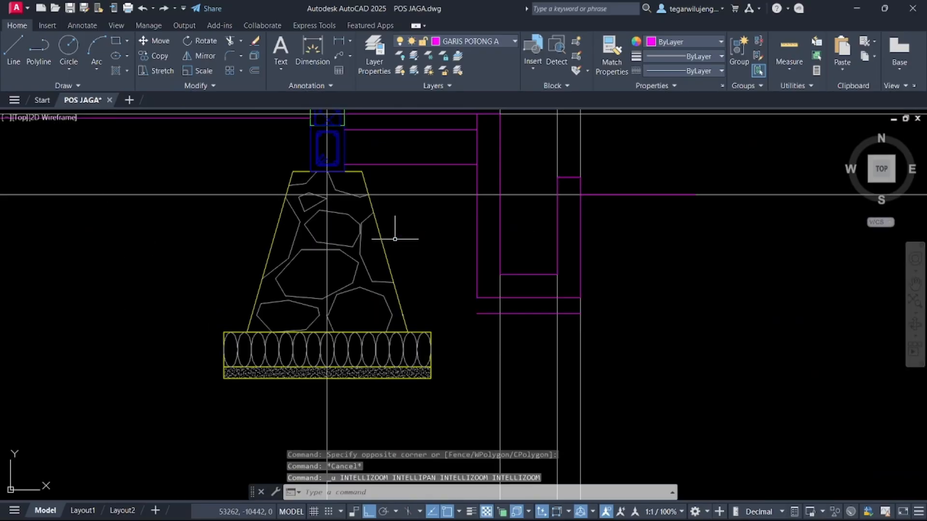
key("ctrl+z")
- Move the separate line on the drain's underside straight down 40
left_click(522, 297)
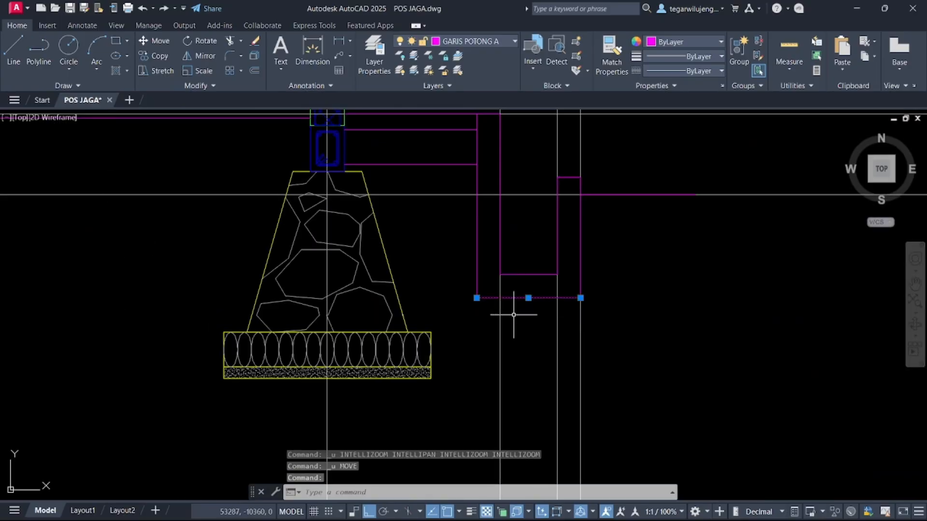
key("Return")
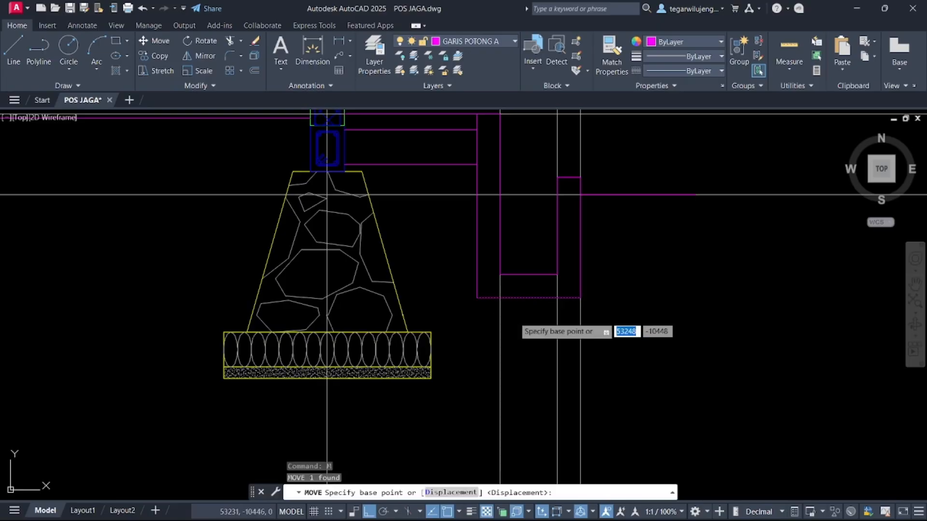
left_click(528, 298)
type("40")
key("Return")
scroll(525, 310, "up", 4)
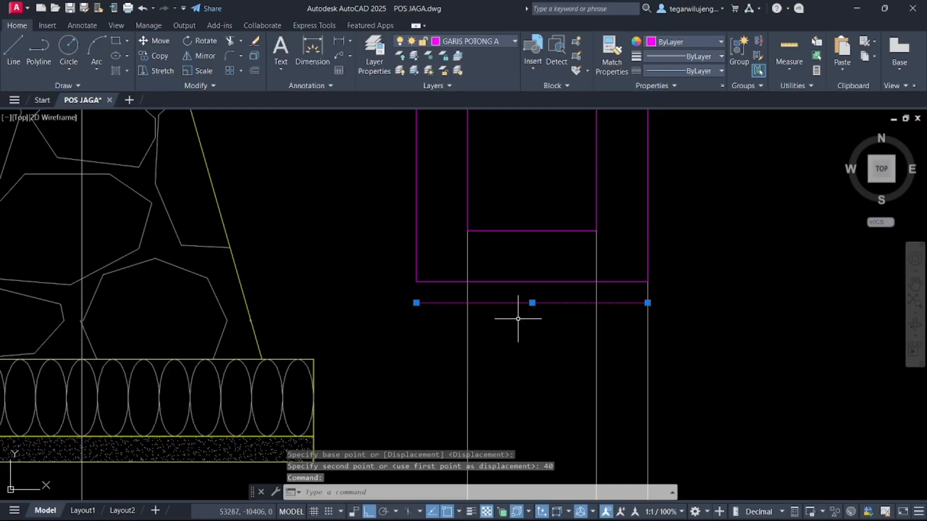
- Copy the moved line under the drain straight down 50 to form the next layer
type("co")
key("Return")
left_click(532, 303)
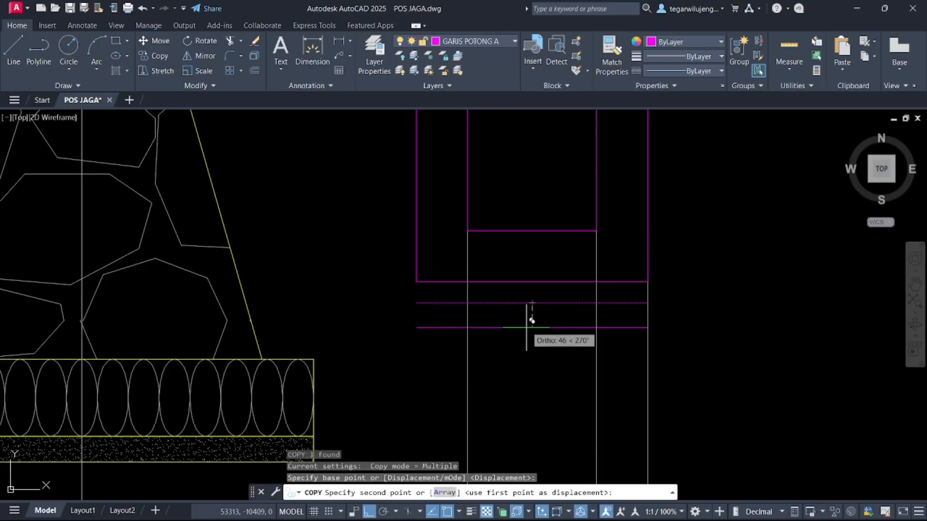
type("5")
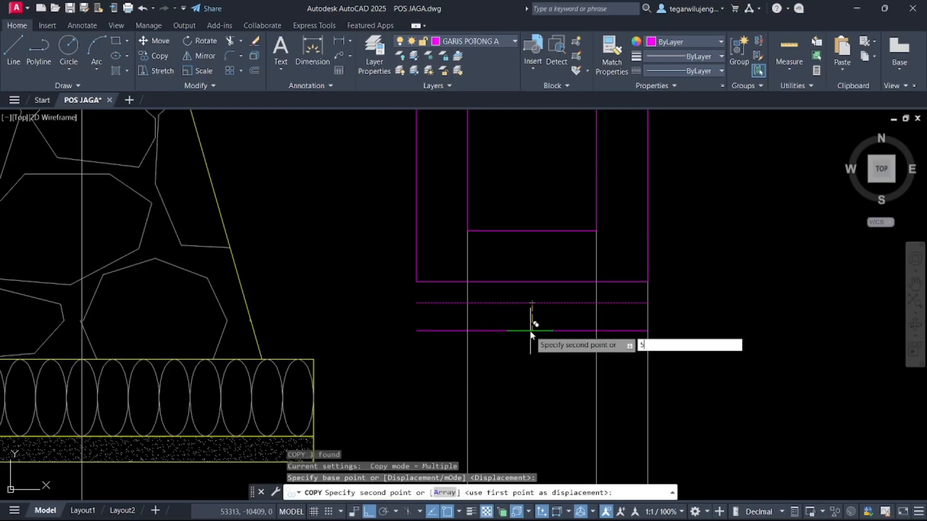
type("0")
key("Return")
key("Escape")
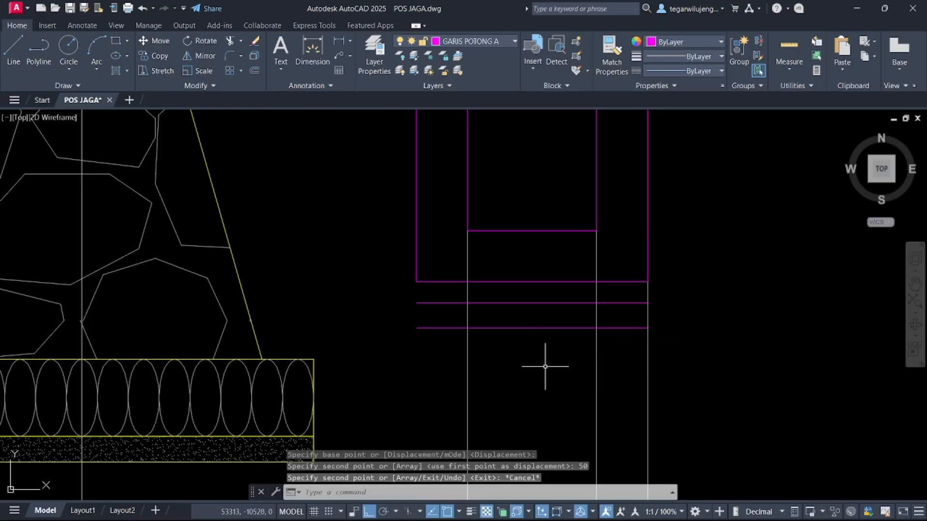
- Close both sides of the layers under the drain with vertical lines from the lowest line up to the drain's bottom corners
type("l")
key("Return")
left_click(647, 329)
left_click(648, 282)
key("Return")
key("Return")
left_click(416, 328)
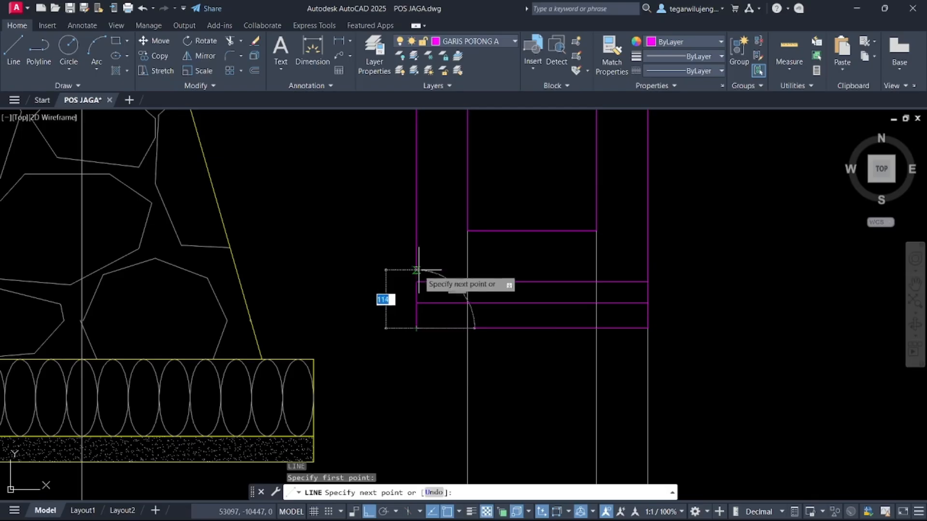
left_click(416, 276)
key("Return")
scroll(478, 338, "down", 5)
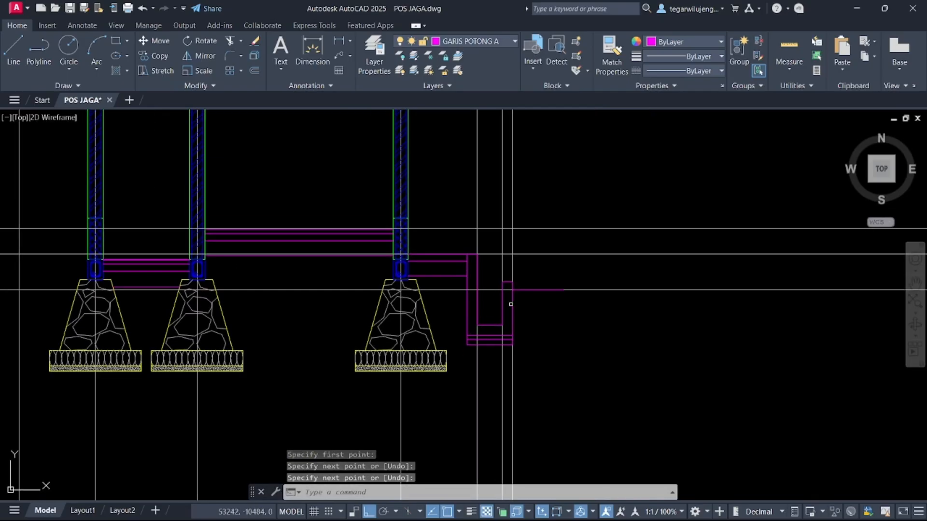
- Examine the drain, the adjoining ground layer and the fill under the selasar in the reference section A-A
scroll(534, 289, "down", 6)
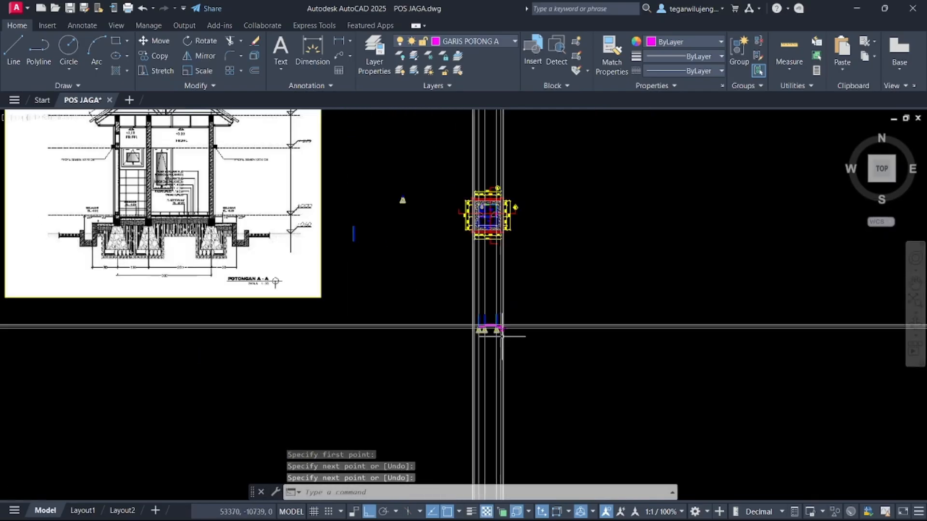
scroll(248, 241, "up", 7)
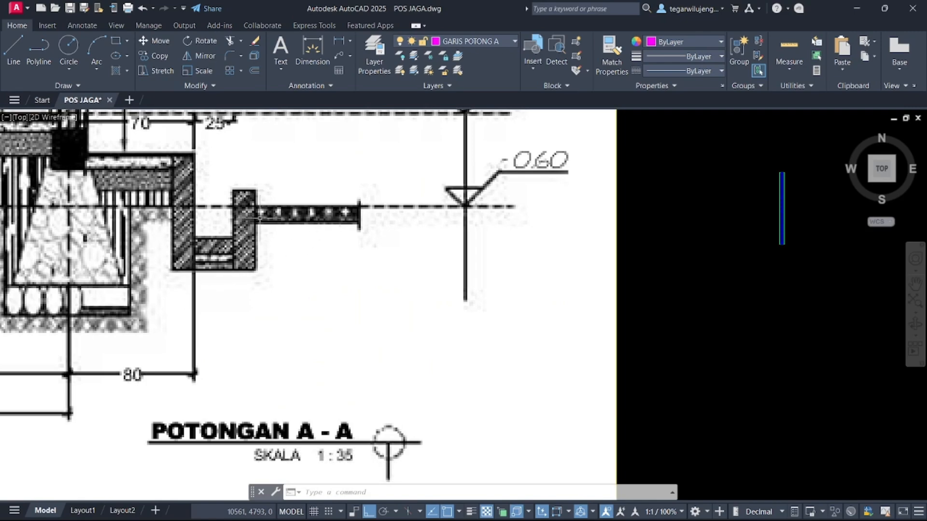
scroll(337, 233, "down", 2)
key("Escape")
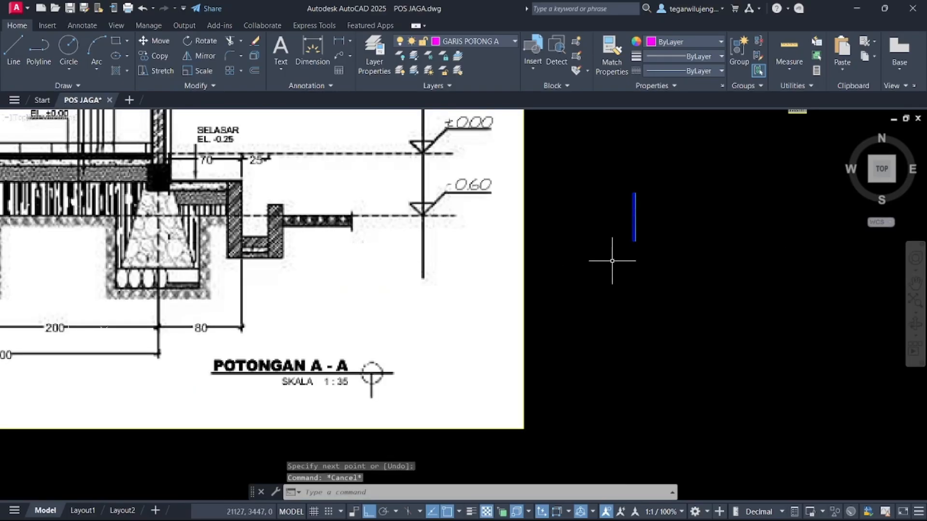
middle_click_drag(612, 260, 234, 157)
middle_click_drag(623, 355, 447, 187)
scroll(580, 263, "up", 10)
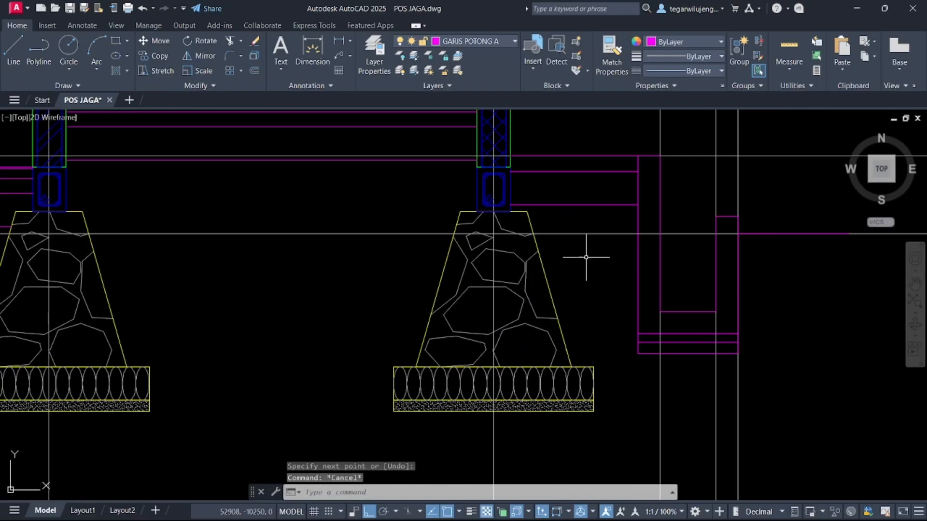
left_click(582, 205)
left_click(636, 269)
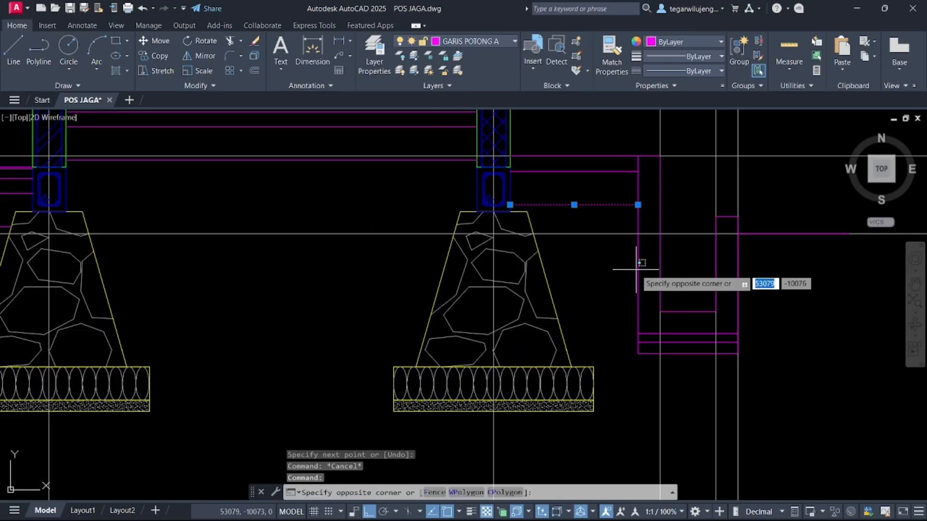
key("Escape")
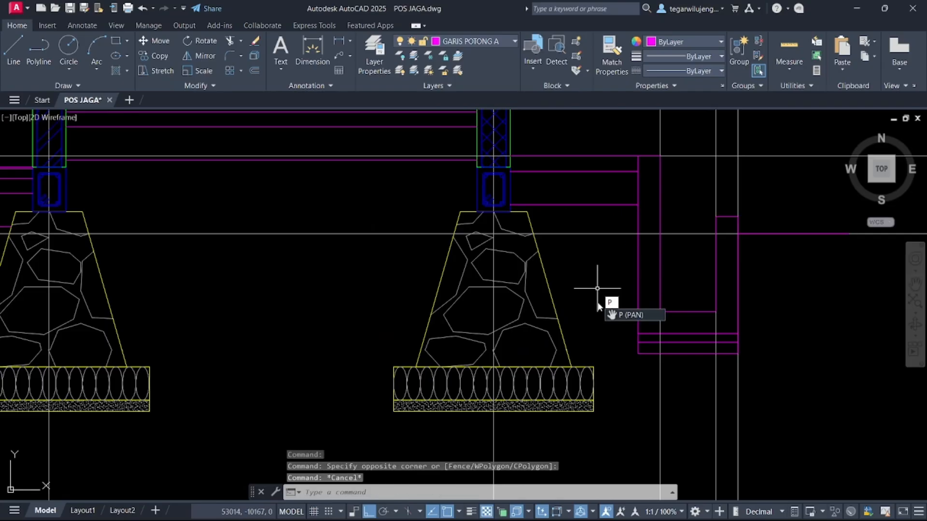
key("Escape")
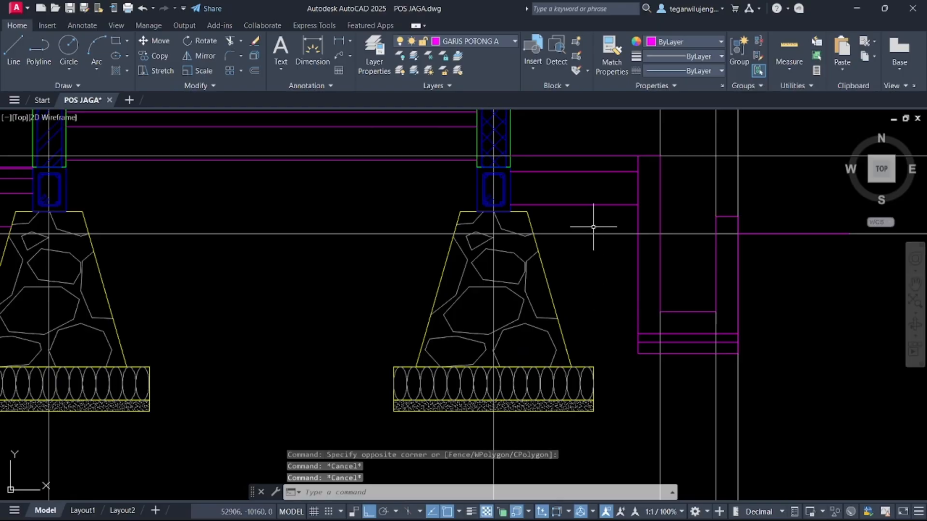
left_click(612, 217)
left_click(599, 201)
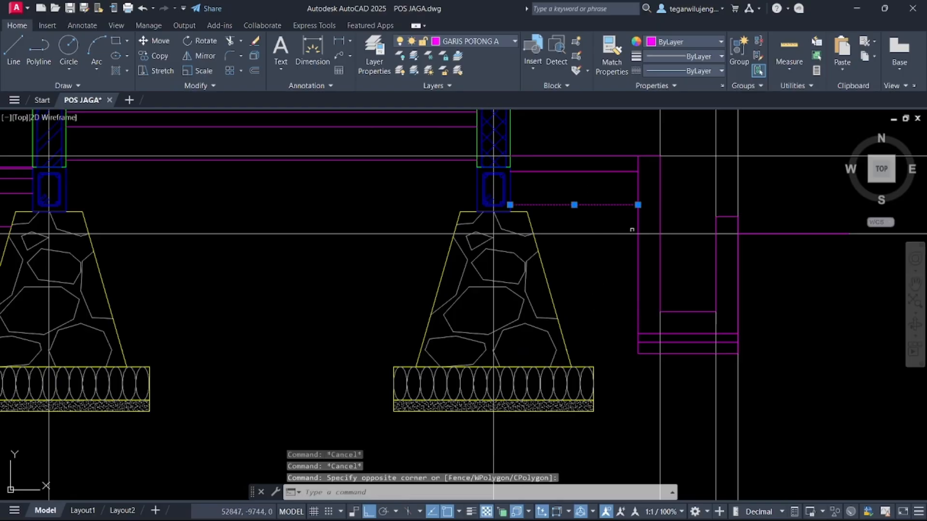
left_click(638, 225)
key("Escape")
- Trace a polyline along the right selasar's lowest layer, down and under the drain layers, up to ground level and out to the ground line's end
type("p")
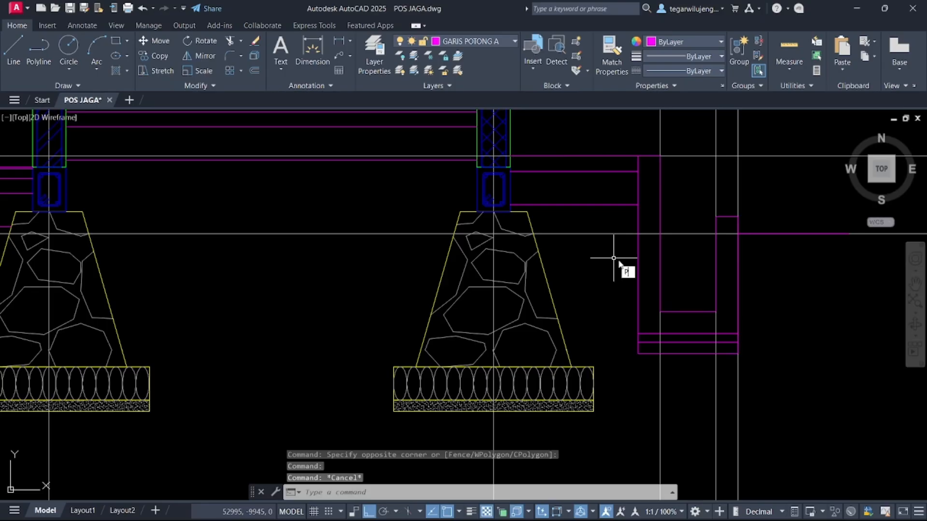
type("l")
key("Return")
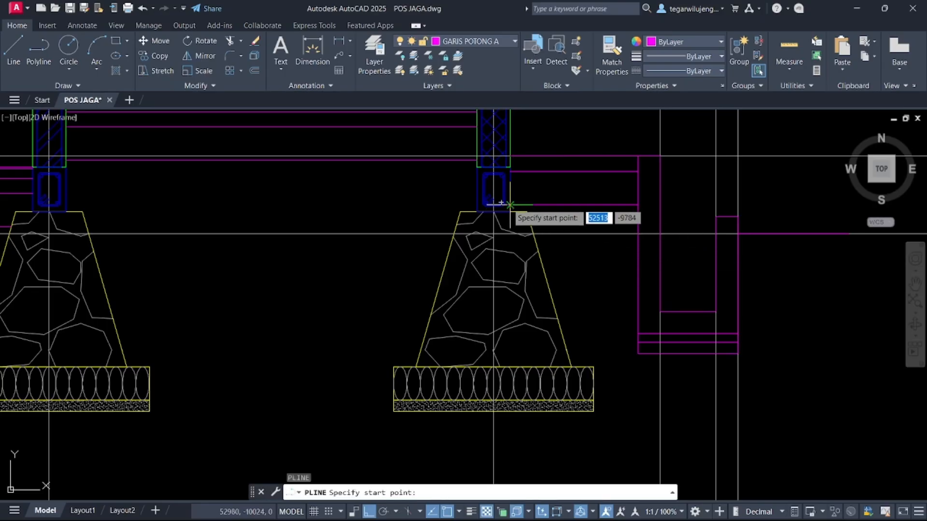
left_click(510, 204)
left_click(638, 204)
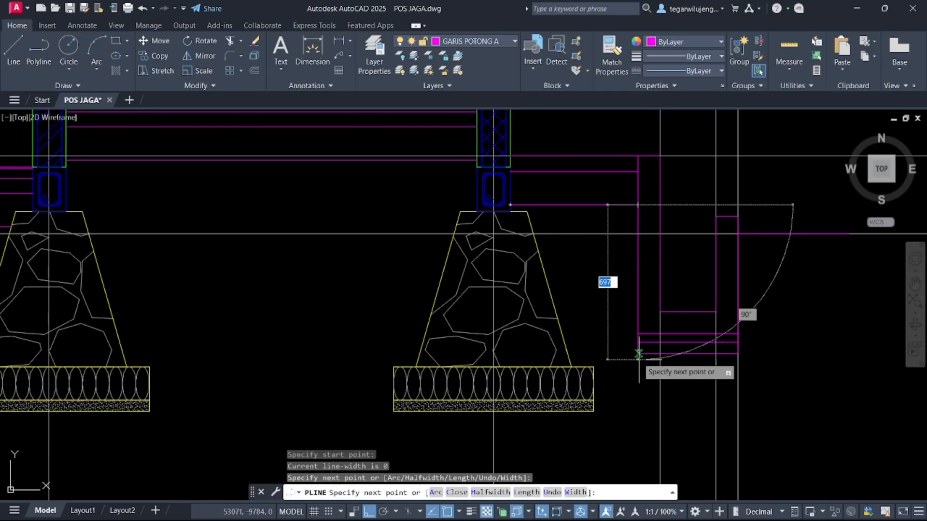
left_click(637, 353)
left_click(738, 353)
left_click(737, 234)
left_click(849, 233)
key("Escape")
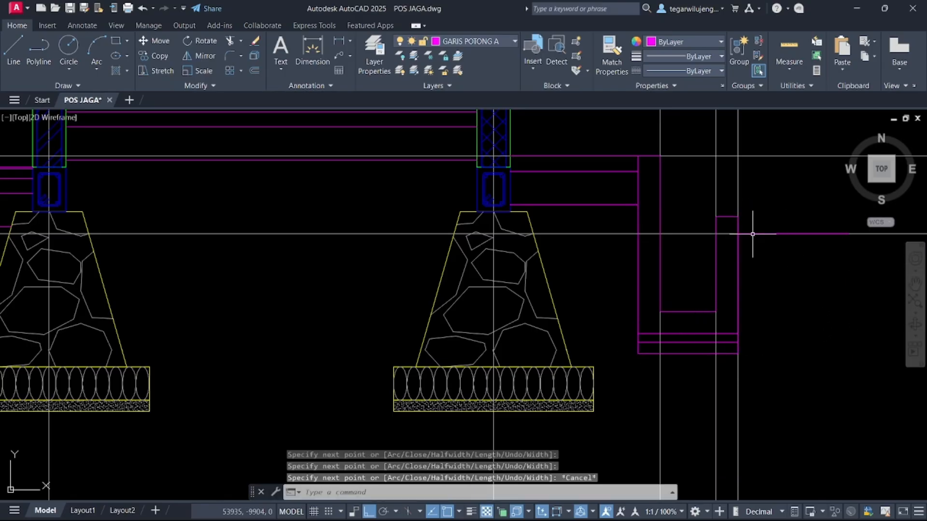
left_click(601, 205)
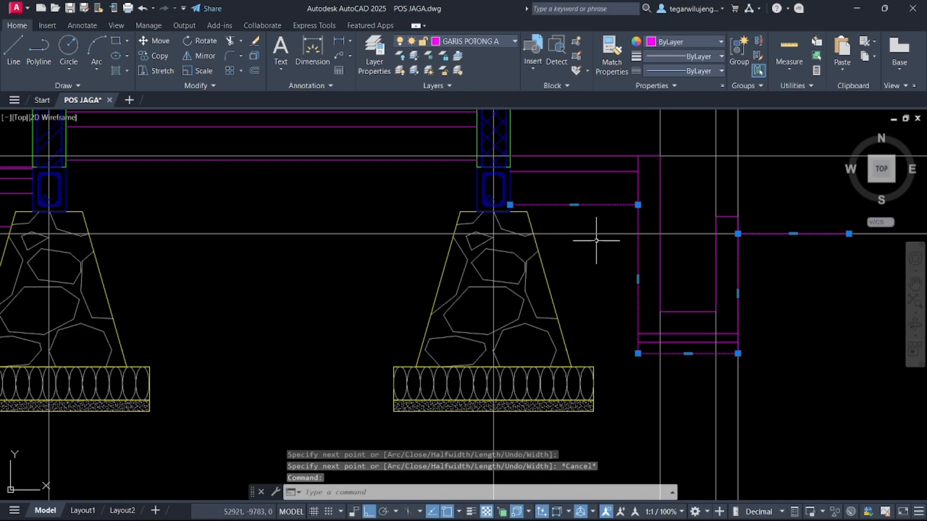
type("o")
key("Return")
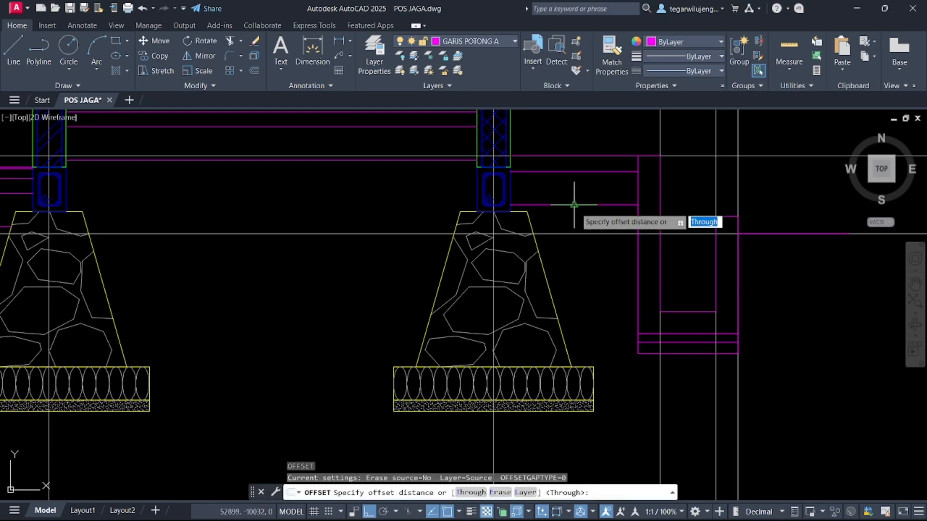
scroll(574, 207, "down", 3)
key("Escape")
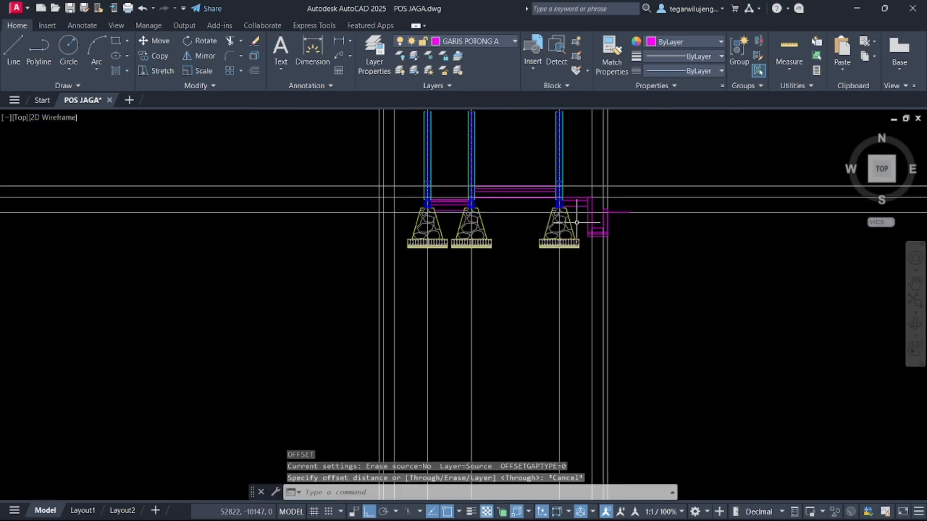
- Draw a vertical line from the right foundation base's outer upper corner to the selasar's lowest layer and shorten the traced polyline to it
scroll(577, 227, "up", 2)
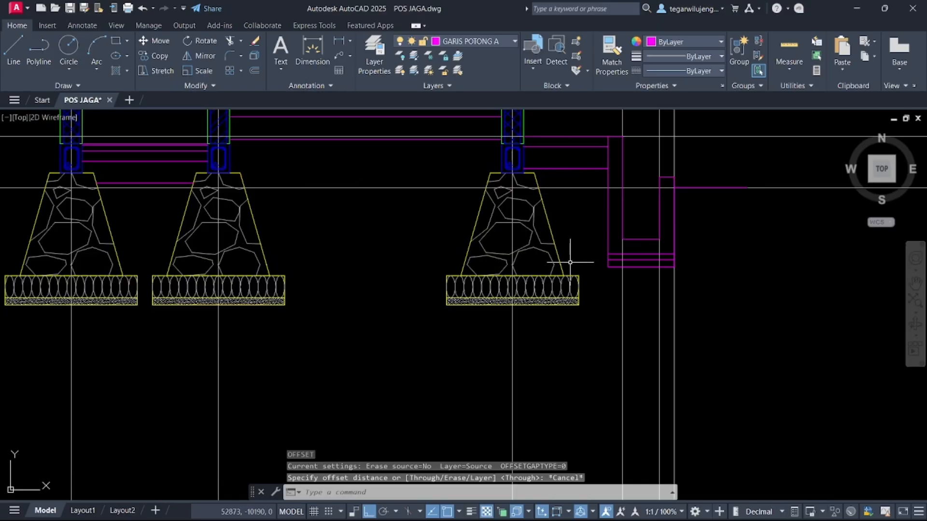
type("l")
key("Return")
left_click(578, 276)
left_click(578, 169)
key("Escape")
left_click(535, 169)
left_click(523, 168)
key("Escape")
- Mirror the right drain, its layers, selasar lines and excavation line to the left about the midpoint between the outer foundations' outer bottom corners, keeping the originals
scroll(579, 294, "down", 2)
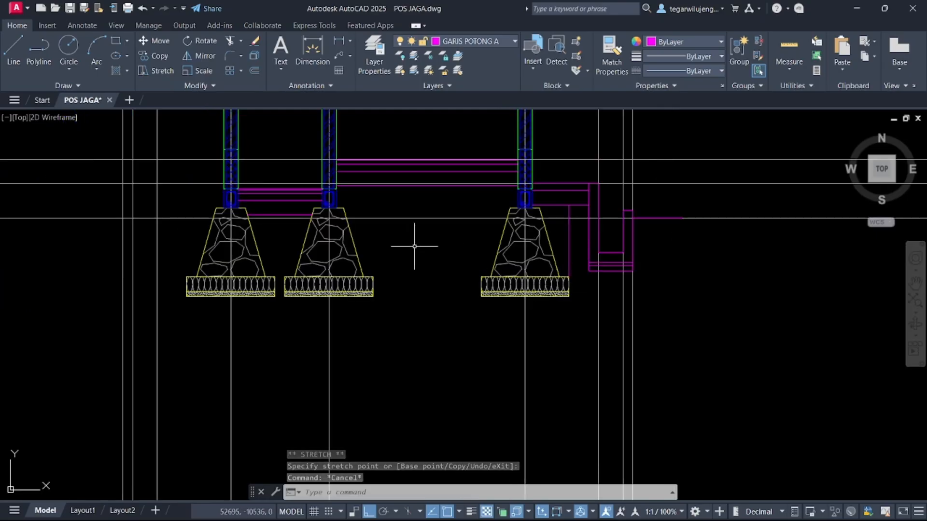
scroll(338, 220, "down", 2)
mouse_move(214, 231)
middle_mouse_down()
mouse_move(201, 227)
mouse_move(360, 250)
middle_mouse_up()
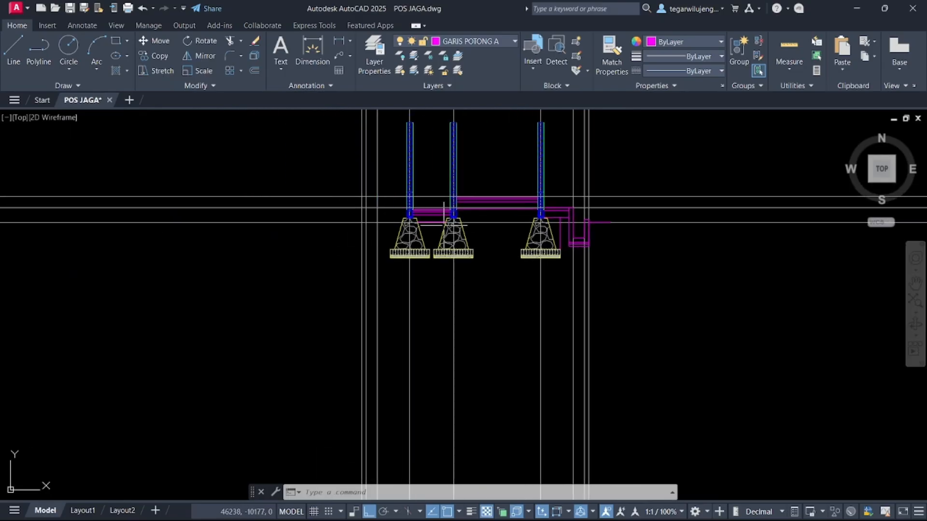
scroll(438, 225, "up", 5)
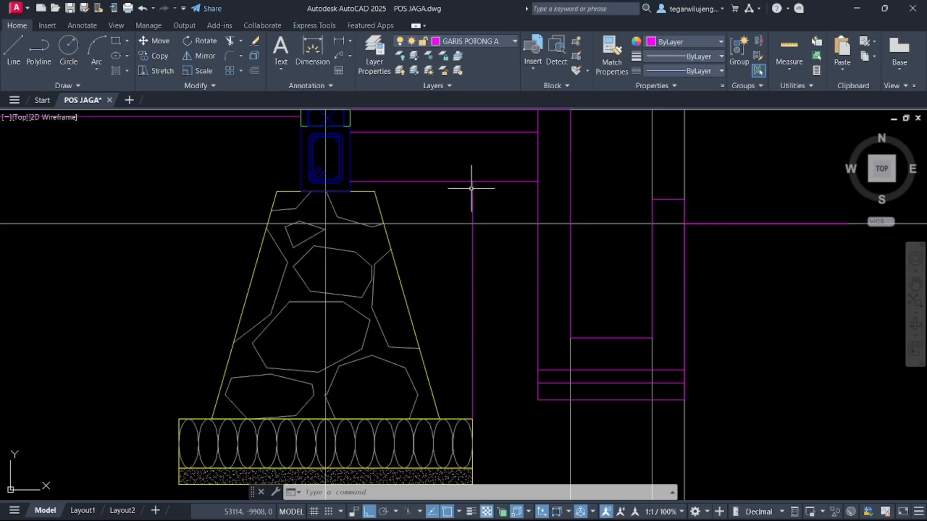
scroll(471, 189, "down", 2)
left_click(583, 311)
left_click(542, 245)
middle_click_drag(542, 244, 541, 296)
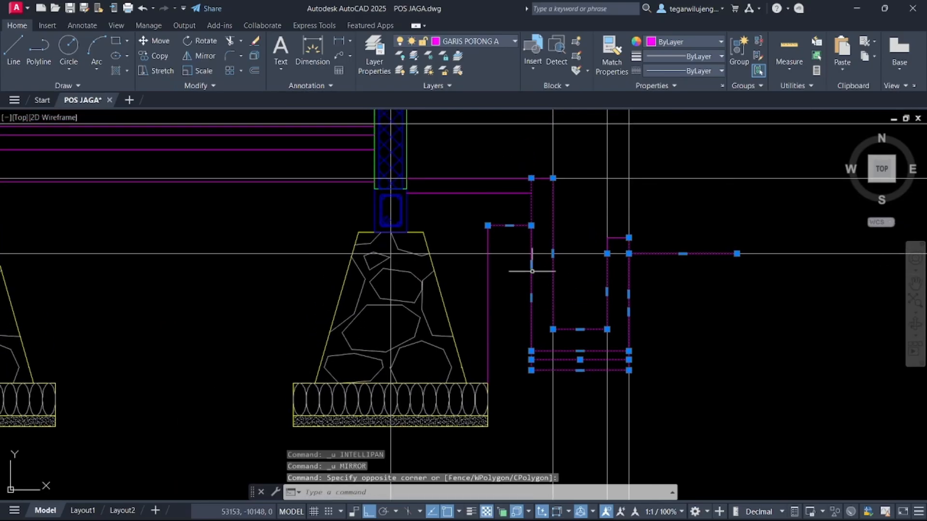
left_click(461, 196)
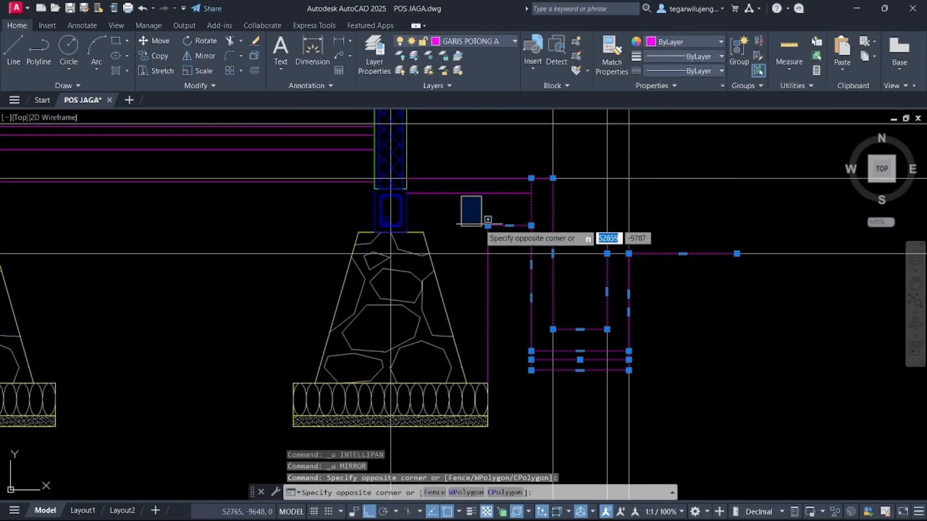
left_click(492, 231)
scroll(501, 234, "down", 6)
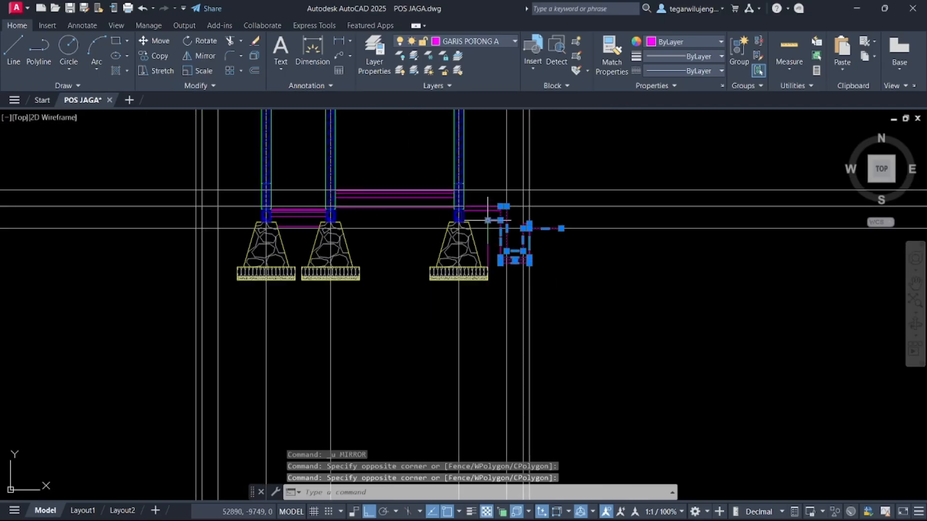
scroll(250, 187, "up", 4)
scroll(263, 195, "up", 2)
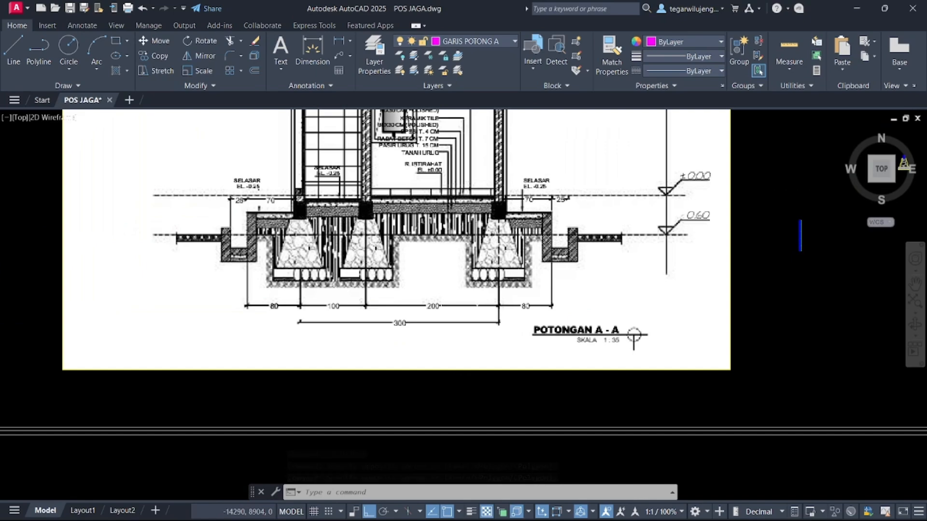
scroll(513, 269, "down", 4)
scroll(513, 270, "up", 5)
scroll(471, 309, "up", 5)
left_click(493, 259)
left_click(457, 230)
scroll(498, 256, "down", 5)
middle_click_drag(452, 296, 475, 287)
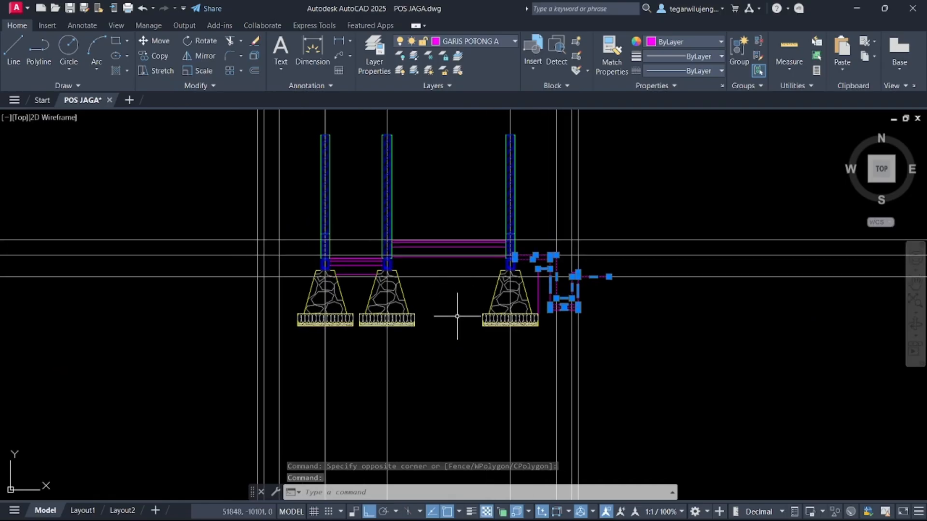
scroll(563, 296, "up", 5)
left_click(474, 251)
left_click(426, 237)
scroll(602, 259, "down", 2)
scroll(614, 152, "up", 3)
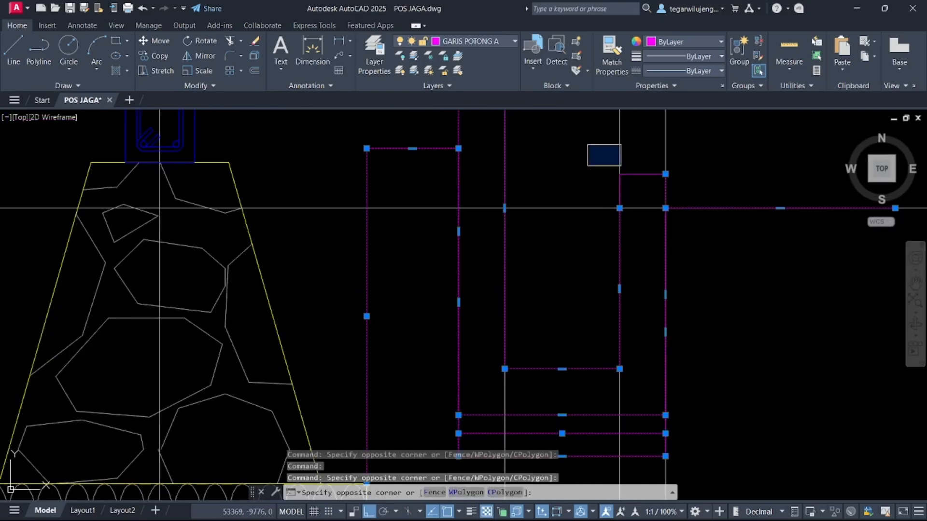
scroll(688, 292, "down", 3)
key("space")
middle_click_drag(597, 341, 640, 252)
type("M2P")
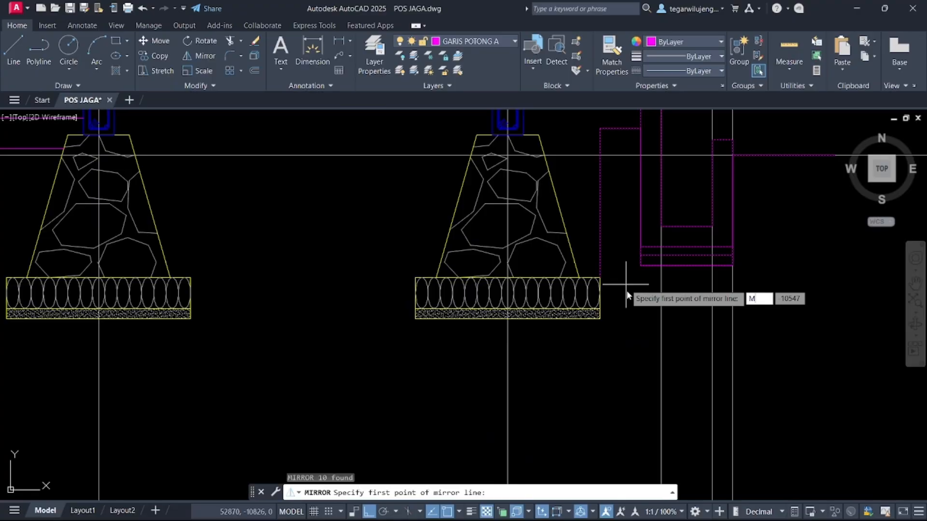
key("space")
left_click(600, 319)
scroll(551, 339, "down", 3)
middle_click_drag(540, 341, 657, 319)
scroll(446, 310, "up", 3)
left_click(449, 309)
scroll(676, 374, "down", 2)
left_click(746, 423)
key("space")
middle_click_drag(685, 385, 562, 419)
key("Escape")
- Erase the horizontal construction line at ground level and undo the deletion
middle_click_drag(894, 323, 594, 284)
left_click(646, 284)
left_click(637, 251)
key("Delete")
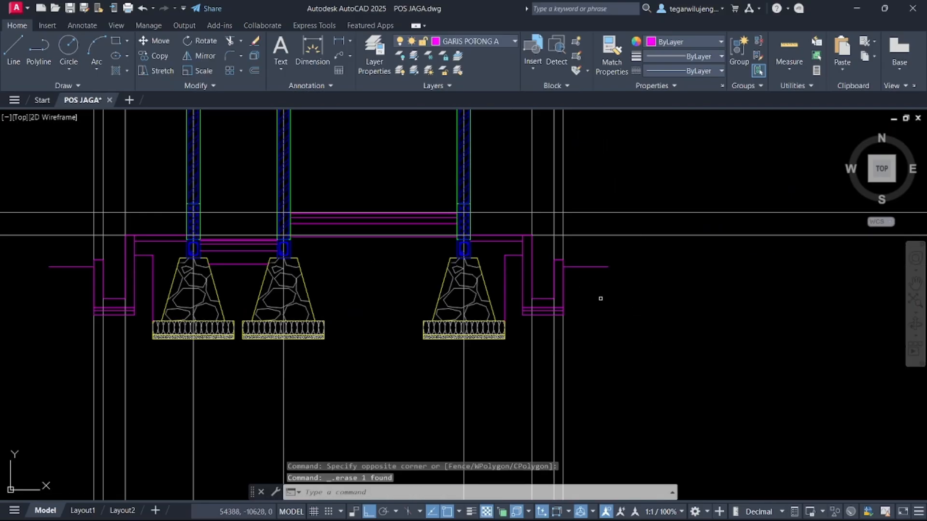
key("ctrl+z")
- Trace a polyline from the right foundation base's outer upper corner down, under the base and up its inner side to ground level
scroll(526, 265, "up", 4)
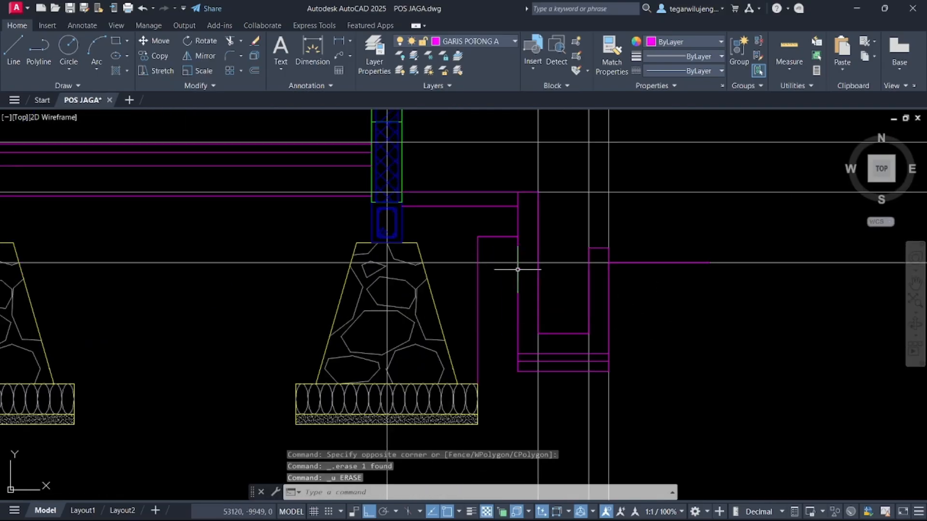
type("pl")
key("Return")
left_click(483, 372)
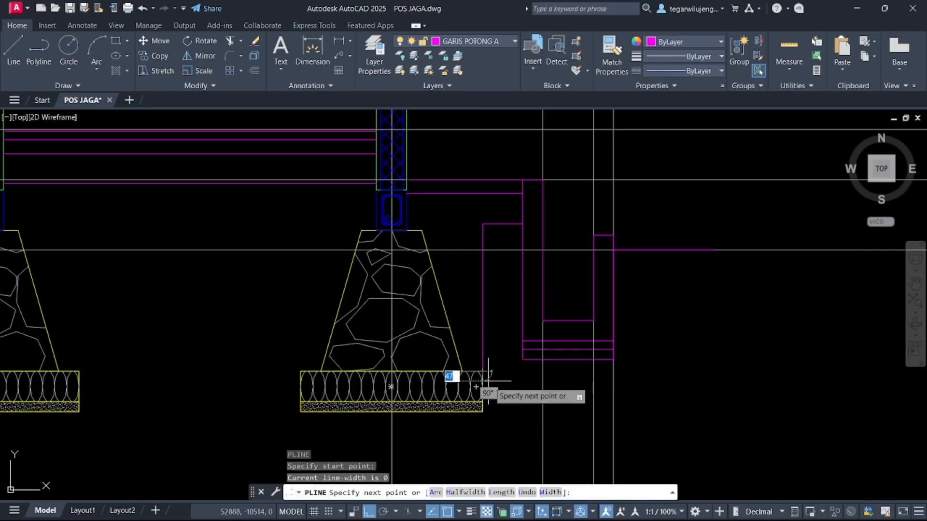
left_click(482, 412)
left_click(300, 412)
left_click(301, 250)
middle_click_drag(300, 250, 499, 226)
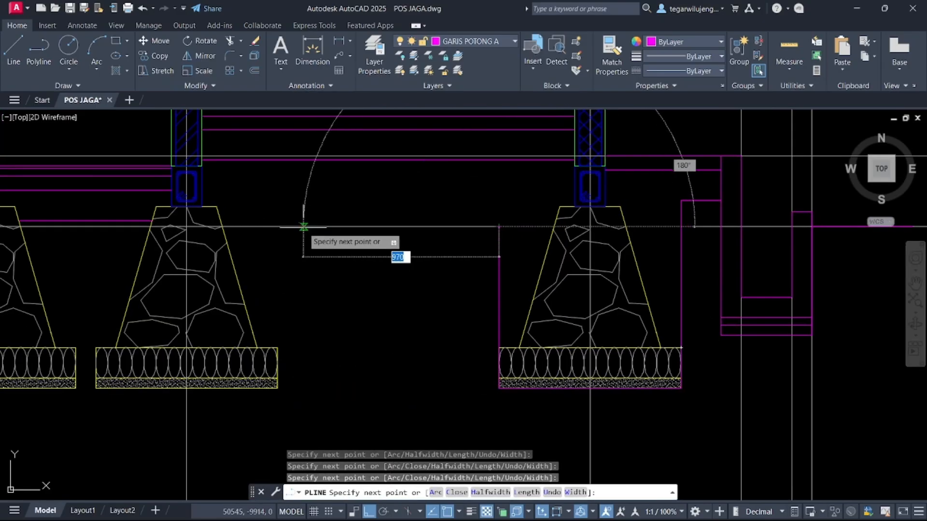
- Continue the polyline along ground level to the middle foundation, down and under the two left foundations, up to the left base's outer upper corner
left_click(277, 226)
left_click(277, 388)
middle_click_drag(159, 396, 519, 368)
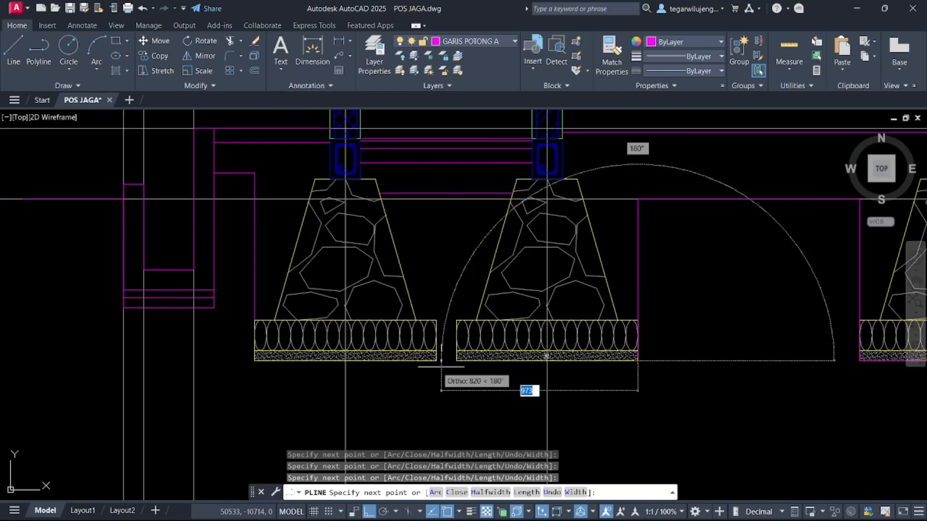
left_click(254, 361)
left_click(255, 321)
key("Escape")
- Select the left excavation line, the outline around the left drain and the traced polyline under the foundations
left_click(260, 293)
left_click(239, 287)
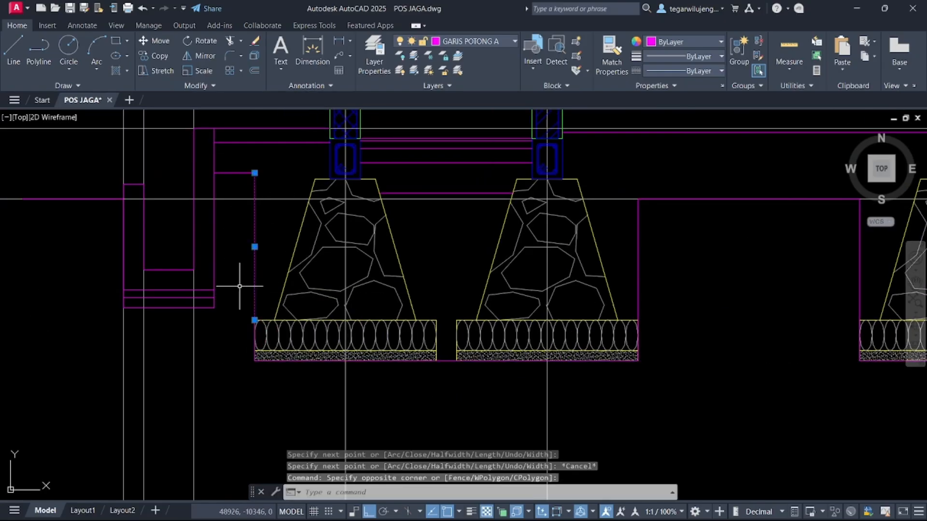
left_click(229, 174)
left_click(267, 364)
left_click(285, 411)
left_click(676, 242)
left_click(629, 232)
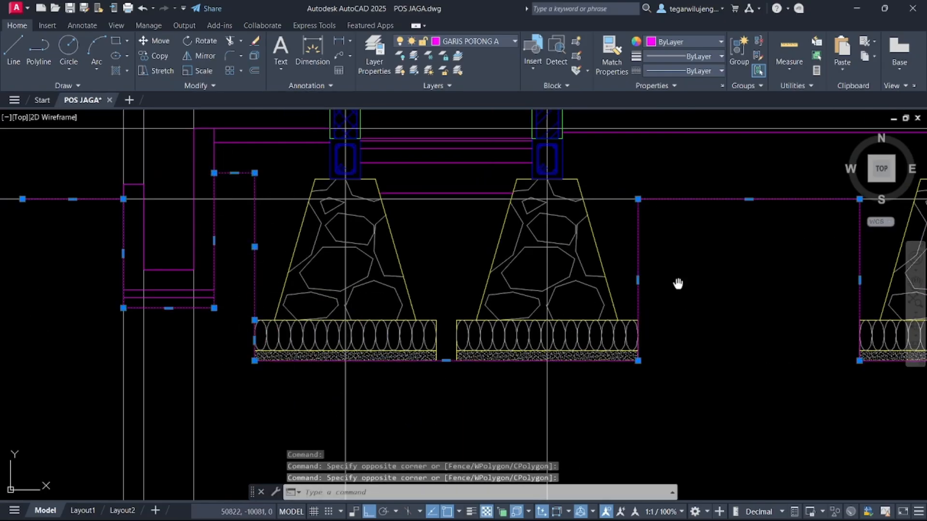
- Add the remaining outline segments around the right foundation and drain to the selection and join the whole excavation outline into one polyline
middle_click_drag(682, 285, 268, 257)
left_click(643, 245)
left_click(621, 233)
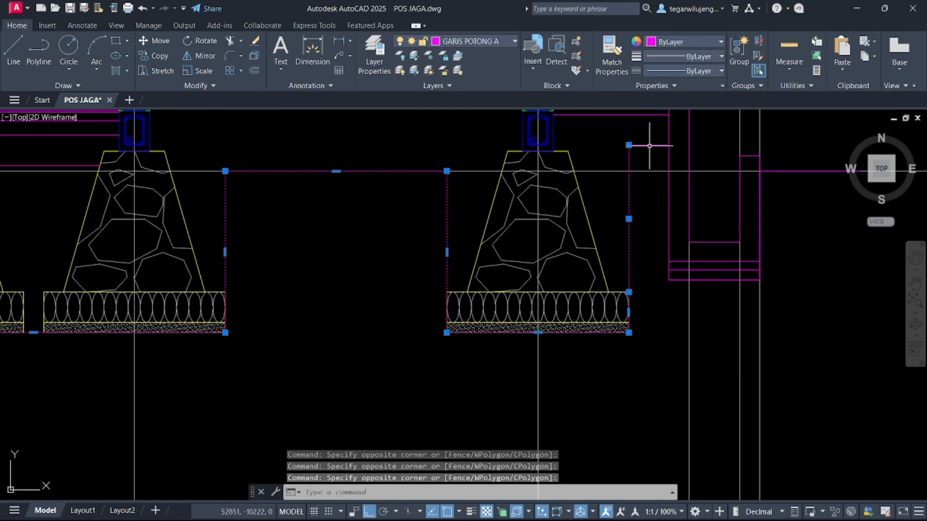
left_click(640, 160)
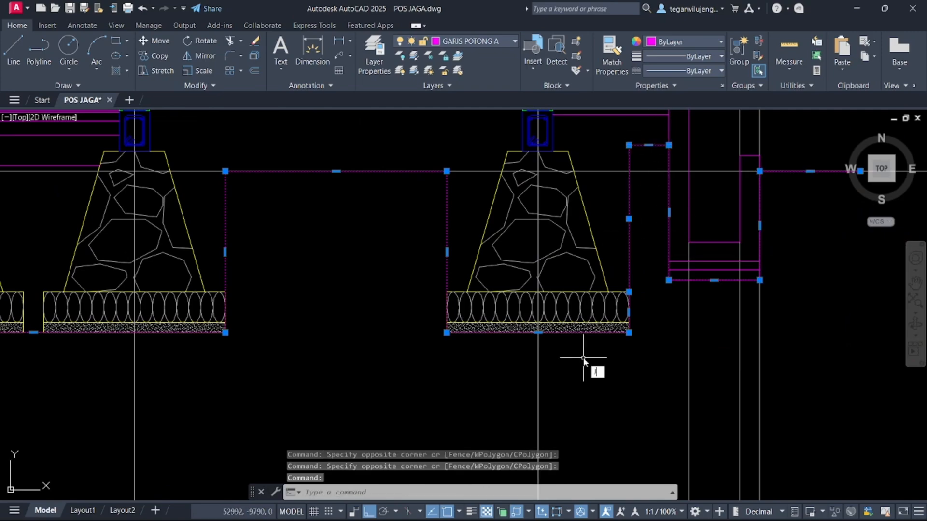
type("j")
key("Return")
- Offset the joined excavation outline 100 units outward, below the foundations and drains
left_click(639, 223)
left_click(615, 210)
scroll(619, 245, "down", 5)
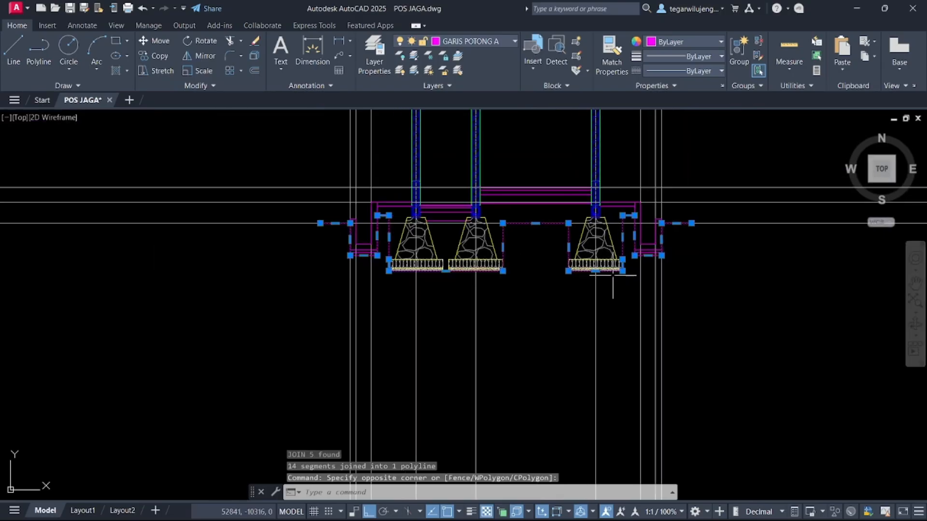
scroll(617, 227, "up", 5)
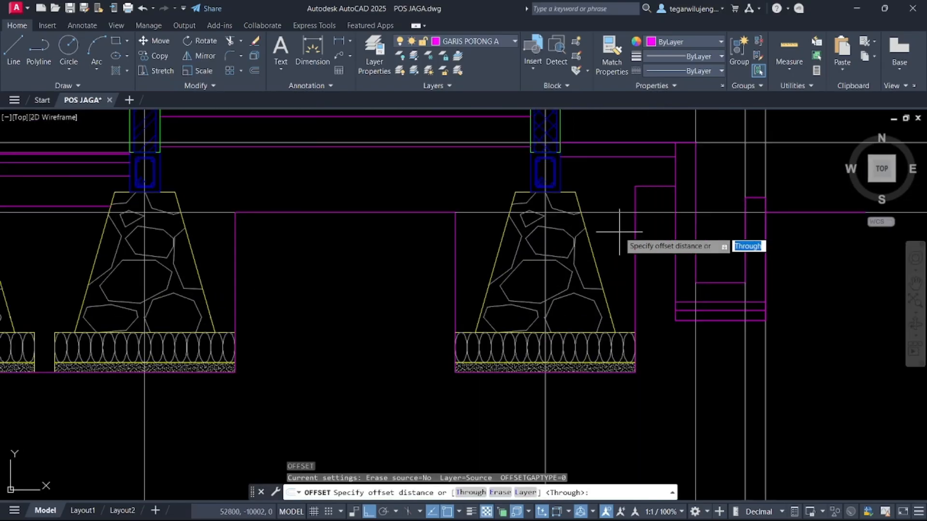
left_click(633, 235)
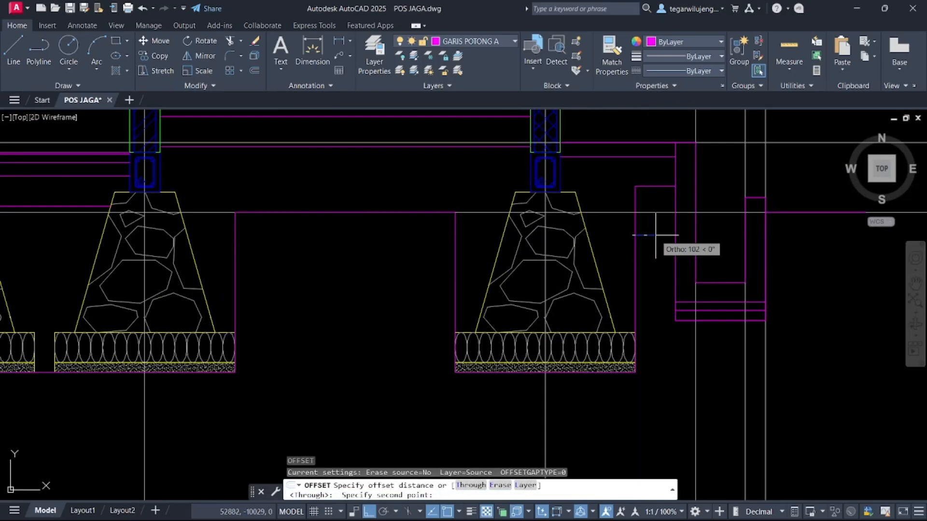
type("100")
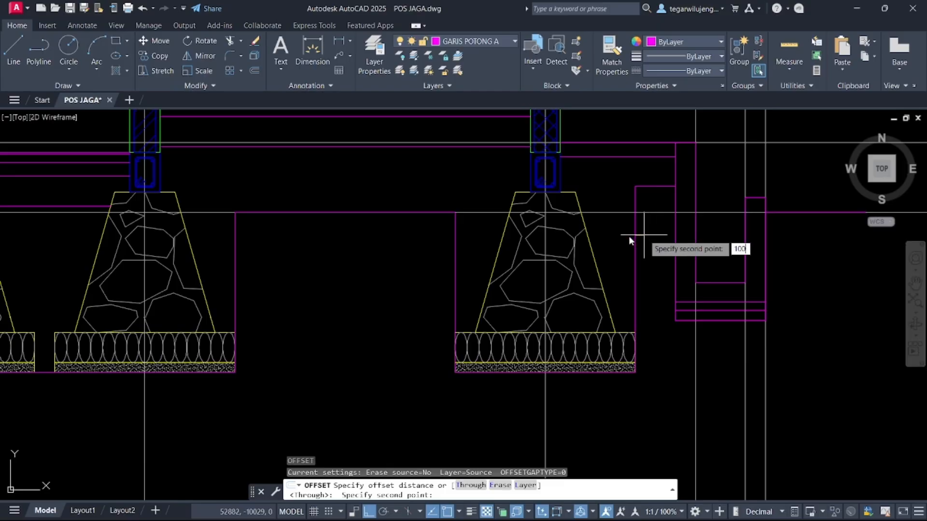
key("Return")
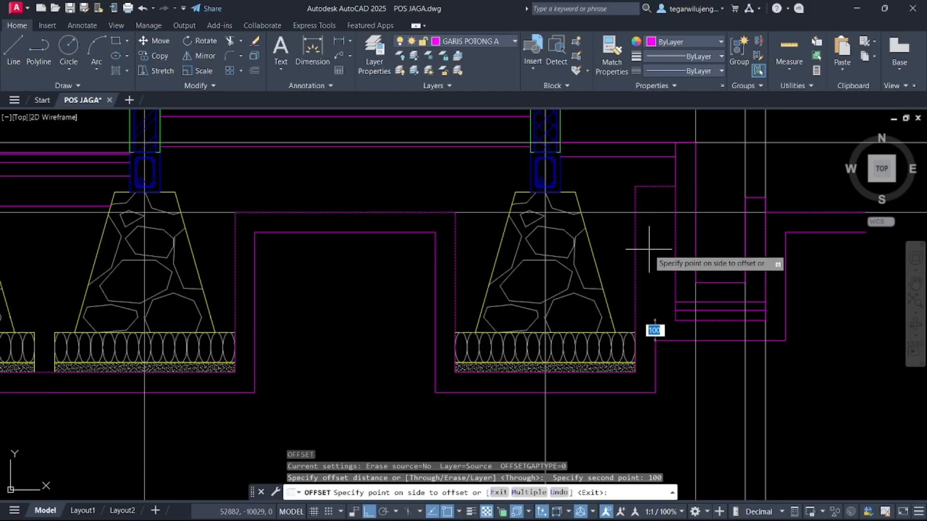
left_click(649, 249)
scroll(609, 270, "down", 5)
scroll(432, 289, "up", 4)
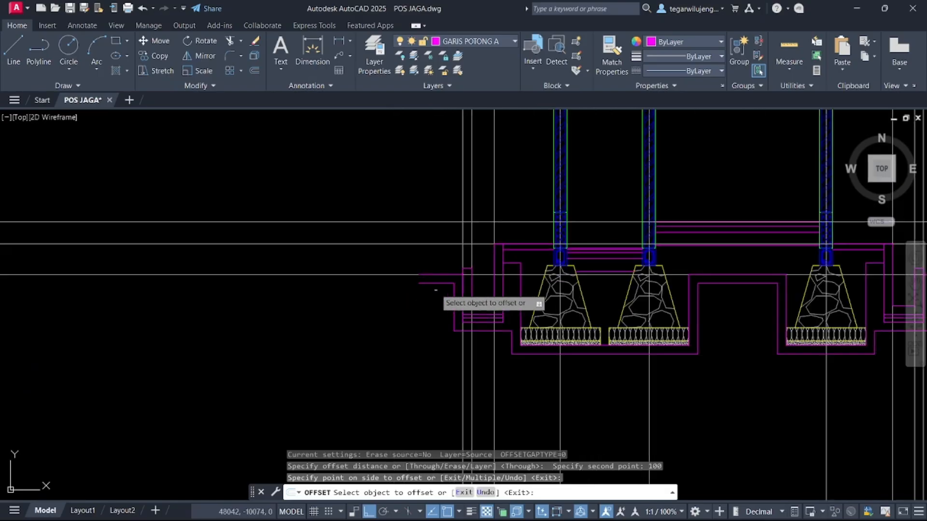
key("Escape")
- Erase the horizontal construction line running along the ground level
left_click(345, 267)
left_click(321, 254)
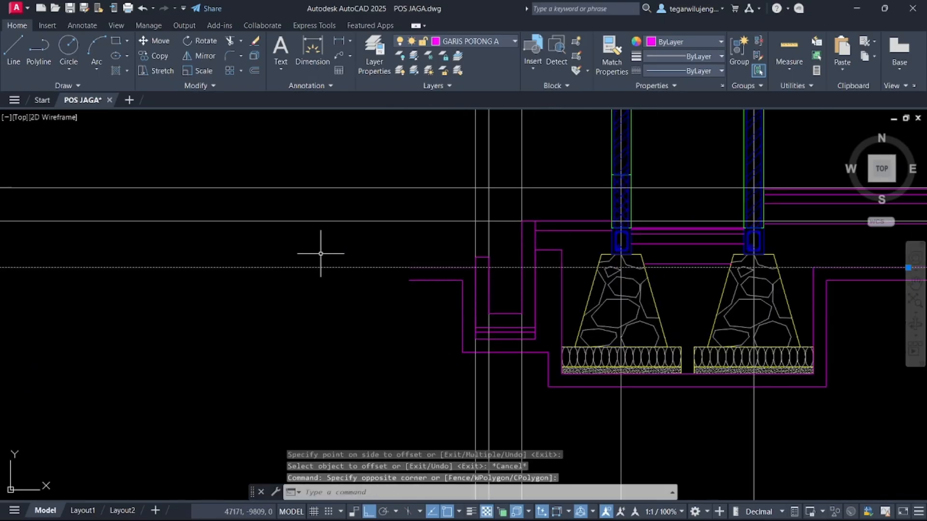
left_click(348, 345)
key("Delete")
- Draw short vertical lines closing the left and right ends of the strip between the excavation outline and its offset
type("l")
key("Return")
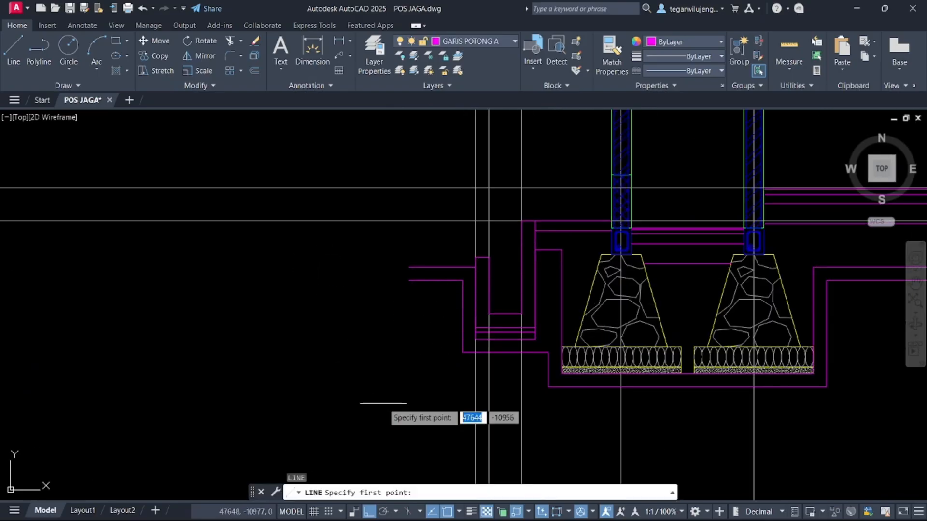
left_click(410, 267)
key("Return")
scroll(435, 265, "down", 4)
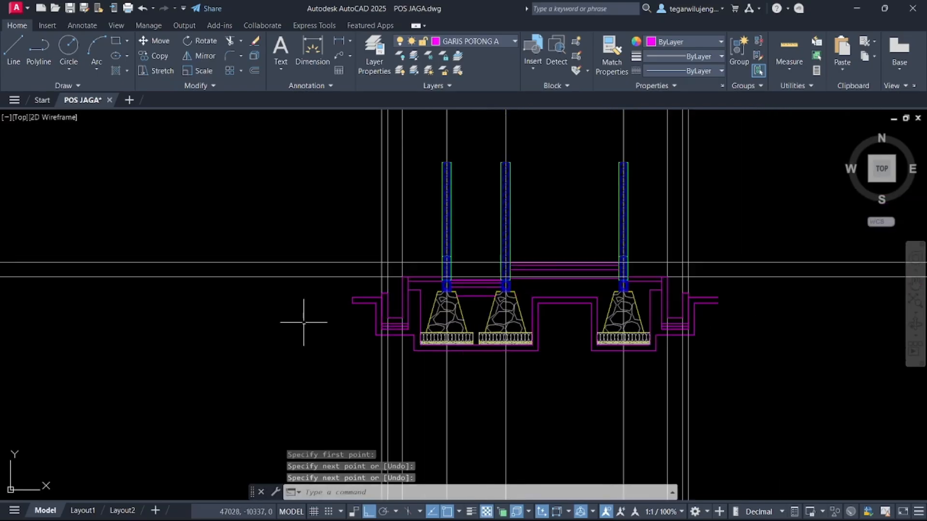
scroll(569, 258, "up", 5)
key("Return")
left_click(617, 255)
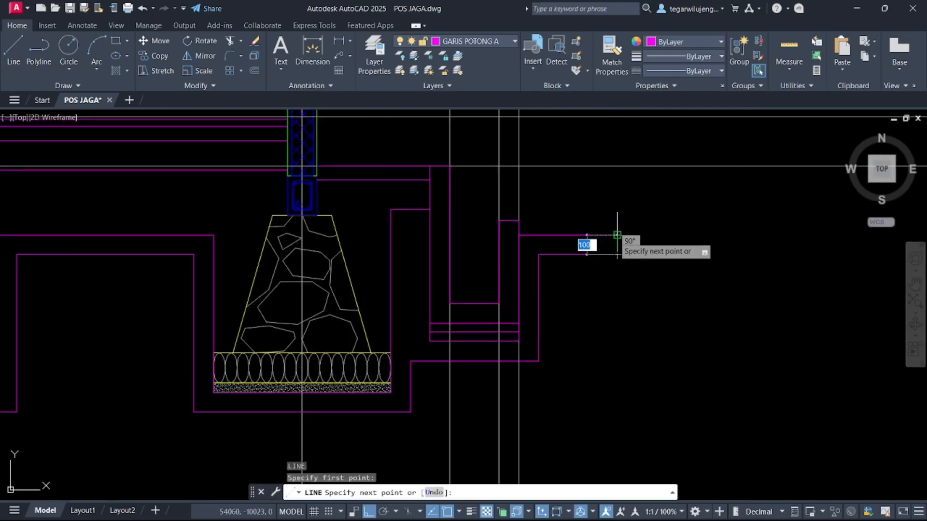
left_click(617, 236)
key("Return")
- Erase all vertical construction lines running below the drains and foundations on both sides of the section
scroll(583, 276, "down", 2)
left_click(582, 381)
key("Escape")
key("Escape")
left_click(544, 376)
left_click(498, 393)
middle_click_drag(498, 393, 489, 370)
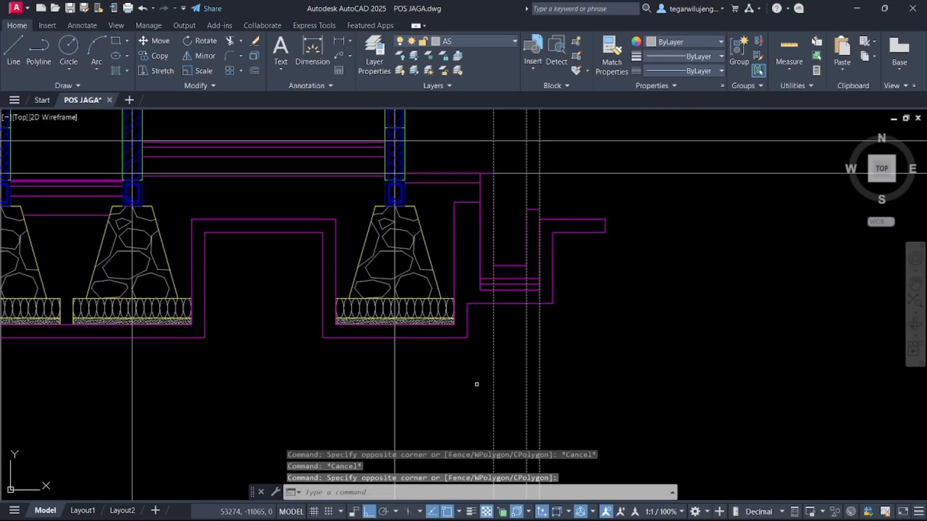
key("Delete")
scroll(724, 295, "down", 2)
left_click(538, 374)
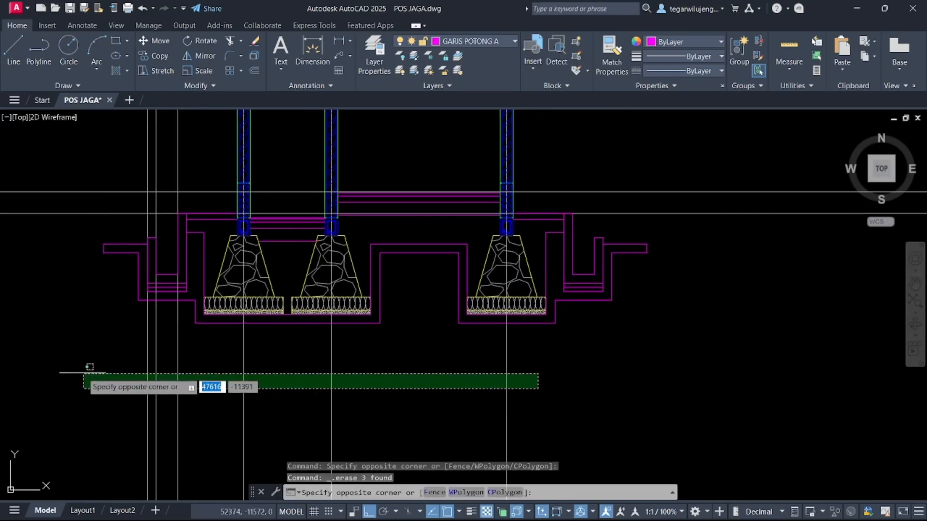
left_click(86, 373)
key("Delete")
middle_click_drag(124, 348, 231, 341)
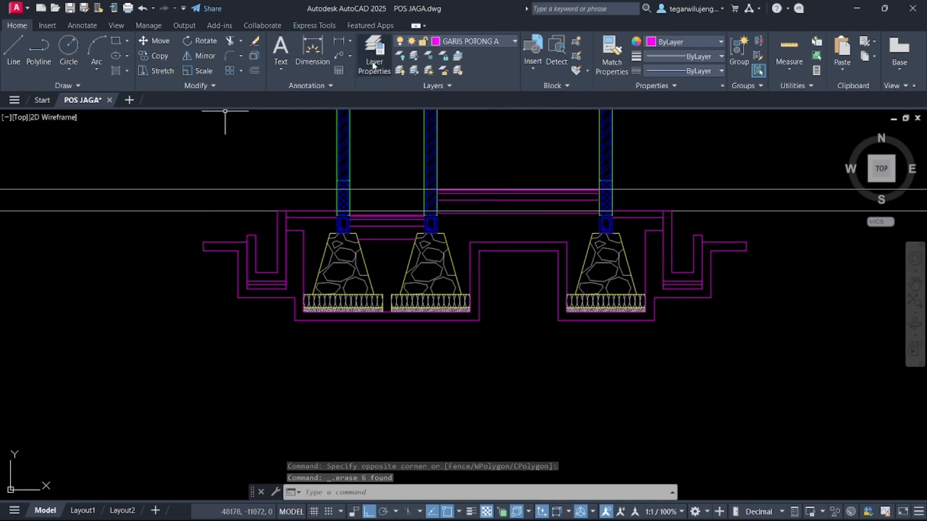
- Start a hatch and set the current layer to ARSIRAN
left_click(120, 71)
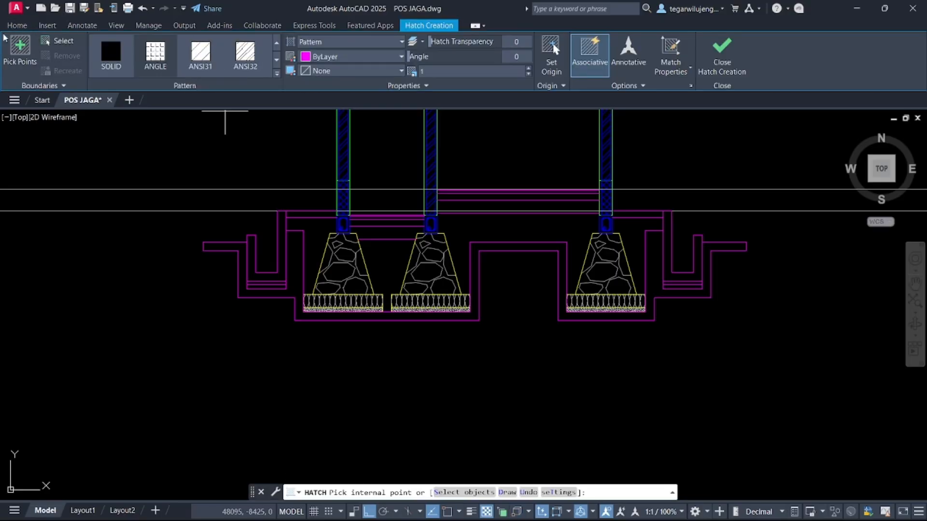
left_click(22, 27)
left_click(470, 41)
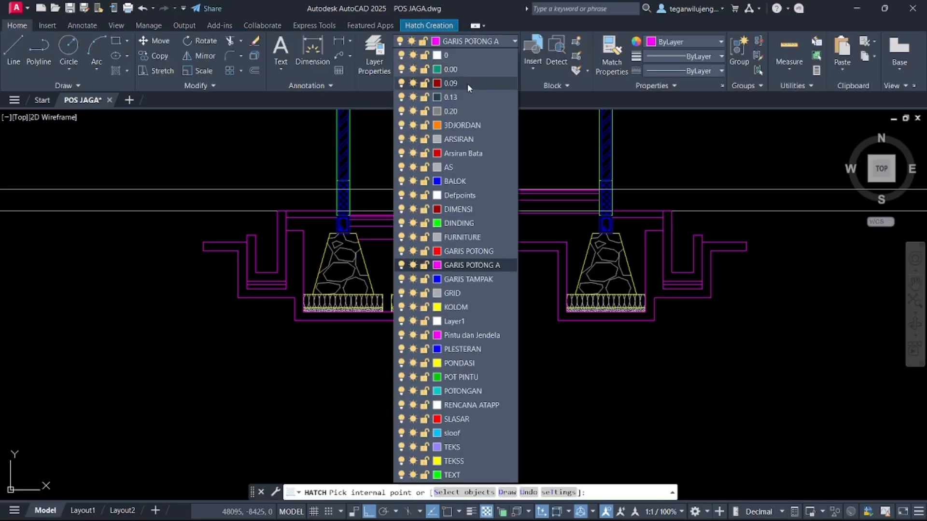
left_click(468, 81)
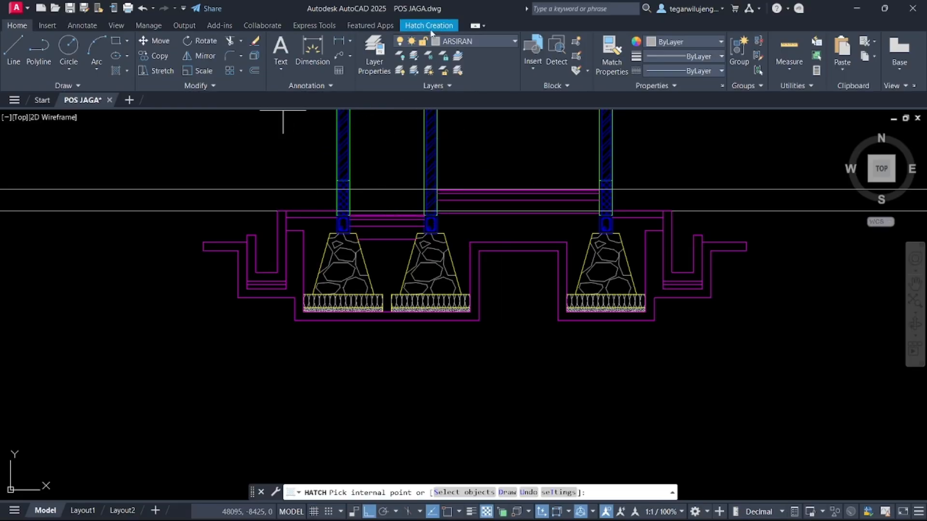
left_click(426, 27)
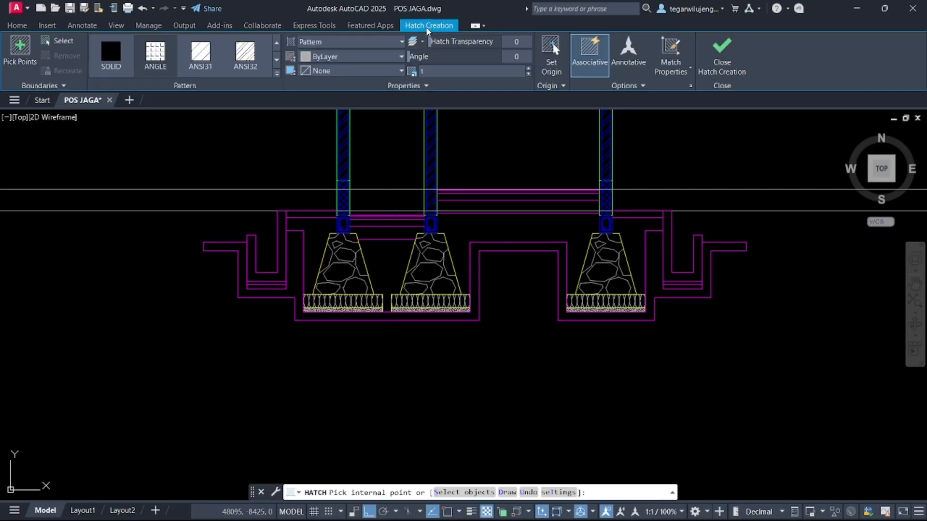
- Fill the closed strip below the excavation outline with the EARTH hatch pattern
left_click(276, 73)
scroll(222, 176, "down", 7)
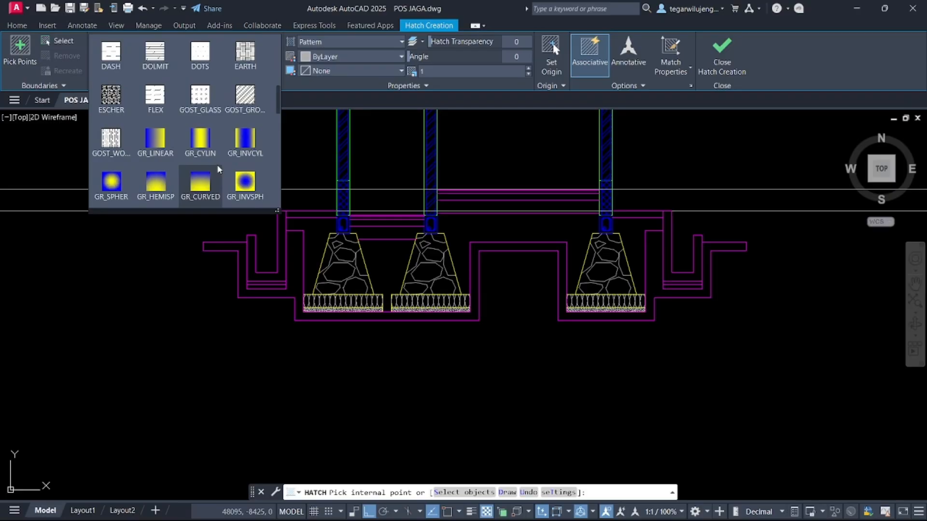
scroll(217, 169, "down", 5)
scroll(250, 103, "up", 7)
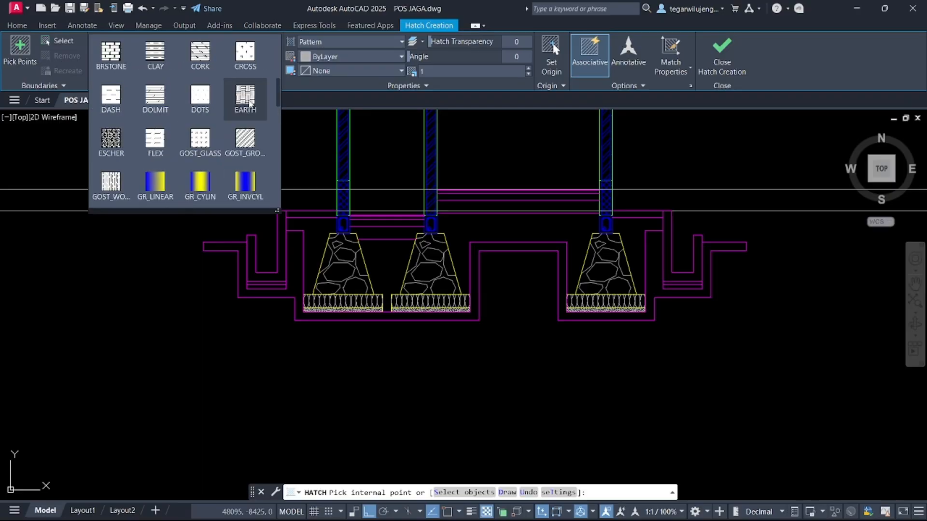
left_click(249, 103)
left_click(297, 272)
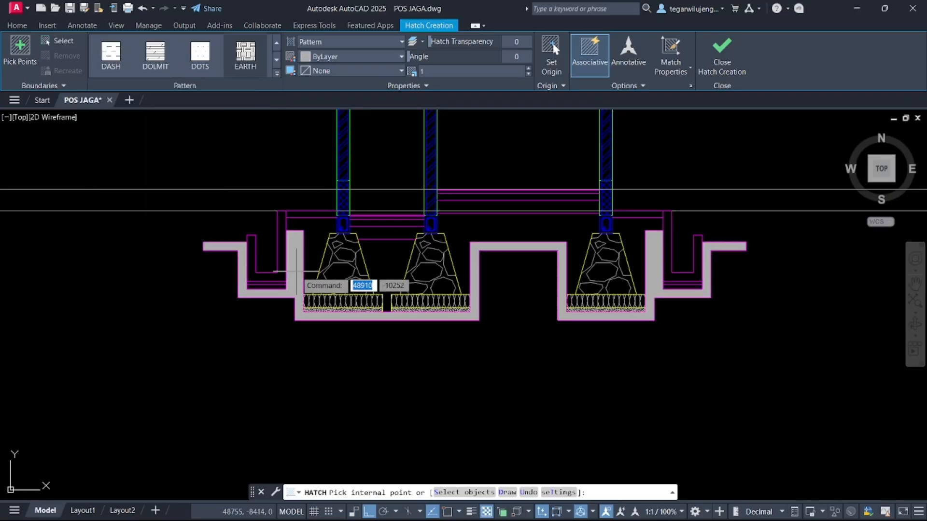
left_click(296, 271)
- Set the earth hatch to scale 25 and angle 45, and finish the hatch
left_click(455, 72)
type("50")
key("Return")
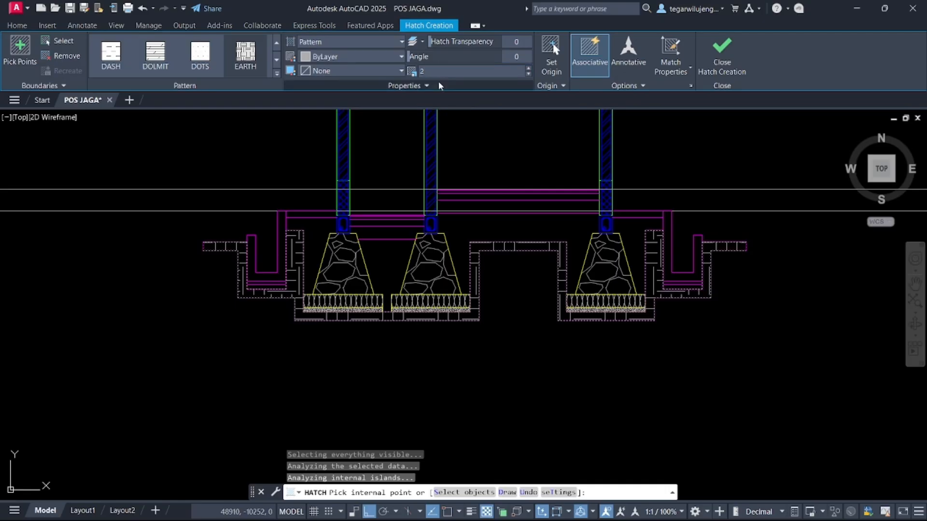
key("Return")
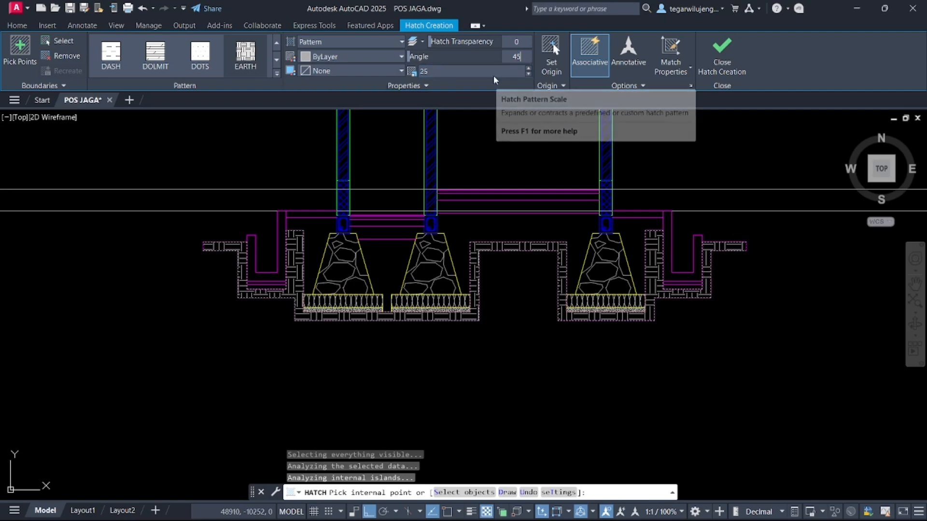
type("45")
key("Return")
scroll(500, 238, "up", 5)
scroll(500, 253, "down", 8)
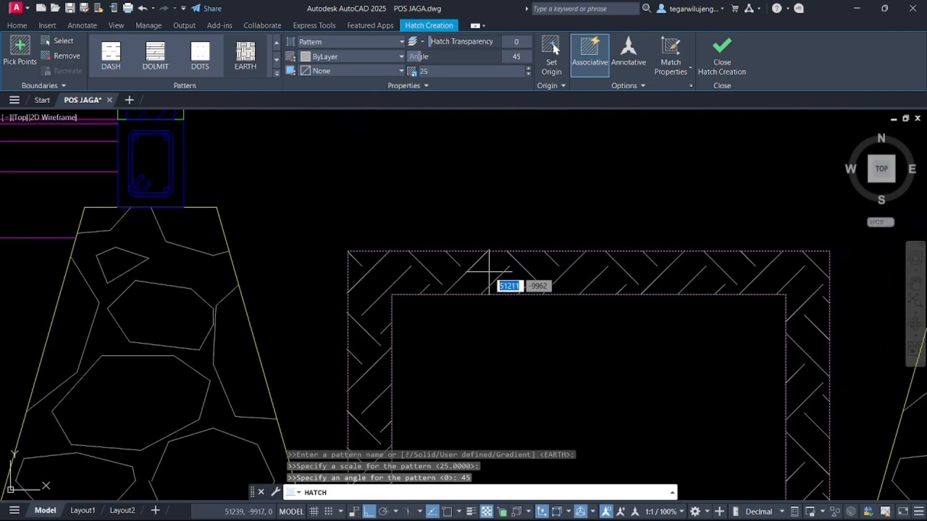
middle_click_drag(512, 340, 480, 280)
key("Escape")
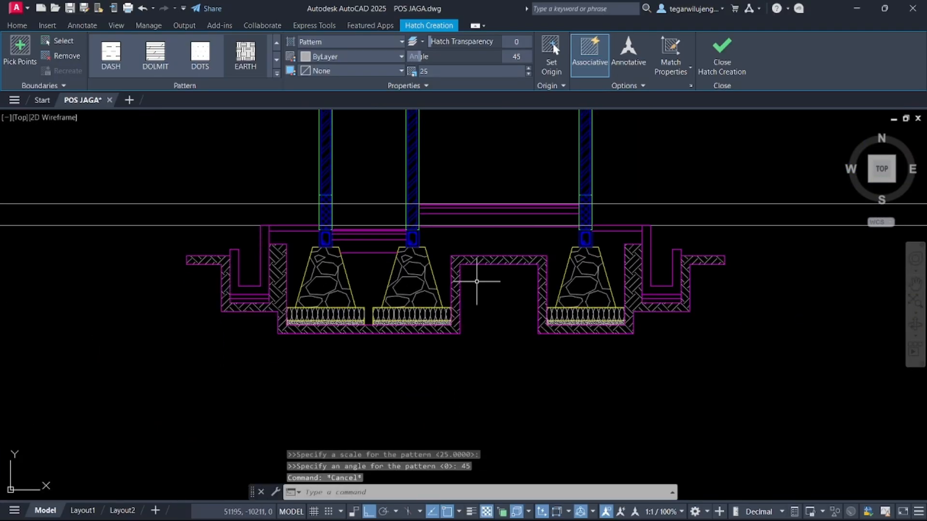
- Erase the offset outline along the outer edge of the earth hatch
left_click(459, 274)
key("Delete")
middle_click_drag(499, 318, 550, 328)
scroll(550, 328, "up", 2)
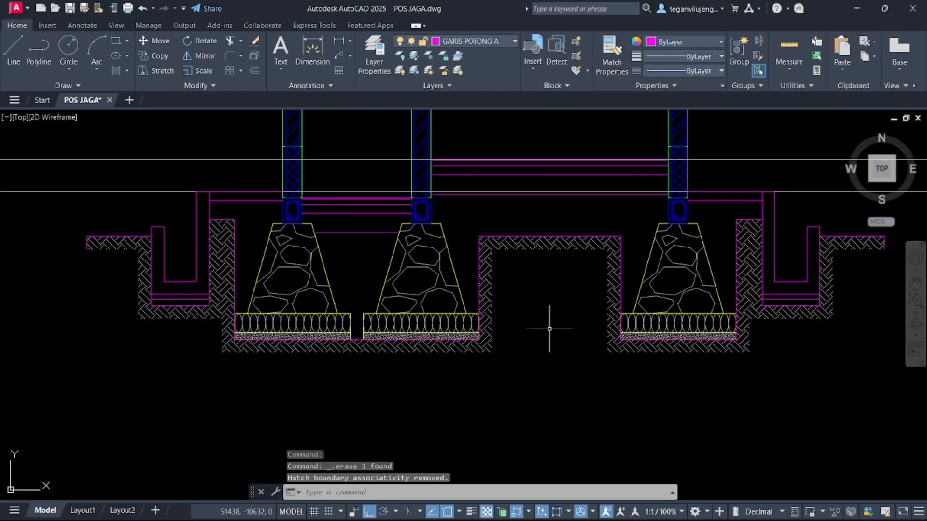
scroll(550, 329, "down", 2)
scroll(255, 287, "up", 3)
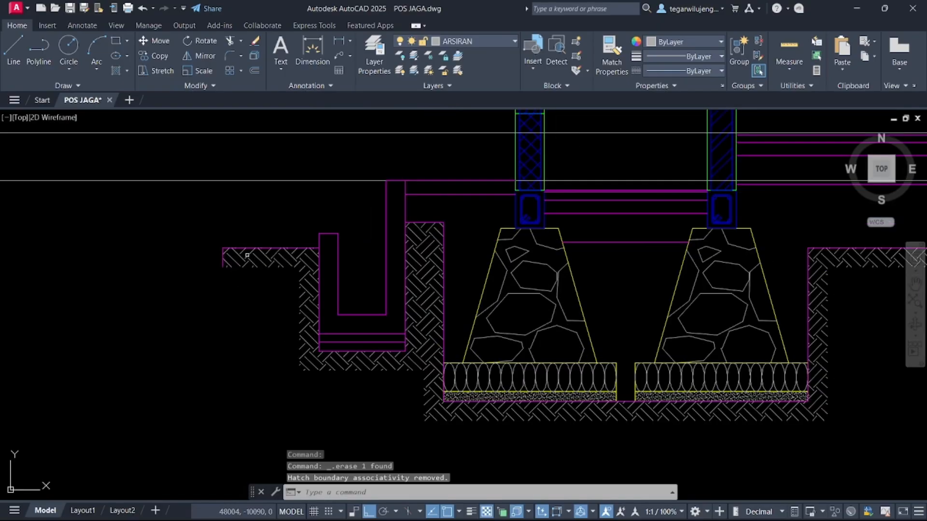
- Erase the short vertical closing lines at the left and right ends of the earth hatch
left_click(223, 259)
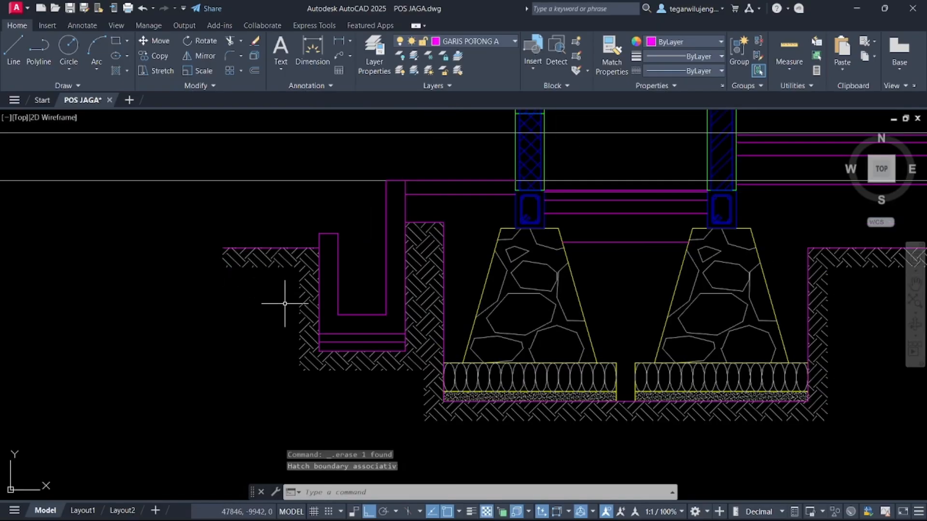
key("Delete")
scroll(68, 271, "down", 3)
scroll(574, 258, "up", 3)
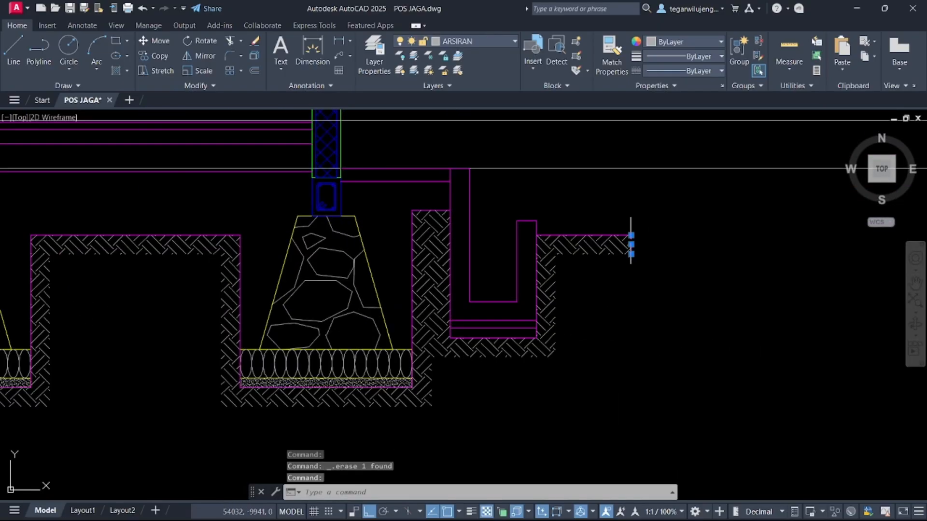
scroll(621, 275, "down", 2)
scroll(528, 265, "up", 4)
scroll(589, 368, "down", 4)
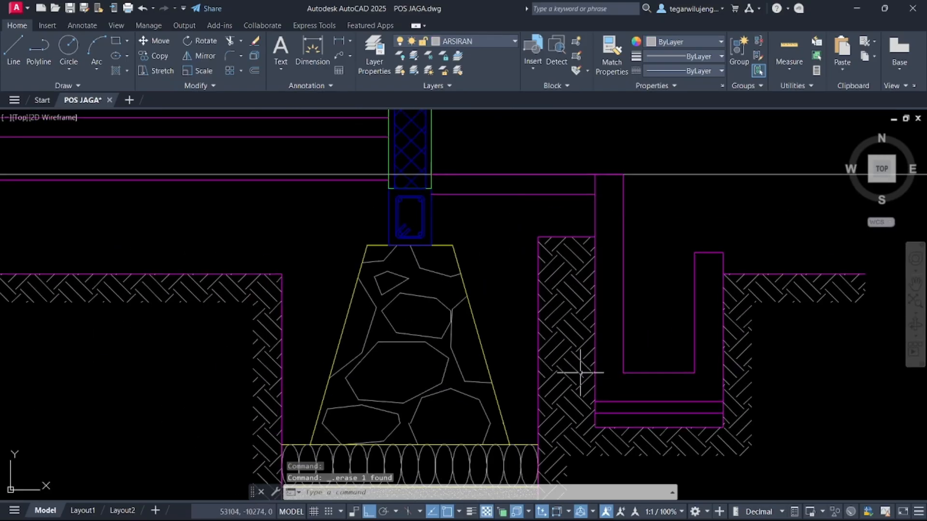
- Erase the two remaining horizontal construction lines at the floor levels
left_click(770, 304)
left_click(699, 214)
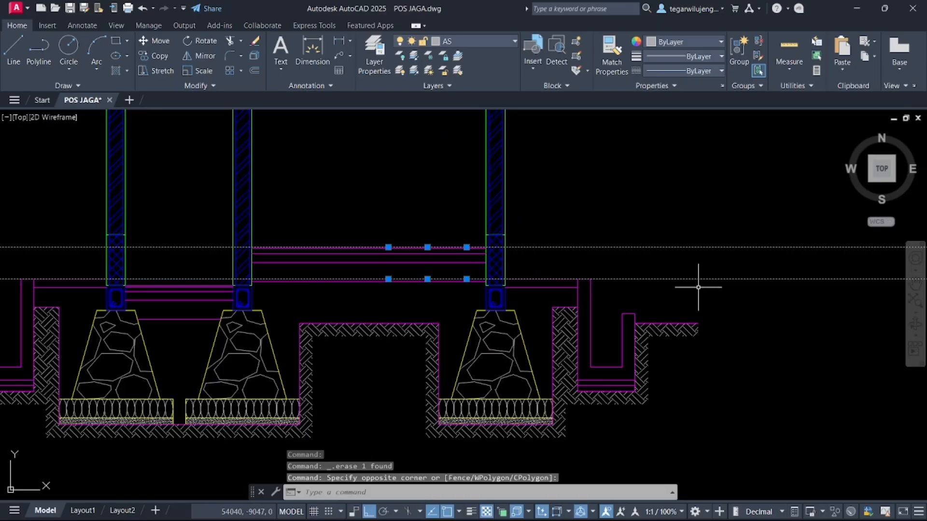
key("Delete")
- Fill the thin finish strips on top of the raised floor and the lower floor with the SOLID hatch
left_click(117, 72)
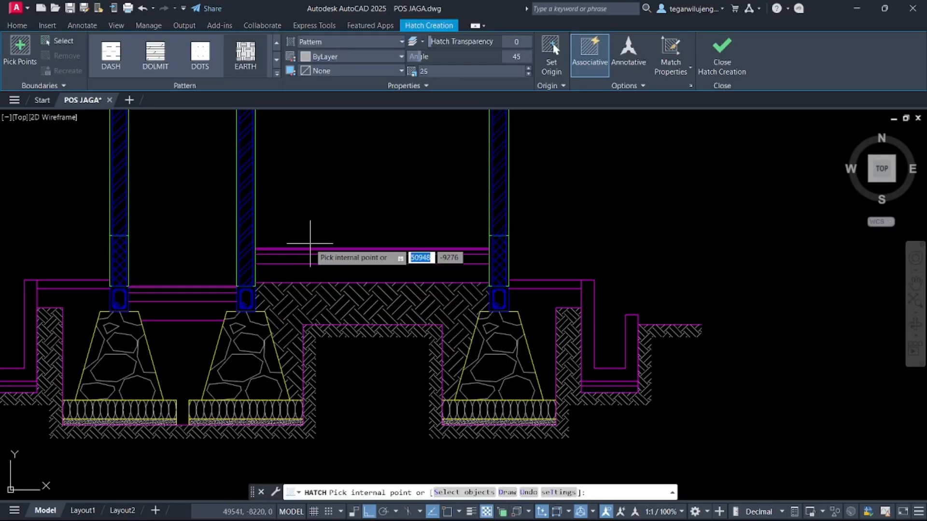
scroll(310, 244, "up", 5)
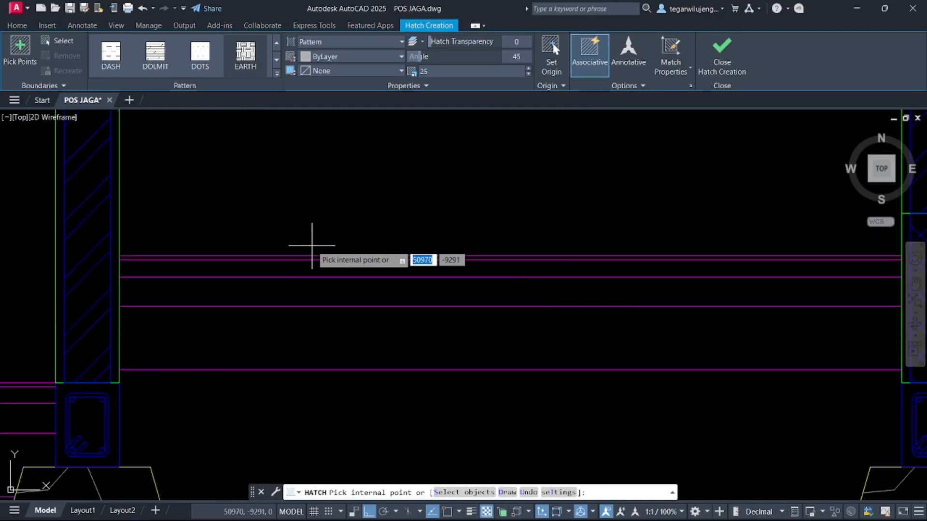
left_click(277, 73)
scroll(170, 109, "up", 3)
left_click(110, 51)
left_click(205, 269)
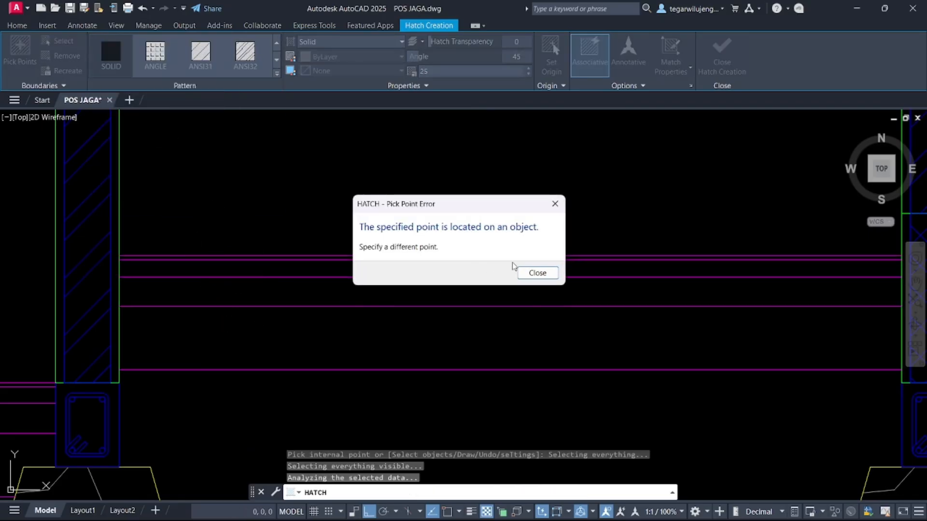
left_click(534, 274)
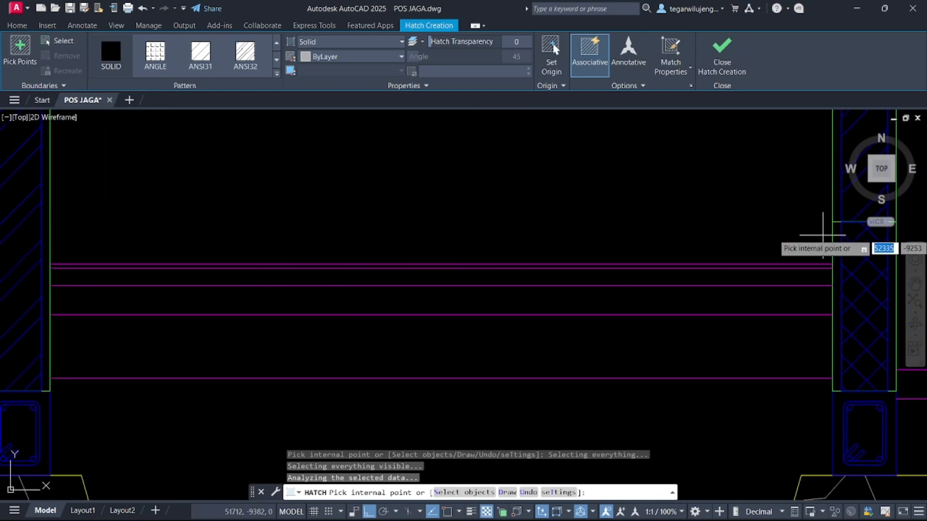
left_click(146, 266)
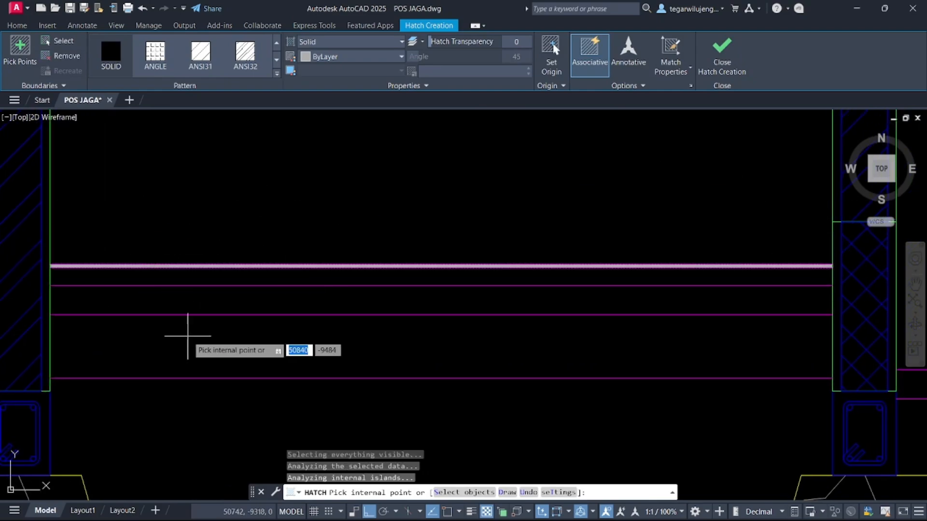
middle_click_drag(181, 340, 618, 282)
left_click(212, 334)
left_click(723, 55)
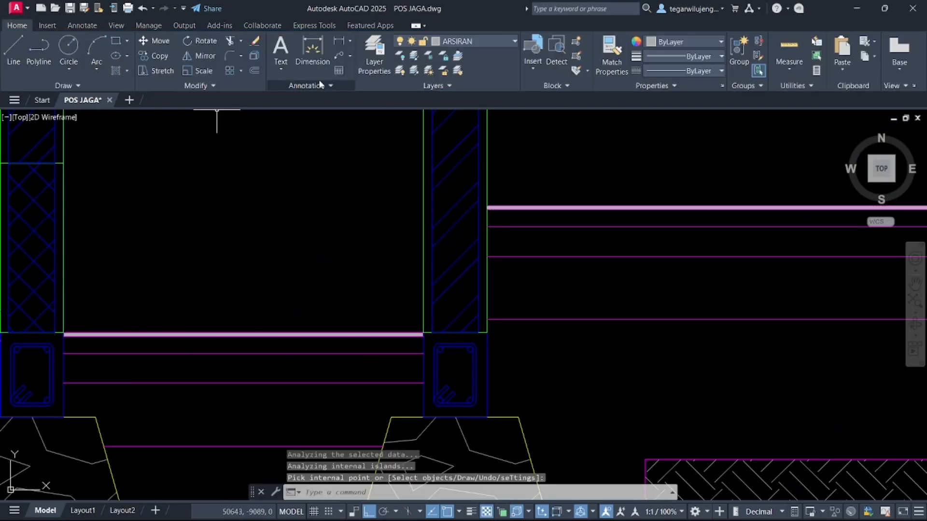
- Begin a new hatch with the AR-CONC pattern in the layer directly below the lower floor's solid finish strip
left_click(116, 71)
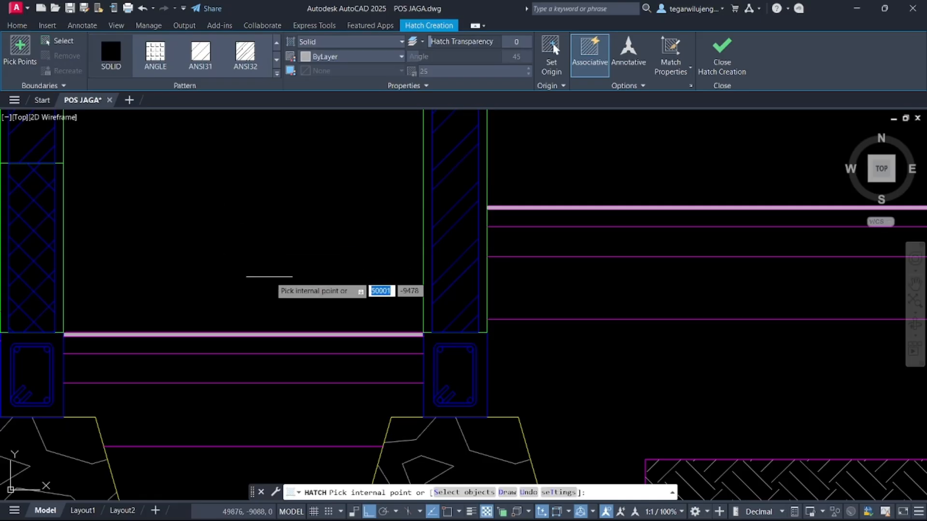
scroll(262, 304, "down", 5)
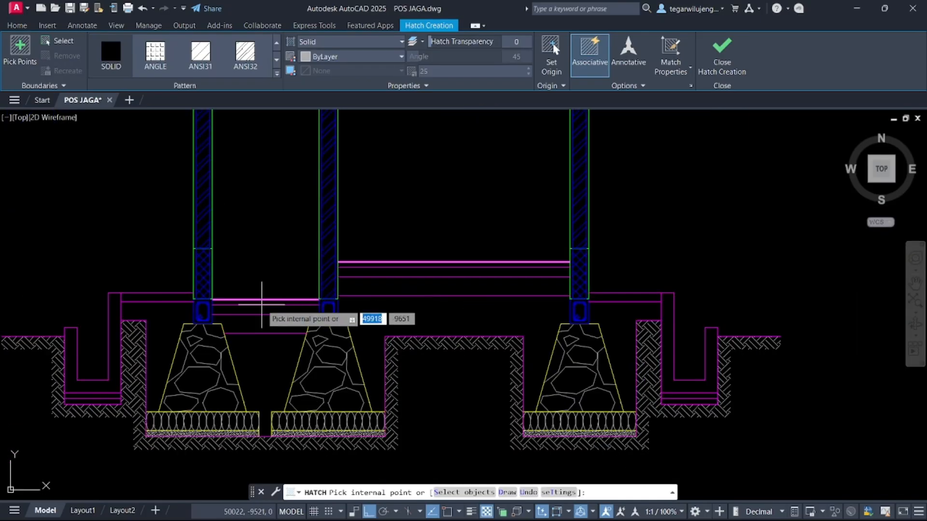
left_click(276, 73)
scroll(226, 130, "down", 2)
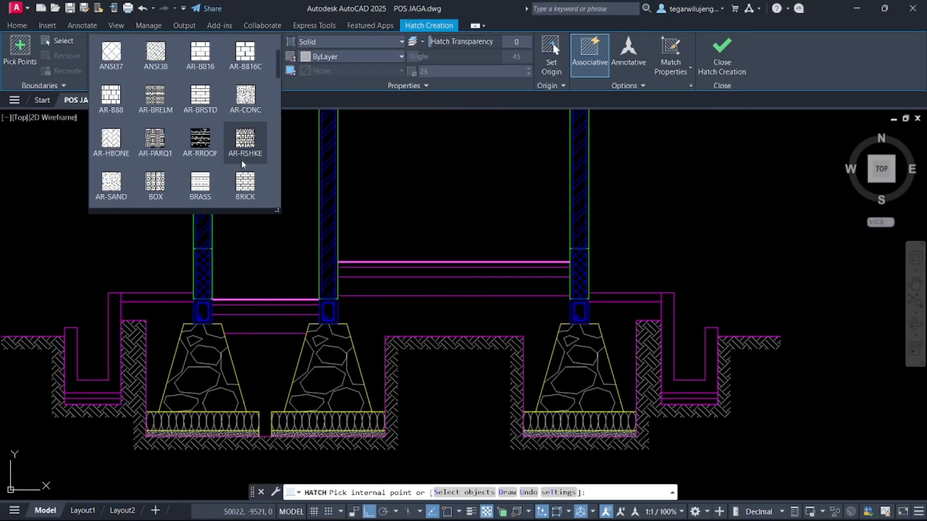
scroll(242, 165, "down", 3)
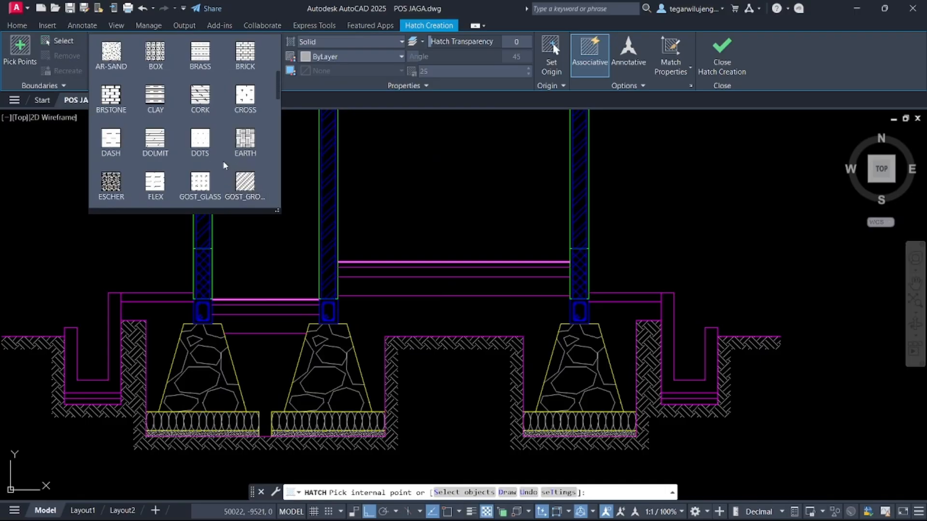
scroll(198, 132, "up", 2)
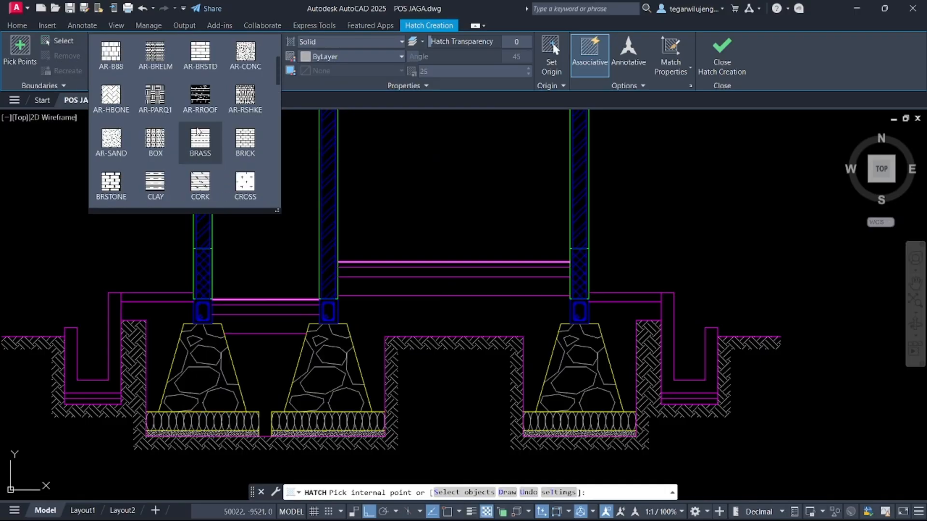
scroll(123, 92, "up", 2)
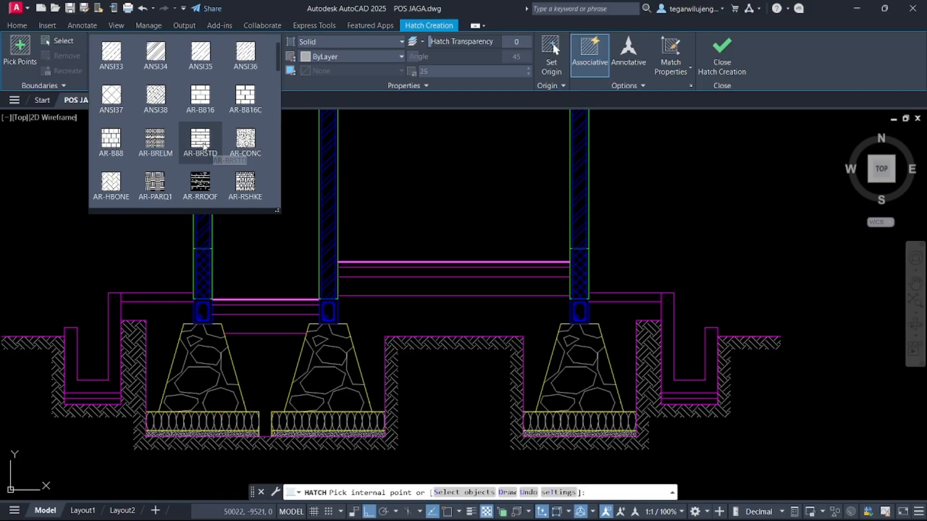
scroll(204, 146, "down", 1)
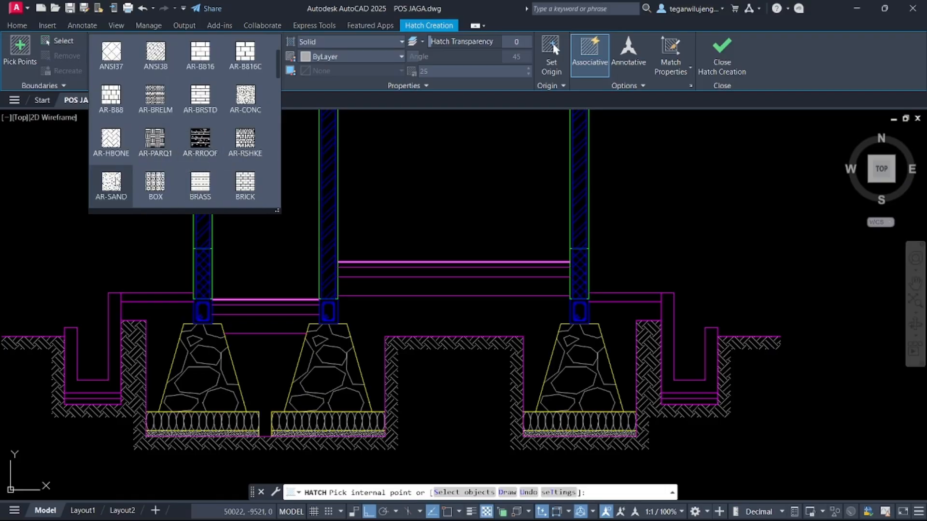
left_click(249, 109)
scroll(256, 309, "up", 5)
left_click(252, 307)
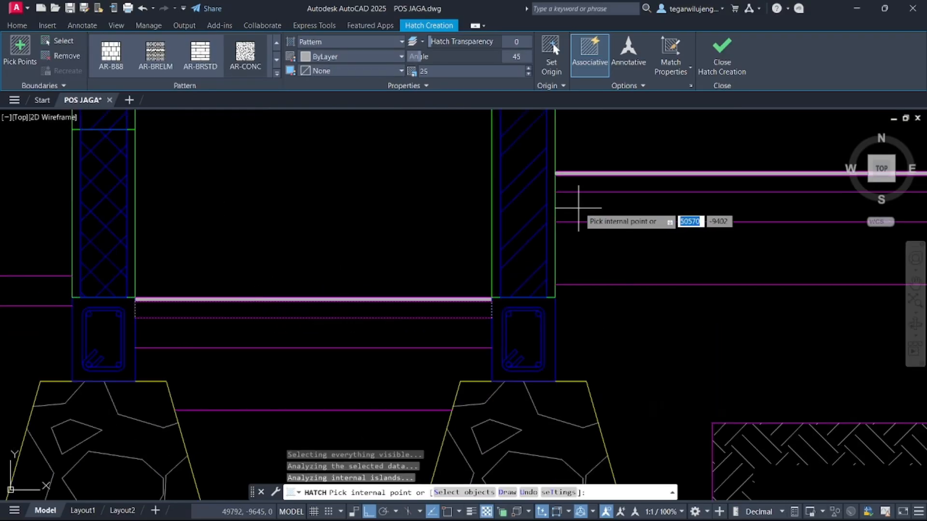
- Set the hatch scale to 0.1 and complete the AR-CONC hatching in both floors and the upper layer under the drains
scroll(556, 188, "down", 4)
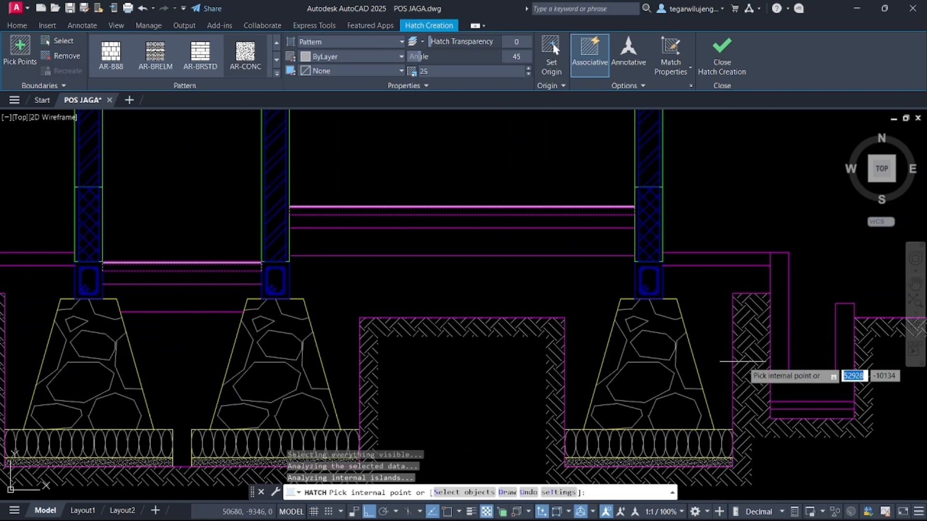
type("0")
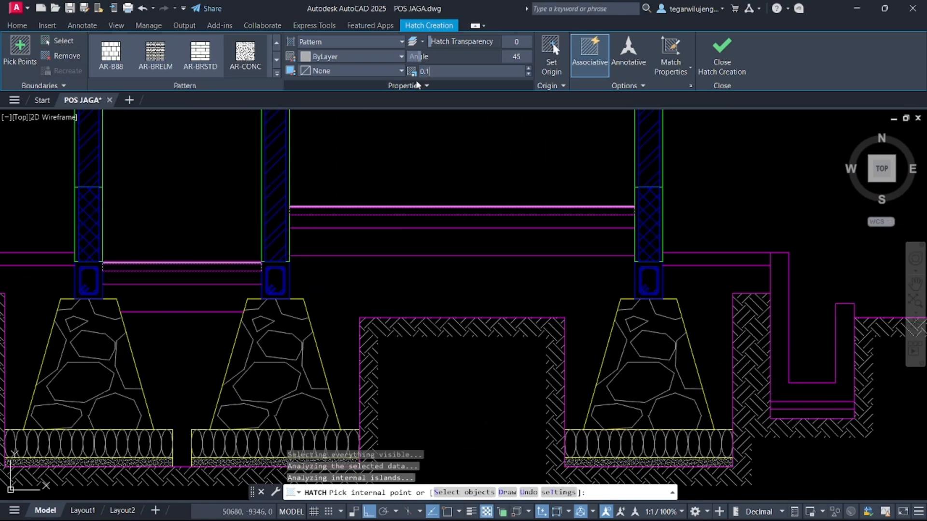
type(".1")
key("Return")
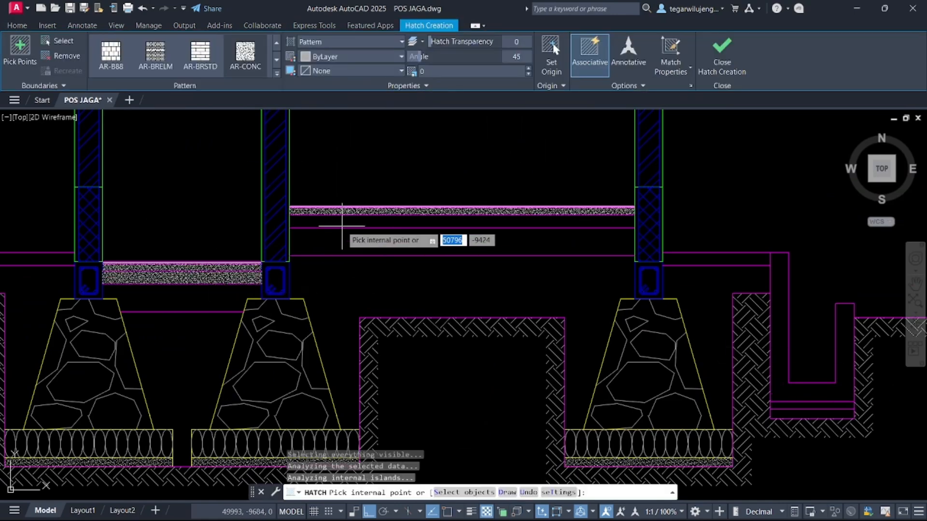
middle_click_drag(807, 414, 374, 381)
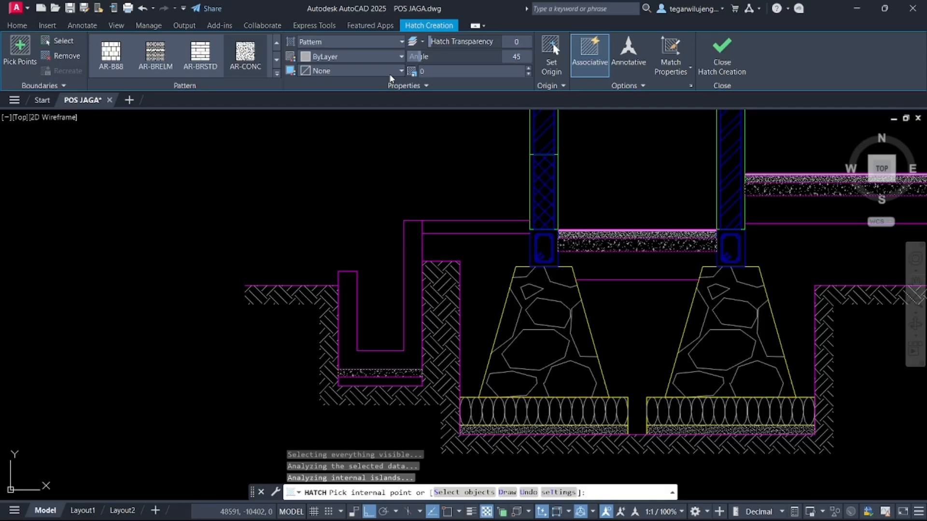
left_click(722, 50)
- Hatch the bottom layers of both floors and the lowest layer under both drains with the AR-SAND pattern
middle_click_drag(539, 203, 412, 190)
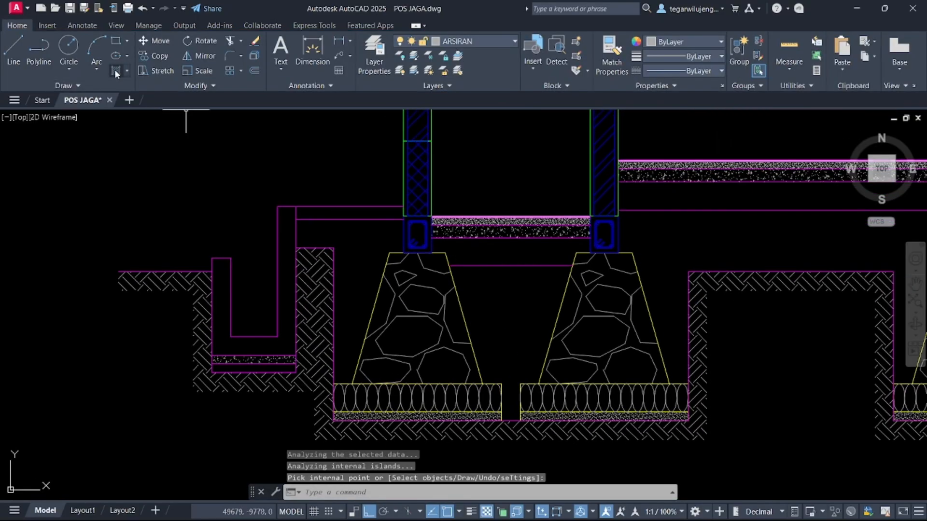
left_click(114, 72)
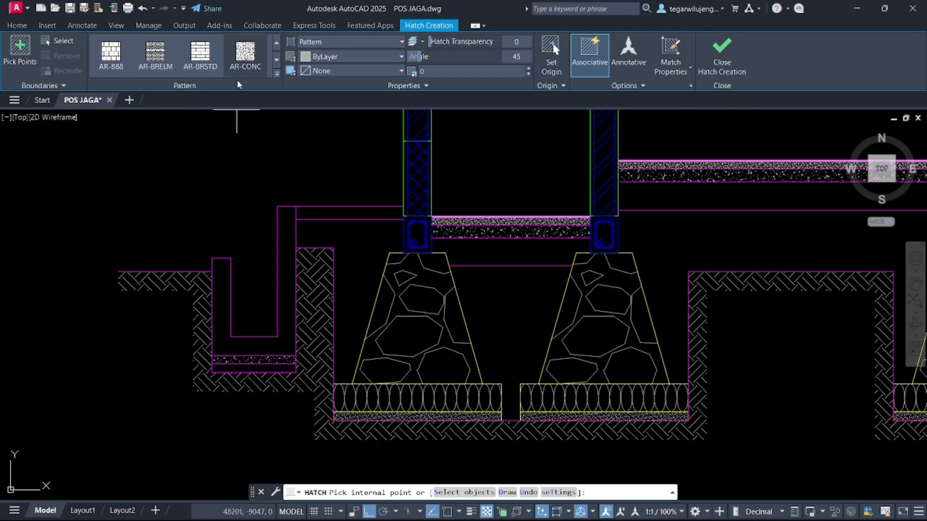
scroll(251, 73, "down", 1)
scroll(126, 62, "down", 1)
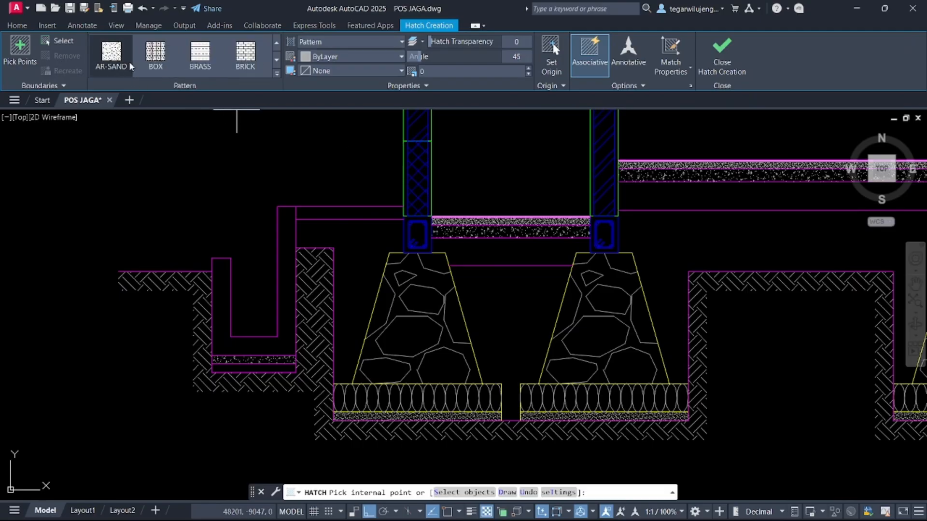
left_click(119, 62)
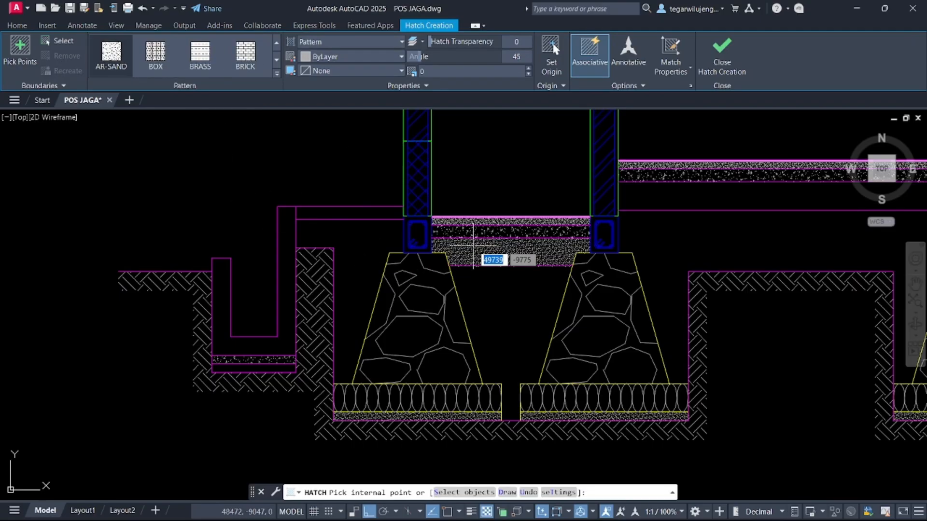
left_click(473, 246)
left_click(668, 195)
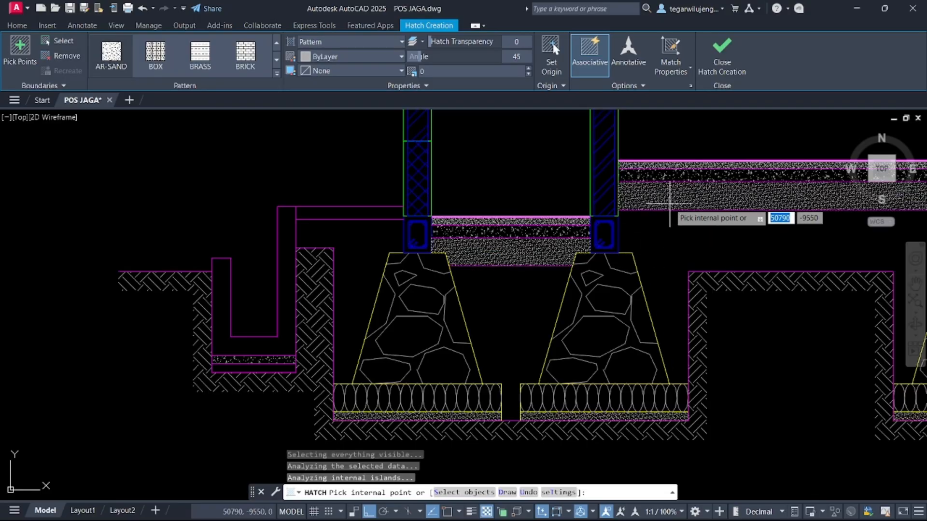
left_click(270, 365)
middle_click_drag(478, 332, 12, 279)
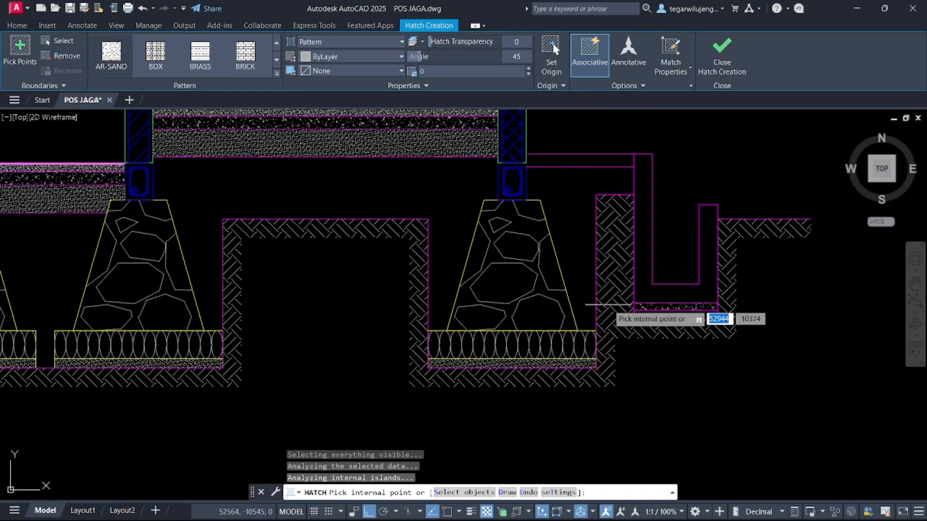
left_click(647, 318)
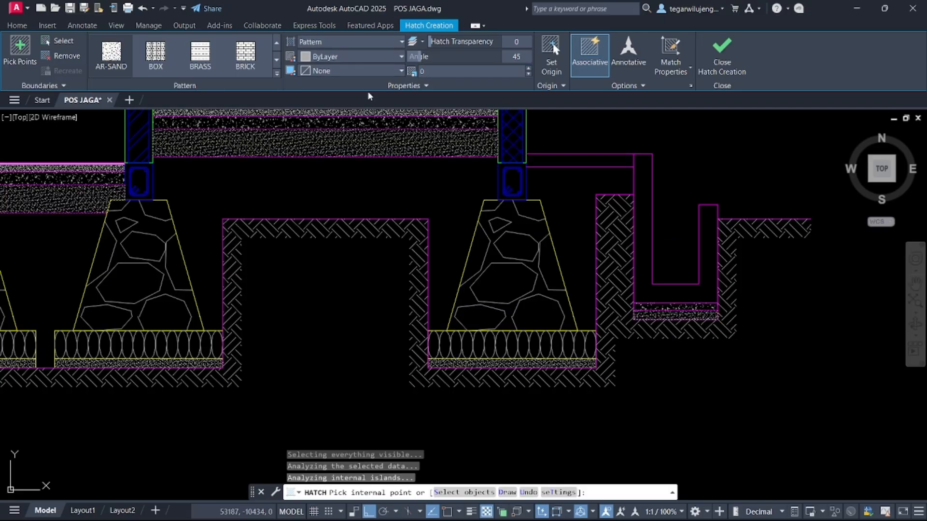
- Set the AR-SAND hatch scale to 0.5 and finish the hatch
scroll(386, 164, "up", 2)
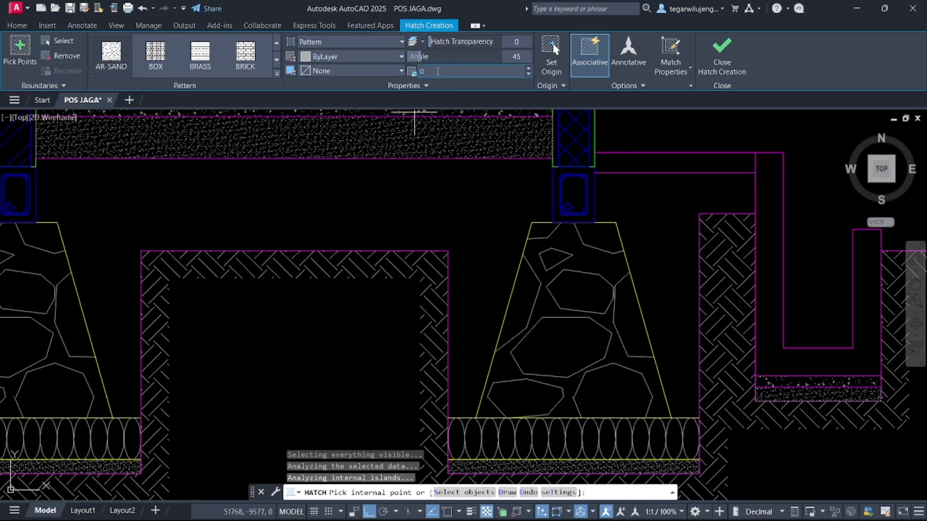
type("0.5")
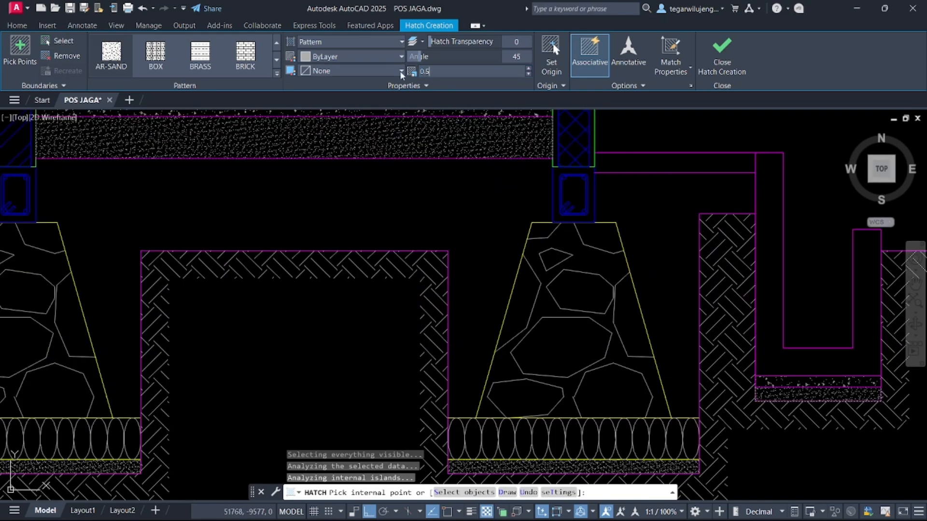
key("Return")
scroll(460, 215, "down", 4)
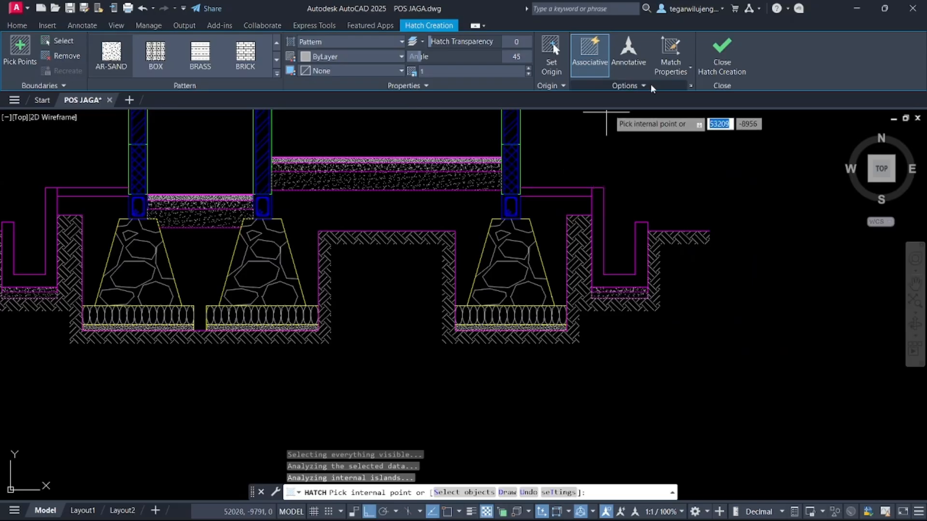
left_click(722, 53)
- Edit the AR-CONC hatch in the raised floor's middle layer, trying scales of 0.5 and 0.4
scroll(428, 205, "up", 4)
scroll(427, 204, "up", 2)
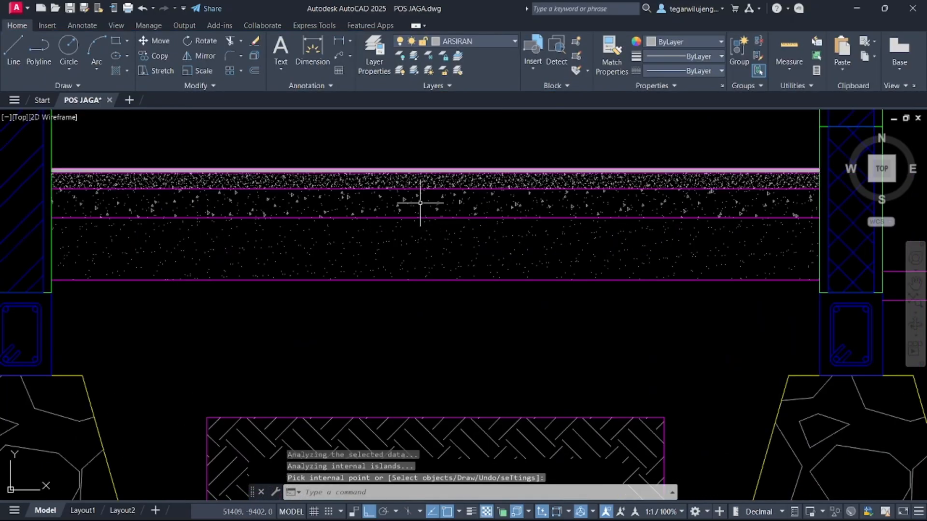
left_click(408, 188)
left_click(406, 189)
key("Escape")
left_click(360, 197)
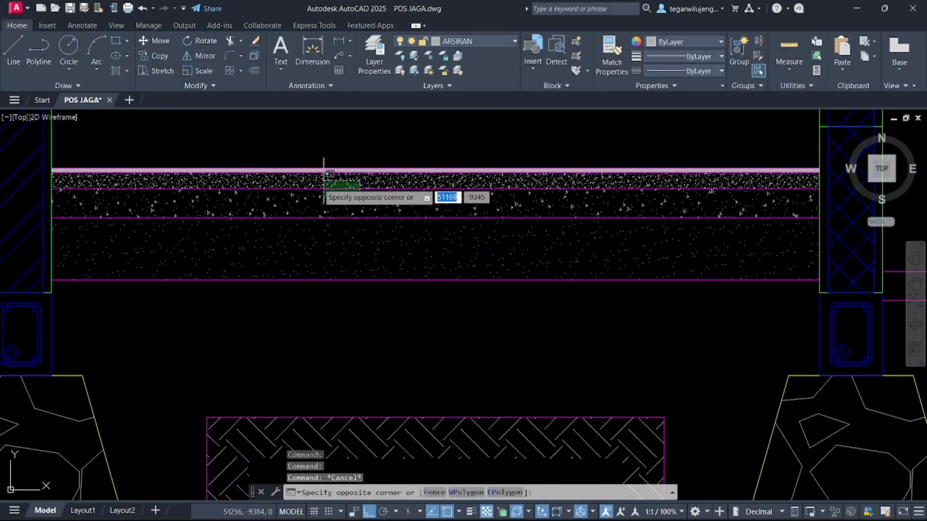
left_click(306, 201)
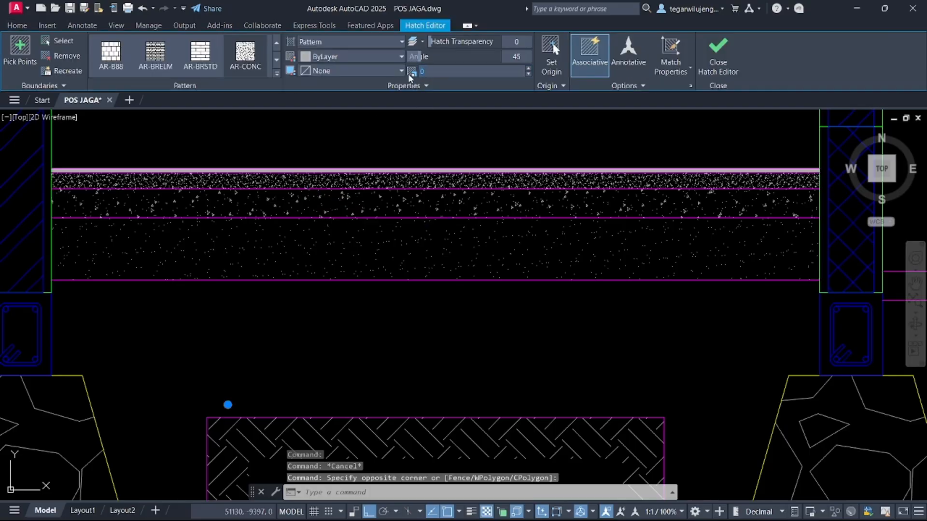
type("0.5")
key("Return")
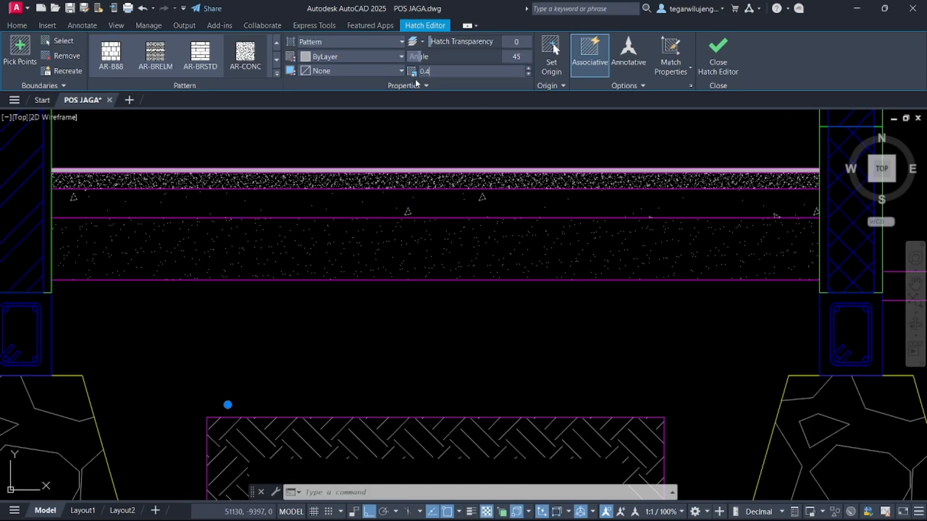
scroll(506, 191, "down", 7)
key("Escape")
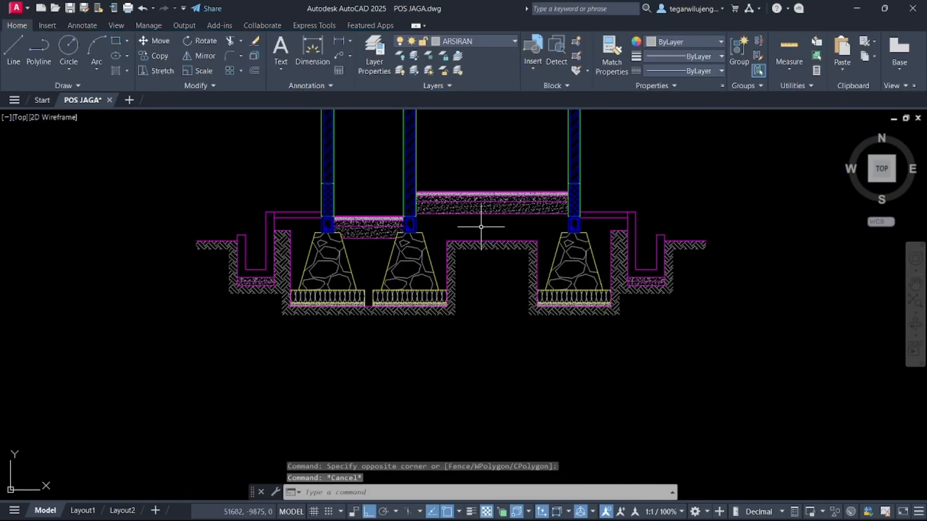
- Match the properties of the raised floor's bottom AR-SAND hatch onto the sand layer under the right foundation
scroll(598, 285, "up", 2)
left_click(476, 180)
left_click(424, 164)
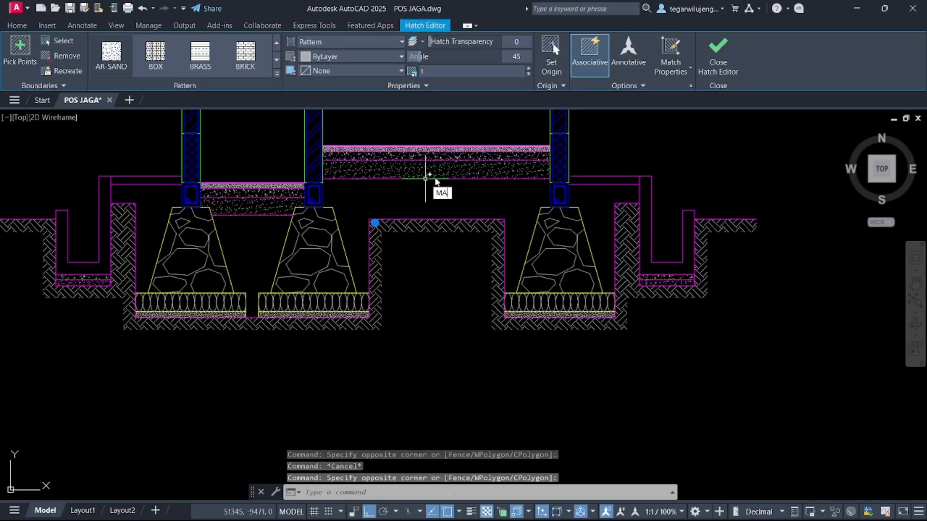
type("ma")
key("Return")
scroll(579, 338, "up", 4)
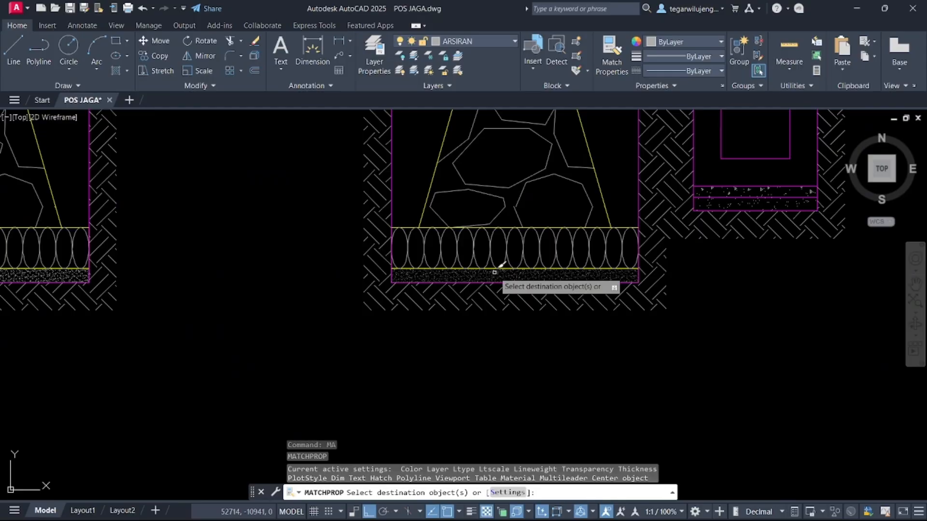
scroll(501, 266, "down", 5)
key("Escape")
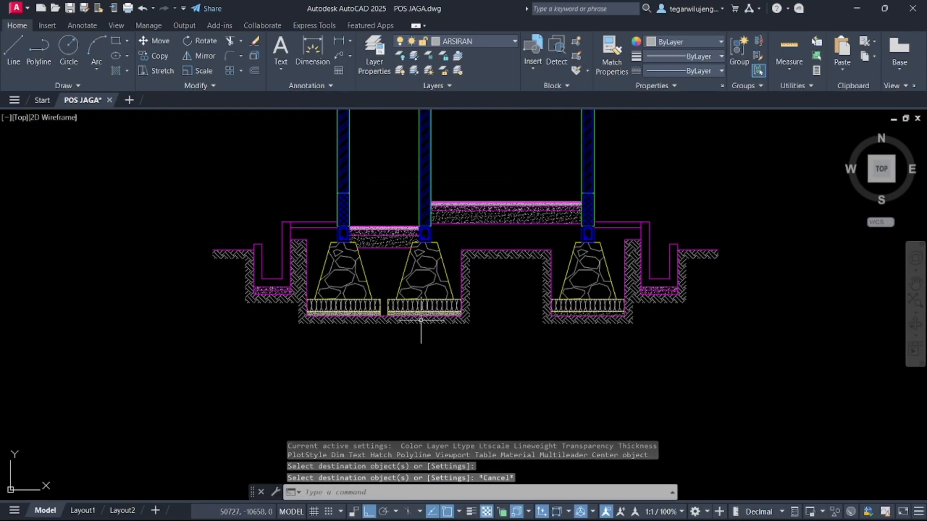
- Match the right foundation's sand hatch properties onto the sand layer under the middle foundation
scroll(421, 319, "up", 5)
left_click(411, 308)
key("Escape")
mouse_move(714, 297)
middle_mouse_down()
mouse_move(689, 298)
mouse_move(680, 284)
middle_mouse_up()
left_click(668, 280)
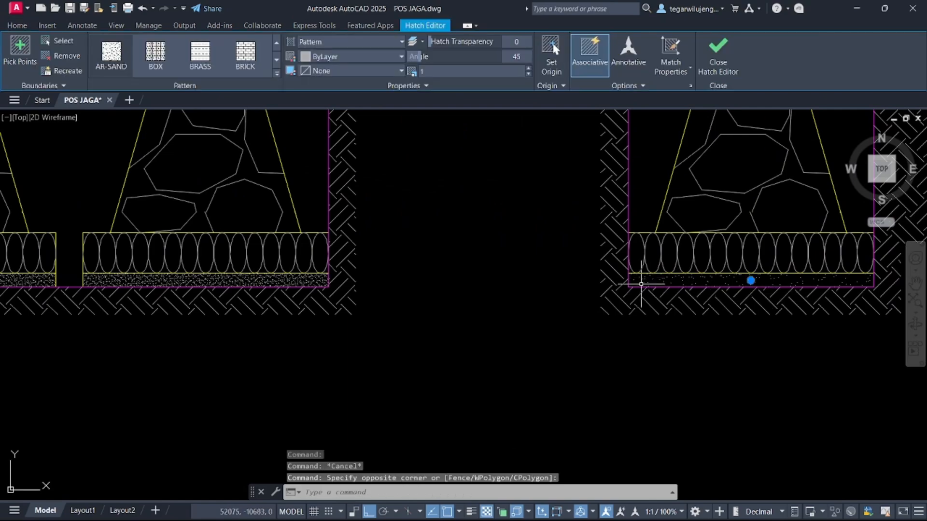
key("Return")
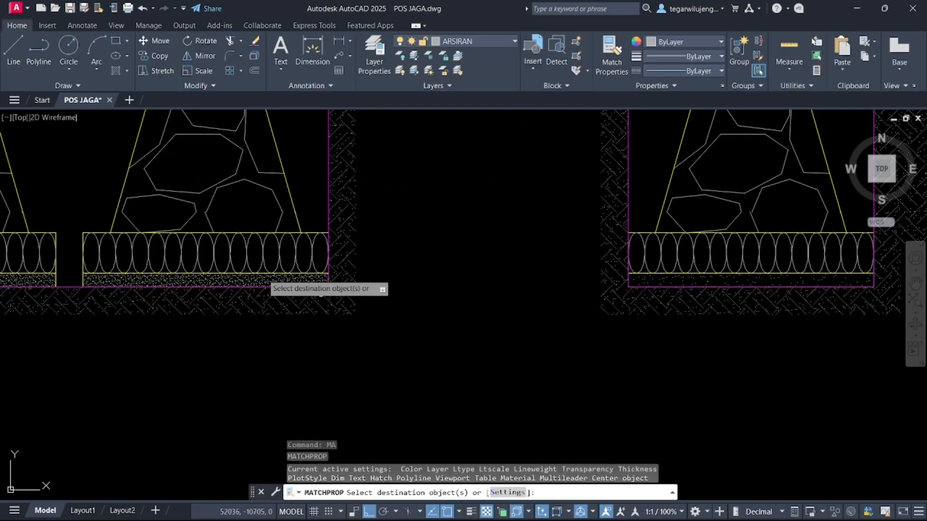
left_click(321, 290)
key("Escape")
- Match the middle foundation's sand hatch properties onto the sand layer under the left foundation
middle_click_drag(173, 288, 323, 288)
left_click(290, 284)
left_click(271, 282)
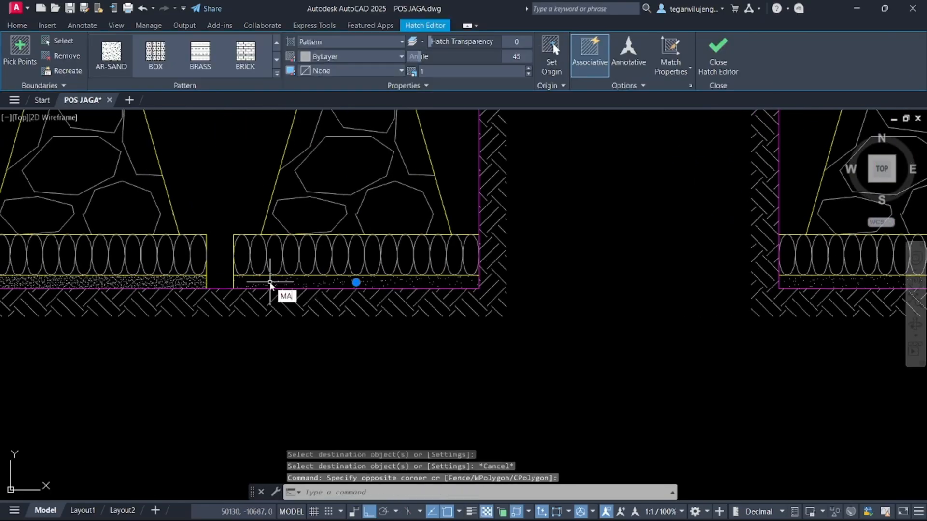
key("Return")
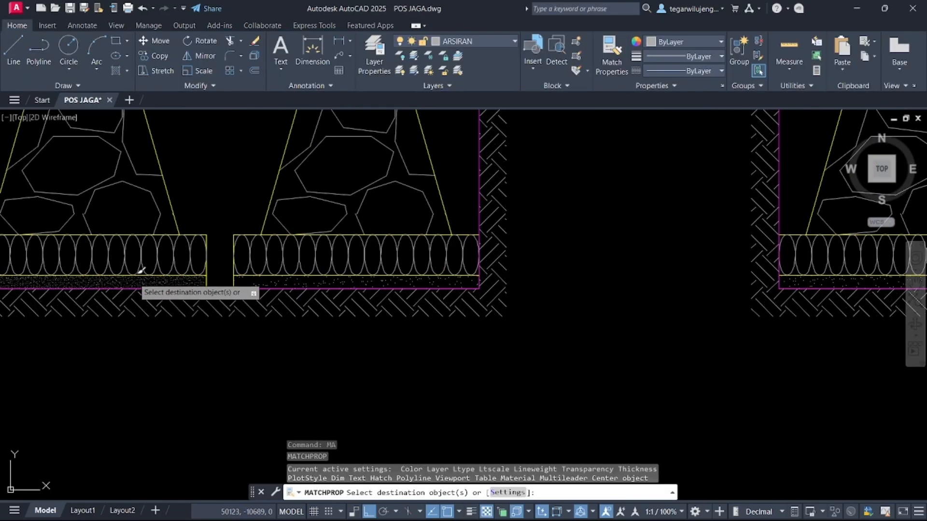
left_click(133, 278)
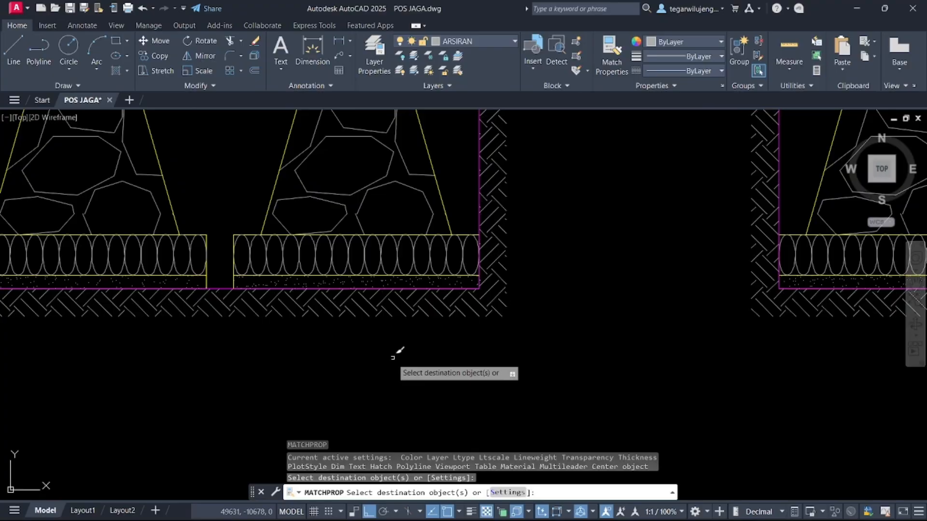
key("Escape")
scroll(393, 356, "down", 5)
scroll(303, 255, "up", 2)
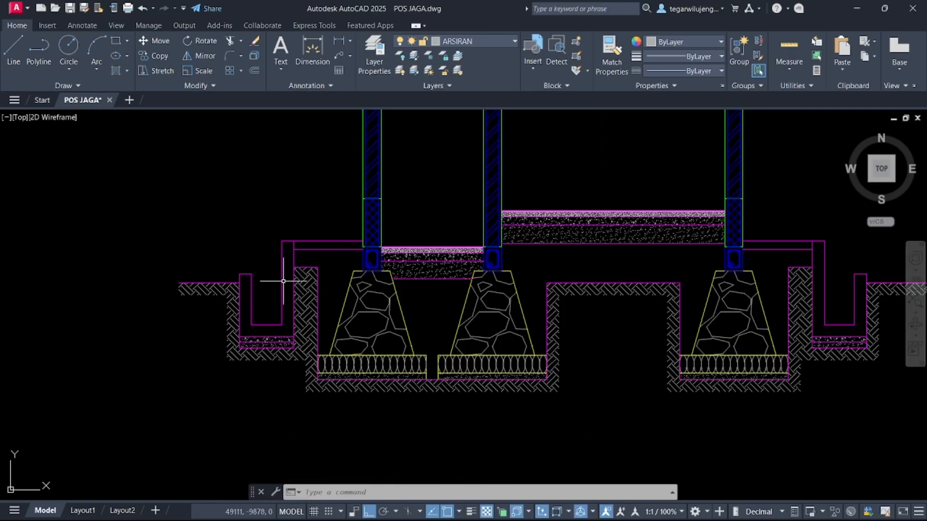
- Start a hatch with the ANSI37 pattern inside the left drain's U-shaped channel wall
scroll(283, 281, "down", 2)
left_click(116, 71)
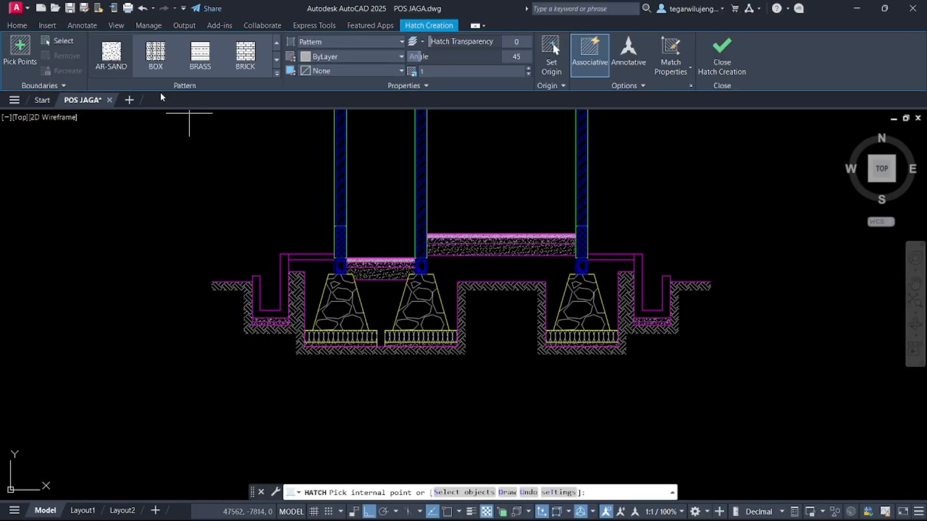
left_click(276, 73)
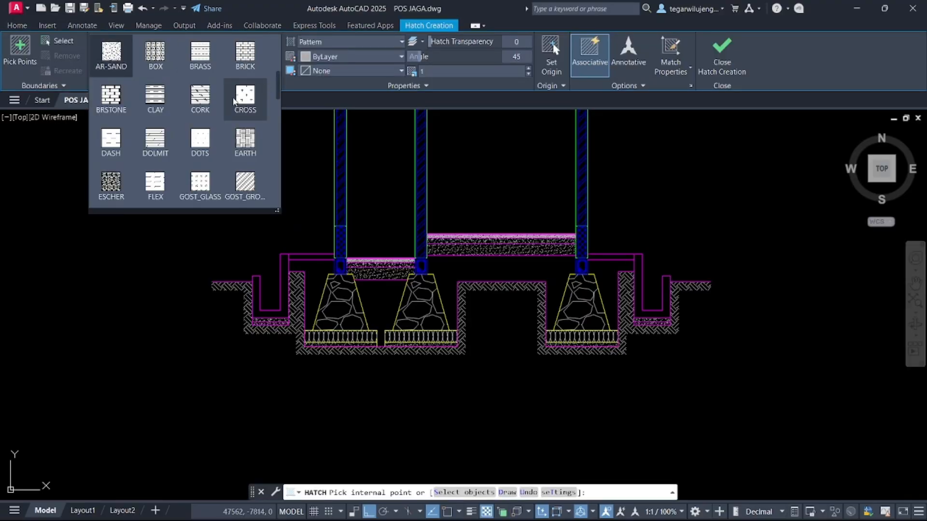
scroll(220, 138, "down", 2)
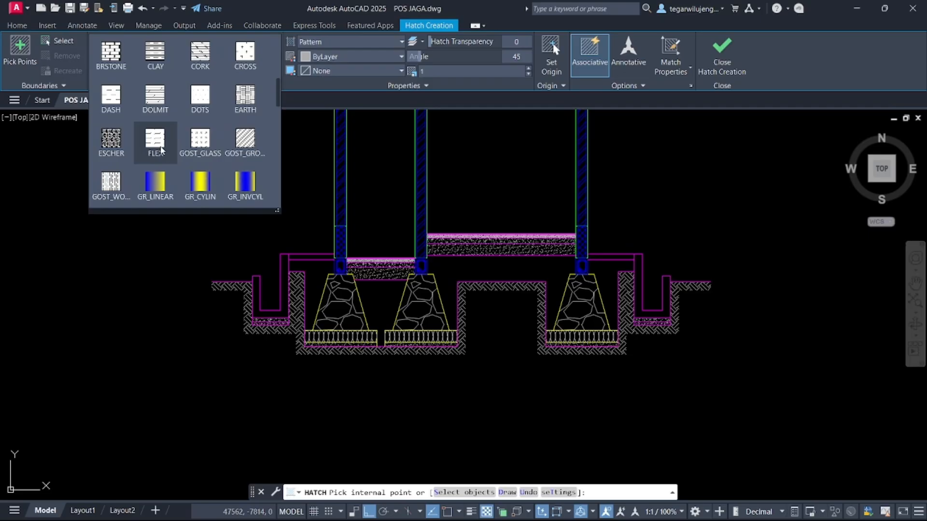
scroll(202, 145, "up", 1)
scroll(178, 112, "up", 1)
scroll(178, 112, "up", 4)
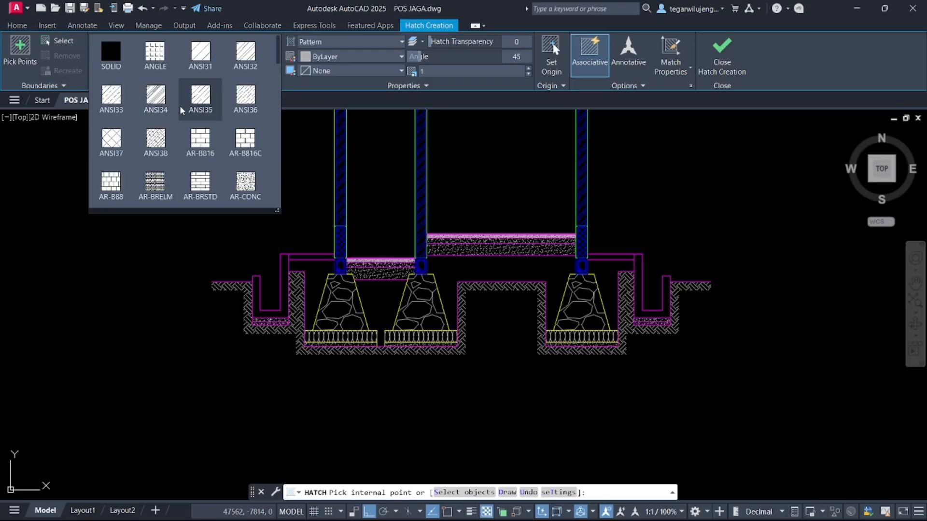
left_click(111, 141)
scroll(270, 304, "up", 5)
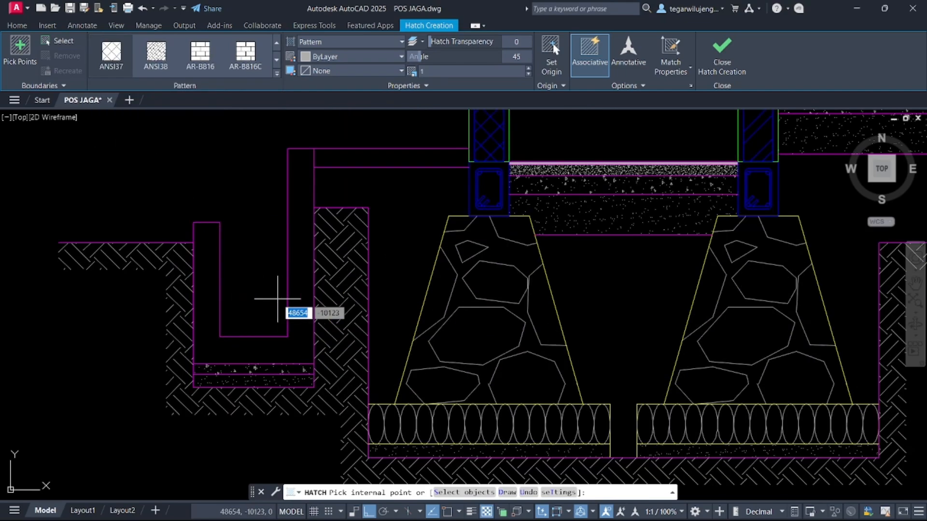
left_click(294, 281)
- Set the ANSI37 hatch angle to 0 and its scale to 2
scroll(301, 177, "up", 5)
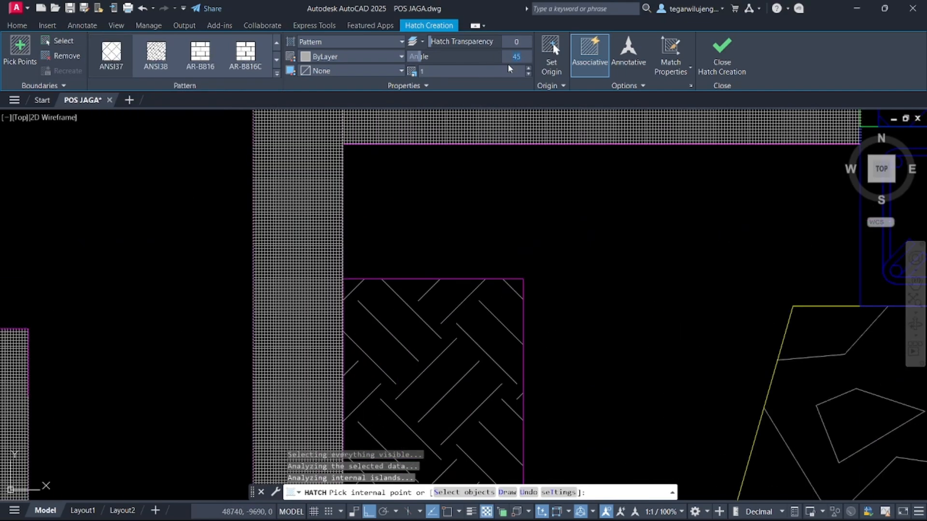
key("Return")
scroll(289, 259, "down", 5)
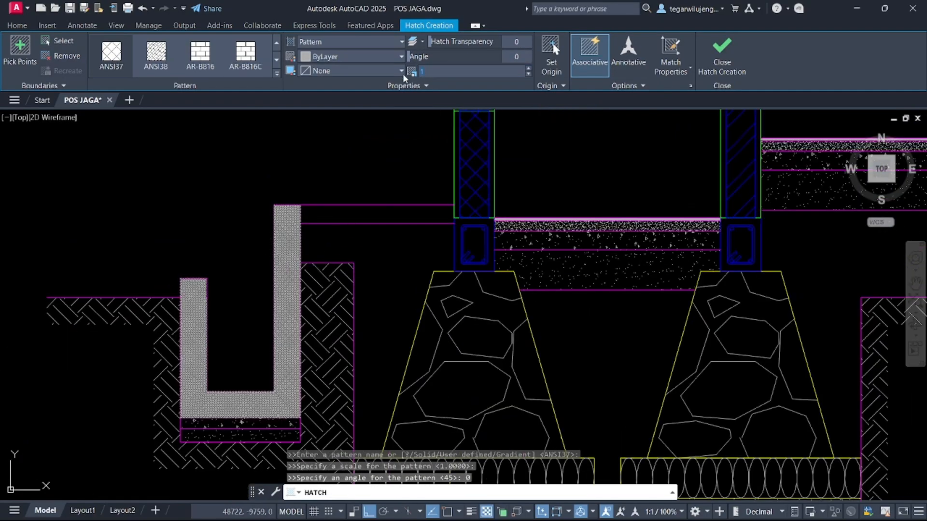
key("Return")
- Add the right drain's U-shaped channel wall to the ANSI37 hatch and finish it
scroll(102, 137, "down", 5)
scroll(521, 199, "up", 3)
middle_click_drag(479, 175, 482, 239)
left_click(481, 259)
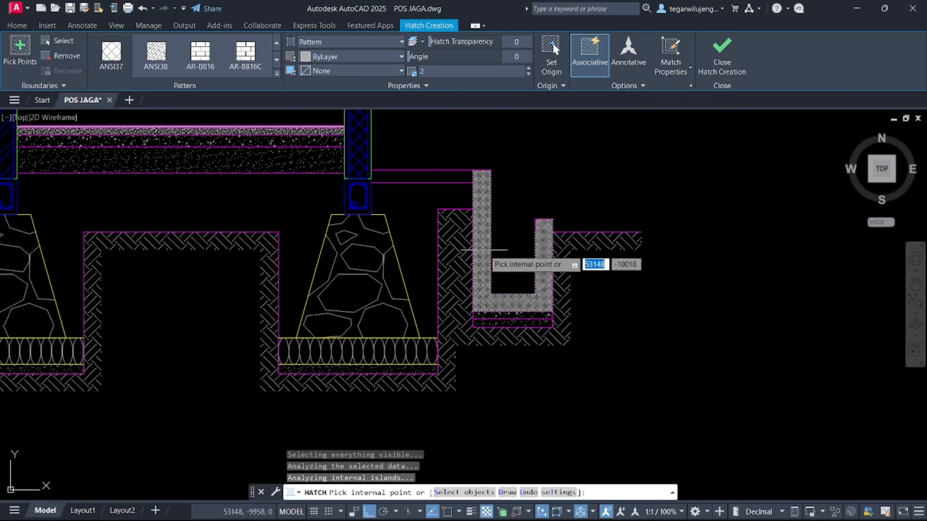
left_click(711, 71)
- Hatch the upper layer of the slabs between the drains and the outer walls on both sides with ANSI37
scroll(497, 193, "down", 3)
left_click(283, 250)
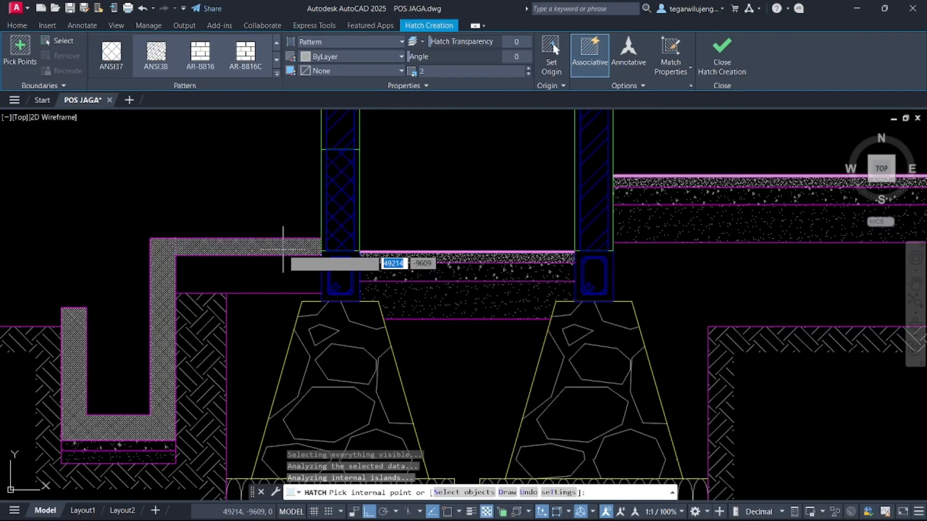
scroll(214, 258, "down", 4)
scroll(524, 258, "up", 4)
left_click(469, 246)
key("Return")
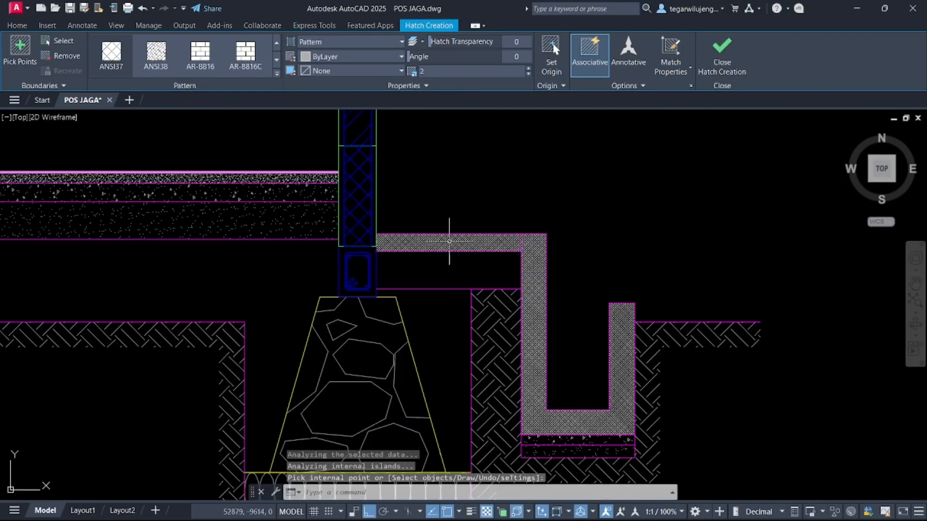
- Hatch the lower layer beneath both side slabs, between the drains and the foundation beams, with ANSI37
left_click(116, 71)
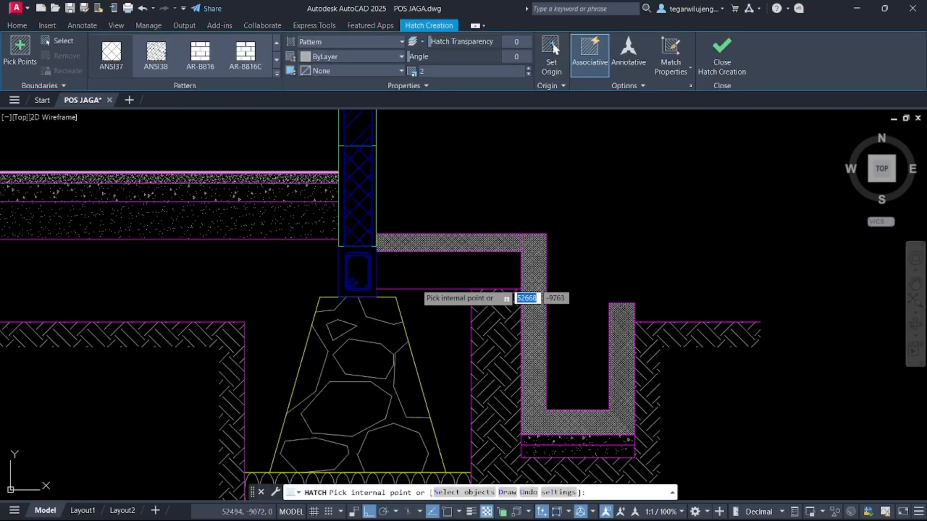
middle_click_drag(58, 254, 594, 253)
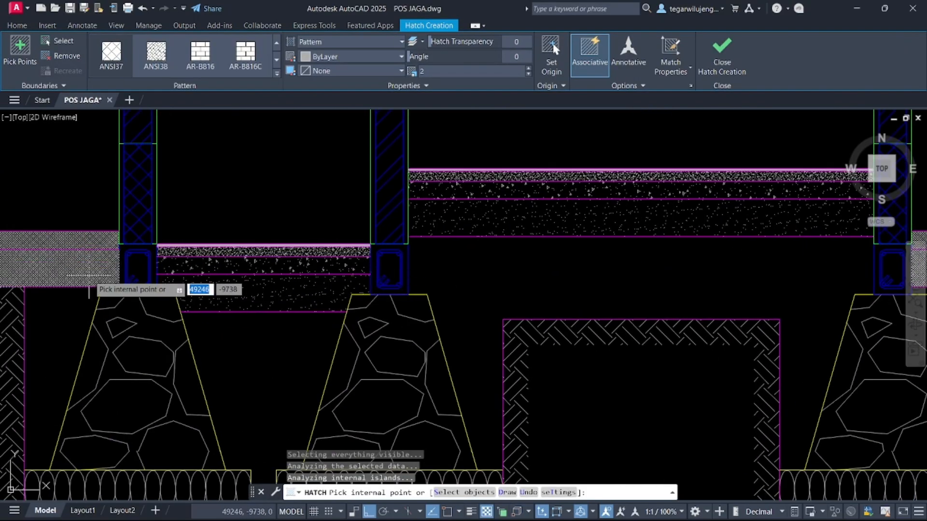
left_click(97, 273)
key("Return")
middle_click_drag(112, 273, 356, 259)
key("Escape")
- Match the lower floor's AR-SAND hatch properties onto the lower layer hatches beneath both side slabs
left_click(453, 278)
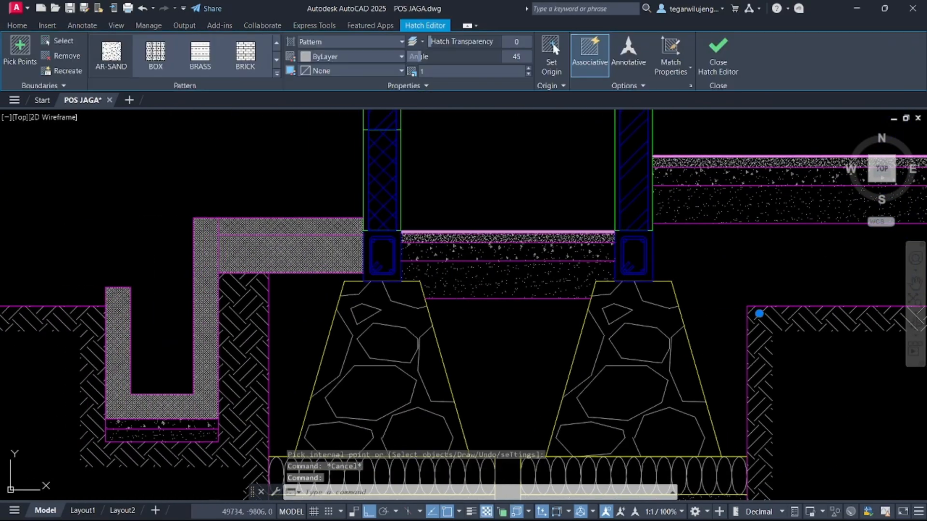
type("MA")
key("Return")
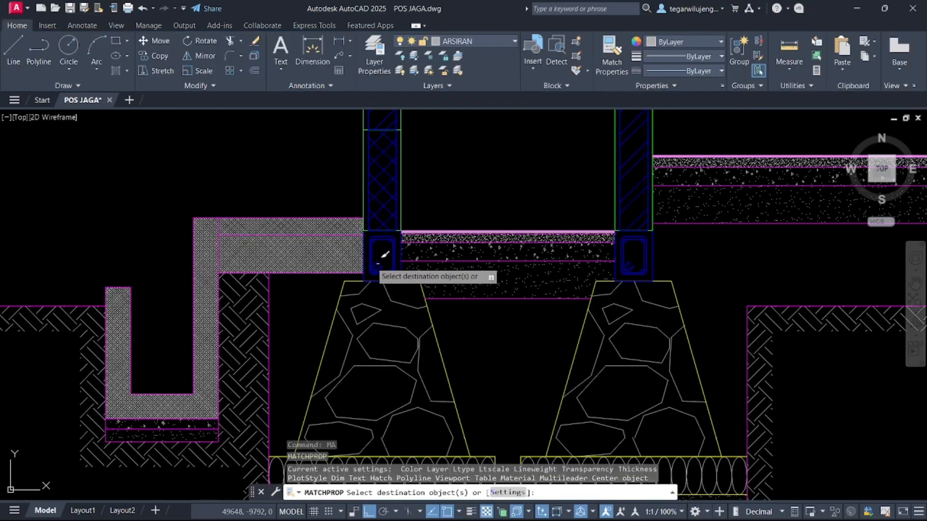
scroll(345, 255, "down", 2)
scroll(213, 280, "down", 2)
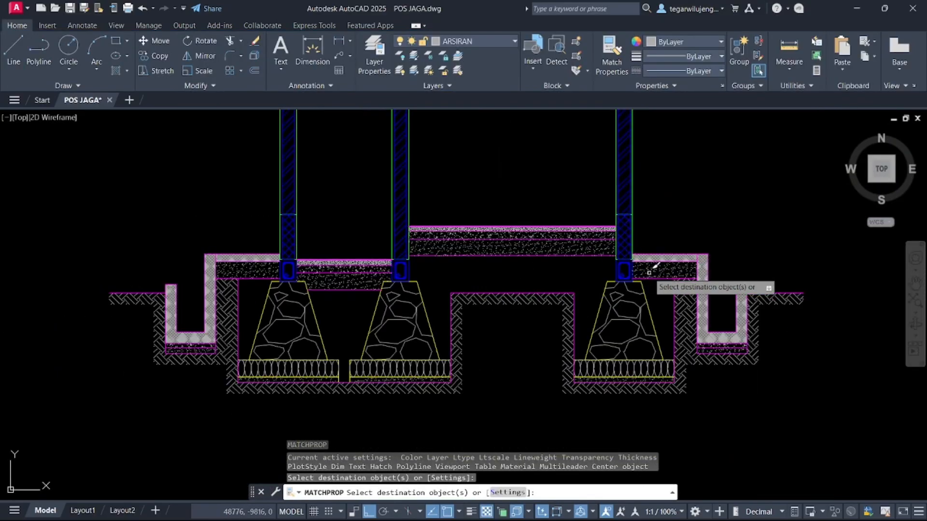
key("Escape")
- Match the lower floor's middle-layer AR-CONC hatch properties onto the upper layer hatches of both side slabs
scroll(321, 264, "up", 3)
left_click(308, 276)
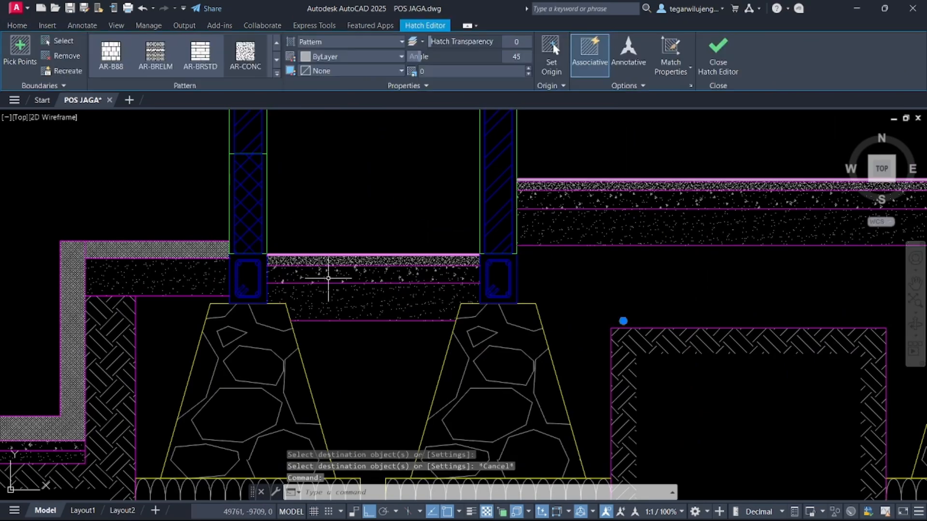
key("Return")
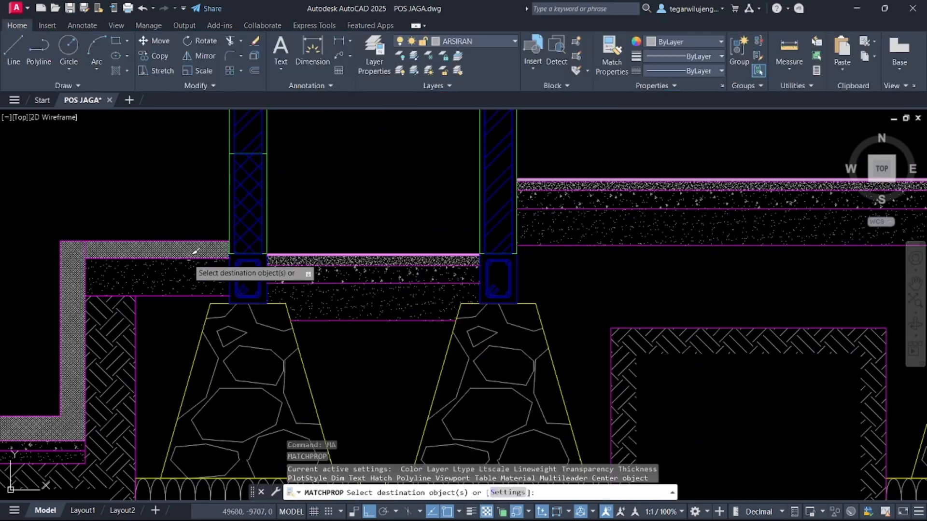
scroll(104, 294, "down", 3)
key("Escape")
scroll(455, 308, "down", 3)
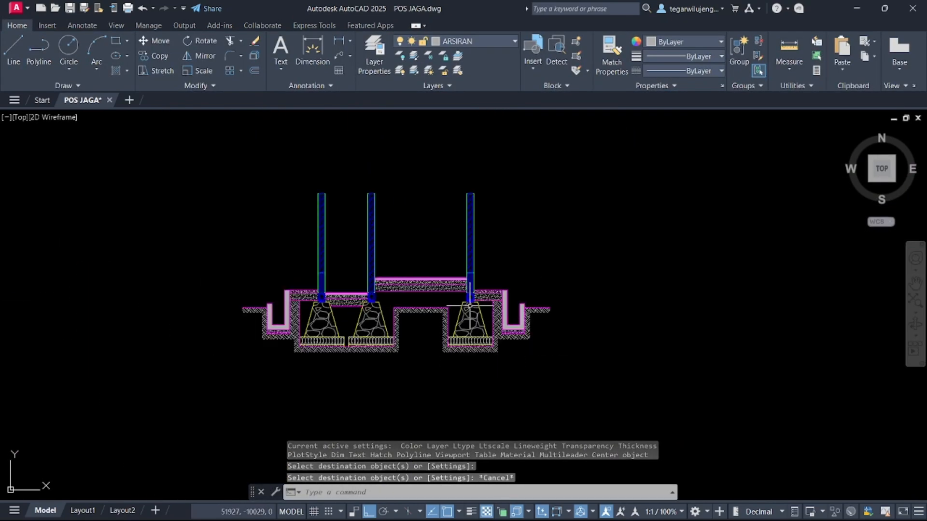
- Hatch the empty fill areas around the stone foundations and beneath the floors with the ANSI31 pattern
middle_click_drag(455, 309, 537, 289)
left_click(116, 71)
left_click(456, 302)
scroll(457, 302, "up", 2)
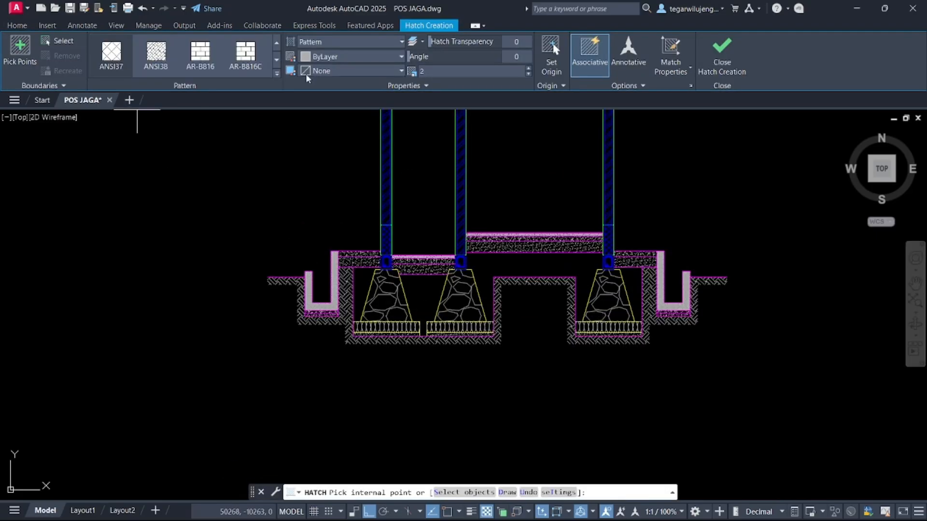
left_click(276, 75)
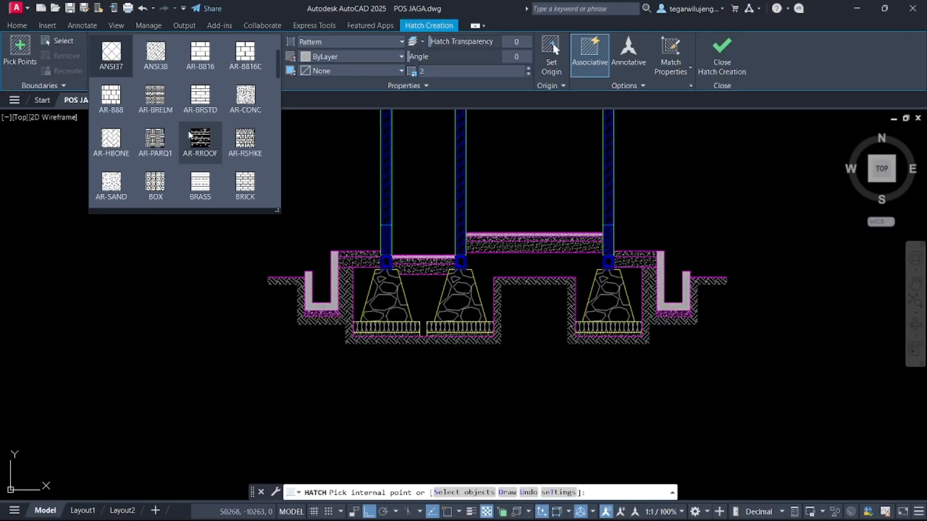
scroll(189, 135, "down", 2)
scroll(193, 130, "up", 4)
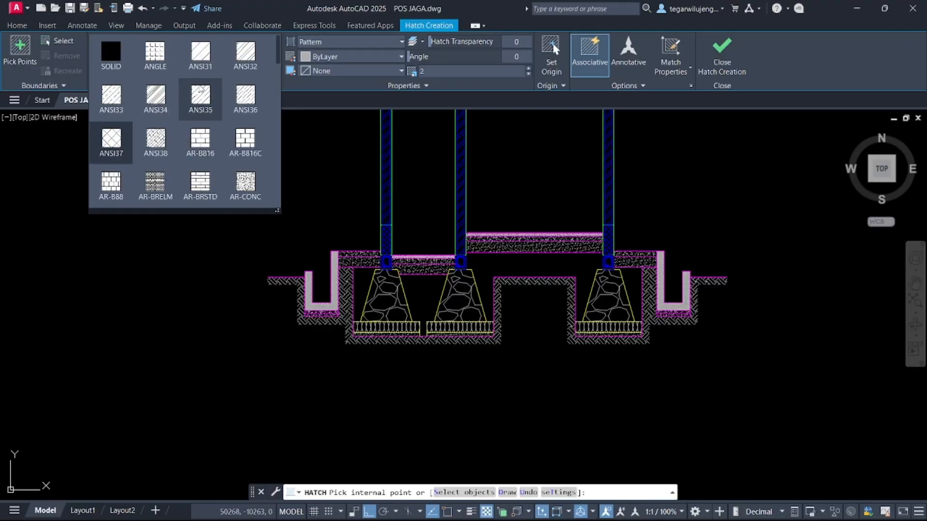
left_click(197, 107)
scroll(402, 295, "up", 4)
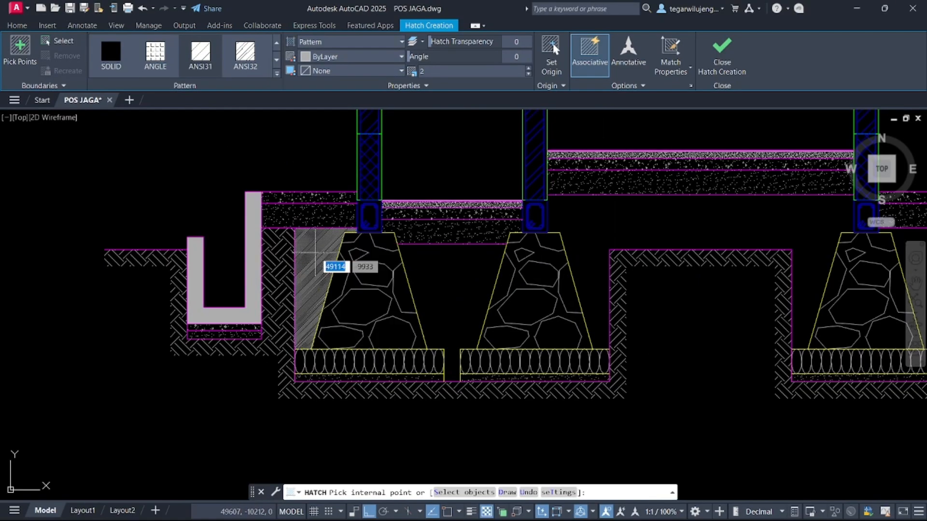
left_click(312, 248)
left_click(447, 276)
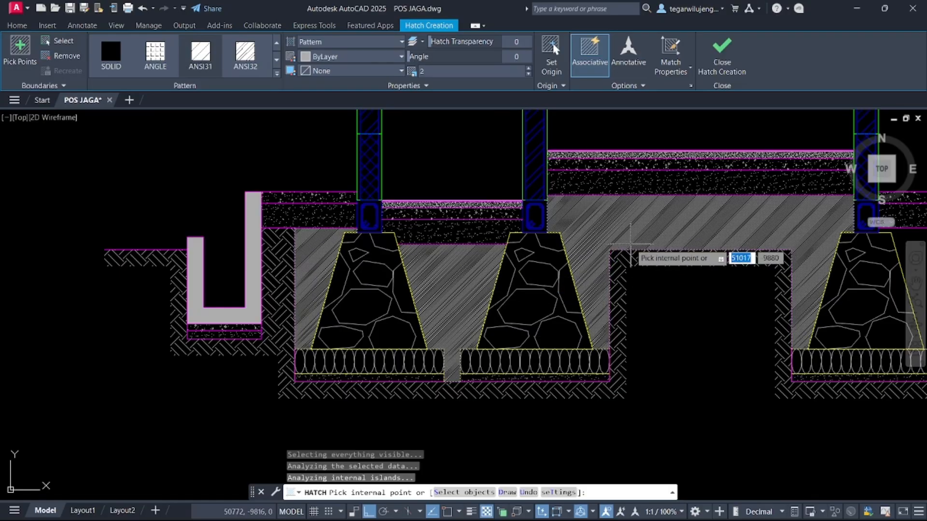
middle_click_drag(625, 243, 304, 243)
left_click(611, 247)
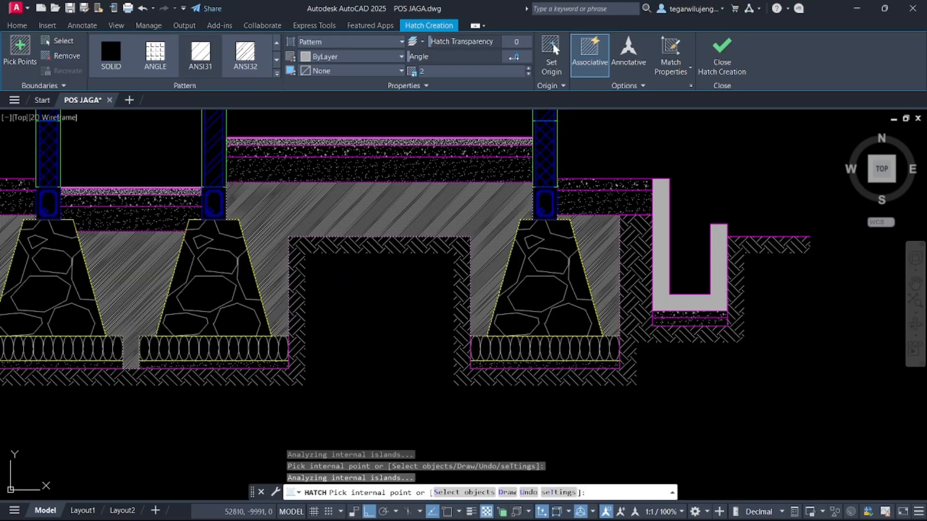
- Set the ANSI31 fill hatch angle to 45 and its scale to 10
key("Return")
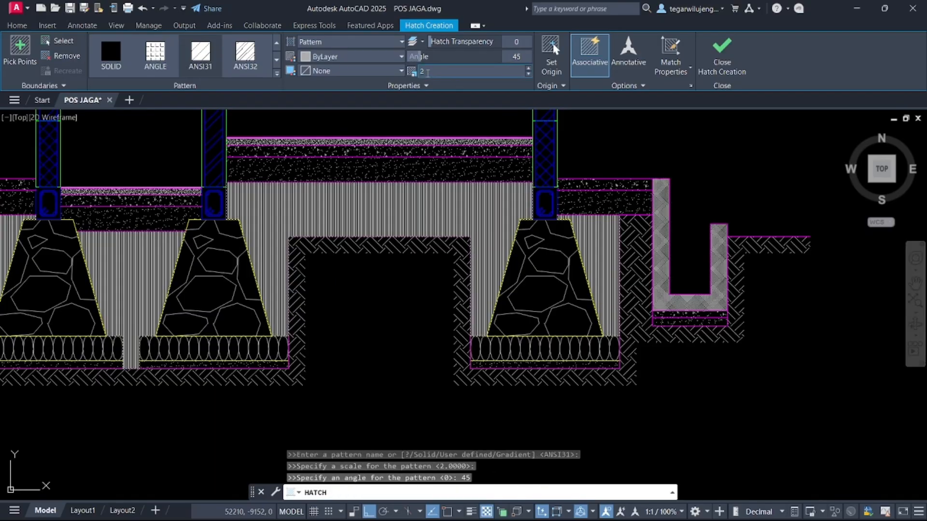
left_click(417, 75)
type("10")
key("Return")
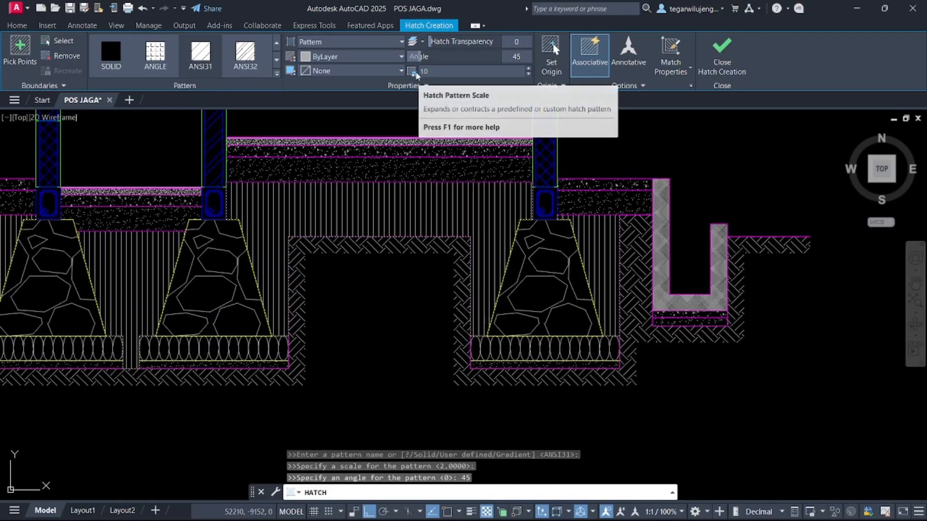
- Set the scale of the ANSI31 fill hatch to 20 and finish the hatch
left_click(413, 74)
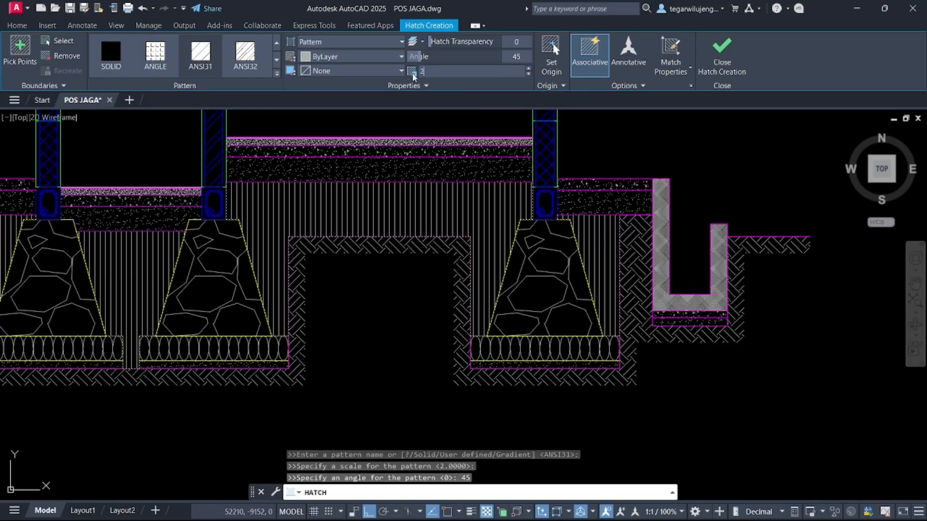
key("Return")
scroll(500, 159, "down", 2)
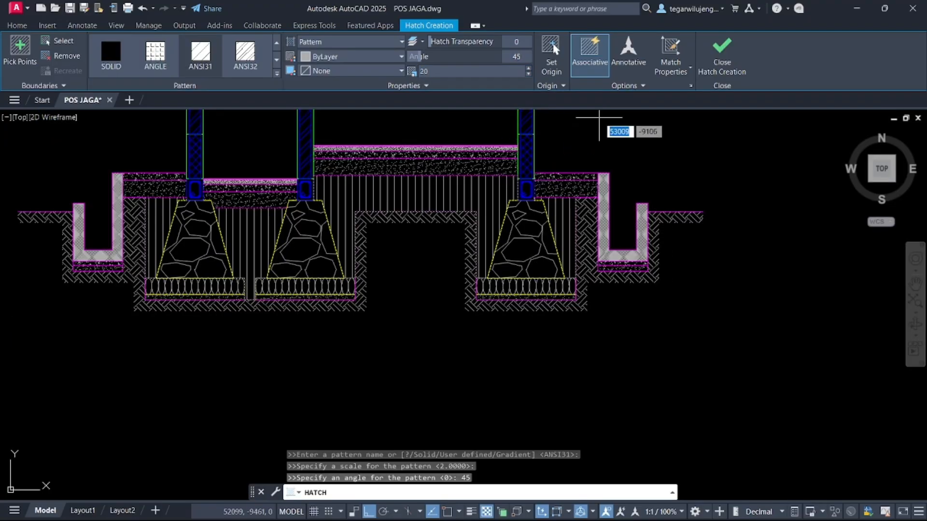
left_click(717, 60)
scroll(603, 248, "down", 6)
scroll(534, 242, "up", 3)
key("Escape")
- Create a new layer named GRIDD with colour 253 and choose HIDDEN as its linetype
middle_click_drag(463, 275, 457, 315)
scroll(431, 281, "down", 10)
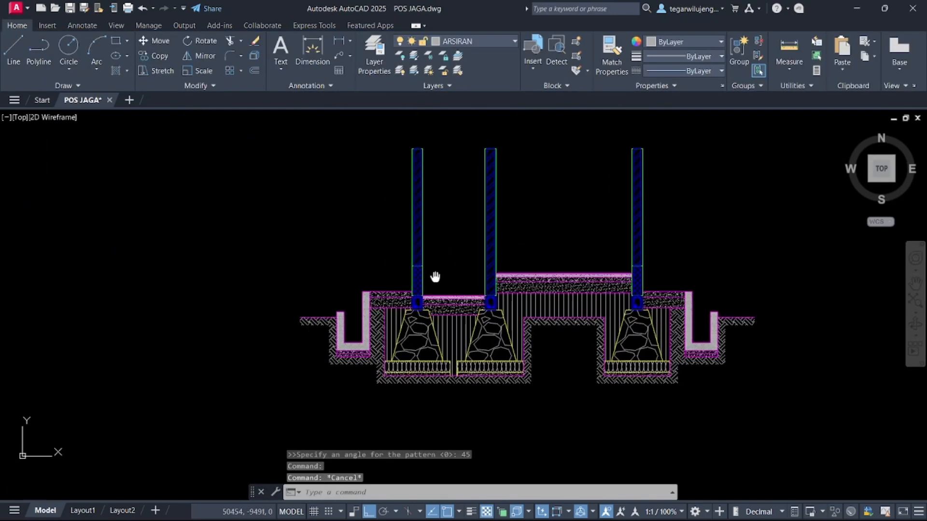
mouse_move(174, 191)
middle_mouse_down()
mouse_move(266, 216)
mouse_move(291, 257)
middle_mouse_up()
scroll(380, 298, "up", 2)
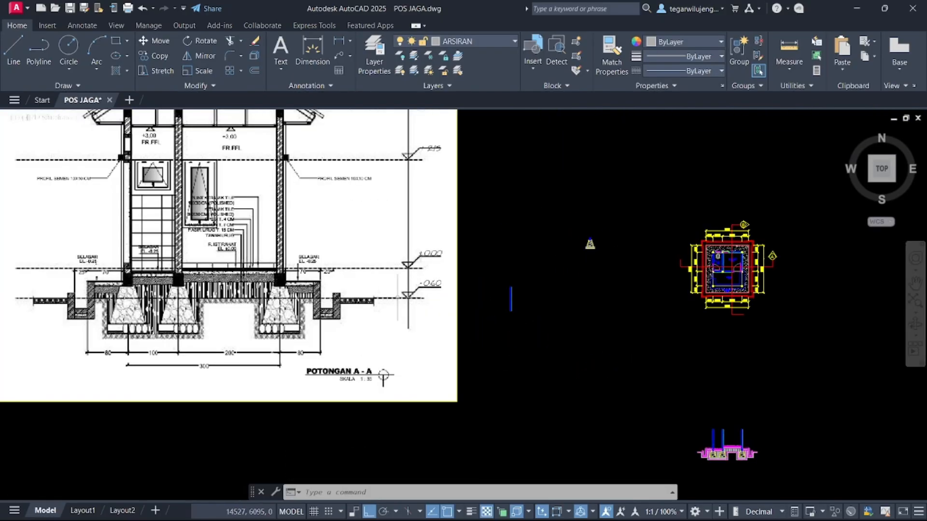
mouse_move(387, 310)
middle_mouse_down()
mouse_move(296, 267)
mouse_move(472, 283)
middle_mouse_up()
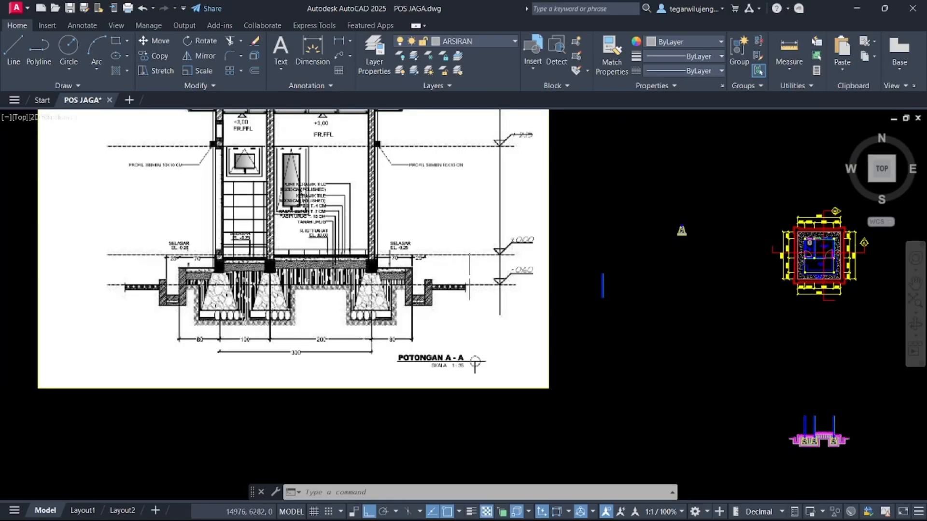
middle_click_drag(405, 289, 322, 260)
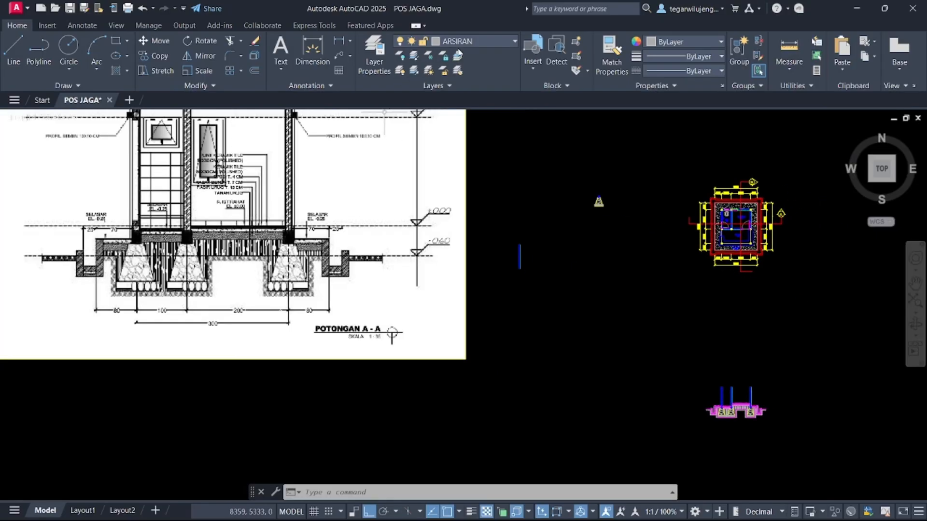
left_click(376, 54)
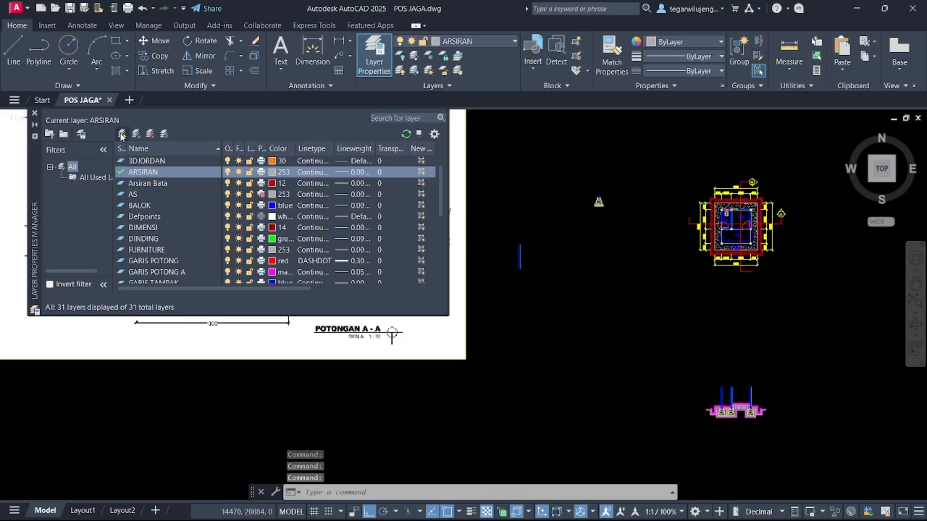
left_click(122, 134)
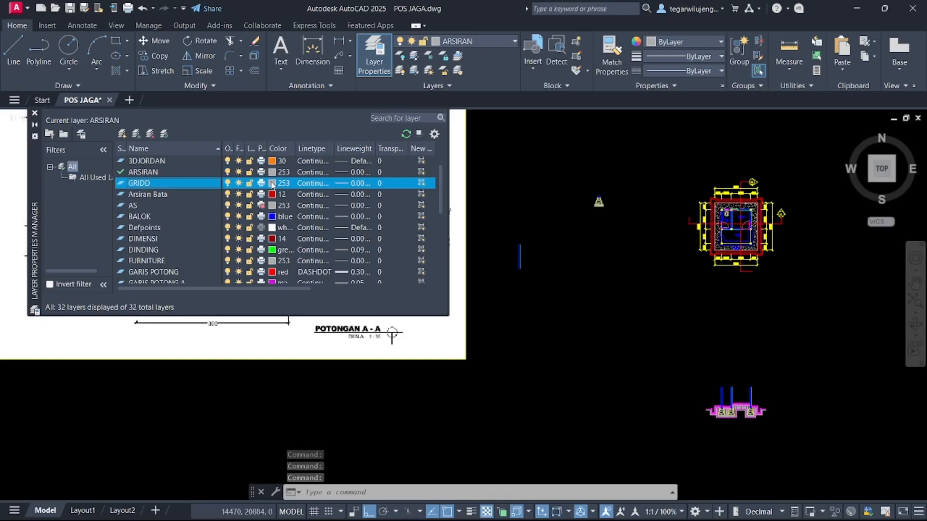
left_click(282, 183)
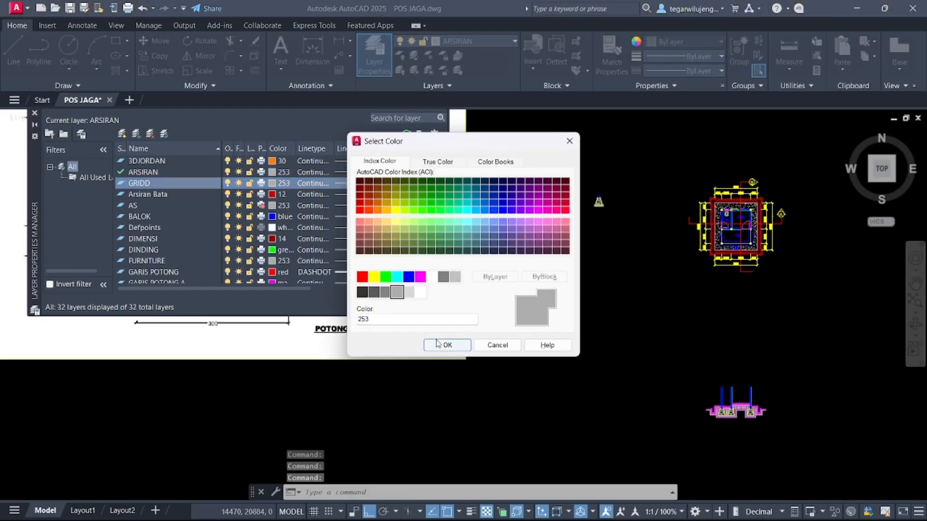
left_click(436, 344)
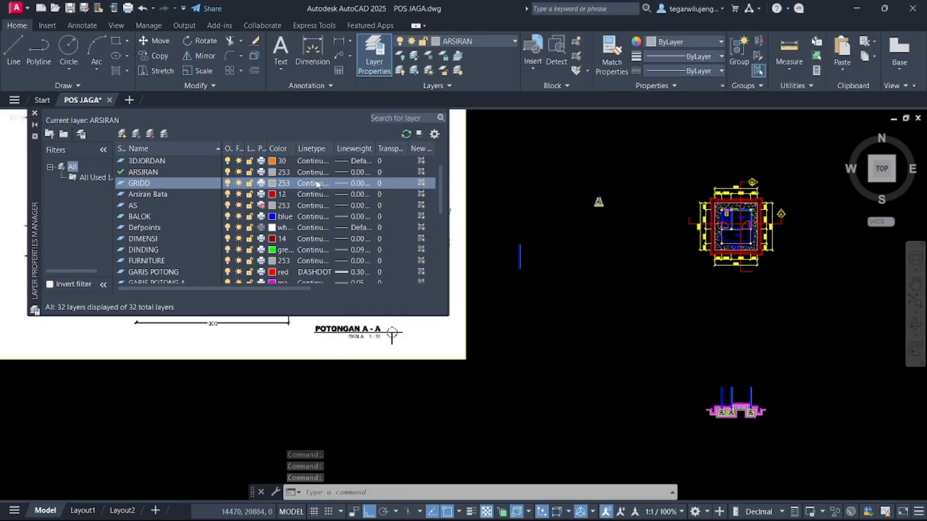
left_click(312, 184)
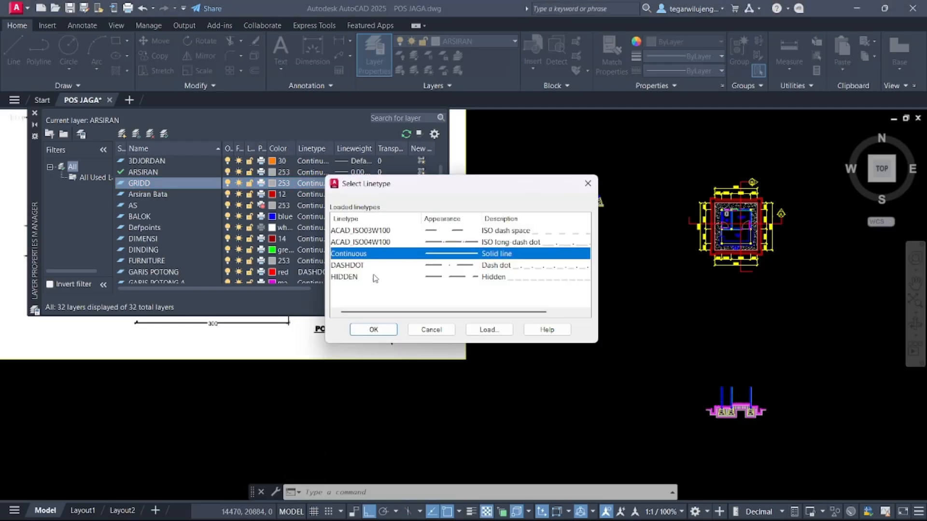
left_click(354, 278)
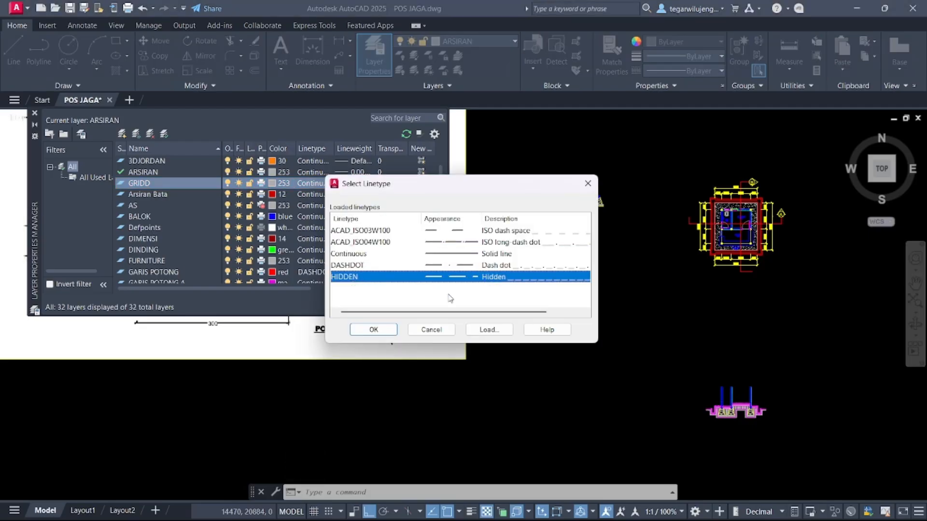
left_click(489, 330)
scroll(377, 289, "down", 6)
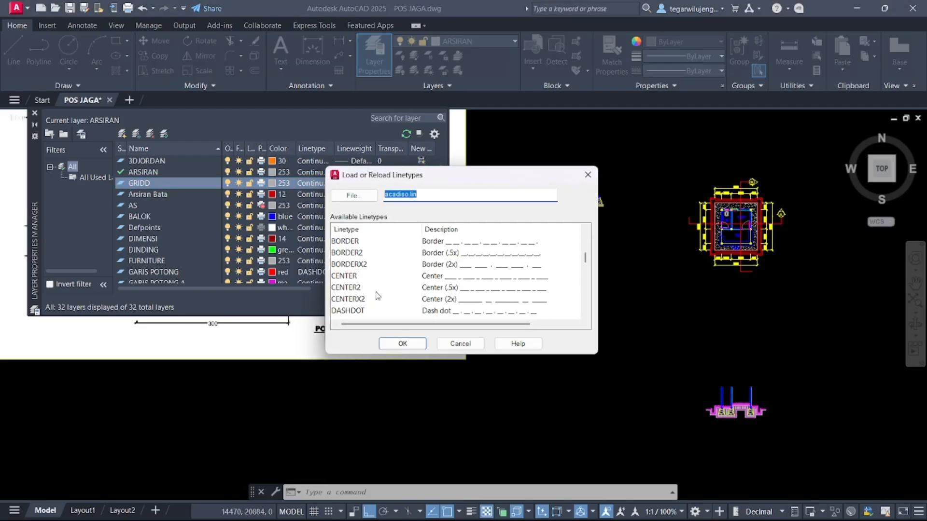
scroll(372, 305, "down", 5)
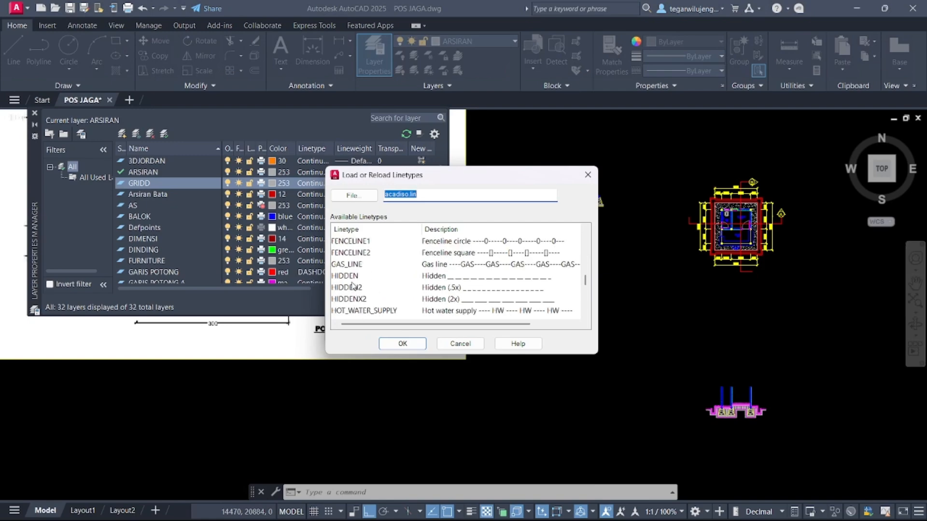
left_click(403, 344)
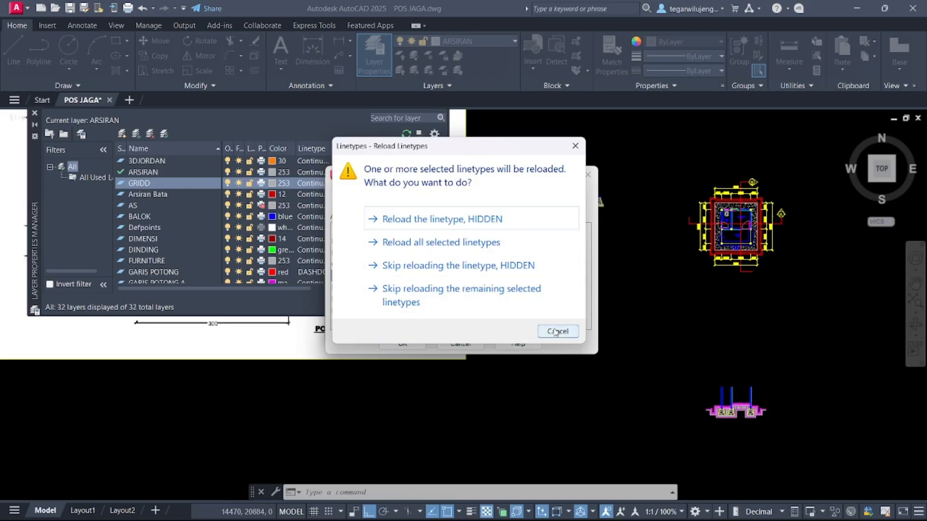
left_click(556, 331)
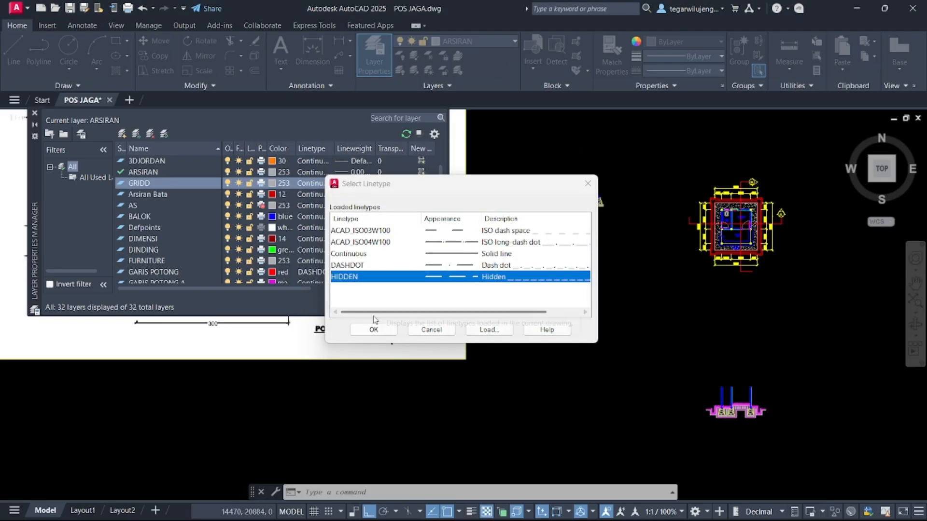
- Apply the HIDDEN linetype to the GRIDD layer and make GRIDD the current layer
left_click(381, 331)
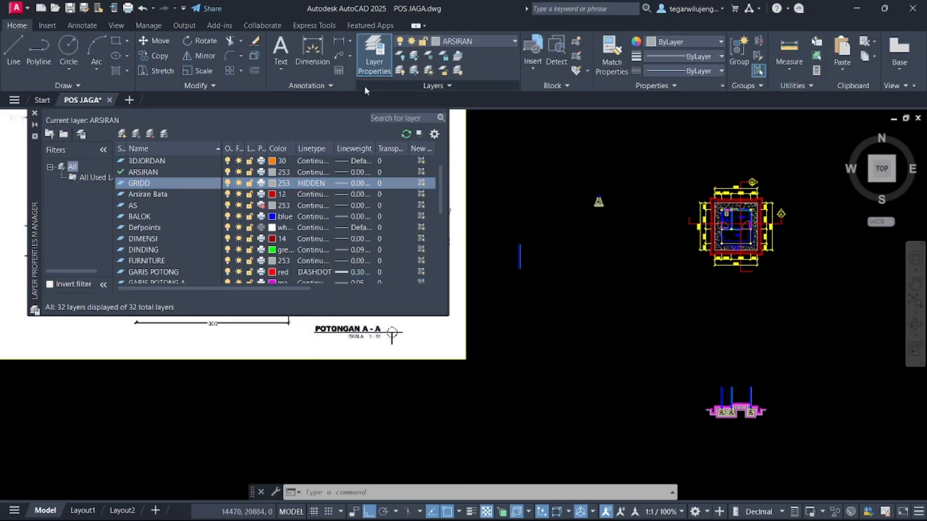
left_click(374, 56)
left_click(471, 42)
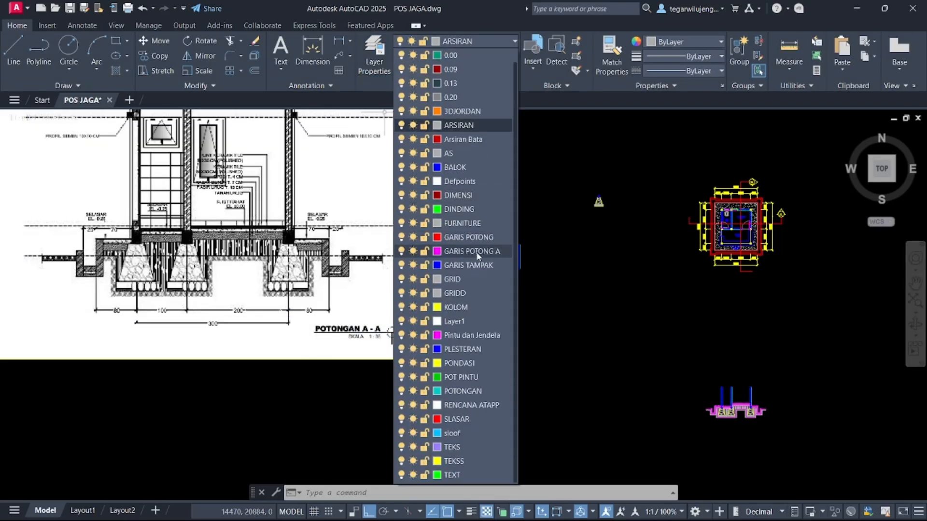
left_click(456, 294)
- Draw a horizontal line about 7050 long at ground level across the whole section, extending past the ground lines on both sides
scroll(433, 238, "down", 4)
scroll(573, 312, "up", 10)
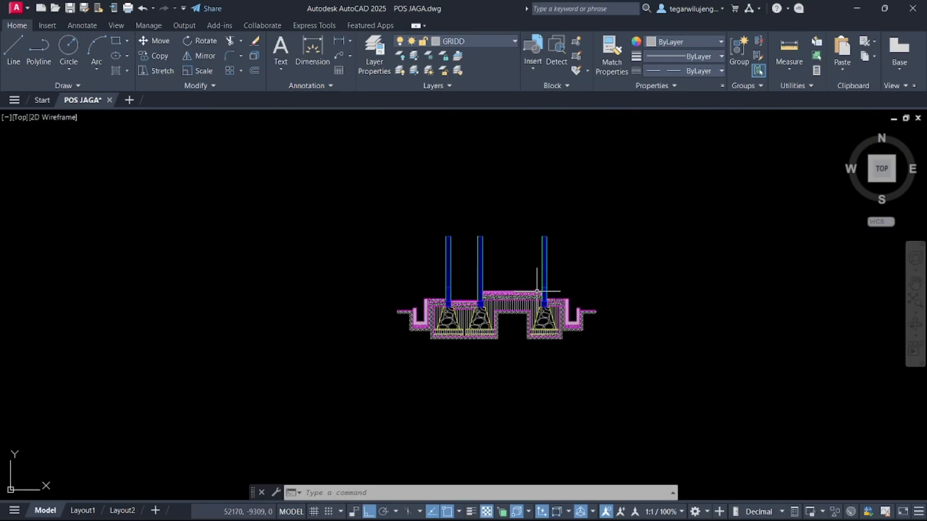
key("l")
key("Return")
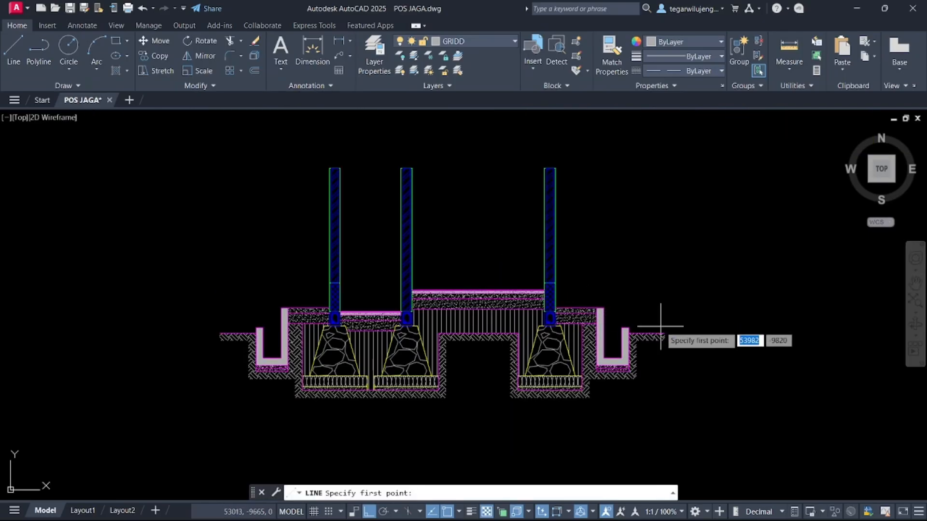
scroll(658, 327, "up", 4)
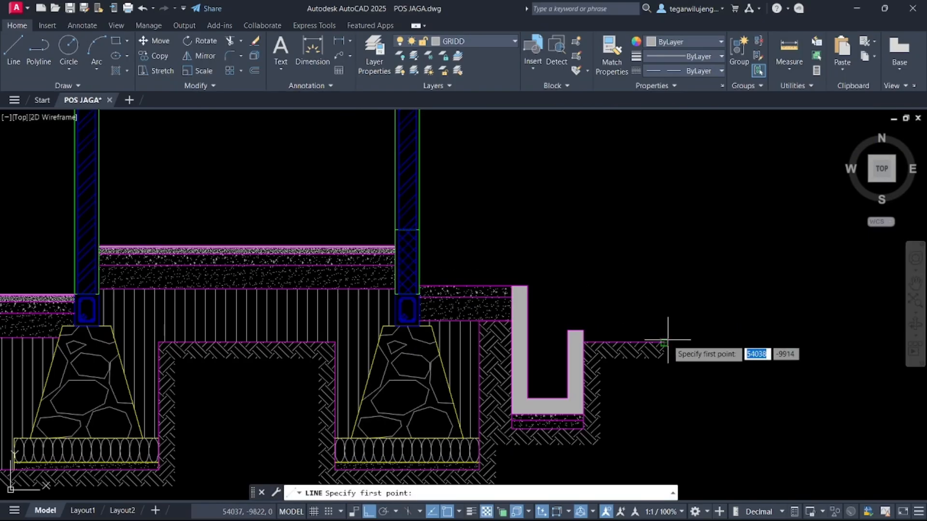
left_click(731, 341)
middle_click_drag(284, 372, 631, 359)
middle_click_drag(157, 336, 403, 338)
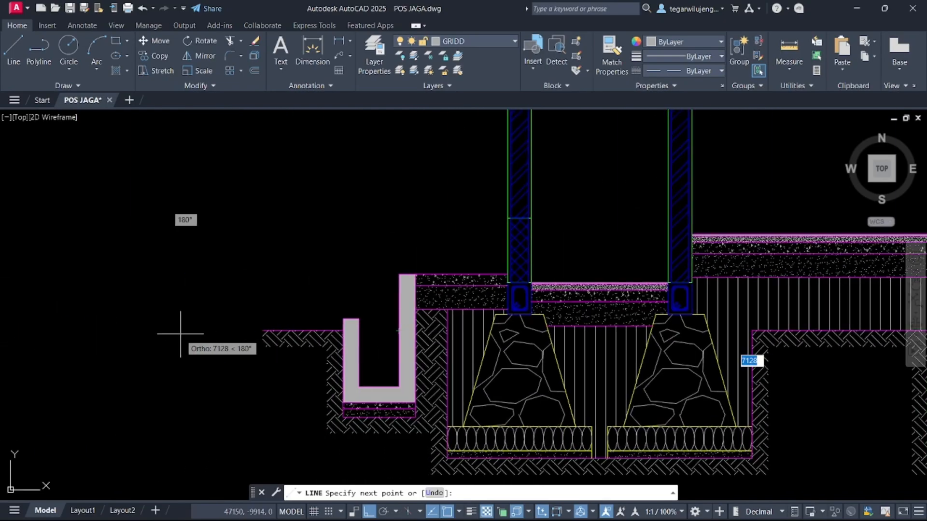
left_click(200, 325)
key("Return")
- Set the linetype scale of the horizontal ground-level line to 25
left_click(199, 346)
left_click(182, 299)
right_click(219, 302)
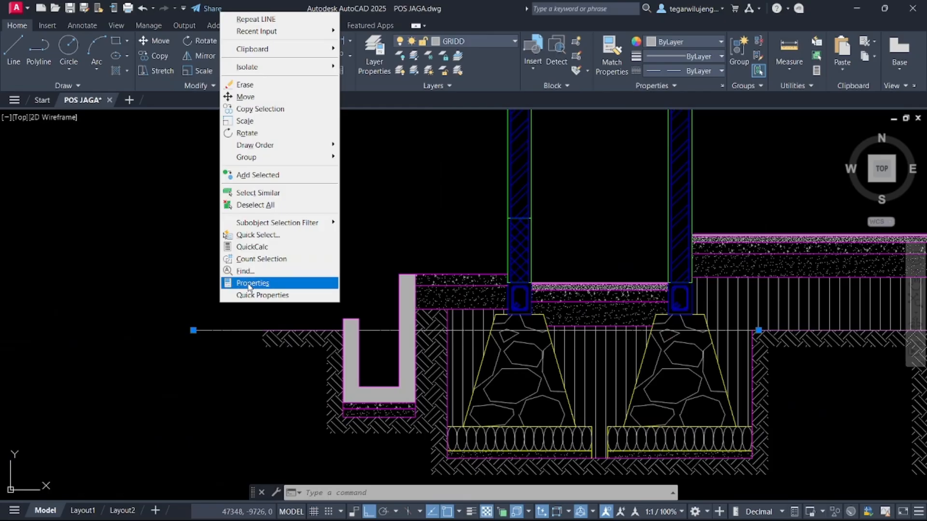
left_click(249, 283)
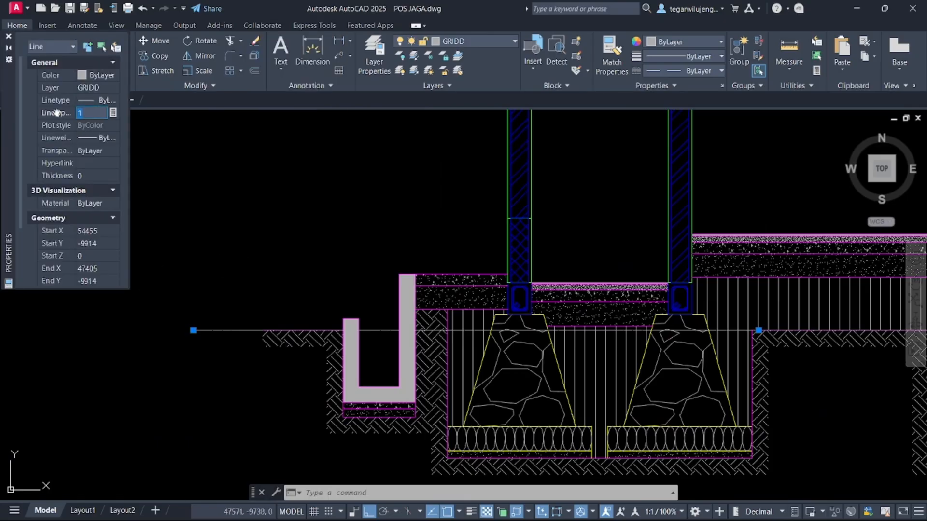
type("25")
key("Return")
scroll(217, 338, "down", 4)
scroll(425, 356, "up", 2)
key("Escape")
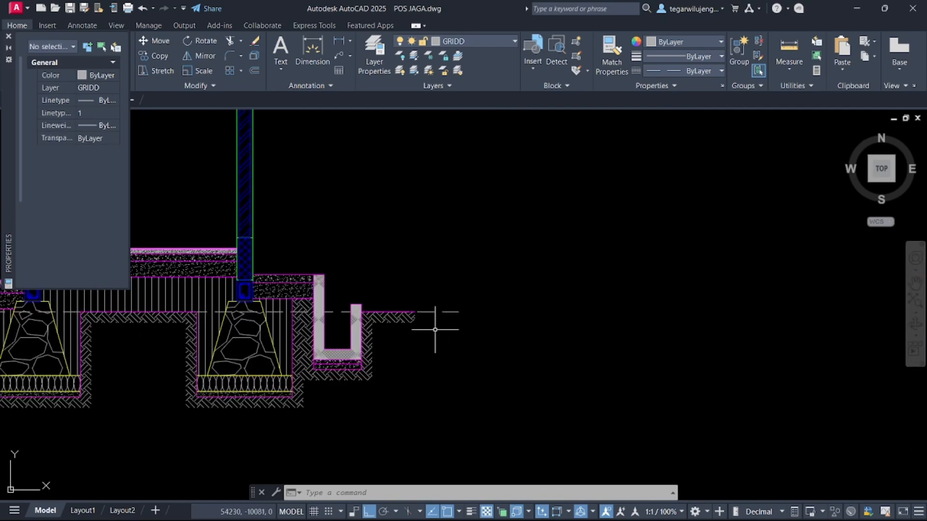
- Stretch the right end of the dashed ground-level line horizontally farther away from the drain
scroll(436, 259, "down", 1)
middle_click_drag(436, 260, 458, 289)
scroll(457, 337, "up", 2)
left_click(472, 324)
left_click(452, 269)
left_click(492, 298)
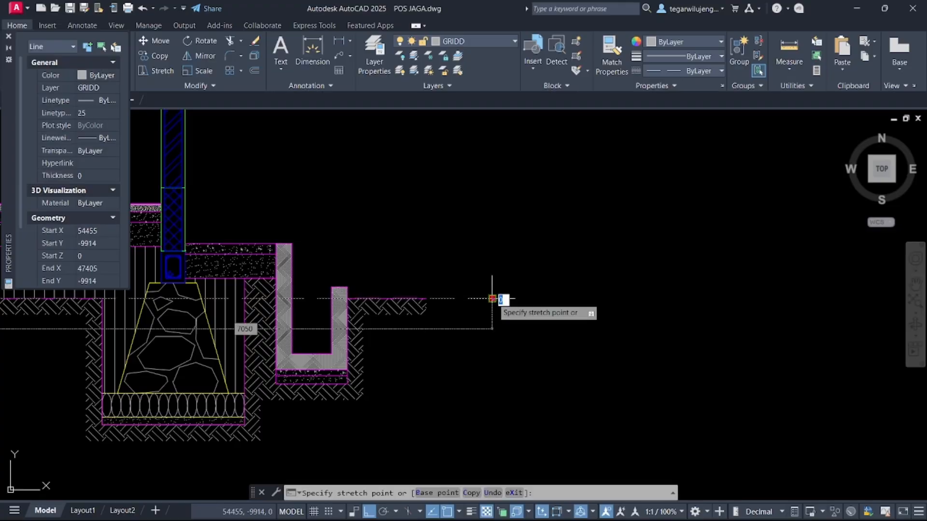
left_click(560, 303)
key("Escape")
- Place a vertical construction line through the dashed ground-level line, just beyond the right-hand ground hatch, and close the object properties
scroll(486, 315, "down", 3)
scroll(465, 224, "down", 3)
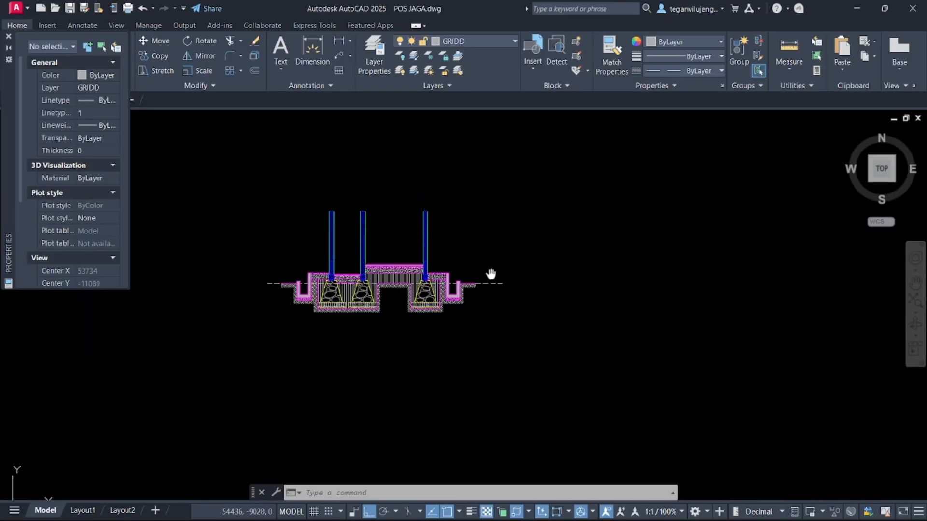
middle_click_drag(488, 263, 497, 307)
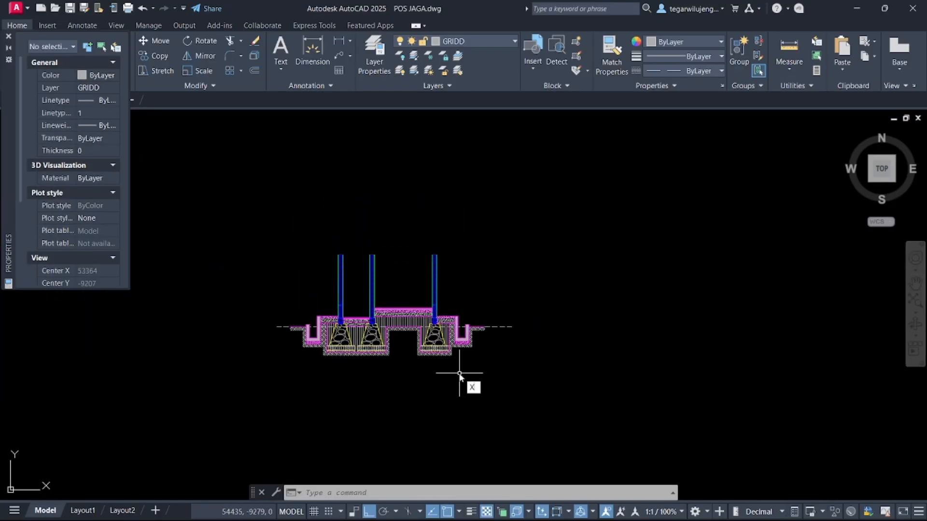
key("Return")
type("v")
key("Return")
scroll(498, 345, "up", 2)
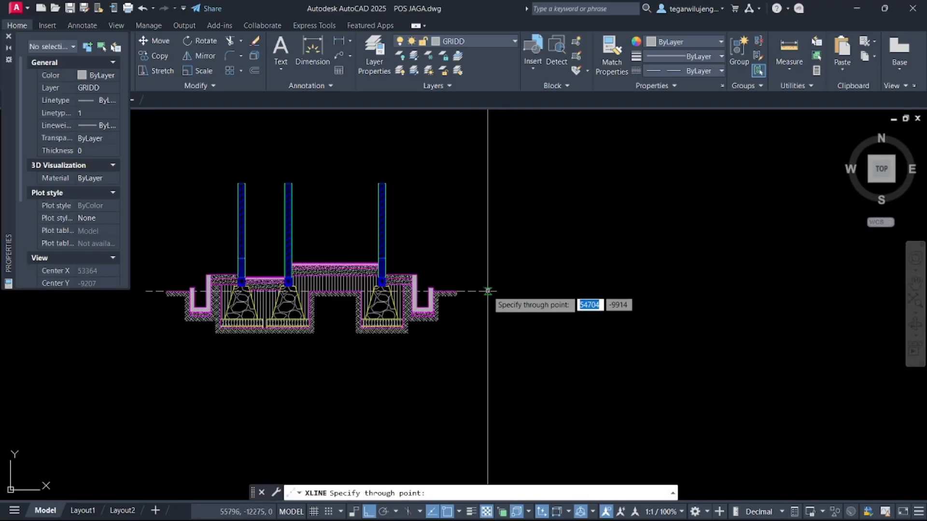
scroll(479, 291, "up", 2)
scroll(478, 291, "up", 1)
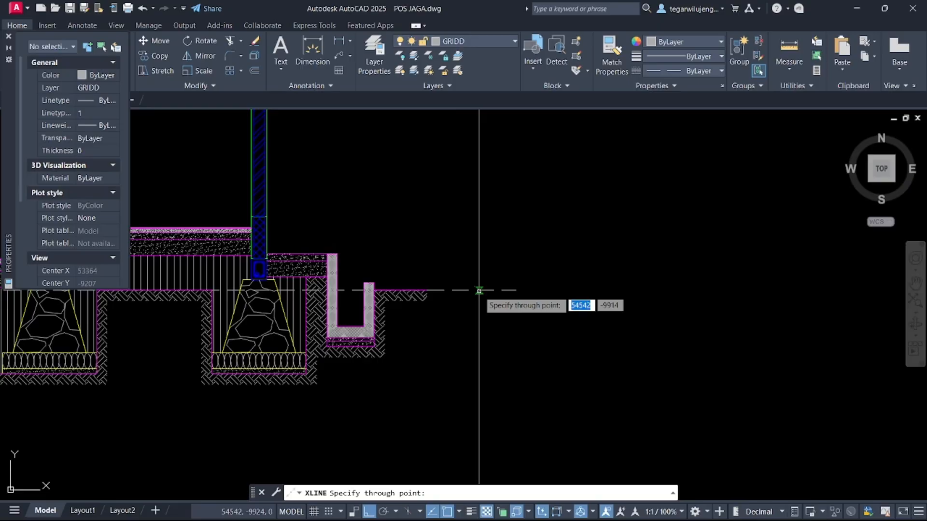
left_click(477, 291)
key("Escape")
scroll(471, 344, "down", 3)
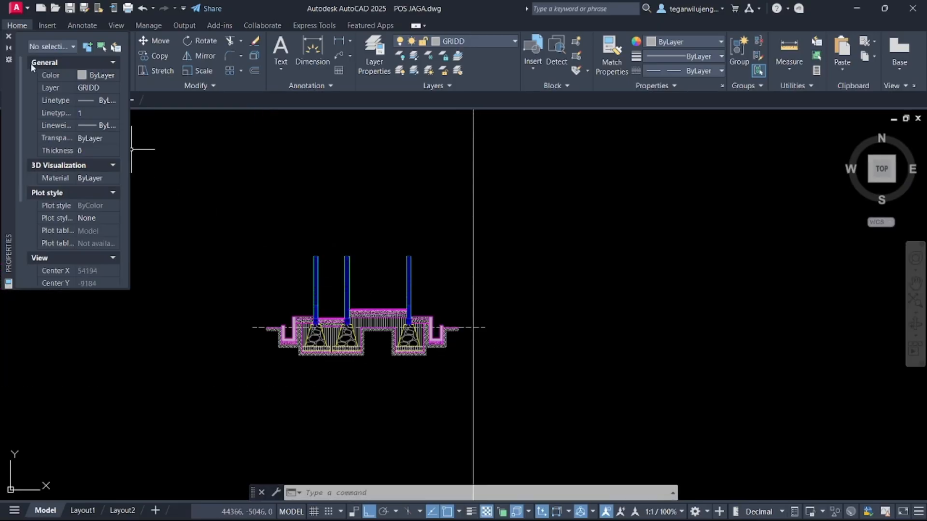
left_click(9, 38)
- Examine the level markers beside the dashed level lines in the section A-A reference drawing, and return to the drafted section
scroll(144, 221, "down", 8)
middle_click_drag(145, 221, 424, 306)
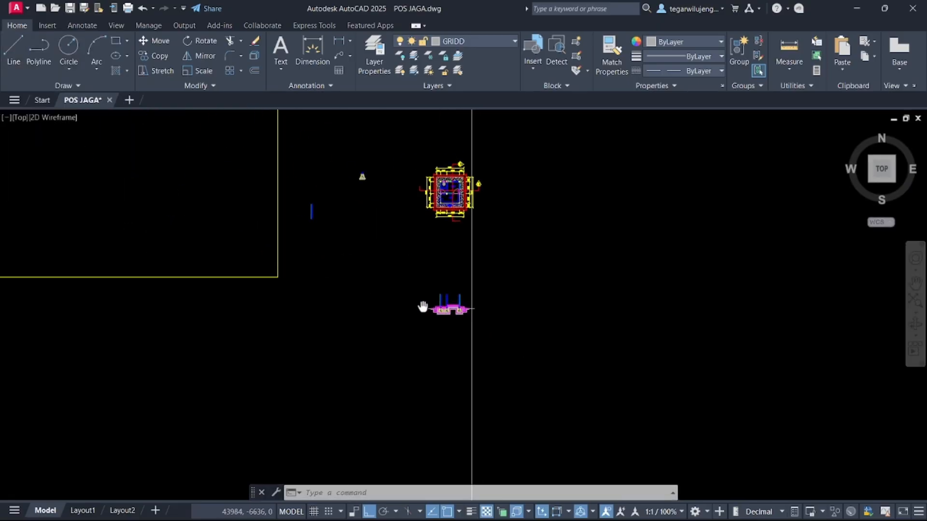
scroll(241, 201, "up", 5)
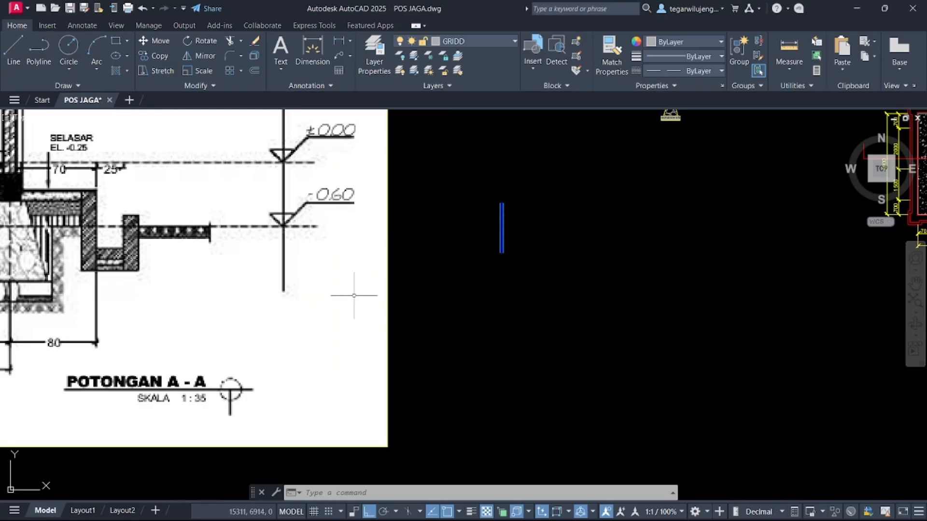
middle_click_drag(353, 294, 74, 208)
scroll(78, 207, "down", 4)
scroll(341, 338, "up", 5)
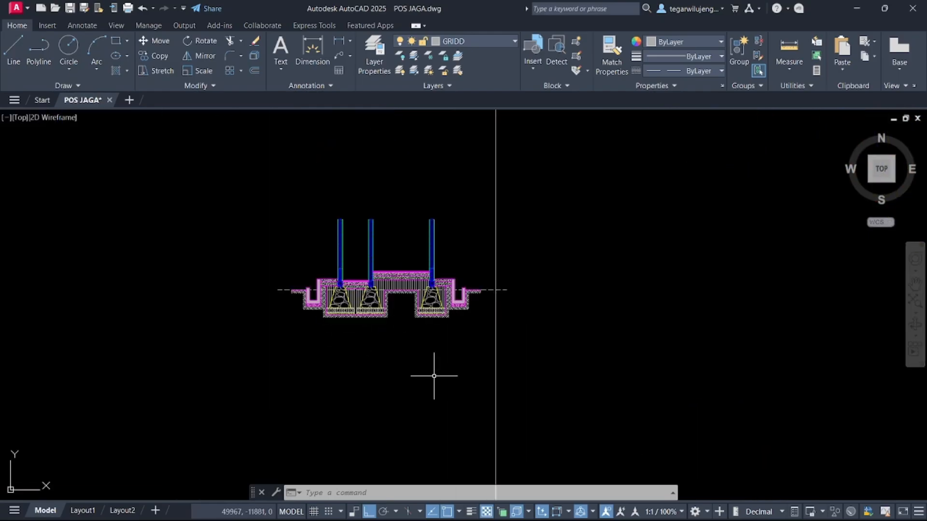
- Insert the structural Elevation symbol - Imperial at annotation scale 1:1 near the vertical construction line at ground level, with its elevation attribute left blank
key("ctrl+3")
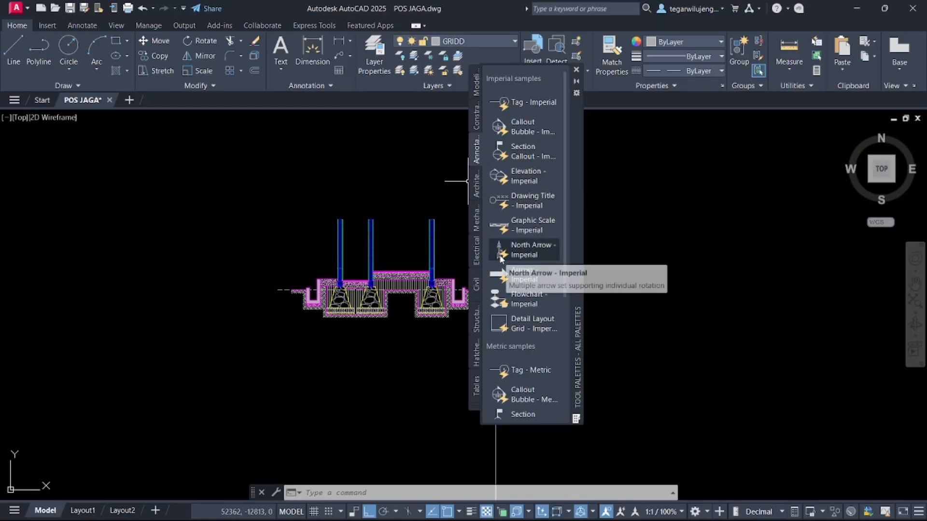
scroll(523, 244, "down", 4)
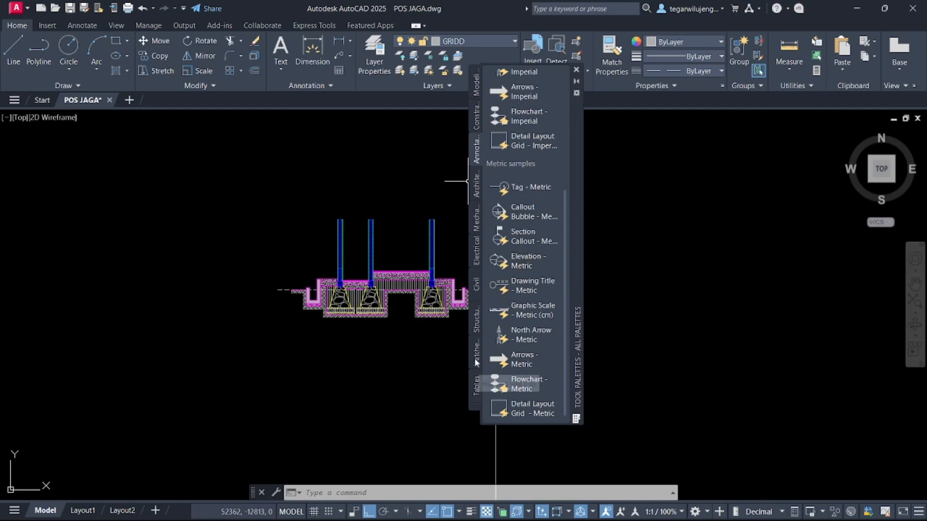
left_click(475, 329)
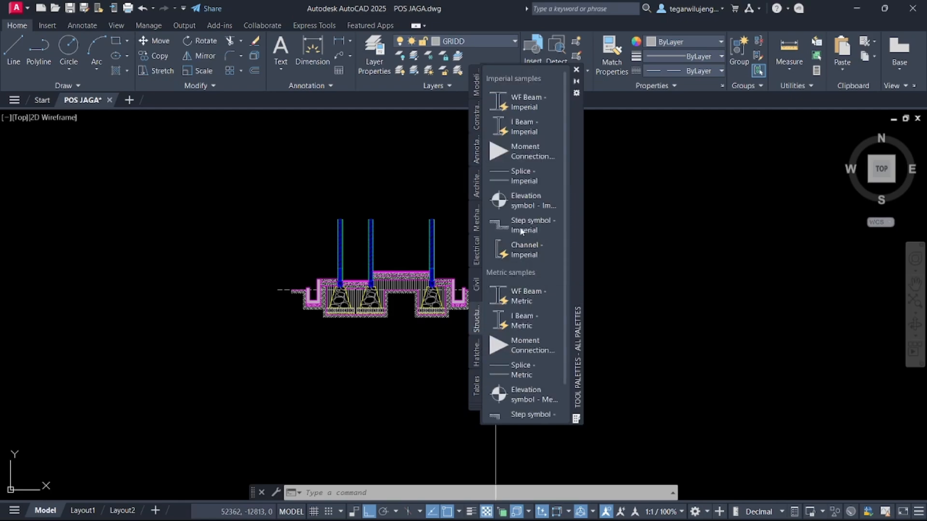
left_click(523, 202)
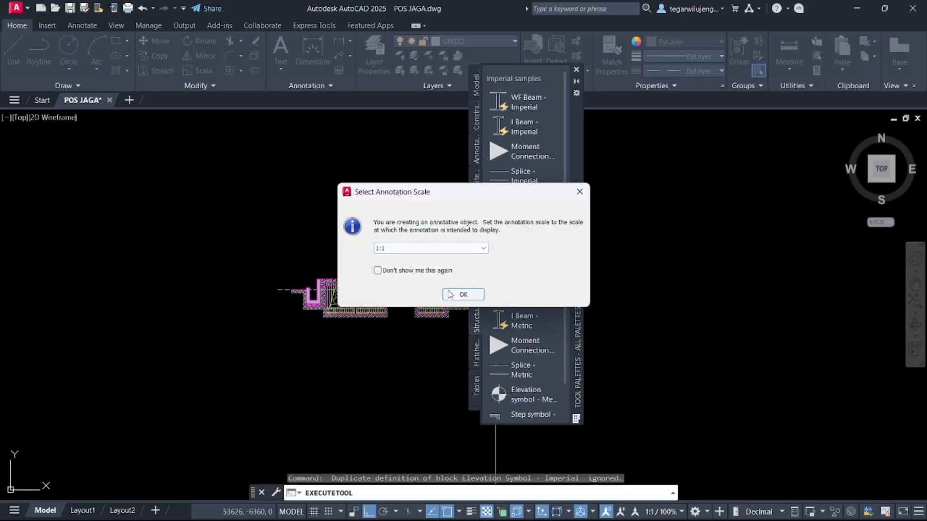
left_click(462, 295)
scroll(368, 269, "up", 6)
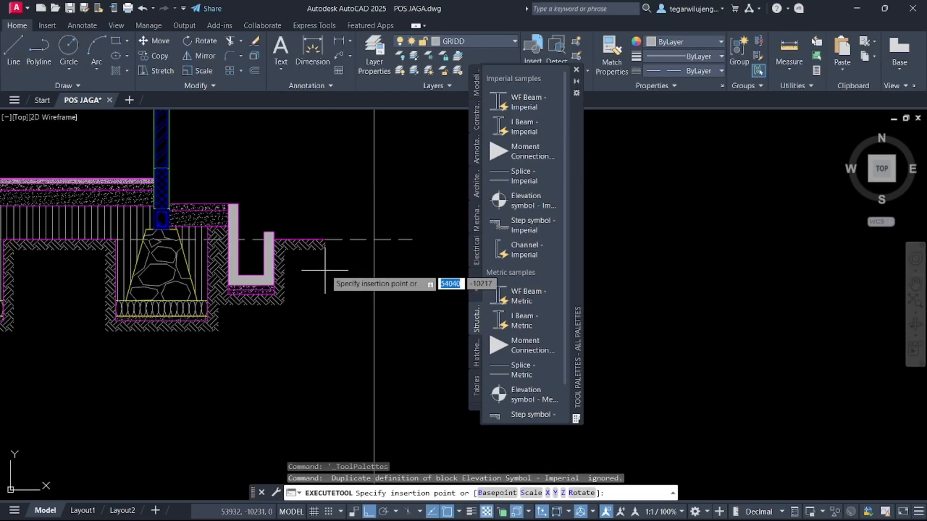
left_click(399, 213)
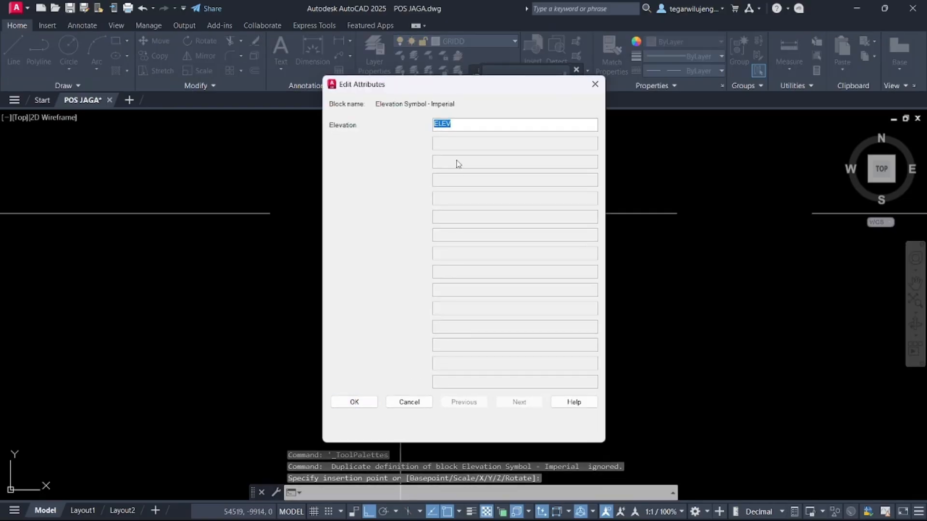
key("BackSpace")
left_click(351, 406)
- Move the elevation symbol by its centre onto the intersection of the vertical construction line and the ground-level line
scroll(400, 203, "up", 8)
middle_click_drag(376, 257, 251, 218)
scroll(285, 250, "up", 5)
scroll(213, 341, "up", 3)
left_click(254, 369)
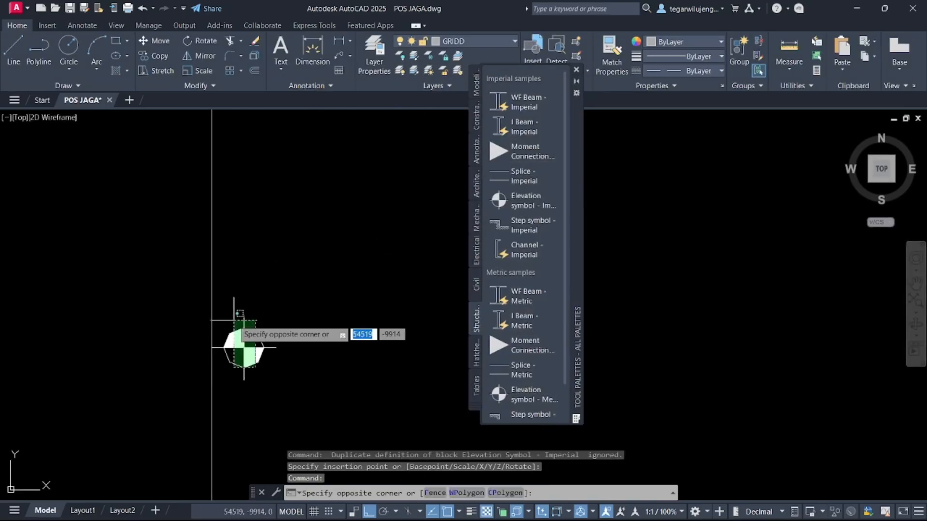
left_click(240, 321)
type("M")
key("Return")
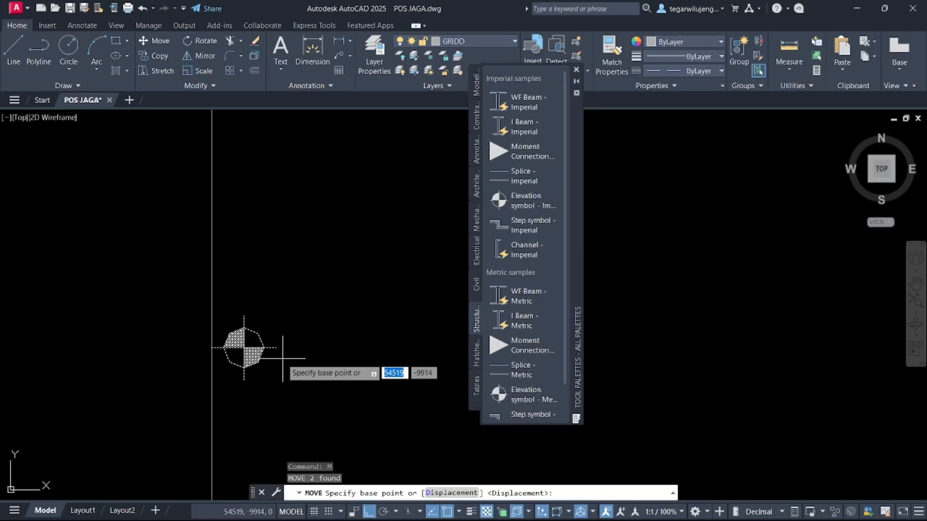
left_click(243, 348)
left_click(208, 348)
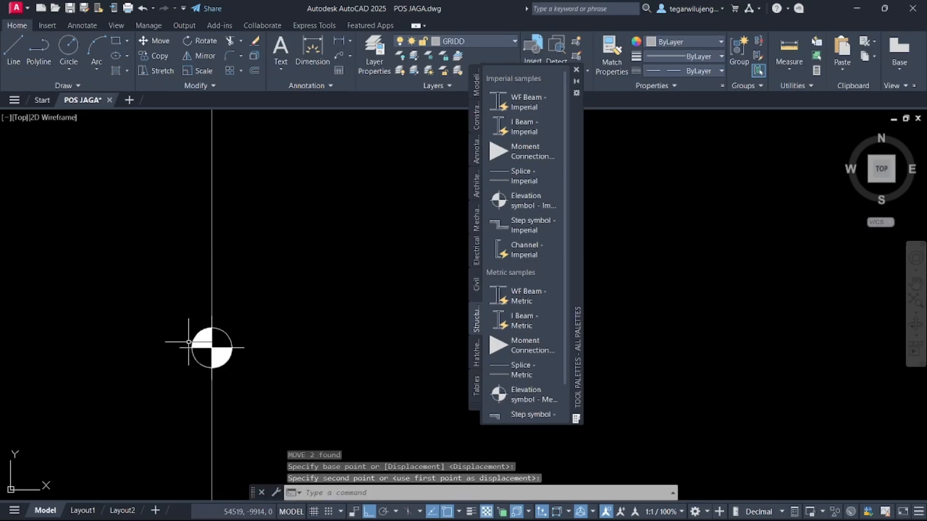
- Scale the elevation symbol up about its centre by a factor of about 88
left_click(189, 346)
key("Return")
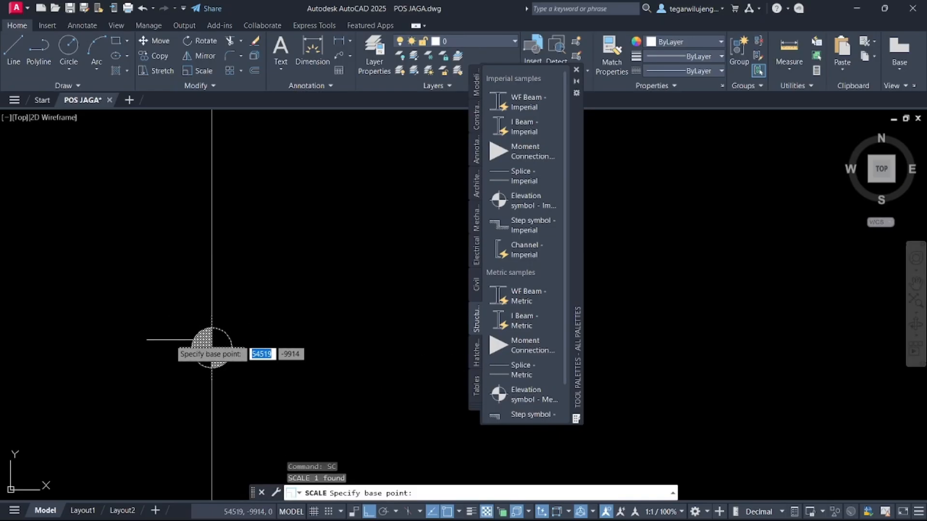
left_click(211, 348)
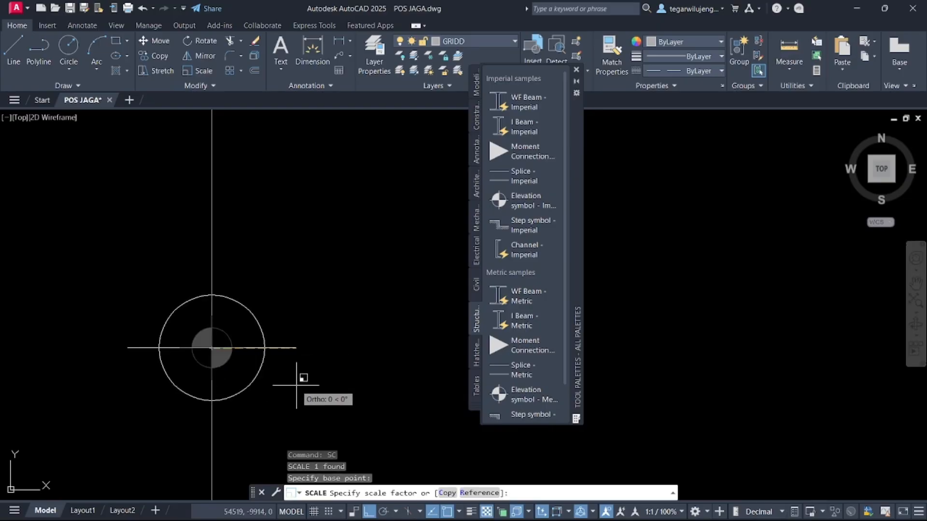
scroll(419, 428, "down", 15)
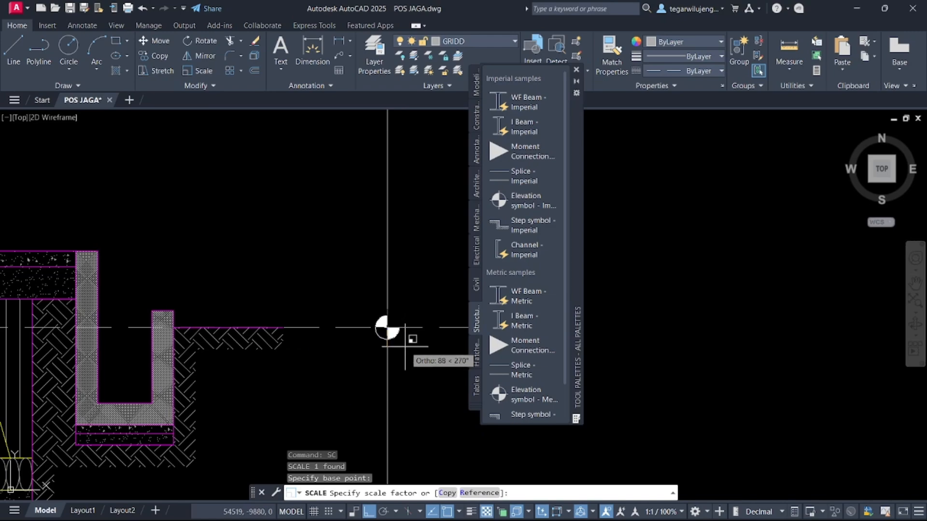
left_click(400, 344)
scroll(383, 358, "down", 6)
middle_click_drag(382, 351, 148, 248)
scroll(316, 322, "up", 8)
key("Escape")
- Start a multiline text box just beyond the elevation symbol, over the end of the dashed ground-level line
left_click(271, 58)
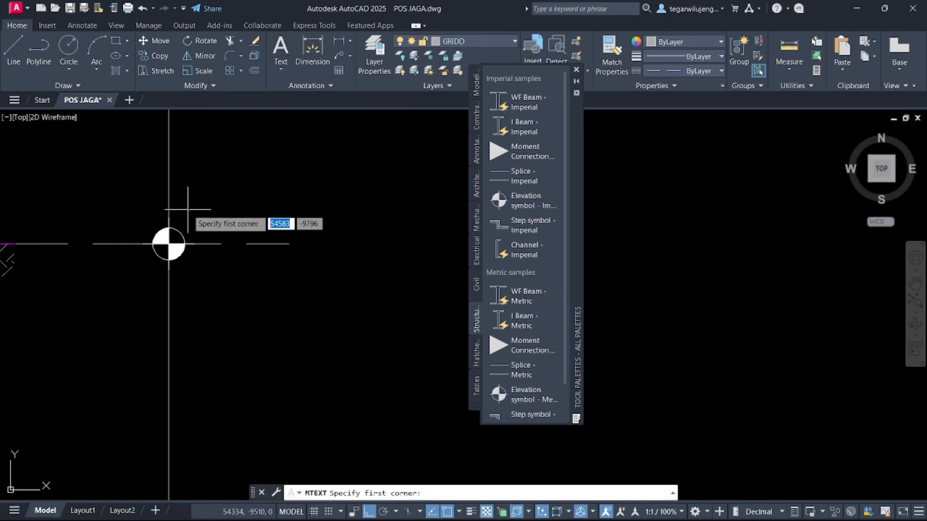
scroll(195, 217, "up", 3)
left_click(197, 224)
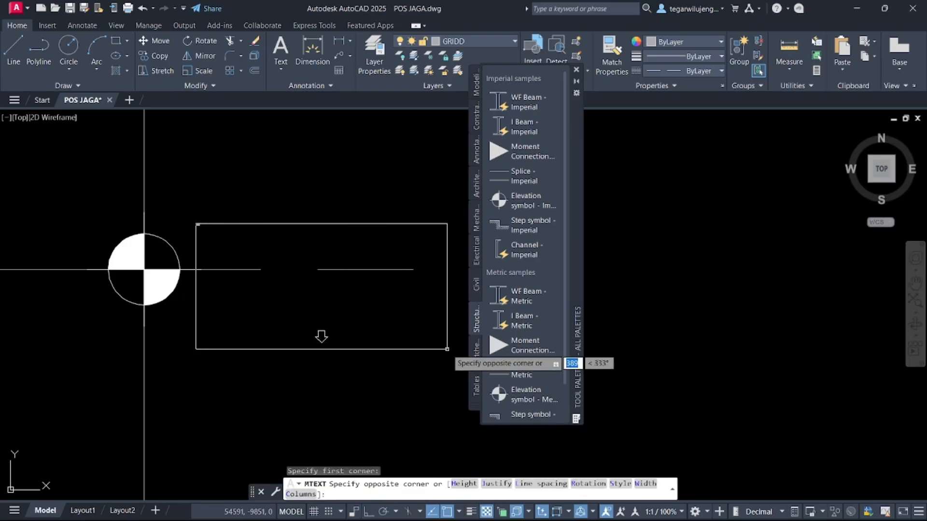
left_click(407, 327)
scroll(227, 291, "down", 3)
scroll(226, 295, "down", 5)
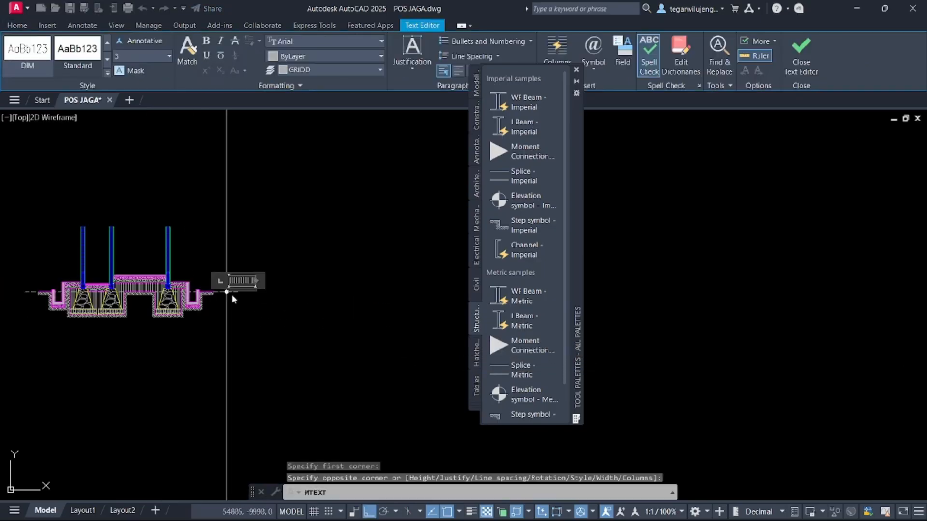
scroll(239, 287, "up", 8)
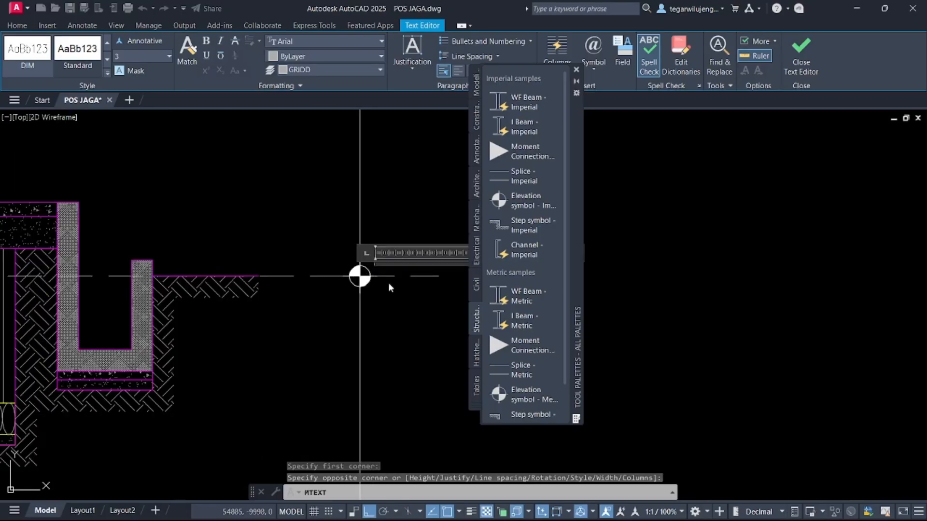
- Enter TANAH ASLI and -0.60 as the label text with a blank line between them, close the tool palettes and finish editing
type("TANAH ASLI")
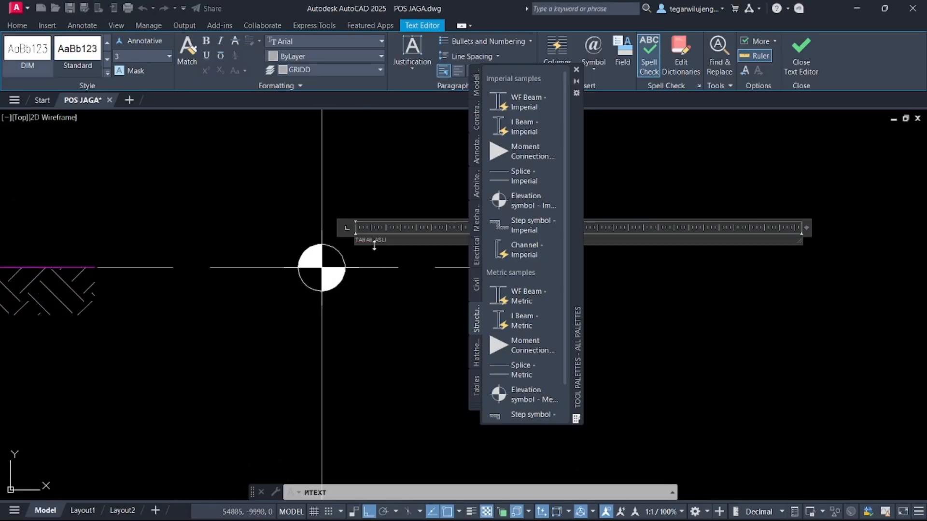
scroll(374, 245, "up", 7)
type("ASLI")
key("Return")
key("Return")
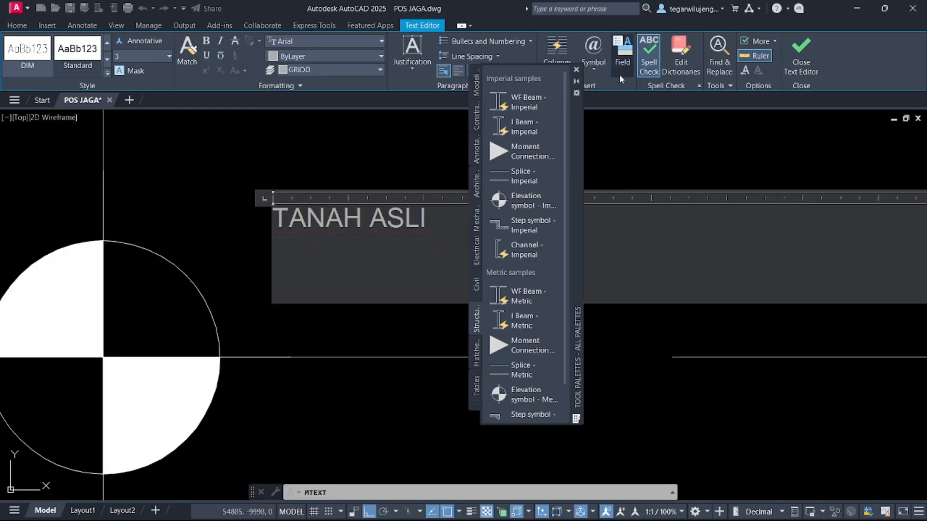
left_click(576, 69)
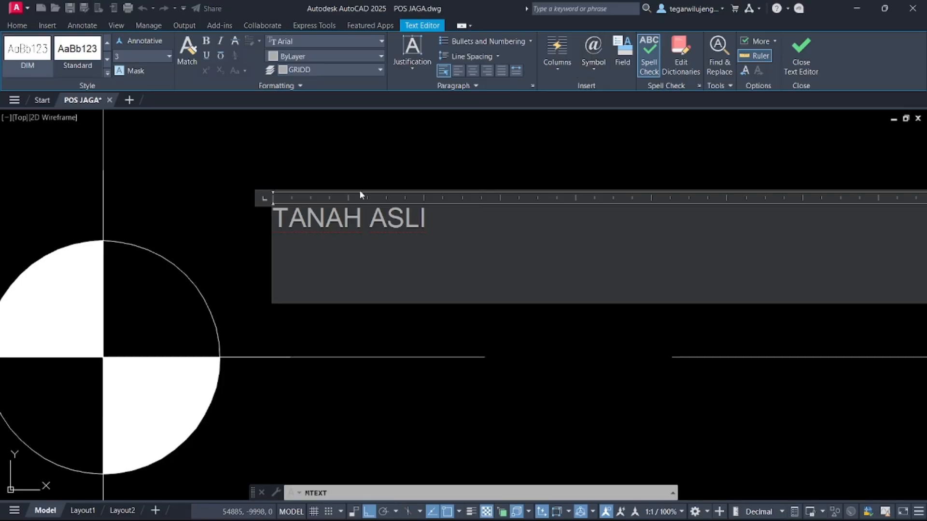
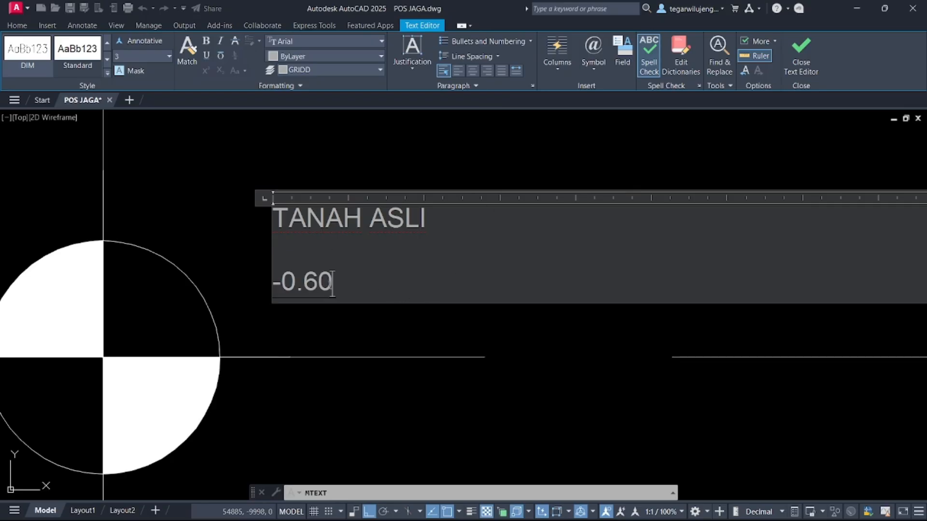
left_click_drag(331, 282, 243, 223)
left_click(18, 25)
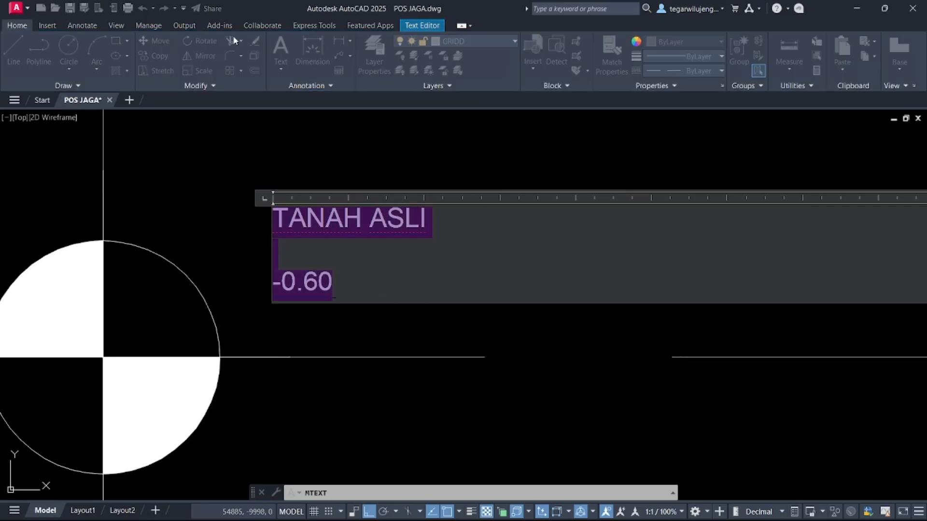
left_click(416, 26)
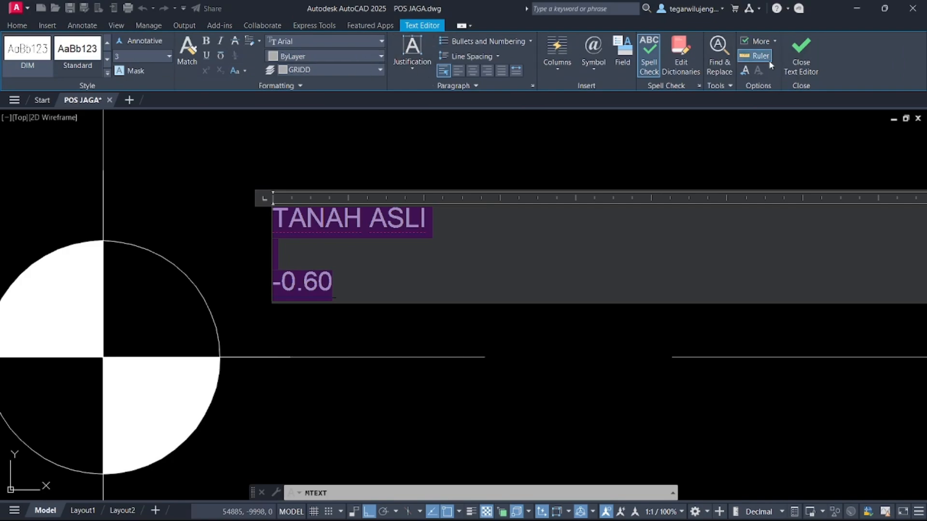
left_click(801, 53)
- Set the height of the whole TANAH ASLI label to 50 and widen its text frame so the name fits on one line
scroll(270, 220, "up", 2)
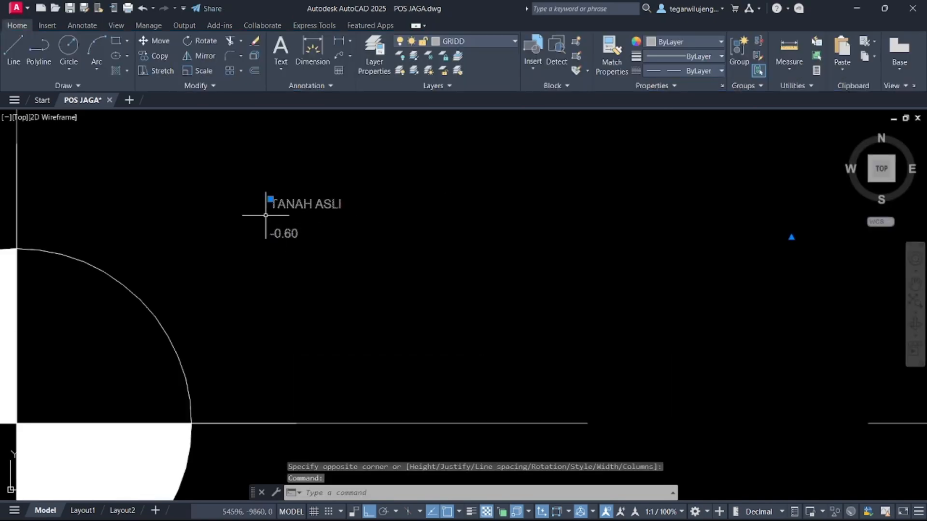
double_click(285, 234)
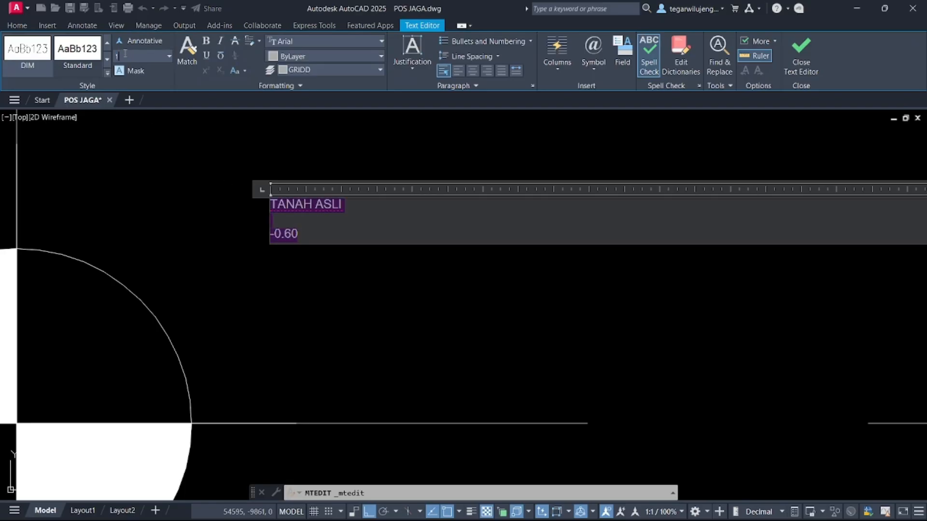
scroll(237, 205, "down", 8)
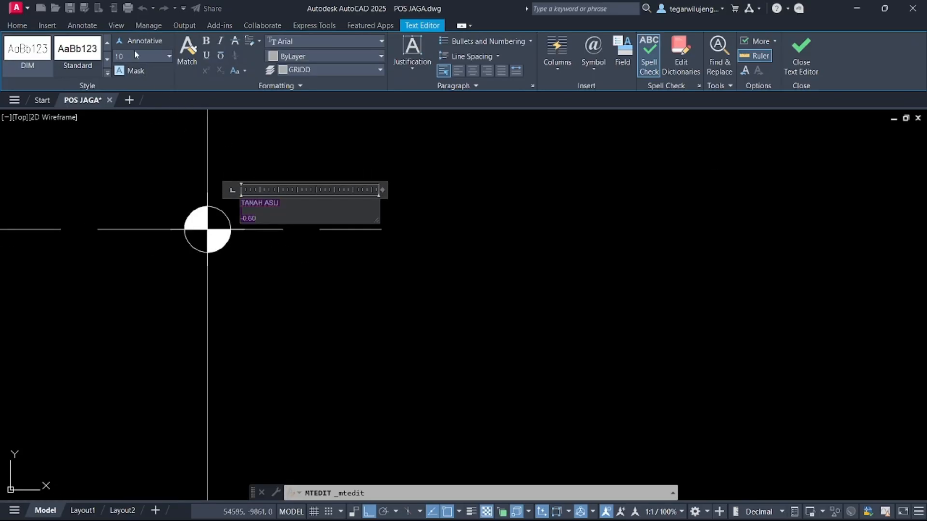
key("Return")
scroll(238, 200, "down", 5)
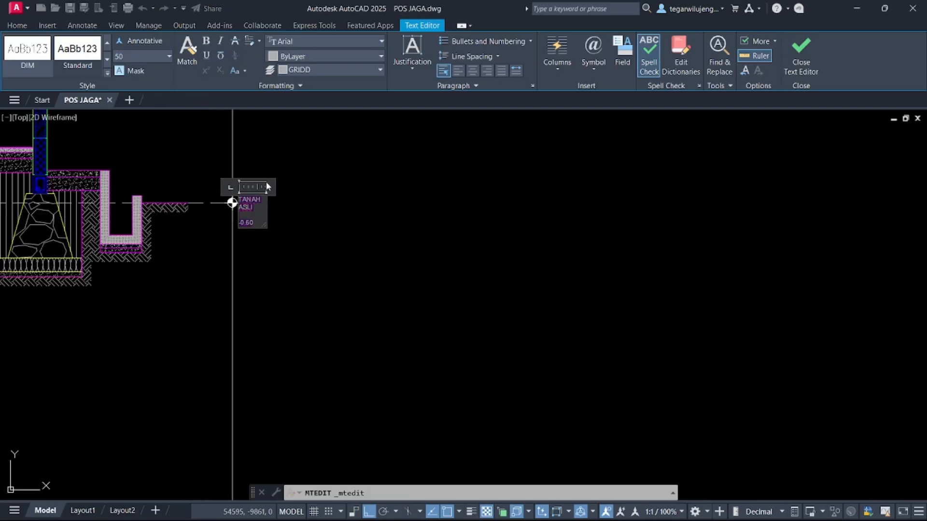
left_click_drag(265, 187, 306, 190)
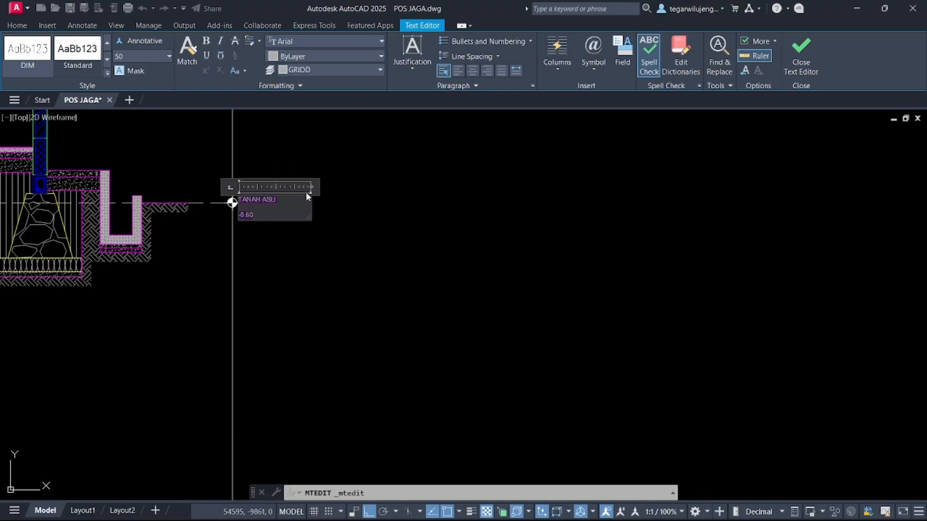
scroll(254, 220, "up", 4)
left_click(248, 233)
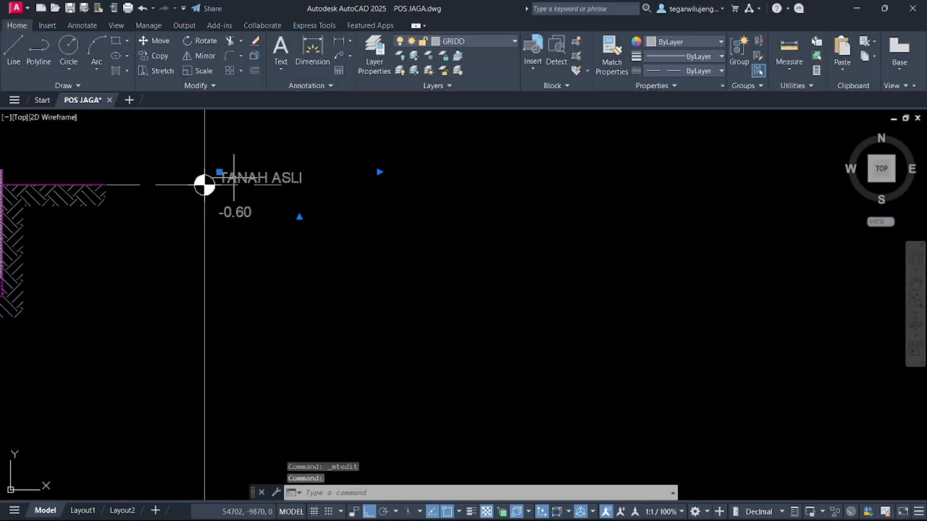
- Move the TANAH ASLI label upward relative to the ground-level line, keeping it beside the elevation symbol
scroll(235, 184, "up", 2)
left_click_drag(235, 184, 231, 159)
scroll(235, 204, "down", 3)
scroll(235, 202, "up", 3)
left_click(305, 182)
left_click(298, 184)
- Remove the blank line between TANAH ASLI and -0.60, and lower the label so its two lines straddle the ground-level line
double_click(337, 223)
left_click(416, 189)
key("Delete")
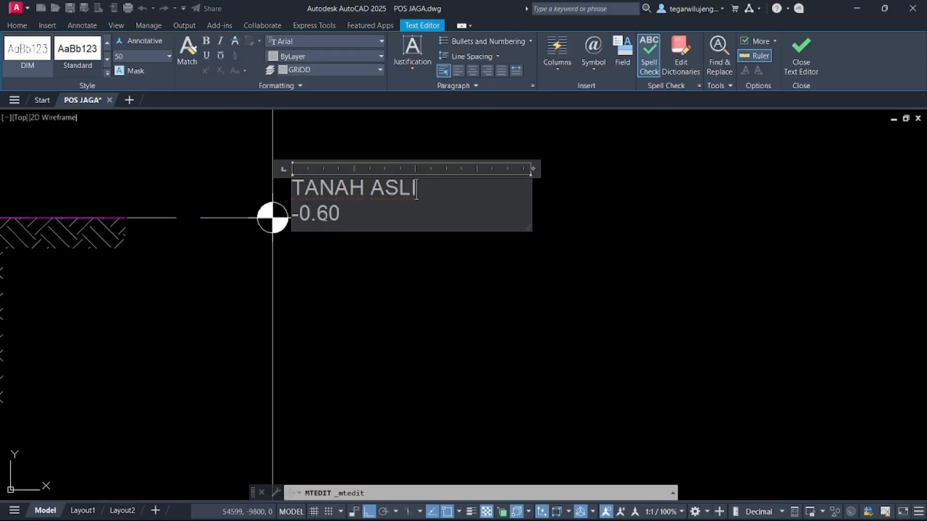
scroll(299, 221, "up", 2)
left_click(319, 264)
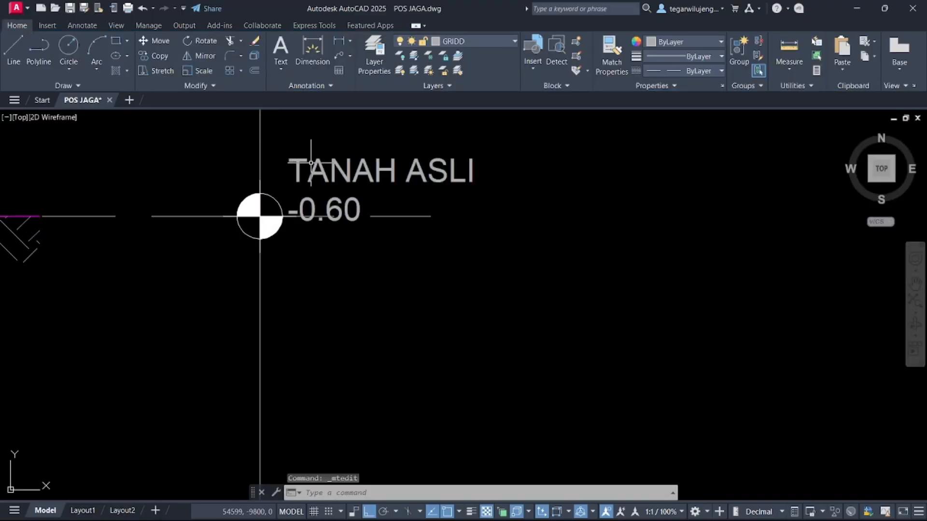
left_click(289, 158)
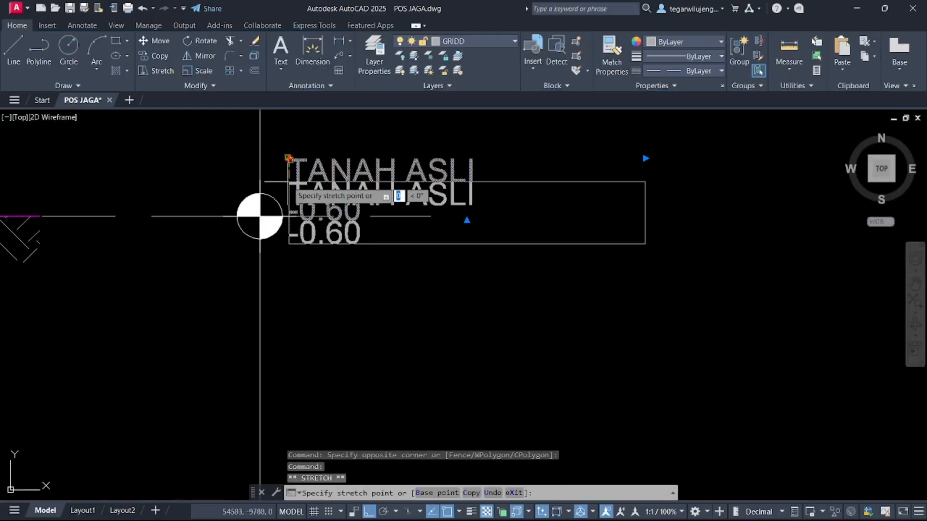
left_click(316, 182)
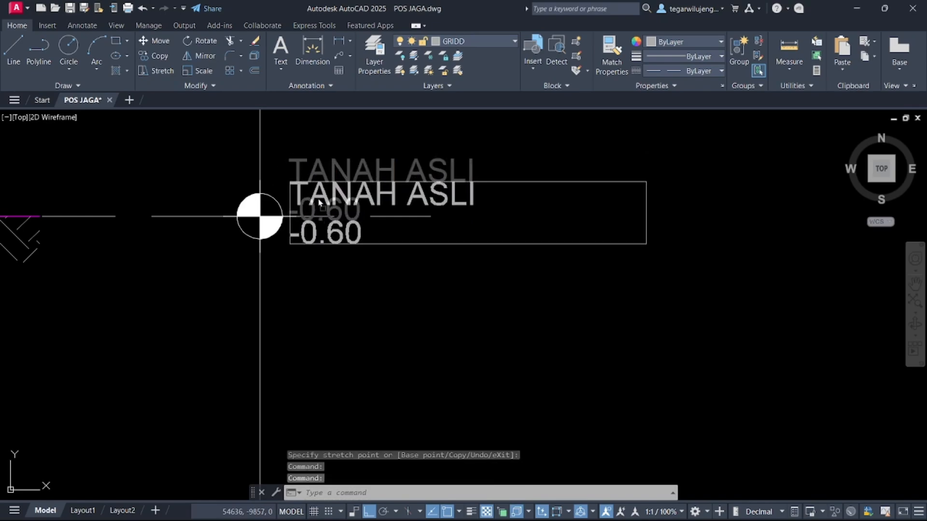
- Move the TANAH ASLI elevation label to the yellow text layer
key("Escape")
double_click(357, 197)
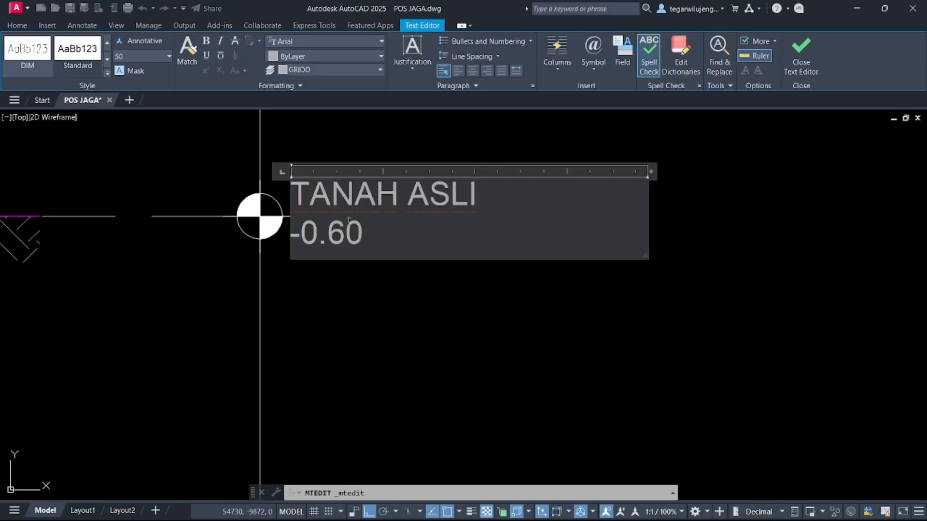
key("Escape")
left_click(323, 192)
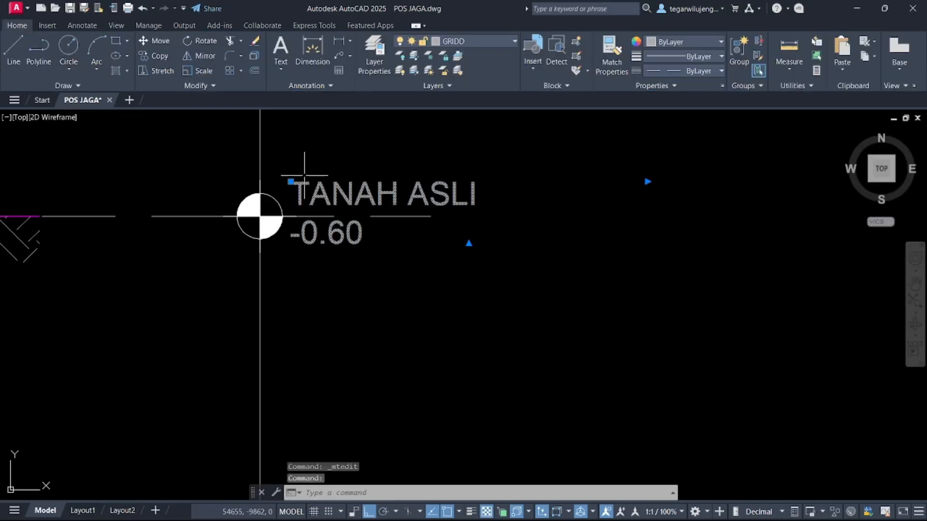
left_click(480, 44)
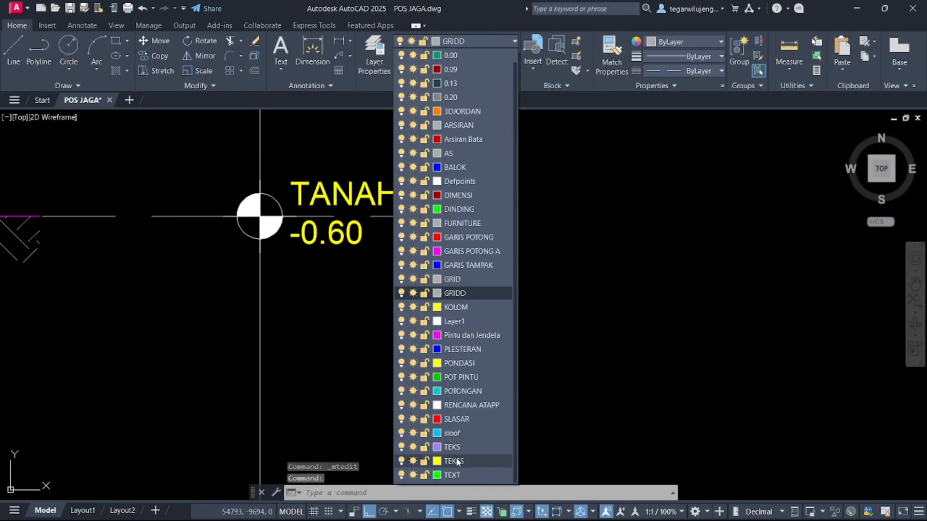
left_click(452, 459)
key("Escape")
scroll(327, 233, "down", 3)
middle_click_drag(326, 234, 398, 274)
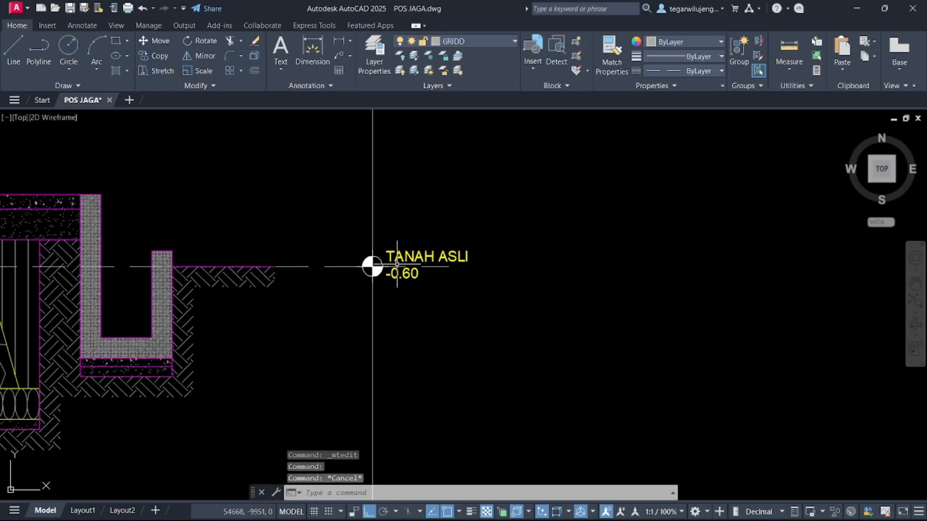
- Copy the ground-level line, its elevation symbol and the TANAH ASLI label 600 straight up to the floor level
left_click(328, 214)
left_click(552, 321)
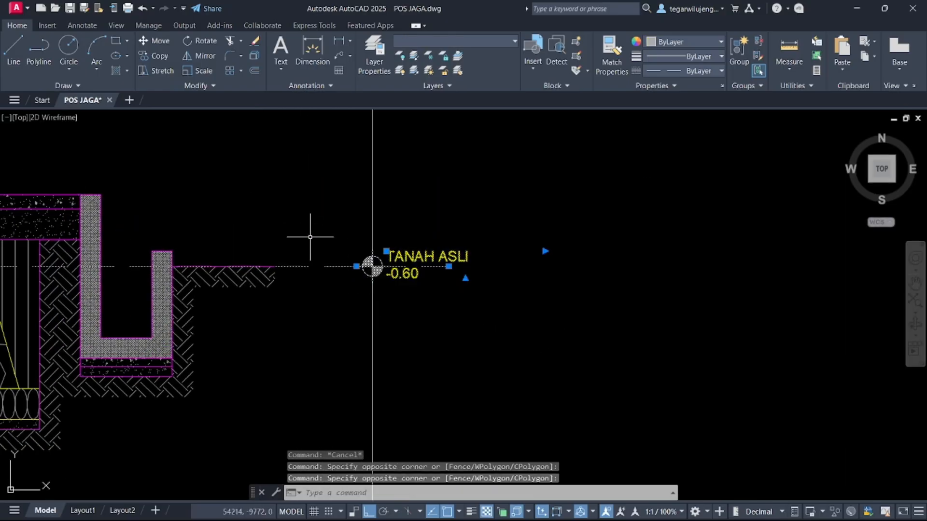
key("Return")
left_click(311, 266)
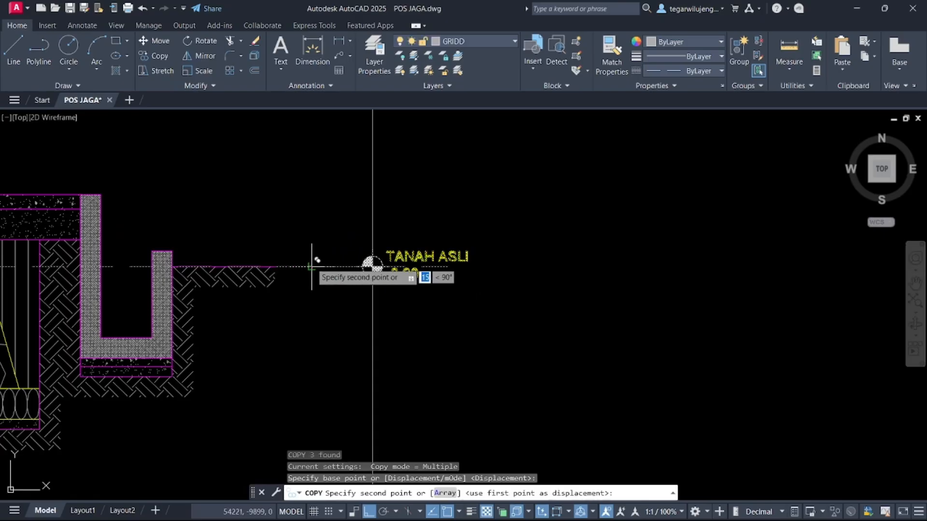
middle_click_drag(312, 201, 381, 286)
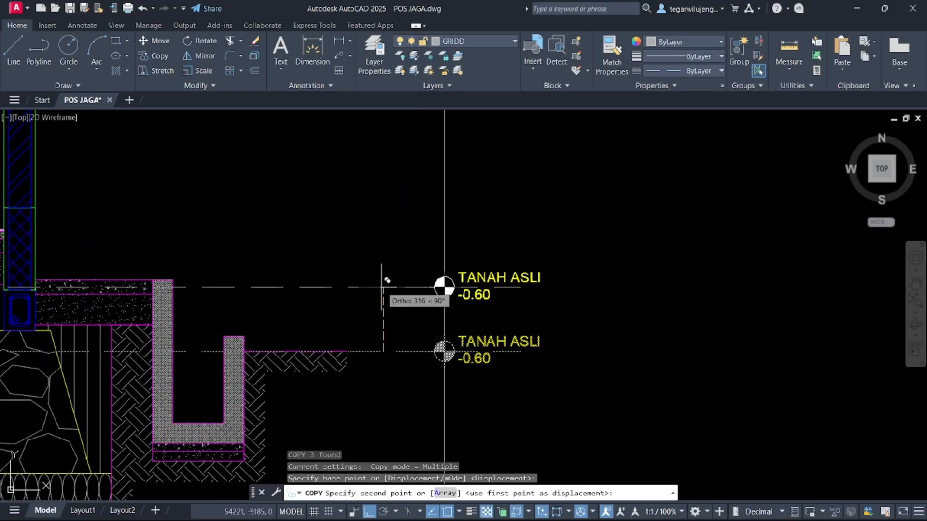
type("600")
key("Return")
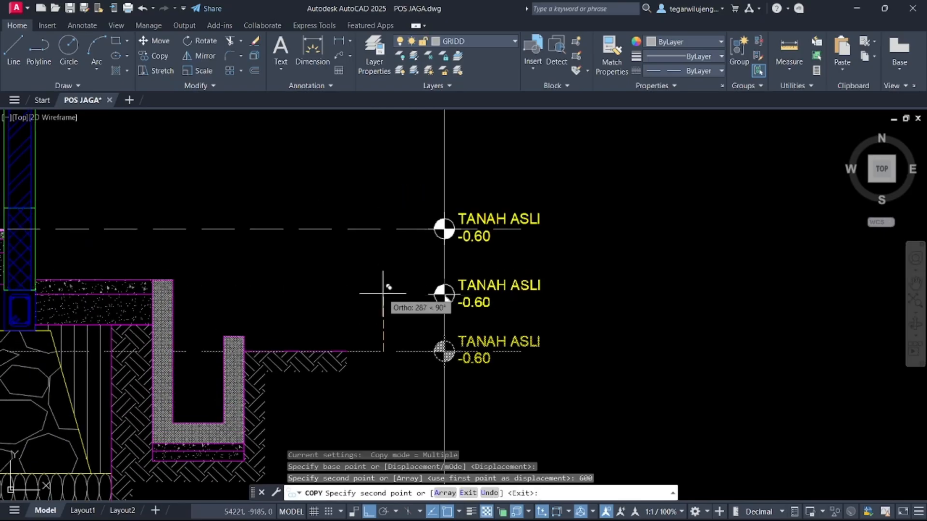
key("Escape")
- Copy the floor-level line with its elevation symbol and label 2150 straight up, following the +2.15 level in the reference section
left_click(413, 262)
left_click(357, 197)
left_click(380, 170)
left_click(553, 266)
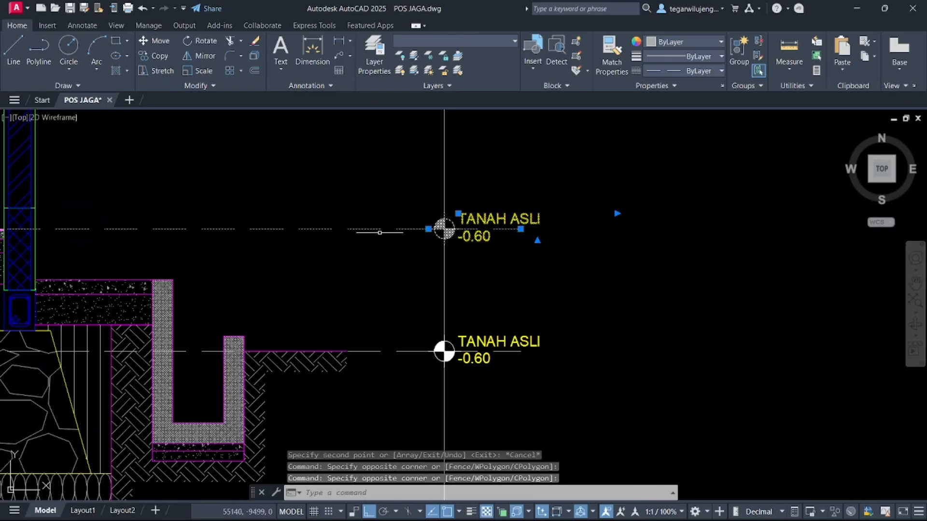
key("Return")
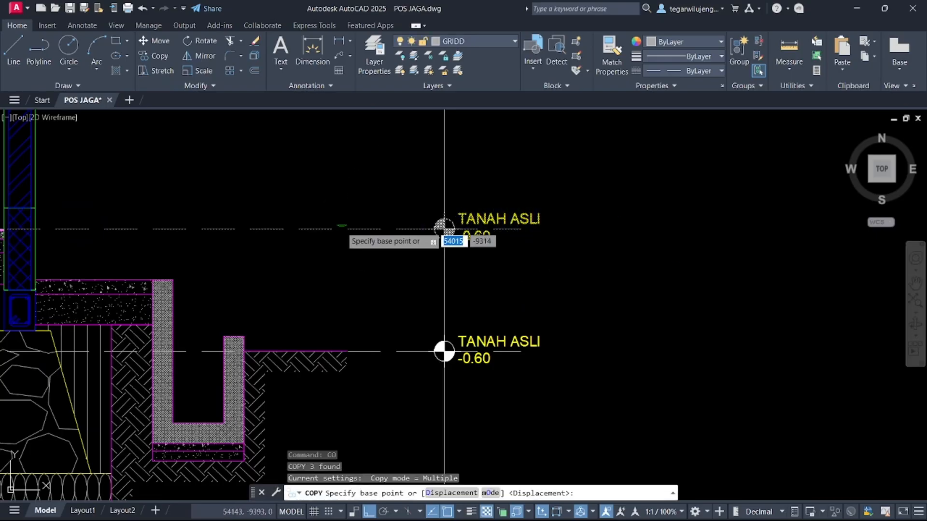
left_click(341, 228)
scroll(350, 179, "down", 10)
middle_click_drag(110, 182, 321, 296)
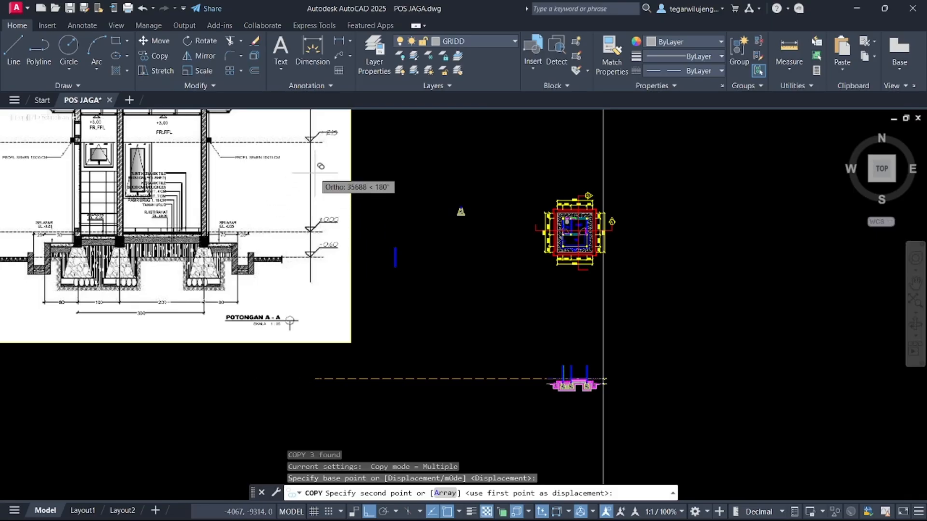
scroll(323, 159, "up", 8)
scroll(326, 161, "down", 10)
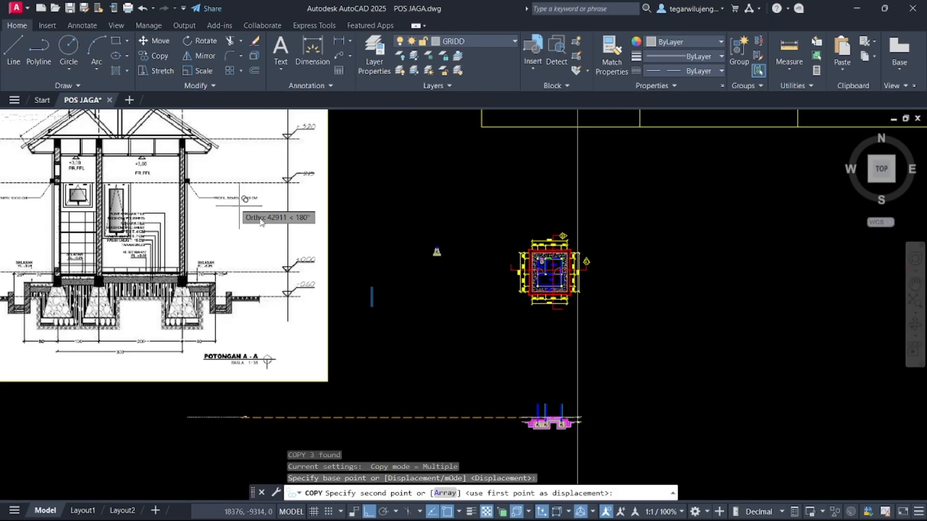
scroll(488, 251, "up", 6)
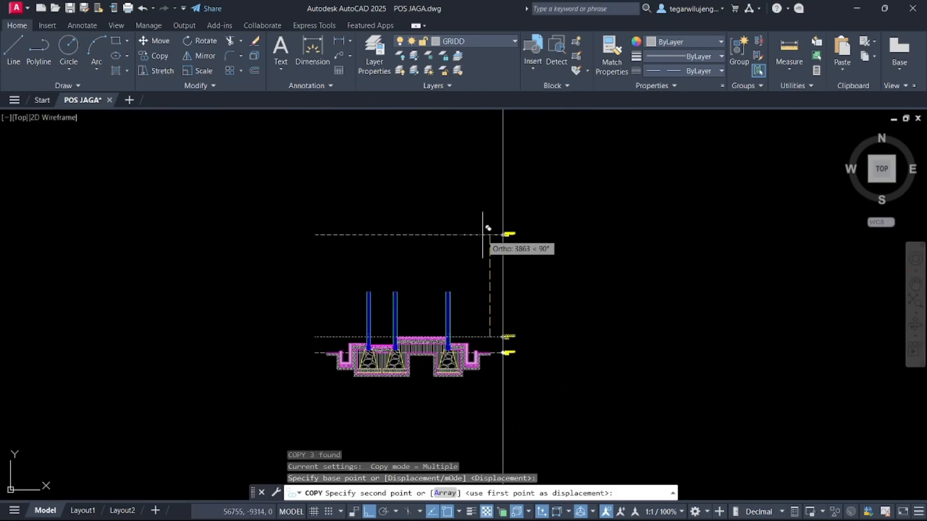
type("2150")
key("Return")
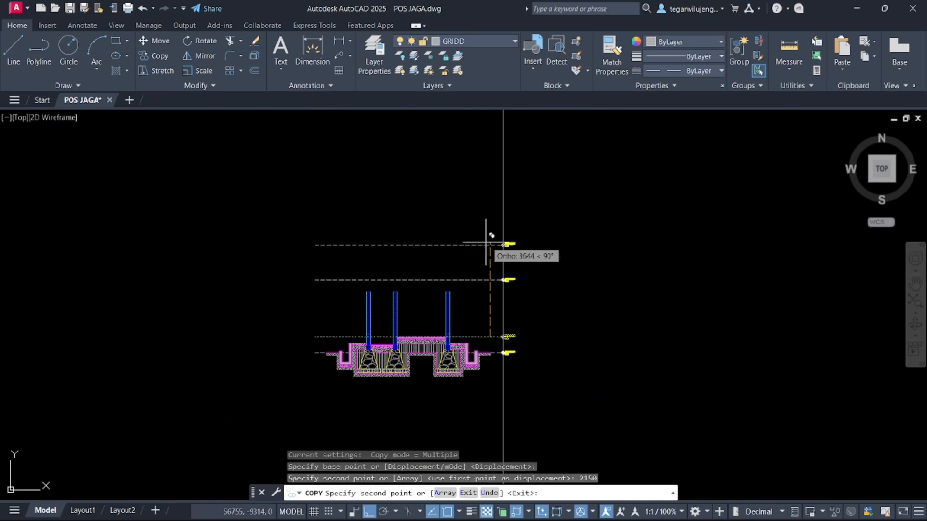
- Place another copy of the floor-level line, symbol and label 3200 above the floor level, then end the Copy command
scroll(489, 217, "down", 4)
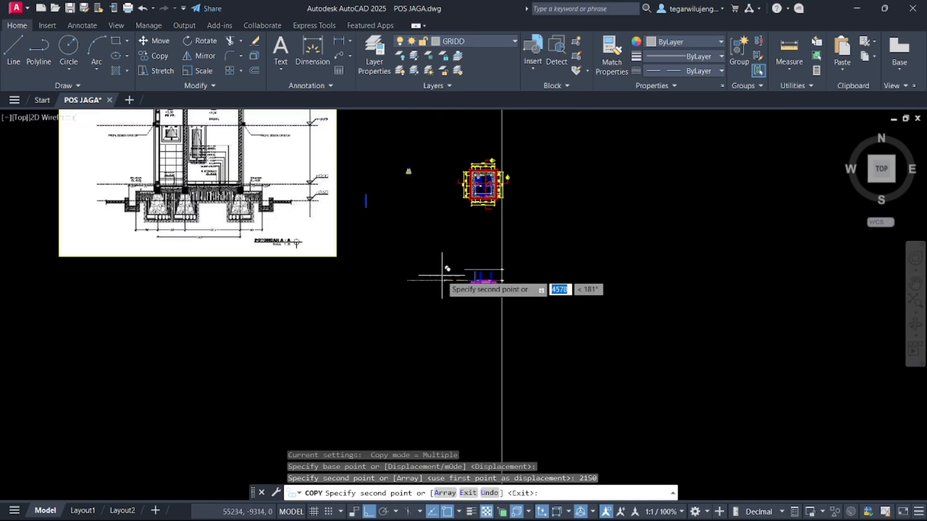
scroll(337, 200, "up", 6)
scroll(337, 200, "down", 6)
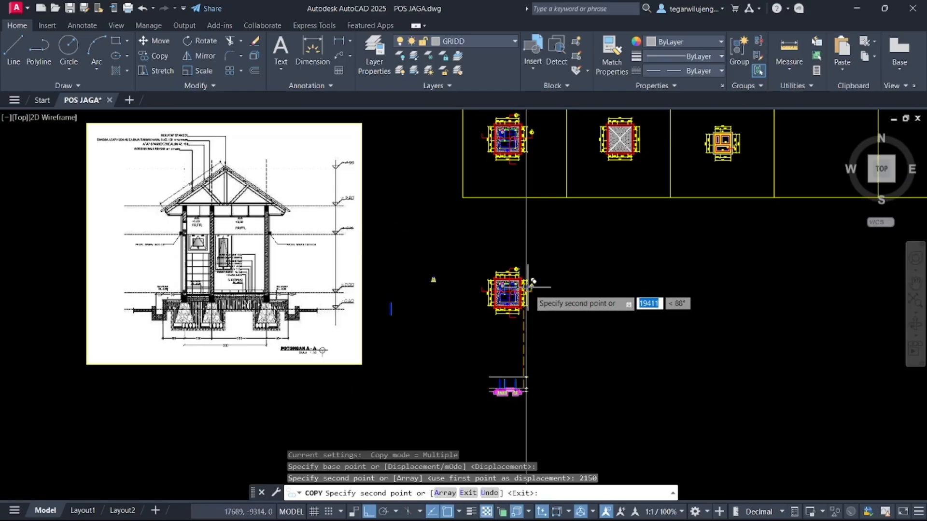
scroll(512, 220, "up", 7)
scroll(512, 218, "up", 2)
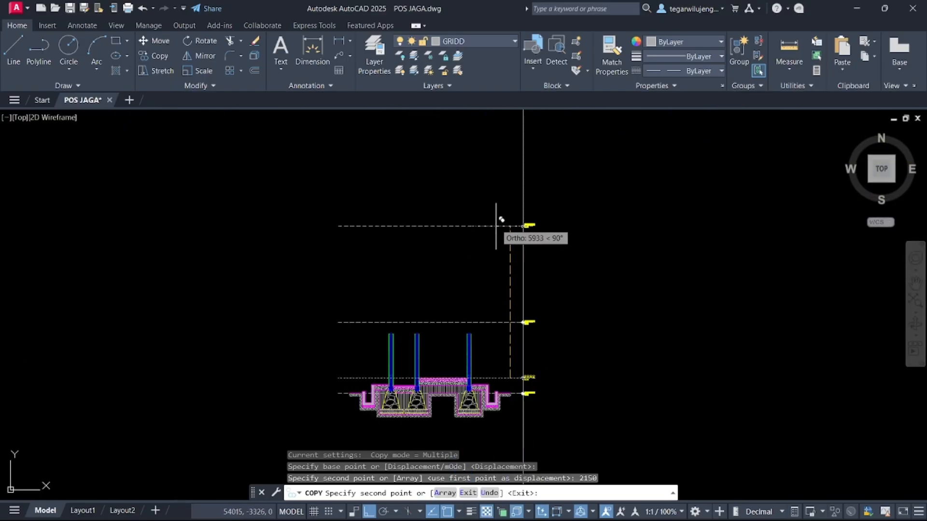
type("3200")
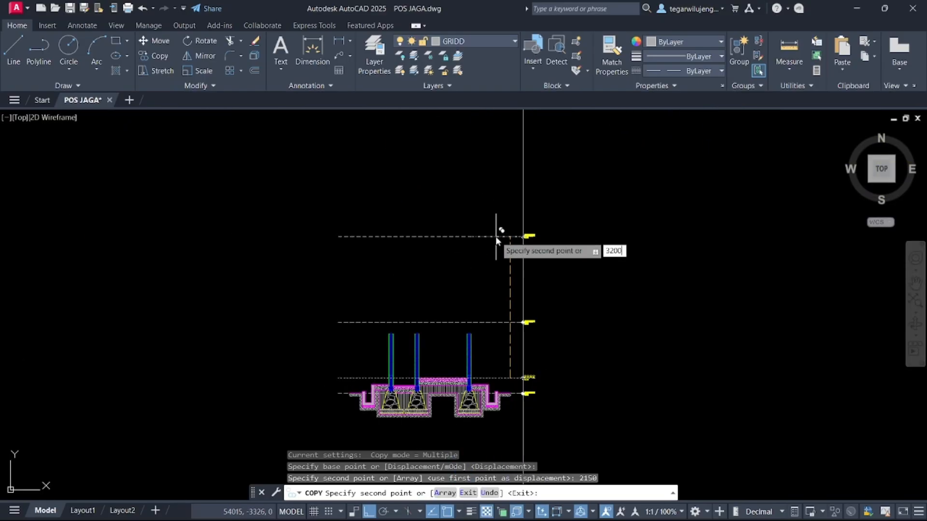
key("Return")
key("Escape")
- Copy the three foundation tie beams straight up so their tops sit on the highest level line, as in the reference section
scroll(459, 290, "down", 8)
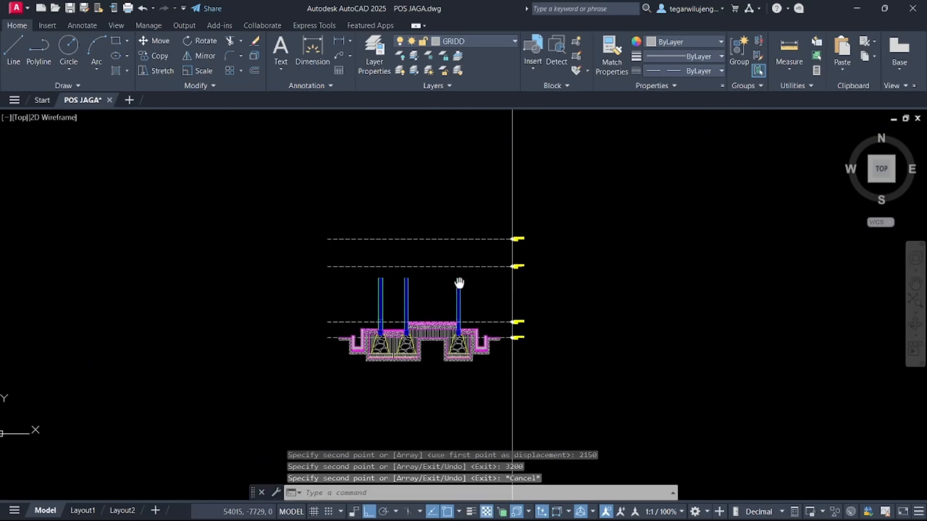
scroll(368, 231, "up", 5)
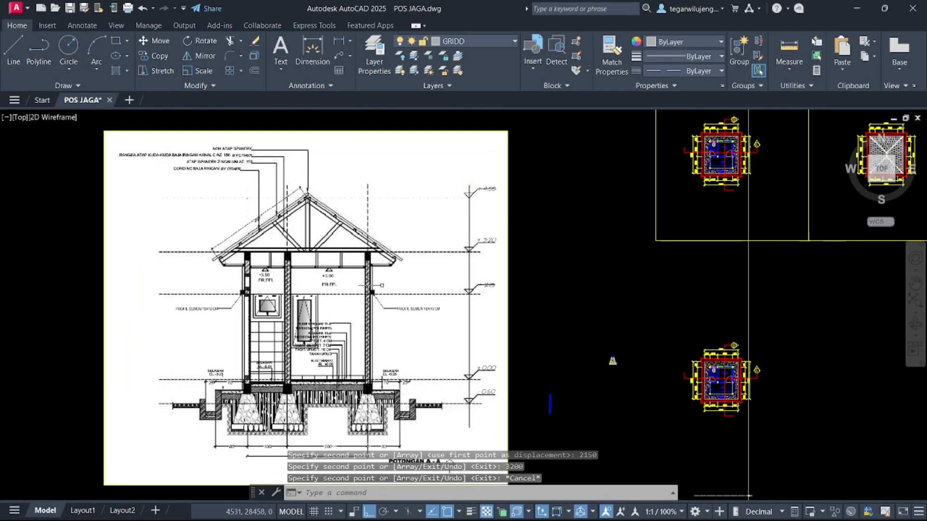
middle_click_drag(372, 242, 240, 105)
middle_click_drag(560, 347, 455, 236)
scroll(516, 314, "up", 6)
scroll(483, 184, "up", 8)
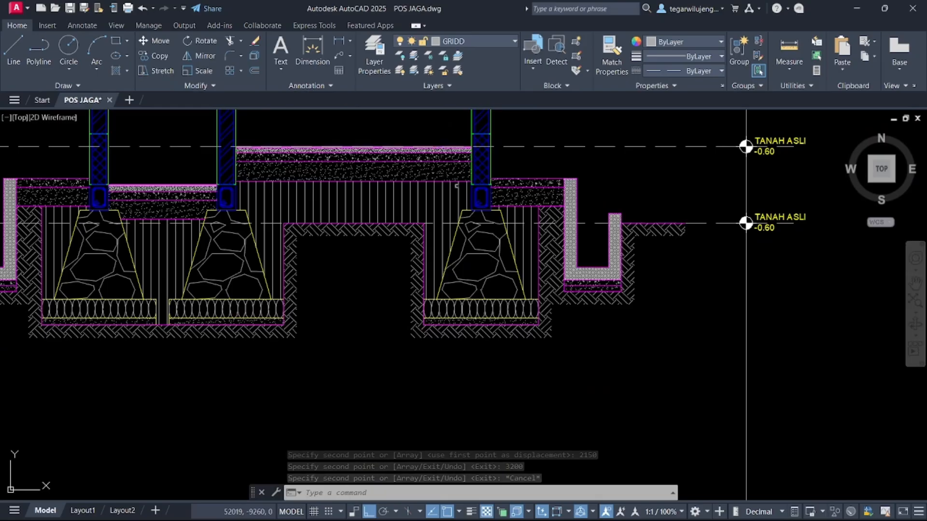
left_click(484, 193)
scroll(495, 231, "down", 6)
scroll(476, 248, "up", 8)
key("Escape")
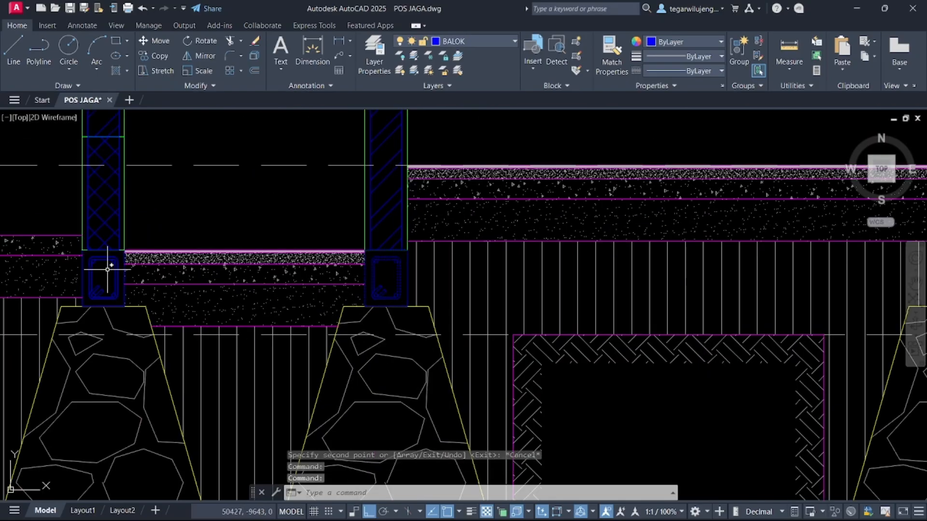
key("Escape")
type("co")
key("Return")
scroll(414, 352, "down", 5)
scroll(507, 341, "up", 6)
scroll(323, 286, "up", 4)
left_click(364, 288)
scroll(370, 388, "down", 8)
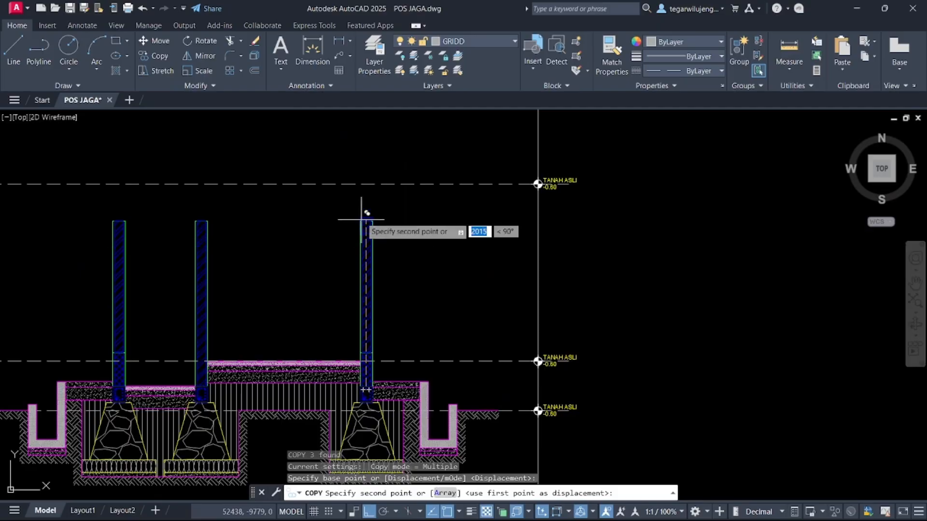
middle_click_drag(361, 237, 381, 382)
left_click(385, 254)
key("Escape")
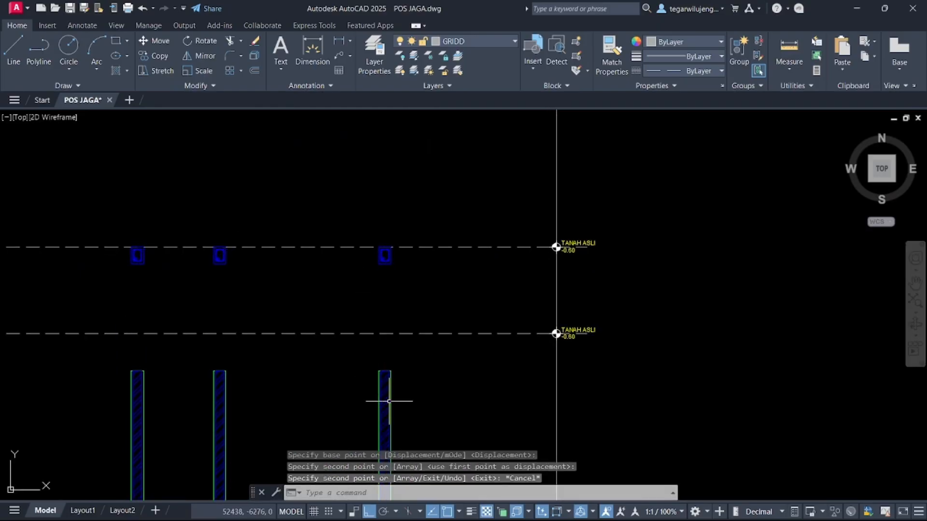
- Stretch the top of the right wall up to the underside of the upper beam above it
left_click(387, 394)
left_click(385, 370)
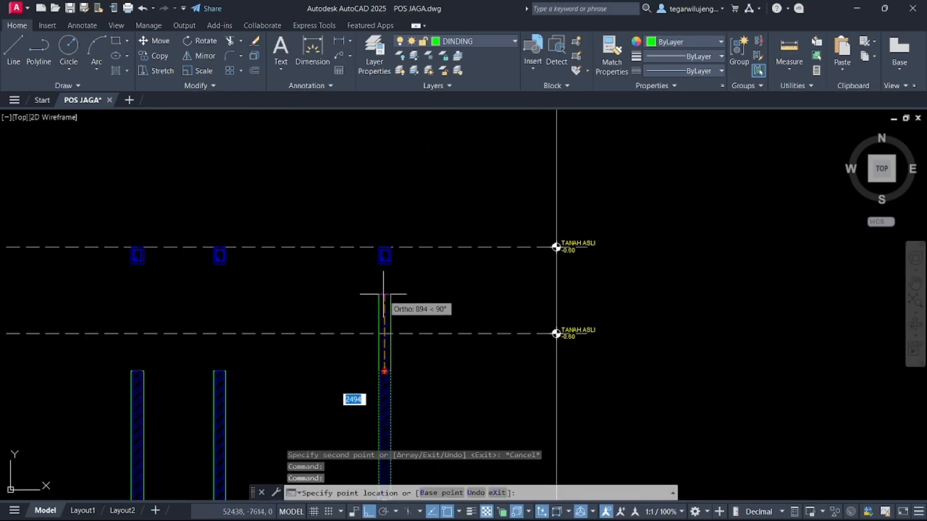
left_click(385, 263)
key("Escape")
- Stretch the tops of the middle and left walls up to the undersides of their upper beams
left_click(216, 371)
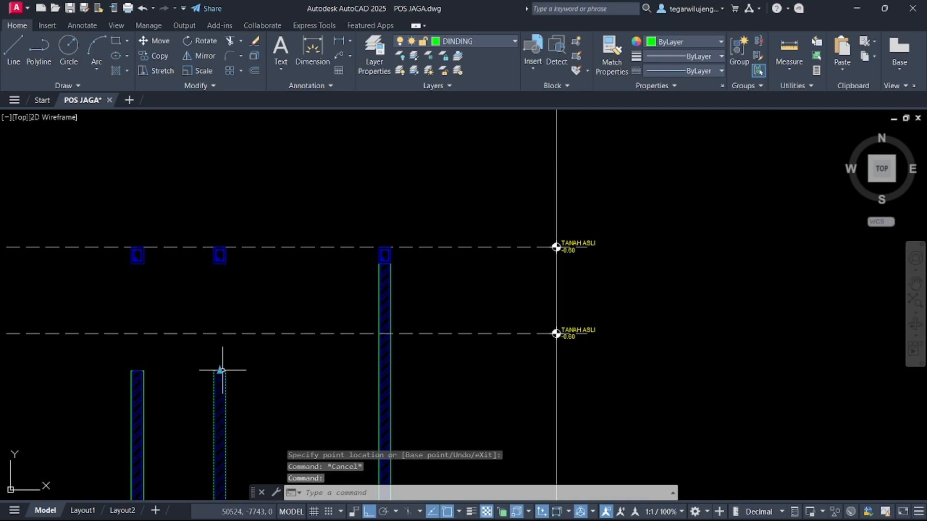
left_click(223, 370)
left_click(219, 370)
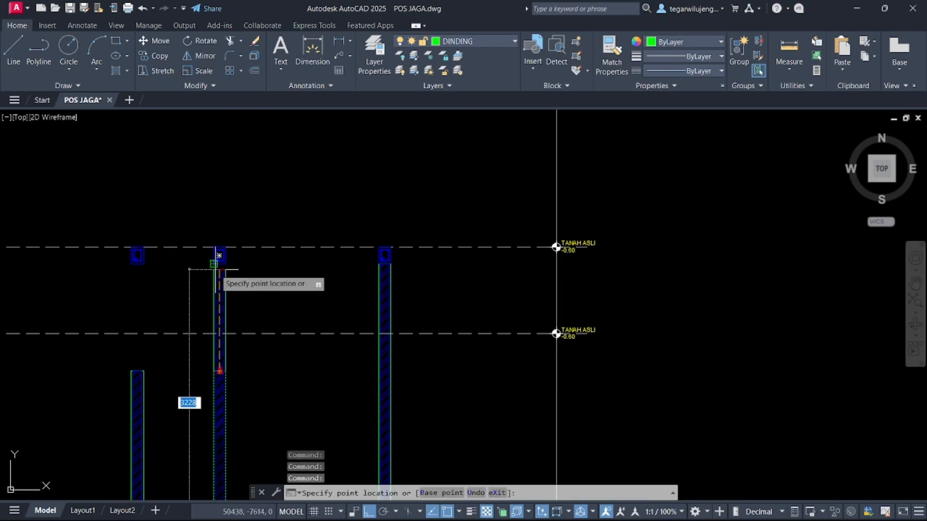
key("Escape")
left_click(129, 377)
left_click(134, 374)
left_click(137, 371)
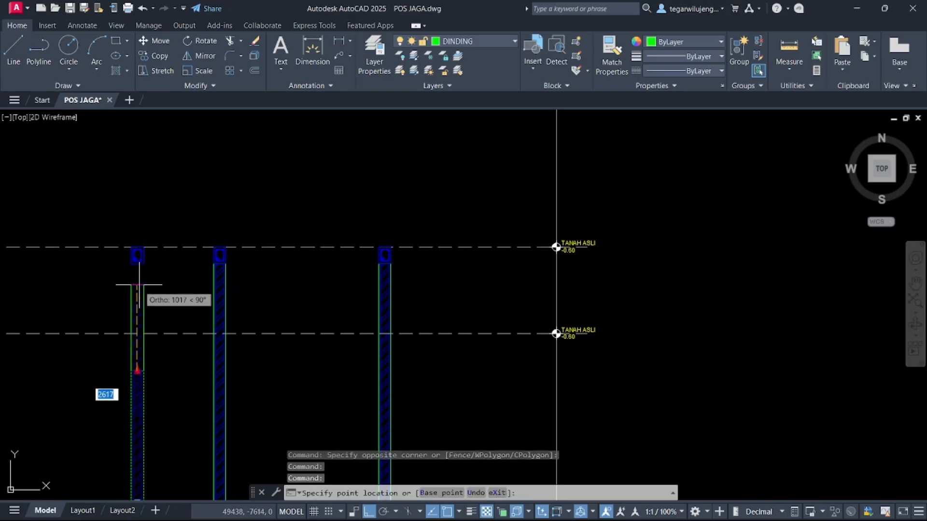
left_click(137, 249)
key("Escape")
- Examine the cement profiles beside the outer walls at the +2.15 level in the reference section
scroll(166, 293, "down", 2)
scroll(166, 293, "down", 2)
left_click_drag(170, 310, 172, 315)
mouse_move(172, 314)
middle_mouse_down()
mouse_move(274, 289)
mouse_move(412, 323)
mouse_move(449, 395)
middle_mouse_up()
scroll(275, 291, "down", 4)
scroll(263, 215, "up", 4)
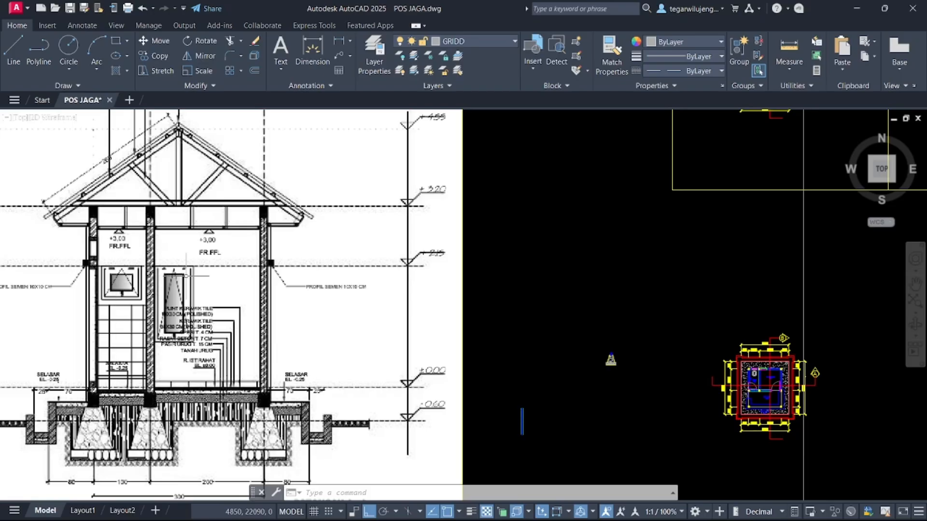
scroll(88, 270, "up", 2)
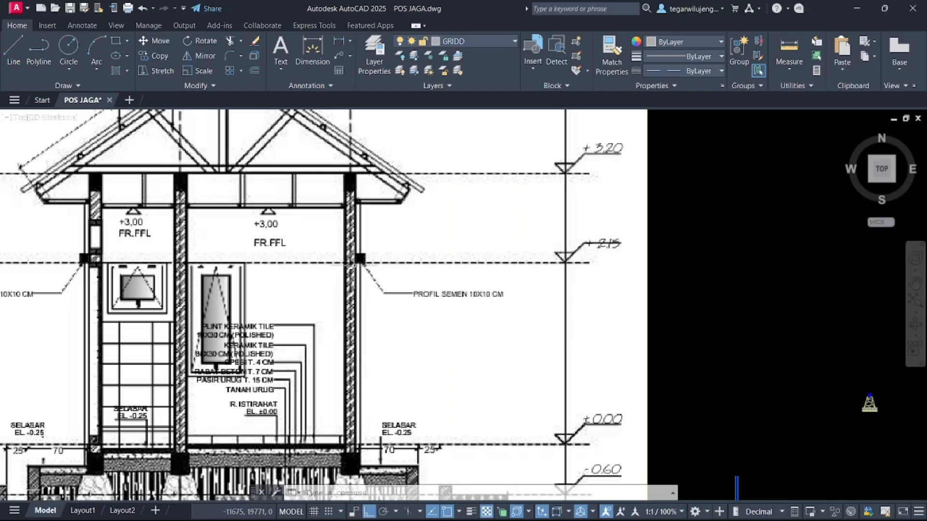
scroll(232, 242, "down", 3)
scroll(433, 367, "up", 3)
scroll(529, 374, "up", 3)
middle_click_drag(554, 372, 439, 305)
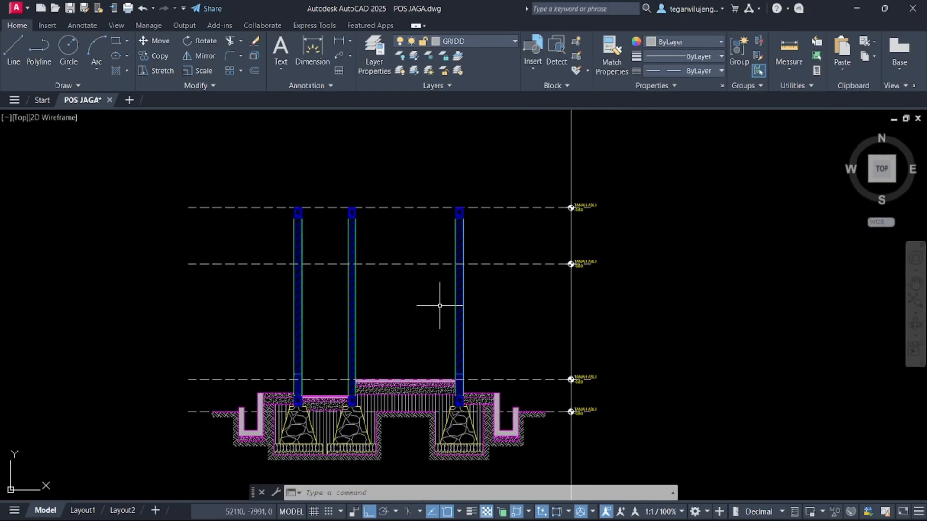
- Draw a 100 by 100 rectangle against the right wall's outer face, with its lower edge on the 2150 level line
key("Return")
scroll(488, 262, "up", 5)
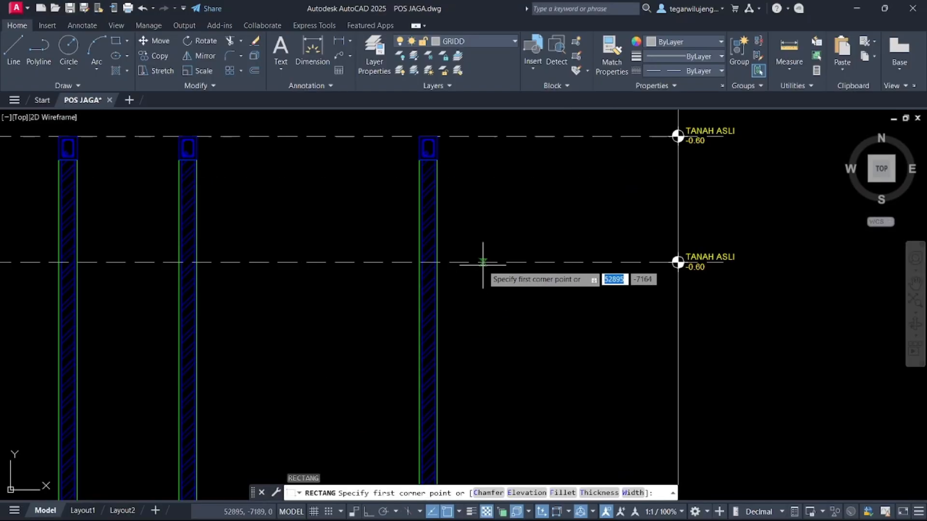
left_click(416, 260)
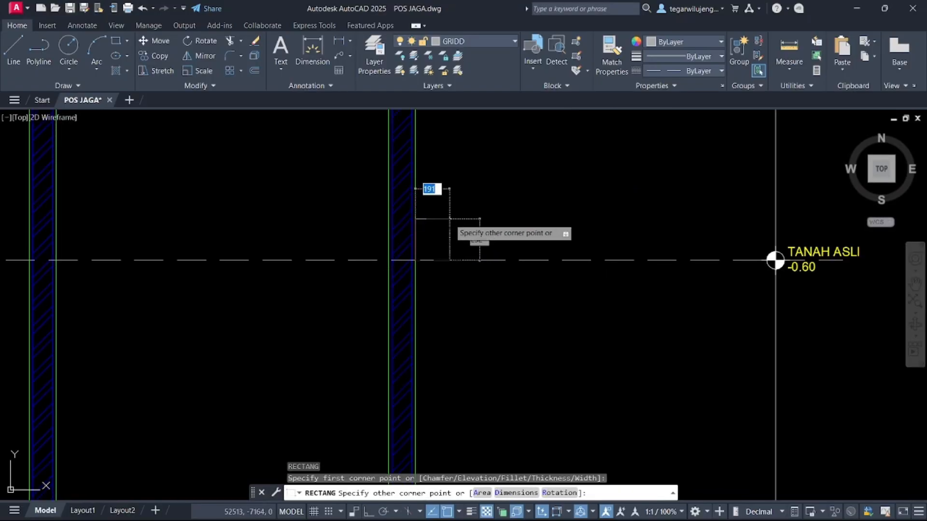
type("100")
key("Tab")
type("100")
key("Return")
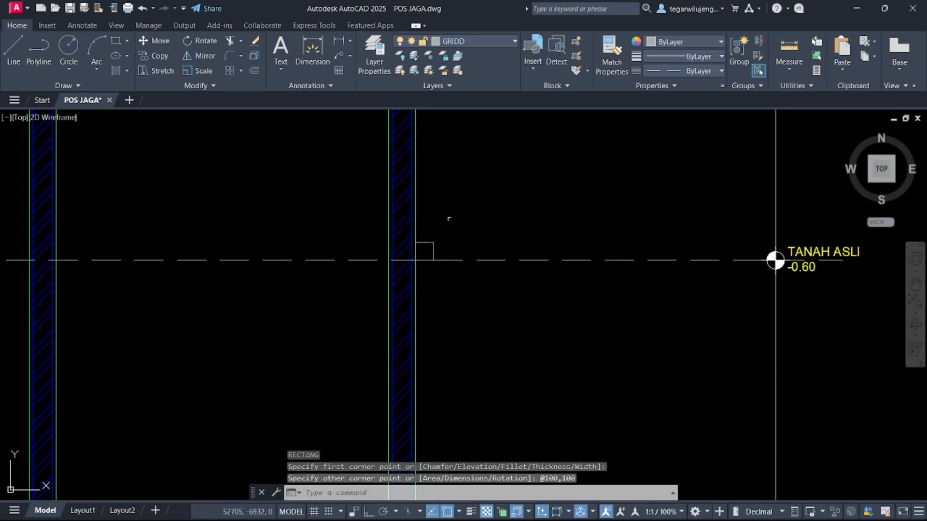
- Move the small rectangle beside the right wall to the GARIS POTONG A layer and make that layer current
left_click(433, 246)
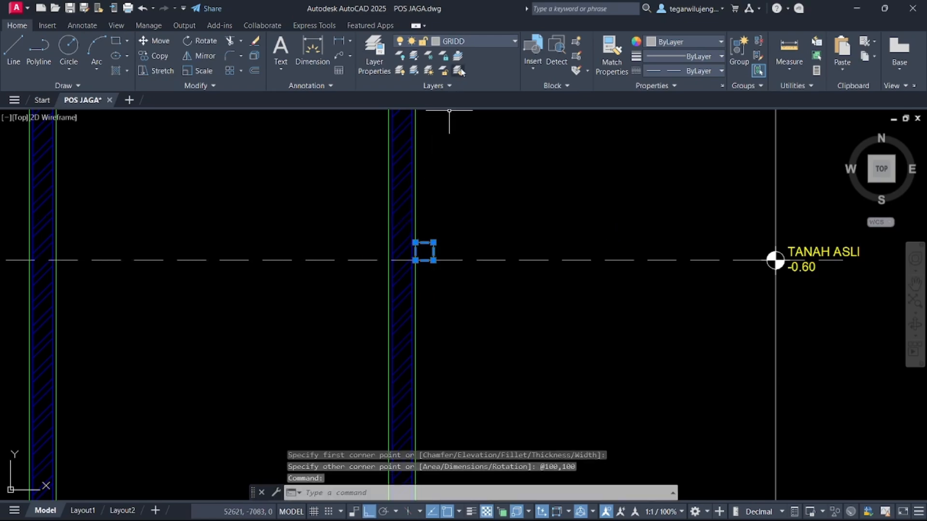
left_click(457, 45)
left_click(497, 249)
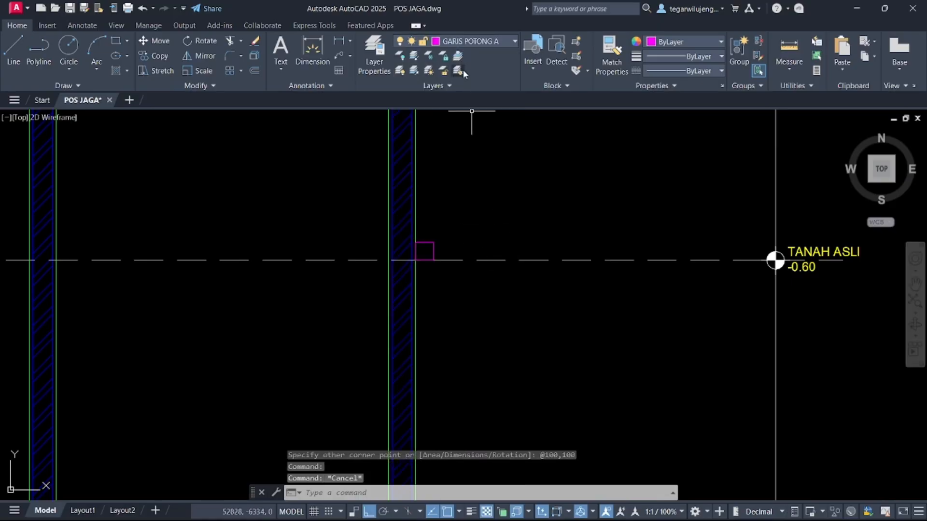
left_click(455, 43)
left_click(491, 251)
- Try to fill the small rectangle beside the right wall with a SOLID hatch on the GARIS POTONG A layer
left_click(115, 71)
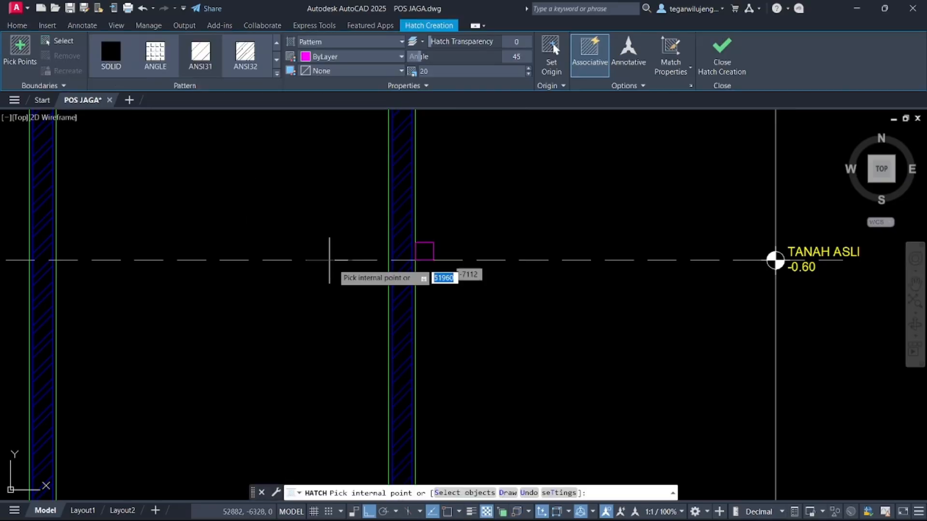
left_click(408, 257)
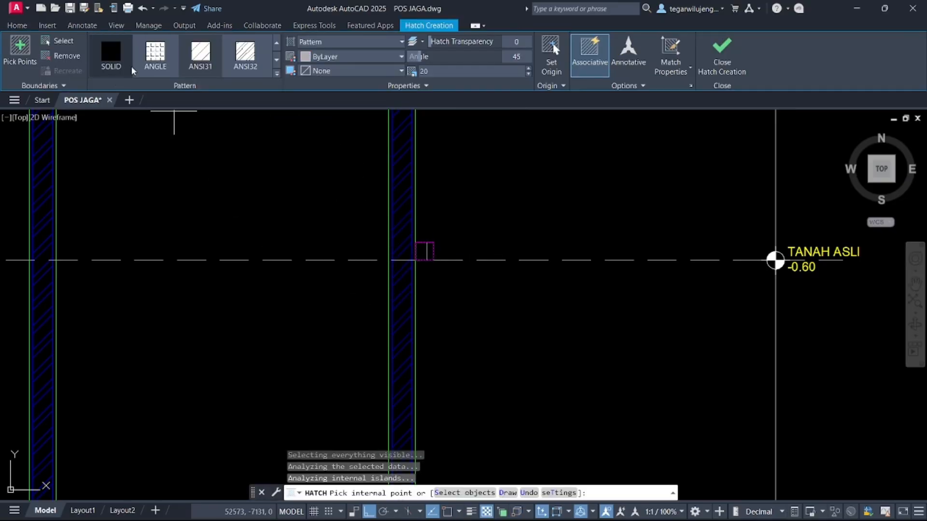
left_click(111, 53)
left_click(261, 40)
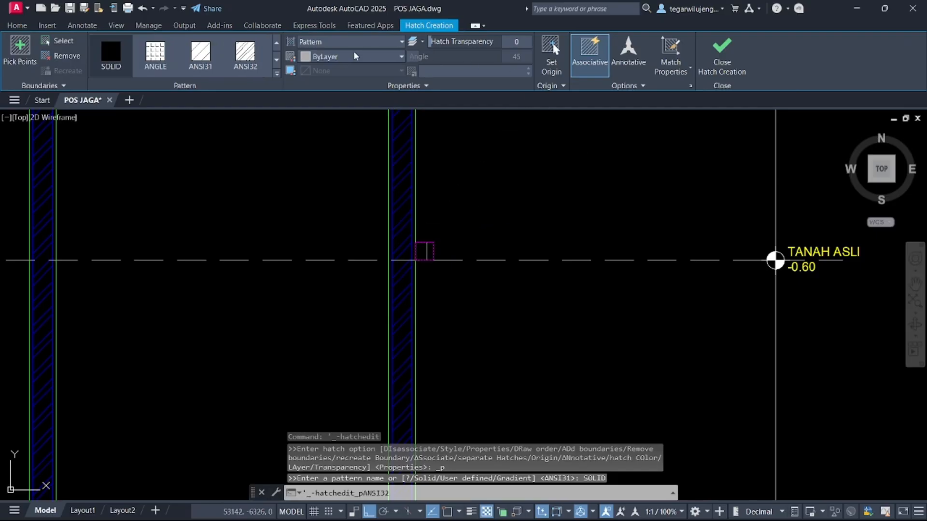
left_click(17, 25)
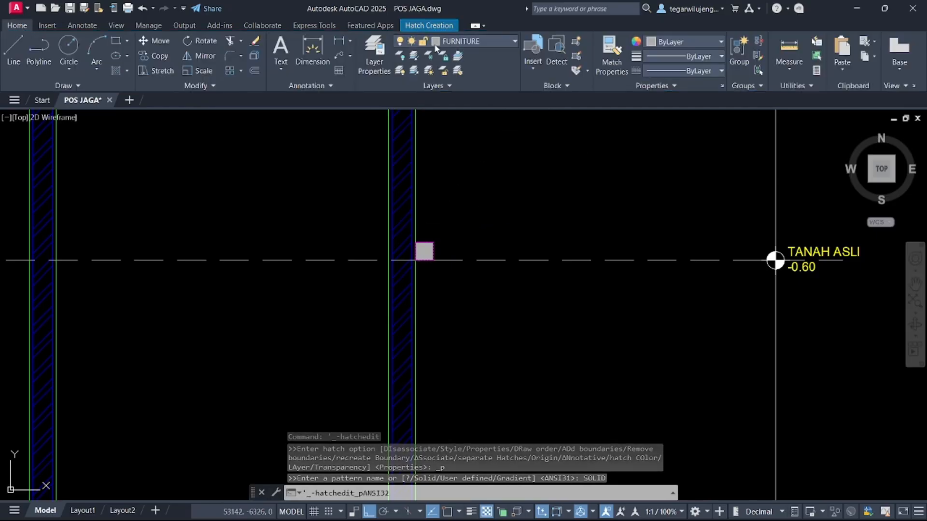
left_click(463, 41)
left_click(491, 251)
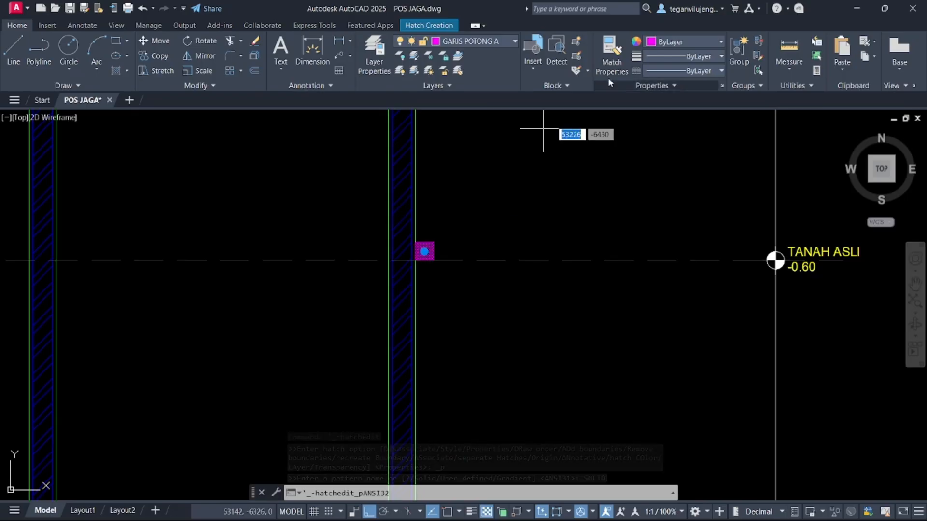
- Undo the hatching of the small rectangle and the area outside the right wall
left_click(480, 153)
left_click(480, 153)
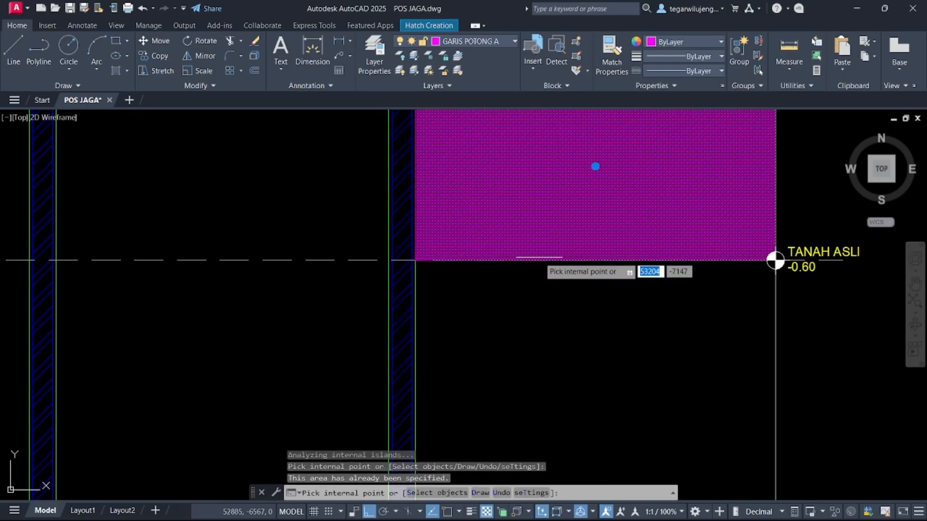
key("ctrl+z")
scroll(408, 333, "down", 5)
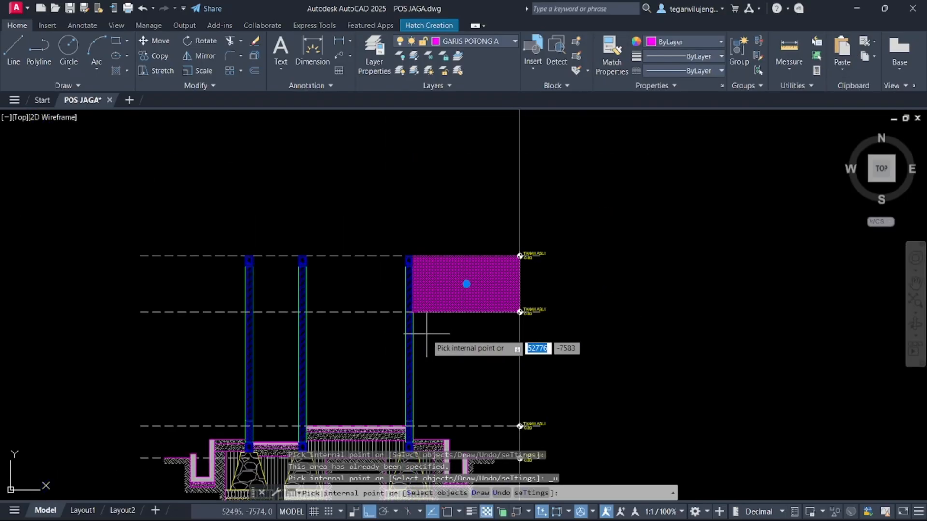
key("Escape")
key("ctrl+z")
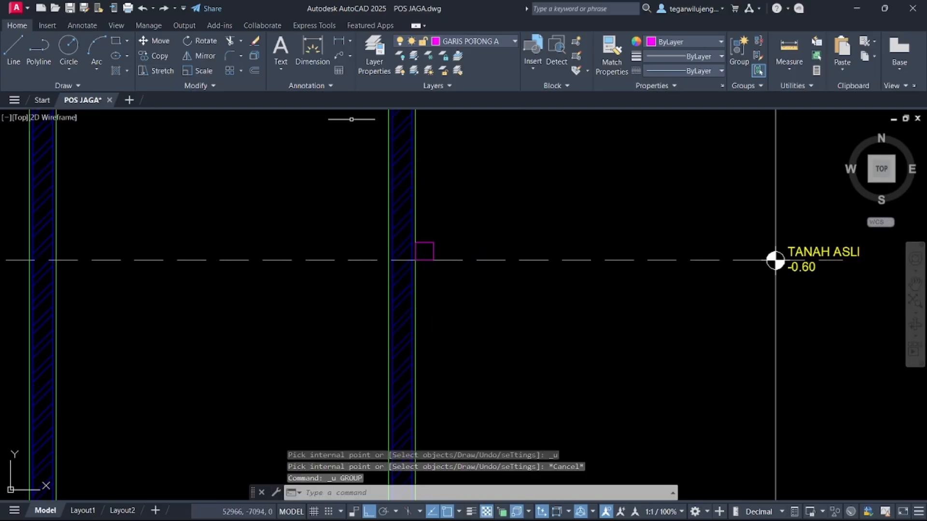
- Fill the small rectangle beside the right wall with a SOLID hatch on the GARIS POTONG A layer
left_click(114, 70)
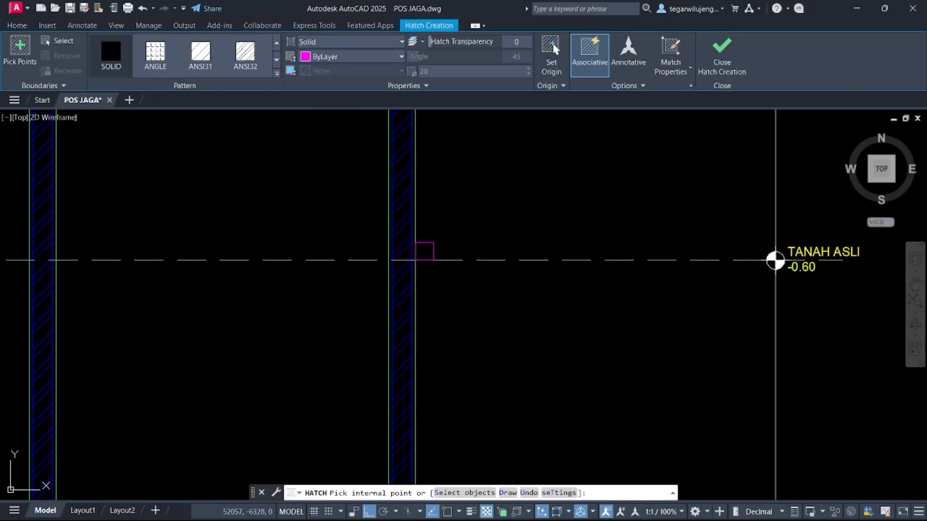
left_click(424, 250)
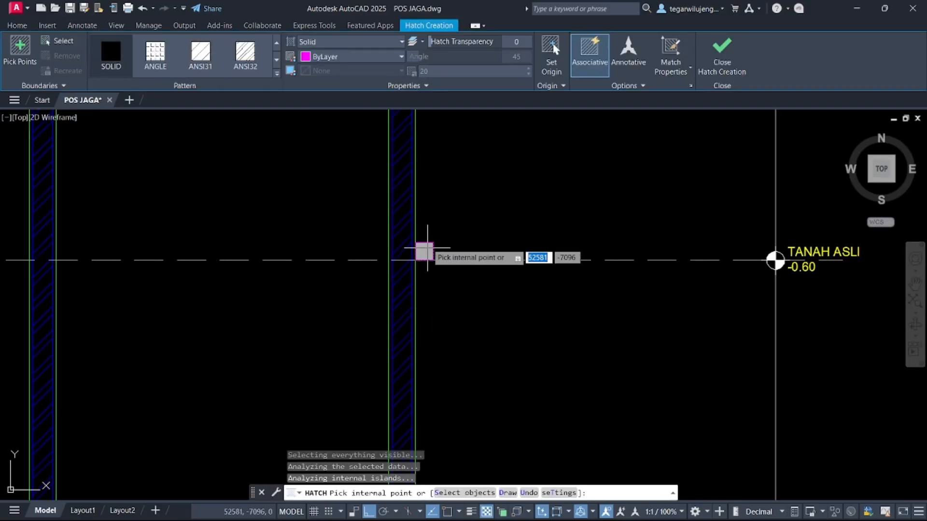
left_click(27, 26)
left_click(478, 42)
left_click(507, 255)
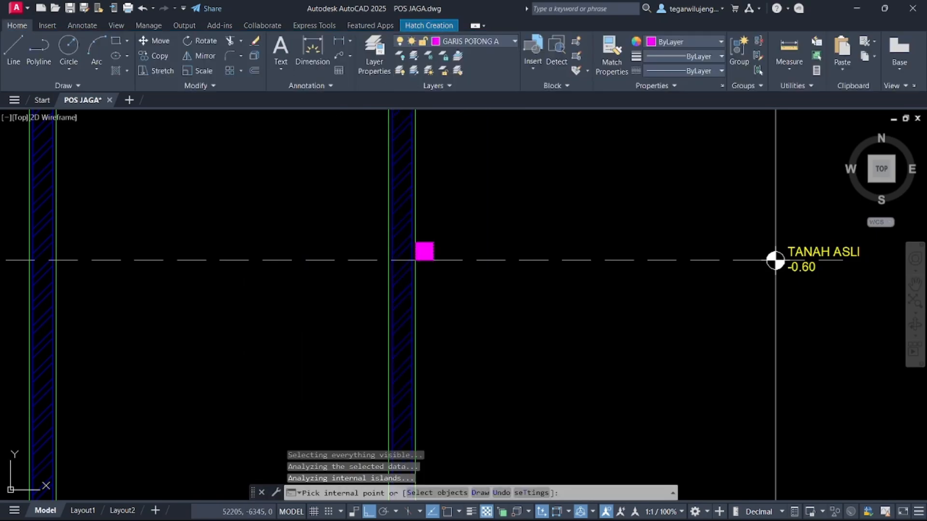
key("Return")
scroll(425, 247, "up", 3)
key("Escape")
- Copy the filled profile square to the left wall's outer face, with its lower-right corner on the same level line
left_click(467, 259)
left_click(418, 205)
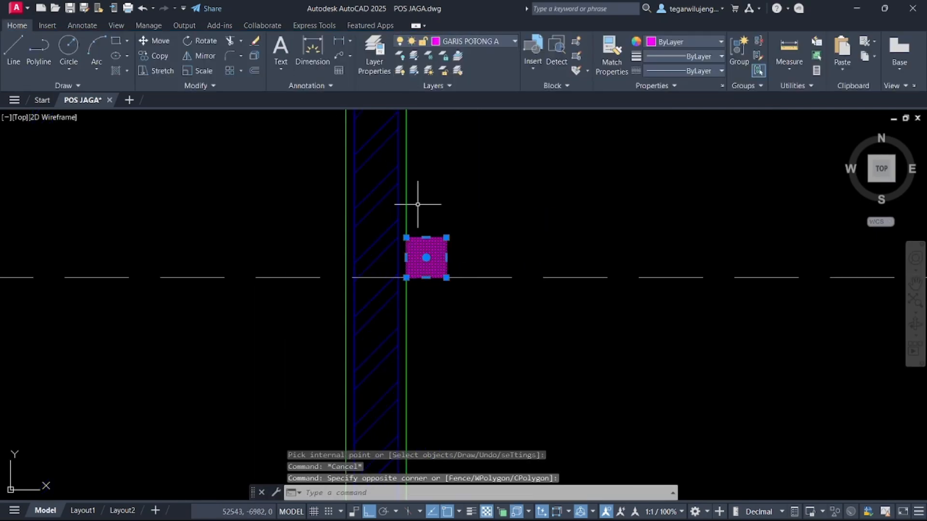
type("co")
key("Return")
left_click(443, 277)
scroll(443, 277, "down", 5)
middle_click_drag(414, 285, 808, 292)
scroll(450, 288, "up", 5)
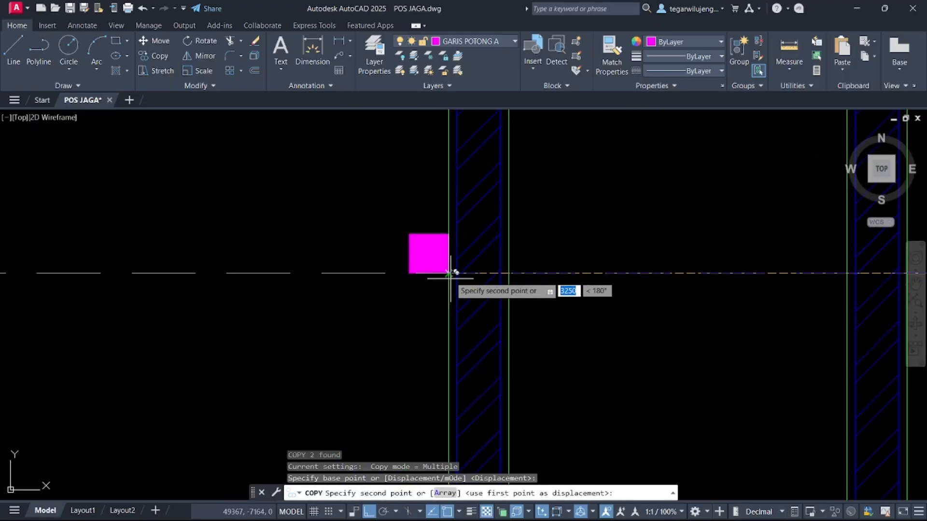
left_click(450, 279)
key("Escape")
- Check the roof in the reference section and create a green layer named ATAP
scroll(428, 257, "down", 10)
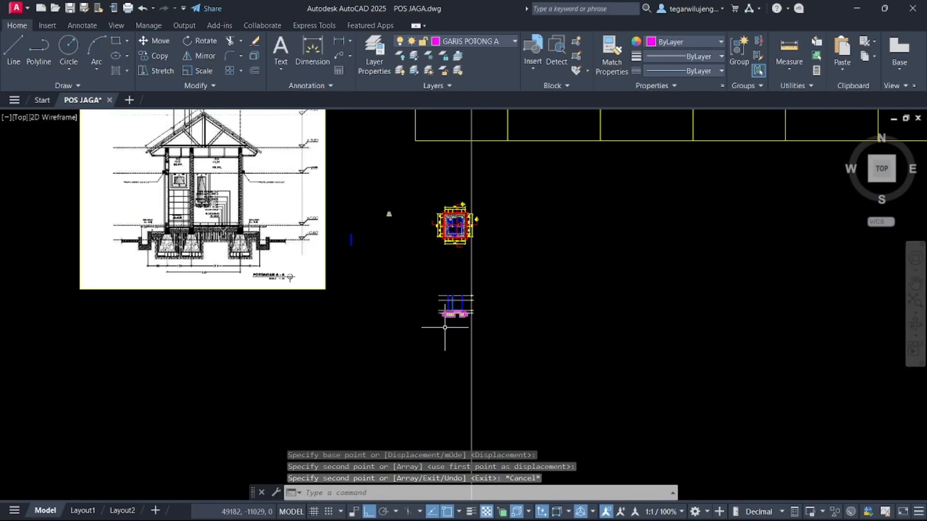
scroll(228, 185, "up", 4)
middle_click_drag(238, 138, 249, 232)
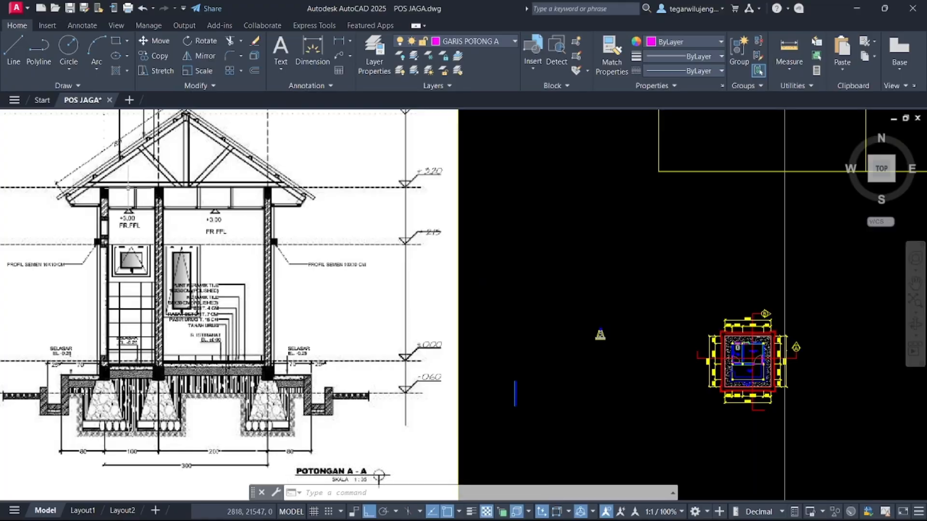
left_click(374, 55)
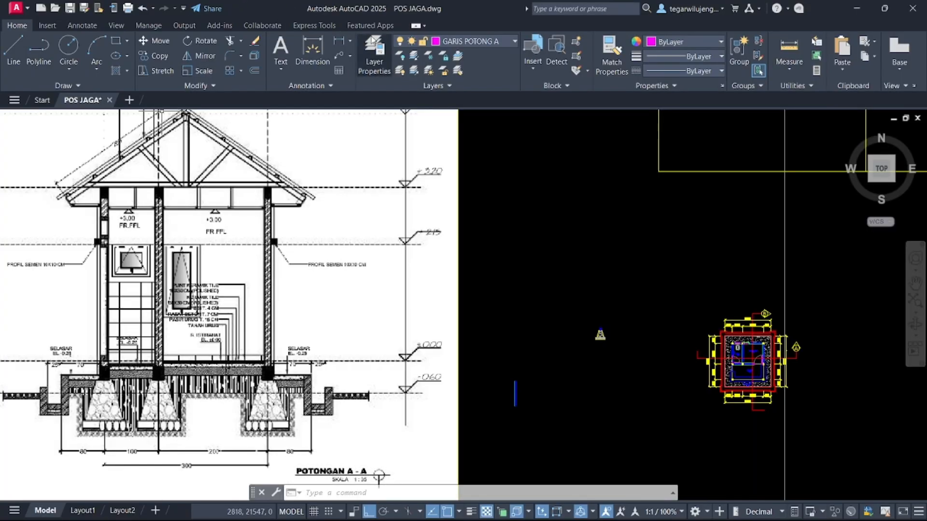
left_click(121, 134)
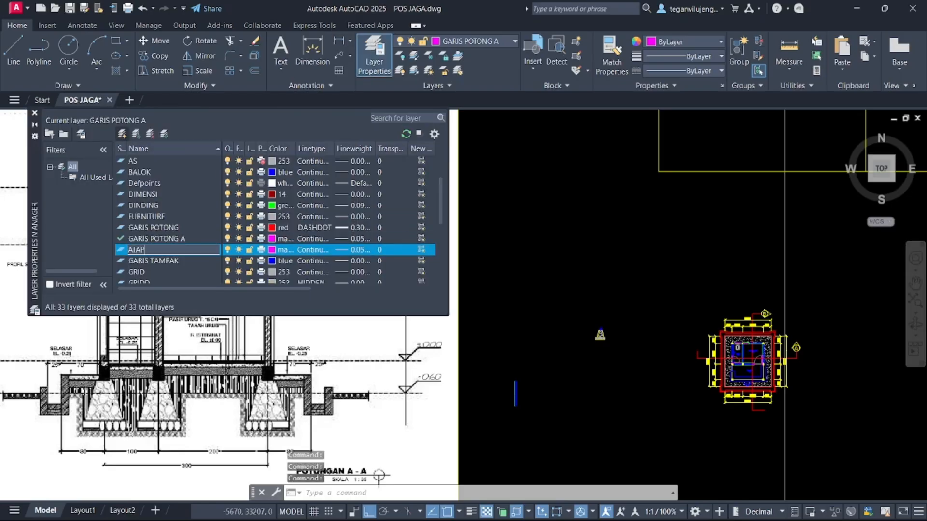
left_click(272, 250)
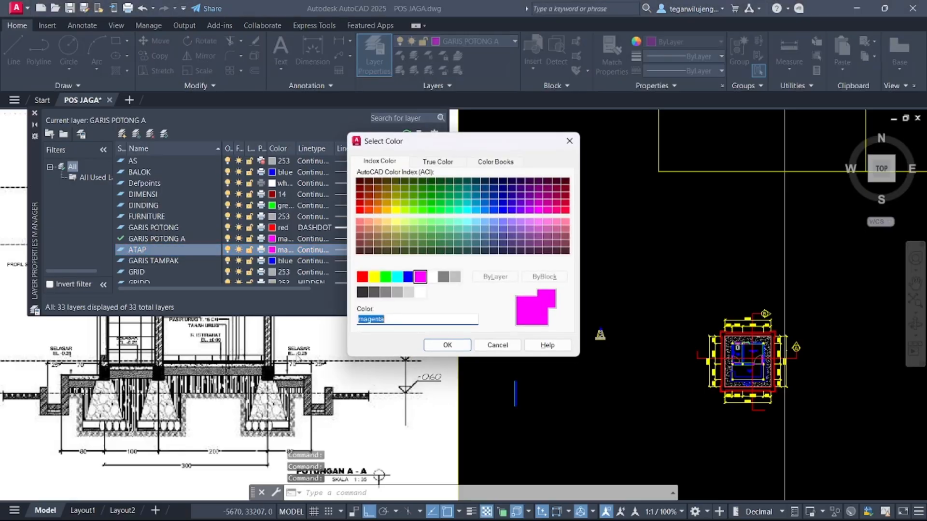
left_click(387, 279)
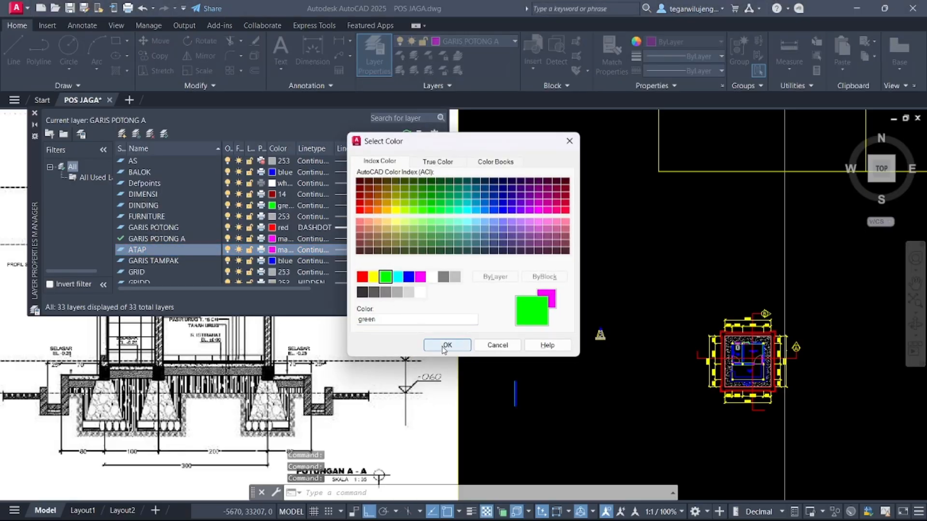
left_click(447, 345)
left_click(374, 54)
- Draw a horizontal line along the upper beams' tops, from the left beam's outer corner to the right beam's outer corner
scroll(270, 145, "down", 6)
scroll(331, 207, "up", 6)
scroll(186, 182, "up", 6)
scroll(207, 242, "up", 3)
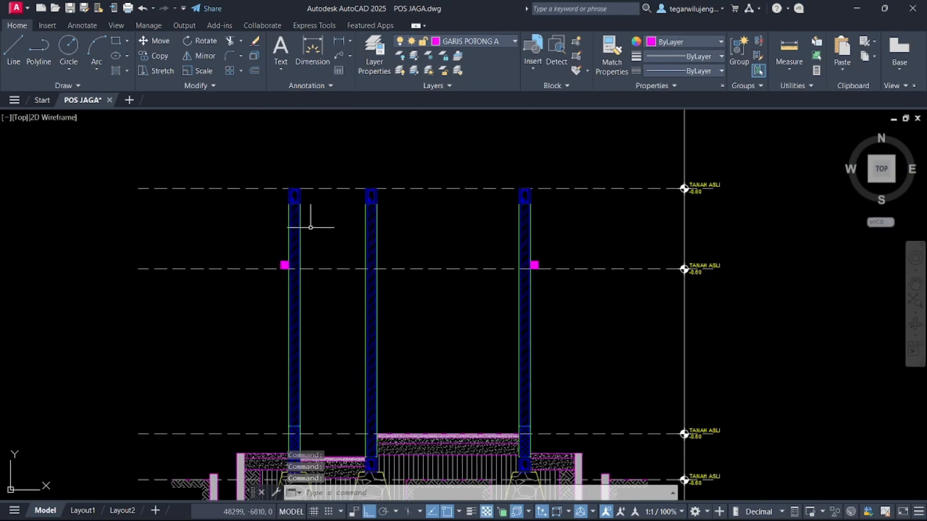
key("Return")
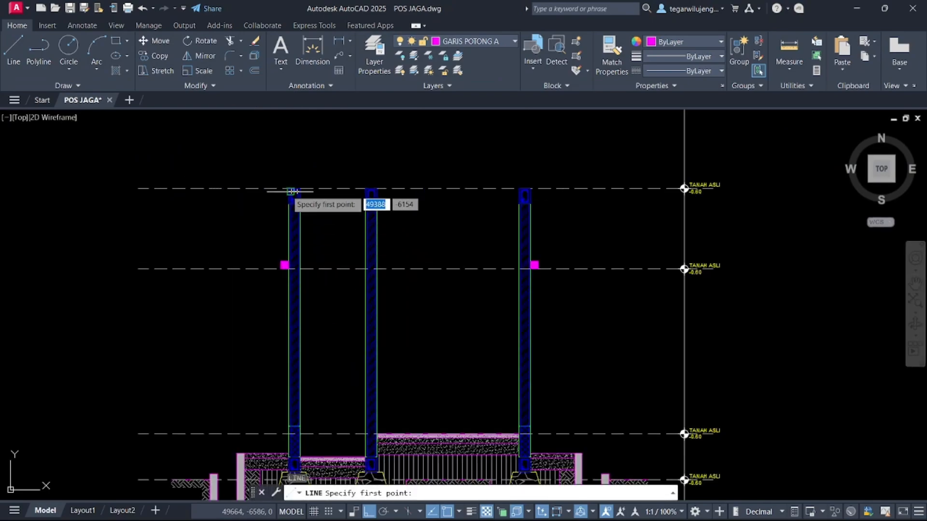
scroll(285, 189, "up", 3)
left_click(291, 191)
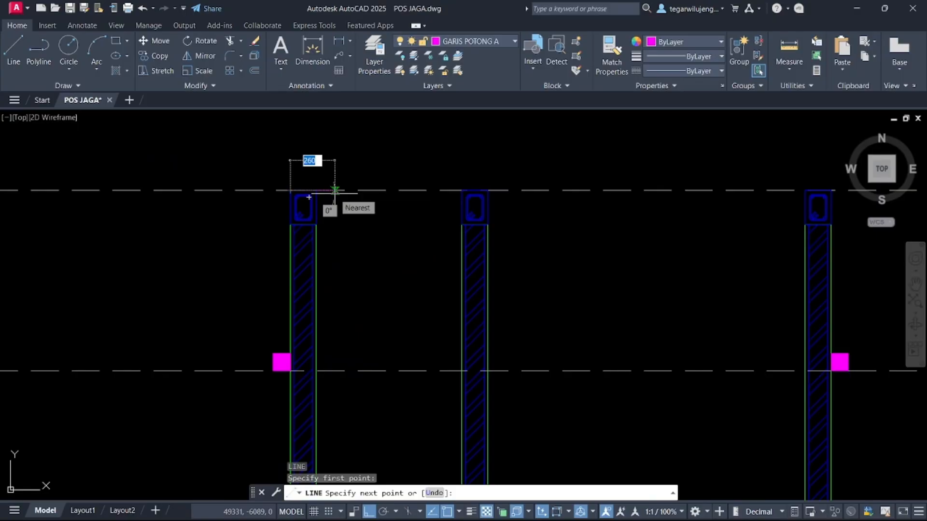
scroll(329, 195, "down", 4)
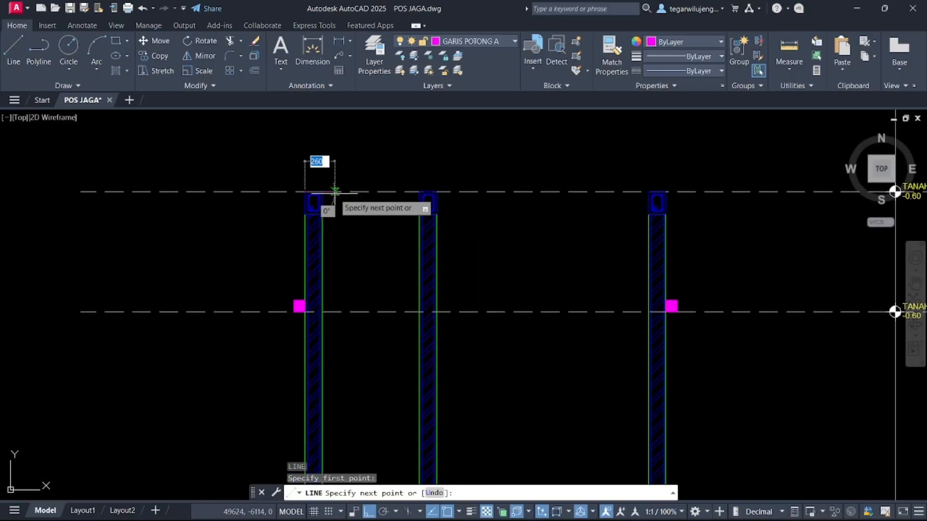
scroll(534, 201, "up", 6)
key("Escape")
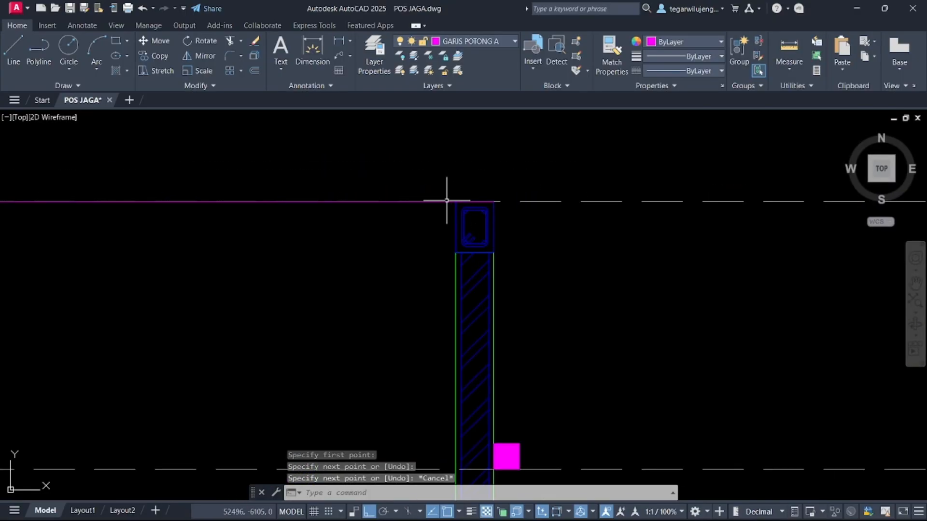
- Make the ATAP layer current and move the line along the beam tops to it
left_click(477, 42)
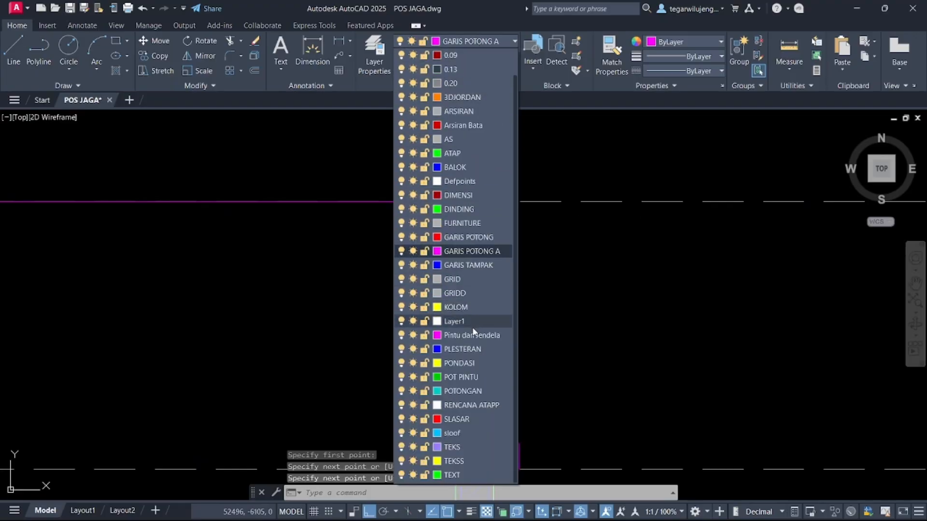
left_click(462, 153)
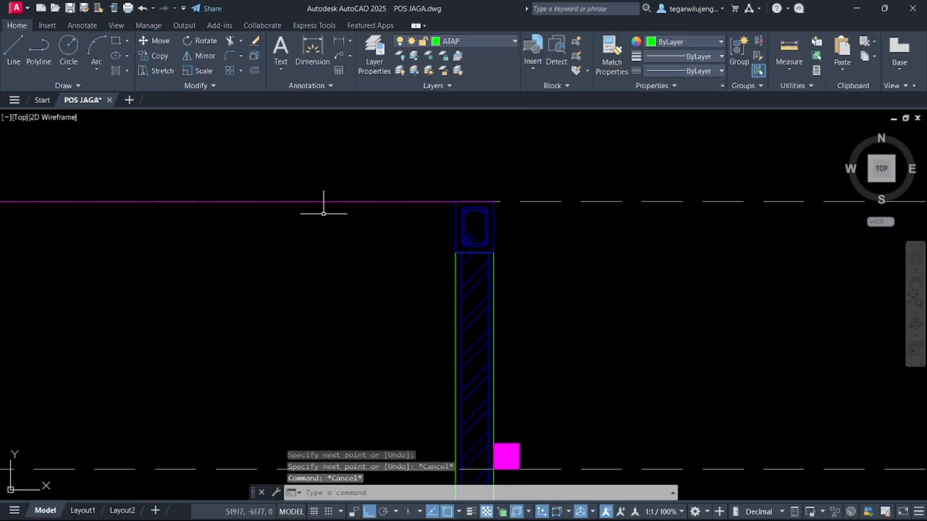
left_click(313, 202)
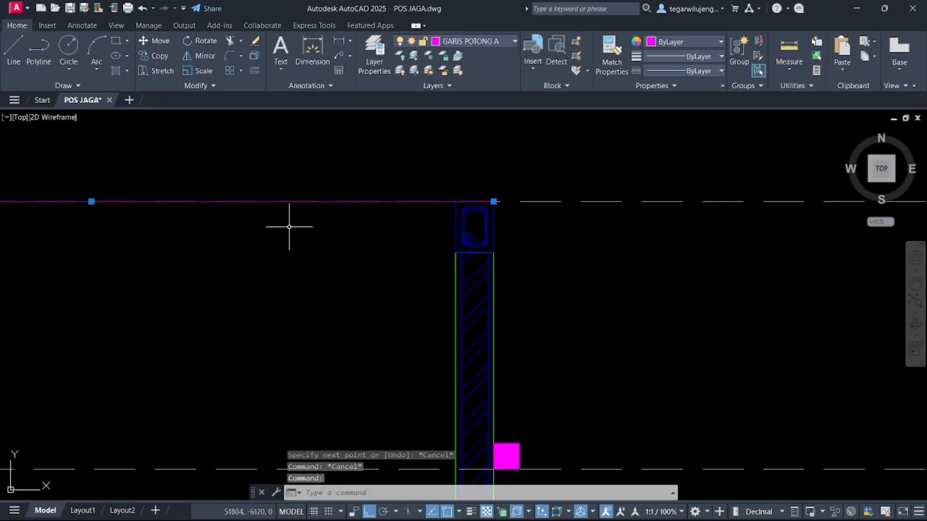
left_click(451, 39)
left_click(464, 153)
scroll(332, 212, "down", 3)
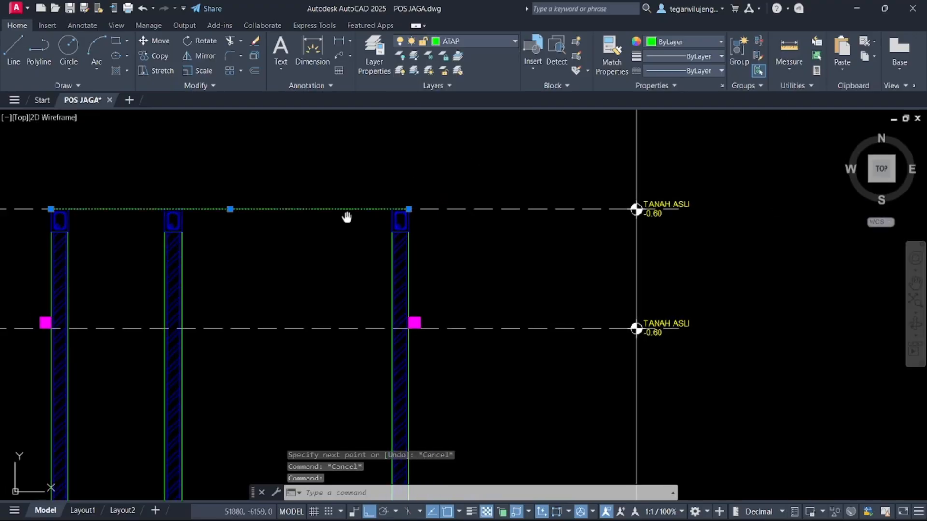
middle_click_drag(332, 211, 419, 269)
key("Escape")
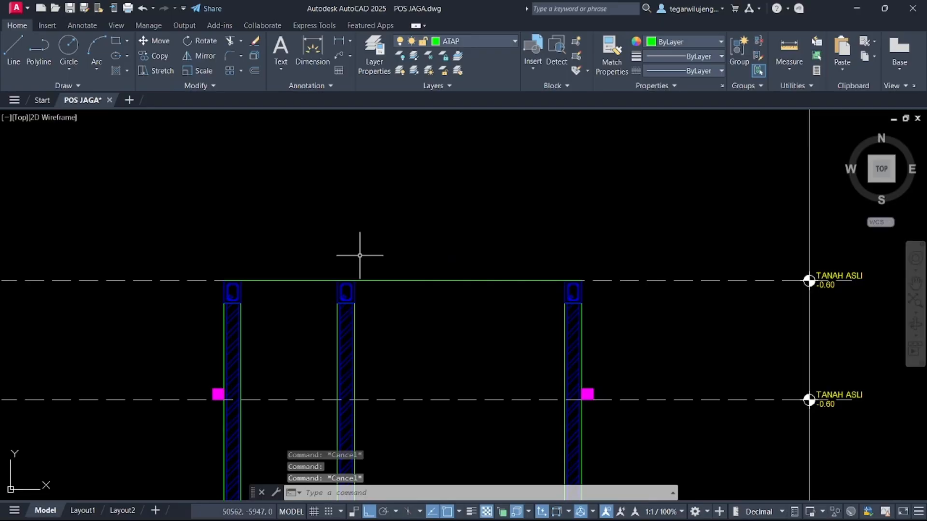
- Offset the line along the beam tops upward by 120
left_click(374, 280)
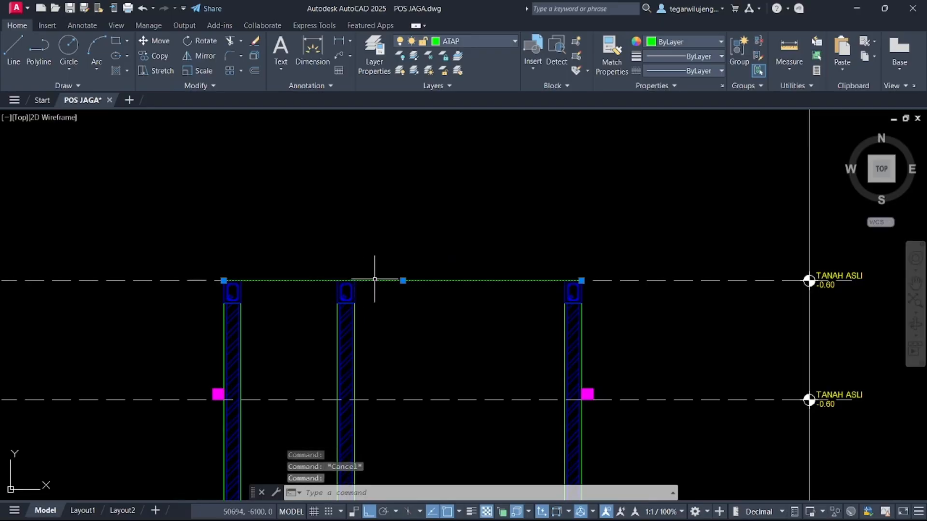
type("O")
key("Return")
left_click(391, 280)
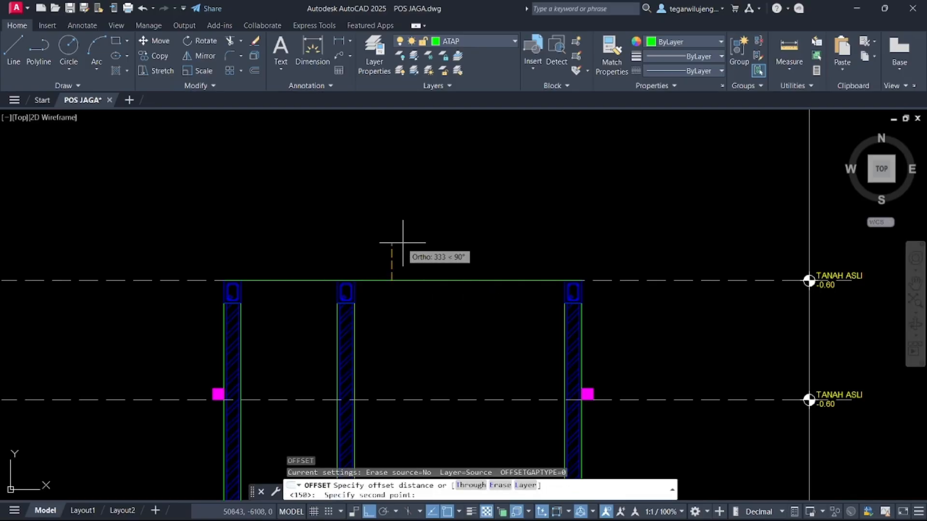
type("120")
key("Return")
left_click(387, 242)
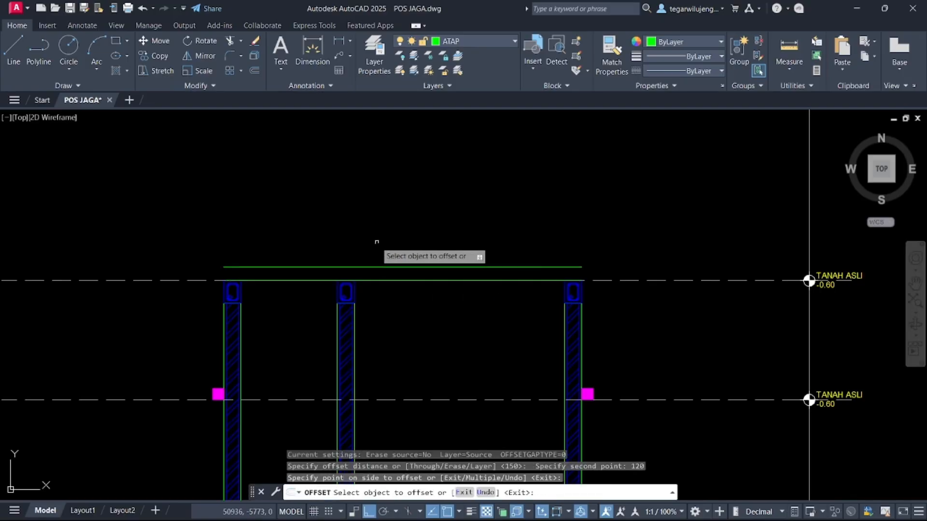
key("Escape")
- Draw a vertical line closing the left end between the two horizontal roof lines
type("L")
key("Return")
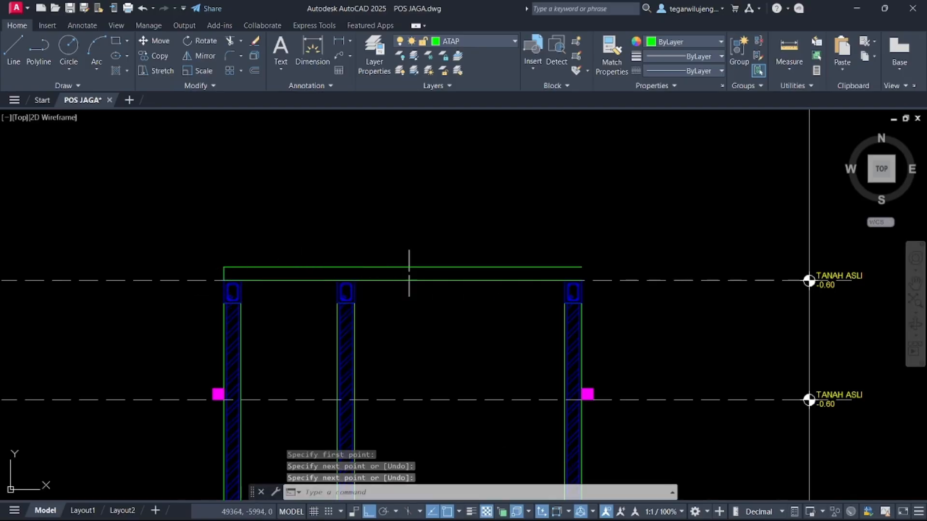
- Draw a vertical line closing the right end between the two horizontal roof lines
scroll(575, 275, "up", 3)
left_click(558, 289)
left_click(558, 257)
key("Return")
scroll(561, 252, "down", 4)
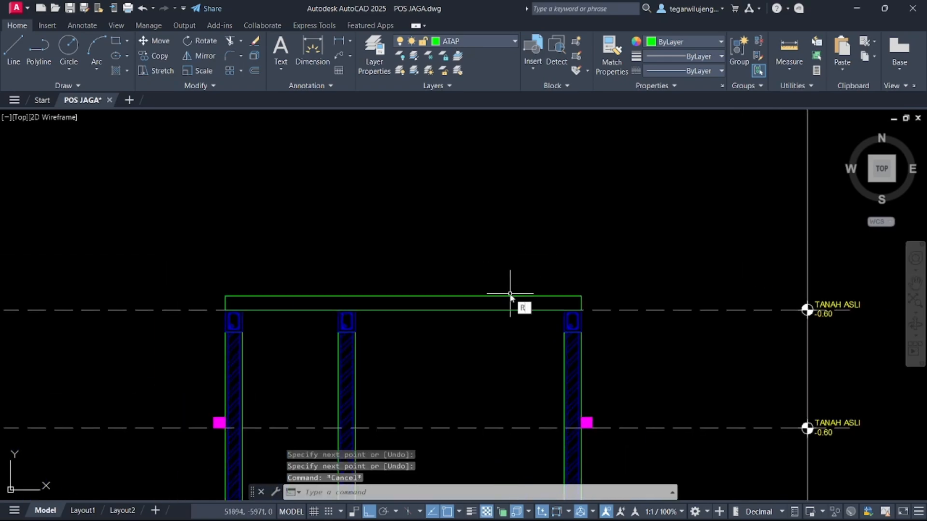
- Draw a 120 by 80 rectangle on the upper roof line, starting from its left end
type("REC")
key("Return")
scroll(233, 289, "up", 3)
left_click(213, 304)
type("120,80")
key("Return")
- Mirror the small rectangle to the right end of the roof beam about the beam's midpoint, keeping the original
left_click(242, 289)
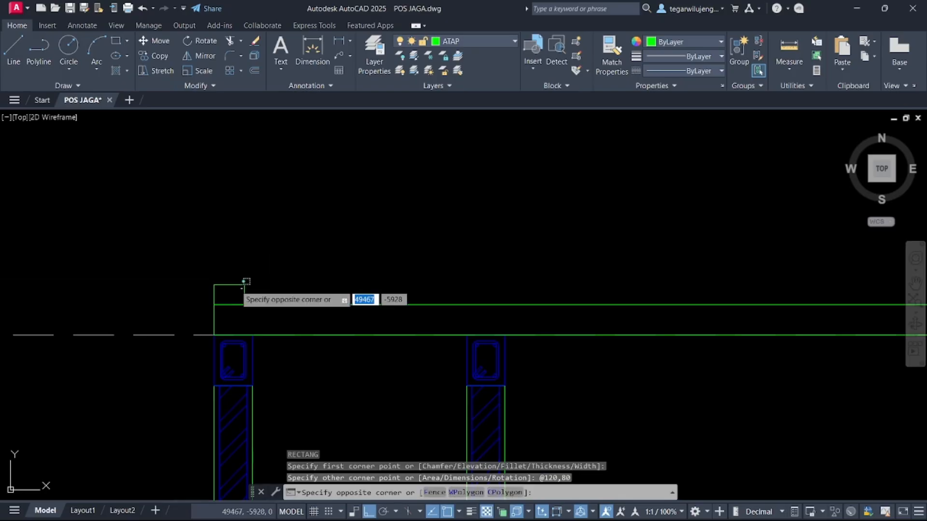
left_click(224, 271)
type("MIR")
key("Return")
scroll(574, 333, "down", 5)
left_click(578, 330)
left_click(576, 314)
key("Return")
scroll(447, 316, "down", 3)
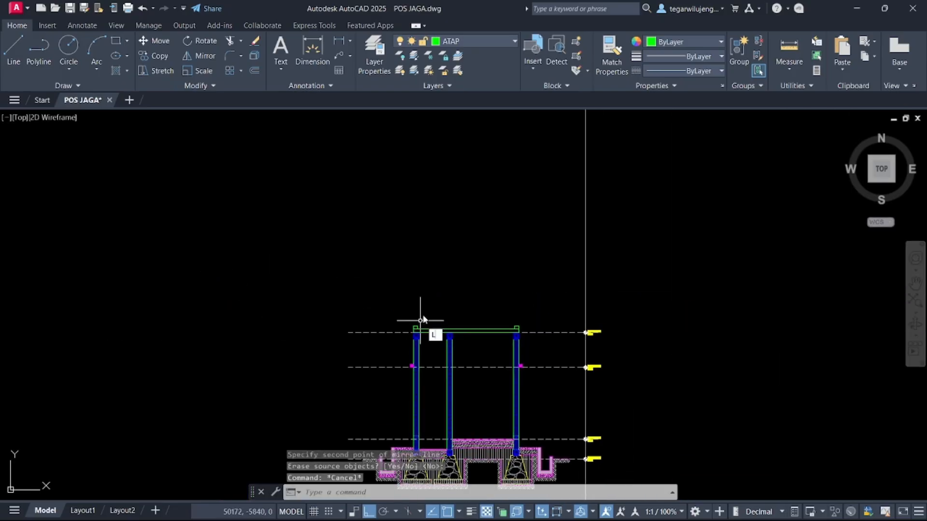
type("l")
key("Return")
scroll(420, 325, "up", 6)
left_click(399, 328)
key("F8")
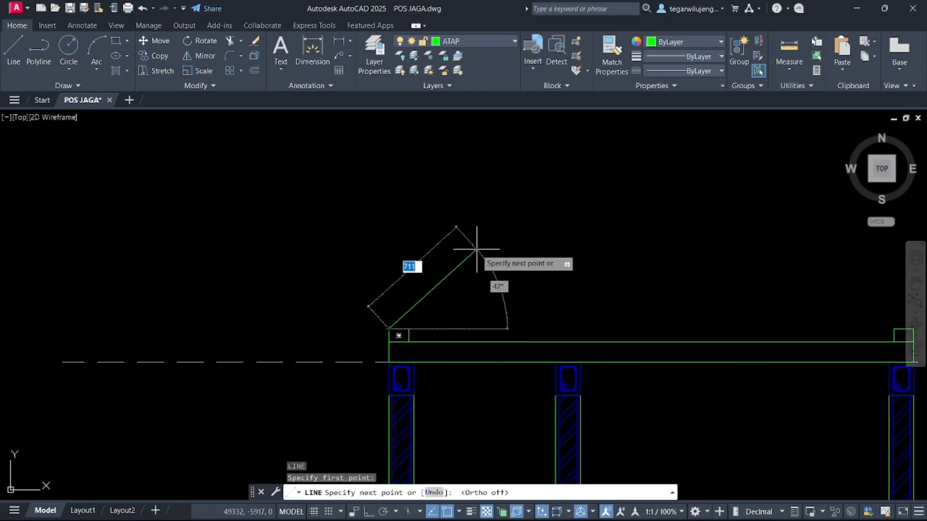
key("Escape")
- Examine the roof overhang in the reference section A-A and the roof plan among the drawing sheets
scroll(485, 263, "down", 6)
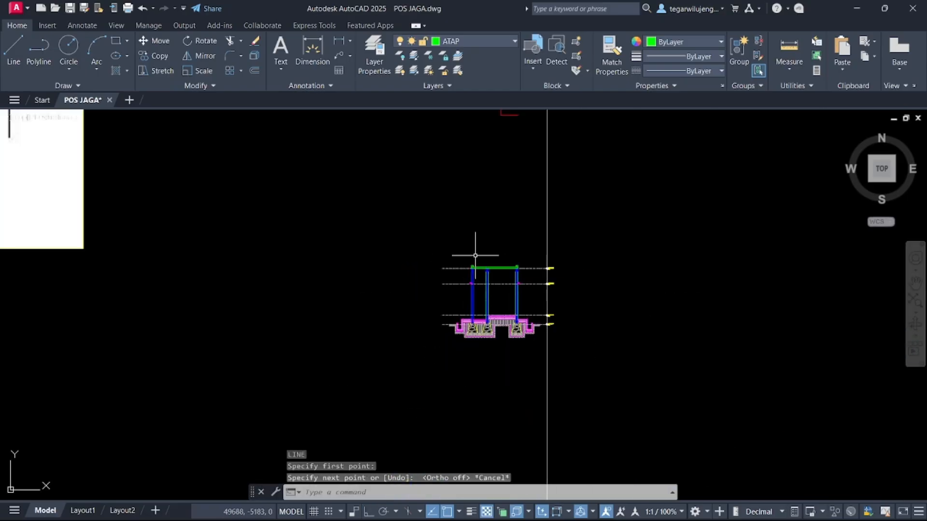
middle_click_drag(476, 248, 472, 361)
middle_click_drag(455, 258, 470, 282)
scroll(438, 261, "down", 5)
scroll(155, 180, "up", 5)
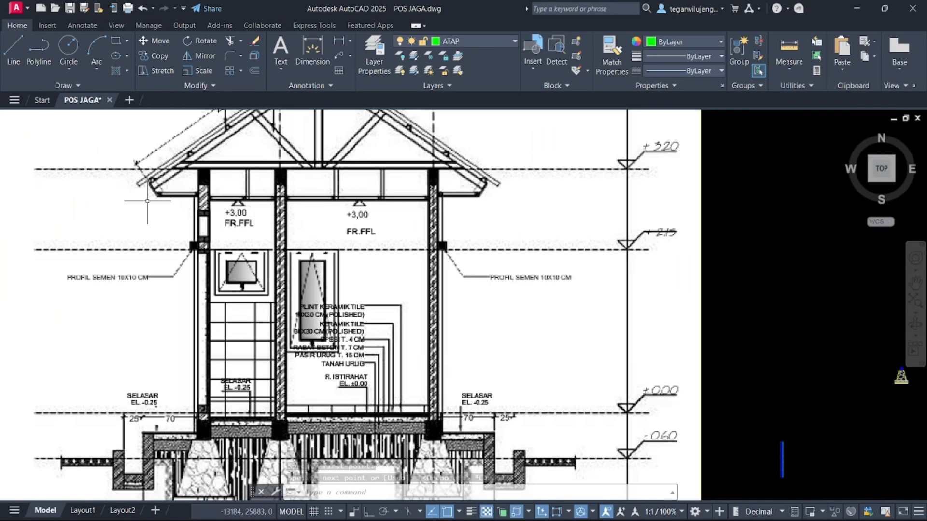
scroll(141, 189, "down", 10)
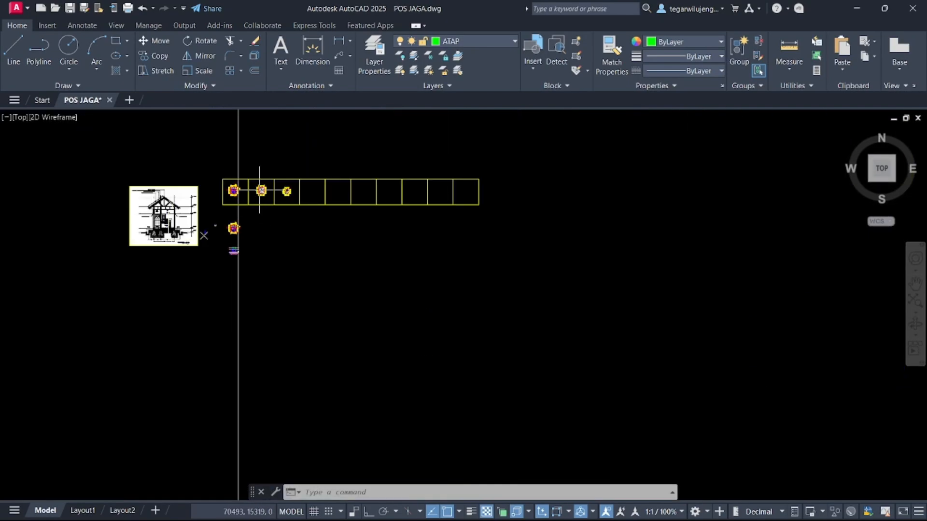
scroll(265, 191, "up", 10)
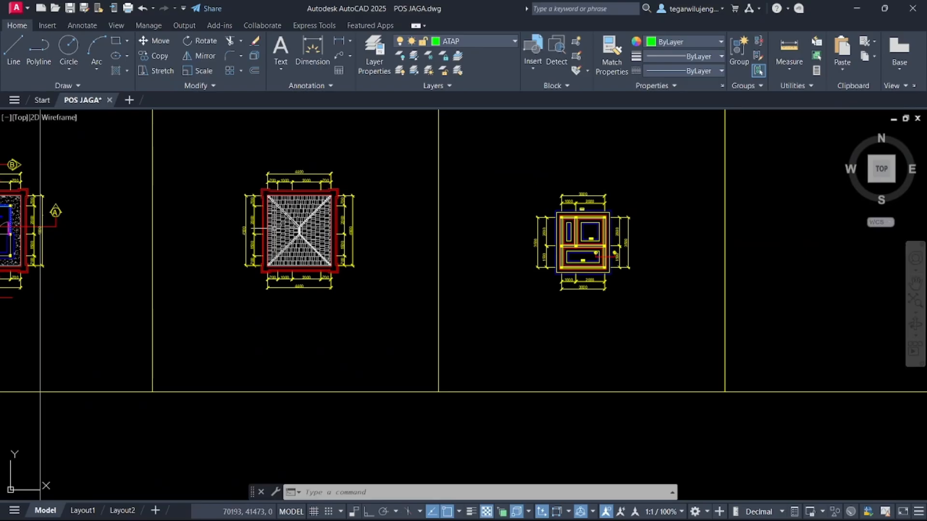
scroll(264, 218, "up", 4)
scroll(241, 162, "down", 7)
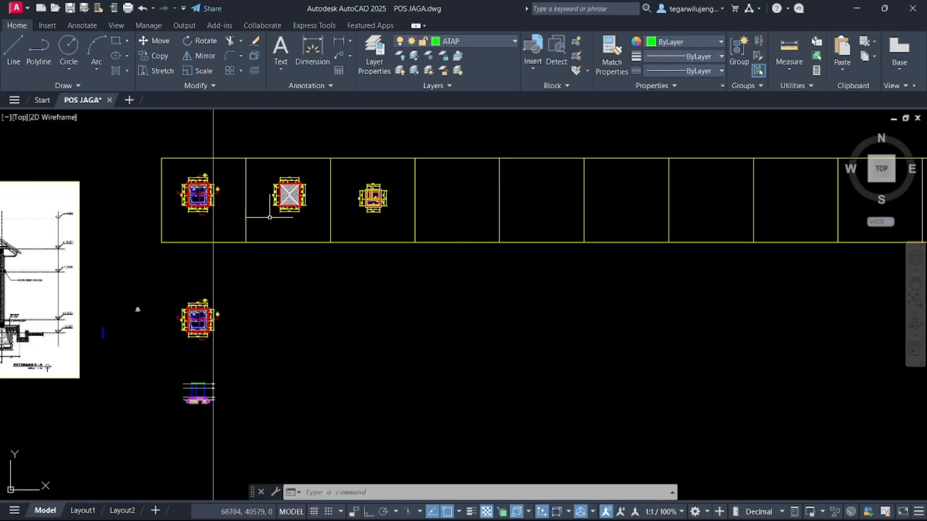
- Draw a vertical construction line through the centre of the section's left upper beam
key("Return")
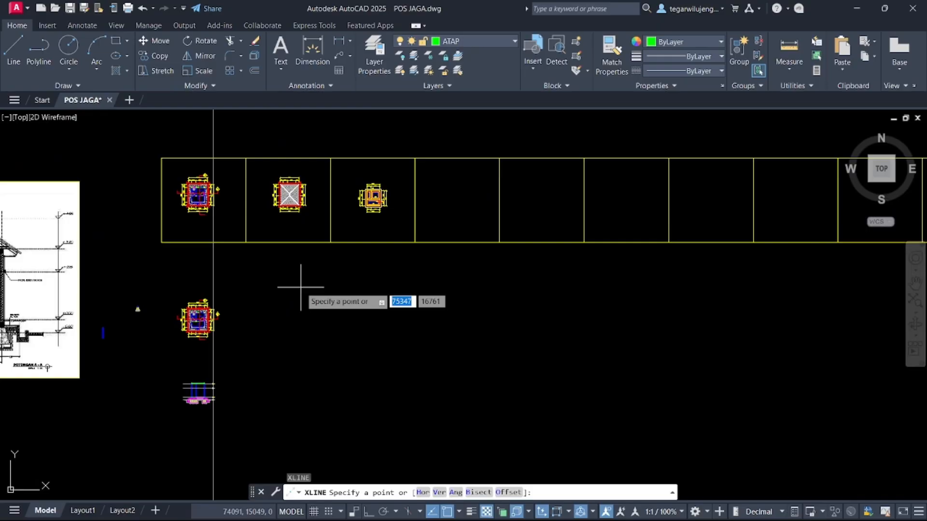
type("V")
key("Return")
scroll(299, 333, "up", 8)
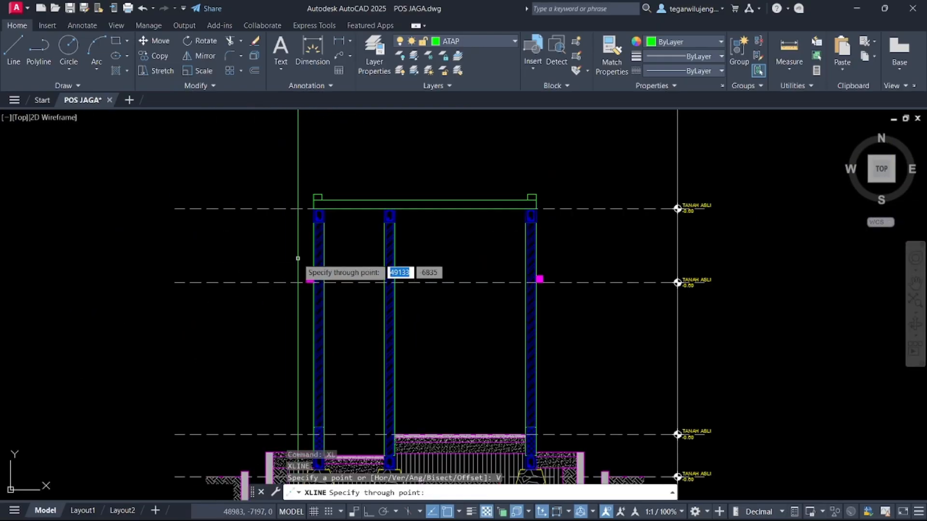
left_click(317, 215)
scroll(319, 222, "down", 8)
key("Escape")
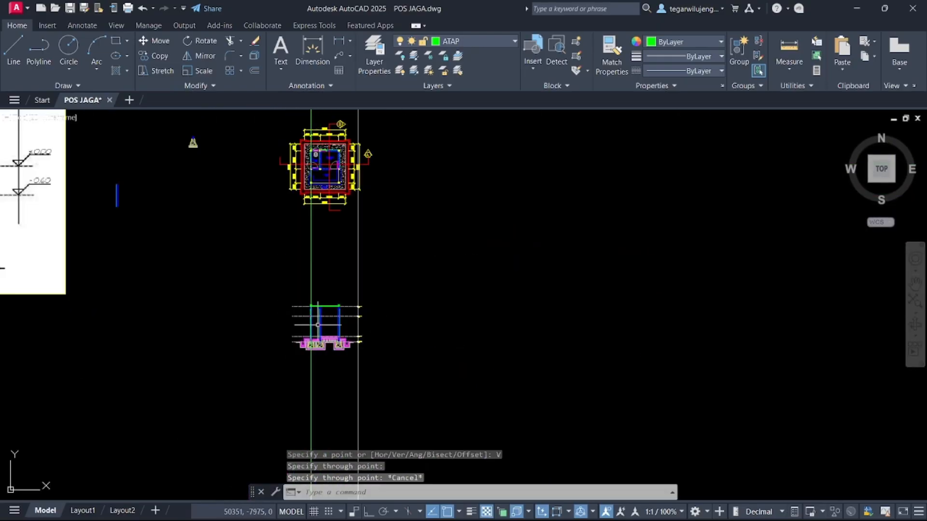
mouse_move(328, 265)
middle_mouse_down()
mouse_move(358, 403)
mouse_move(355, 462)
middle_mouse_up()
left_click(458, 178)
left_click(524, 263)
type("co")
key("Return")
scroll(524, 263, "up", 8)
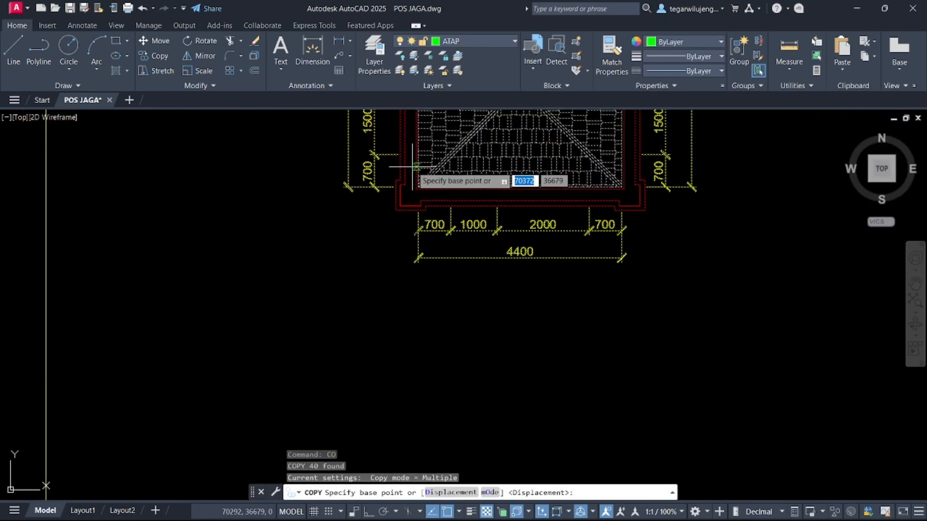
scroll(419, 195, "down", 10)
key("Escape")
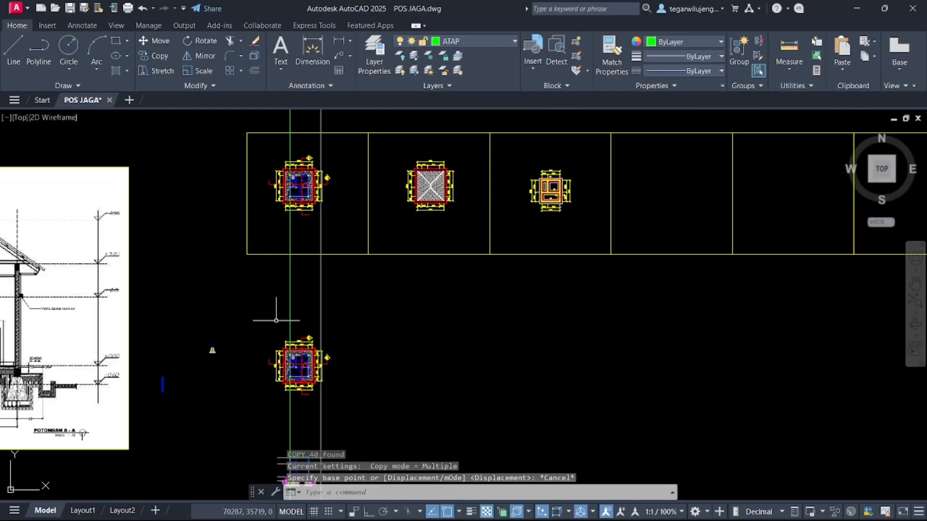
- Draw a vertical construction line through the left drain channel of the floor plan above the section
scroll(279, 337, "up", 4)
middle_click_drag(279, 337, 297, 277)
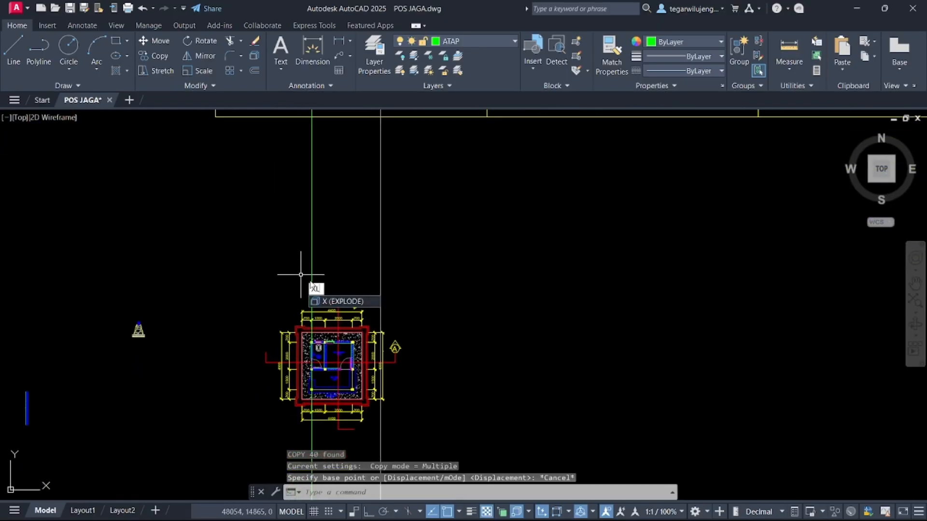
key("Return")
type("v")
key("Return")
scroll(294, 338, "up", 7)
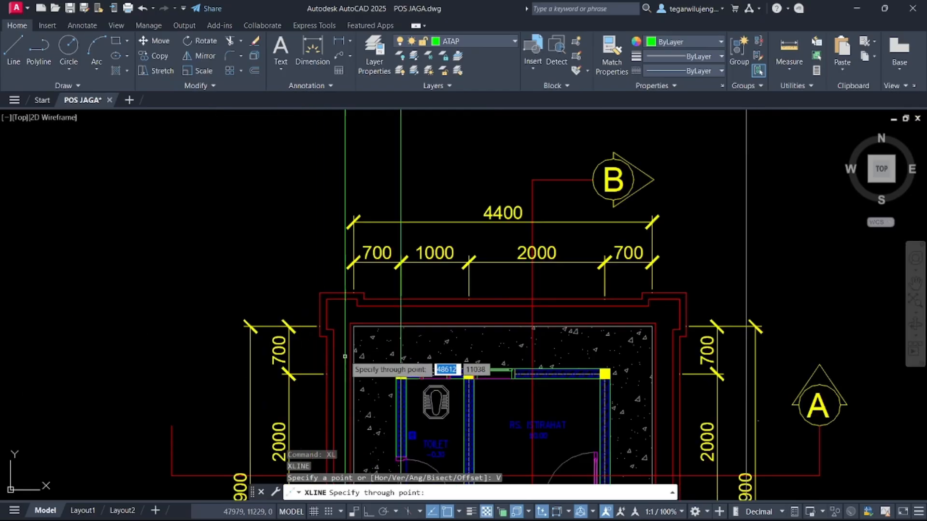
scroll(351, 382, "down", 4)
key("Escape")
scroll(357, 372, "down", 6)
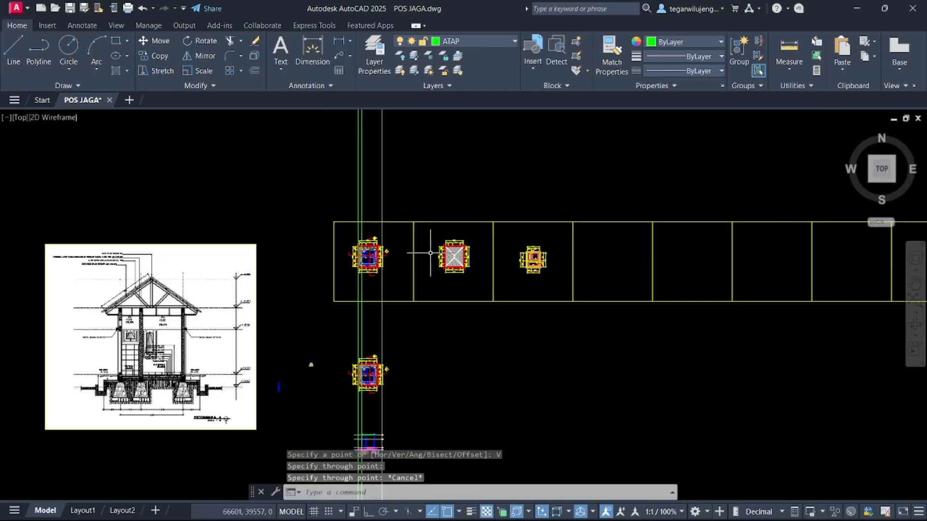
- Copy the dimensioned roof plan to just above the lower floor plan, aligning its left drain channel with the vertical construction line
scroll(428, 232, "up", 2)
left_click(422, 219)
left_click(519, 305)
type("co")
key("Return")
scroll(502, 304, "up", 6)
scroll(425, 222, "down", 8)
middle_click_drag(235, 464, 316, 309)
middle_click_drag(258, 476, 333, 315)
scroll(332, 315, "up", 4)
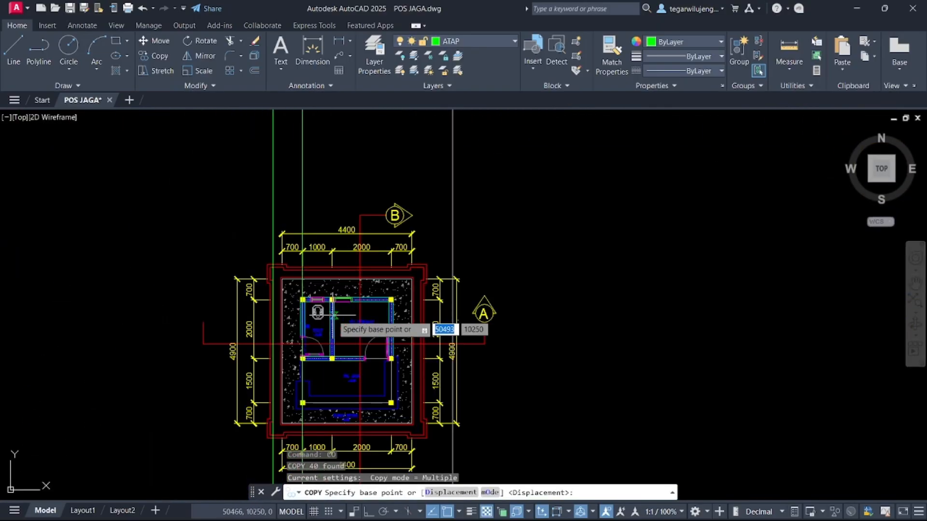
scroll(333, 315, "down", 4)
middle_click_drag(463, 239, 478, 196)
scroll(415, 251, "up", 7)
left_click(375, 258)
scroll(396, 326, "down", 8)
scroll(468, 239, "down", 4)
scroll(361, 308, "up", 2)
scroll(363, 309, "up", 5)
middle_click_drag(321, 314, 357, 177)
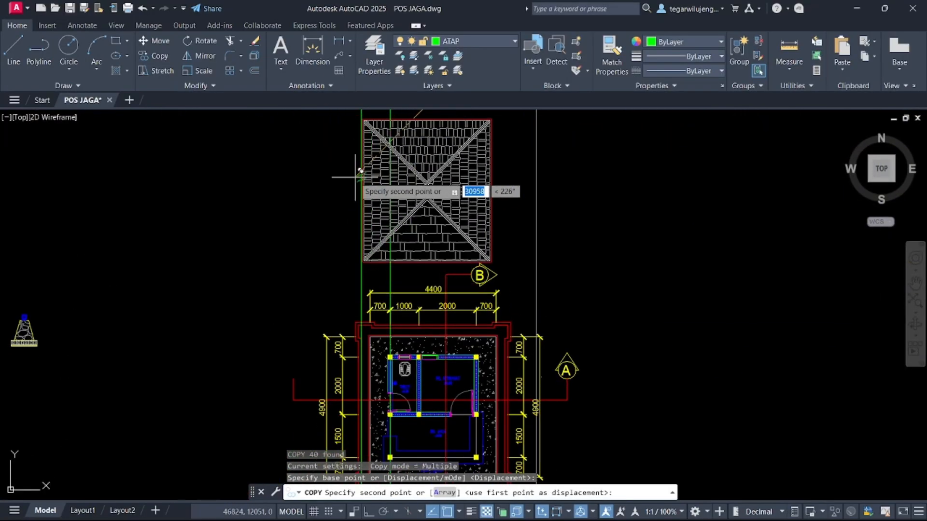
scroll(360, 212, "down", 3)
scroll(365, 236, "down", 2)
middle_click_drag(357, 267, 381, 89)
middle_click_drag(387, 147, 384, 363)
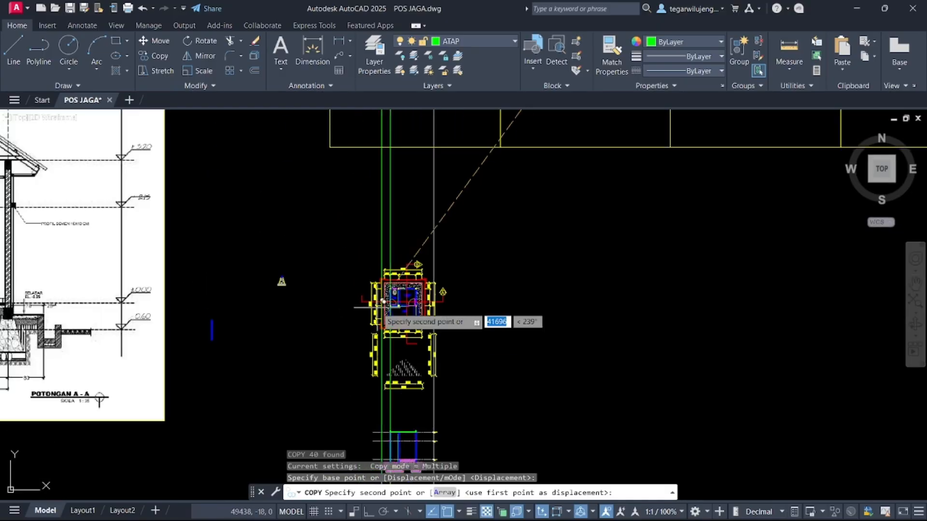
scroll(382, 181, "up", 4)
left_click(378, 242)
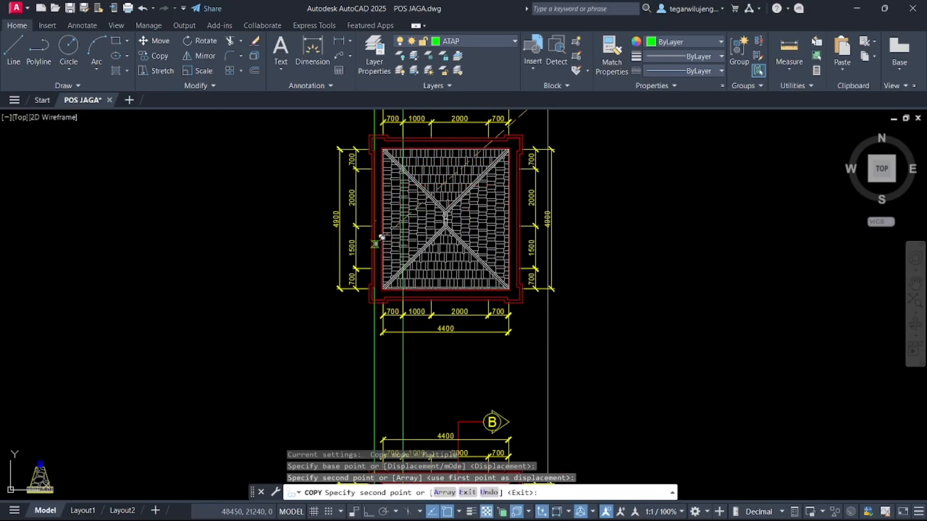
key("Escape")
- Make the AS layer current and draw vertical construction lines through the left and right roof edges of the copied roof plan
scroll(375, 225, "down", 1)
scroll(377, 223, "up", 4)
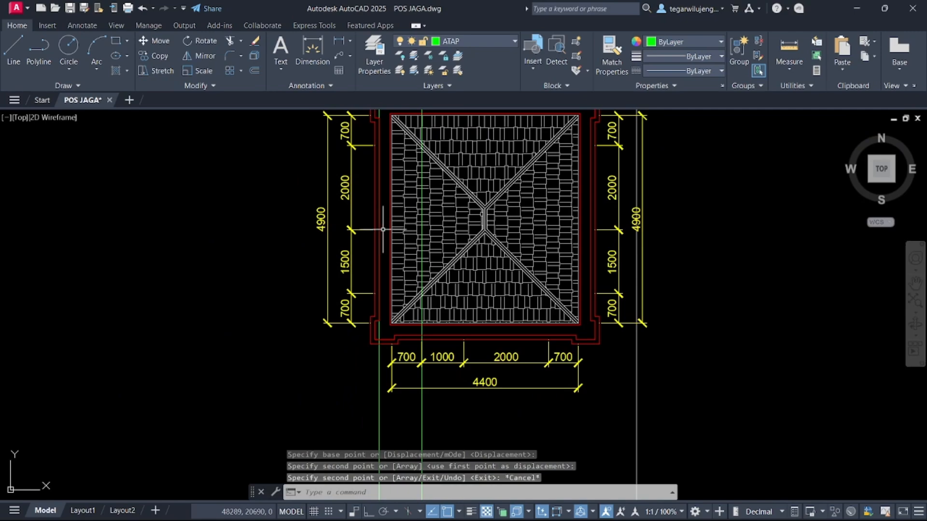
left_click(454, 42)
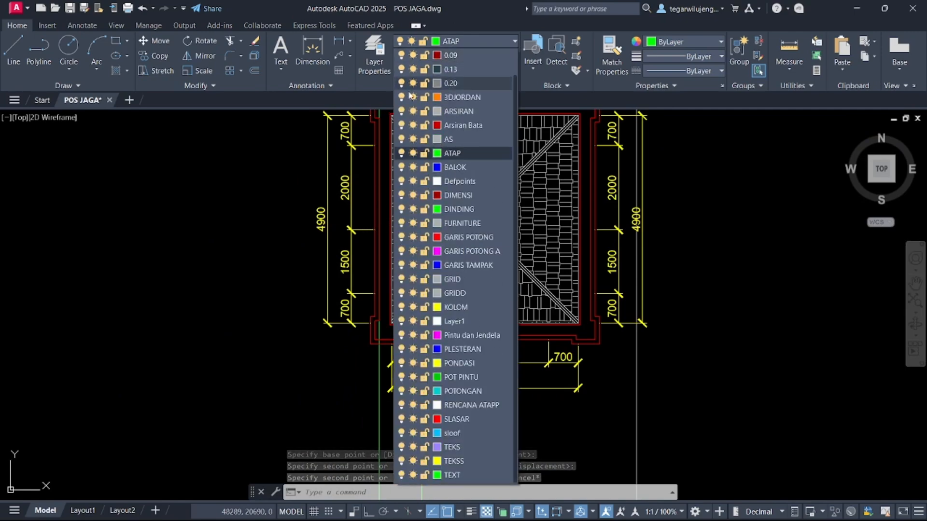
left_click(460, 138)
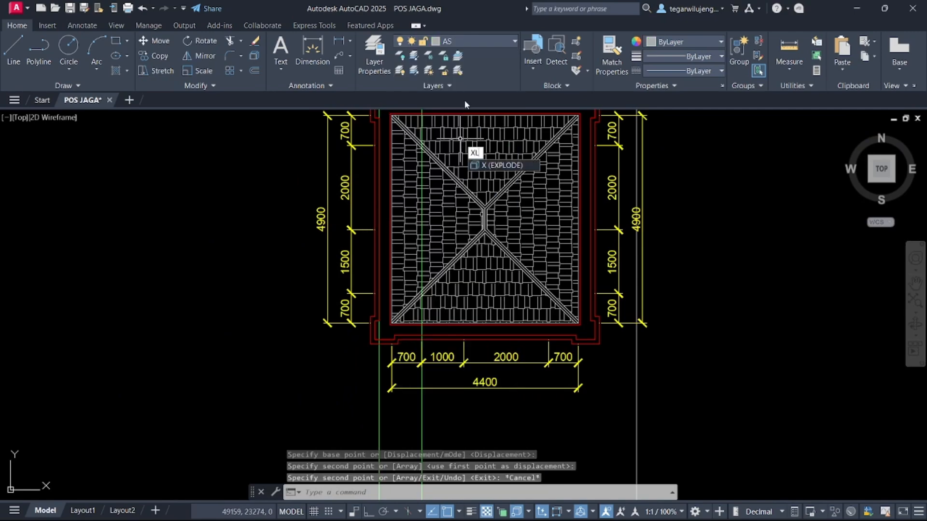
key("Return")
type("V")
key("Return")
scroll(391, 219, "up", 6)
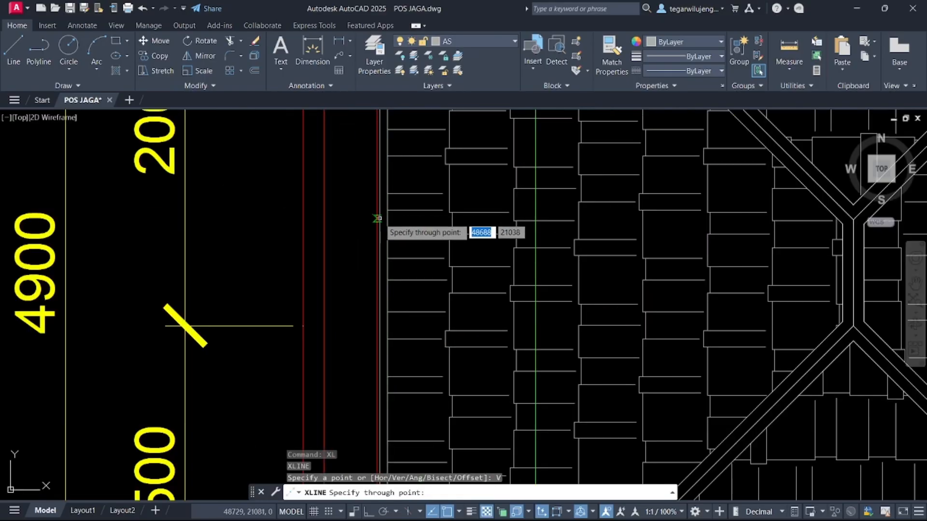
scroll(390, 219, "down", 4)
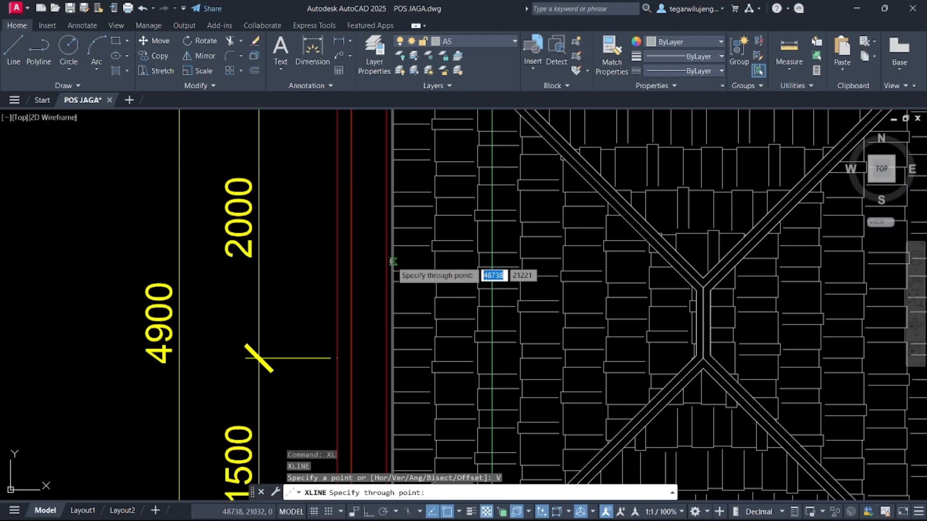
scroll(393, 261, "down", 5)
scroll(555, 274, "up", 5)
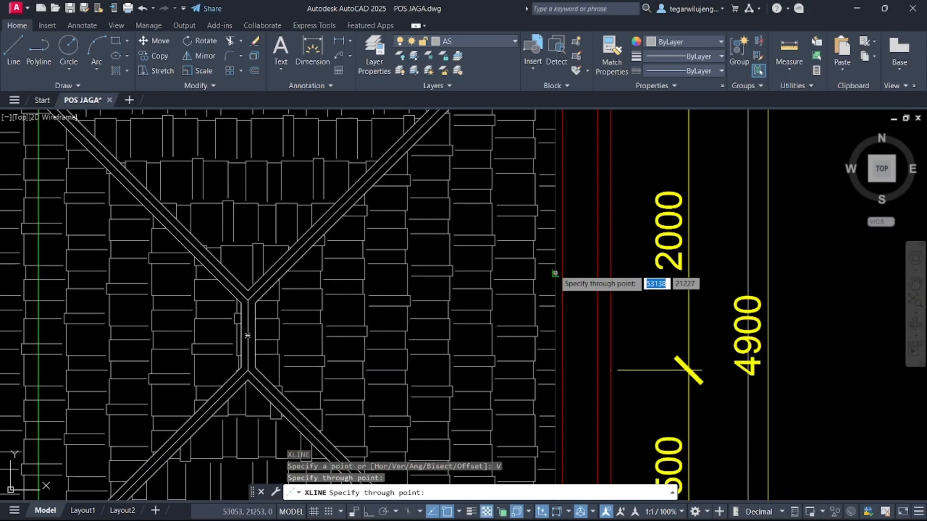
left_click(555, 274)
scroll(542, 313, "down", 2)
middle_click_drag(536, 317, 545, 235)
key("Escape")
- Make the ATAP layer current
scroll(546, 237, "down", 3)
middle_click_drag(500, 277, 496, 173)
middle_click_drag(447, 315, 441, 445)
scroll(437, 370, "down", 3)
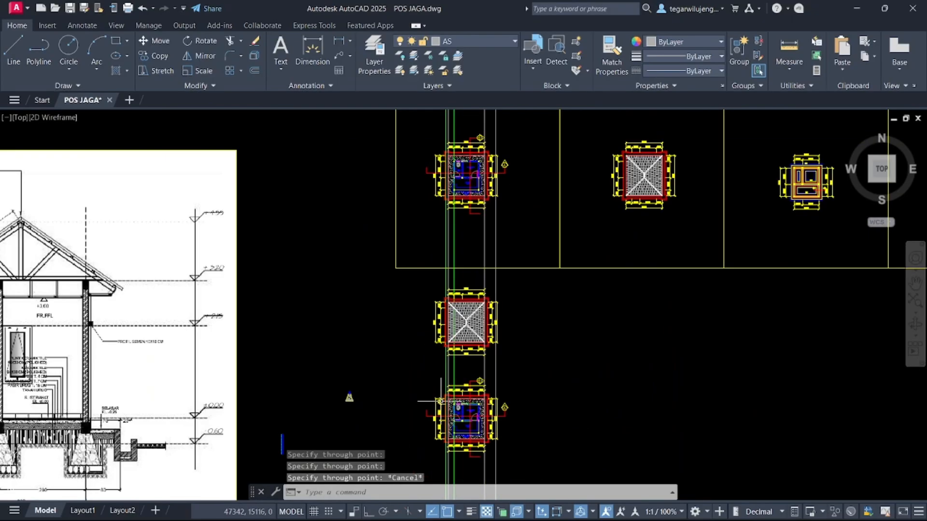
middle_click_drag(440, 401, 458, 212)
left_click(473, 42)
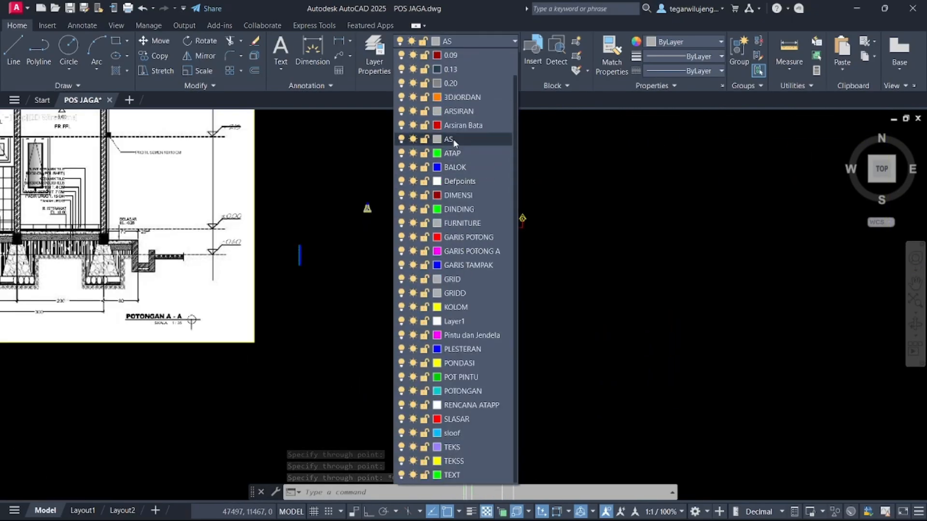
left_click(452, 153)
scroll(476, 310, "up", 5)
middle_click_drag(427, 200, 417, 252)
scroll(417, 252, "up", 2)
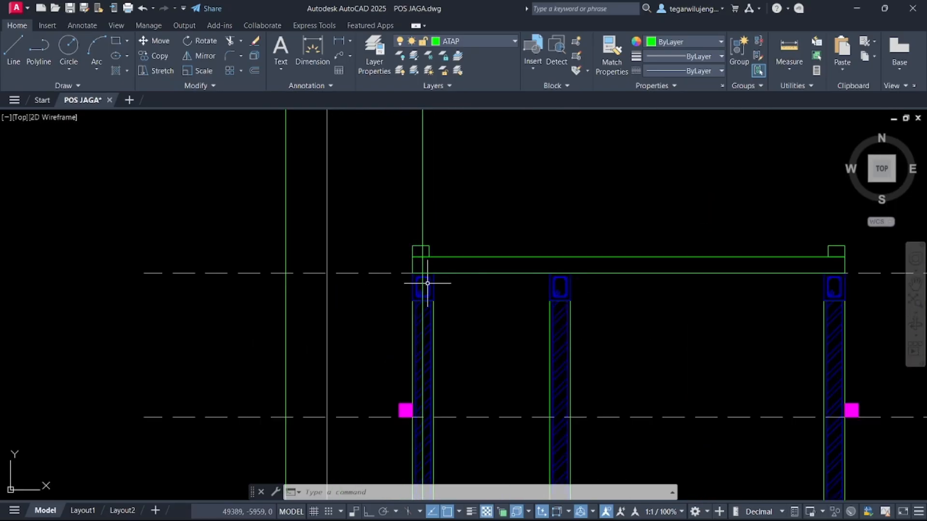
key("Return")
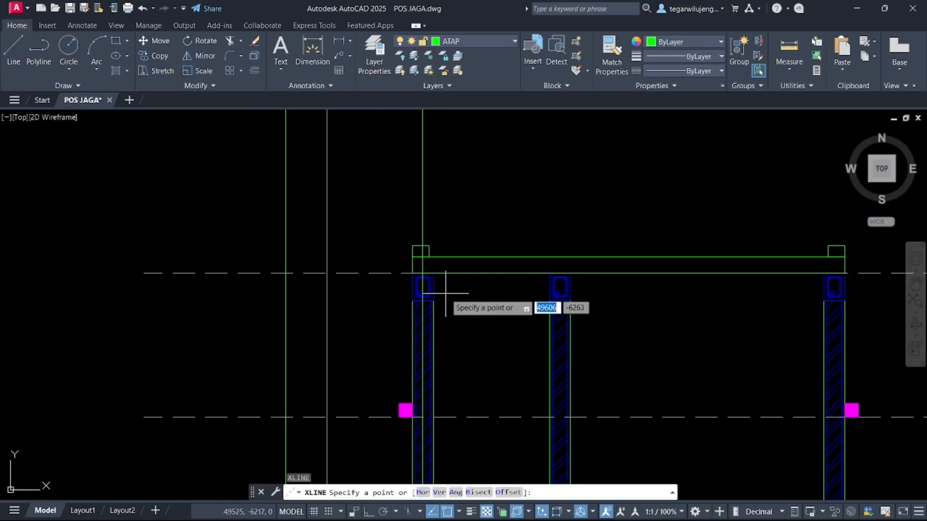
scroll(412, 246, "up", 2)
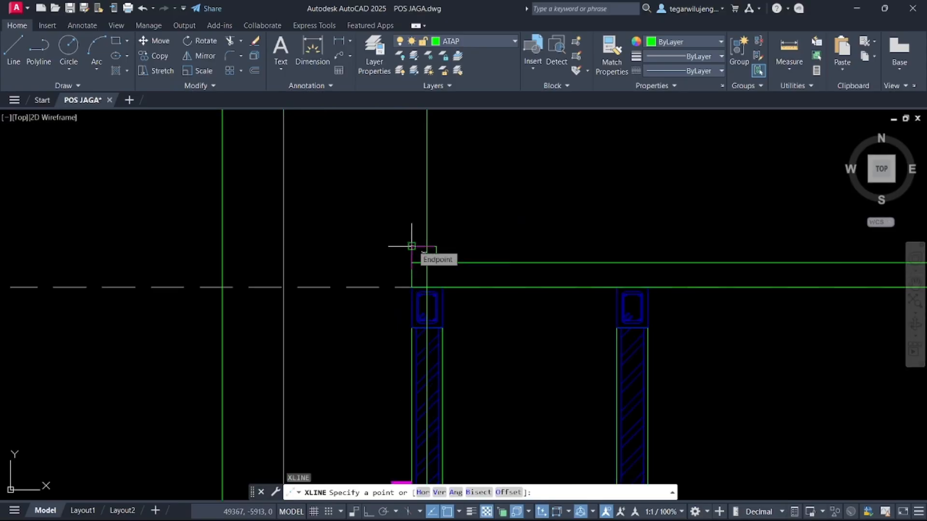
left_click(412, 247)
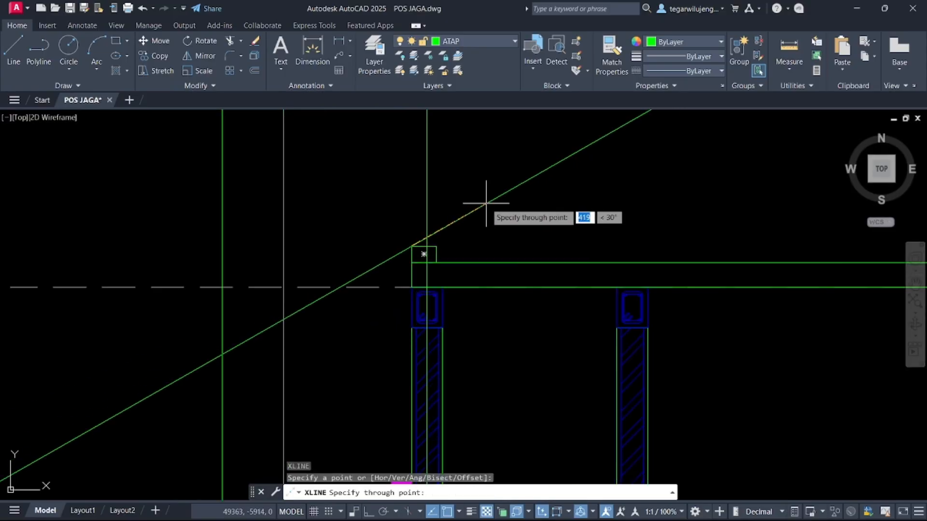
type("<35")
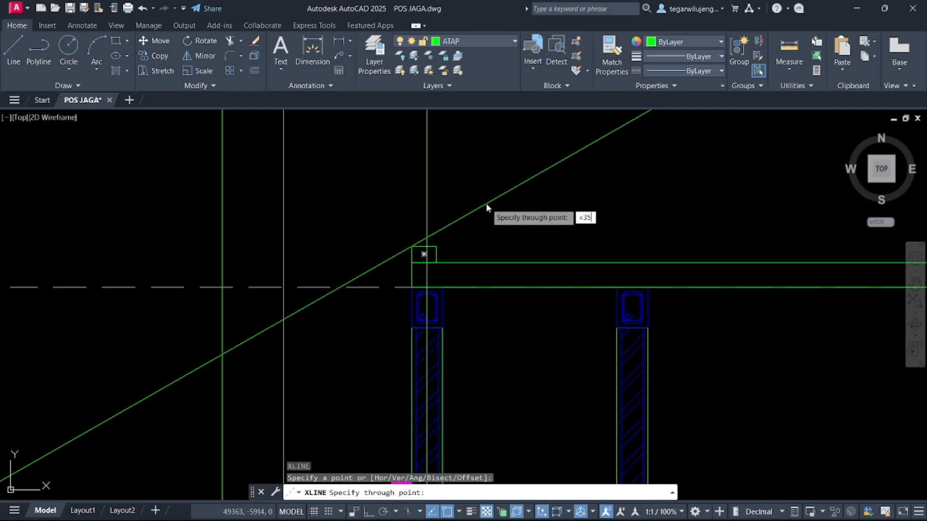
key("Return")
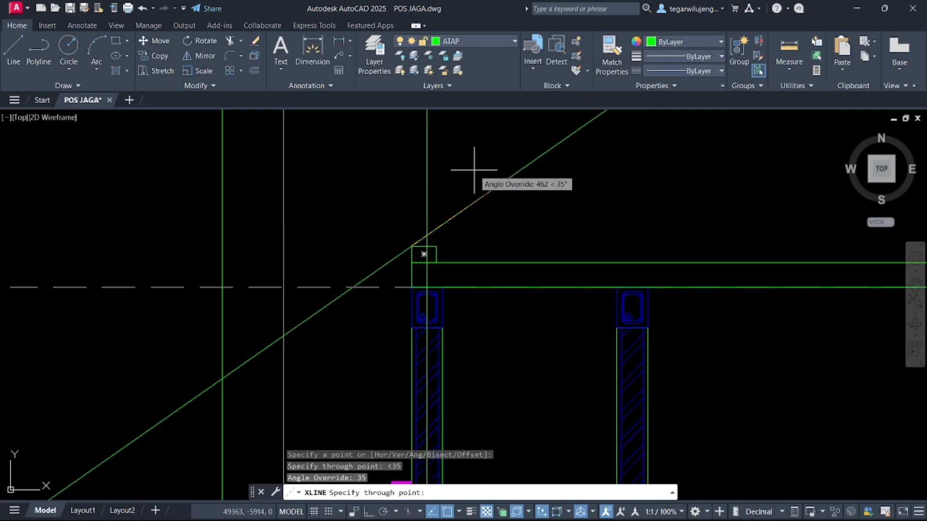
key("Return")
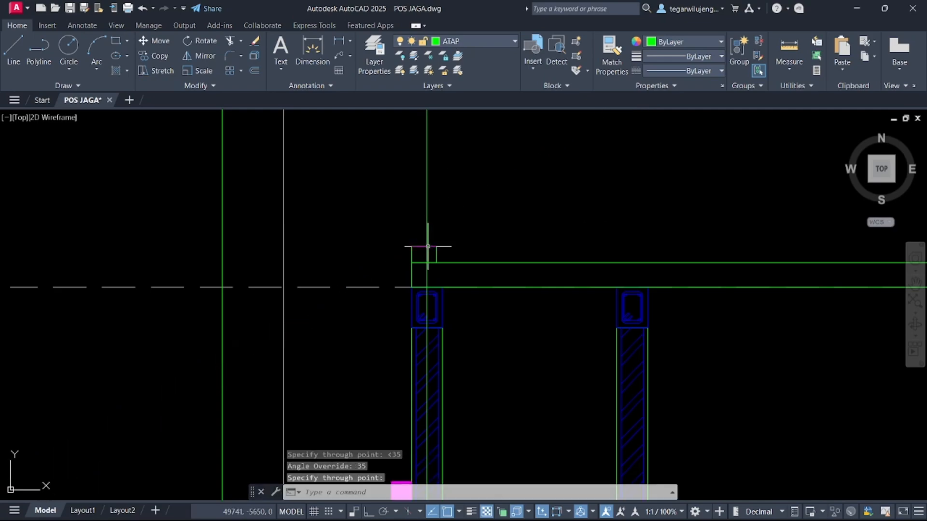
- Draw a construction line at 35° through the top-left corner of the small square on the beam's left end
key("Return")
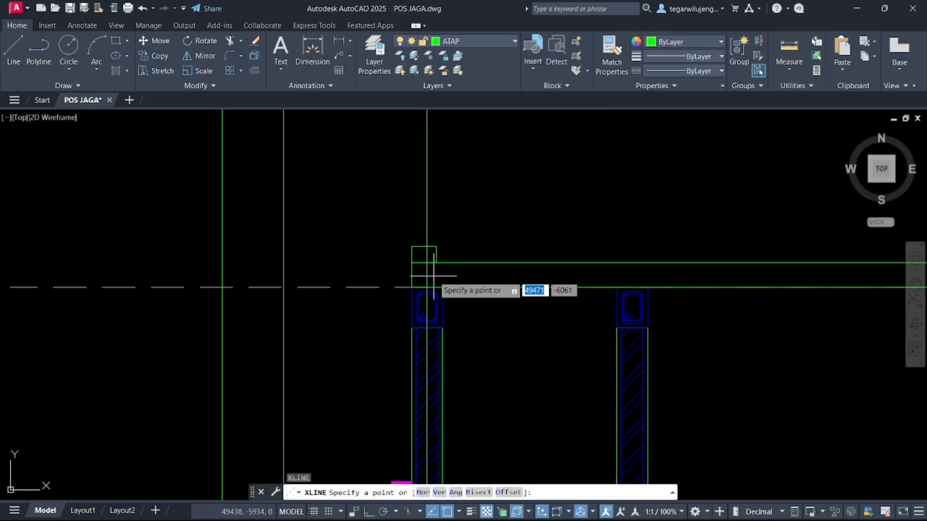
left_click(419, 248)
type("<3")
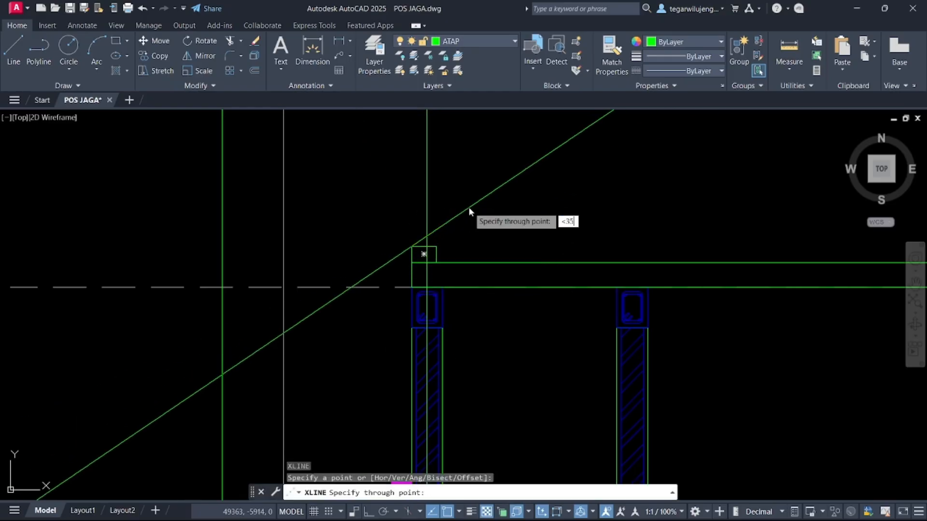
type("5")
key("Return")
left_click(473, 209)
scroll(486, 209, "down", 5)
key("Return")
- Offset the 35° construction line 70 mm upward
scroll(500, 279, "down", 8)
scroll(510, 259, "up", 6)
left_click(524, 288)
left_click(493, 249)
type("o")
key("Return")
left_click(495, 293)
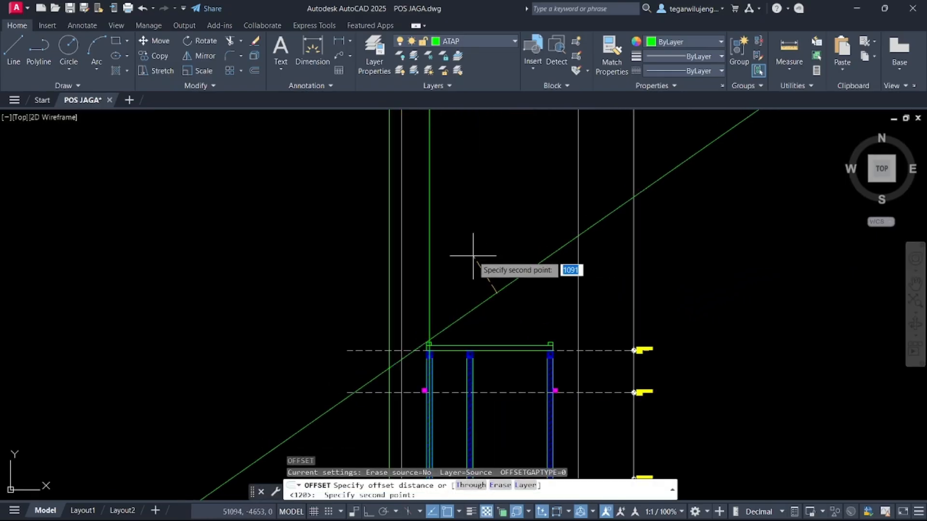
scroll(461, 268, "up", 2)
key("Return")
left_click(460, 269)
scroll(404, 304, "up", 5)
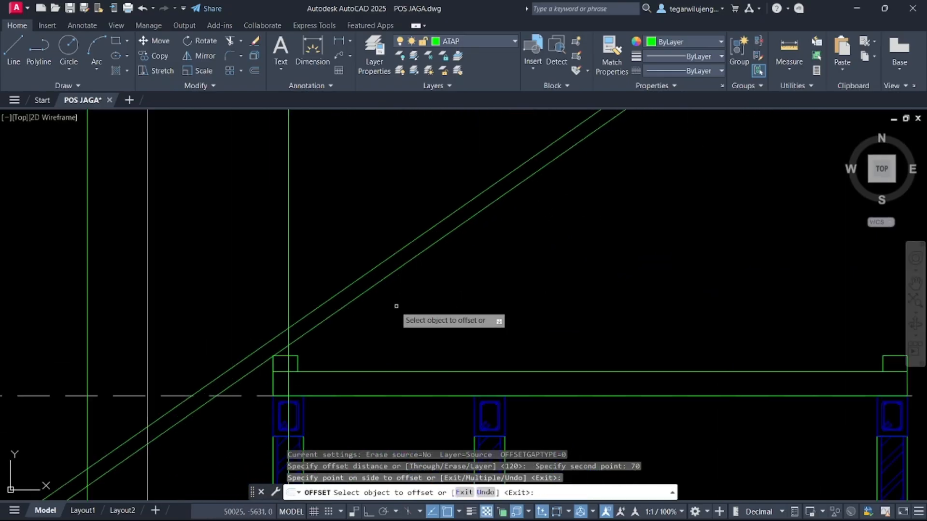
key("Escape")
- Draw an 80 by 120 mm rectangle in the empty area above the sloping roof lines
scroll(352, 434, "up", 3)
type("rec")
key("Return")
left_click(375, 238)
type("80")
key("Tab")
type("120")
key("Return")
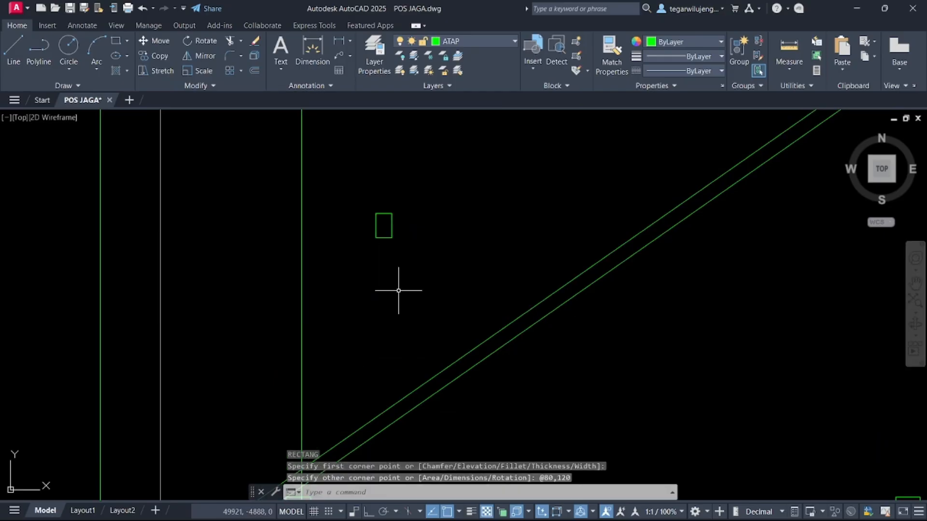
- Start a polyline at the midpoint of the rectangle's left edge, running 40 mm horizontally left and diagonally down to the left
key("Escape")
key("Return")
scroll(372, 232, "up", 4)
left_click(381, 220)
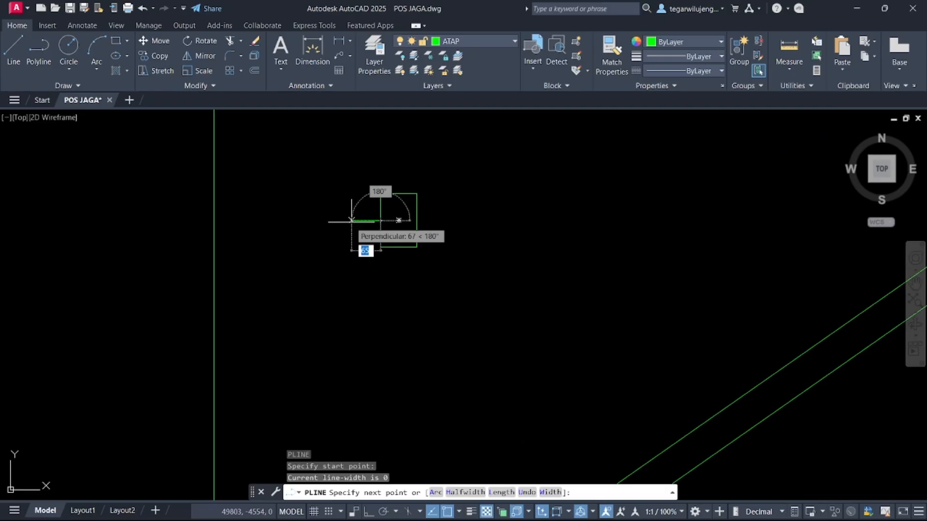
scroll(357, 223, "up", 2)
type("40")
key("Return")
key("ctrl+z")
scroll(360, 217, "up", 2)
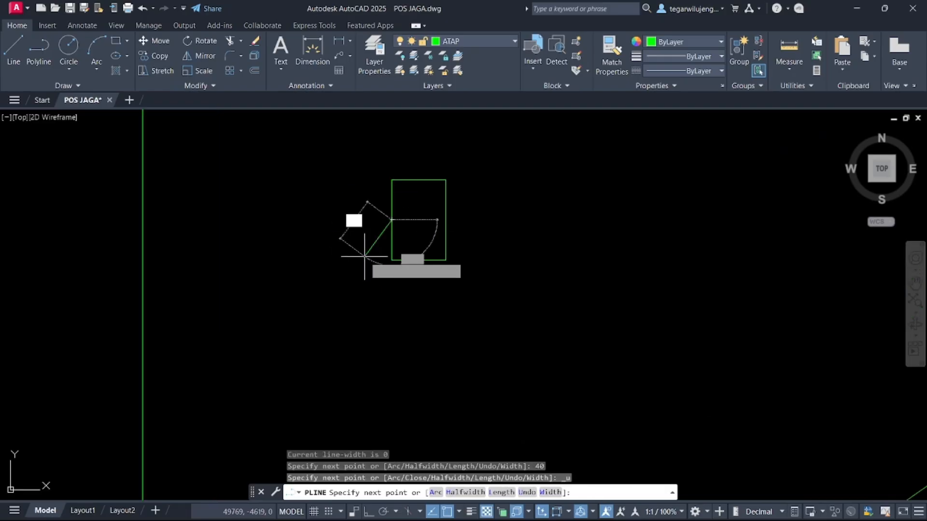
key("F8")
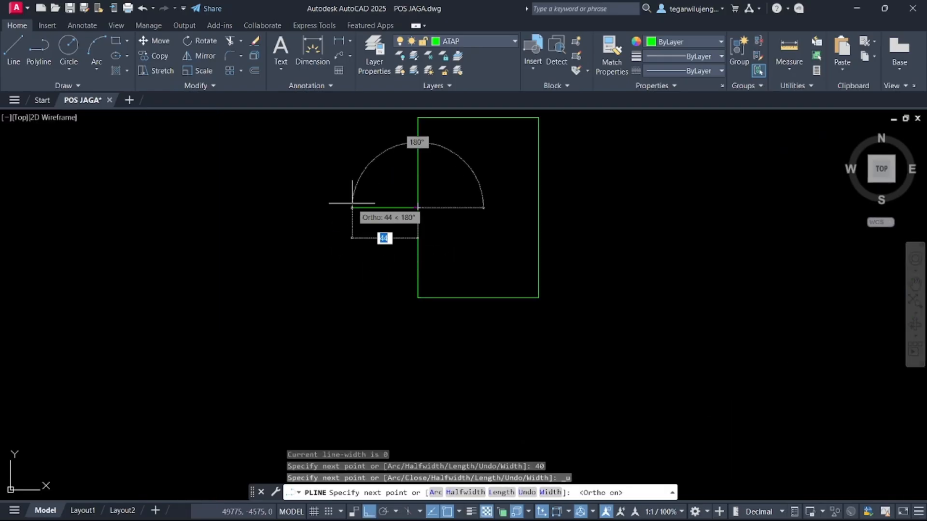
key("Return")
key("F8")
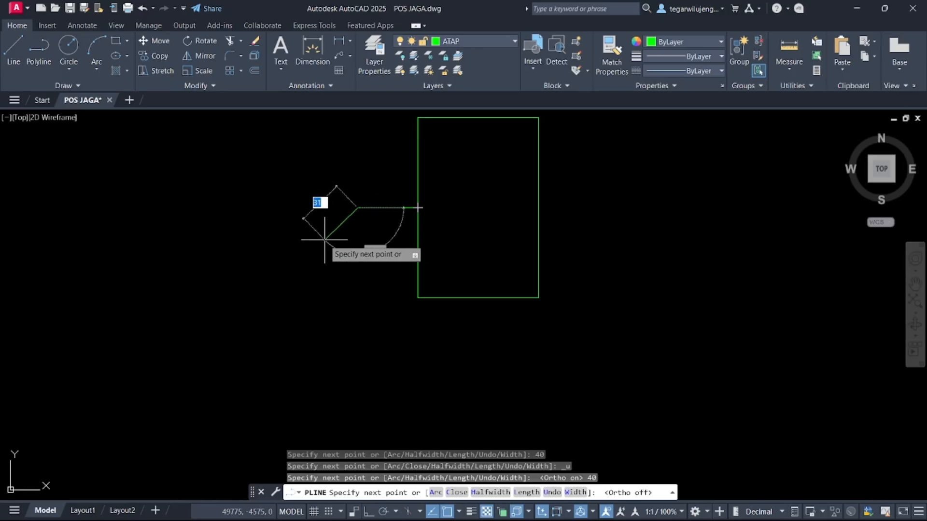
left_click(321, 242)
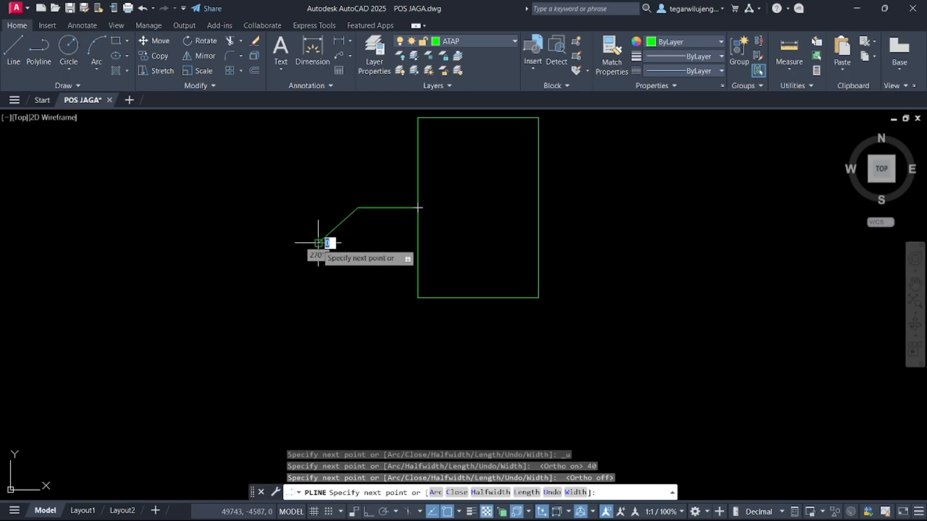
- Continue the polyline straight down to 15 mm below the rectangle's base, about 180 mm to the right, and up and back to the rectangle
left_click(319, 298)
type("1")
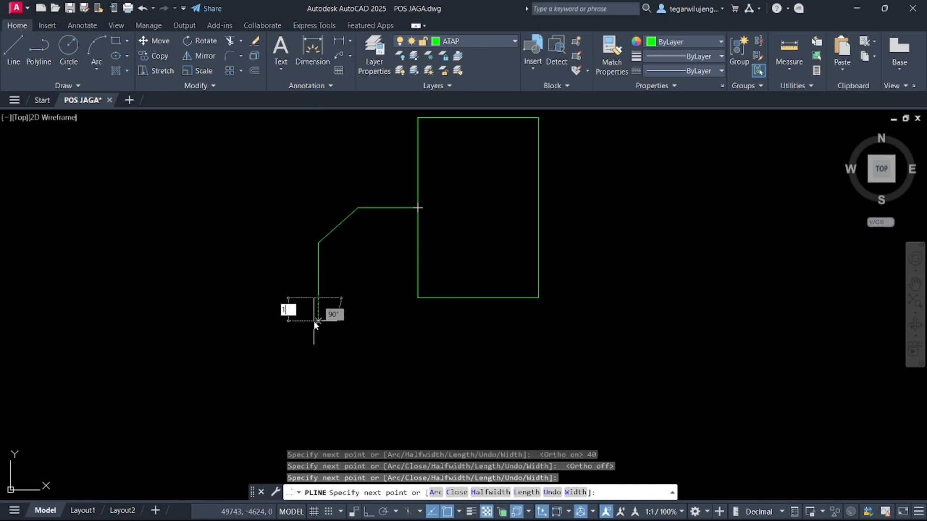
type("5")
key("Return")
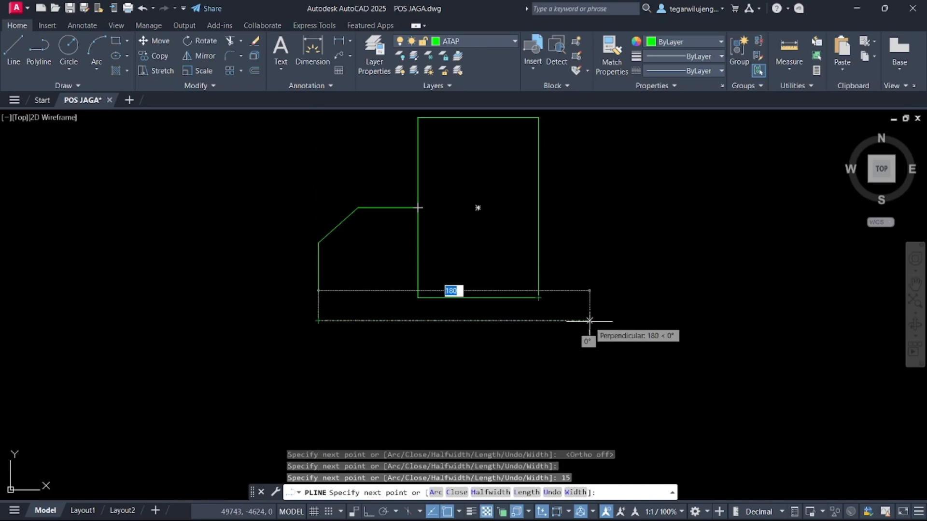
left_click(590, 321)
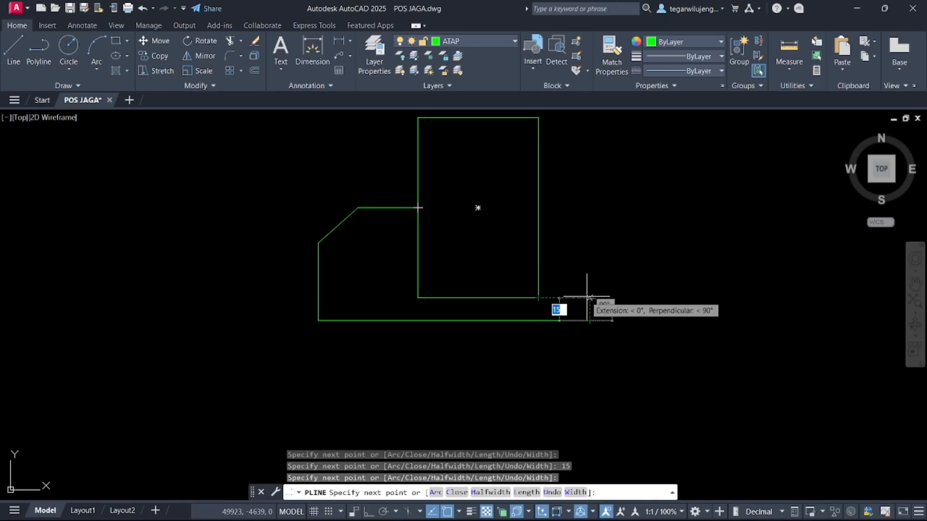
key("Escape")
- Hatch the rectangle with the ANSI31 pattern at angle 0 and scale 4
scroll(582, 299, "down", 7)
scroll(533, 323, "up", 4)
type("h")
key("Return")
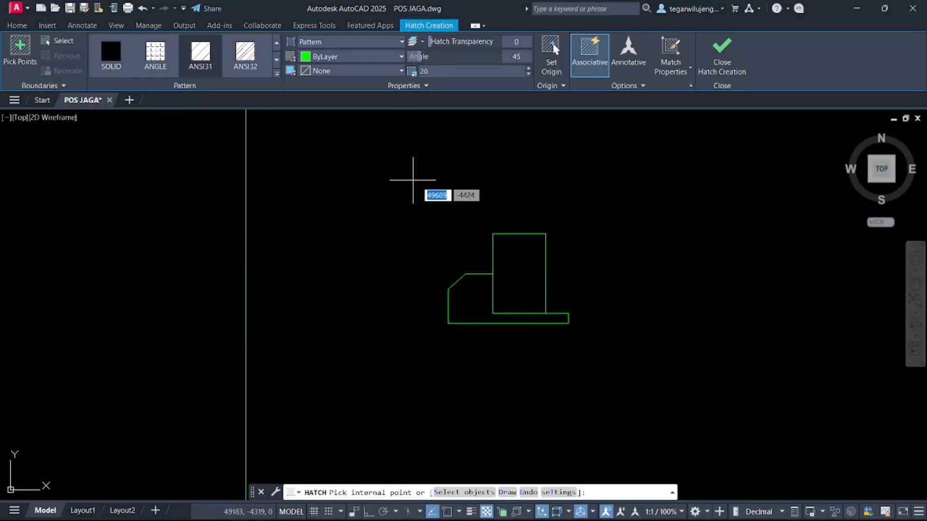
left_click(531, 277)
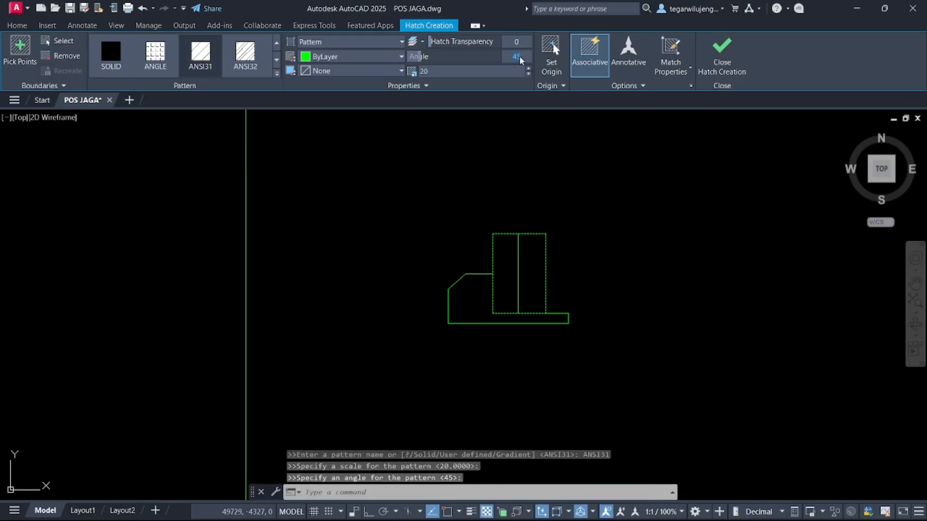
type("4")
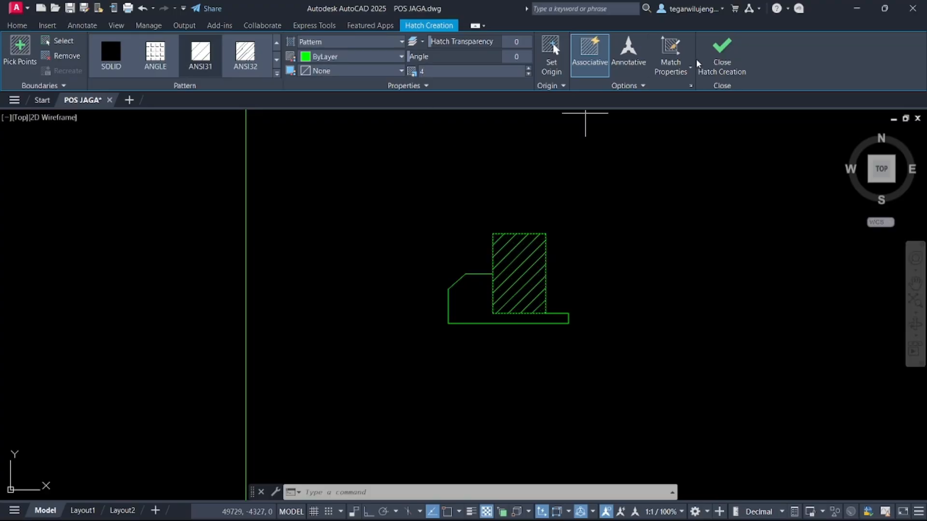
- Assign the rectangle's hatch to the ARSIRAN layer
left_click(17, 25)
left_click(478, 42)
left_click(454, 112)
- Define the rectangle, its hatch and the attached outline as a block named TUPAI-TUPAI
scroll(528, 260, "down", 4)
left_click(472, 213)
left_click(600, 324)
middle_click_drag(578, 305, 516, 245)
type("b")
key("Return")
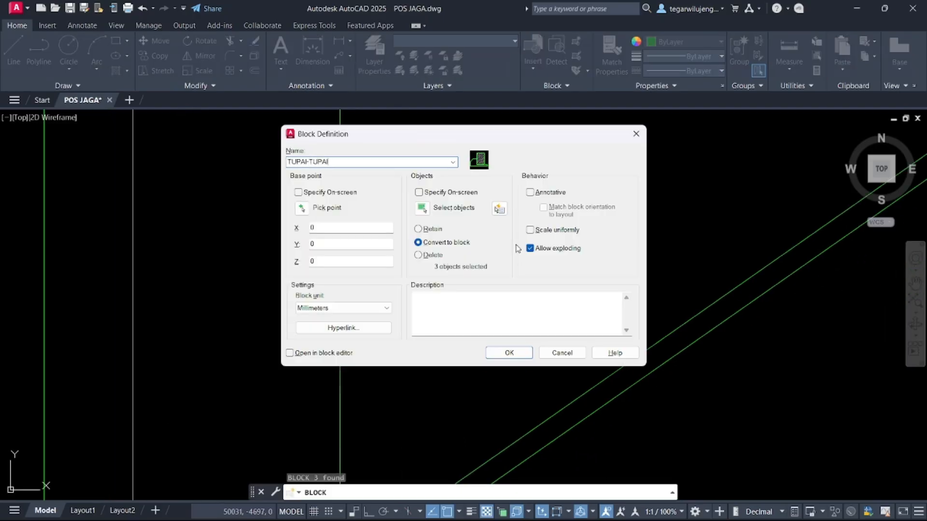
key("Escape")
type("co")
key("Return")
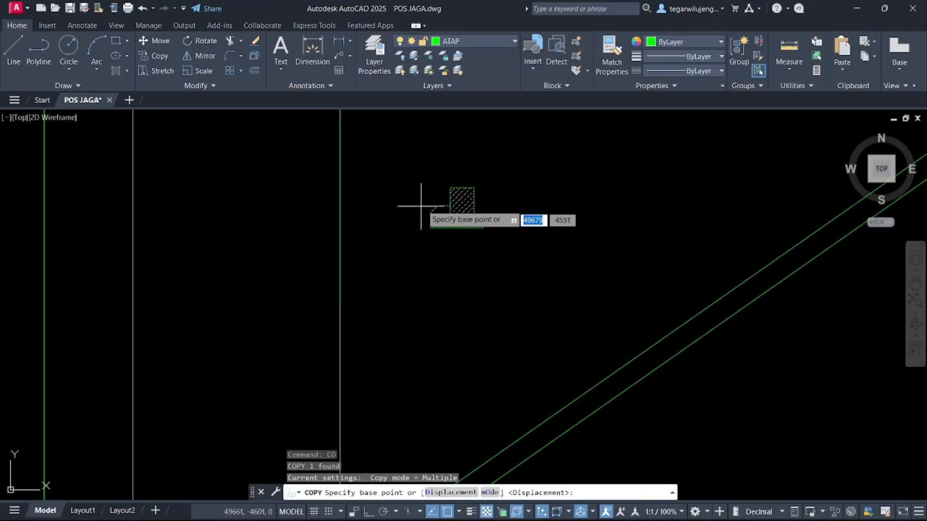
left_click(462, 187)
scroll(478, 235, "down", 5)
middle_click_drag(542, 287, 477, 218)
key("Escape")
- Mirror the two 35° roof lines about a vertical axis through the midpoint of the beam, keeping the originals
left_click(502, 248)
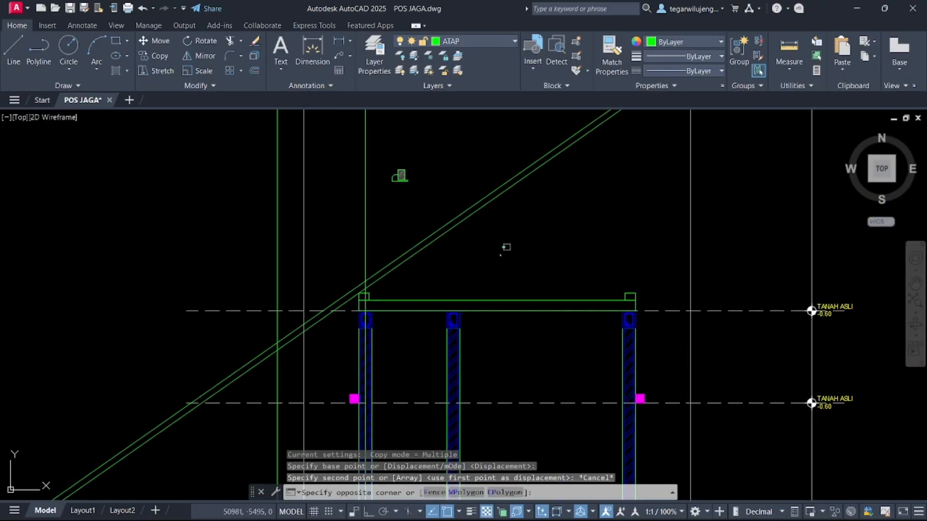
left_click(469, 184)
scroll(399, 272, "up", 2)
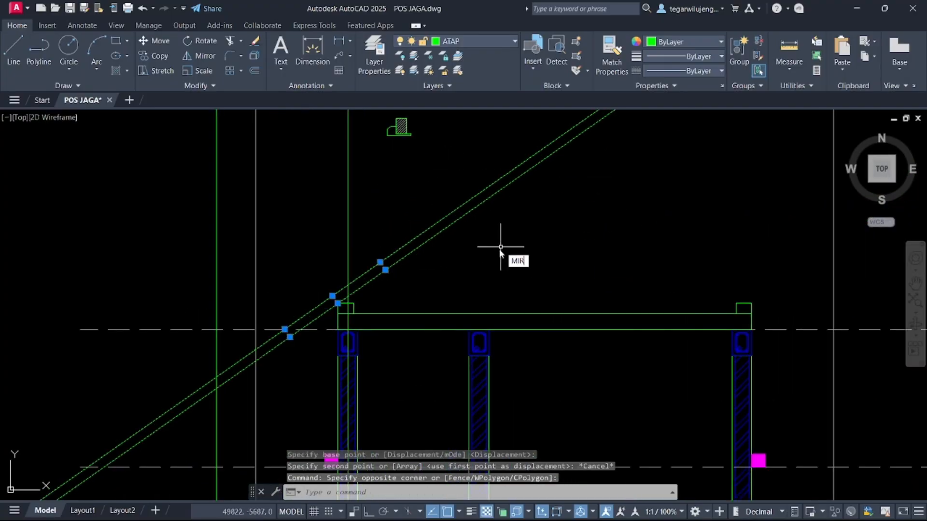
key("Return")
left_click(545, 315)
key("F8")
left_click(538, 394)
key("Return")
- Copy the TUPAI-TUPAI block from the top midpoint of its rectangle, placing it near the left roof slope with the M2P midpoint-between-two-points snap
middle_click_drag(494, 276, 503, 345)
left_click(394, 189)
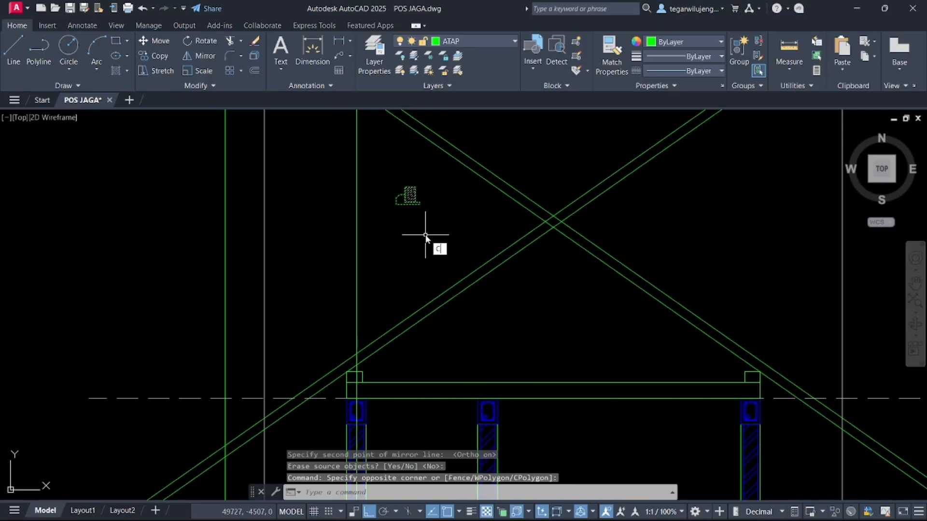
key("Return")
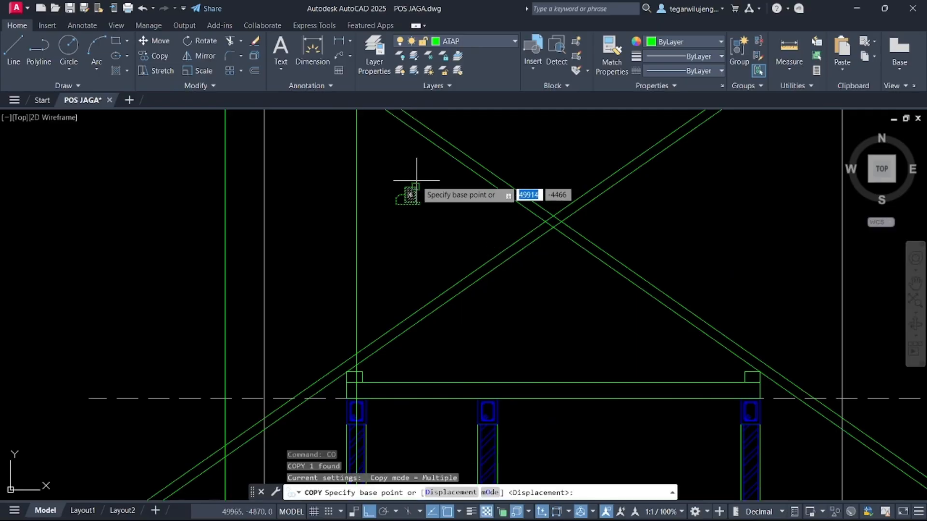
scroll(417, 193, "up", 5)
left_click(414, 200)
scroll(447, 276, "down", 4)
middle_click_drag(444, 279, 442, 149)
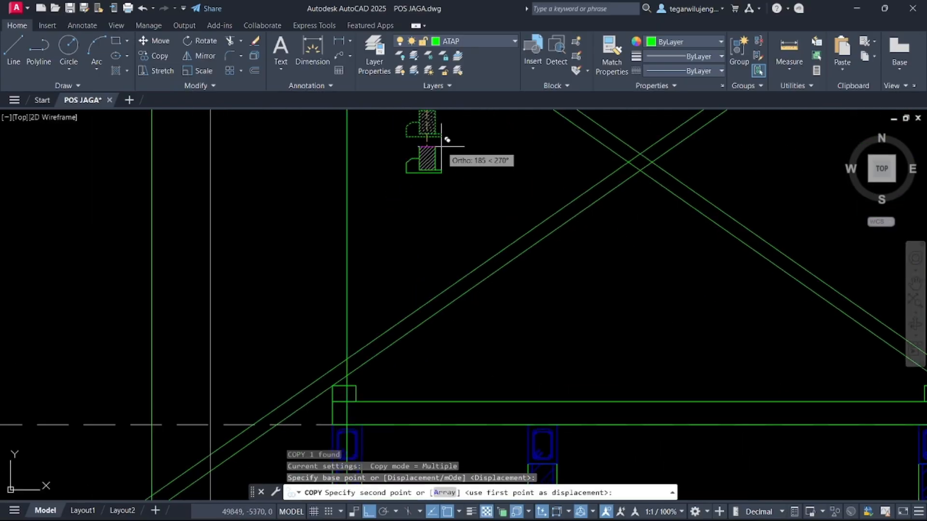
key("F8")
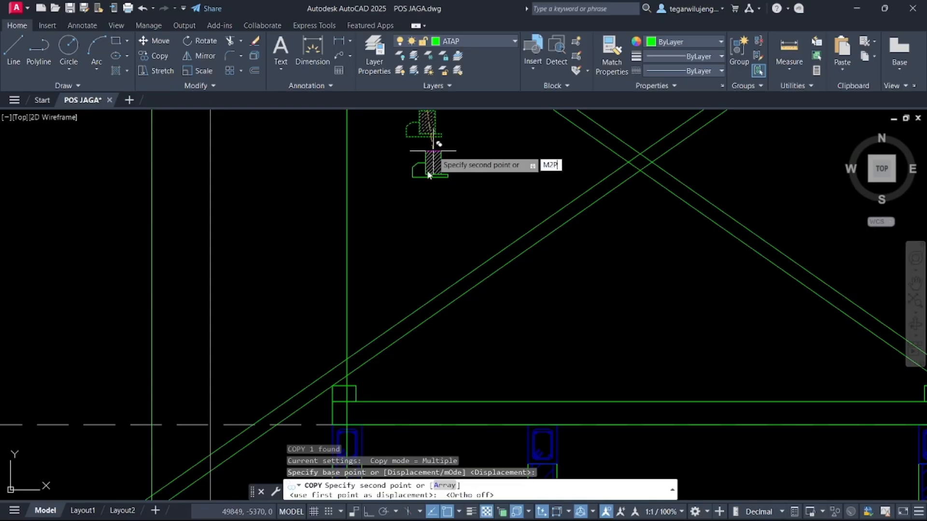
type("M2P")
key("Return")
left_click(418, 138)
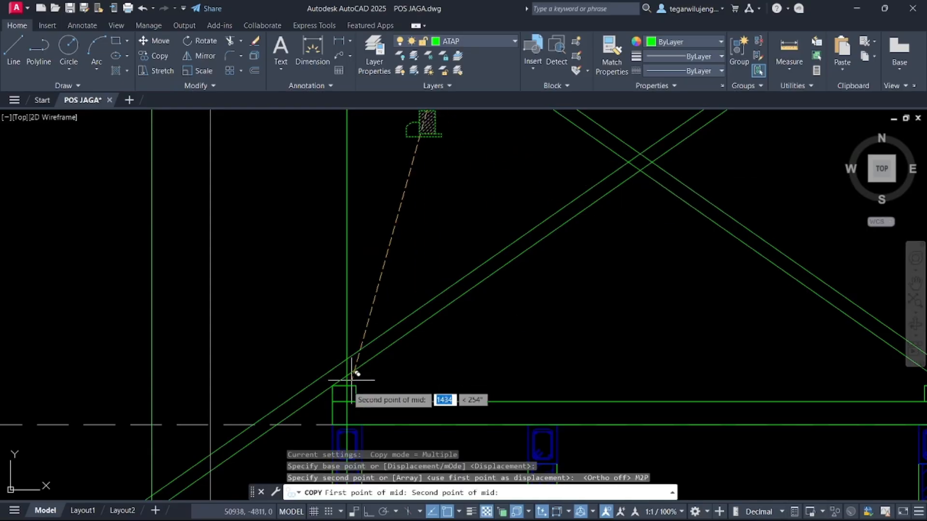
scroll(334, 387, "up", 4)
left_click(328, 385)
key("Escape")
scroll(526, 309, "down", 4)
middle_click_drag(521, 311, 531, 357)
scroll(576, 310, "down", 2)
scroll(584, 319, "up", 5)
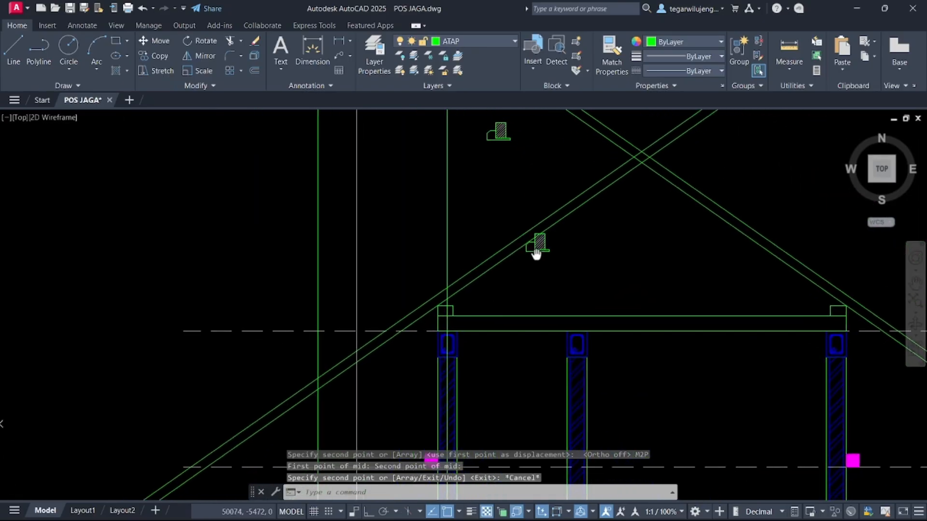
- Rotate the copied TUPAI-TUPAI block about its top midpoint, using the Reference option to align its top edge with the left roof slope
left_click(560, 271)
left_click(542, 251)
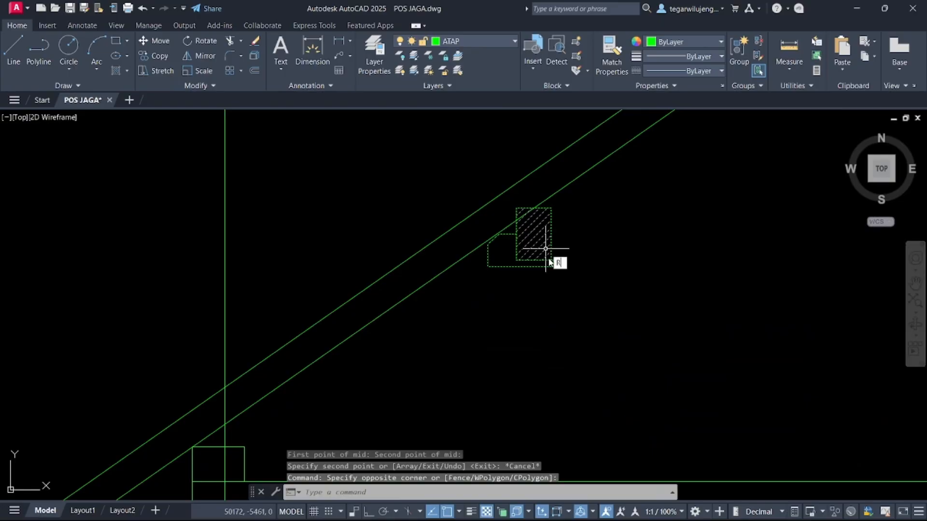
key("Return")
scroll(533, 210, "up", 2)
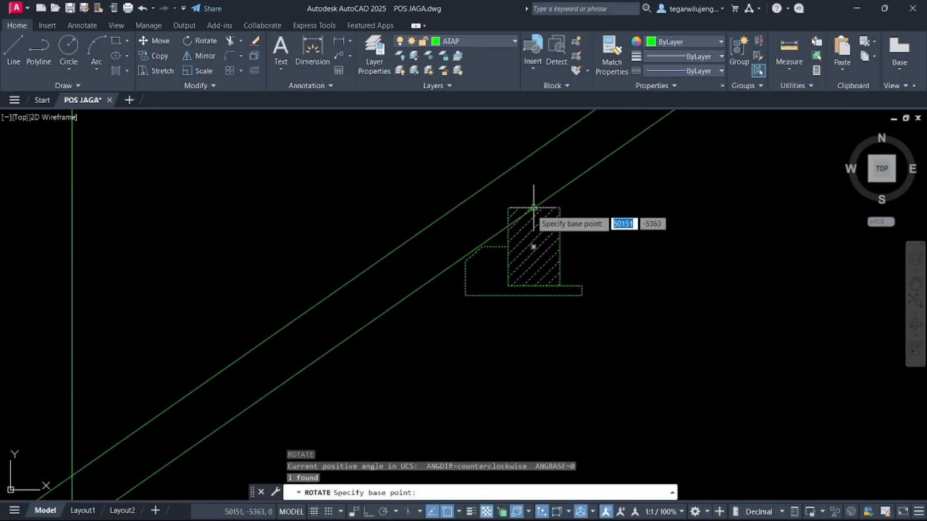
left_click(533, 209)
key("Return")
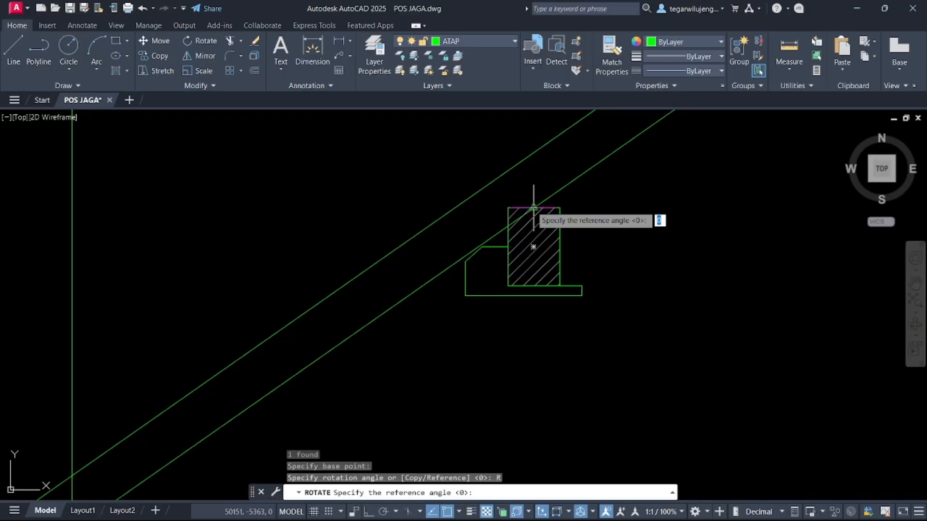
left_click(557, 208)
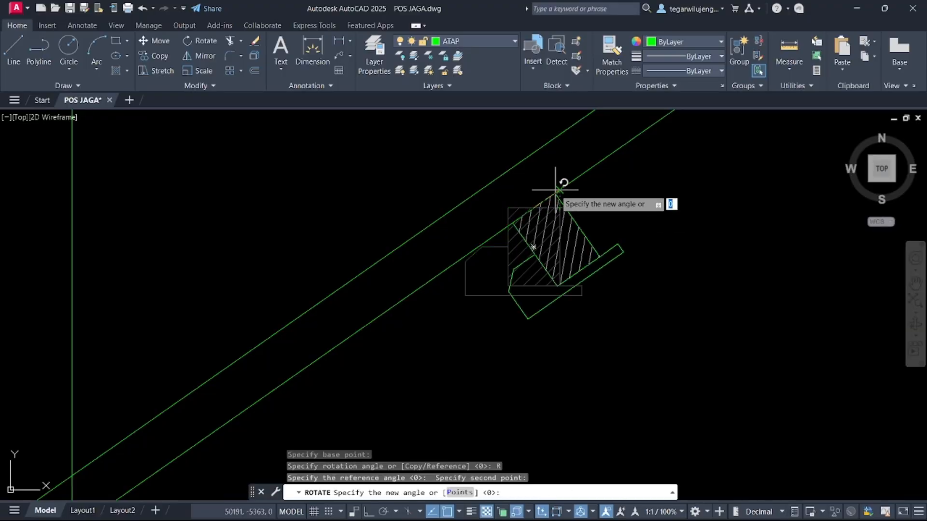
scroll(545, 249, "down", 5)
scroll(555, 274, "up", 2)
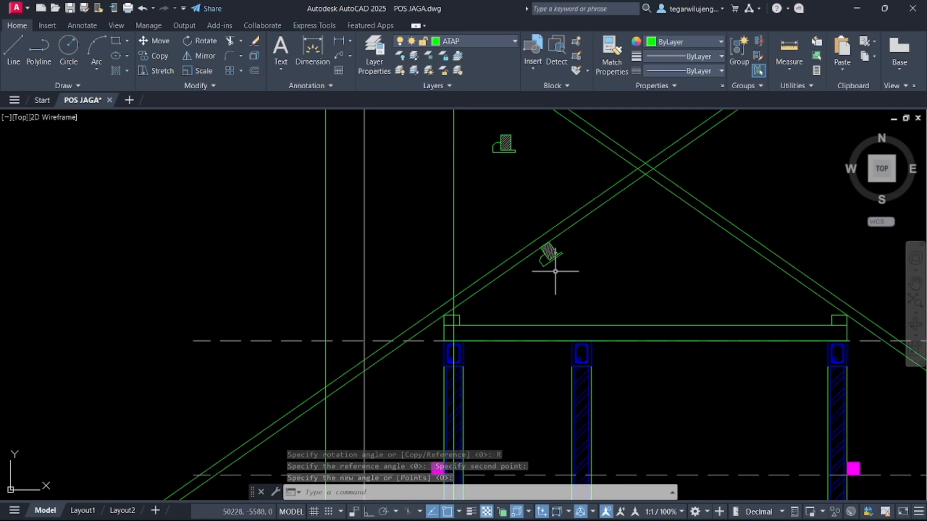
scroll(559, 240, "up", 2)
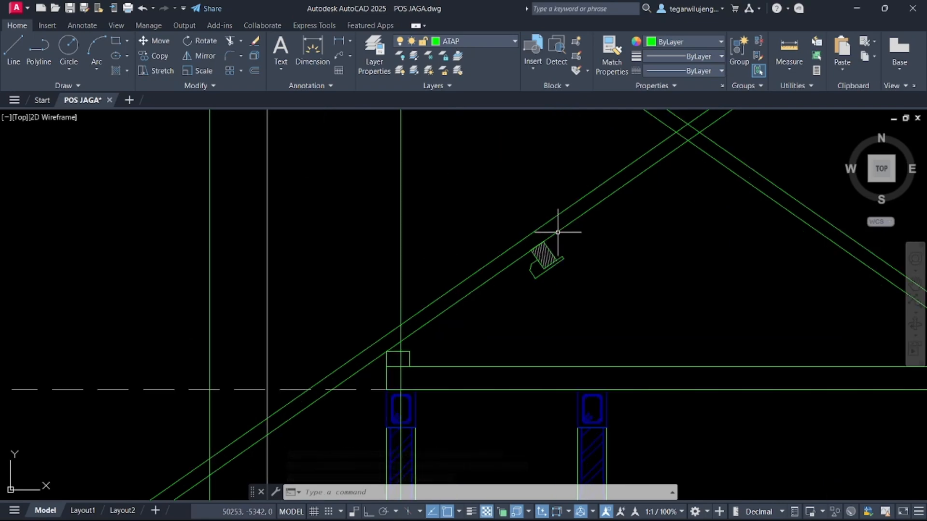
- Copy the lower line of the left roof slope from the block's top edge to the underside of its hatched rectangle
key("Return")
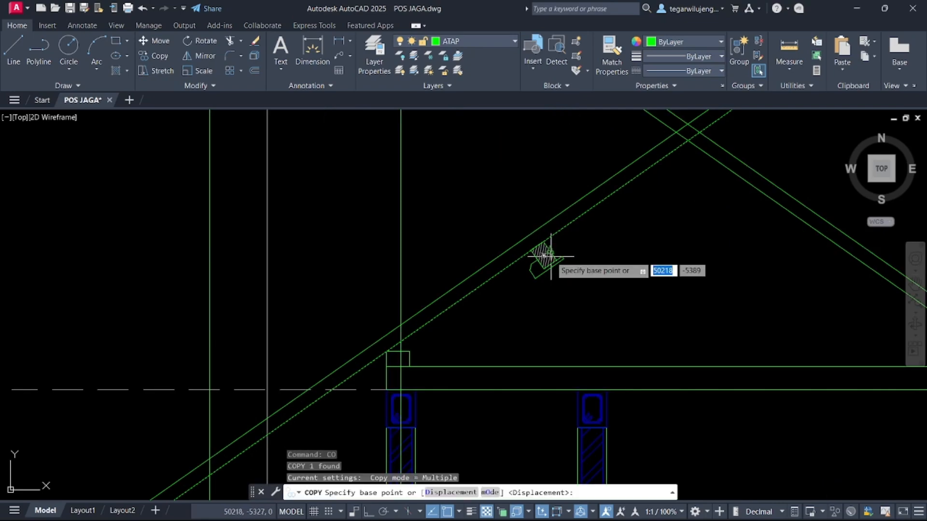
scroll(507, 230, "up", 2)
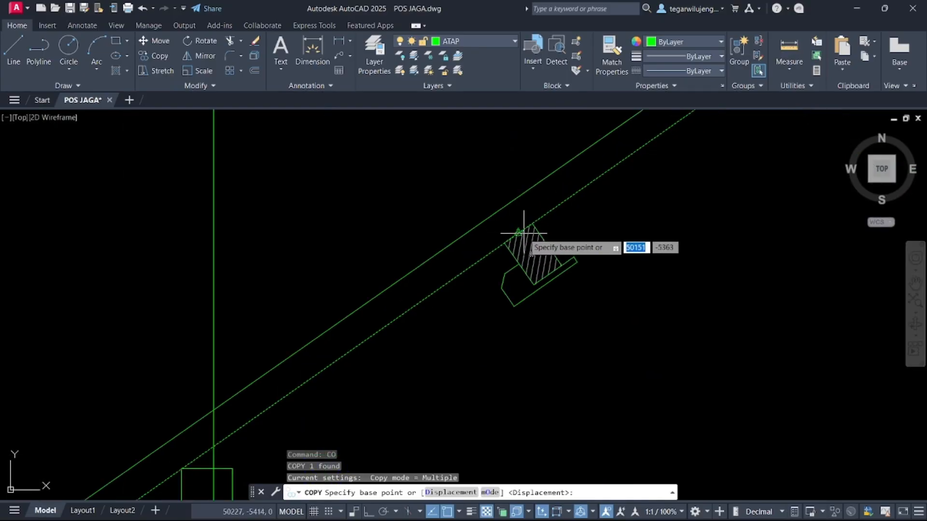
left_click(524, 233)
scroll(548, 265, "down", 2)
left_click(558, 284)
key("Escape")
scroll(611, 285, "down", 3)
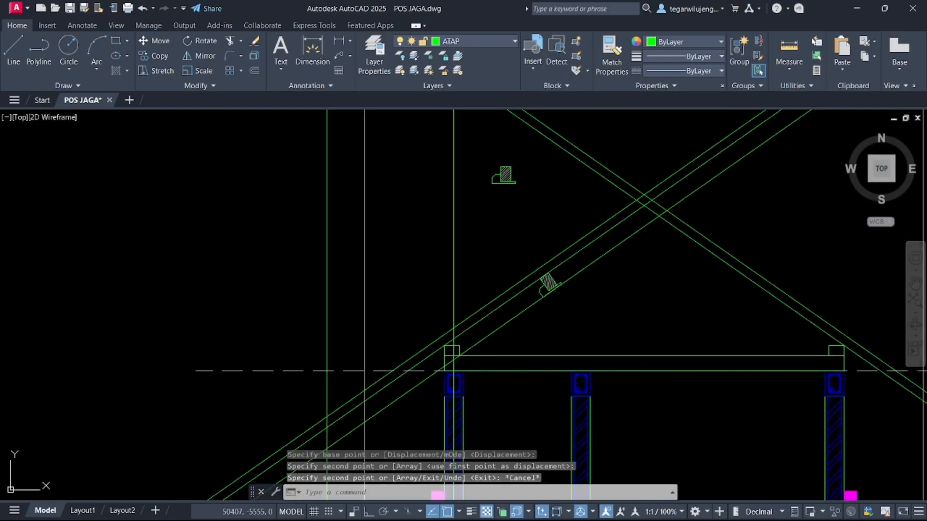
- Offset the copied slope line 120 downward to form the rafter's lower edge
left_click(601, 276)
left_click(585, 266)
type("o")
key("Return")
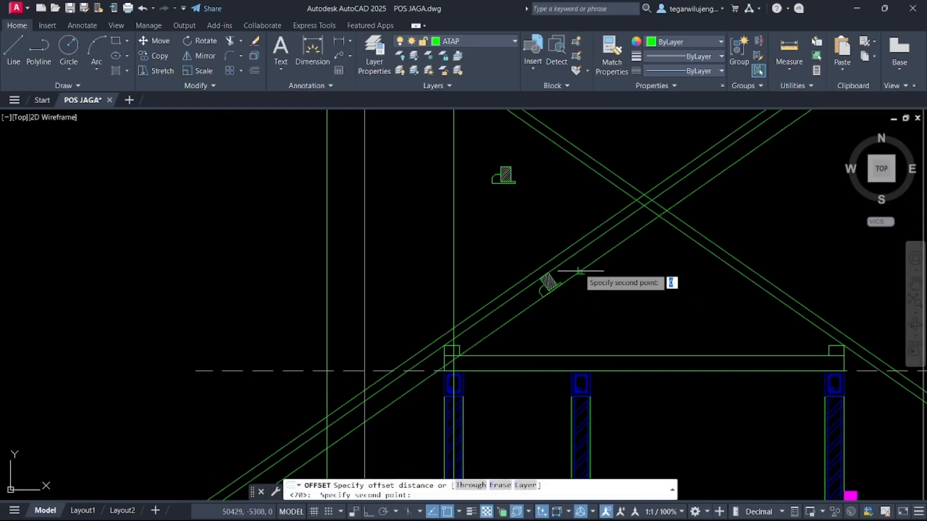
left_click(582, 269)
type("120")
key("Return")
left_click(611, 290)
middle_click_drag(627, 262, 613, 236)
scroll(612, 236, "down", 4)
scroll(607, 232, "up", 4)
scroll(573, 289, "down", 1)
key("Escape")
scroll(630, 389, "up", 4)
middle_click_drag(630, 389, 331, 218)
scroll(332, 217, "up", 6)
left_click(311, 223)
left_click(273, 174)
type("mi")
key("Return")
left_click(311, 352)
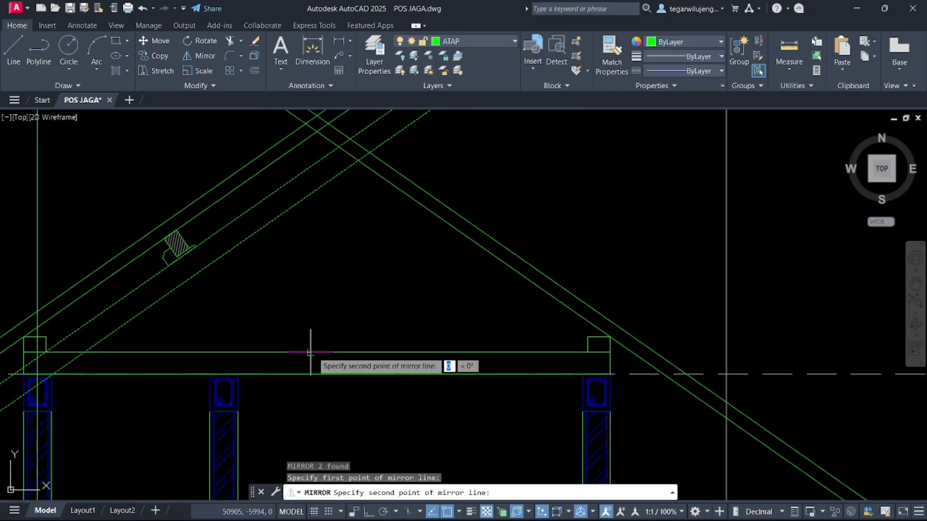
key("Escape")
- Mirror the two rafter lines about a vertical axis through the beam's top midpoint with Ortho on, keeping the originals
left_click(290, 241)
left_click(265, 208)
key("Return")
left_click(318, 352)
key("F8")
left_click(307, 294)
key("Return")
scroll(319, 286, "down", 4)
middle_click_drag(319, 286, 348, 248)
key("Escape")
key("Escape")
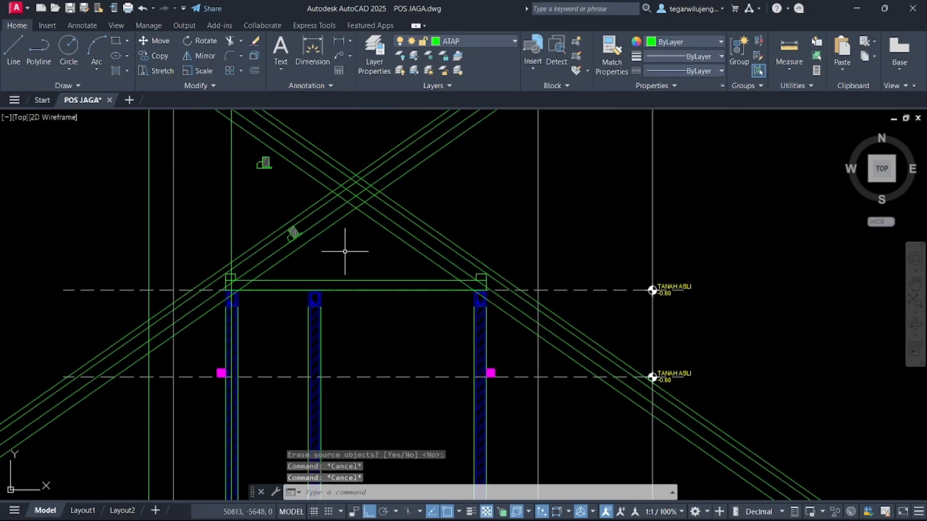
- Draw a vertical line from the midpoint of the beam's top edge up to the crossing of the roof lines
type("l")
key("Return")
scroll(355, 269, "up", 2)
left_click(354, 317)
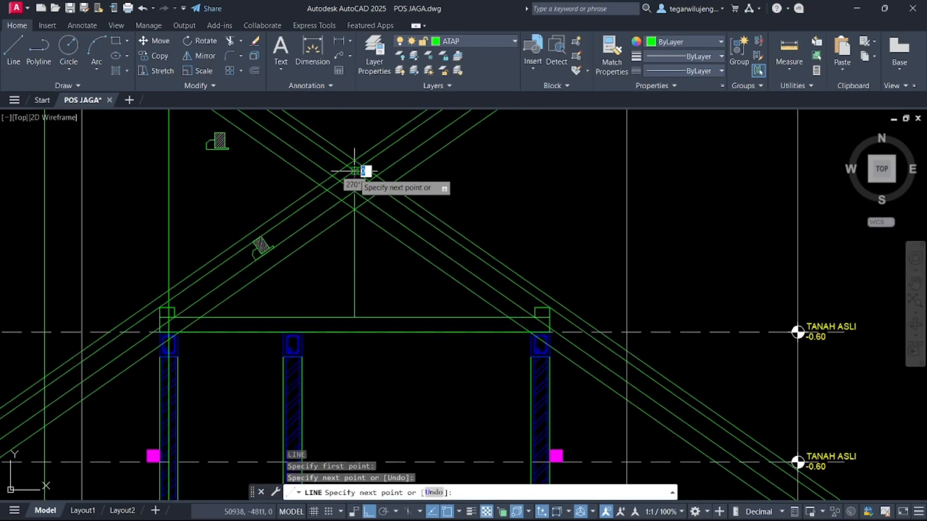
key("Escape")
- Offset the vertical centre line 60 to each side to form the edges of the king post
type("o")
key("Return")
left_click(355, 276)
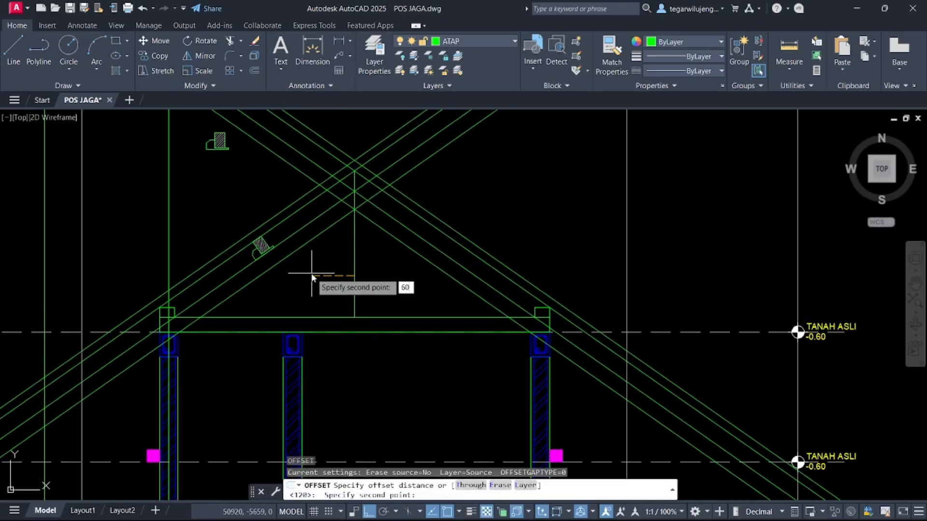
left_click(311, 278)
left_click(353, 258)
left_click(350, 261)
scroll(338, 271, "up", 2)
key("Escape")
scroll(371, 279, "down", 4)
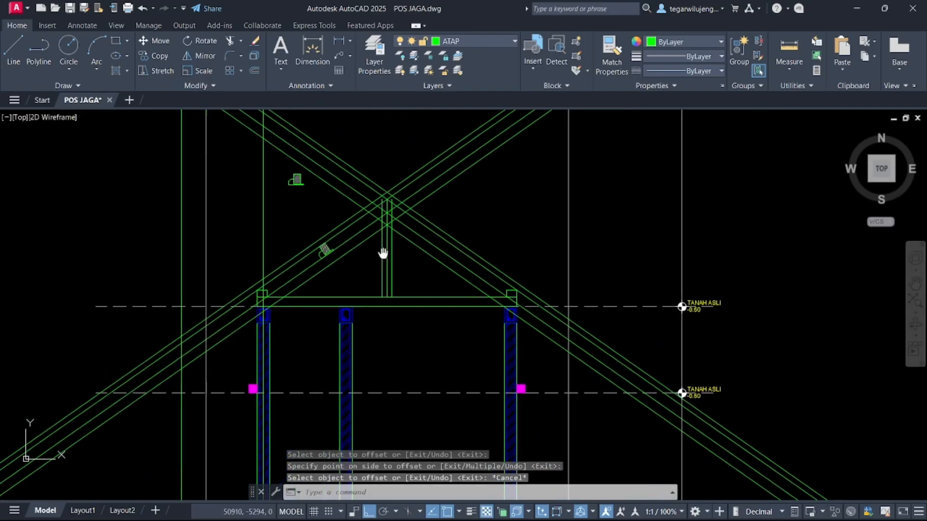
- Offset the beam's top edge 150 upward as a guide line
scroll(371, 279, "up", 3)
key("Return")
key("Escape")
type("o")
key("Return")
left_click(364, 300)
type("150")
key("Return")
left_click(363, 271)
key("Escape")
- Draw a diagonal line from where the guide line meets the king post's left edge to the left rafter's lower edge
type("l")
key("Return")
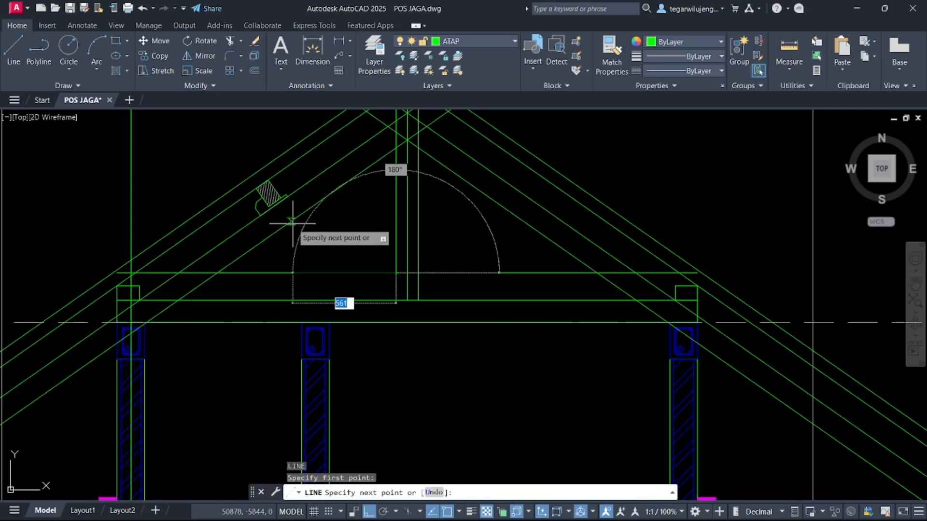
left_click(292, 221)
key("Return")
- Offset the diagonal line 60 to each side to form the edges of the left brace
left_click(319, 229)
left_click(309, 243)
type("o")
key("Return")
left_click(317, 234)
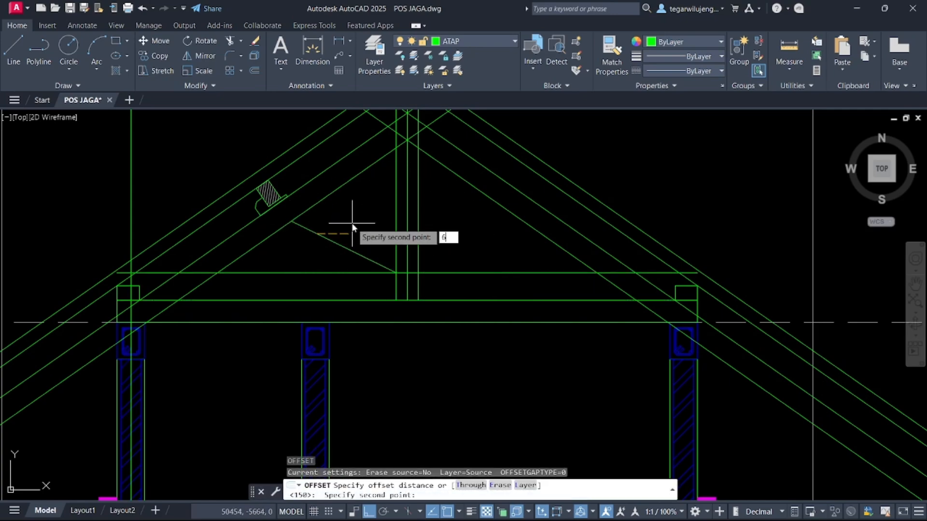
type("60")
key("Return")
left_click(352, 224)
left_click(328, 239)
left_click(298, 245)
key("Escape")
- Erase the horizontal guide line above the beam and the centre lines of the brace and king post
left_click(294, 273)
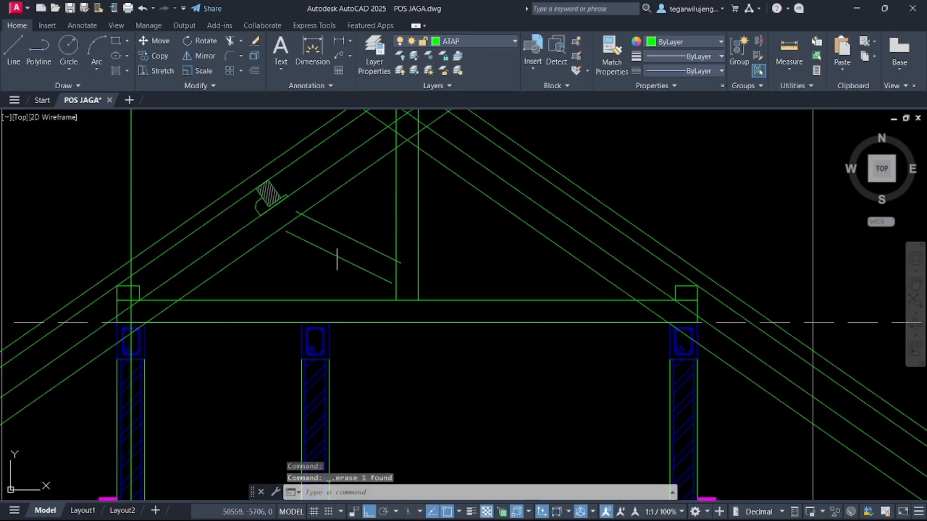
left_click(351, 229)
left_click(317, 255)
key("Escape")
- Trim the upper brace line and extend the lower one so both end at the left rafter's lower edge and the king post
scroll(316, 236, "up", 4)
key("Return")
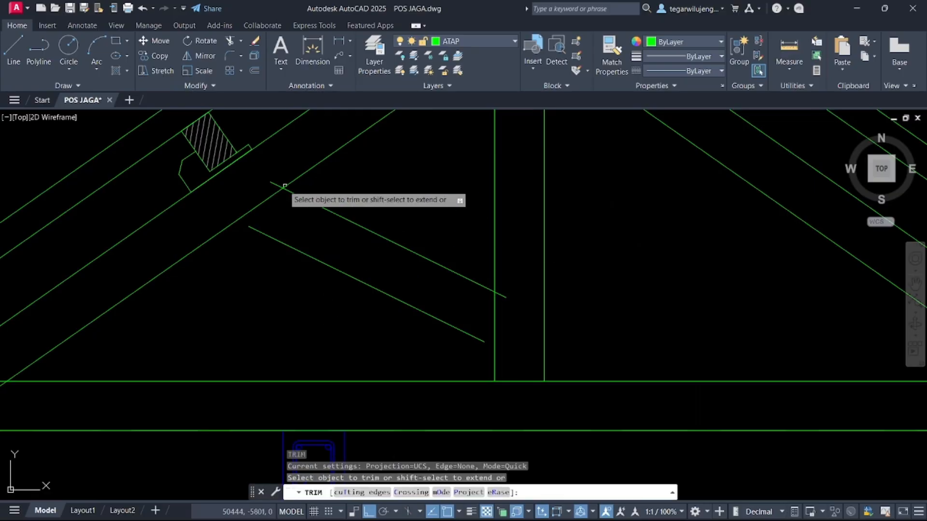
left_click(277, 185)
left_click(502, 296)
left_click(441, 319, "shift")
left_click(263, 238, "shift")
left_click(278, 234, "shift")
scroll(288, 248, "down", 4)
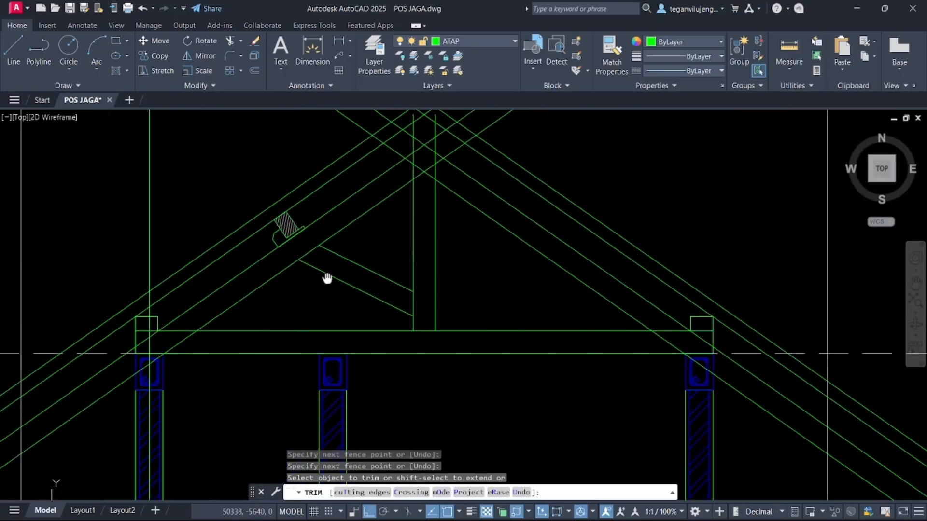
- Mirror the two diagonal brace lines about the king post's vertical centreline, keeping the originals
middle_click_drag(288, 248, 345, 287)
key("Escape")
left_click(368, 250)
left_click(314, 295)
key("Escape")
left_click(332, 297)
type("mi")
key("Return")
left_click(440, 343)
left_click(441, 400)
key("Return")
- Draw a notch line at the tie beam's left end, 20 down from the bearing block's corner and sloping to the rafter's lower edge
scroll(154, 359, "down", 2)
middle_click_drag(154, 359, 277, 280)
key("Escape")
scroll(277, 279, "up", 5)
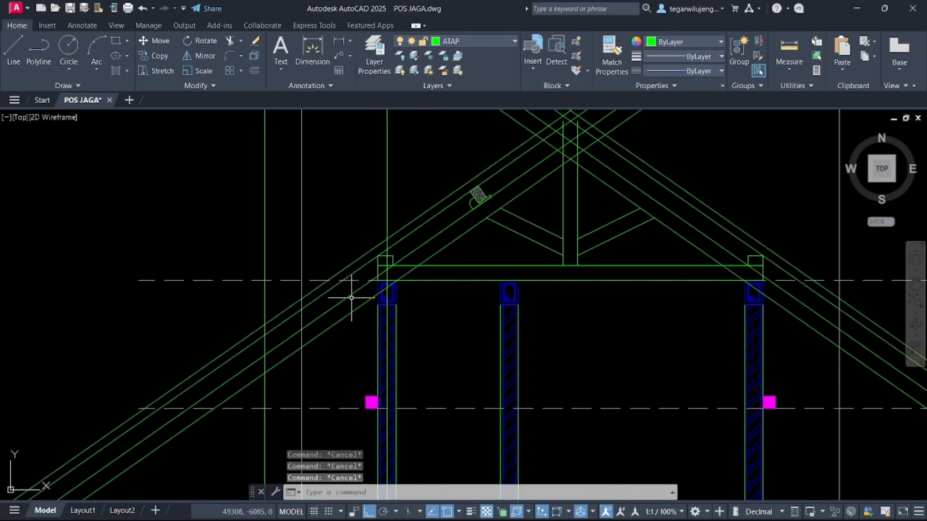
type("l")
key("Return")
left_click(389, 246)
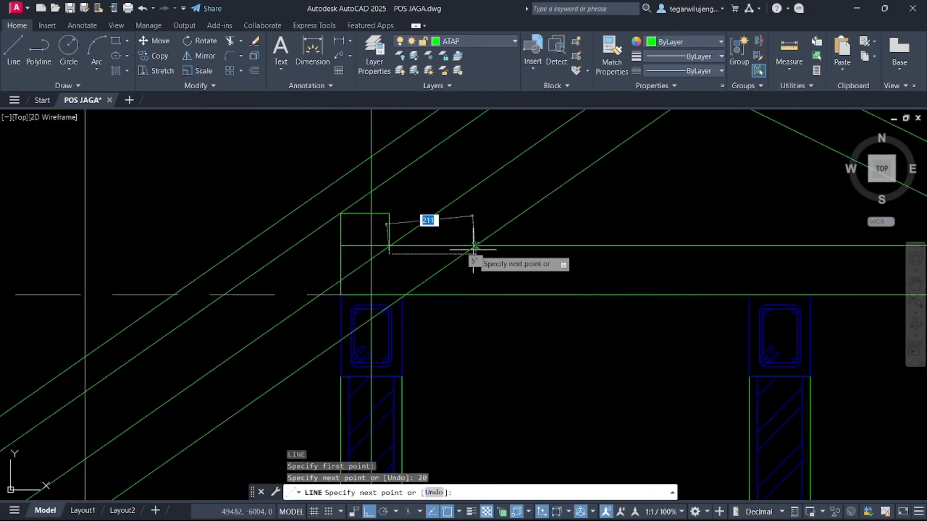
left_click(473, 250)
key("Return")
- Draw the matching notch at the tie beam's right end, 20 deep and sloping back up to the rafter's lower edge
scroll(478, 269, "down", 5)
middle_click_drag(826, 270, 562, 242)
scroll(569, 239, "up", 5)
key("Return")
left_click(513, 222)
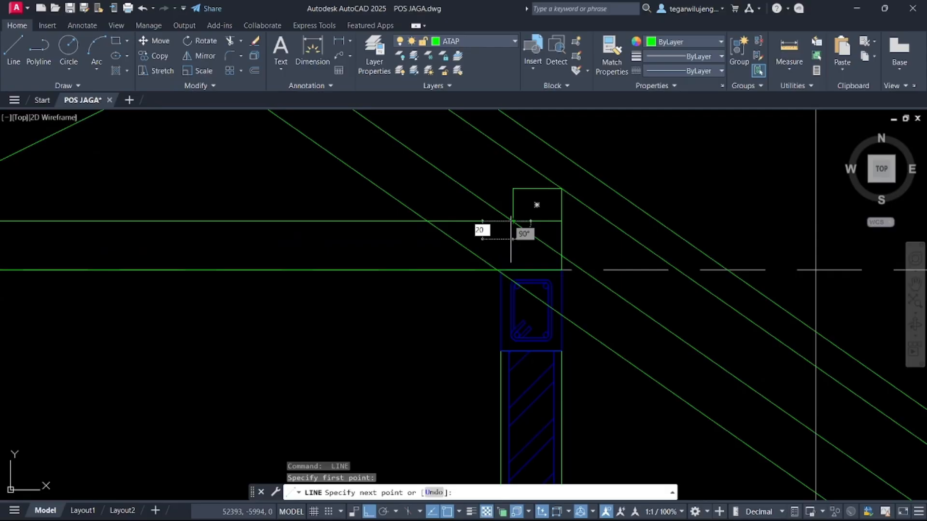
left_click(428, 221)
key("Return")
- Draw notches on both sides of the king post's foot, each with a short horizontal shoulder and a diagonal across the brace's width
scroll(348, 213, "down", 2)
middle_click_drag(348, 213, 482, 274)
scroll(536, 309, "down", 4)
key("Return")
scroll(390, 295, "up", 5)
left_click(413, 301)
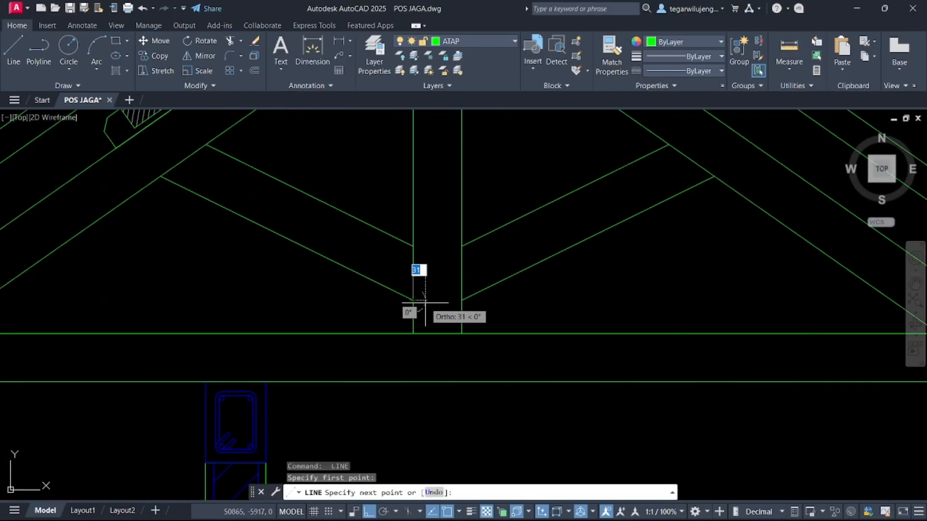
left_click(413, 246)
key("Return")
key("Return")
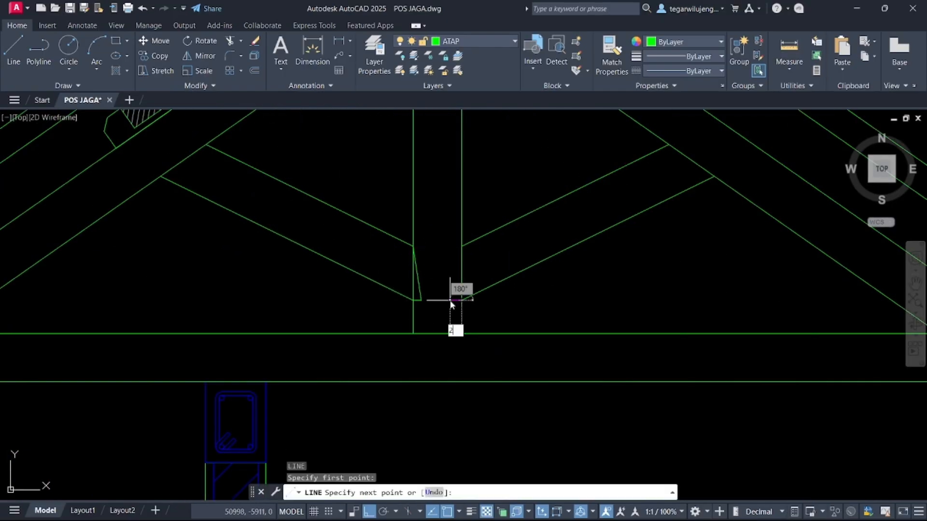
key("Return")
- Draw notches on both sides of the king post's head, with shoulders at the rafters' lower edges and diagonals up to the upper edges
middle_click_drag(470, 153, 505, 399)
key("Return")
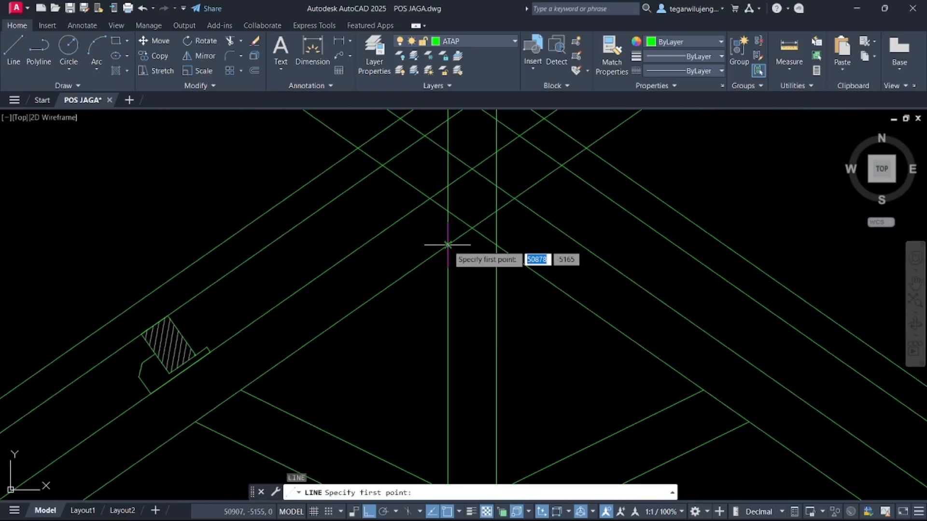
left_click(448, 188)
key("Return")
key("Return")
left_click(497, 246)
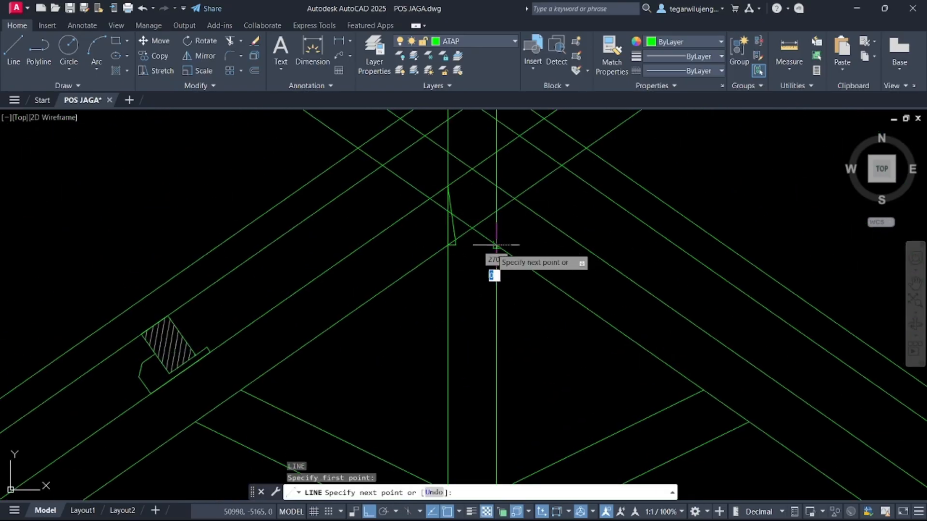
left_click(495, 193)
key("Return")
- Trim the overlapping beam and rafter segments at the tie beam's end notches
scroll(513, 217, "down", 3)
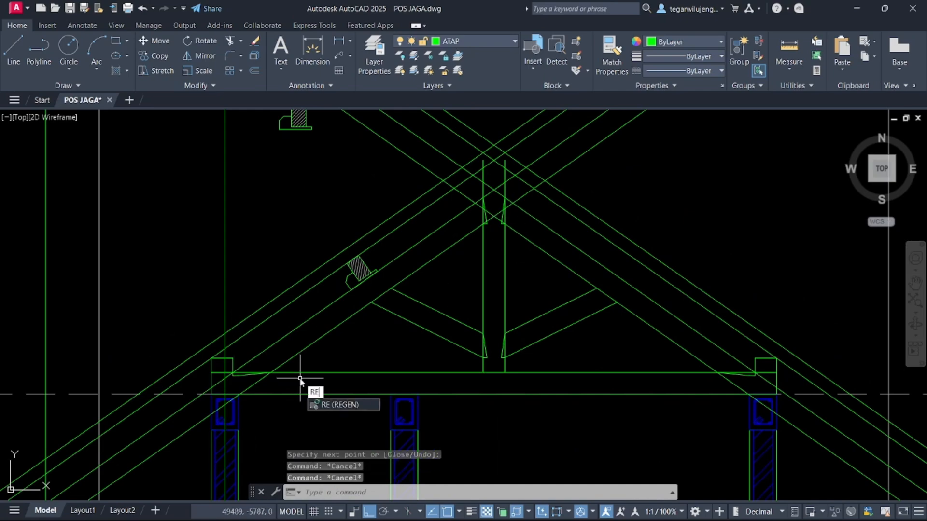
type("tr")
key("Return")
scroll(238, 379, "up", 5)
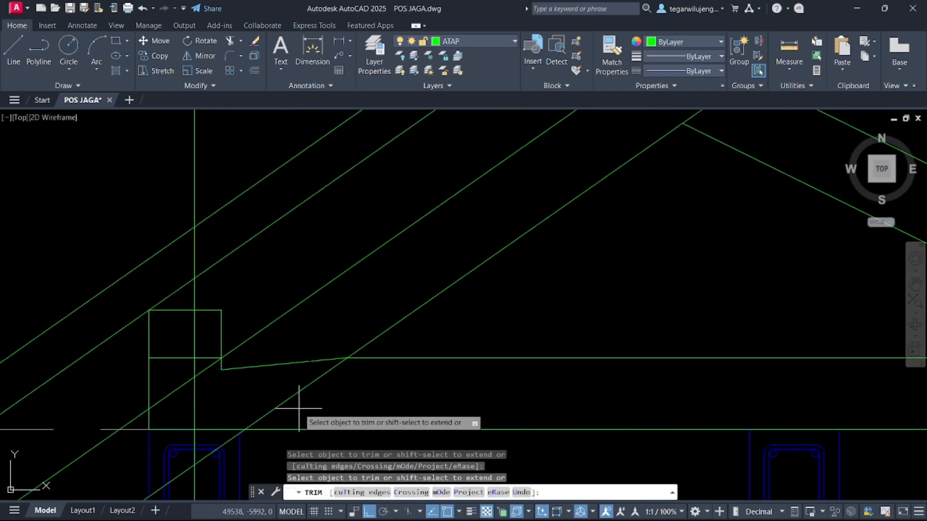
scroll(205, 372, "down", 3)
middle_click_drag(351, 378, 92, 318)
scroll(318, 305, "up", 3)
left_click(315, 300)
left_click(387, 294)
- Trim away the king post's side segments behind the notches at its foot and head
scroll(386, 294, "down", 5)
middle_click_drag(583, 312, 559, 452)
scroll(418, 290, "up", 2)
left_click(442, 256)
left_click(478, 267)
left_click(413, 291)
scroll(411, 290, "down", 3)
scroll(423, 368, "up", 3)
scroll(427, 325, "up", 3)
left_click_drag(421, 280, 414, 259)
mouse_move(306, 302)
left_mouse_down()
mouse_move(314, 304)
mouse_move(309, 251)
left_mouse_up()
left_click(309, 285)
- Try trimming the rafter lines that cross inside the king post's head, and undo the last two trims
scroll(309, 285, "down", 3)
middle_click_drag(310, 284, 342, 252)
scroll(366, 246, "up", 3)
left_click(375, 265)
scroll(495, 334, "down", 3)
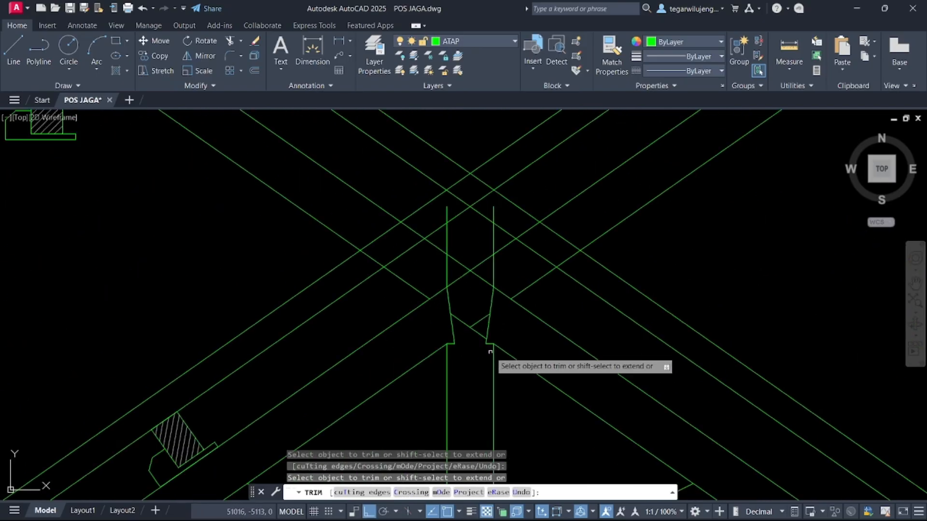
scroll(487, 338, "up", 3)
key("ctrl+z")
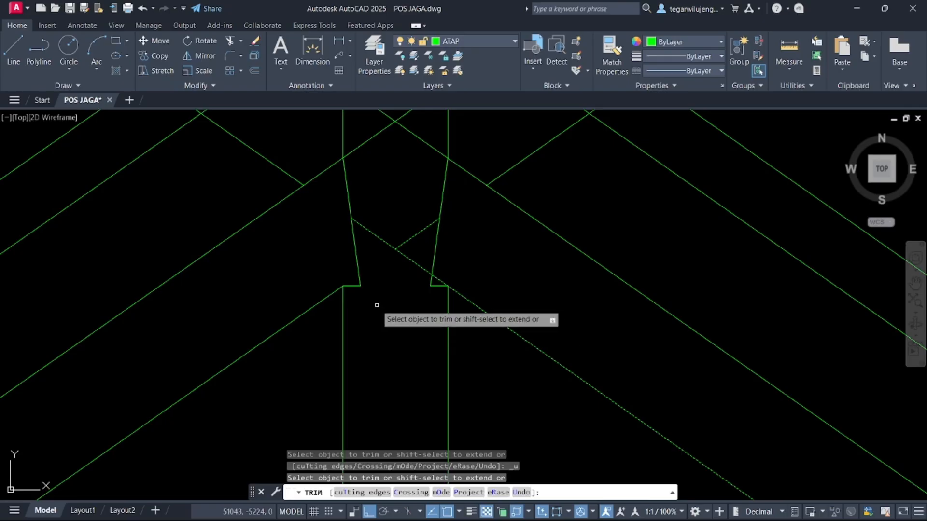
key("ctrl+z")
key("Escape")
key("Escape")
key("Escape")
double_click(366, 284)
key("Escape")
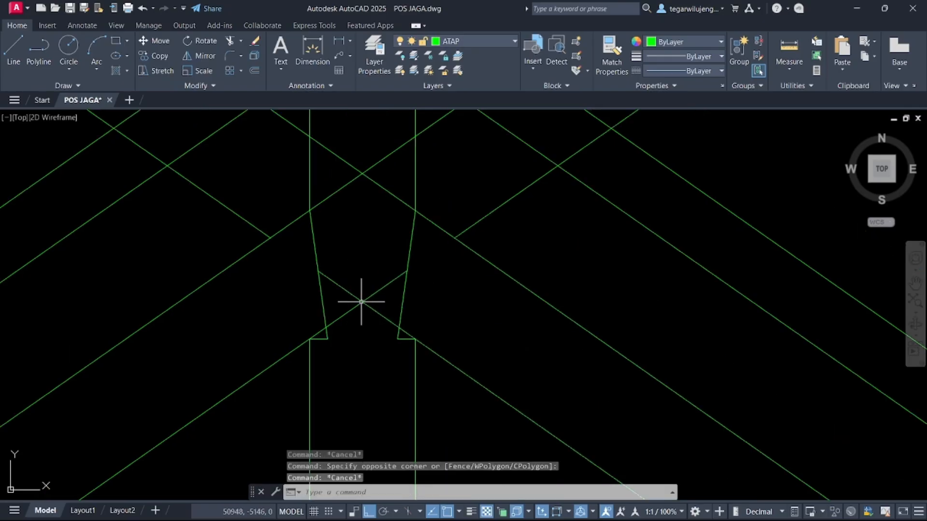
- Draw reversed notches on both sides of the king post's head, with 20-long shoulders at the rafters' upper edges and diagonals down to the lower edges
type("l")
key("Return")
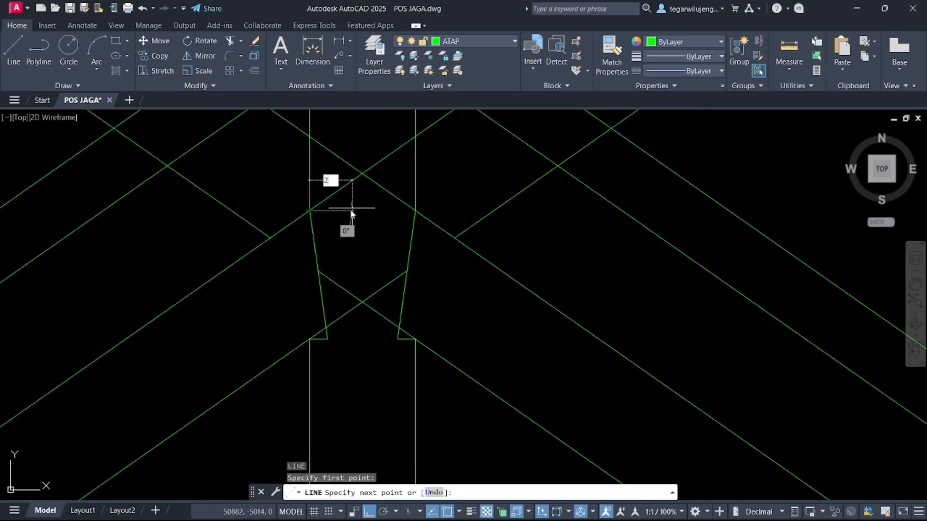
left_click(328, 211)
left_click(310, 340)
key("Return")
key("Return")
left_click(414, 211)
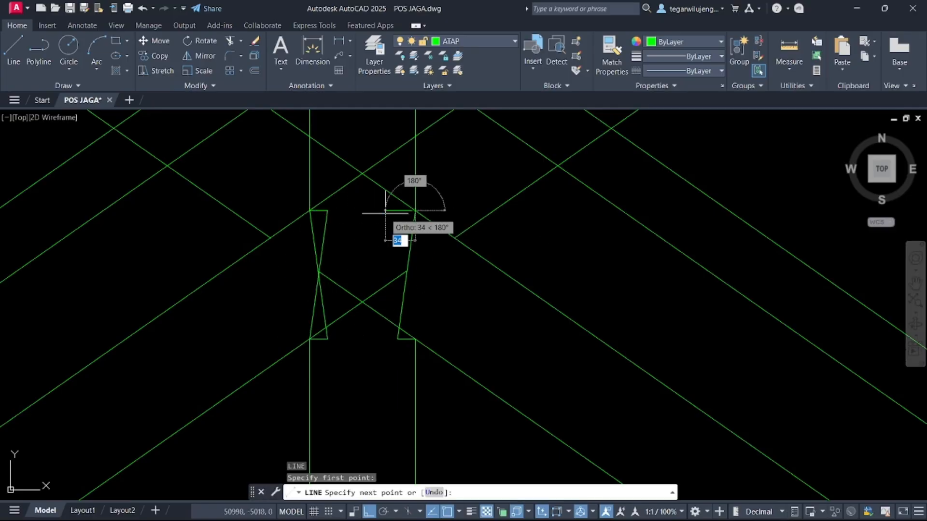
type("20")
key("Return")
left_click(414, 339)
key("Return")
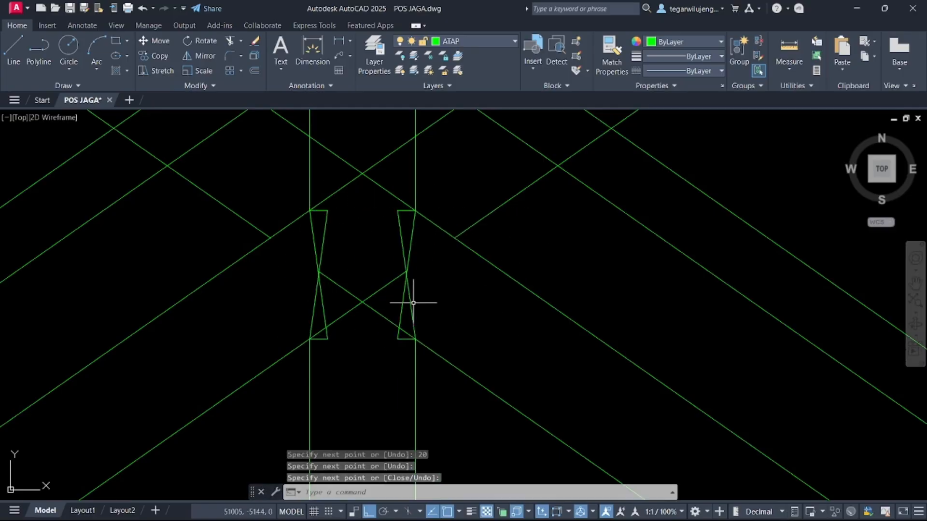
- Erase the old head notches and the leftover rafter segments crossing inside the king post
type("tr")
key("Return")
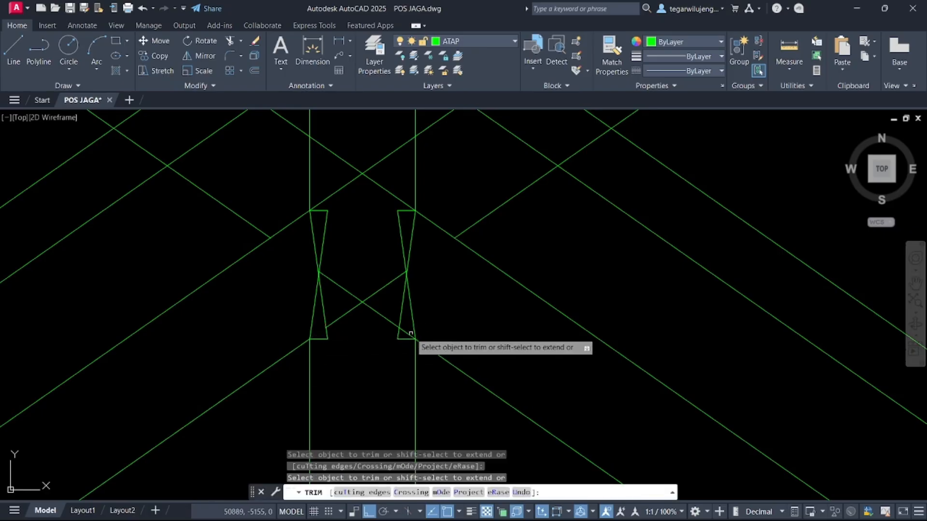
middle_click_drag(383, 271, 391, 331)
key("Escape")
left_click(411, 409)
left_click(348, 347)
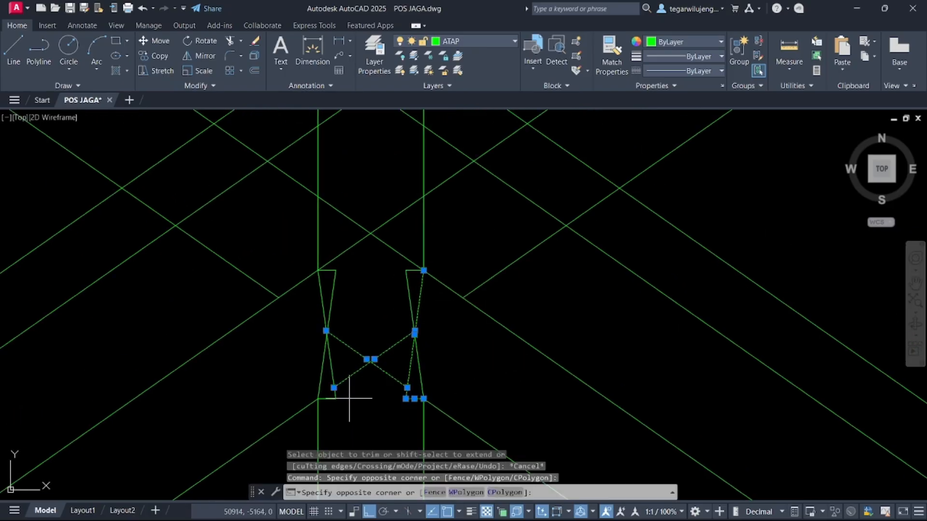
key("Delete")
- Trim the rafter lines that cross the king post's head and overlap beyond the ridge
scroll(352, 404, "down", 2)
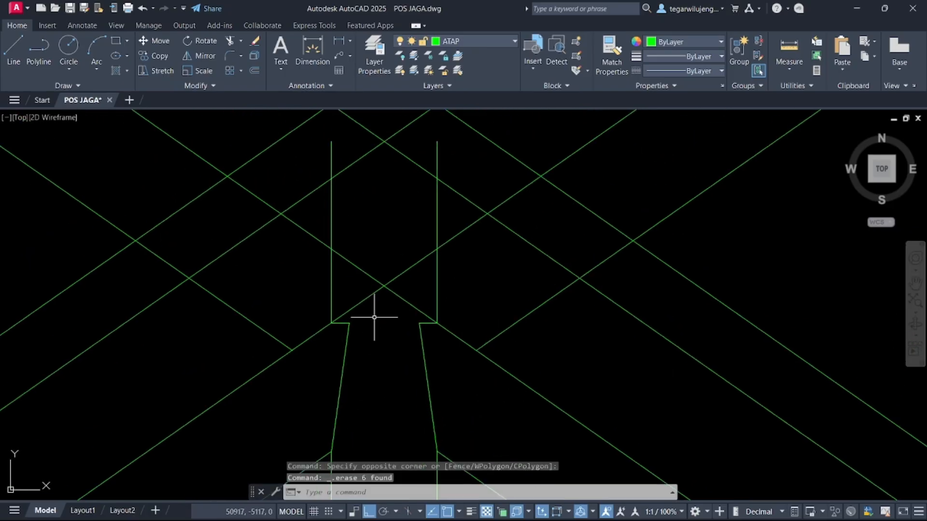
type("tr")
key("Return")
left_click(379, 319)
left_click(370, 284)
left_click(383, 308)
left_click(385, 291)
scroll(383, 293, "down", 5)
scroll(380, 265, "up", 5)
left_click(445, 241)
left_click(381, 189)
left_click(273, 211)
left_click(332, 155)
- Erase the leftover rafter segments beyond the ridge and outside the truss ends
scroll(352, 189, "down", 5)
key("Escape")
left_click(448, 142)
left_click(405, 204)
scroll(360, 274, "up", 5)
left_click(442, 291)
left_click(430, 314)
scroll(361, 331, "down", 5)
scroll(303, 351, "up", 5)
left_click(163, 282)
left_click(152, 252)
key("Delete")
scroll(250, 312, "down", 3)
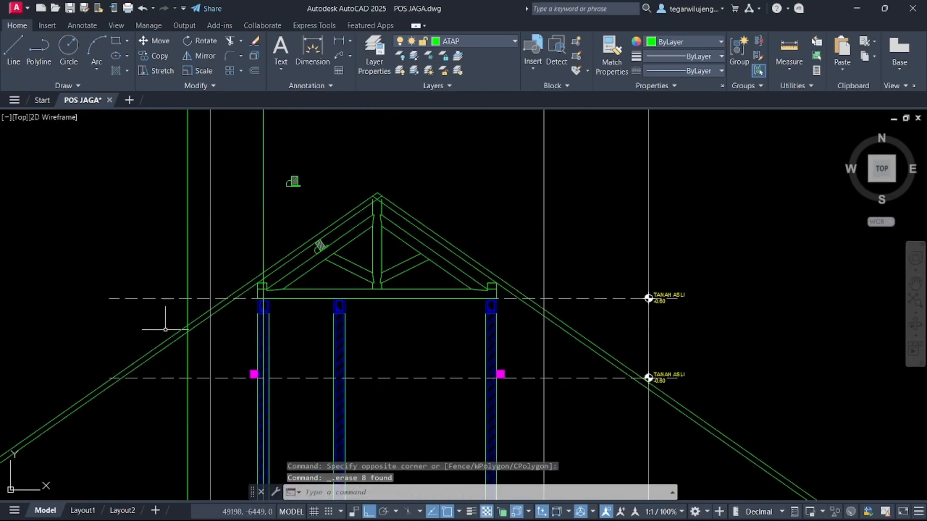
- Trim the two outer roof lines on each slope at the vertical eave guide lines
scroll(228, 351, "up", 4)
key("Escape")
type("tr")
key("space")
left_click(178, 312)
left_click(157, 265)
scroll(157, 265, "down", 4)
scroll(521, 274, "up", 4)
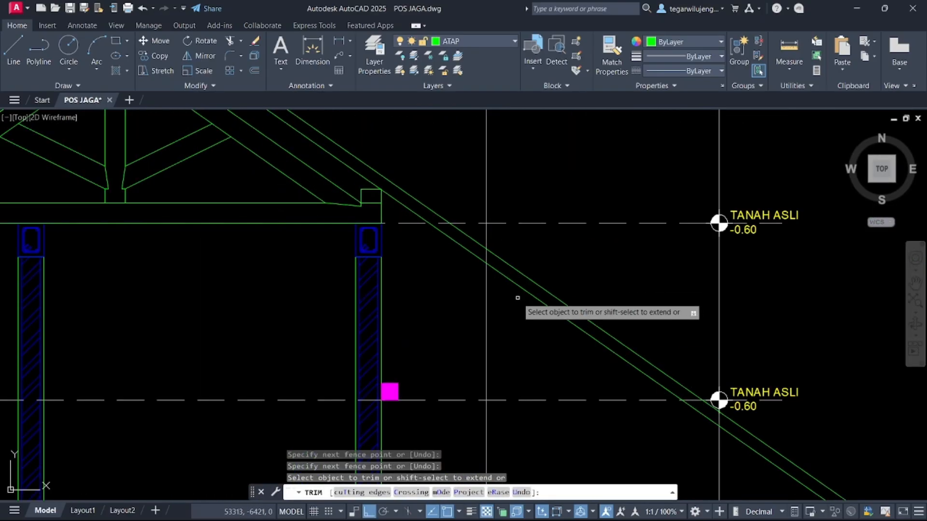
left_click(519, 295)
left_click(511, 254)
key("space")
scroll(498, 264, "down", 4)
- Erase the four cut-off roof line tails beyond the eaves on both sides
key("Escape")
left_click_drag(596, 315, 565, 355)
left_click(267, 338)
left_click(207, 286)
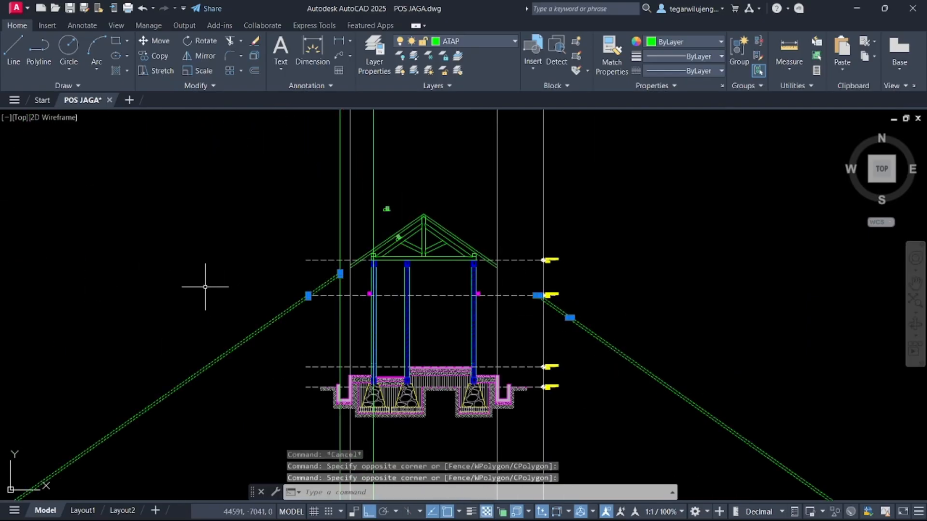
key("Delete")
- Draw a ridge beam rectangle upward from where the king post's left side meets the inner roof line
scroll(276, 196, "up", 8)
type("r")
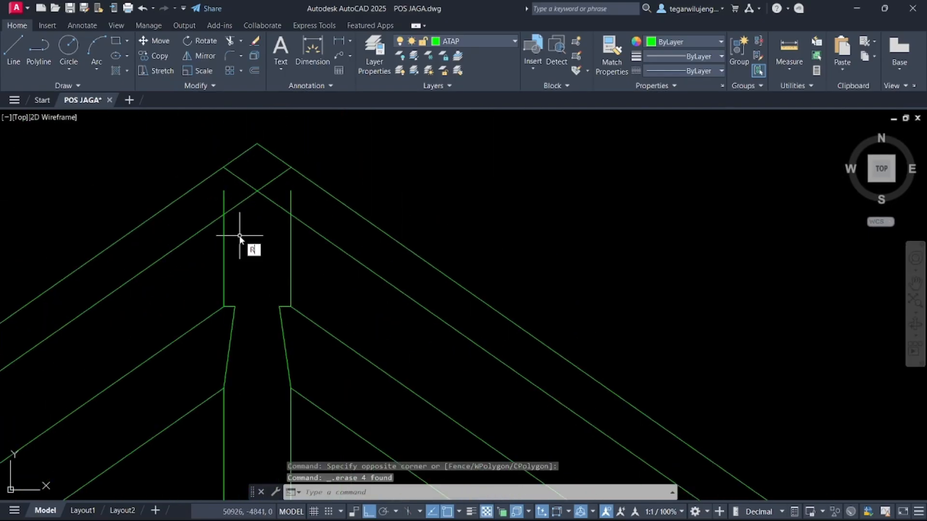
type("ec")
key("space")
left_click(224, 214)
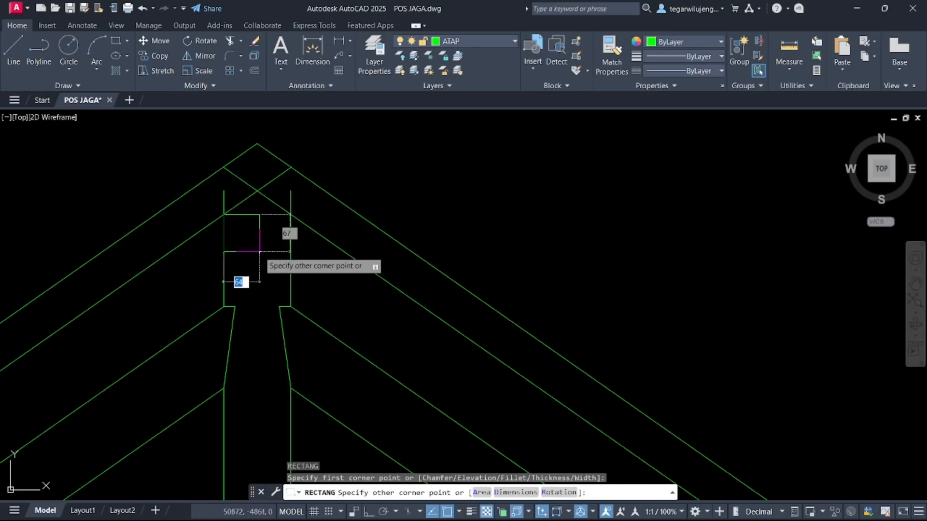
key("Return")
left_click(244, 212)
key("space")
left_click(263, 147)
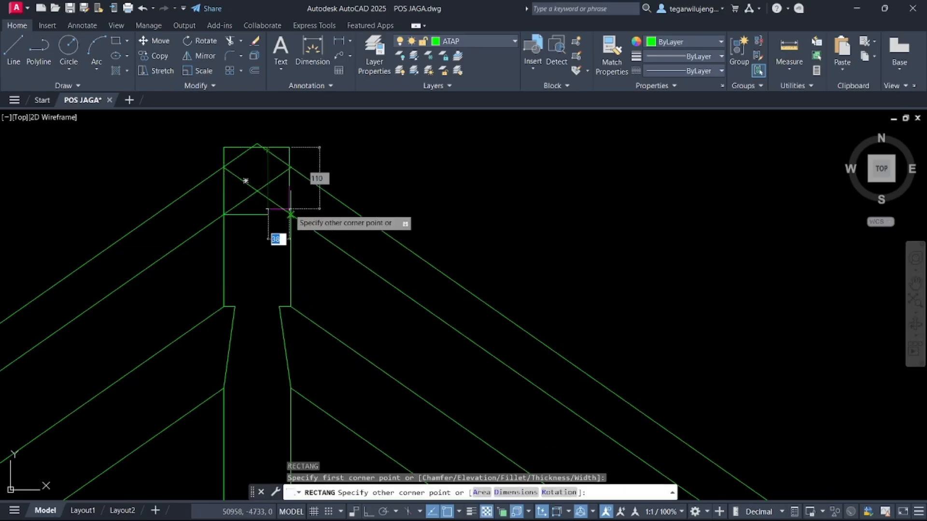
key("Escape")
- Move the ridge beam rectangle so its top edge is centred between the king post's two sides at the inner roof line level
left_click(229, 144)
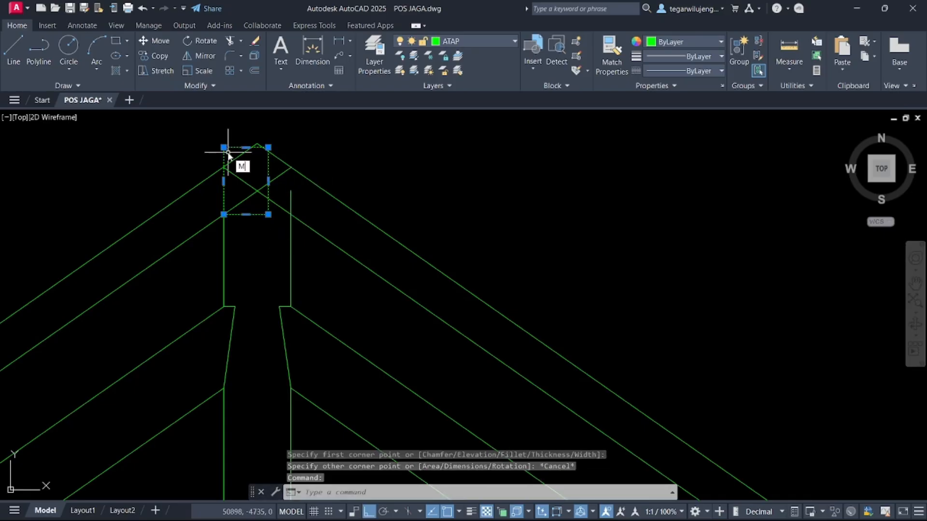
key("space")
scroll(246, 148, "up", 3)
left_click(244, 146)
type("M2P")
key("space")
left_click(345, 296)
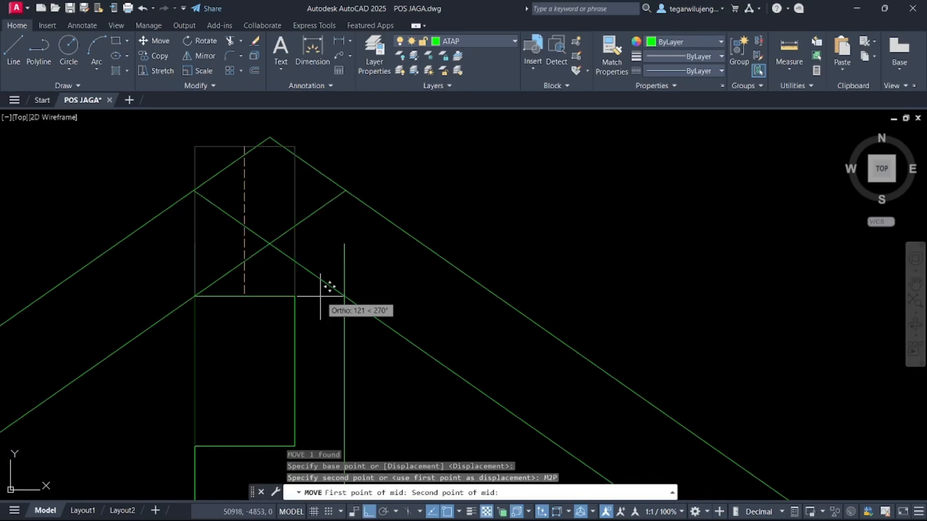
left_click(194, 296)
key("Escape")
left_click(263, 309)
left_click(248, 285)
type("m")
key("space")
left_click(219, 296)
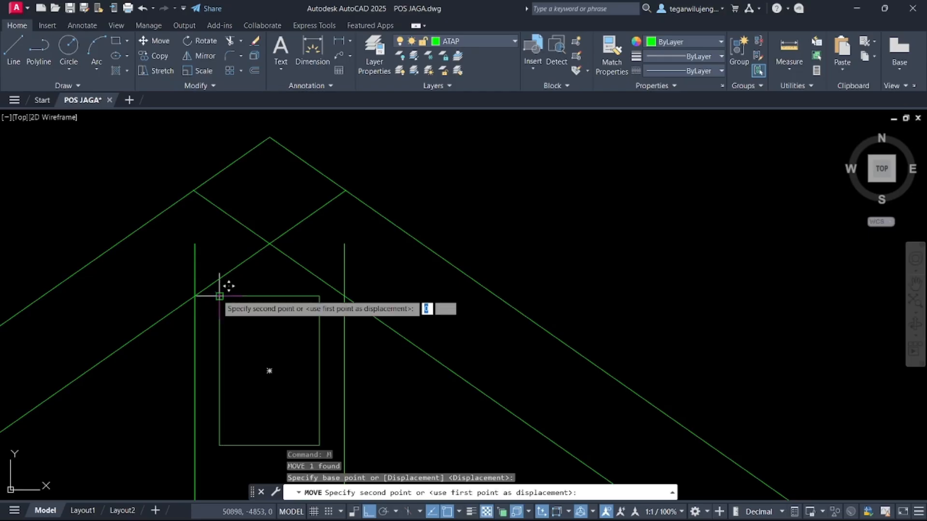
scroll(218, 269, "up", 5)
key("Escape")
- Move the ridge beam rectangle by its top midpoint up to the crossing of the two inner roof lines
scroll(207, 273, "down", 6)
left_click(284, 295)
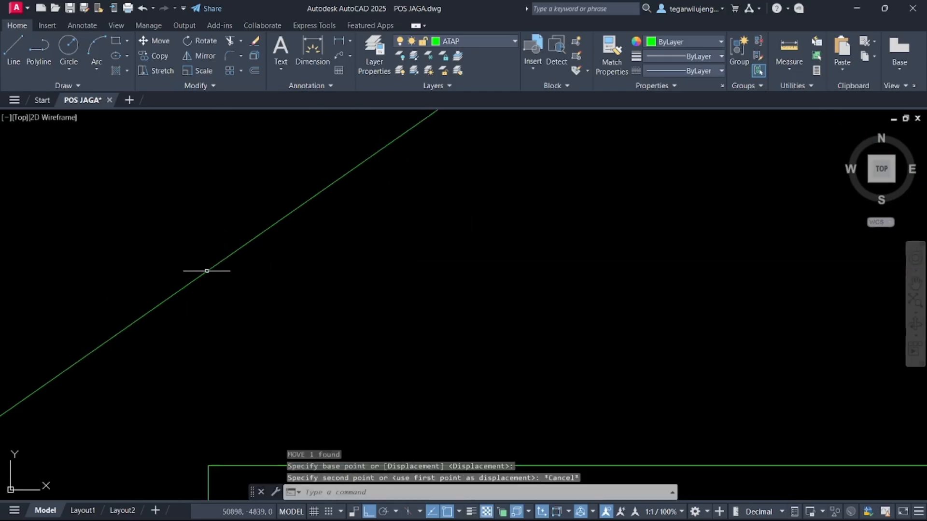
left_click(276, 318)
scroll(277, 317, "down", 3)
middle_click_drag(288, 307, 306, 247)
scroll(380, 260, "up", 2)
middle_click_drag(370, 296, 376, 234)
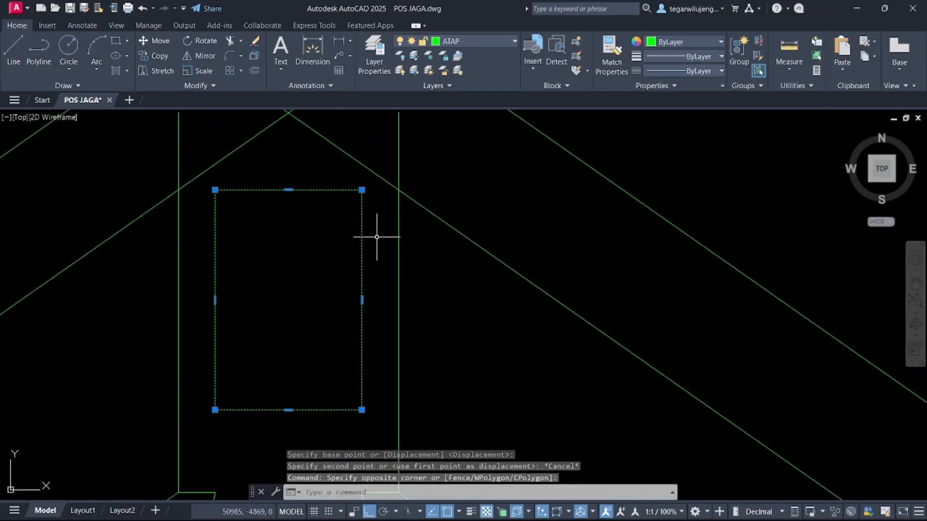
type("m")
key("space")
left_click(288, 189)
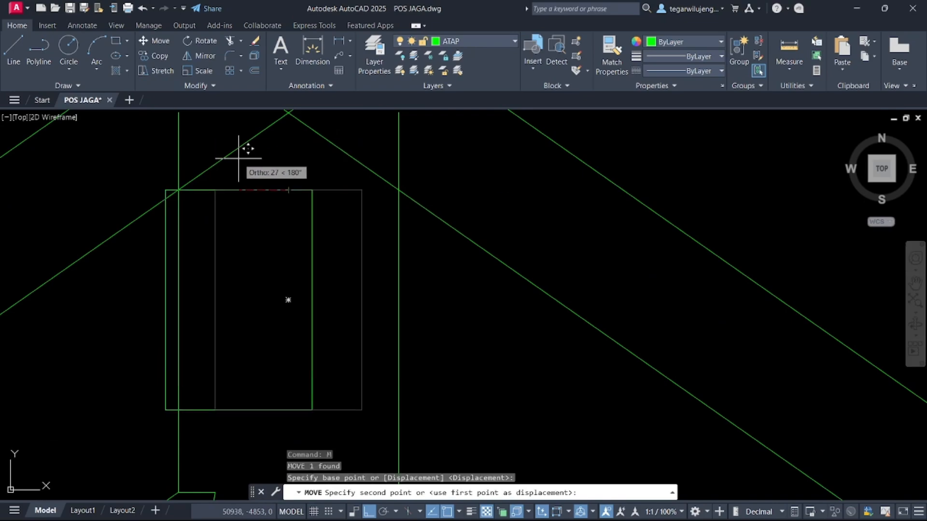
left_click(288, 113)
key("Escape")
- Move the ridge beam rectangle straight down until its upper corners meet the inner roof lines
middle_click_drag(261, 126, 309, 194)
left_click(271, 187)
left_click(255, 171)
type("m")
key("space")
left_click(264, 182)
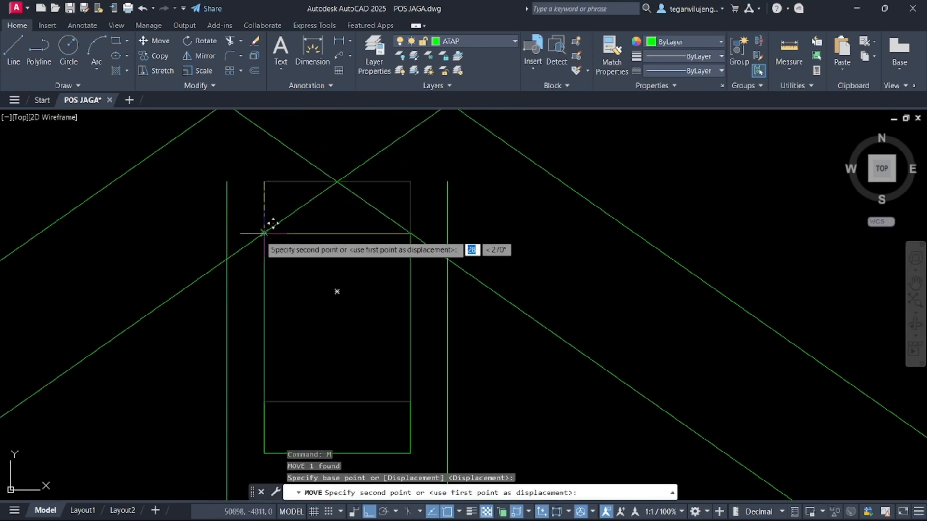
left_click(264, 233)
- Draw short horizontal shoulder lines between the ridge beam's mid-height and the king post's two sides
middle_click_drag(261, 299, 258, 228)
type("l")
key("space")
left_click(444, 273)
key("Escape")
scroll(350, 269, "down", 5)
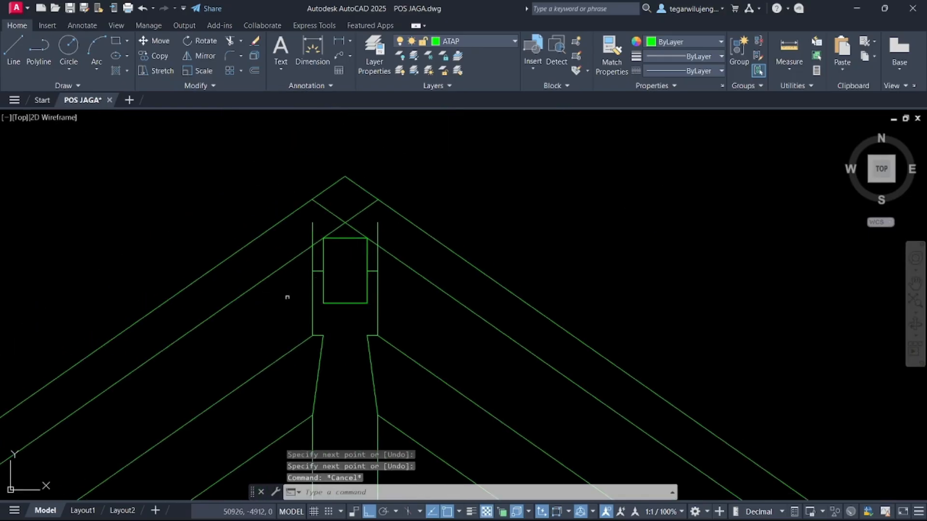
- Remove the king post side lines that extend above the shoulder lines on both sides of the ridge beam
key("space")
scroll(388, 271, "up", 4)
left_click(380, 263)
left_click(352, 245)
left_click(232, 233)
left_click(215, 221)
key("Escape")
key("Delete")
- Hatch the ridge beam section at the top of the king post and erase one leftover object
scroll(353, 168, "down", 5)
left_click(115, 74)
scroll(416, 159, "up", 4)
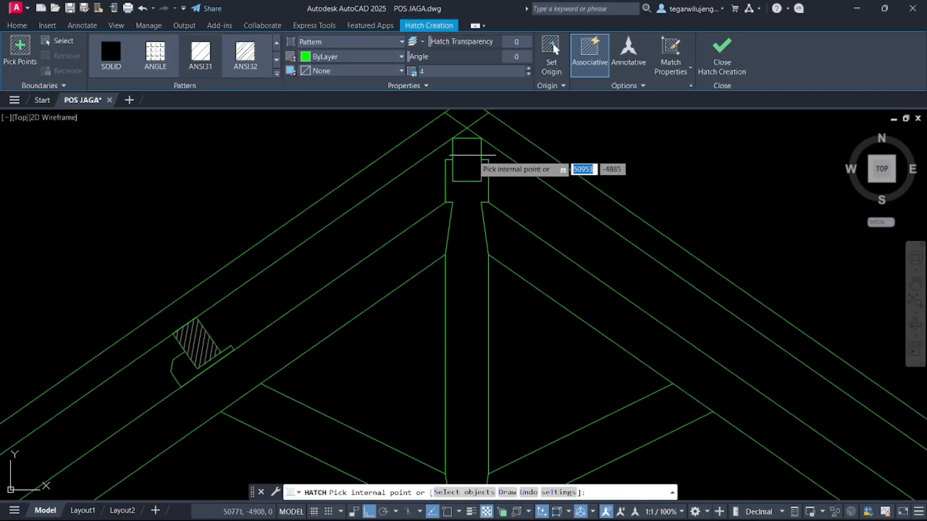
left_click(420, 159)
key("Return")
scroll(639, 240, "down", 4)
left_click(439, 249)
left_click(420, 245)
key("Delete")
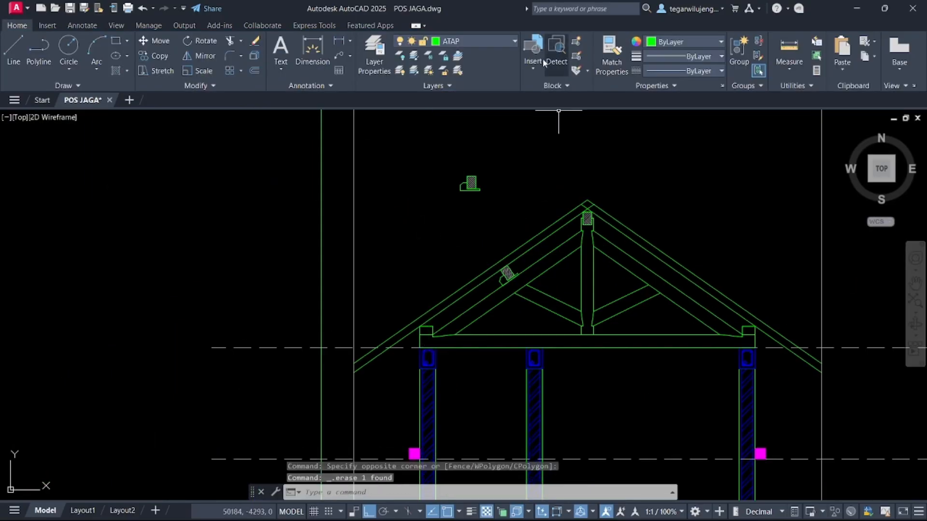
- Hatch the two bearing blocks at the left and right ends of the bottom chord
left_click(116, 72)
scroll(437, 346, "up", 5)
left_click(394, 286)
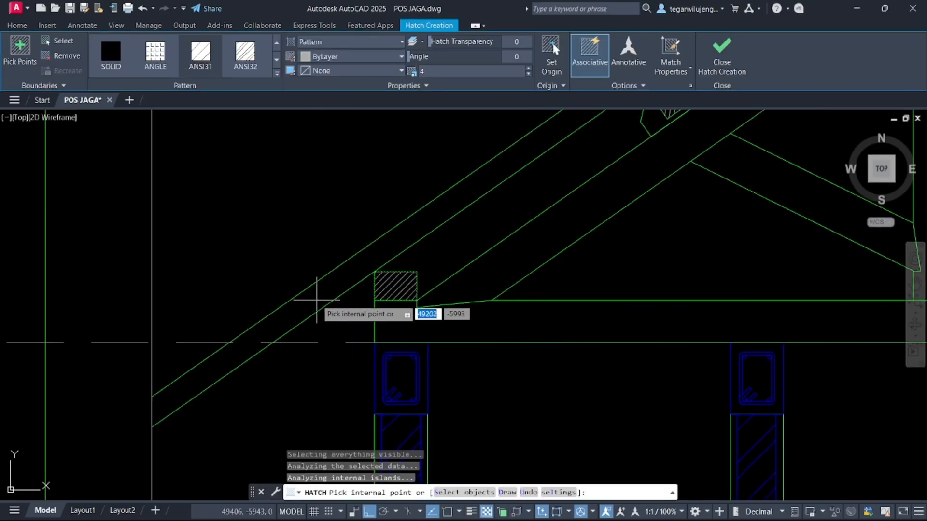
scroll(408, 313, "down", 4)
left_click(743, 271)
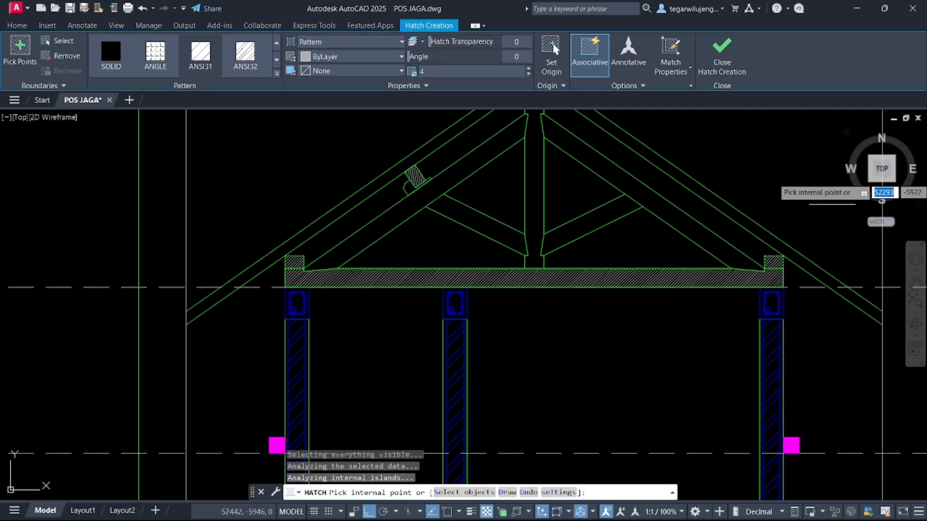
key("Escape")
scroll(801, 249, "down", 2)
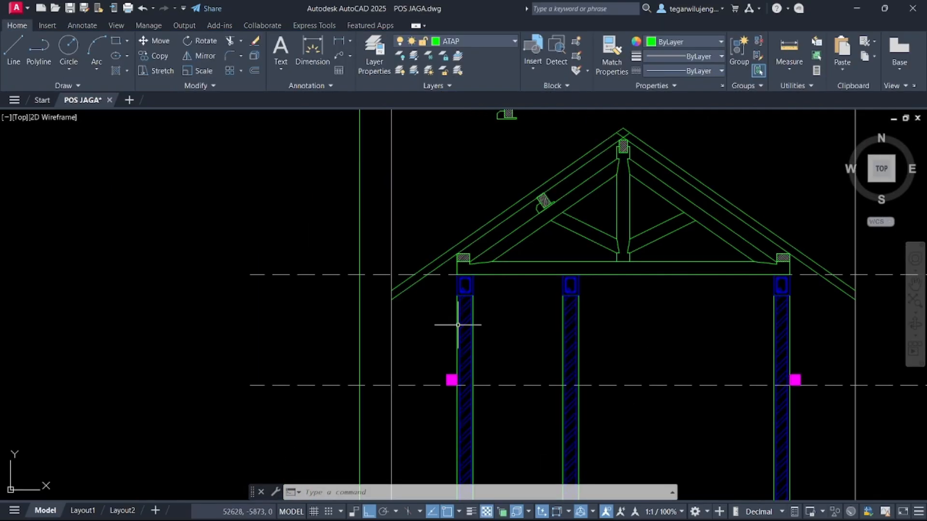
key("Escape")
key("Escape")
- Erase the spare purlin and cleat copy floating above the left roof slope
scroll(454, 328, "down", 3)
scroll(476, 272, "up", 3)
left_click(454, 173)
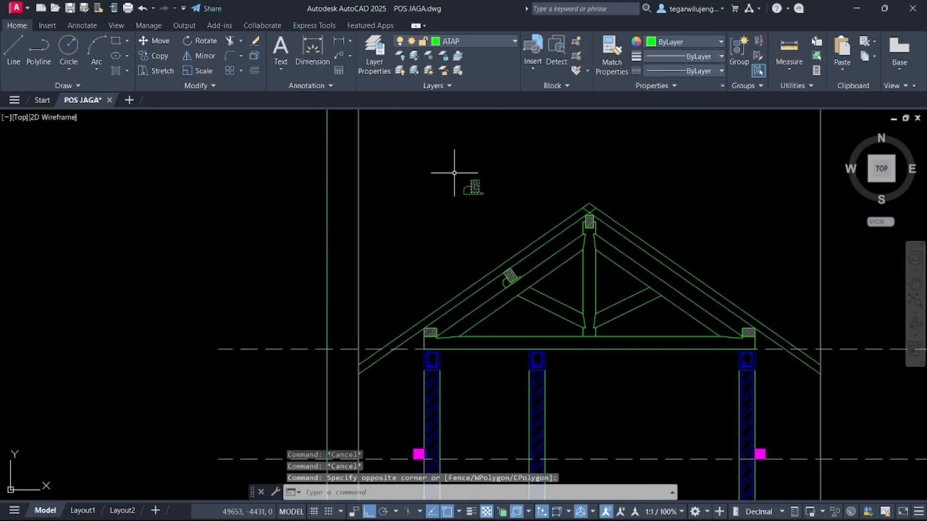
left_click(455, 175)
key("Delete")
- Examine the roof and ridge details in the reference section image
scroll(415, 289, "down", 2)
middle_click_drag(451, 304, 492, 246)
middle_click_drag(530, 219, 541, 280)
scroll(542, 246, "down", 8)
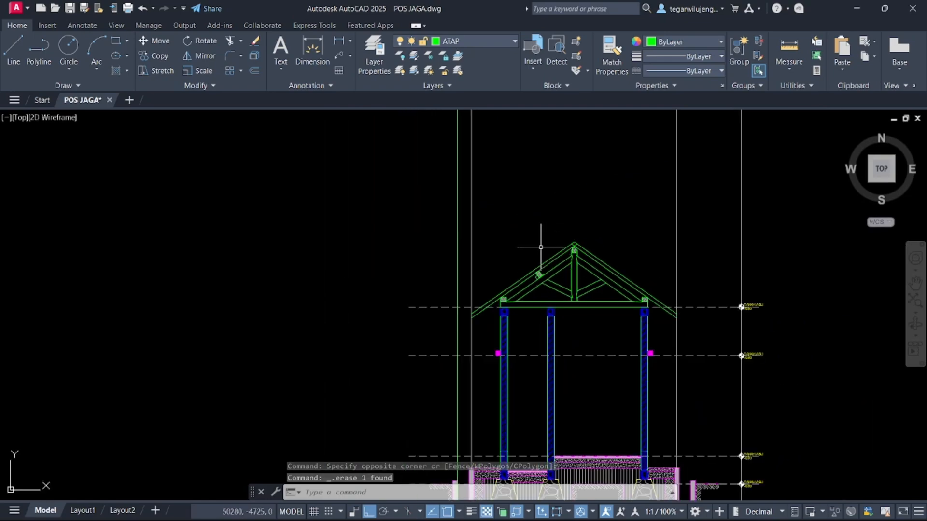
middle_click_drag(139, 163, 302, 329)
middle_click_drag(221, 200, 273, 323)
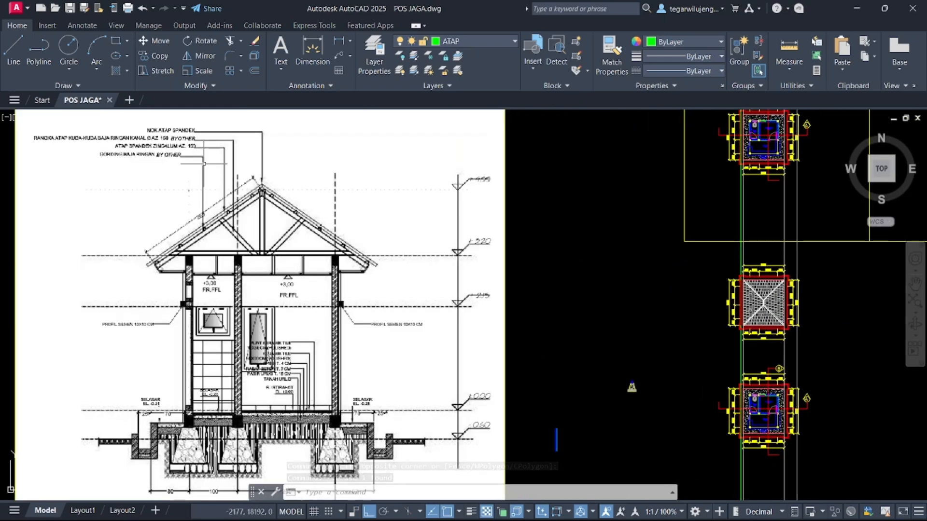
mouse_move(500, 312)
middle_mouse_down()
mouse_move(383, 234)
mouse_move(419, 222)
middle_mouse_up()
scroll(425, 232, "up", 6)
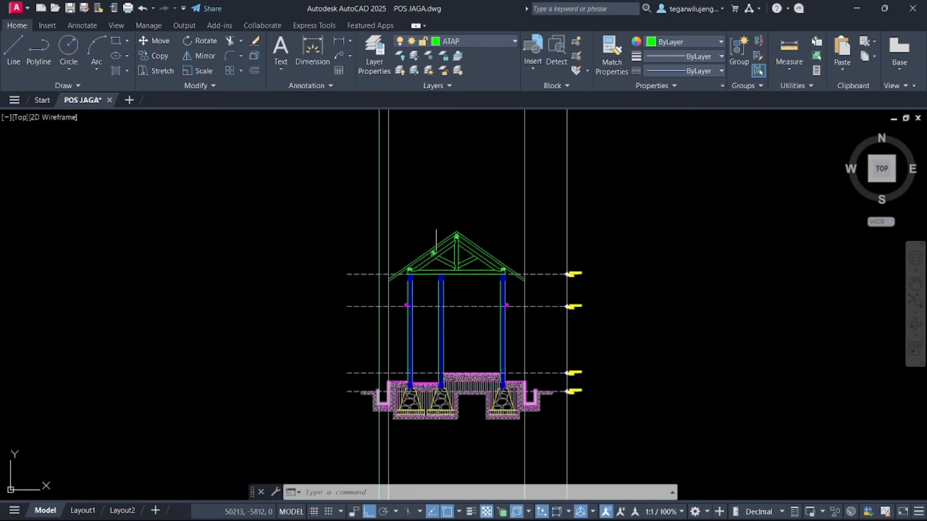
- Draw a narrow upright rectangle above the roof apex as the ridge board
scroll(506, 264, "down", 5)
scroll(506, 269, "up", 8)
key("space")
left_click(499, 201)
scroll(515, 294, "up", 2)
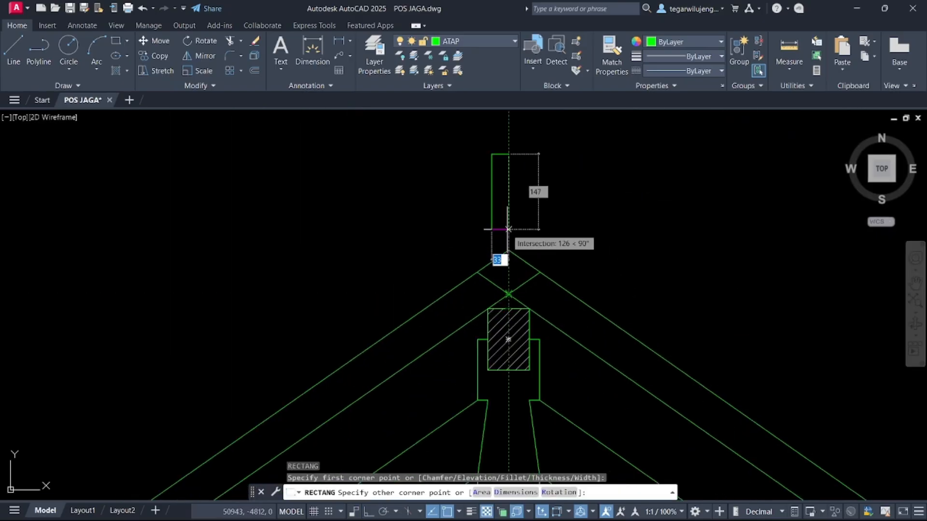
key("space")
- Move the narrow ridge board rectangle so it stands centred on top of the hatched ridge beam
left_click(509, 168)
left_click(485, 143)
type("m")
key("space")
scroll(496, 163, "up", 4)
left_click(496, 142)
middle_click_drag(534, 348, 509, 156)
left_click(498, 290)
key("Escape")
- Trim the roof lines that cross the ridge board at its two vertical faces
scroll(520, 328, "down", 4)
type("tr")
key("space")
scroll(512, 305, "up", 6)
left_click_drag(513, 303, 501, 273)
mouse_move(508, 154)
left_mouse_down()
mouse_move(517, 146)
mouse_move(499, 187)
left_mouse_up()
scroll(499, 186, "down", 2)
key("Escape")
- Erase the leftover roof line piece at the ridge after trimming
scroll(505, 197, "down", 4)
middle_click_drag(505, 197, 560, 202)
key("Escape")
left_click(579, 222)
left_click(573, 216)
key("Delete")
- Draw a 30 by 20 rectangle from the point where the left outer roof line meets the ridge board
middle_click_drag(506, 213, 541, 254)
key("Escape")
type("rec")
key("space")
scroll(574, 239, "up", 4)
left_click(612, 206)
type("30,20")
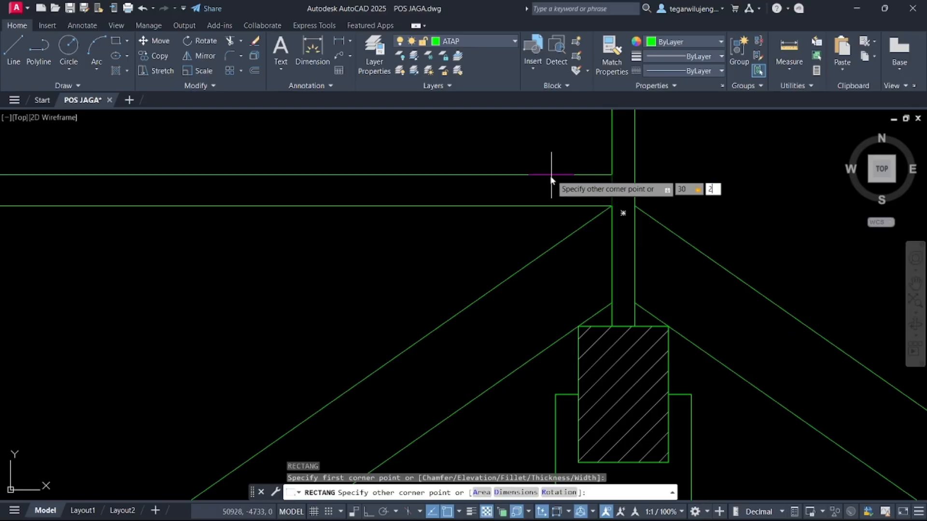
key("space")
- Move the 30 by 20 rectangle to the ridge board's left side, with its lower-right corner at the outer roof line's end
left_click(626, 199)
left_click(619, 177)
type("m")
key("space")
left_click(640, 212)
left_click(606, 207)
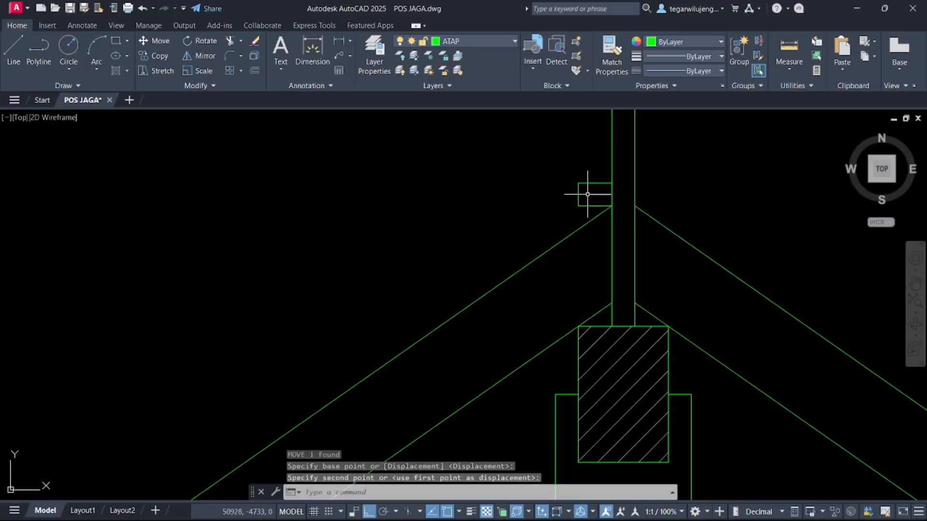
- Rotate the small rectangle by reference about its lower-right corner to align with the left roof slope
type("ro")
key("space")
scroll(600, 193, "up", 4)
left_click(626, 223)
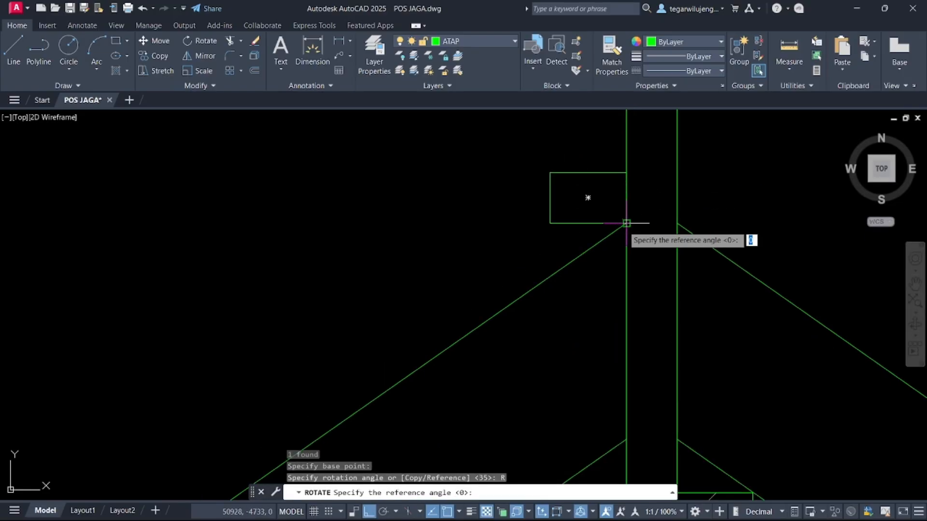
left_click(557, 269)
- Move the rotated rectangle 30 down the left outer roof line, away from the ridge board
left_click(559, 238)
left_click(524, 193)
type("m")
key("space")
left_click(627, 223)
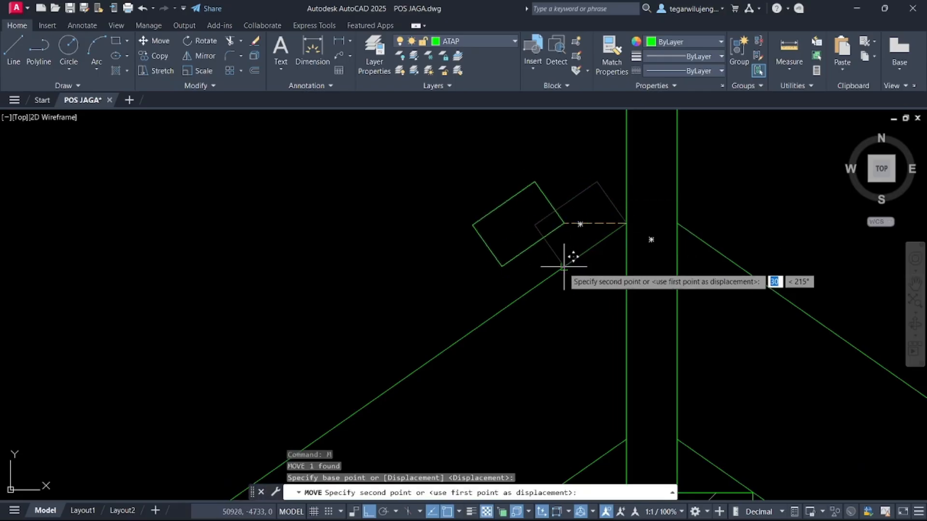
left_click(564, 267)
left_click(516, 260)
left_click(478, 214)
scroll(460, 234, "down", 2)
middle_click_drag(468, 244, 523, 264)
key("Escape")
- Copy the small rectangle 200 down the slope along the left outer roof line
left_click(556, 281)
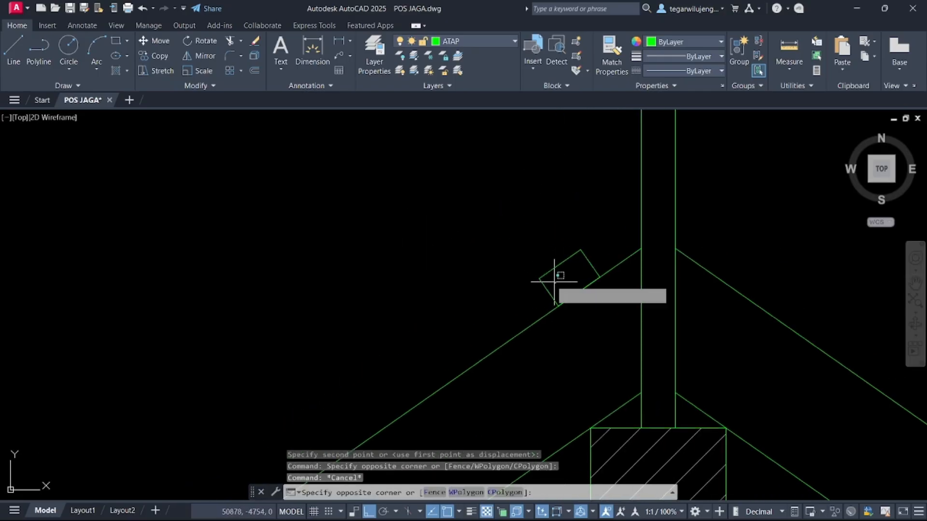
left_click(529, 265)
type("c")
key("space")
left_click(600, 277)
type("200")
key("space")
key("Escape")
- Draw a line from the upper small rectangle's top corner down the left slope, along both rectangles' upper edges
middle_click_drag(518, 315, 563, 270)
type("l")
key("space")
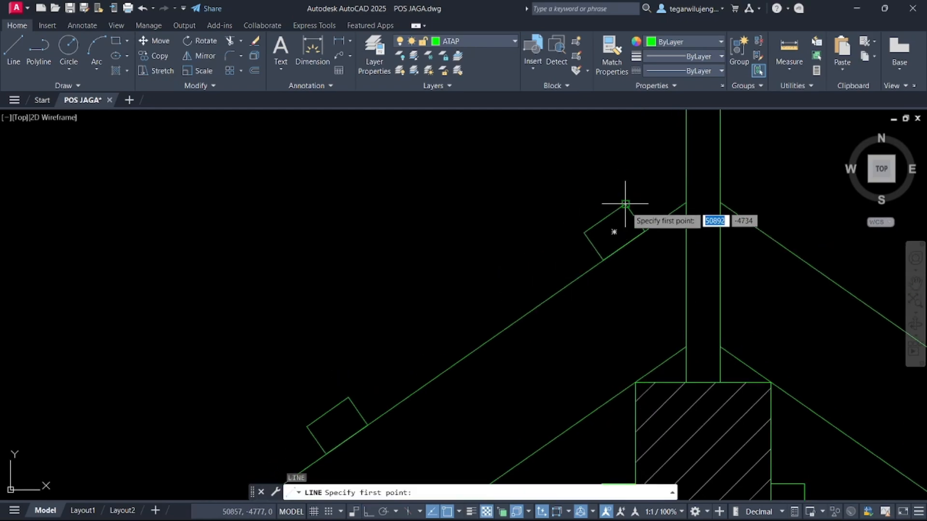
left_click(625, 204)
middle_click_drag(625, 203, 720, 111)
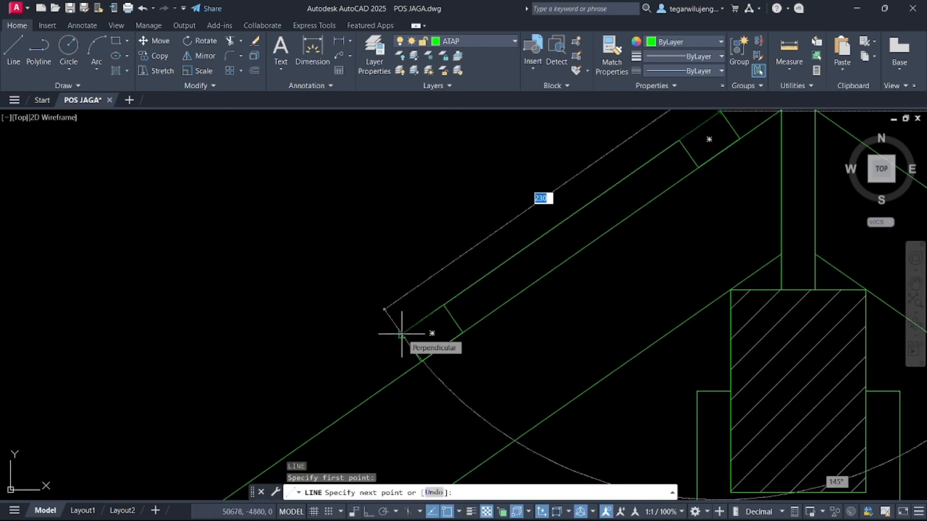
key("Return")
scroll(385, 342, "down", 2)
key("Escape")
- Move the new line up the slope by one small rectangle's width, extending it past the upper rectangle
left_click(465, 295)
left_click(449, 265)
type("m")
key("Return")
left_click(569, 212)
left_click(598, 193)
scroll(589, 201, "up", 3)
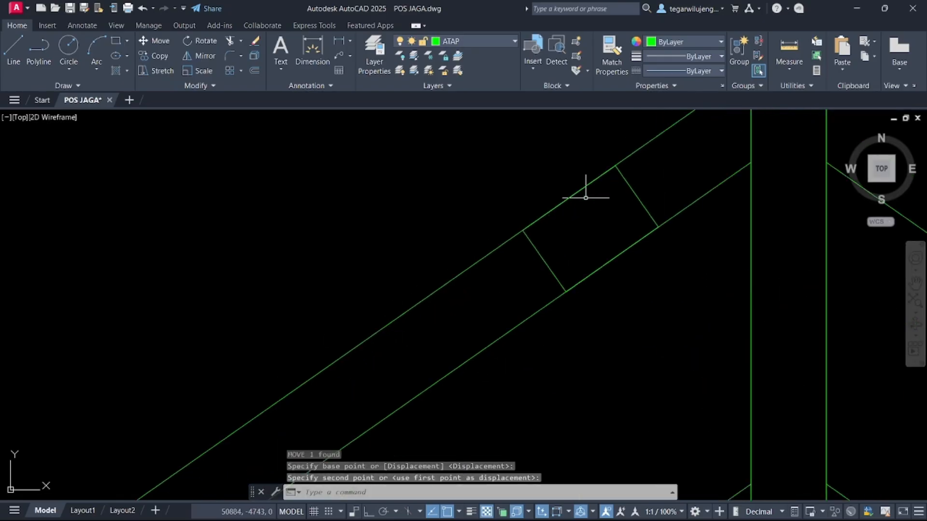
- Offset the line 10 to its upper side
type("o")
key("Return")
left_click(475, 259)
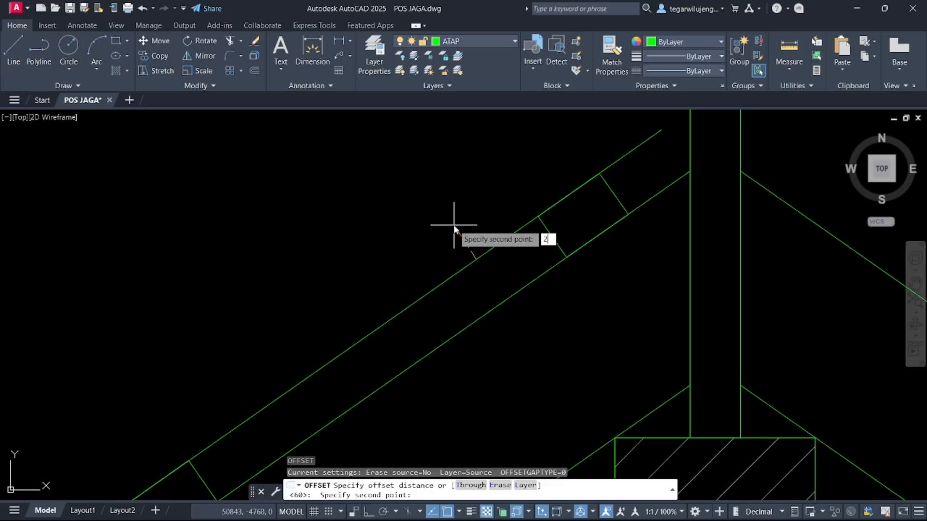
type("10")
key("Return")
left_click(455, 226)
scroll(460, 226, "down", 4)
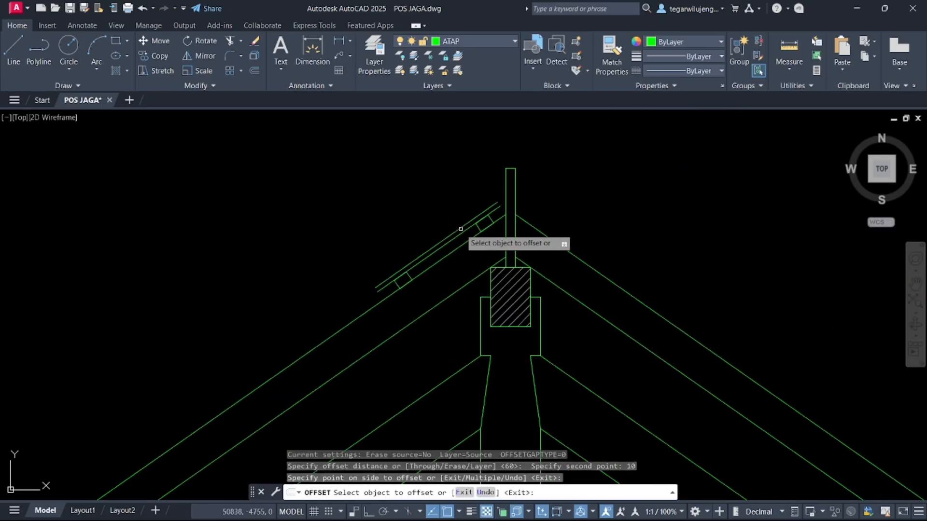
- Undo the offset and offset the line to its upper side again
middle_click_drag(460, 230, 480, 250)
key("ctrl+z")
left_click(464, 267)
key("Return")
scroll(482, 234, "up", 3)
key("Escape")
- Draw short lines closing the upper and lower ends between the two parallel lines
type("l")
key("Return")
left_click(517, 245)
left_click(511, 236)
key("Return")
key("Return")
left_click(328, 362)
left_click(334, 372)
key("Return")
- Join the four lines into one closed roof covering strip
scroll(419, 315, "up", 2)
left_click(302, 394)
left_click(290, 372)
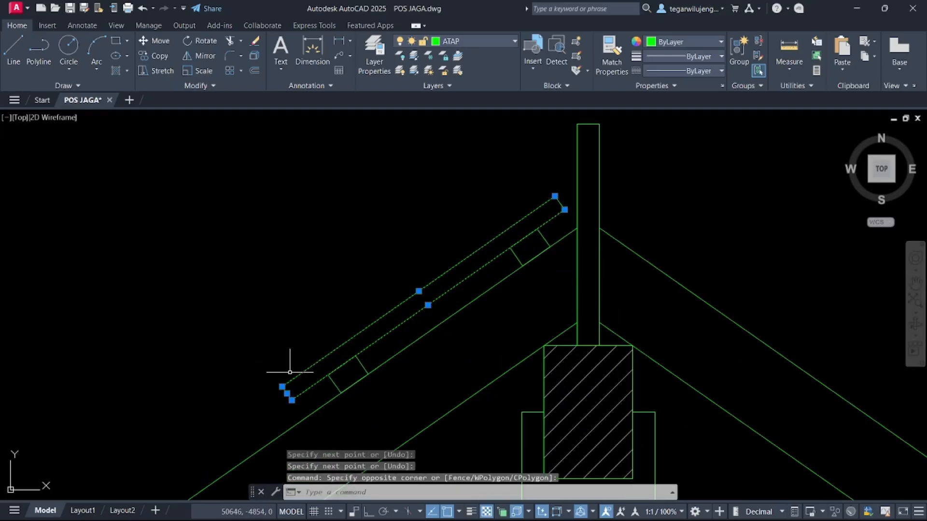
left_click(559, 194)
left_click(521, 232)
- Copy the strip down the slope, from the upper small rectangle's top corner to the matching corner of the lower one
type("co")
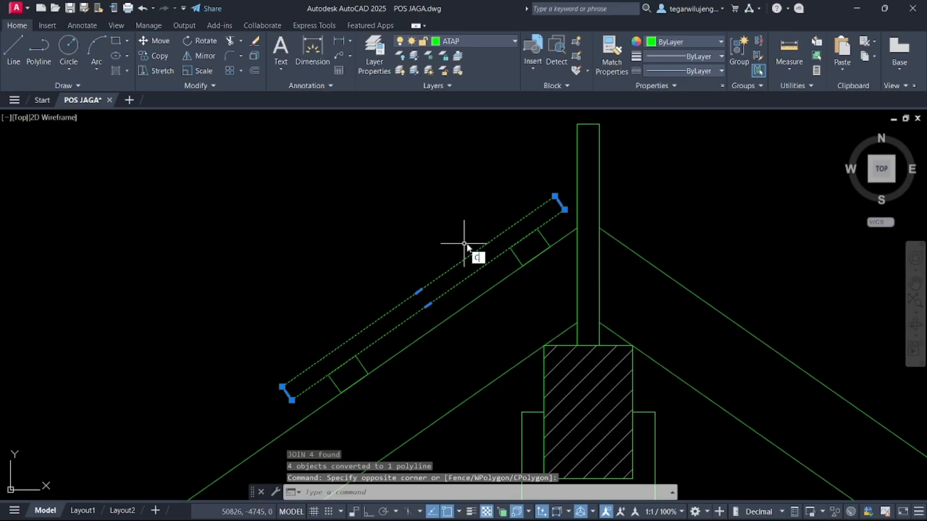
key("Return")
left_click(538, 230)
left_click(357, 350)
key("Escape")
- Rotate the upper strip by reference about the upper small rectangle's top corner so it rests on the lower strip's upper edge
left_click(428, 315)
left_click(370, 314)
scroll(406, 373, "up", 2)
type("ro")
key("Return")
left_click(602, 158)
type("r")
key("Return")
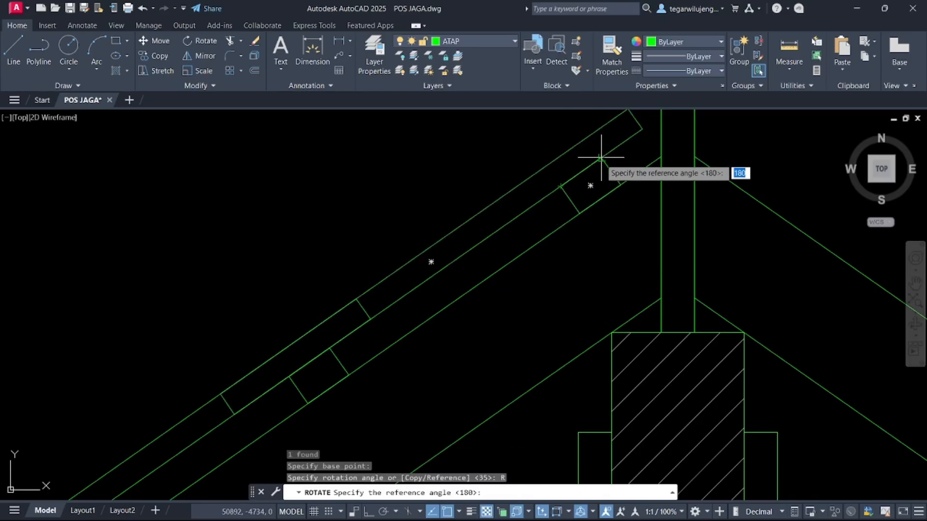
left_click(602, 158)
scroll(344, 351, "up", 2)
scroll(336, 351, "up", 2)
left_click(291, 305)
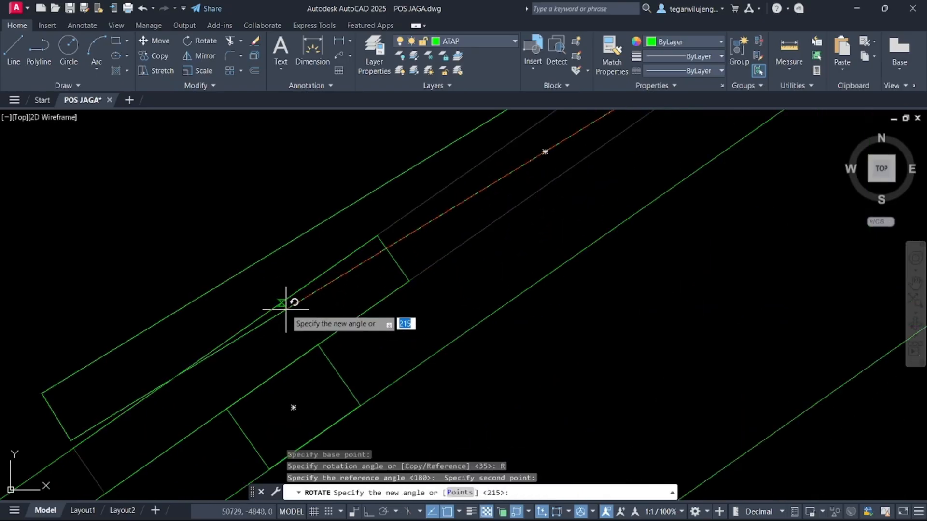
key("Escape")
- Delete the unrotated lower copy of the strip
left_click(414, 296)
key("Escape")
left_click(393, 276)
left_click(370, 312)
key("Delete")
- Copy the rotated strip 200 down the slope, using matching corners of the upper and lower small rectangles
left_click(443, 248)
left_click(346, 218)
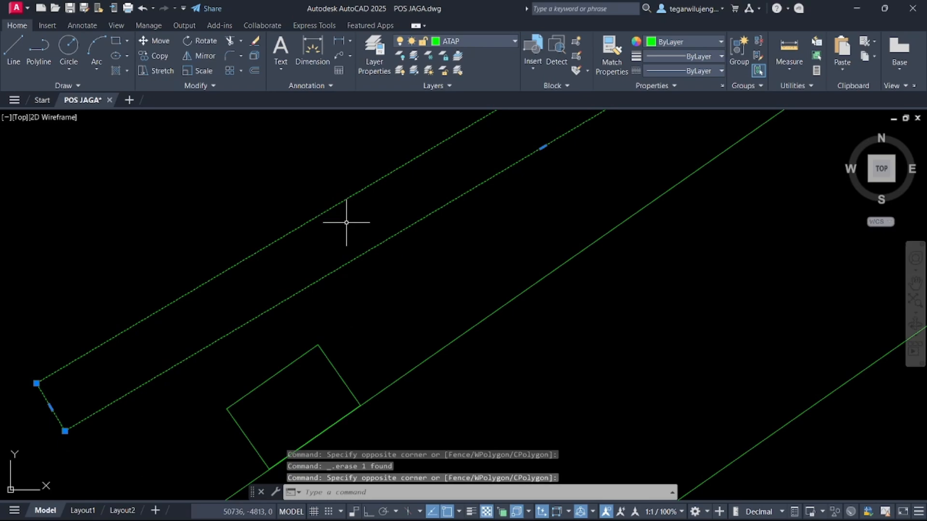
key("Return")
scroll(347, 223, "down", 4)
left_click(496, 204)
middle_click_drag(370, 262, 509, 141)
left_click(229, 355)
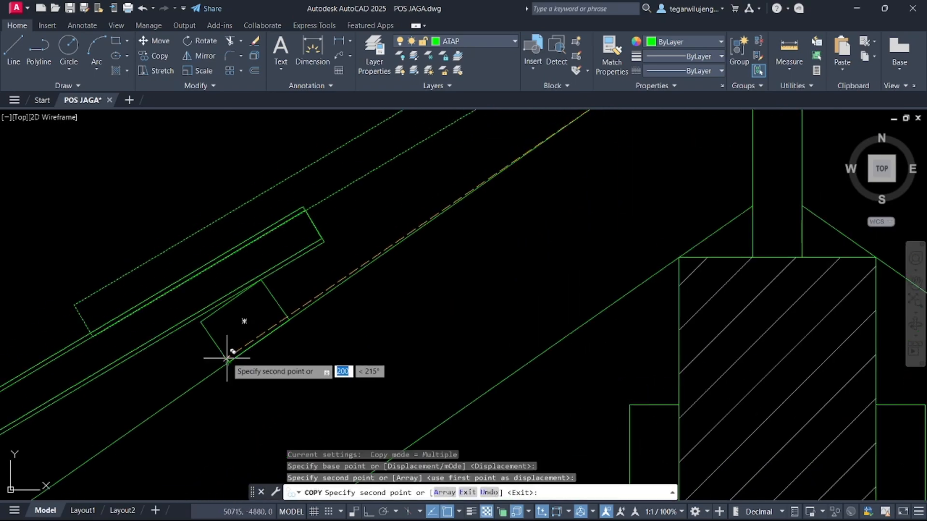
key("Escape")
- Rotate the upper strip by reference about the upper small rectangle's top corner, using a midpoint between two points at the lower strip's end
scroll(311, 212, "up", 5)
scroll(322, 206, "up", 4)
left_click(332, 167)
left_click(327, 183)
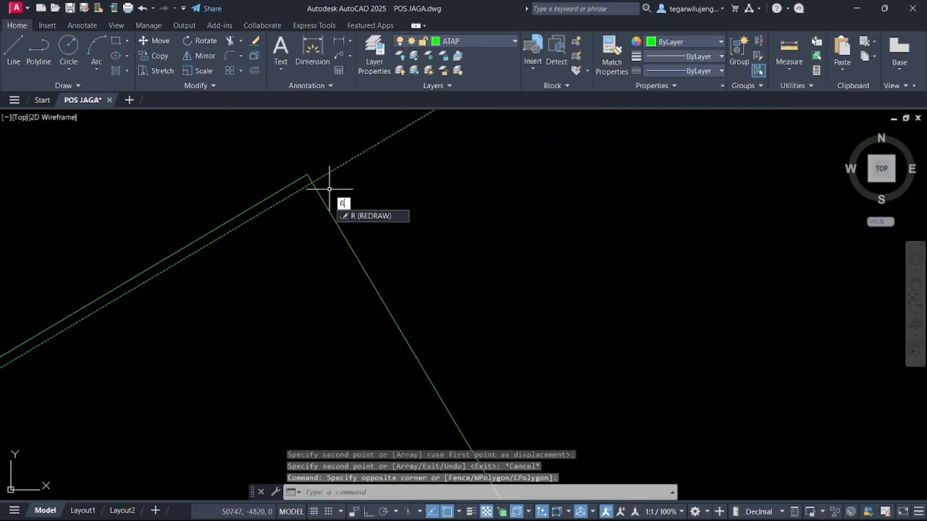
type("o")
key("Return")
scroll(289, 259, "down", 10)
scroll(381, 213, "up", 5)
middle_click_drag(365, 182, 355, 251)
left_click(431, 175)
type("r")
key("Return")
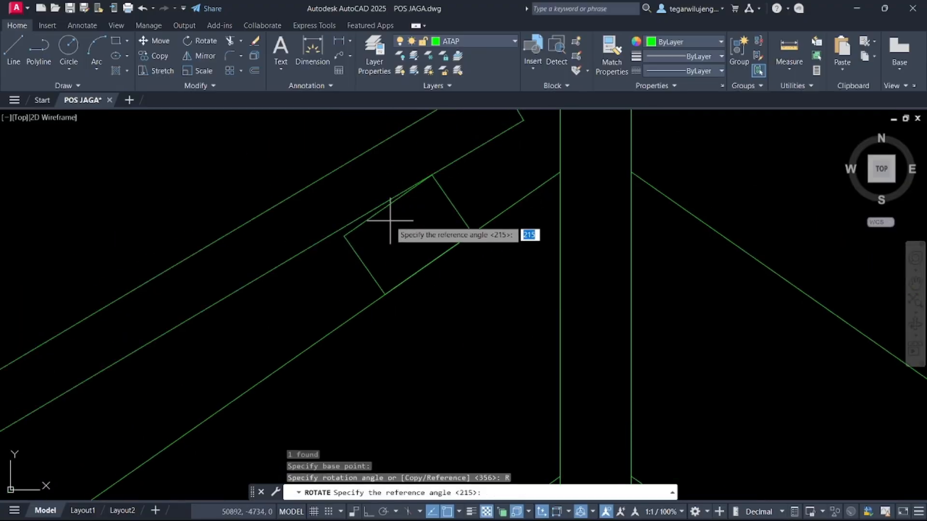
left_click(367, 222)
scroll(338, 261, "down", 5)
scroll(473, 223, "up", 6)
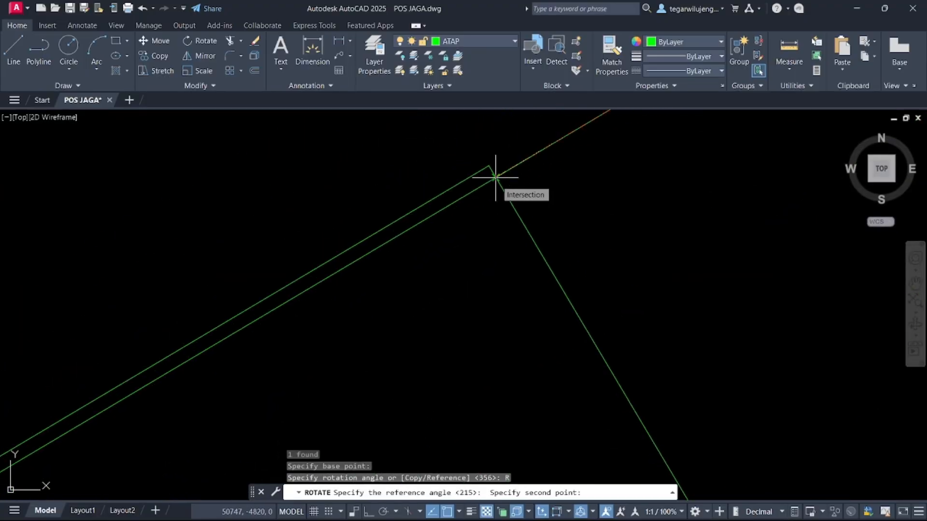
type("P")
key("Return")
left_click(496, 177)
left_click(489, 167)
left_click(496, 178)
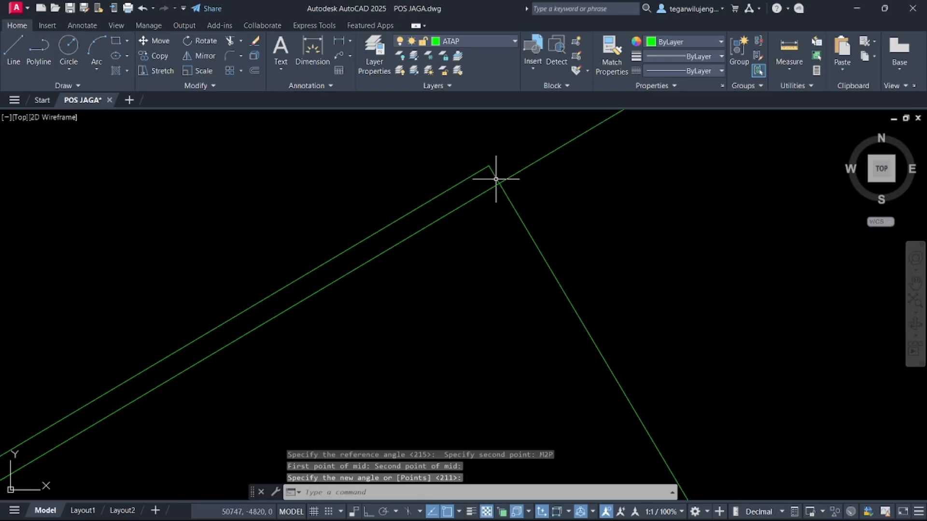
key("Escape")
left_click(479, 187)
left_click(465, 200)
scroll(462, 226, "down", 10)
key("Escape")
middle_click_drag(396, 291, 418, 271)
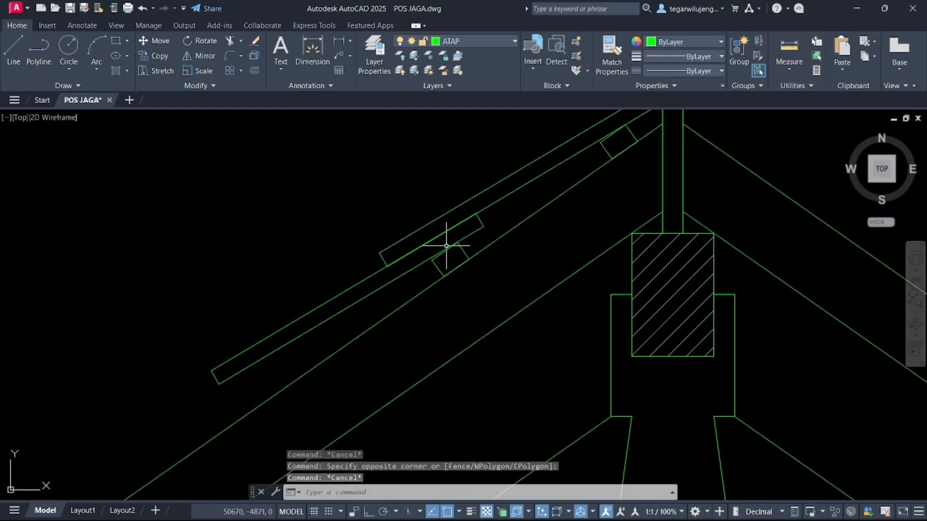
- Refine the upper strip's angle by rotating it by reference about the same corner to meet the lower strip's upper end
scroll(452, 237, "up", 2)
left_click(515, 155)
left_click(503, 170)
key("Return")
scroll(533, 237, "down", 3)
scroll(599, 194, "up", 6)
left_click(498, 170)
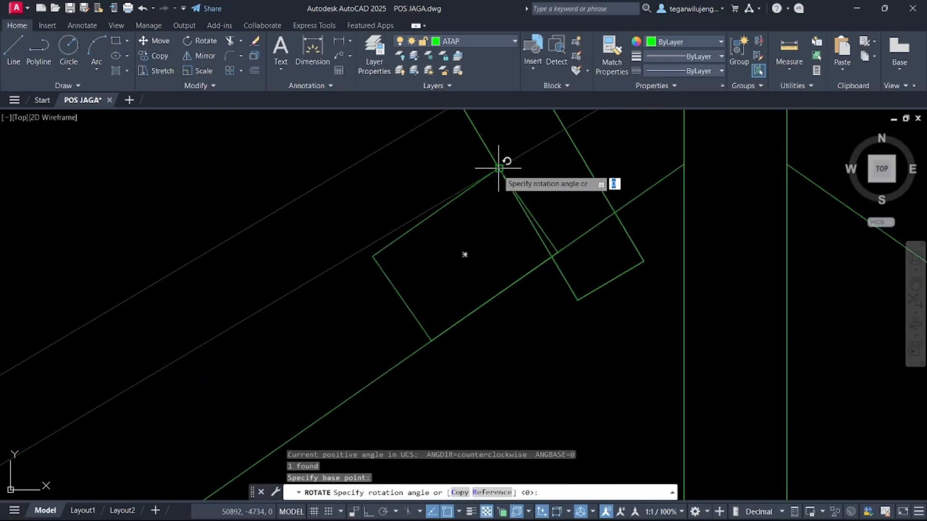
type("R")
key("Return")
left_click(500, 170)
scroll(369, 259, "down", 5)
scroll(343, 256, "up", 5)
left_click(284, 198)
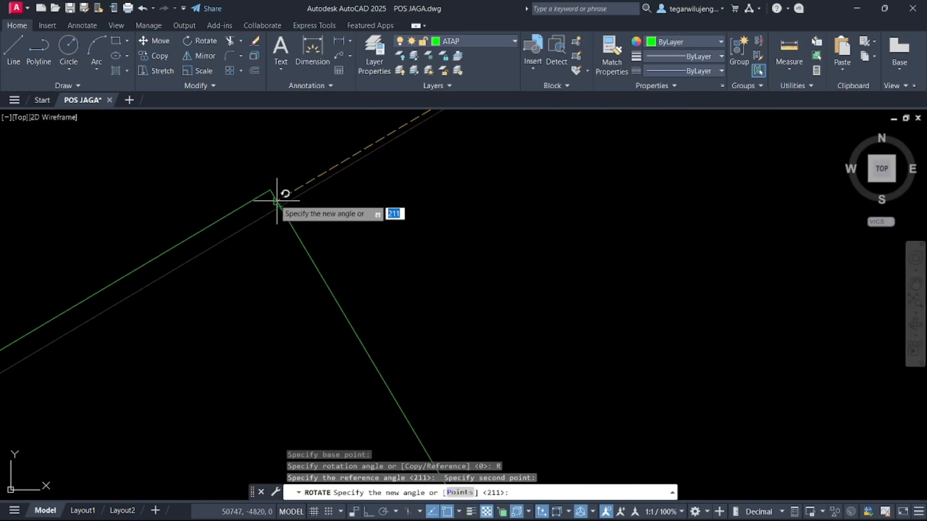
key("Escape")
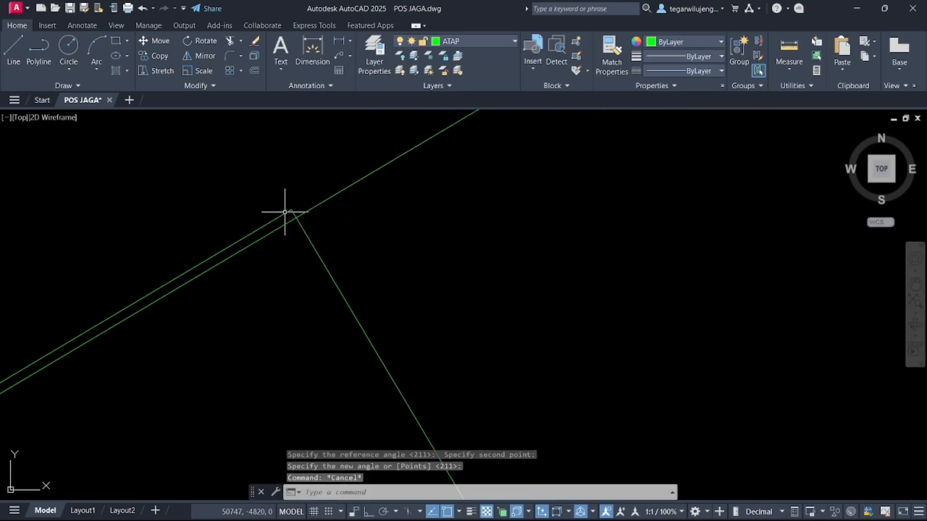
- Delete the lower strip copy and combine the upper strip and its small rectangle into a block named GENTE
key("Delete")
scroll(317, 307, "down", 5)
left_click(317, 307)
left_click(300, 289)
scroll(421, 216, "up", 5)
type("BLOCK")
key("Return")
type("GENTE")
key("Return")
- Try to copy the block down the left slope as a 10-item array from the small rectangle's lower corner
left_click(379, 244)
left_click(372, 217)
type("CO")
key("Return")
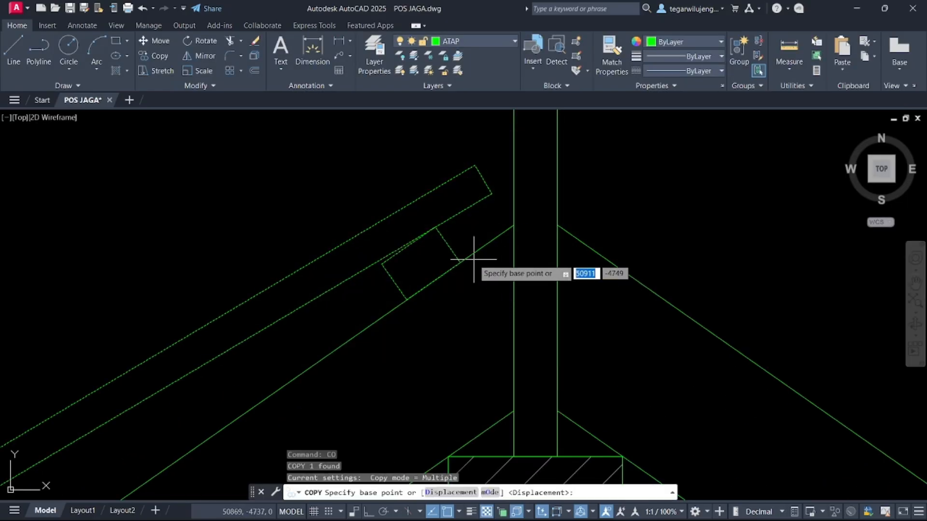
left_click(460, 263)
key("Return")
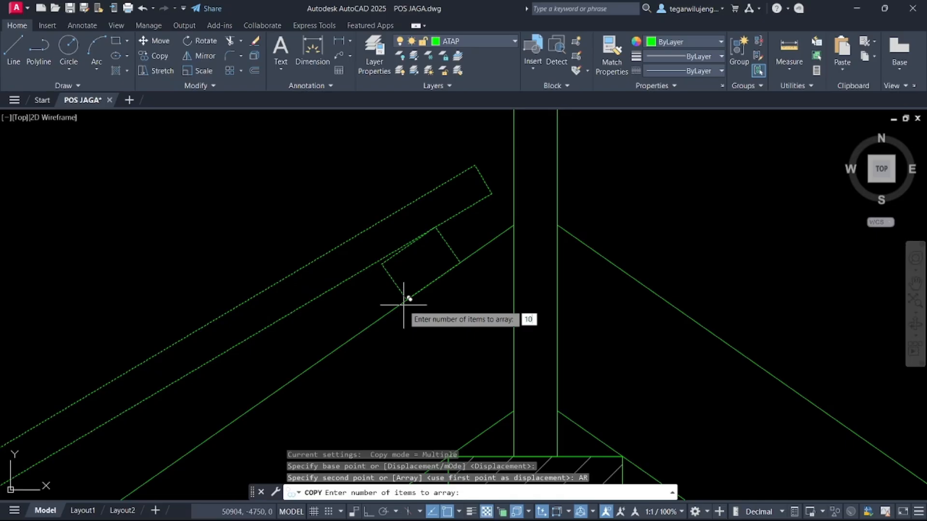
type("0")
key("Return")
left_click(407, 300)
key("Escape")
key("ctrl+z")
left_click(395, 223)
type("CO")
key("Return")
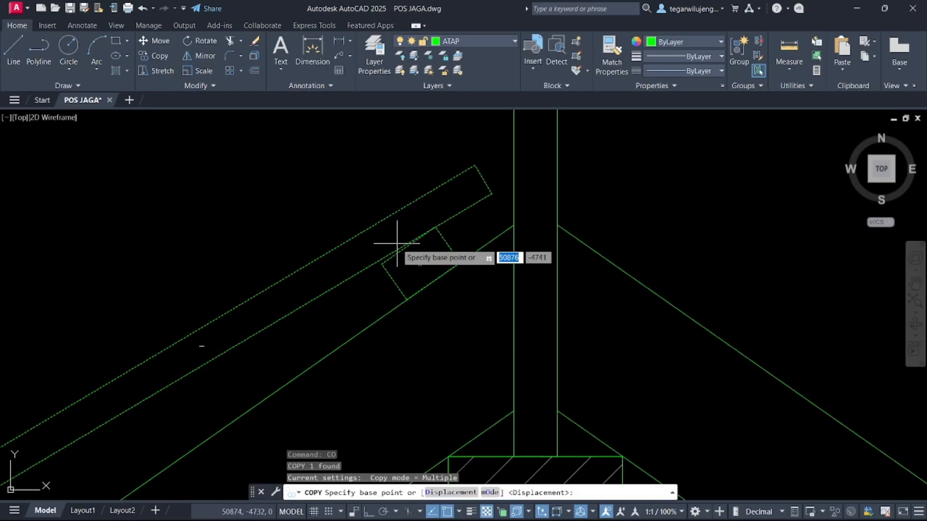
left_click(424, 269)
type("AR")
key("Return")
key("Return")
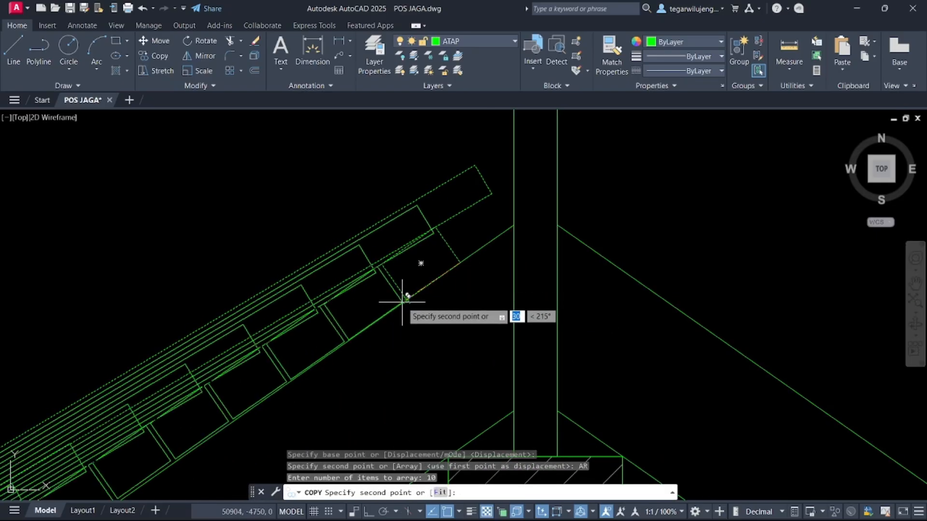
key("Return")
key("Escape")
scroll(496, 196, "down", 5)
scroll(338, 314, "up", 6)
- Copy the GENTE block down the left slope as an array with 200 spacing, starting from the small rectangle's corner
key("Return")
scroll(314, 327, "up", 3)
left_click(362, 296)
type("AR")
key("Return")
type("6")
key("Return")
type("200")
key("Return")
key("Escape")
- Delete the two surplus blocks beyond the lower end of the left slope
scroll(347, 288, "down", 4)
left_click(237, 376)
left_click(200, 386)
key("Delete")
- Move the lowest remaining block a short distance up along the left slope
scroll(269, 356, "up", 4)
left_click(268, 356)
left_click(237, 339)
scroll(325, 335, "up", 2)
type("M")
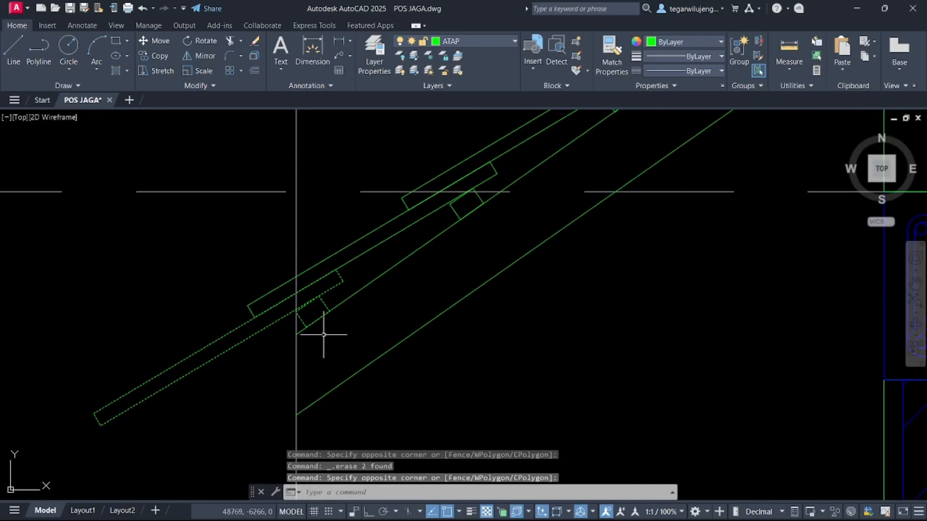
key("Return")
left_click(330, 311)
left_click(404, 260)
middle_click_drag(306, 321, 317, 316)
scroll(375, 264, "up", 4)
middle_click_drag(375, 264, 374, 292)
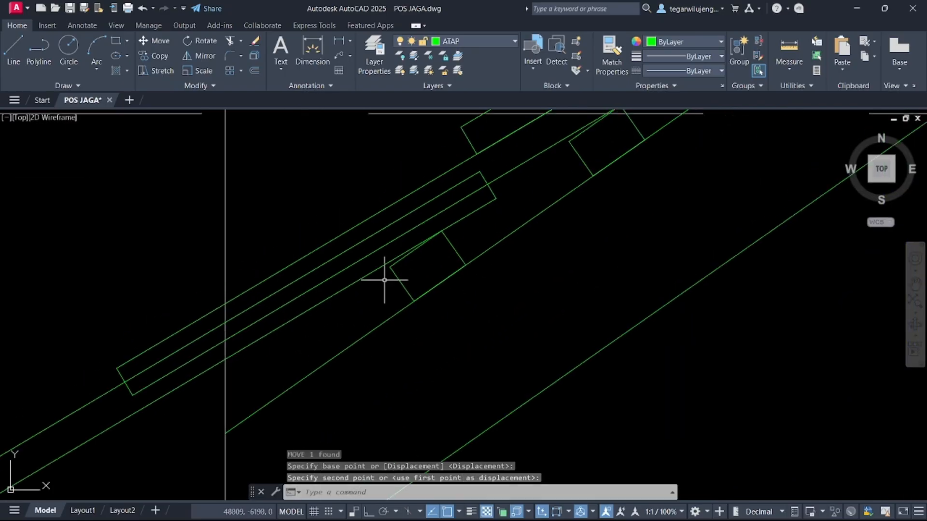
- Delete the moved block and explode the block that is left lowest on the slope
left_click(397, 219)
scroll(376, 252, "down", 6)
key("Delete")
key("Escape")
key("Return")
scroll(409, 223, "up", 2)
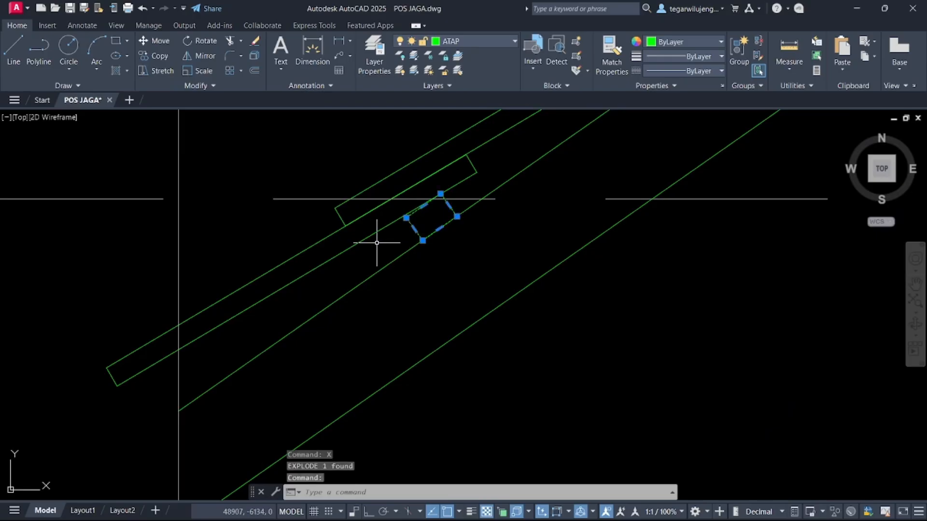
- Copy the exploded block's small rectangle down the rafter to near the left eave end
key("Return")
left_click(422, 241)
left_click(217, 384)
key("Escape")
- Rotate the lowest strip by reference about the upper small rectangle's top corner so it rests on the lower rectangle's top corner
left_click(207, 333)
type("RO")
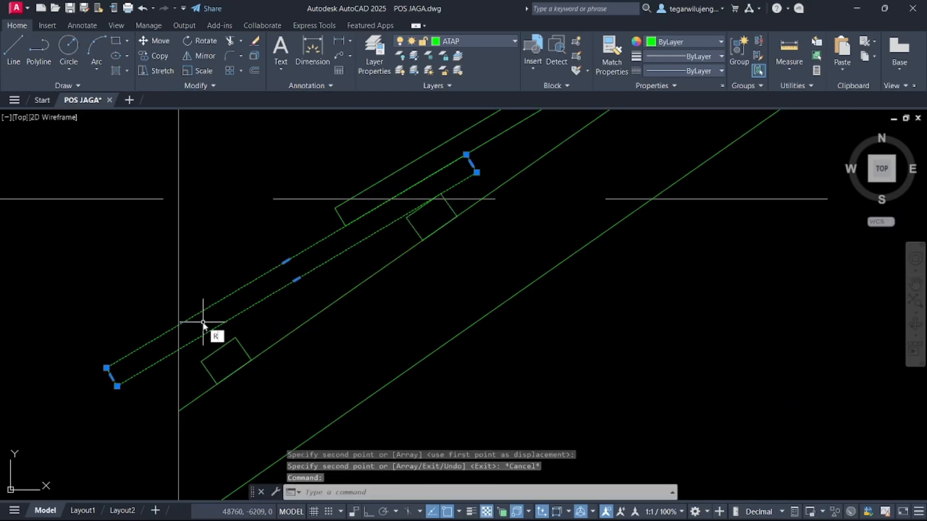
key("Return")
left_click(441, 196)
type("R")
key("Return")
left_click(440, 194)
left_click(230, 317)
left_click(235, 338)
key("Escape")
- Select all similar tile blocks on the left slope and mirror them across the ridge board's vertical centreline, keeping the originals
scroll(309, 323, "down", 10)
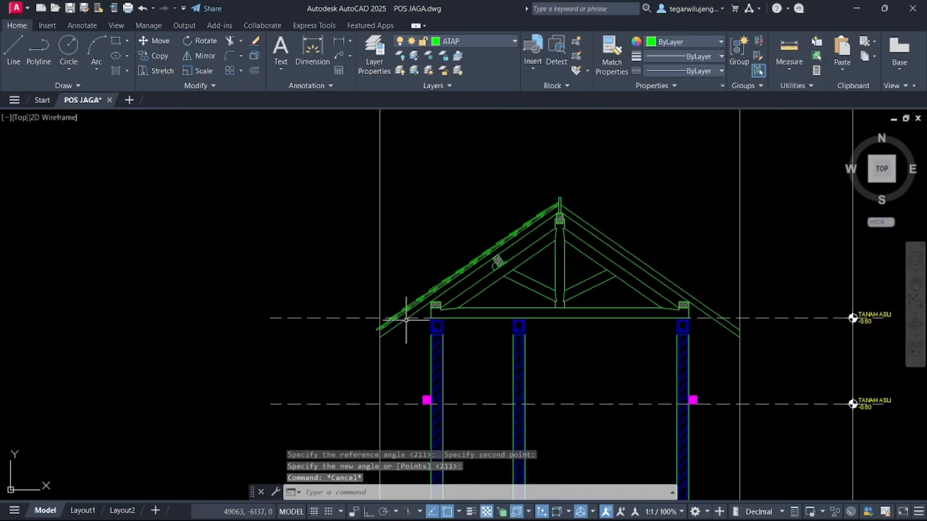
key("Escape")
scroll(555, 193, "up", 4)
left_click(541, 199)
right_click(541, 199)
left_click(580, 412)
scroll(491, 329, "down", 2)
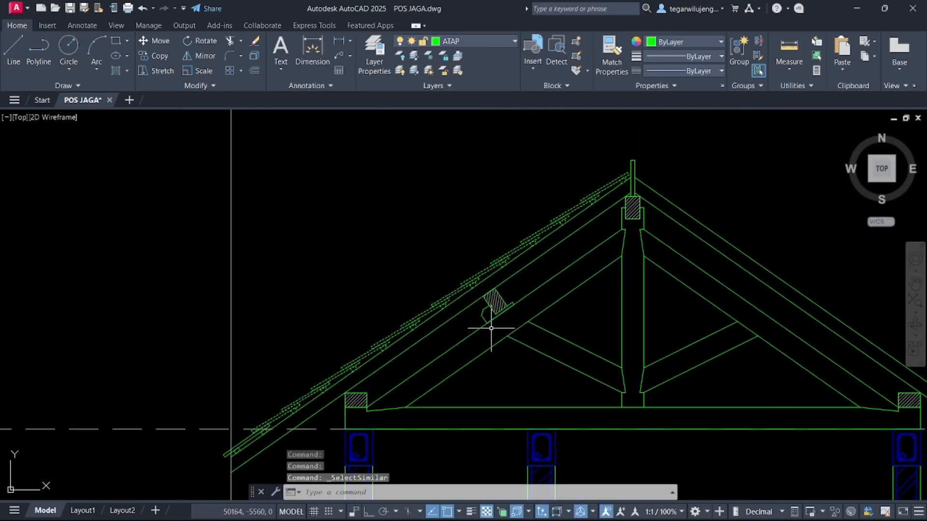
key("Return")
scroll(636, 171, "up", 5)
middle_click_drag(632, 155, 627, 235)
left_click(622, 217)
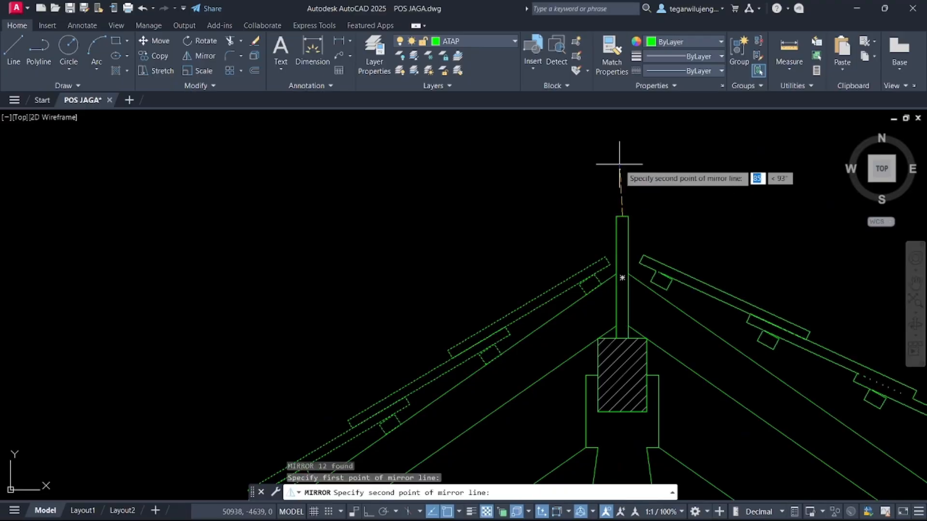
key("F8")
left_click(620, 164)
key("Return")
key("Escape")
- Draw vertical construction lines through both outer edges of the short central ridge in the roof plan
scroll(623, 255, "down", 10)
scroll(459, 253, "down", 3)
middle_click_drag(460, 253, 502, 348)
scroll(165, 188, "up", 7)
scroll(248, 175, "down", 2)
scroll(247, 175, "down", 7)
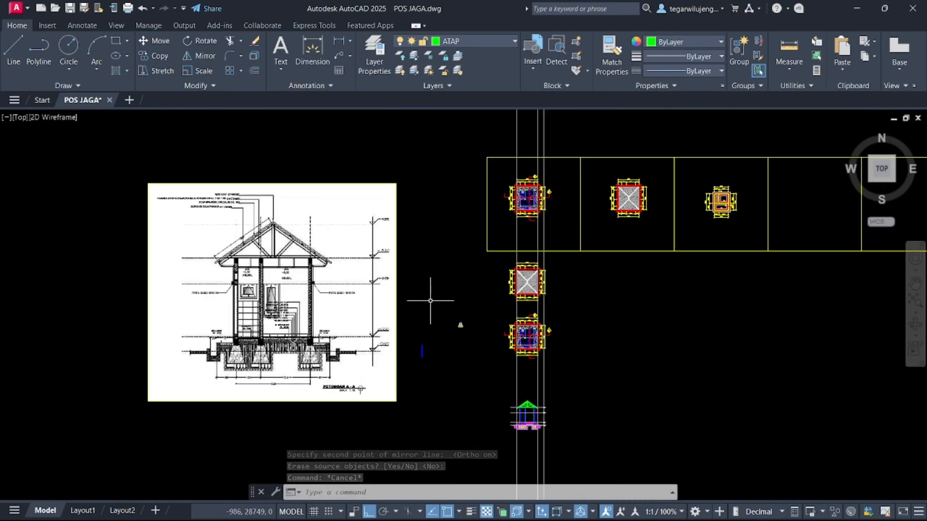
scroll(431, 299, "up", 2)
scroll(569, 273, "up", 5)
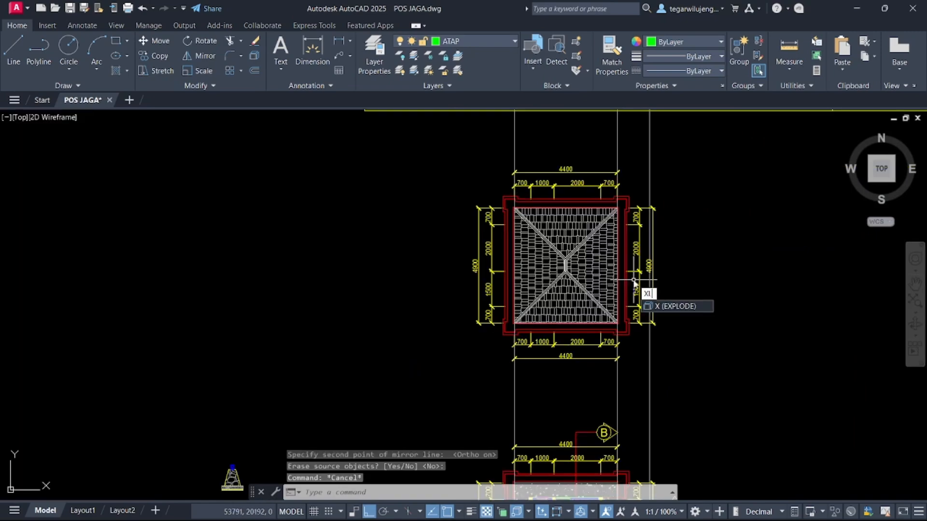
key("Return")
type("V")
key("Return")
scroll(589, 275, "up", 6)
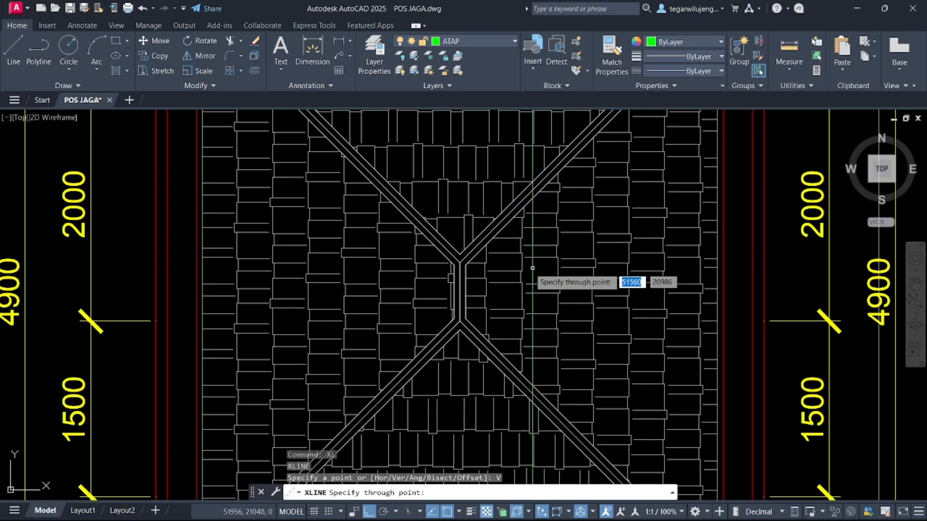
left_click(434, 275)
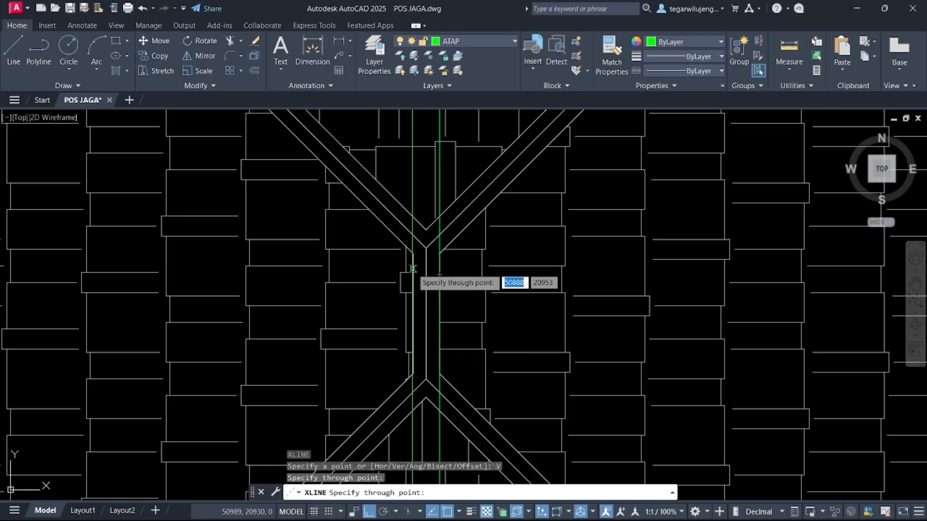
scroll(434, 280, "down", 8)
key("Escape")
- Draw a polyline from the top left tile at the construction line, 50 units up and then to the ridge board's upper left corner
scroll(471, 281, "up", 5)
middle_click_drag(466, 323, 457, 186)
middle_click_drag(434, 360, 434, 111)
scroll(454, 242, "up", 5)
scroll(536, 255, "up", 9)
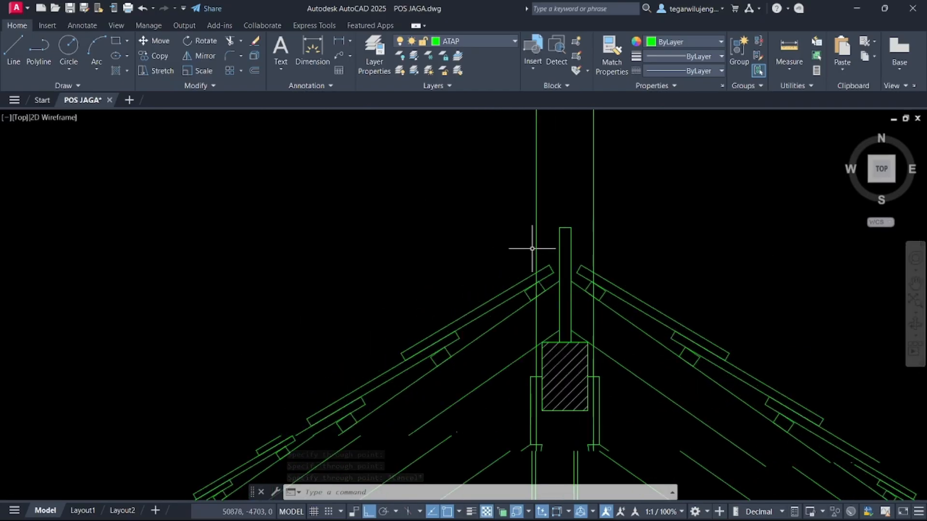
type("pl")
key("Return")
left_click(537, 304)
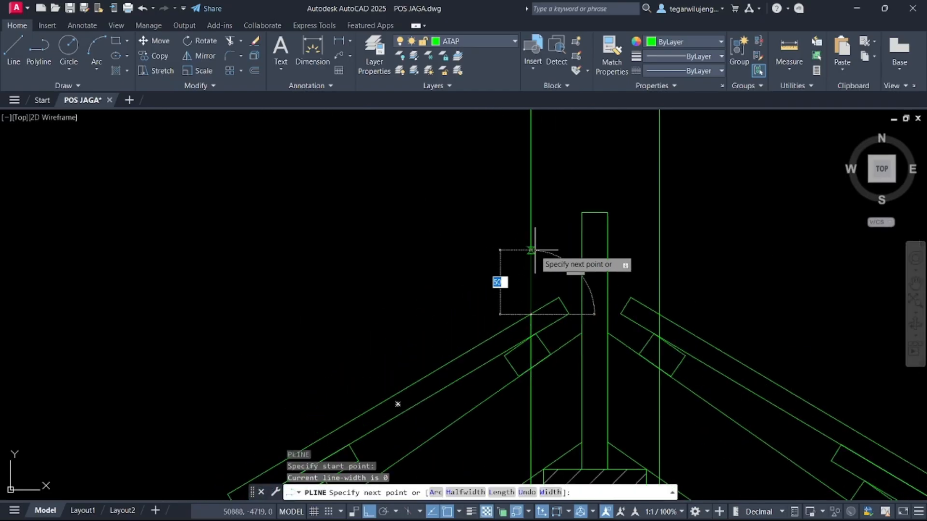
type("50")
key("Return")
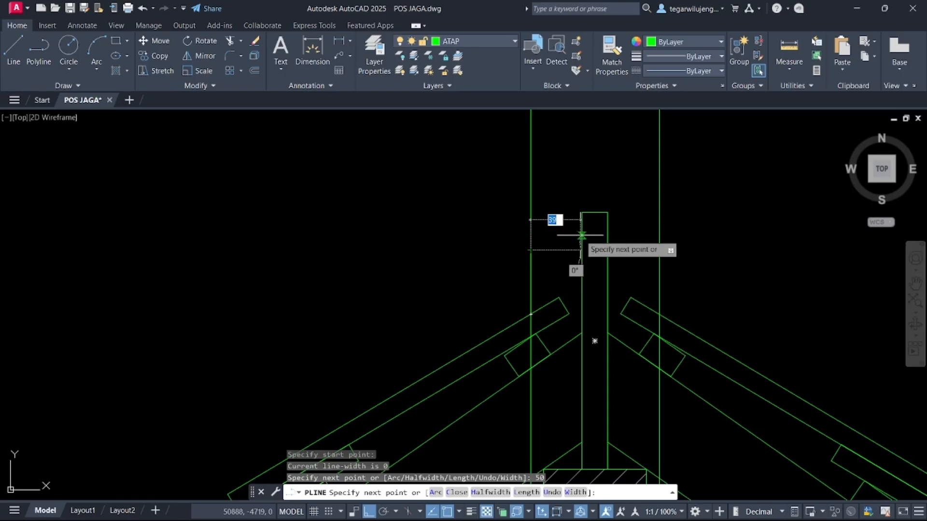
left_click(582, 212)
key("Return")
- Mirror the ridge cap polyline across the ridge board's vertical centreline, keeping the original
left_click(586, 207)
left_click(553, 231)
type("mi")
key("Return")
left_click(595, 212)
left_click(596, 174)
key("Return")
- Delete the two vertical construction lines beside the ridge
scroll(608, 205, "down", 3)
left_click(691, 125)
left_click(522, 155)
key("Delete")
scroll(561, 190, "down", 6)
middle_click_drag(494, 221, 494, 220)
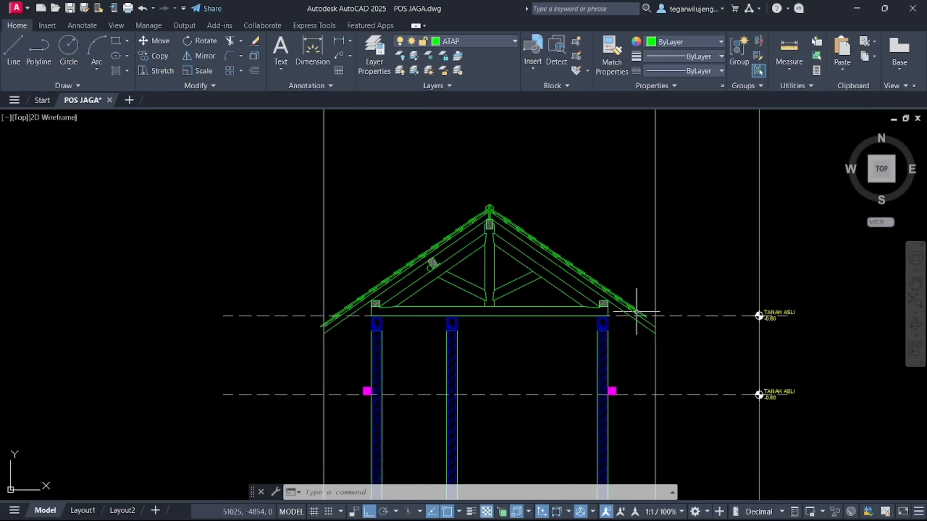
- Mirror the lowest left strip and its small rectangles across the ridge centreline to complete the right slope's eave end
scroll(647, 269, "up", 5)
scroll(683, 265, "down", 3)
scroll(770, 260, "up", 2)
scroll(770, 260, "down", 4)
scroll(333, 252, "up", 9)
left_click(456, 252)
left_click(428, 257)
left_click(335, 333)
left_click(317, 324)
type("mi")
key("space")
scroll(360, 303, "down", 6)
middle_click_drag(700, 299, 559, 412)
left_click(572, 403)
left_click(573, 440)
key("space")
- Delete the two vertical construction lines at the left and right eaves
scroll(573, 439, "down", 3)
middle_click_drag(602, 435, 575, 270)
middle_click_drag(683, 276, 675, 290)
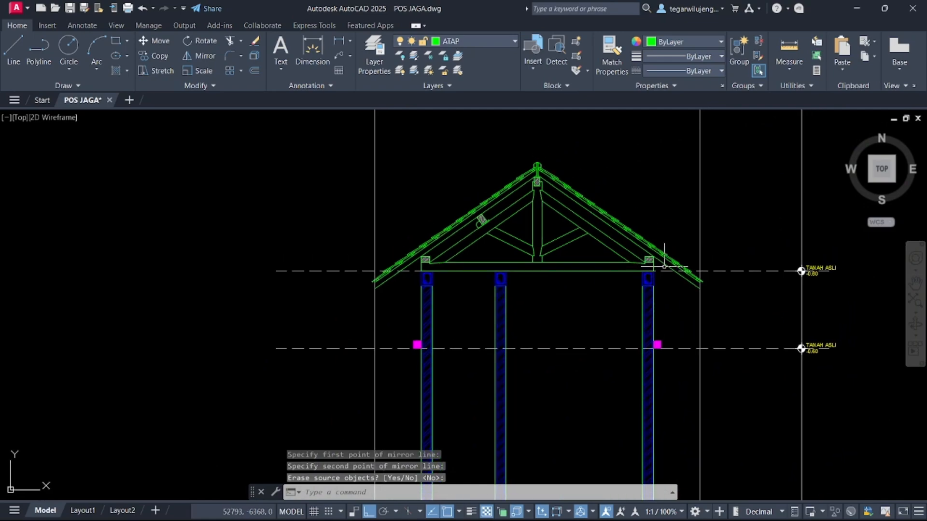
scroll(702, 288, "up", 9)
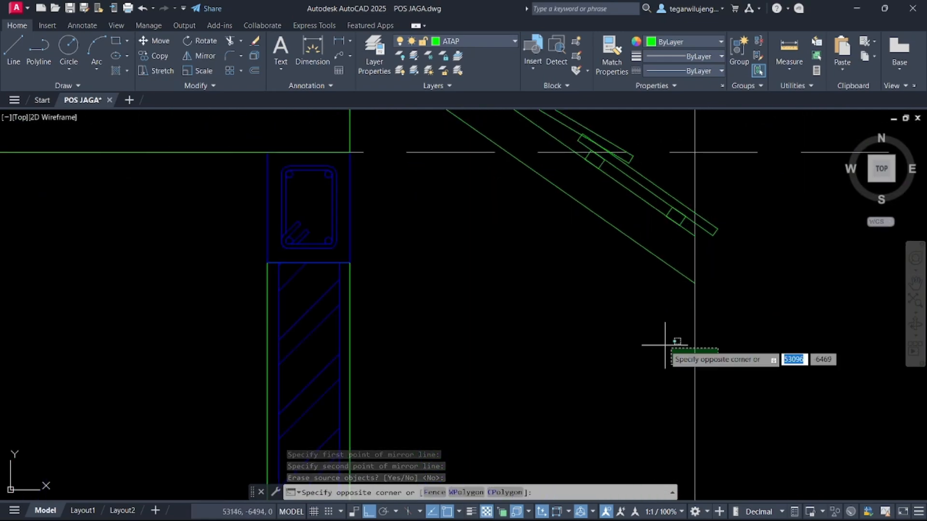
left_click(677, 361)
scroll(647, 337, "down", 7)
middle_click_drag(424, 320, 655, 327)
left_click(399, 213)
left_click(415, 214)
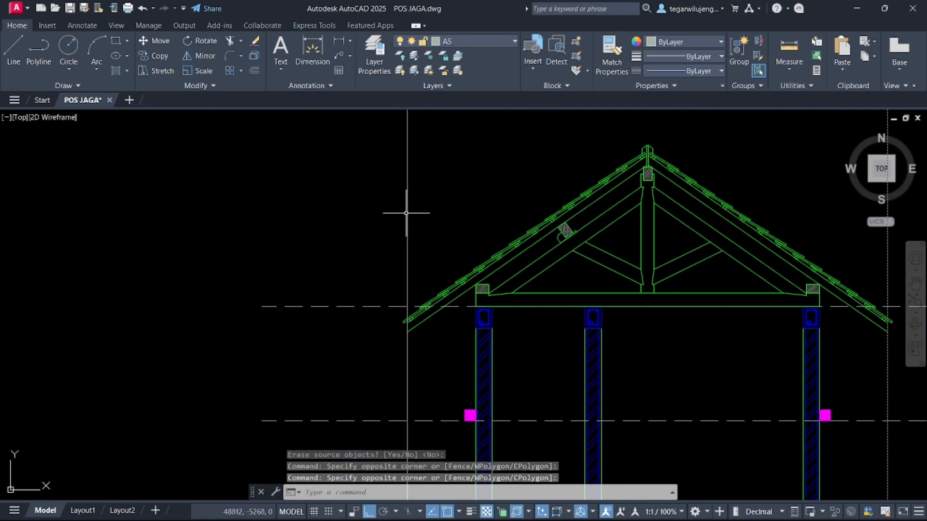
left_click(341, 205)
key("Delete")
scroll(390, 242, "down", 2)
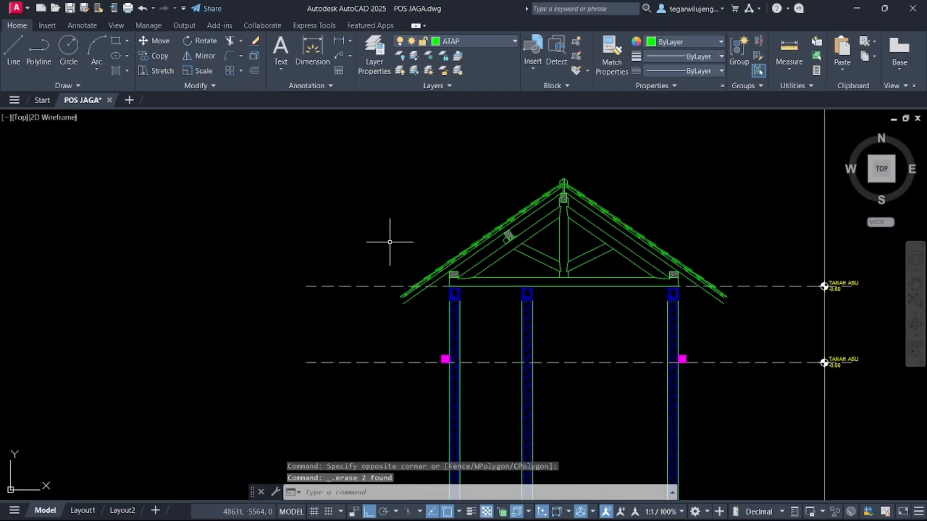
- Close the left rafter's open eave end with a vertical line between its lower and upper edges
key("Return")
scroll(393, 306, "up", 6)
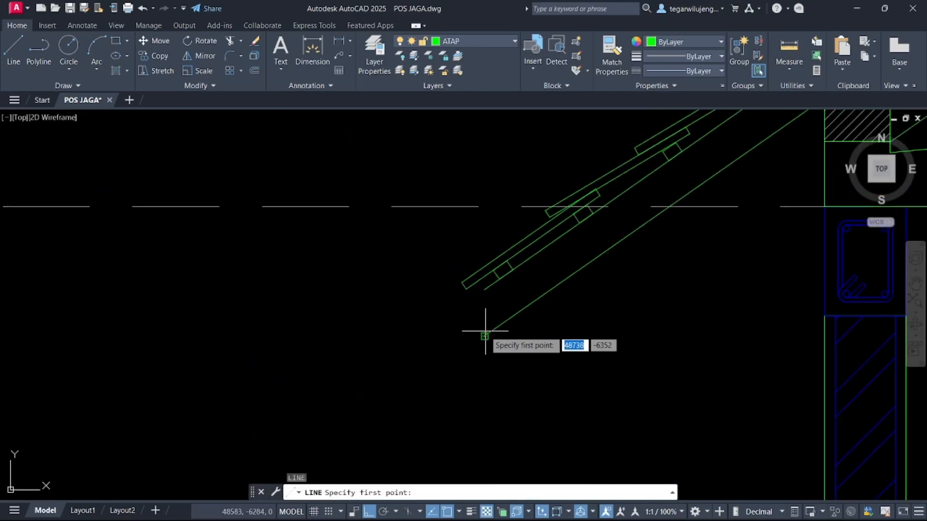
left_click(485, 332)
left_click(486, 291)
key("Return")
- Close the right rafter's open eave end with a vertical line from its lower edge to its upper edge
scroll(419, 308, "down", 6)
middle_click_drag(736, 325, 441, 270)
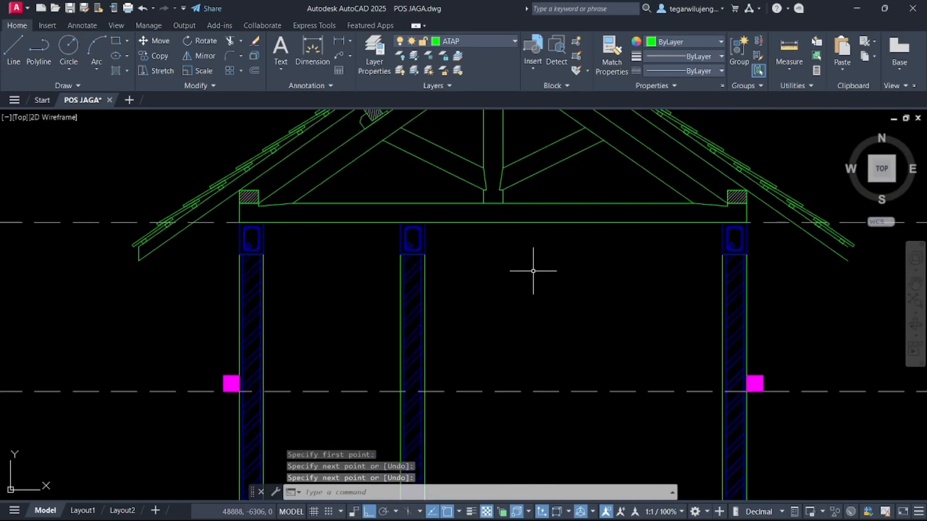
scroll(575, 245, "up", 6)
key("Return")
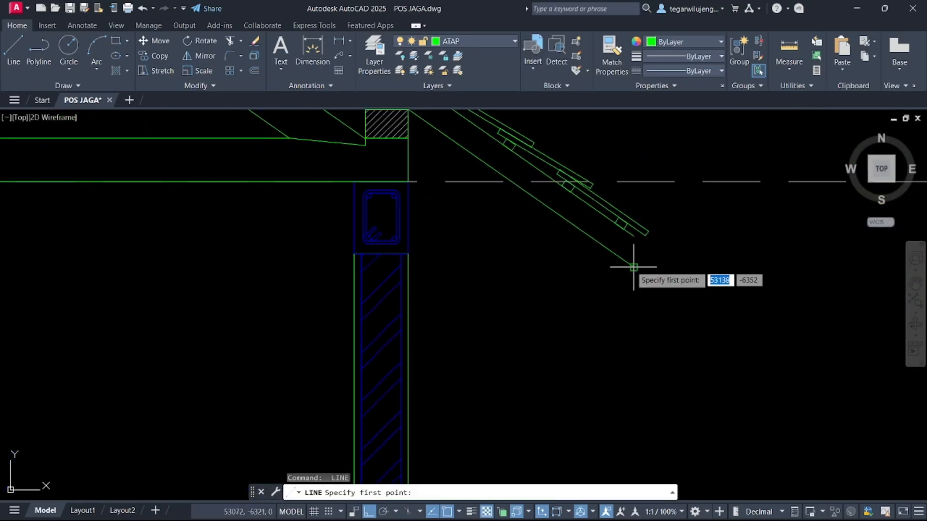
left_click(633, 267)
key("Return")
scroll(618, 278, "down", 15)
middle_click_drag(352, 265, 456, 345)
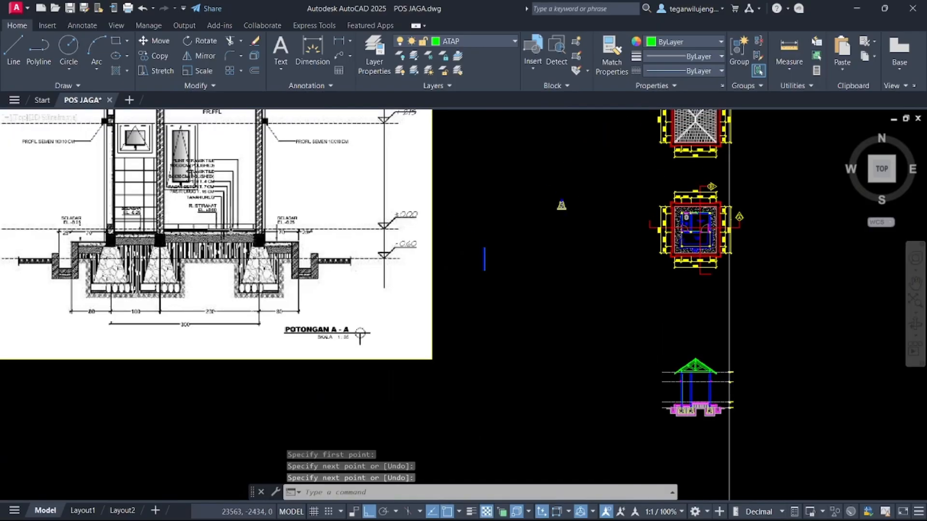
middle_click_drag(128, 211, 178, 272)
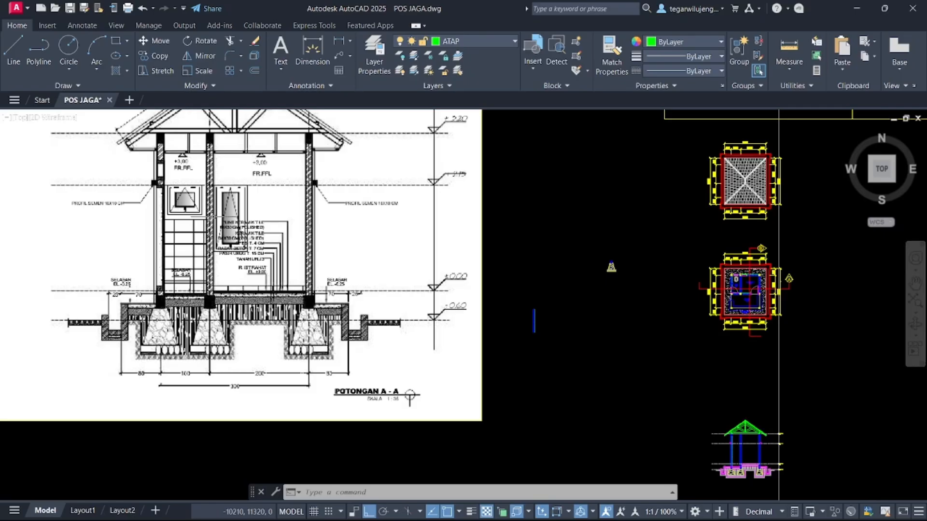
middle_click_drag(244, 243, 272, 273)
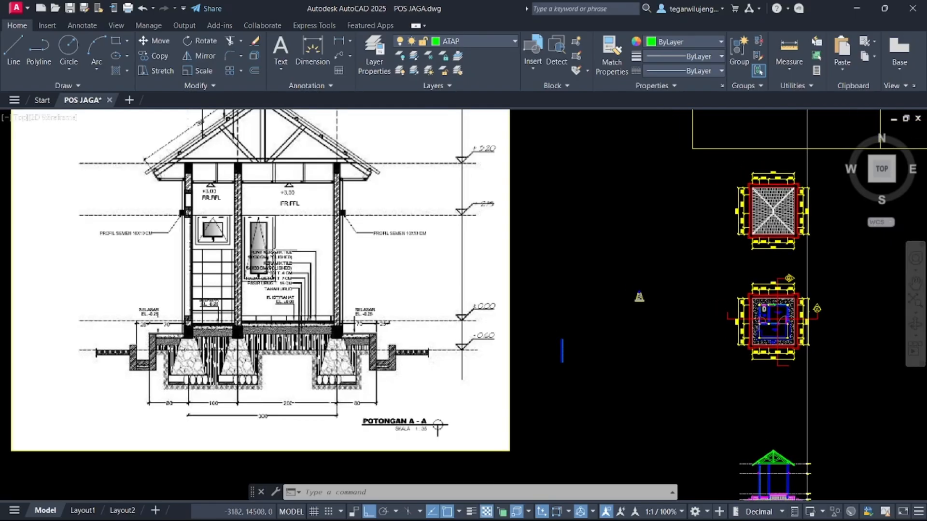
middle_click_drag(376, 277, 290, 269)
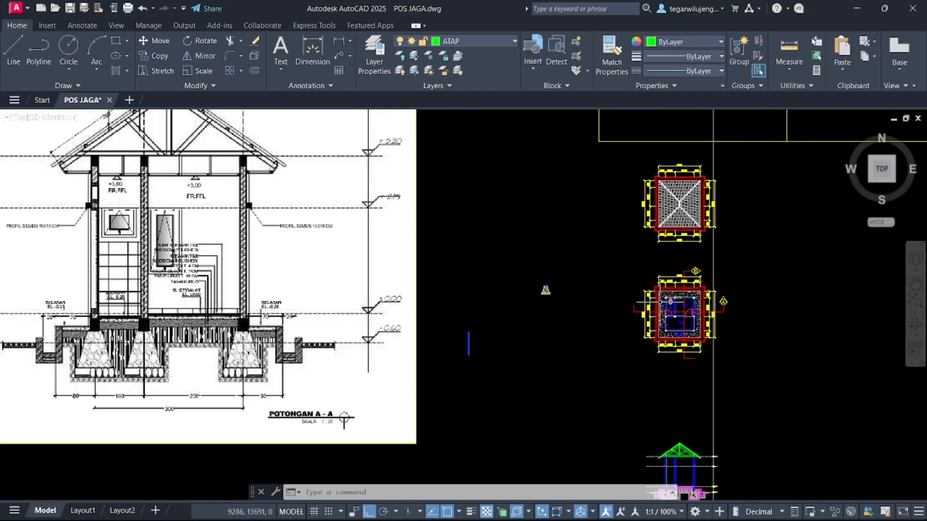
- Make AS the current layer for projecting lines from the floor plan around the toilet
scroll(669, 309, "up", 7)
scroll(675, 263, "up", 5)
middle_click_drag(676, 263, 627, 211)
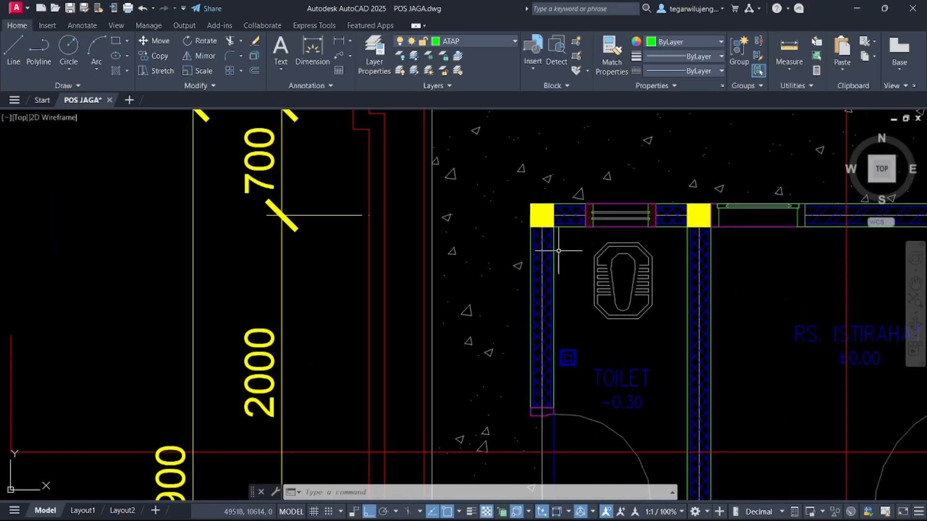
left_click(475, 42)
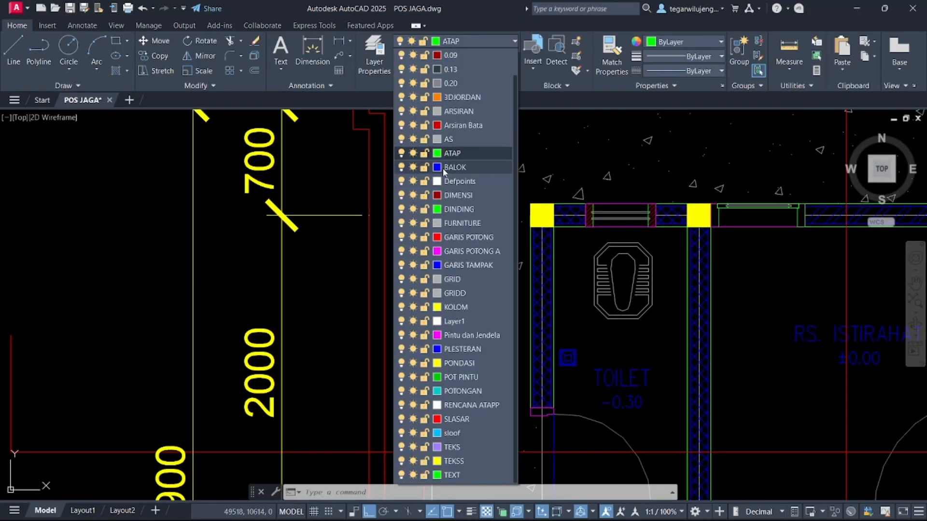
left_click(449, 139)
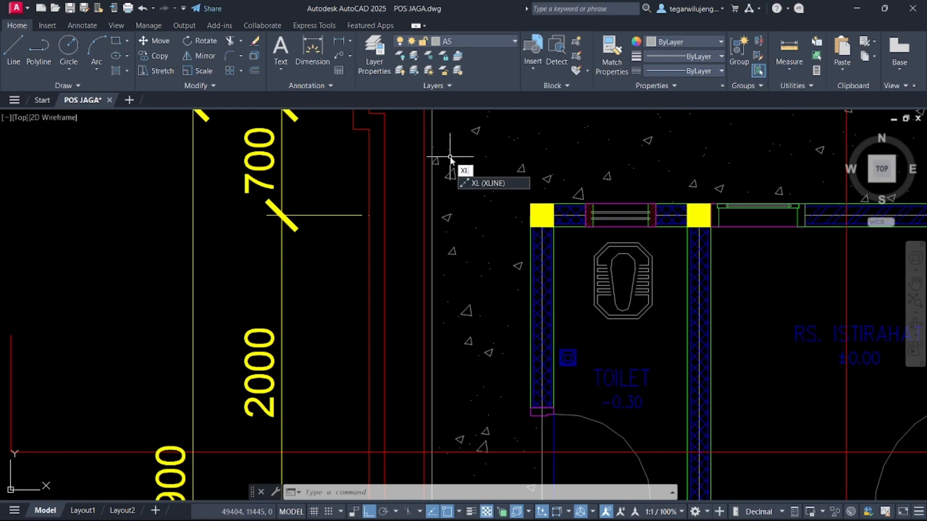
- Place vertical construction lines through the frame edges of the toilet window in the floor plan
key("Return")
type("V")
key("Return")
scroll(566, 233, "up", 5)
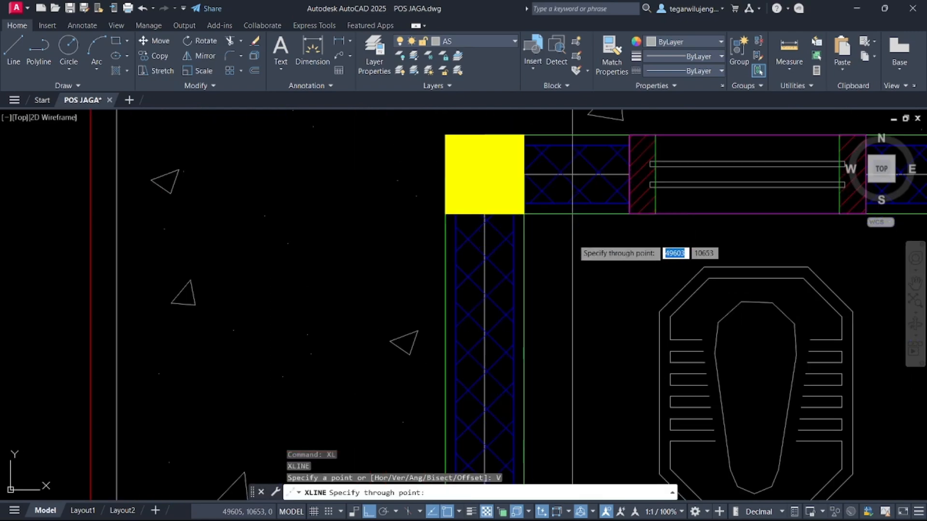
left_click(629, 214)
left_click(655, 214)
middle_click_drag(635, 224, 506, 217)
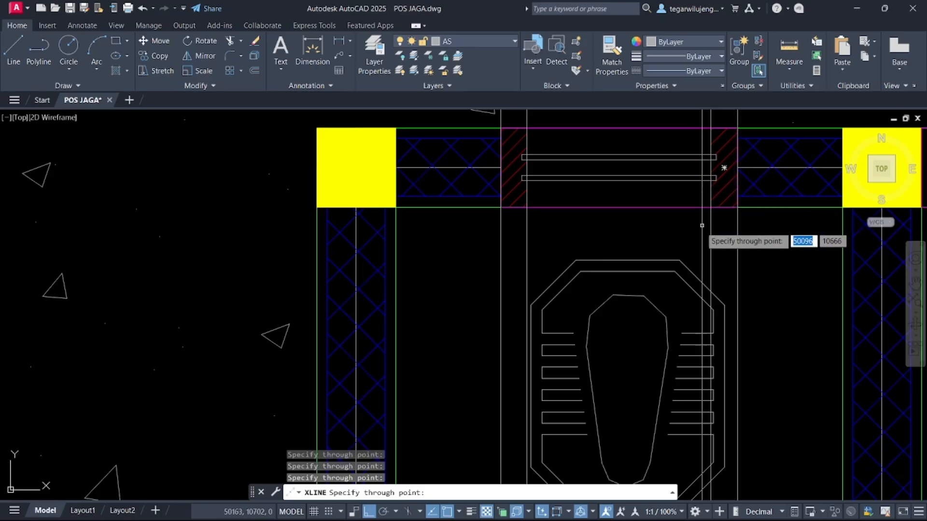
- Add vertical construction lines through the frame and opening edges of the RS. ISTIRAHAT window beside the middle column
middle_click_drag(713, 213, 301, 169)
scroll(606, 191, "down", 2)
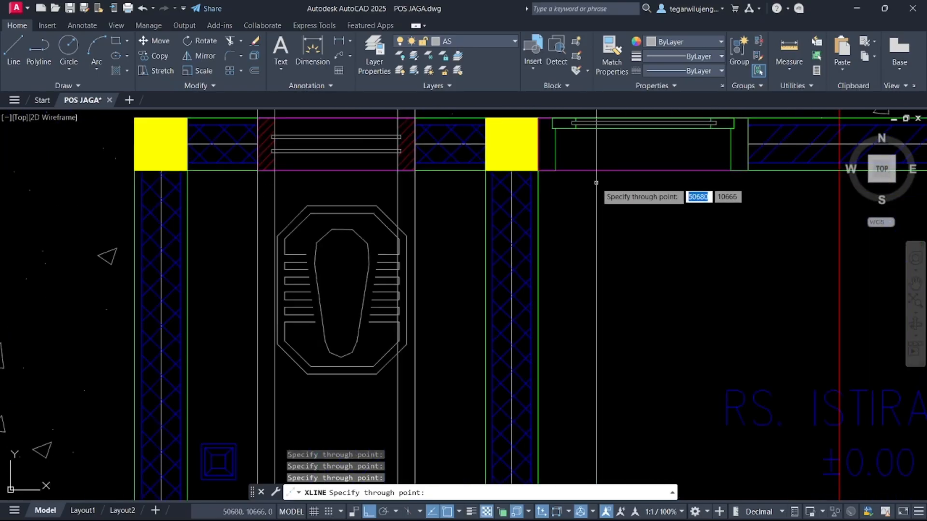
left_click(552, 170)
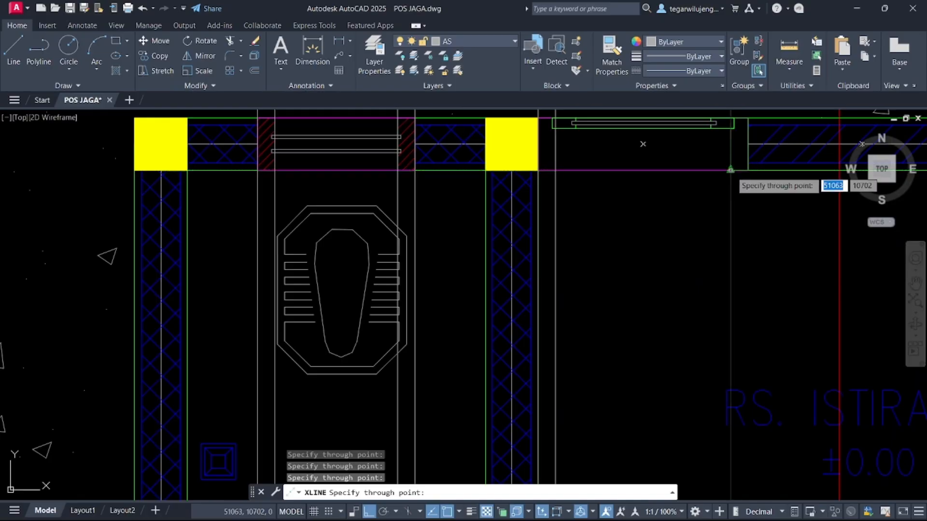
left_click(748, 170)
scroll(656, 211, "down", 2)
scroll(621, 195, "up", 2)
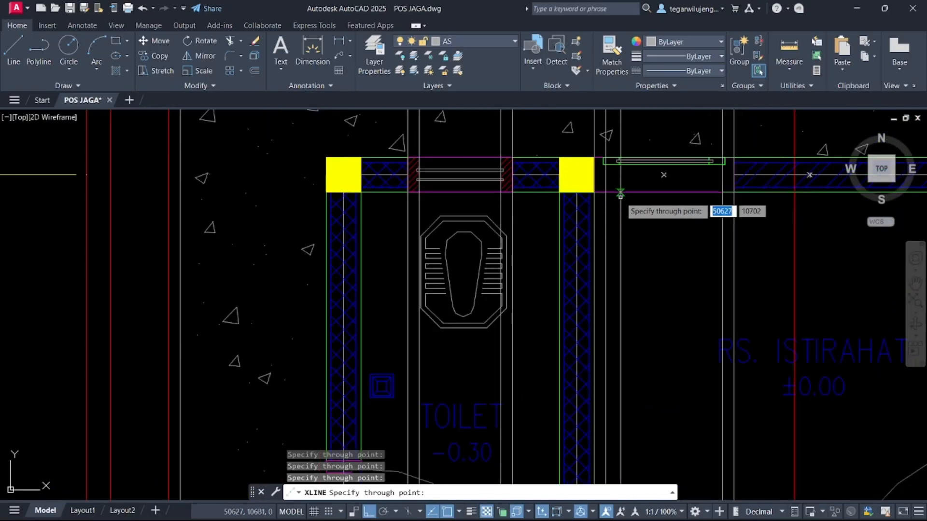
scroll(622, 164, "up", 3)
scroll(644, 184, "down", 3)
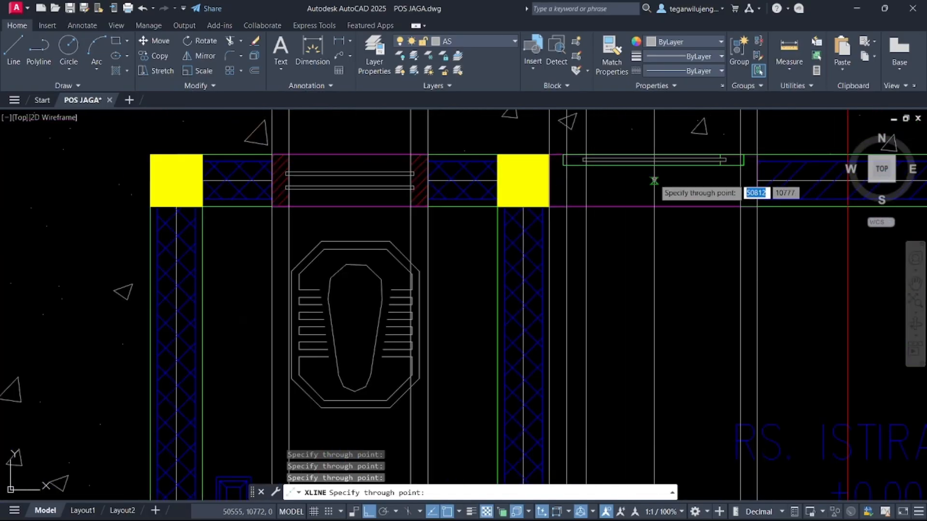
scroll(705, 172, "up", 2)
scroll(715, 167, "up", 2)
scroll(686, 220, "down", 4)
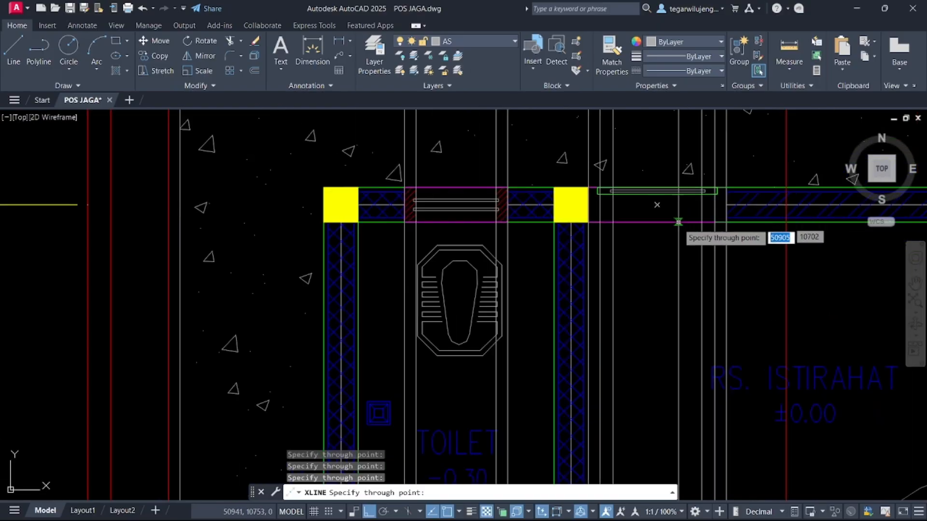
scroll(567, 231, "up", 3)
key("Escape")
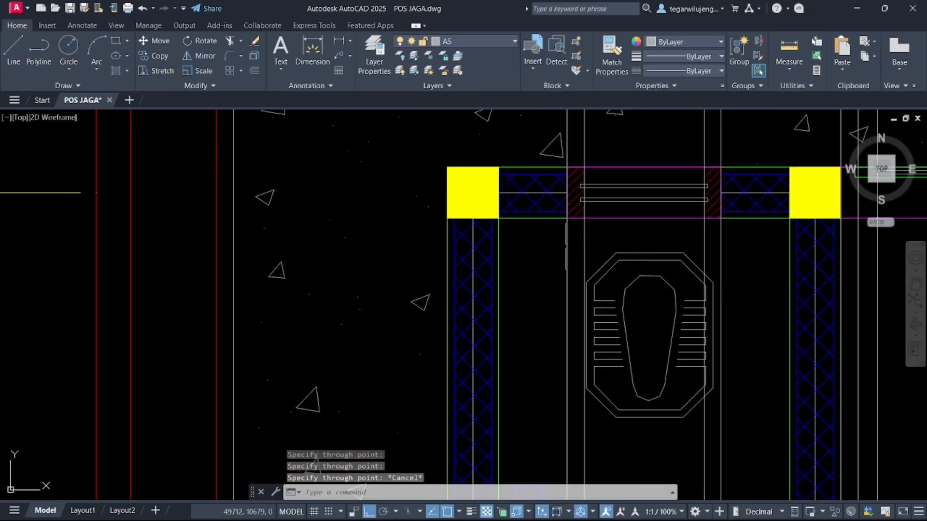
- Examine where the projected construction lines cross the section's walls and dashed level lines
scroll(569, 237, "down", 4)
scroll(508, 267, "down", 5)
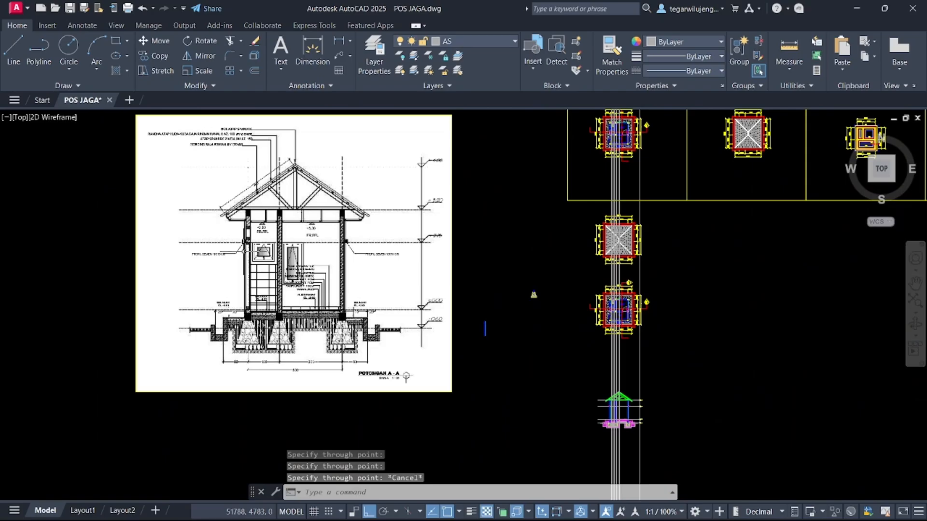
scroll(289, 263, "up", 2)
middle_click_drag(555, 277, 412, 238)
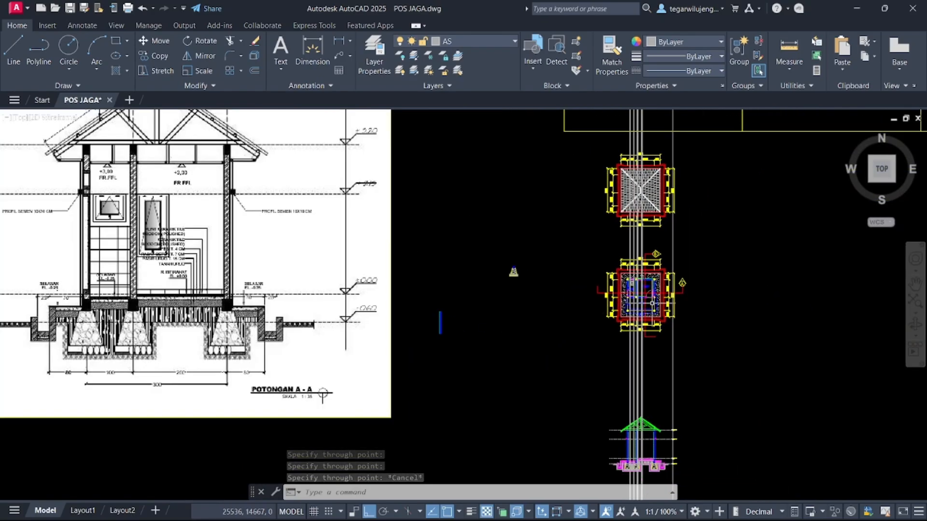
scroll(640, 309, "down", 4)
scroll(642, 323, "up", 6)
middle_click_drag(621, 363, 610, 205)
scroll(596, 300, "up", 4)
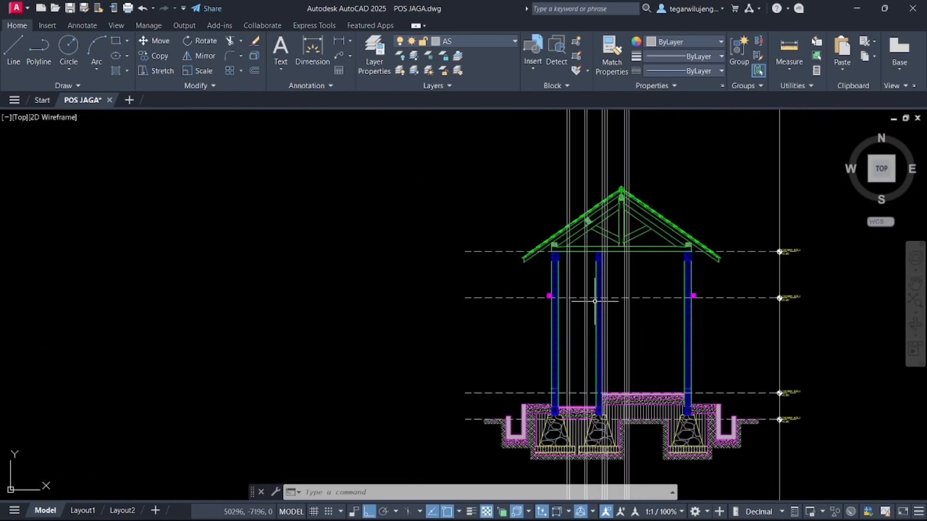
scroll(586, 314, "up", 8)
scroll(575, 310, "down", 8)
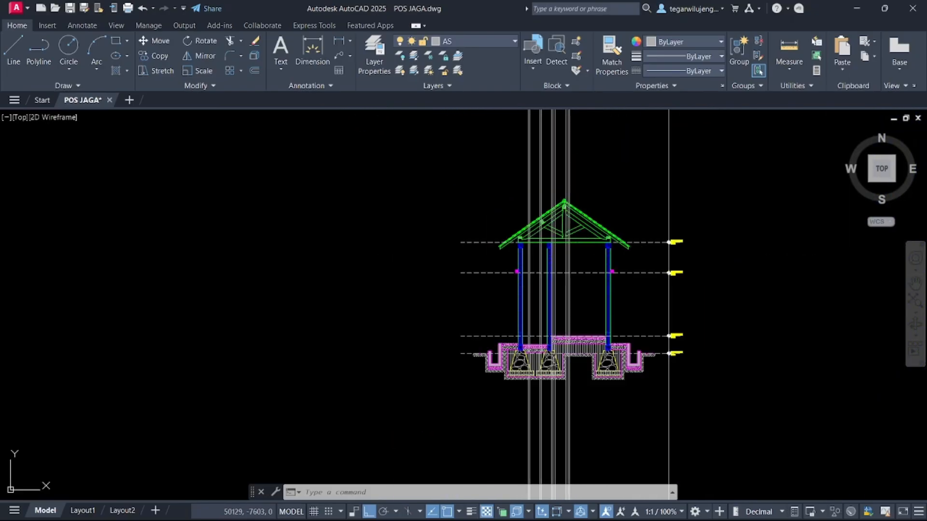
scroll(536, 282, "up", 2)
scroll(565, 285, "up", 2)
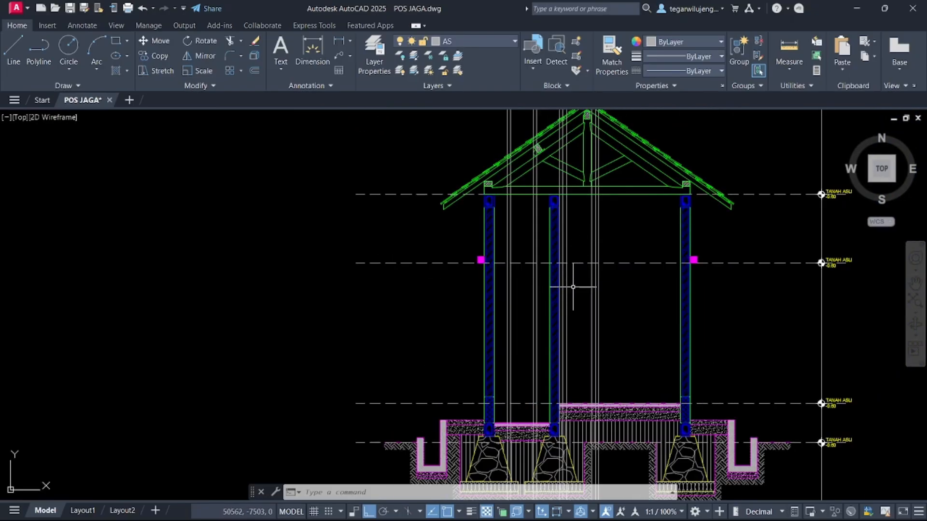
scroll(506, 268, "up", 6)
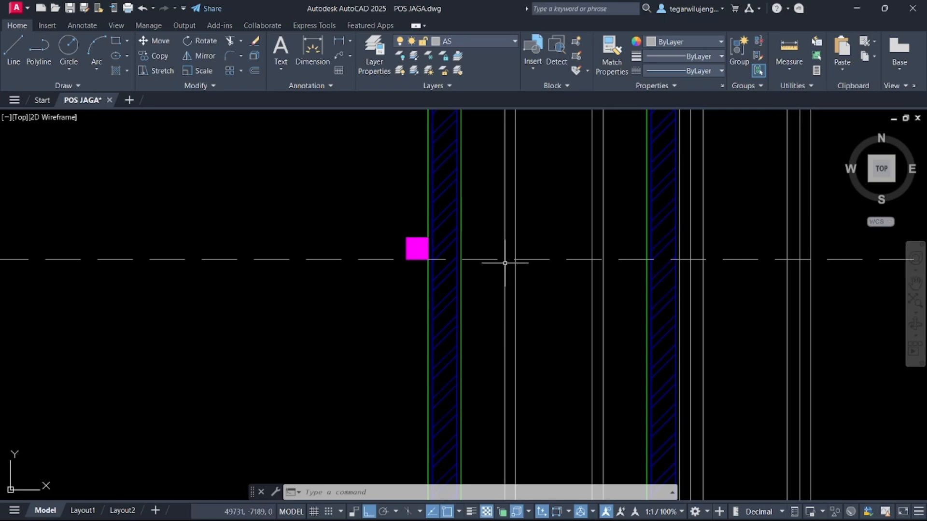
scroll(574, 266, "down", 5)
middle_click_drag(600, 263, 302, 223)
scroll(648, 209, "up", 5)
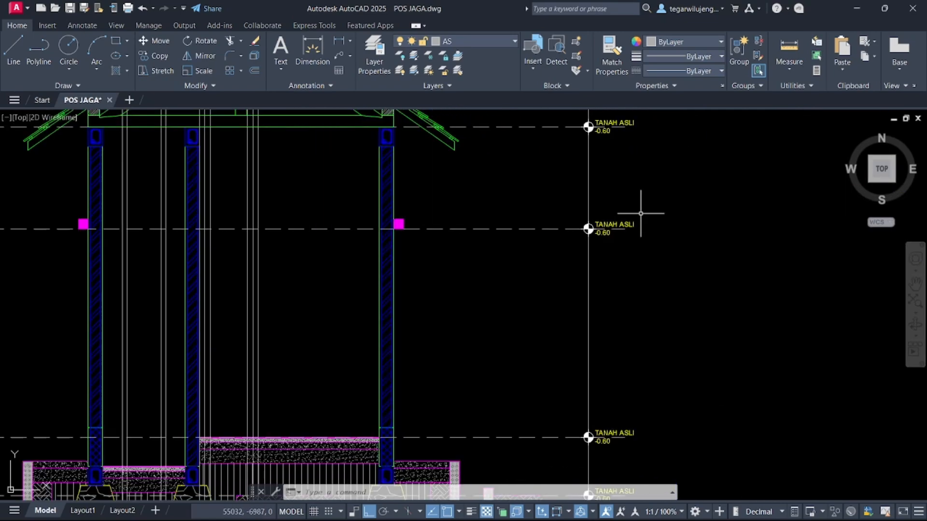
scroll(555, 242, "down", 2)
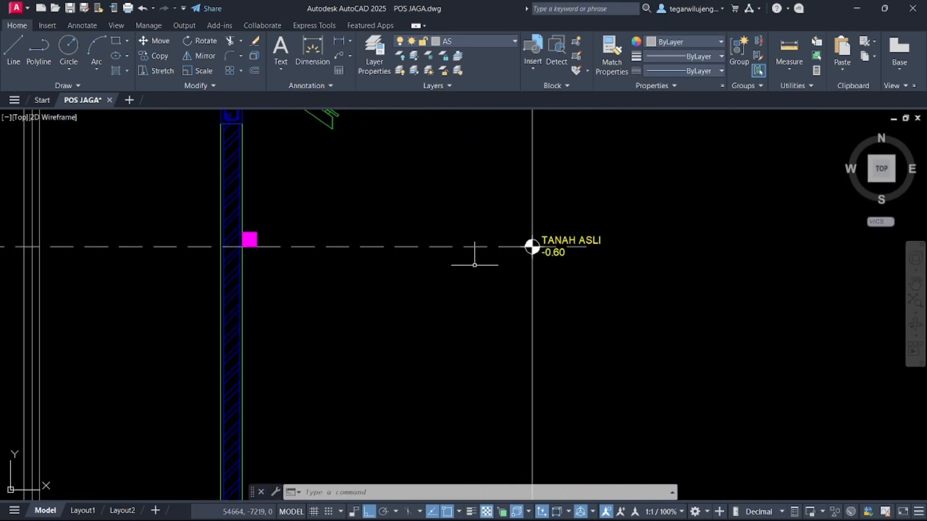
scroll(483, 278, "down", 6)
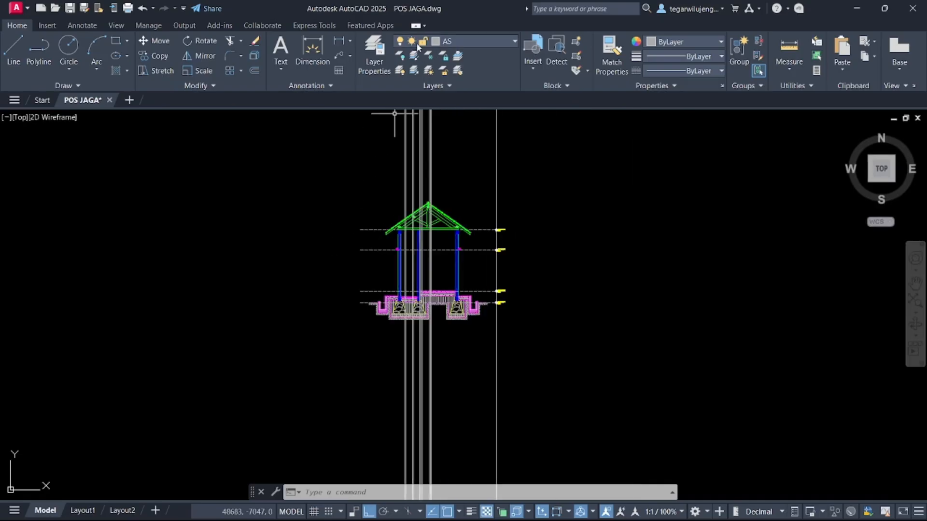
- Create a new layer named PINTU DAN JENDELAA
left_click(384, 46)
scroll(168, 236, "down", 7)
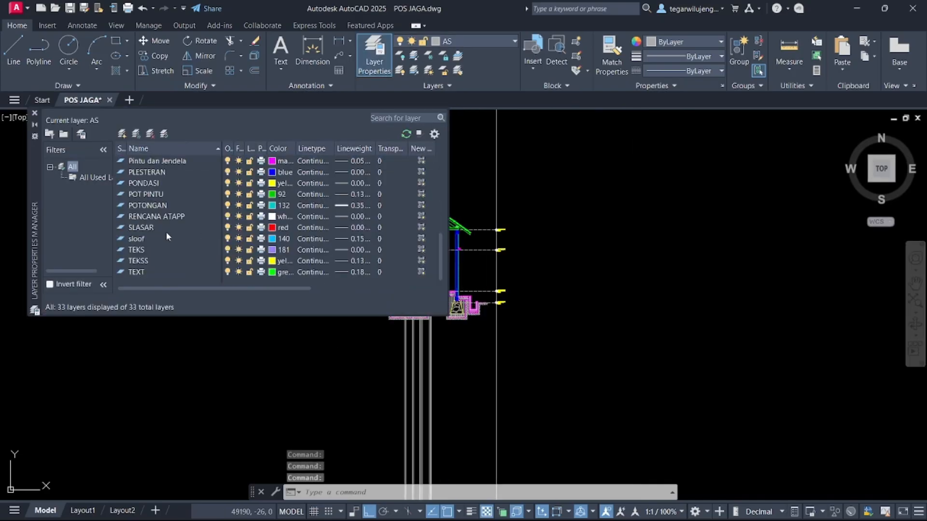
scroll(166, 232, "up", 7)
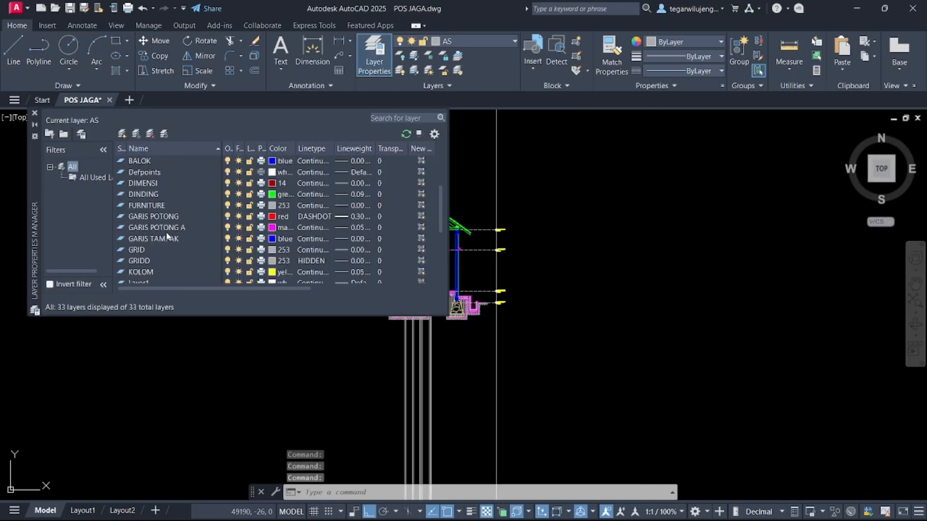
left_click(121, 135)
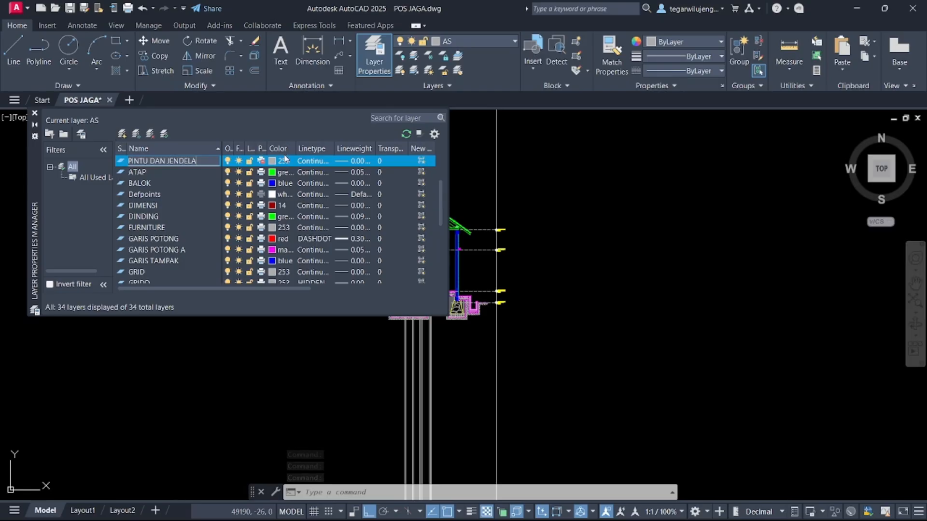
key("Return")
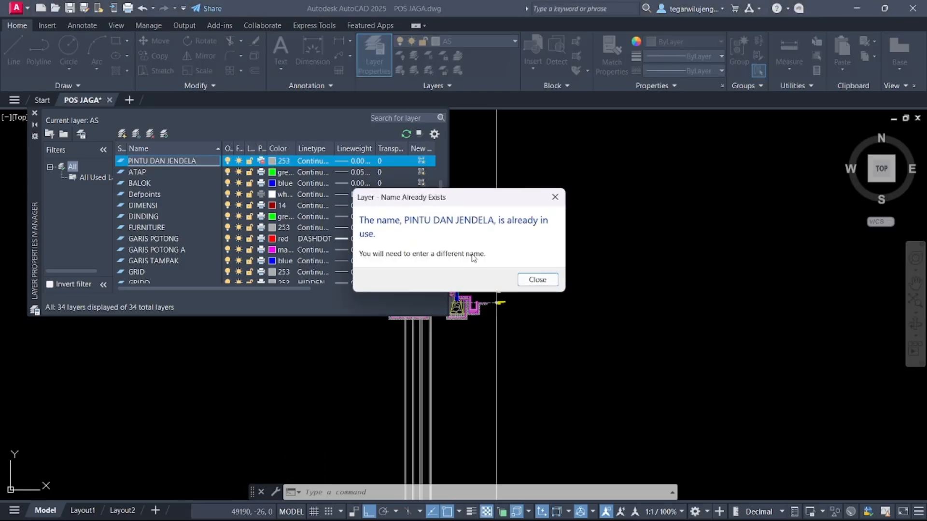
left_click(521, 276)
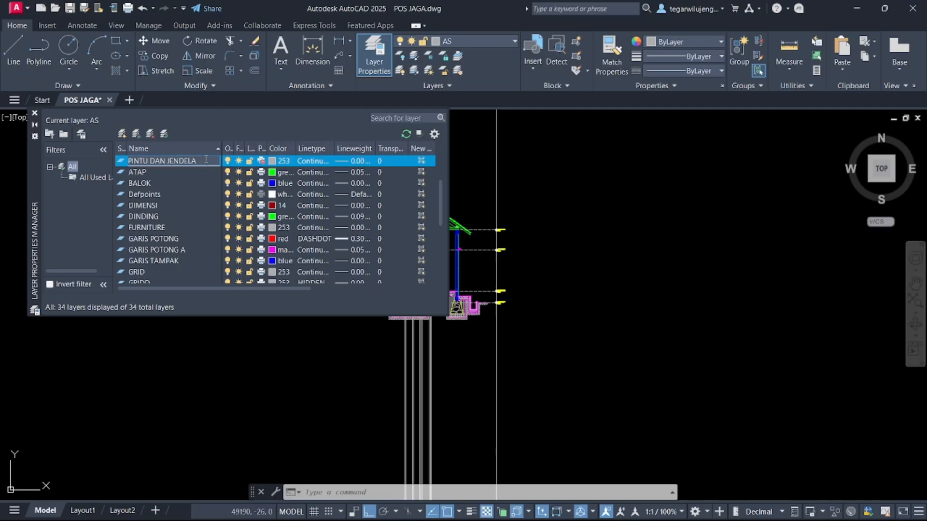
- Give the PINTU DAN JENDELAA layer the colour yellow and a 0.00 mm lineweight
left_click(283, 161)
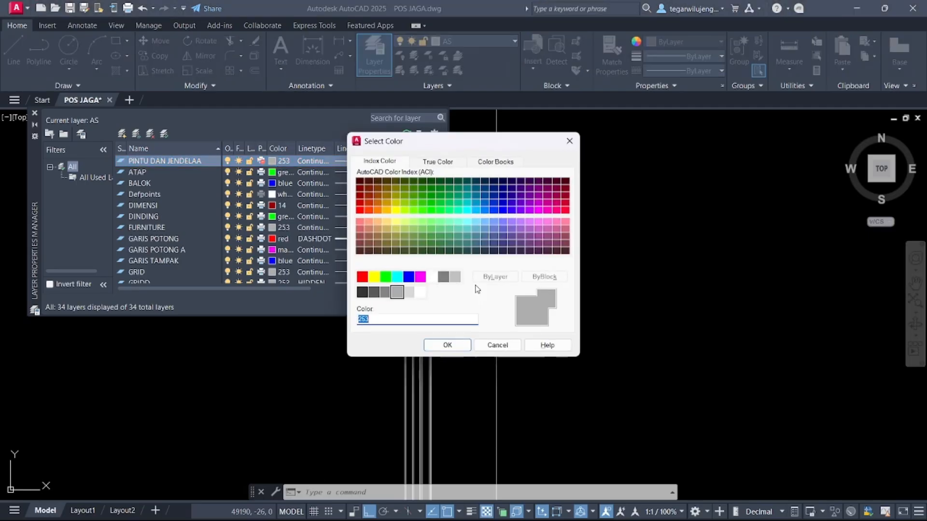
left_click(374, 277)
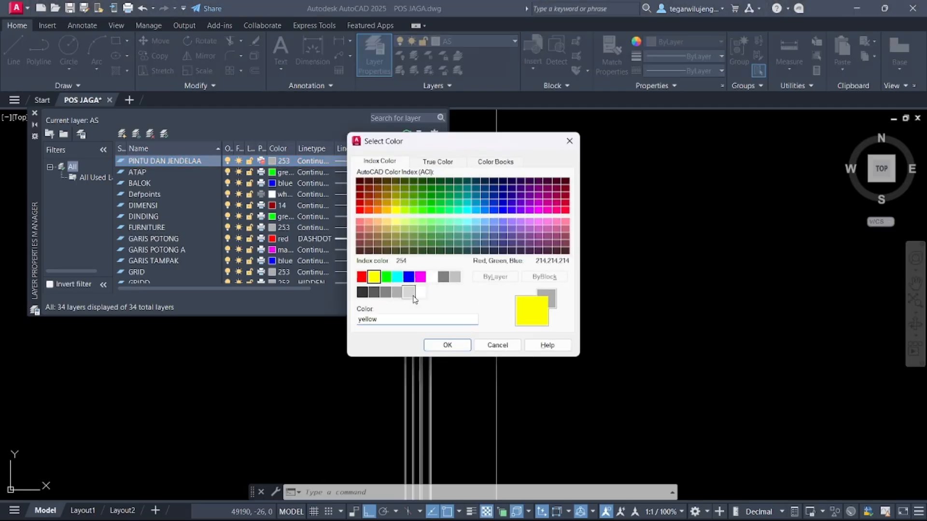
left_click(448, 344)
left_click(357, 162)
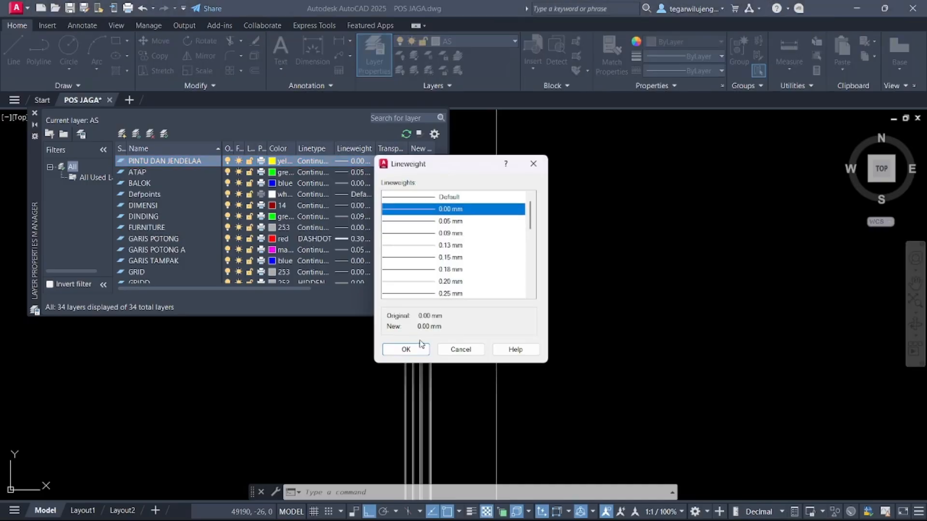
left_click(421, 348)
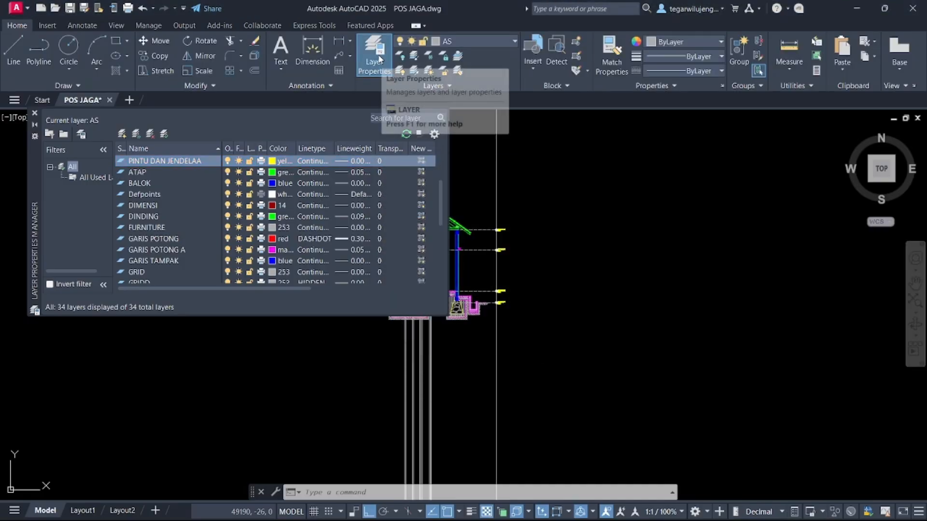
- Close the layer manager and make PINTU DAN JENDELAA the current layer
left_click(380, 59)
left_click(456, 38)
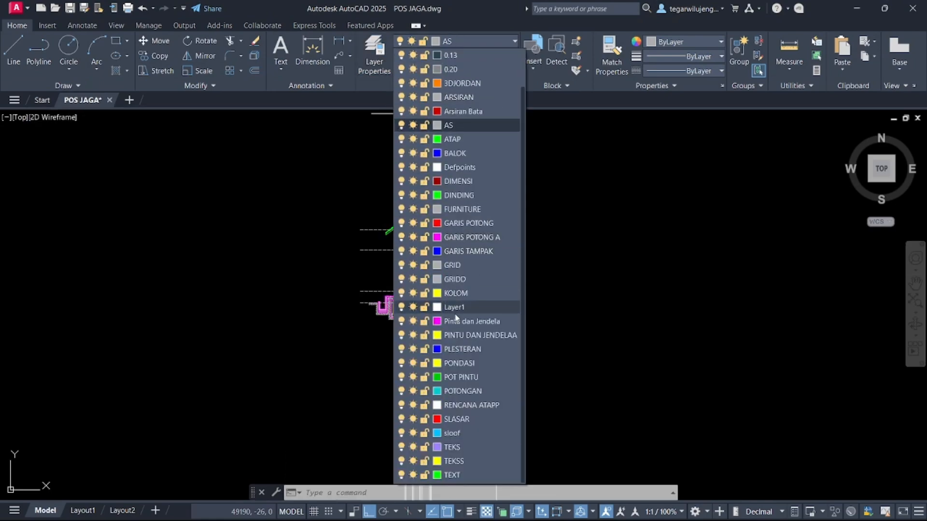
left_click(497, 335)
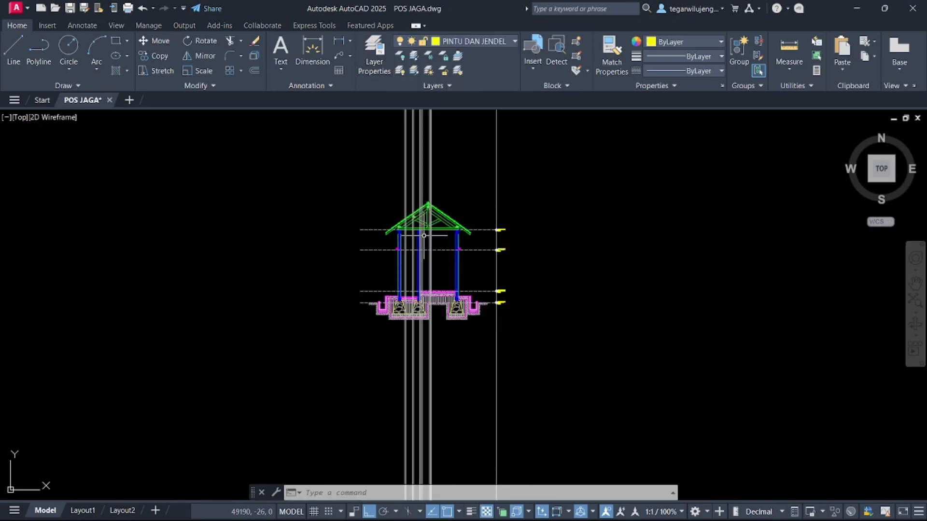
- Measure the spacing of the projected door and window lines along the dashed level line beside the magenta wall profiles
scroll(404, 256, "up", 6)
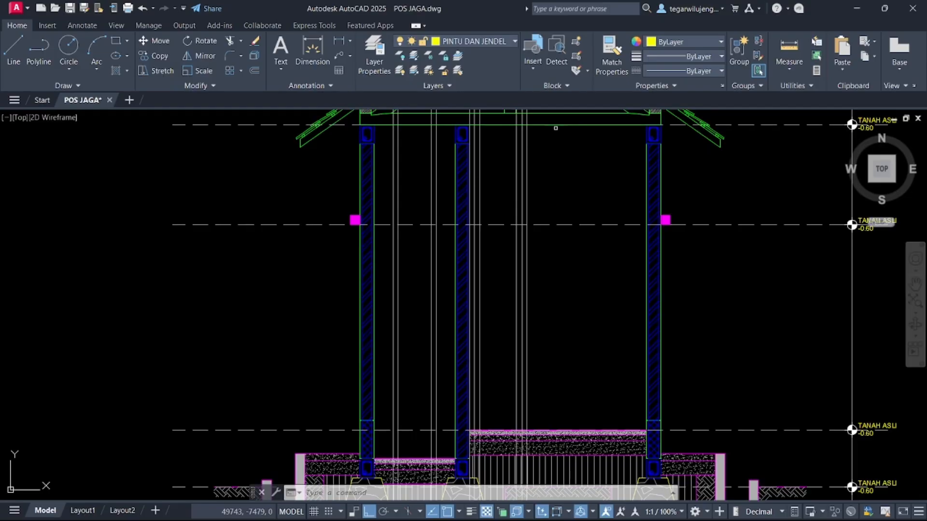
left_click(797, 47)
scroll(449, 224, "up", 4)
left_click(419, 224)
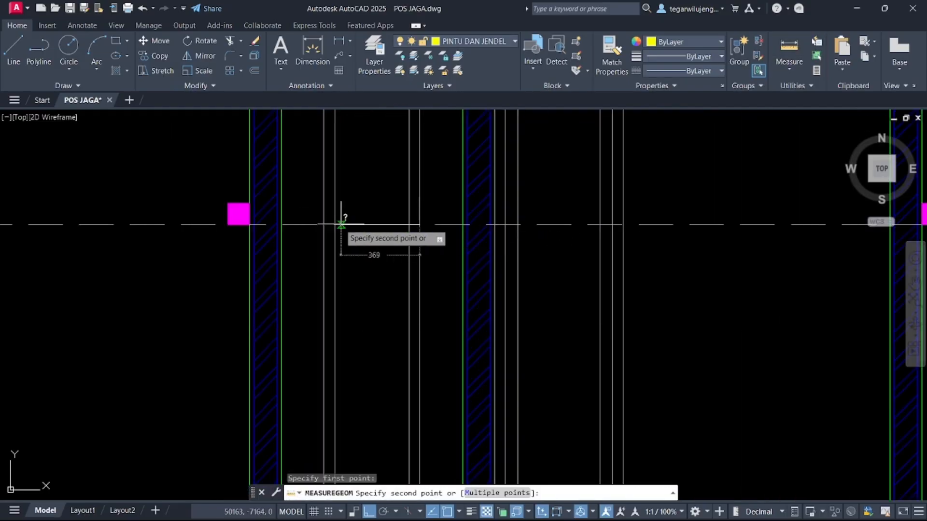
key("Escape")
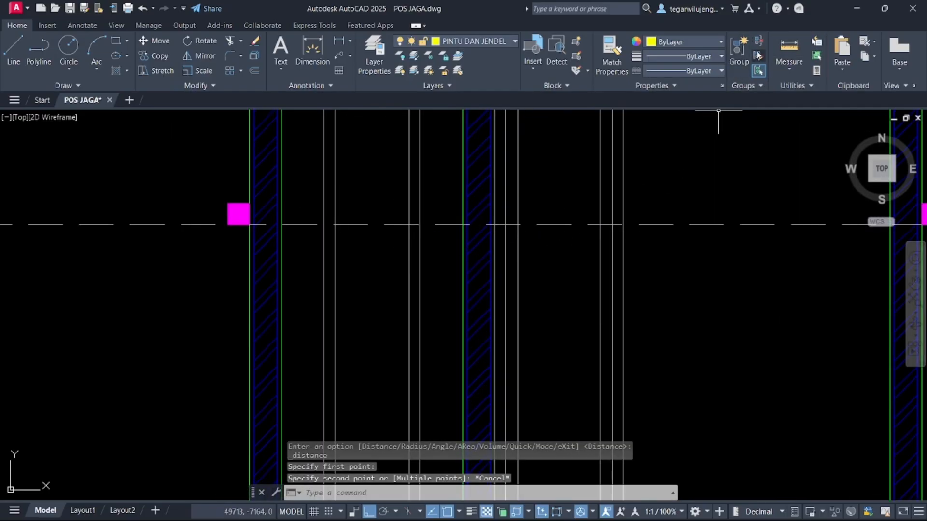
left_click(780, 47)
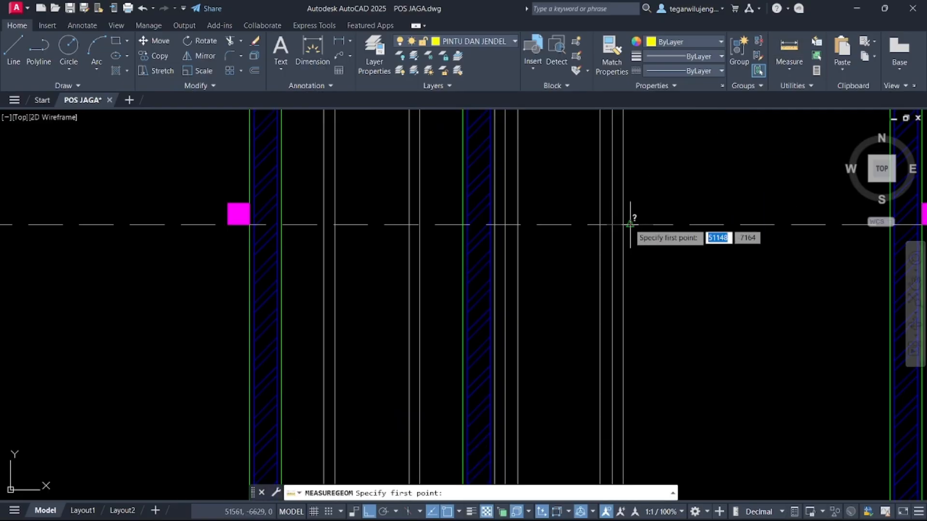
left_click(623, 225)
key("Escape")
scroll(491, 227, "down", 5)
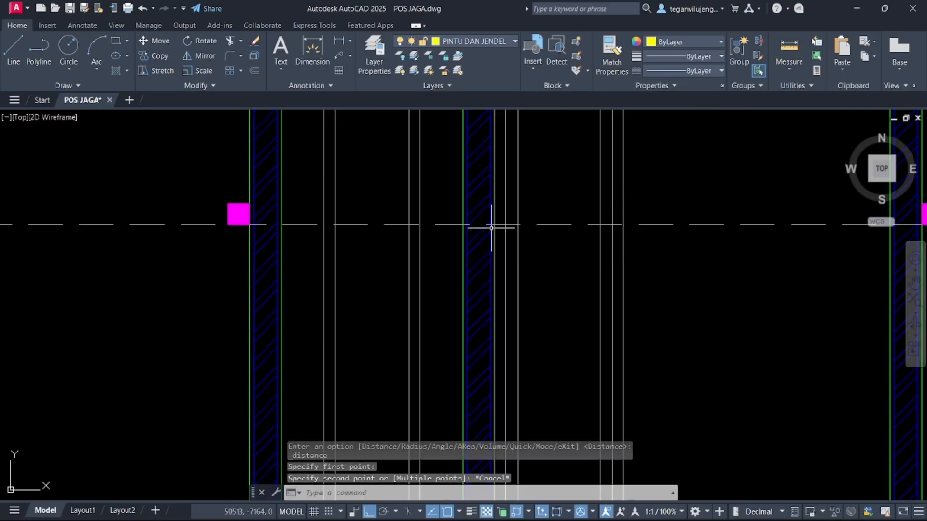
- Examine the window sizes and positions in the POTONGAN A - A reference section against the drafted section
scroll(491, 227, "down", 8)
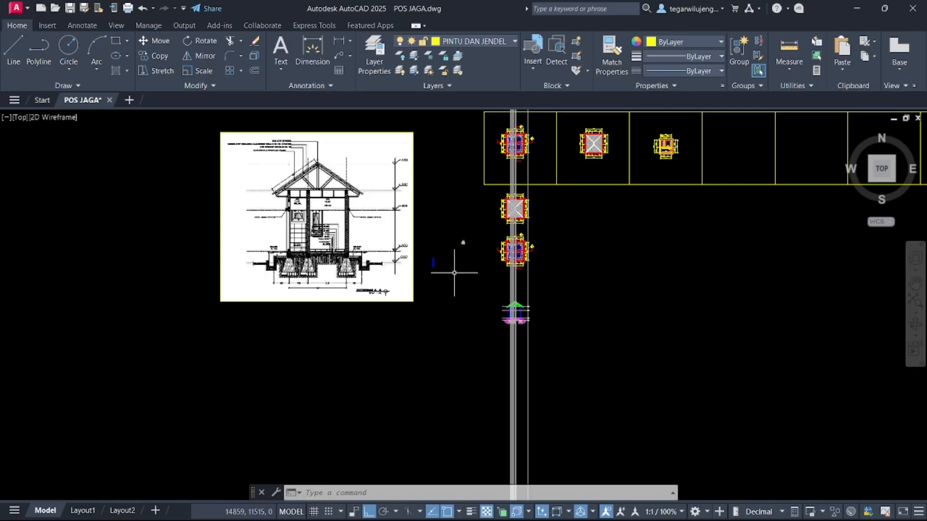
scroll(277, 211, "up", 5)
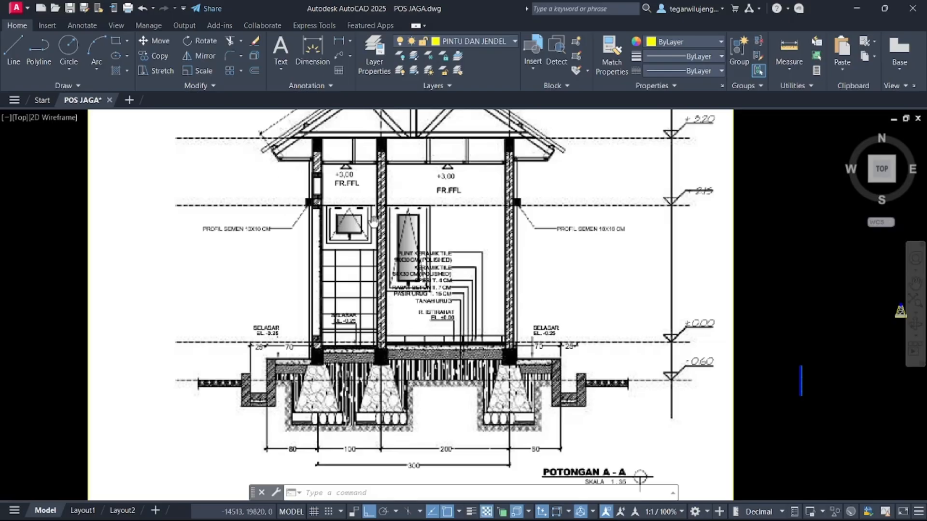
middle_click_drag(398, 227, 162, 157)
scroll(161, 157, "down", 1)
middle_click_drag(566, 335, 454, 152)
scroll(515, 206, "up", 2)
scroll(479, 171, "up", 5)
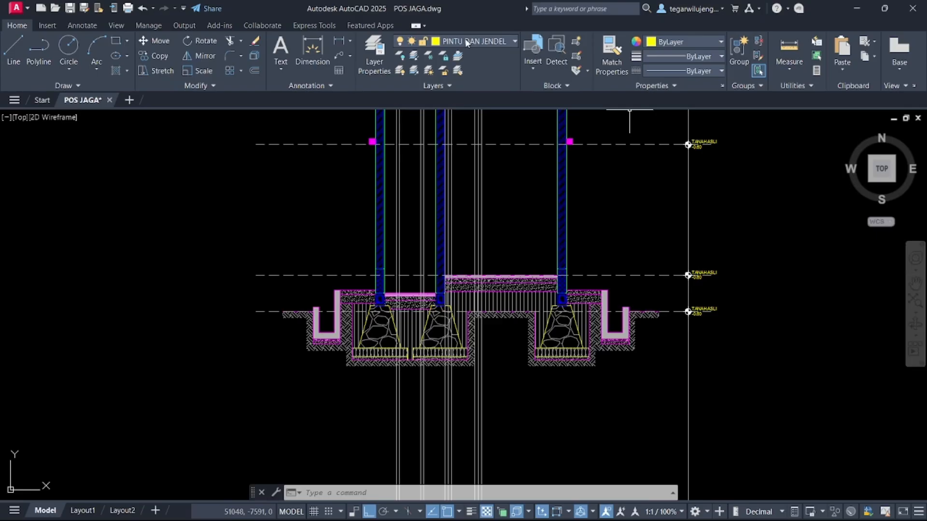
- Draw a 600 by 1200 rectangle starting where the middle wall's right face meets the dashed level line at the magenta profiles
type("rec")
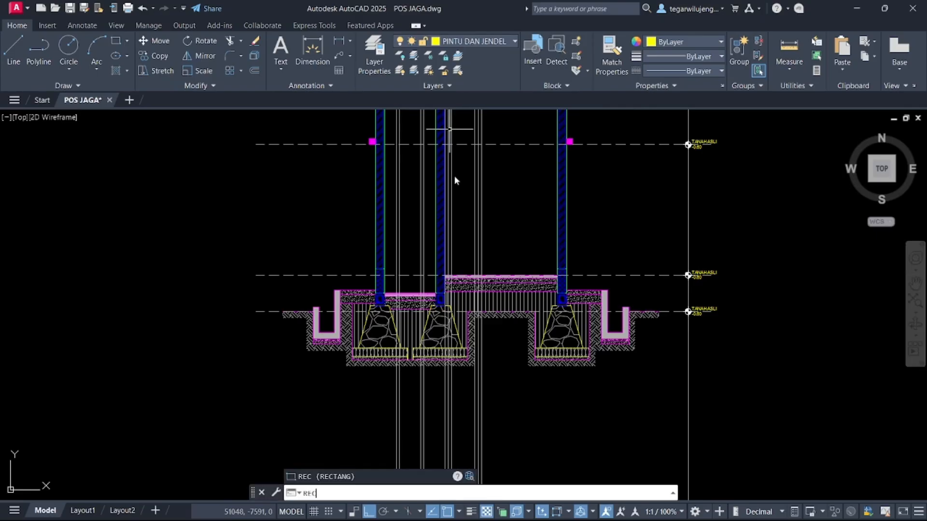
key("Return")
scroll(440, 172, "up", 6)
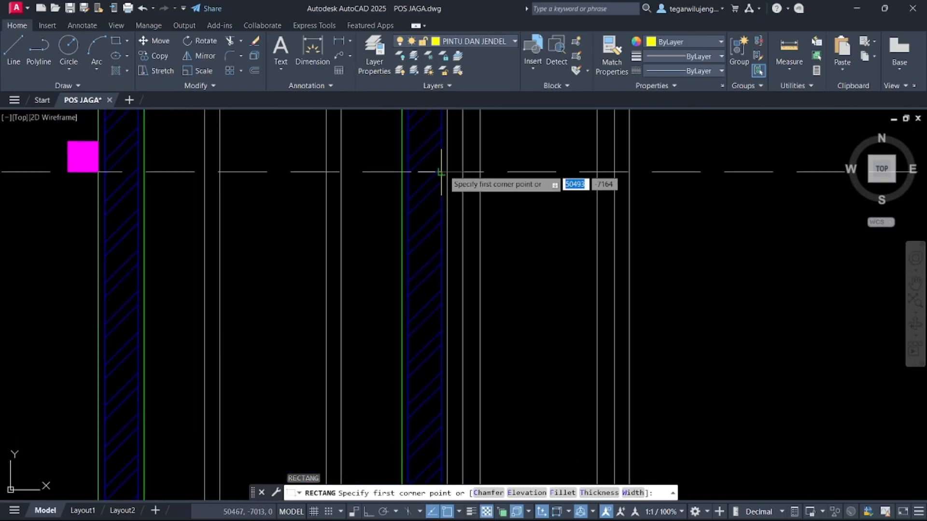
left_click(447, 333)
middle_click_drag(544, 302, 489, 148)
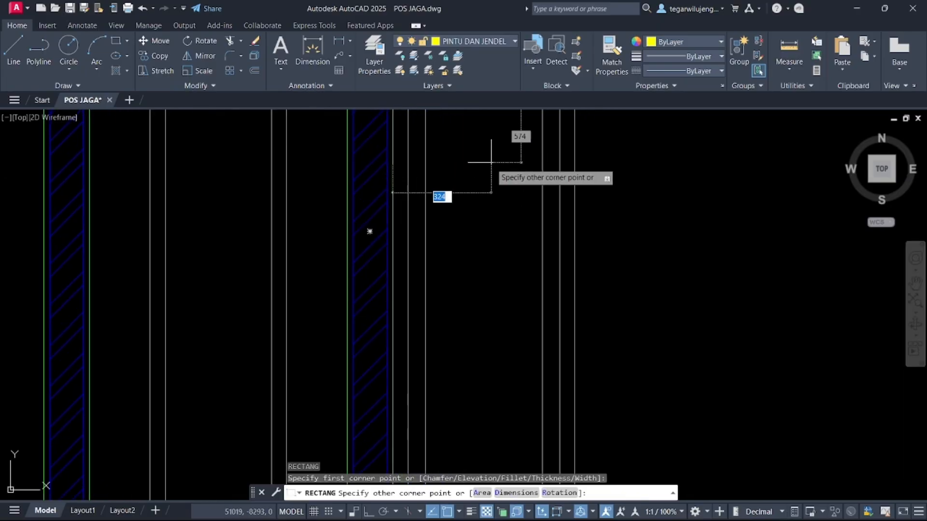
scroll(489, 148, "down", 5)
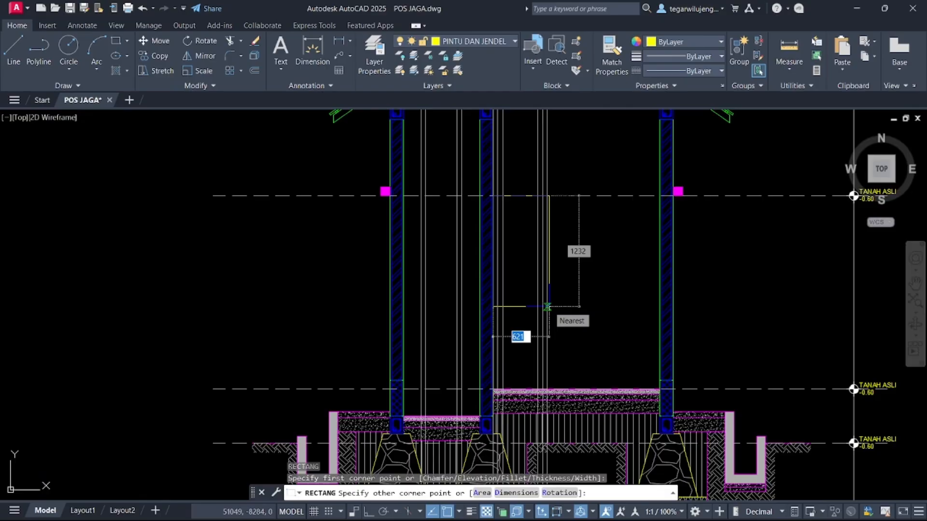
type("600")
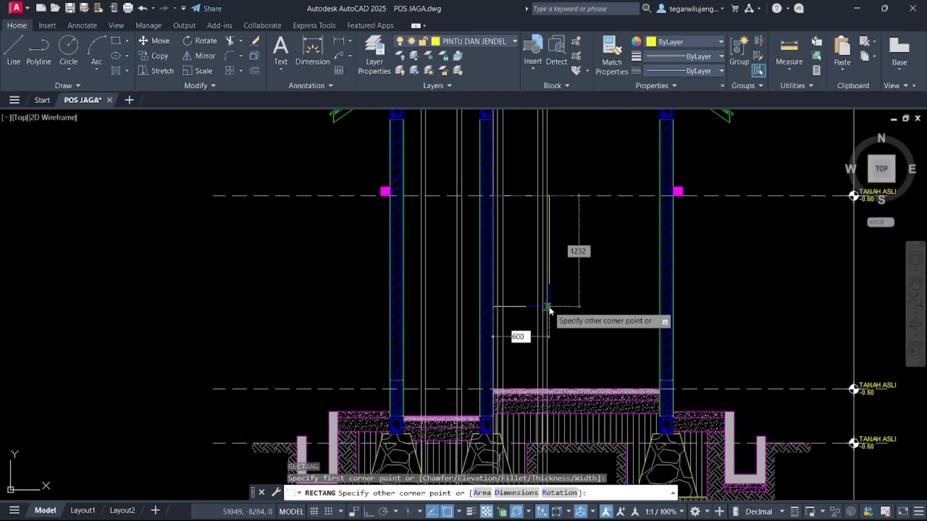
key("Tab")
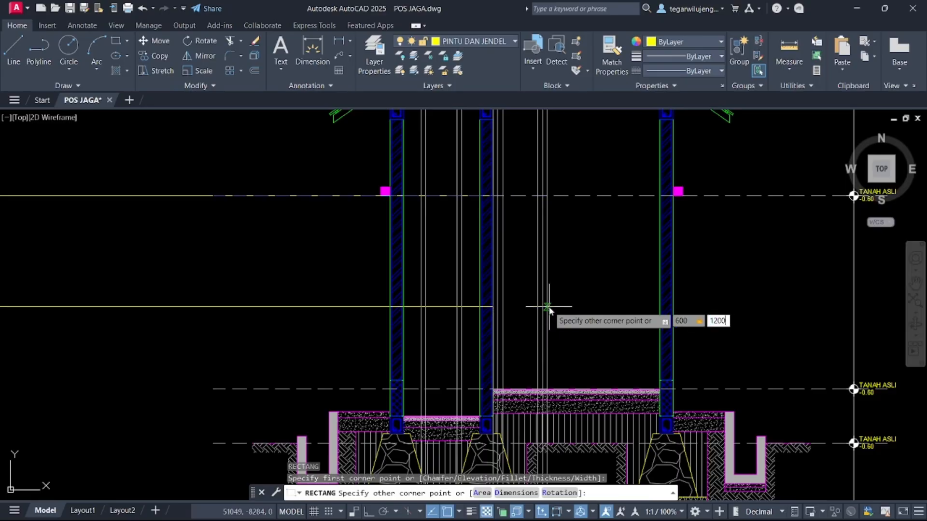
type("1200")
key("Return")
key("Escape")
- Move the window rectangle straight down so its top edge lies on the dashed level line beside the middle wall
left_click(521, 196)
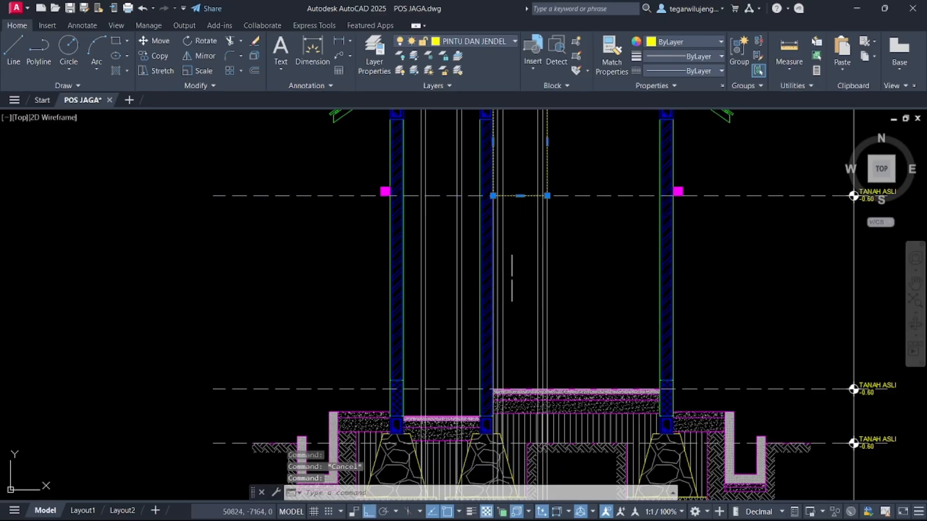
key("Return")
middle_click_drag(466, 264, 458, 422)
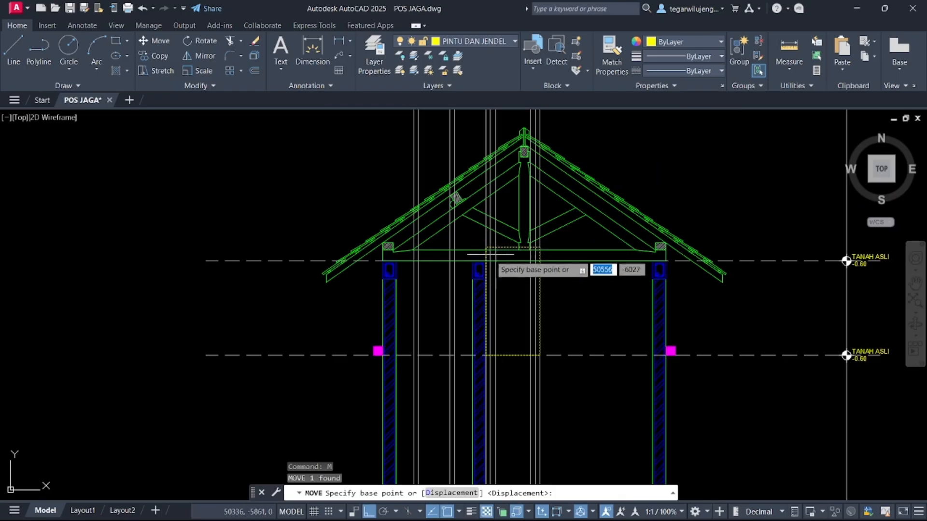
scroll(492, 259, "up", 5)
left_click(474, 225)
middle_click_drag(474, 325, 492, 217)
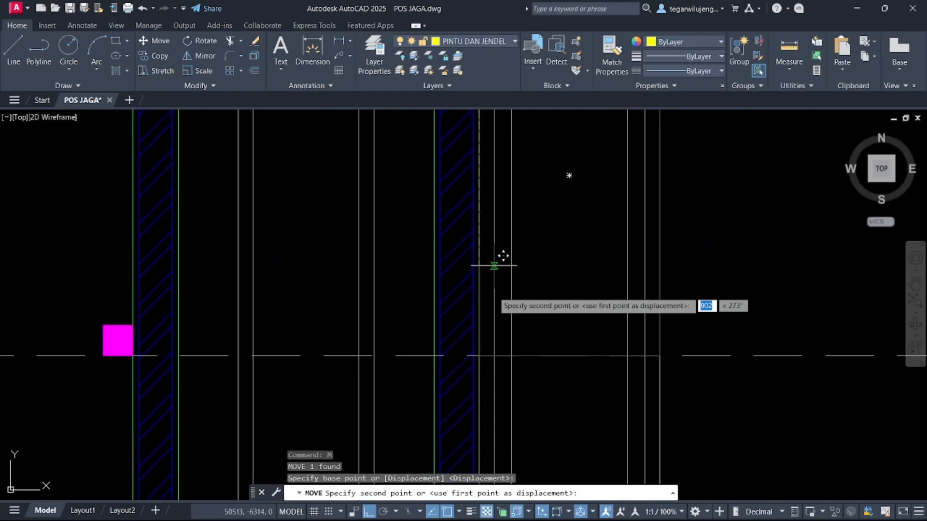
left_click(482, 357)
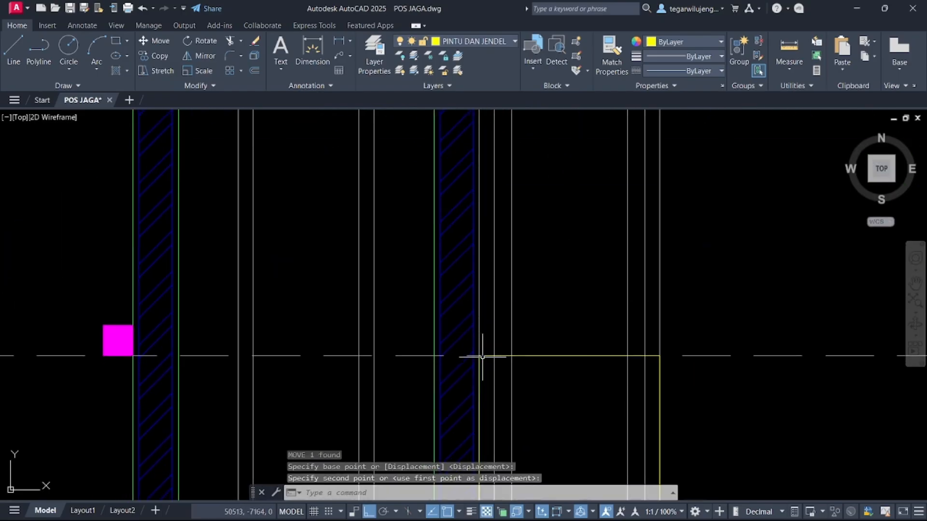
key("Escape")
- Offset the window rectangle 50 inward to form the frame's inner outline
left_click(544, 356)
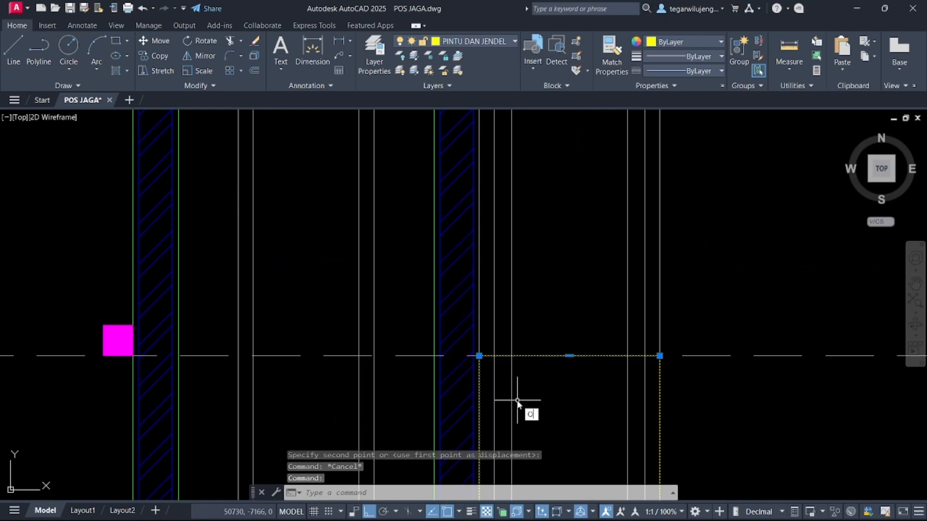
key("Return")
scroll(491, 365, "up", 4)
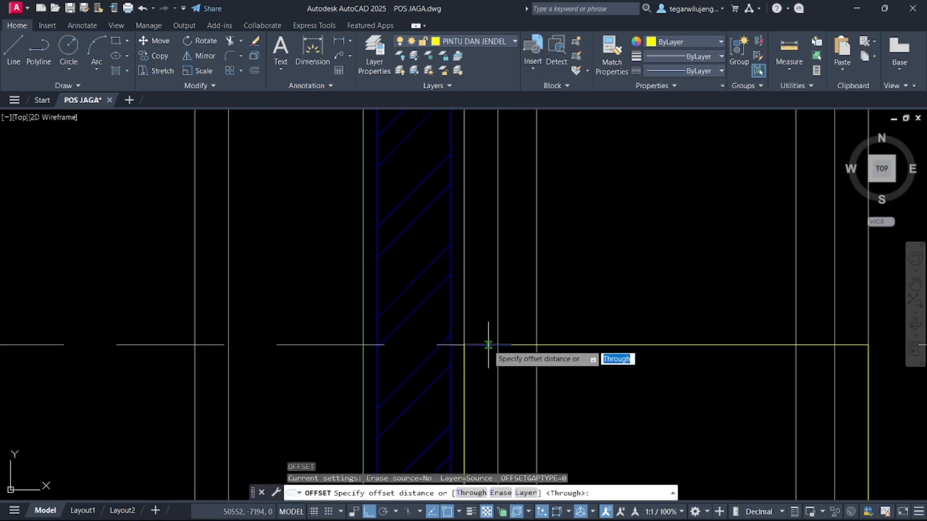
left_click(464, 366)
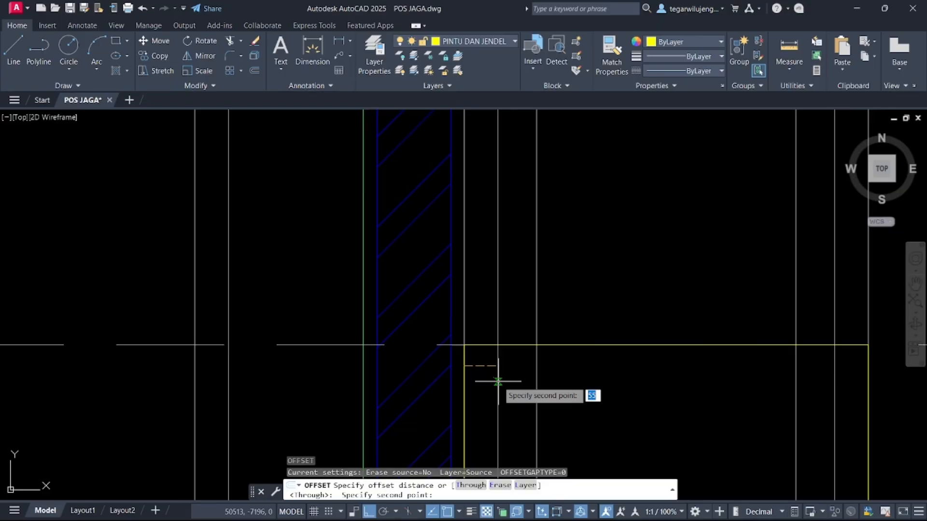
type("50")
key("Return")
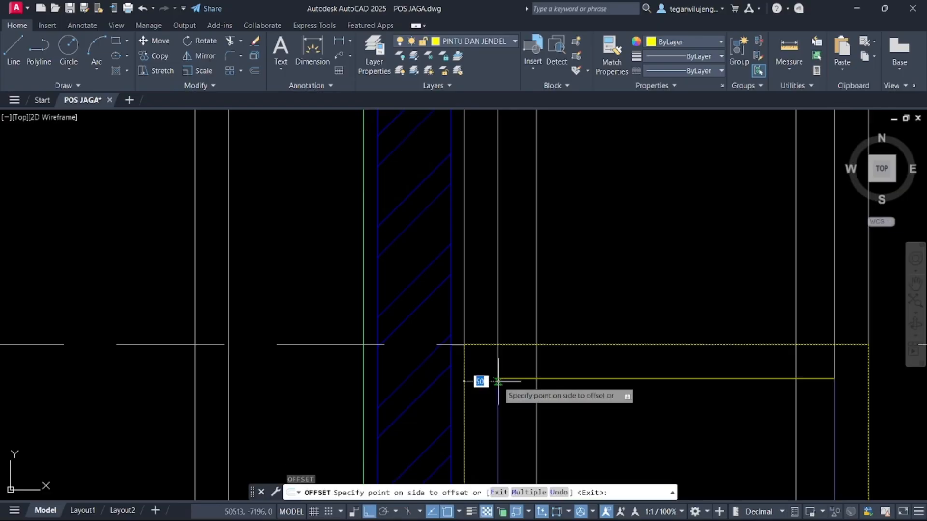
left_click(545, 408)
scroll(532, 261, "down", 4)
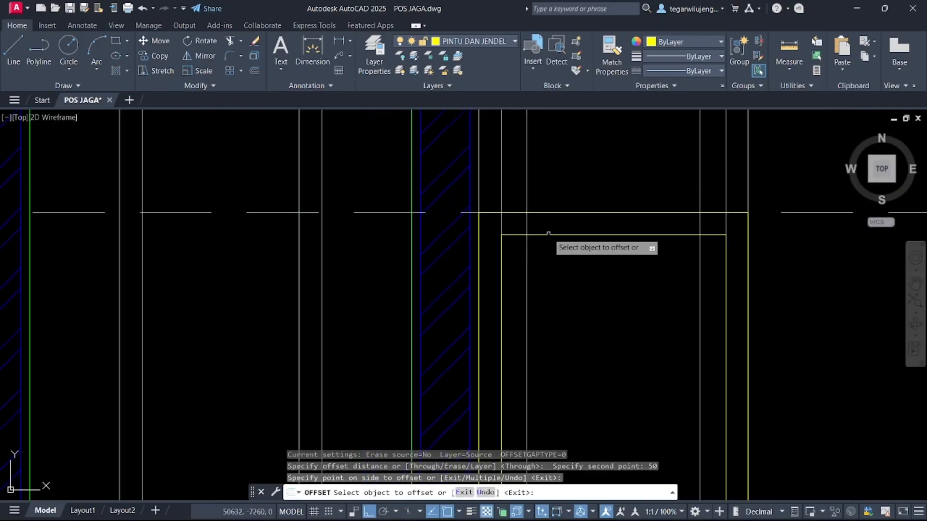
- Try a further 50 inward offset of the frame's inner outline and delete the trial rectangle
left_click(502, 255)
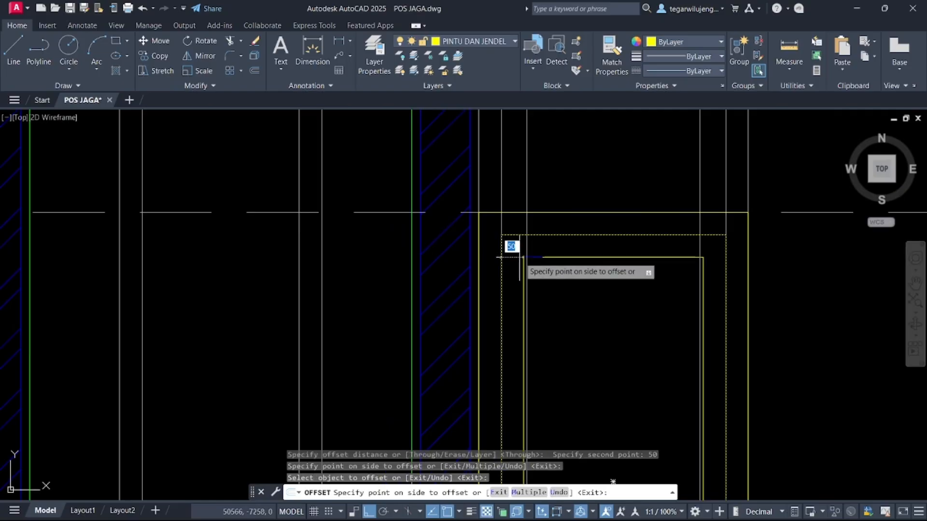
scroll(526, 259, "up", 5)
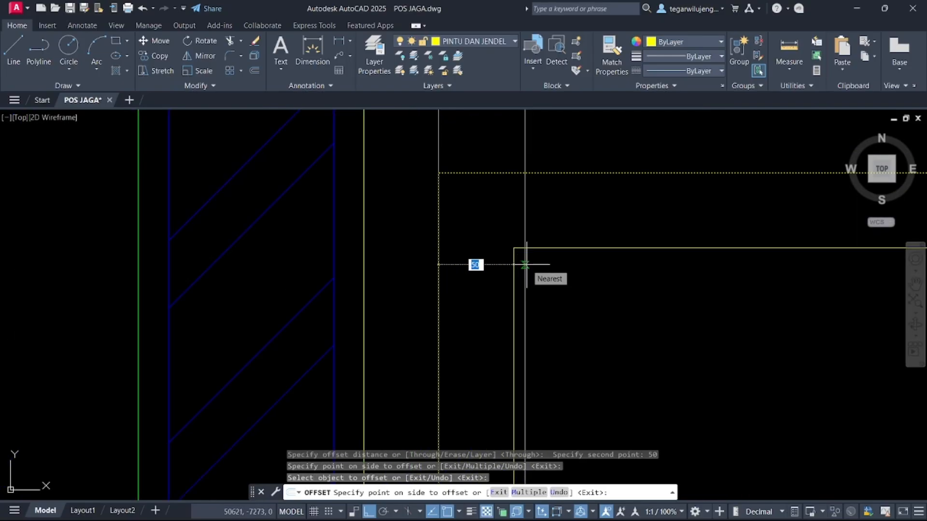
type("5")
key("Return")
scroll(528, 265, "down", 4)
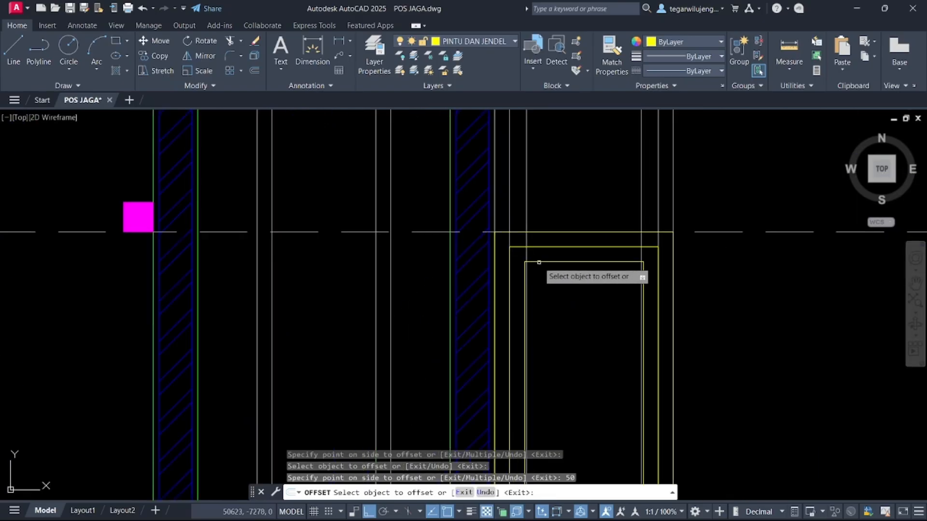
key("Escape")
left_click(539, 261)
scroll(532, 271, "up", 3)
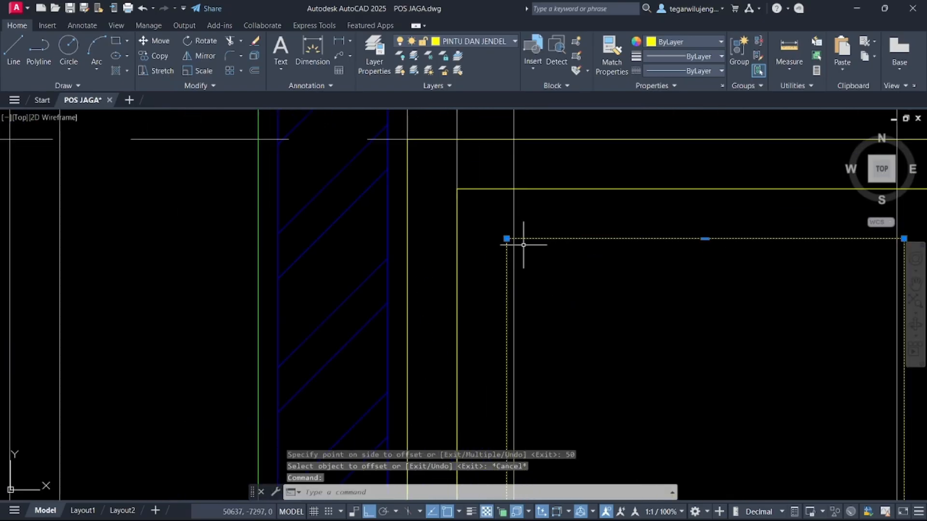
key("Escape")
- Measure from the projected sash line along the top edge of the frame's inner outline
left_click(789, 48)
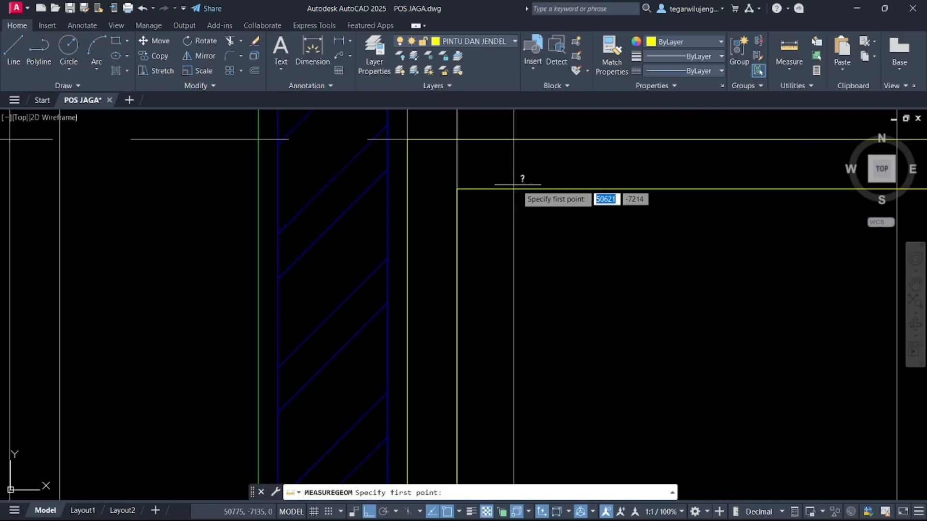
left_click(514, 188)
key("Escape")
scroll(469, 197, "down", 5)
scroll(498, 218, "up", 5)
- Offset the frame's inner outline 100 inward to form the window's sash rectangle
left_click(485, 200)
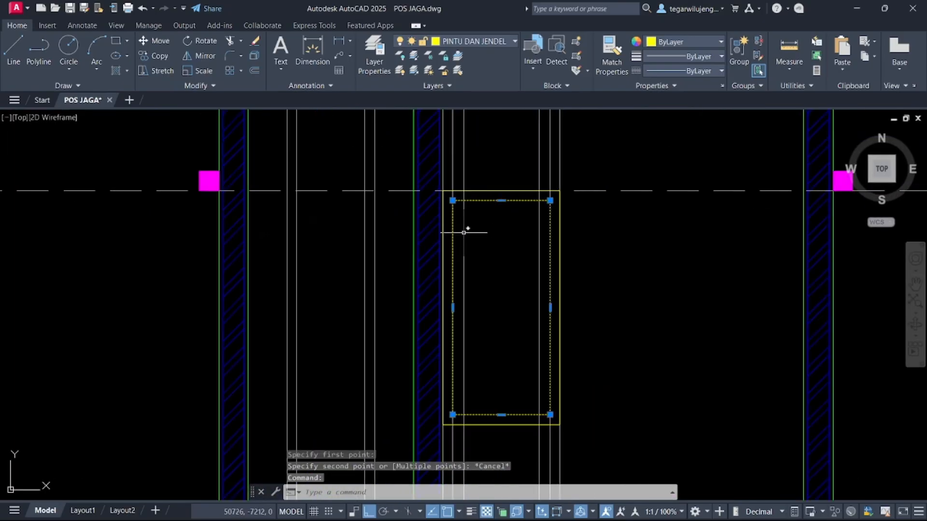
type("o")
key("Return")
left_click(454, 249)
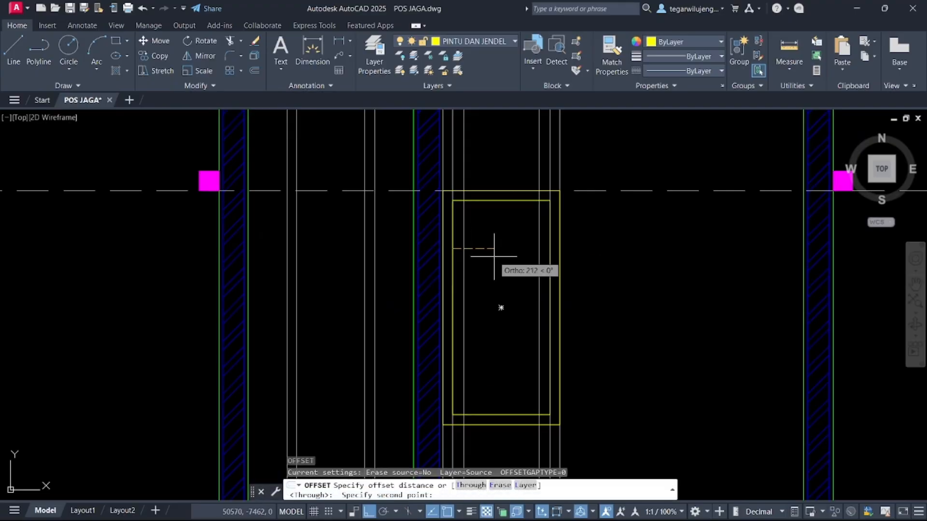
type("100")
key("Return")
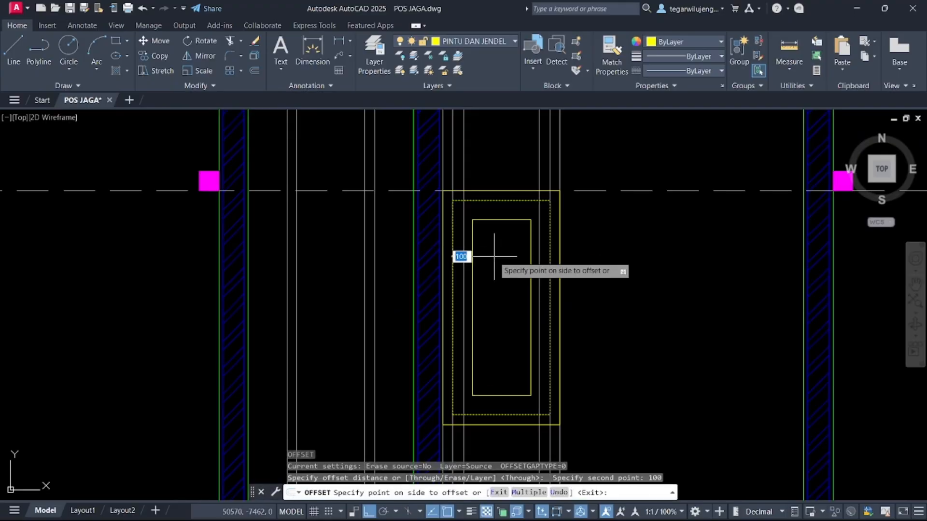
left_click(493, 256)
scroll(478, 241, "up", 3)
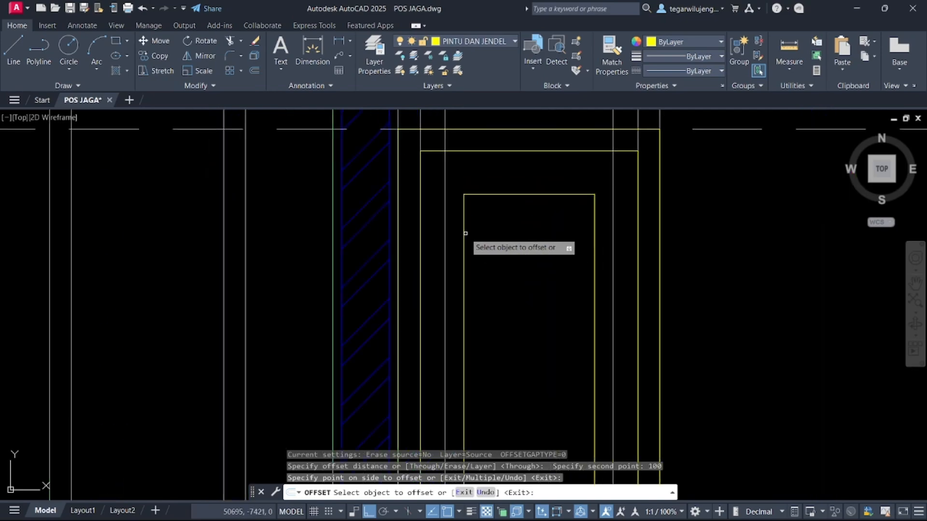
left_click(463, 233)
scroll(476, 230, "down", 6)
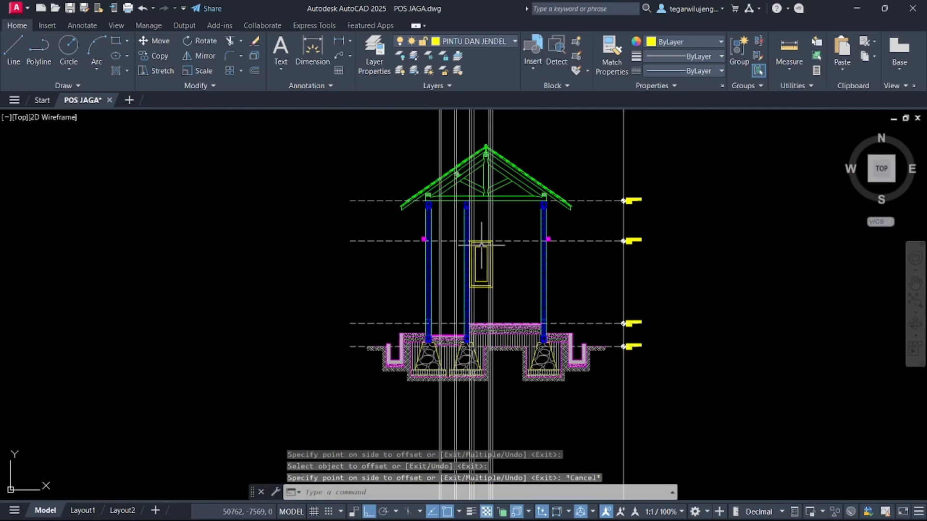
scroll(469, 253, "up", 4)
key("Escape")
- Offset the window's sash rectangle 10 inward to form the glass outline
left_click(455, 251)
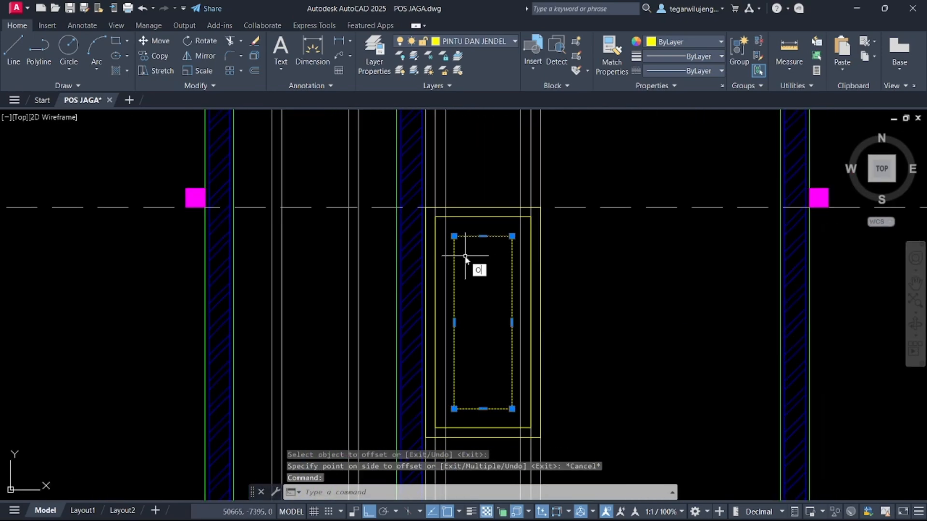
type("o")
key("Return")
scroll(435, 247, "up", 3)
left_click(423, 244)
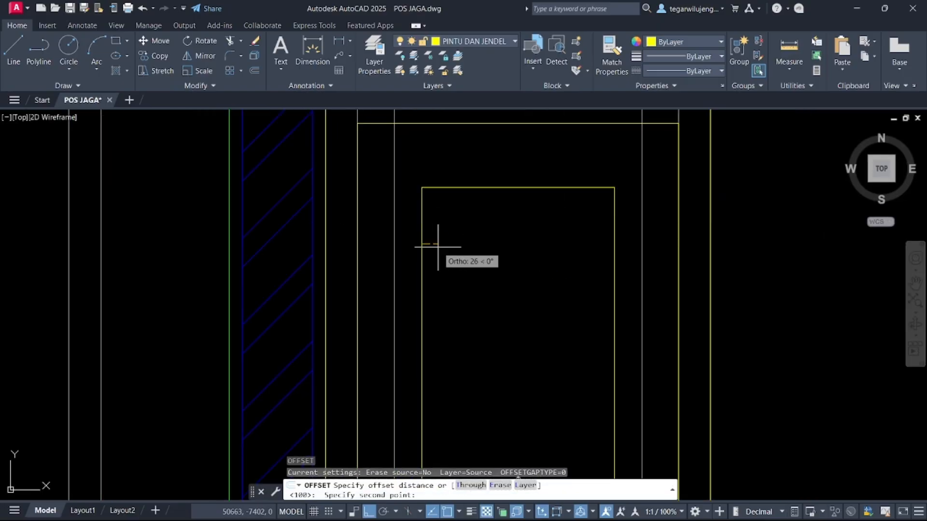
type("10")
key("Return")
left_click(439, 247)
scroll(462, 270, "down", 5)
key("Escape")
scroll(473, 307, "down", 4)
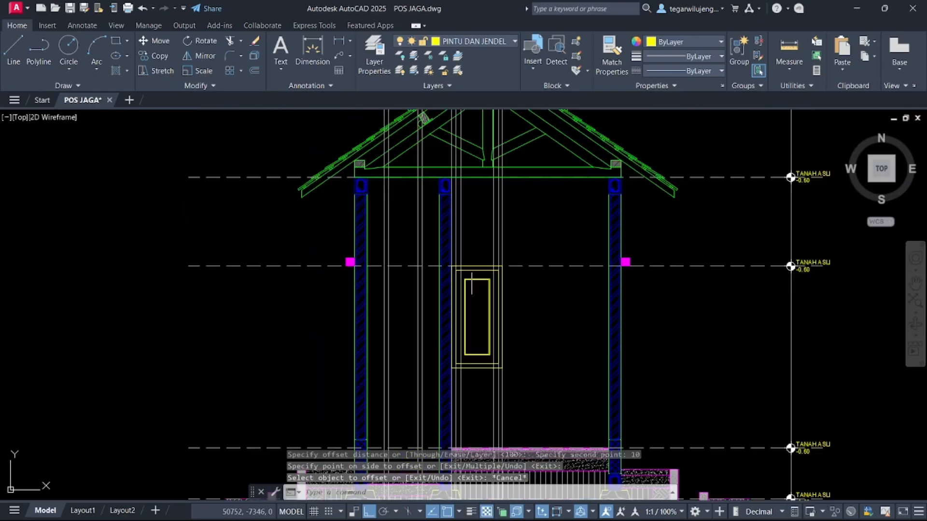
- Delete the six vertical projection lines running through the window and the roof truss above it
left_click(509, 221)
left_click(476, 202)
scroll(459, 160, "up", 3)
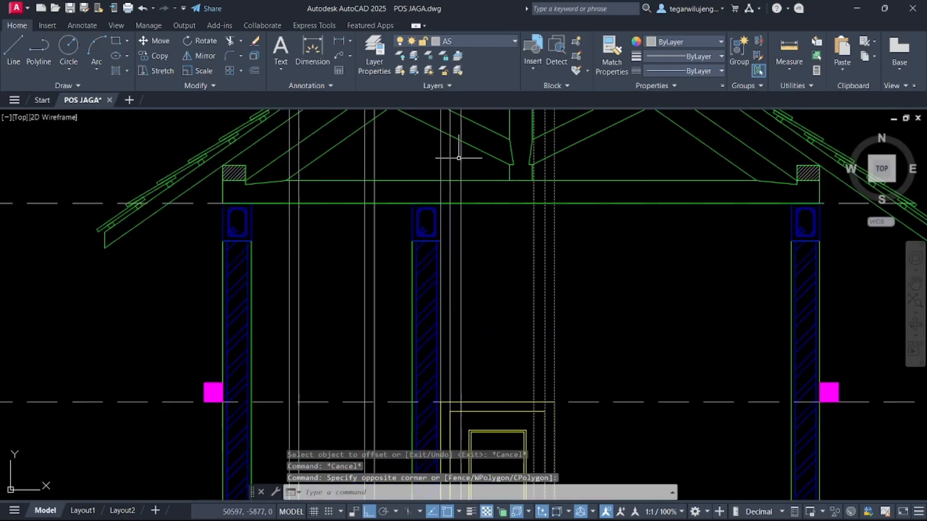
left_click(474, 165)
left_click(413, 159)
key("Delete")
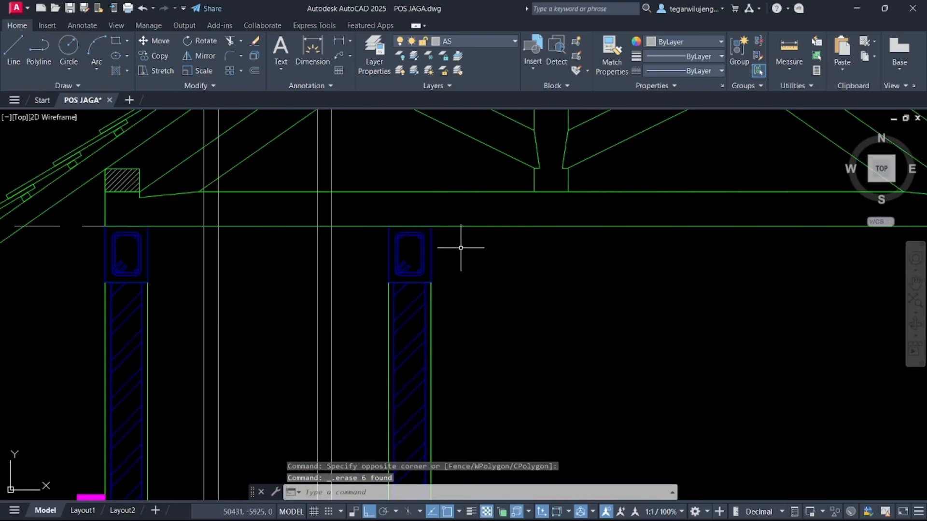
- Make ARSIRAN the current layer for hatching the window glass
scroll(455, 245, "down", 3)
scroll(483, 275, "up", 5)
scroll(505, 298, "down", 3)
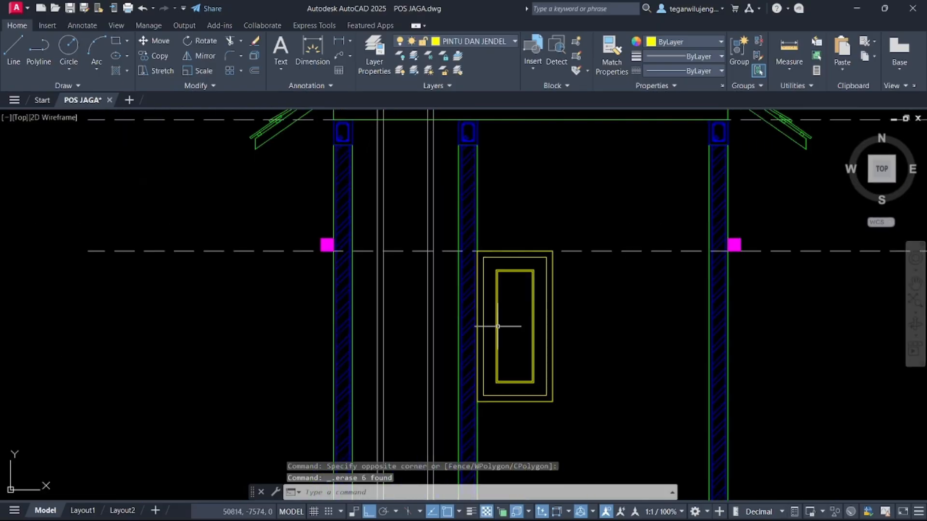
left_click(115, 71)
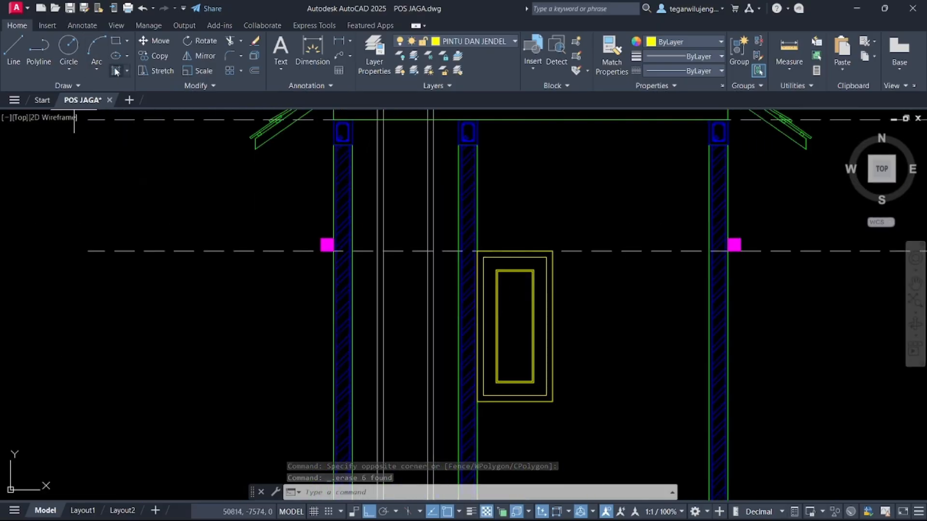
left_click(276, 72)
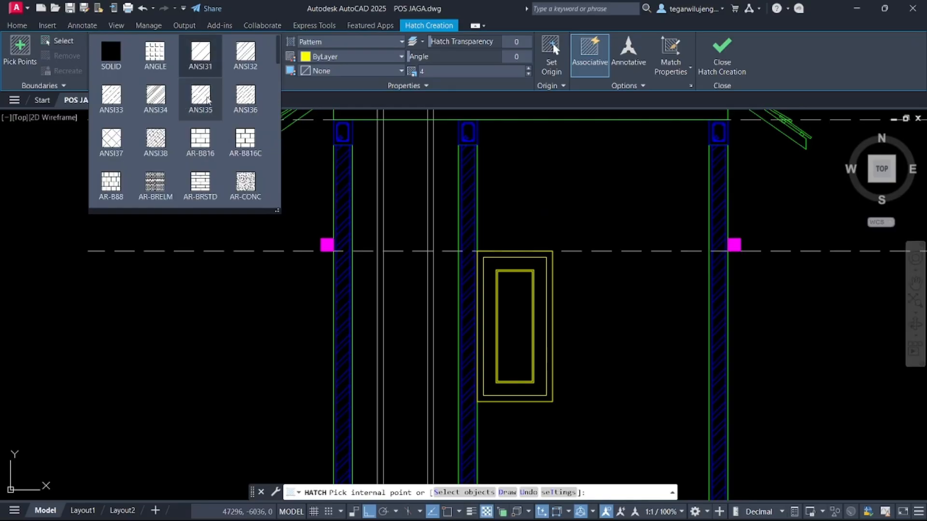
left_click(52, 38)
left_click(25, 25)
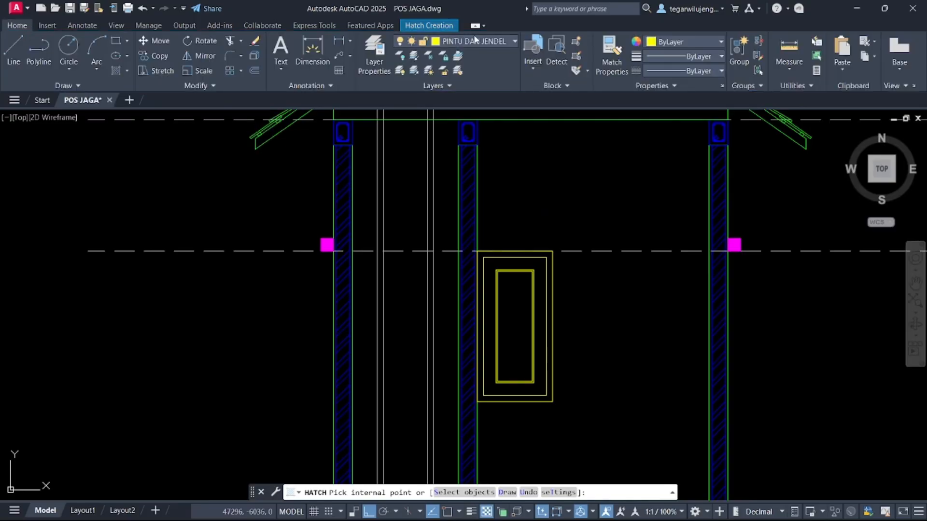
left_click(473, 43)
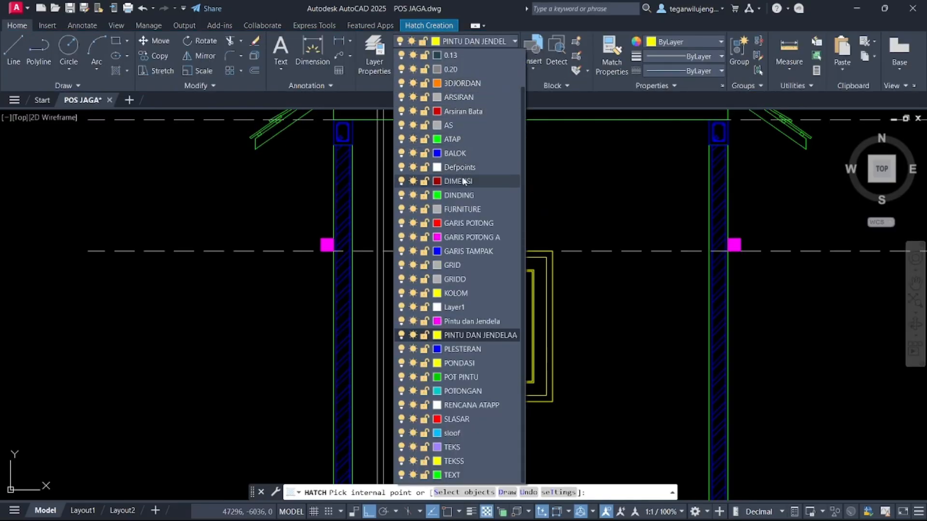
left_click(449, 98)
- Browse the hatch patterns for one that suits the window glass
left_click(115, 72)
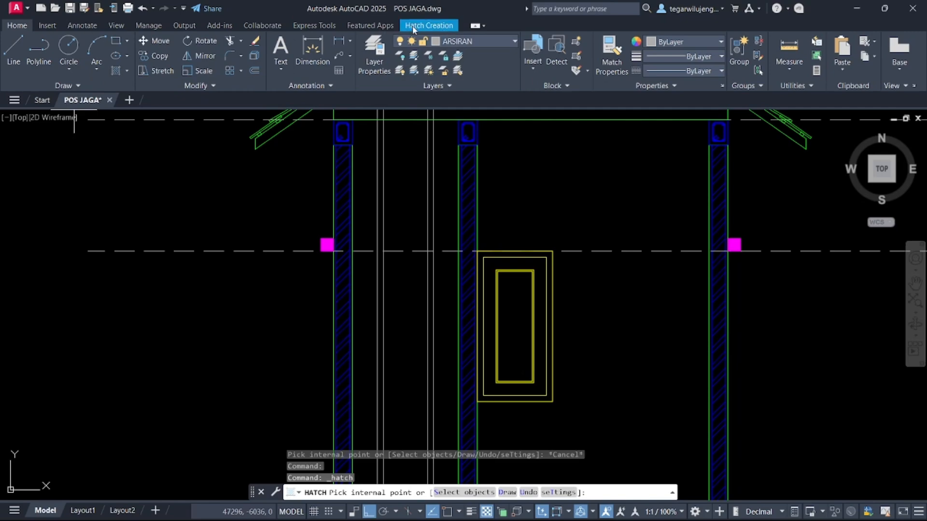
left_click(277, 73)
scroll(213, 94, "down", 1)
scroll(209, 102, "down", 4)
scroll(210, 102, "up", 3)
scroll(210, 102, "down", 1)
scroll(210, 102, "up", 1)
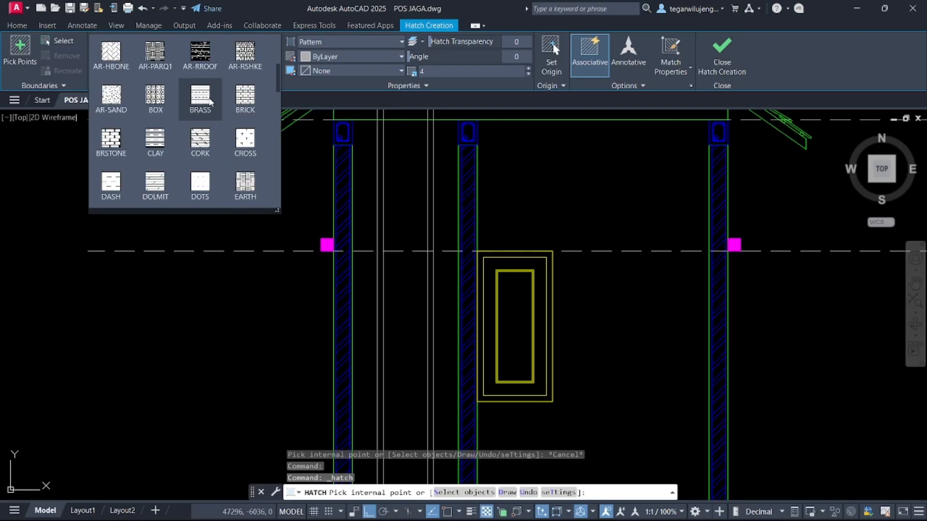
scroll(207, 75, "up", 4)
scroll(219, 91, "down", 8)
scroll(219, 100, "up", 5)
scroll(219, 101, "down", 7)
scroll(218, 104, "up", 3)
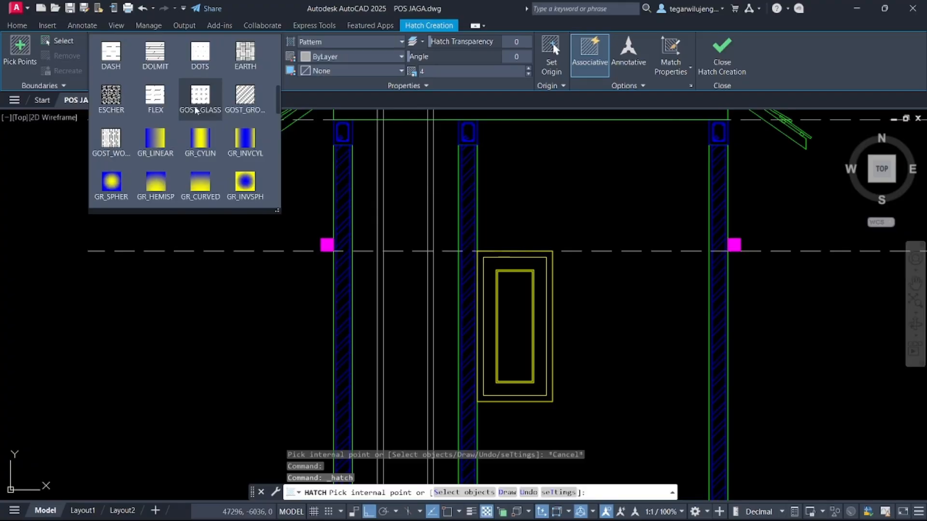
scroll(163, 106, "up", 3)
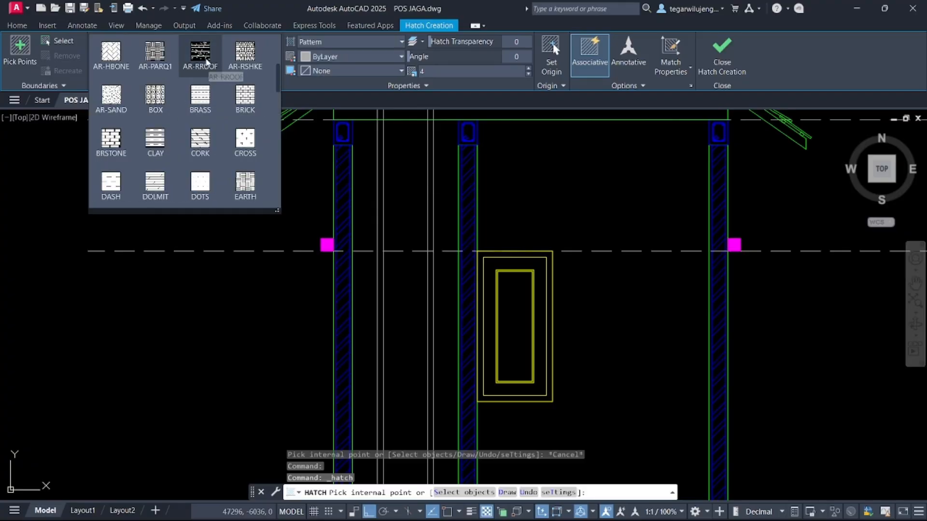
scroll(206, 68, "up", 5)
scroll(209, 94, "down", 14)
scroll(210, 100, "down", 3)
scroll(215, 102, "up", 16)
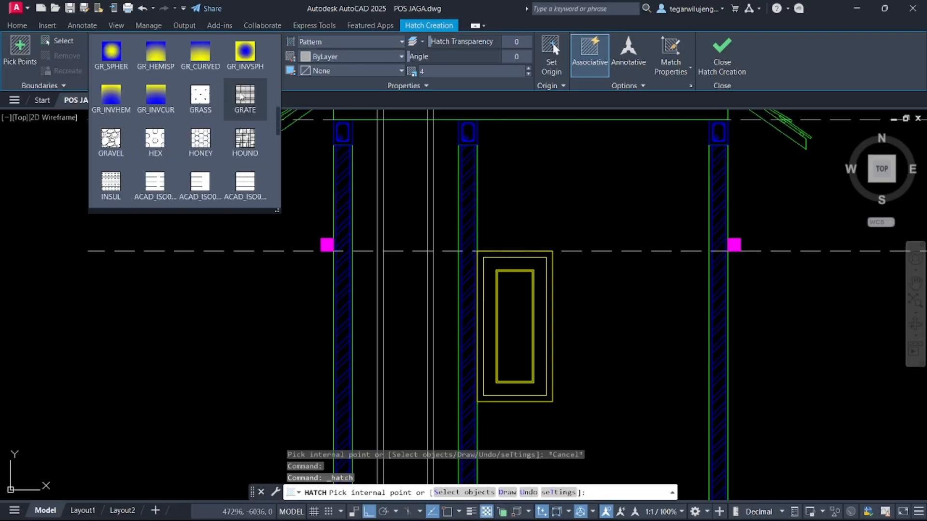
scroll(221, 105, "up", 1)
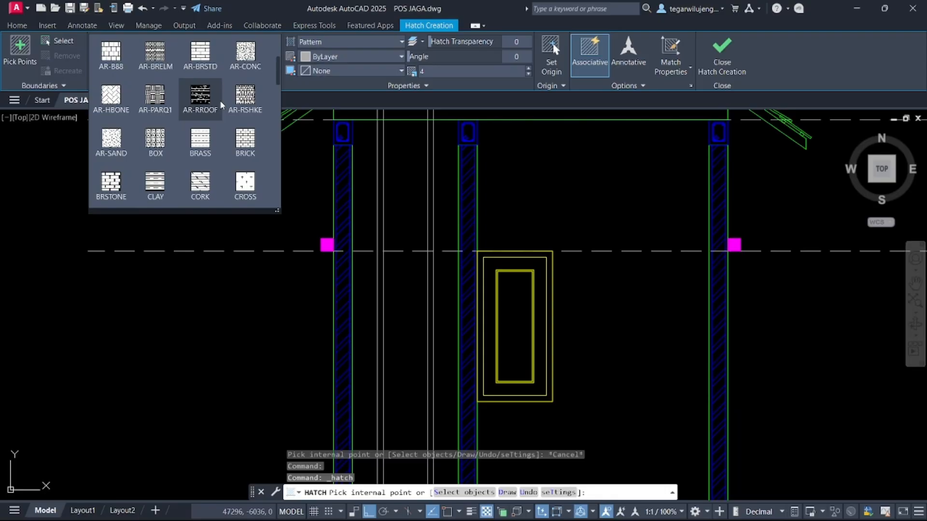
scroll(221, 105, "up", 2)
scroll(221, 105, "up", 1)
scroll(221, 105, "down", 4)
scroll(221, 104, "down", 2)
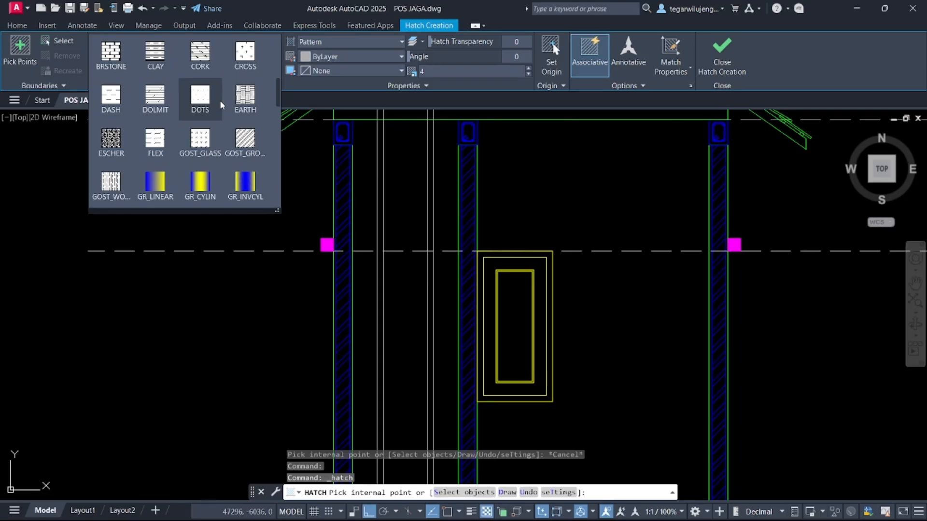
scroll(220, 105, "down", 1)
scroll(221, 105, "down", 2)
scroll(220, 109, "down", 9)
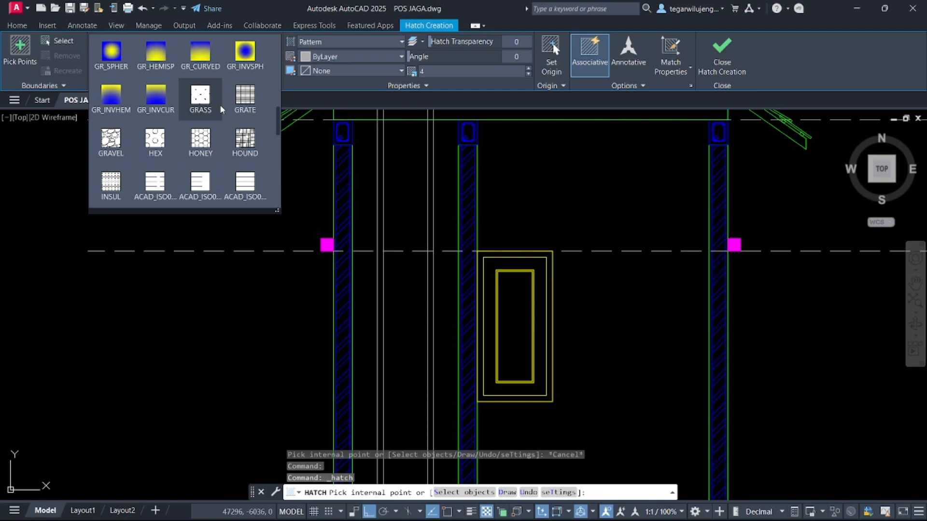
scroll(221, 109, "up", 15)
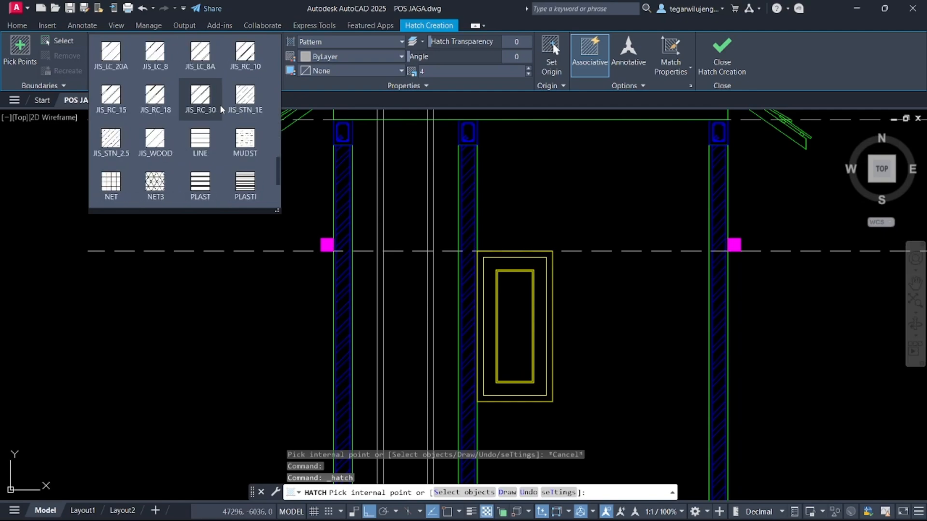
- Choose the AR-RROOF hatch pattern, close the hatch command and reselect ARSIRAN as the current layer
left_click(208, 54)
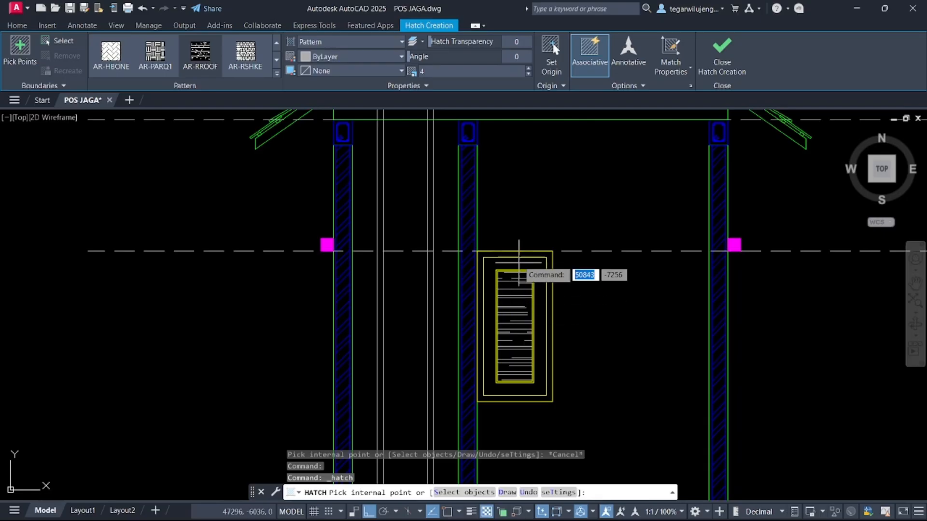
left_click(726, 56)
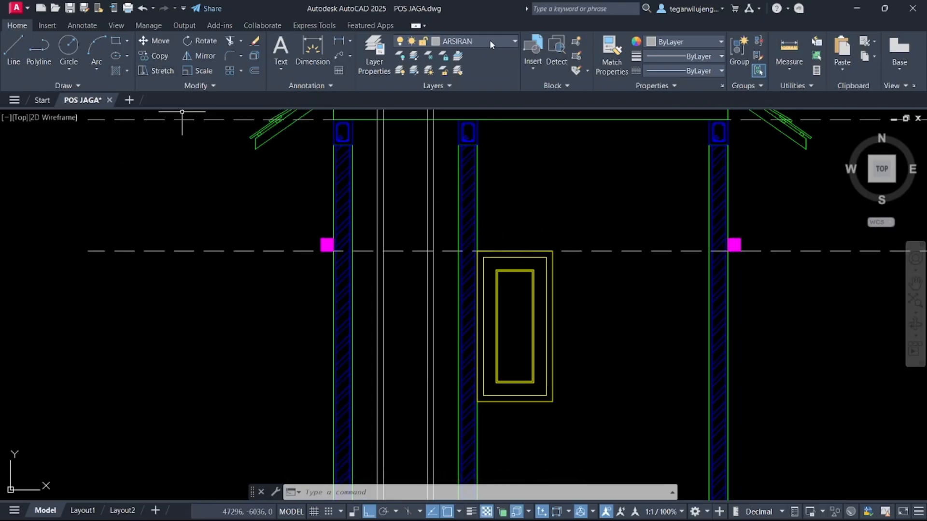
left_click(471, 43)
left_click(466, 98)
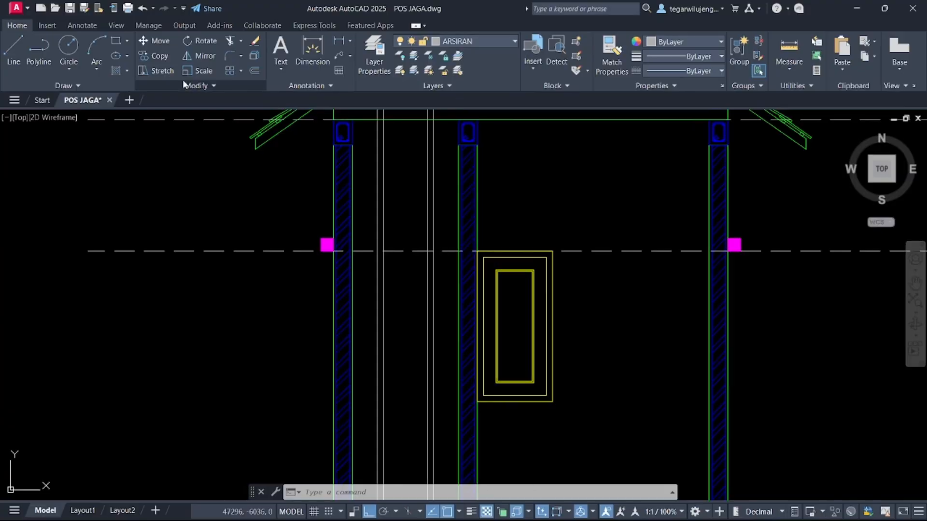
- Hatch the innermost window rectangle with the AR-RROOF pattern at an angle of 45 and a scale of 5
left_click(115, 68)
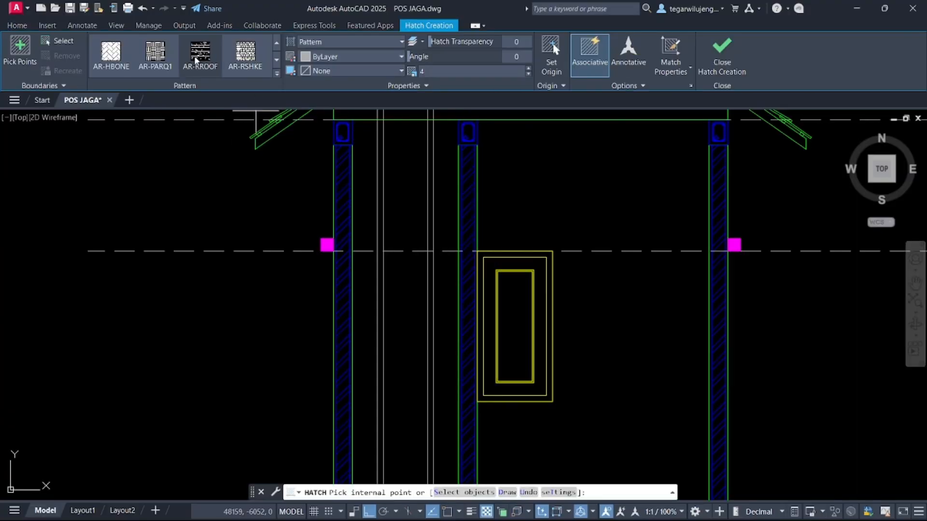
left_click(503, 309)
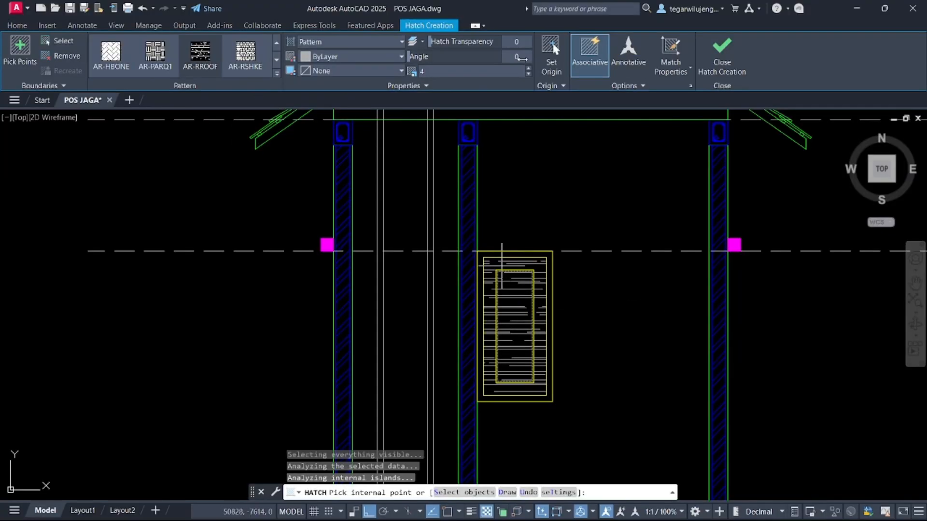
type("45")
key("Return")
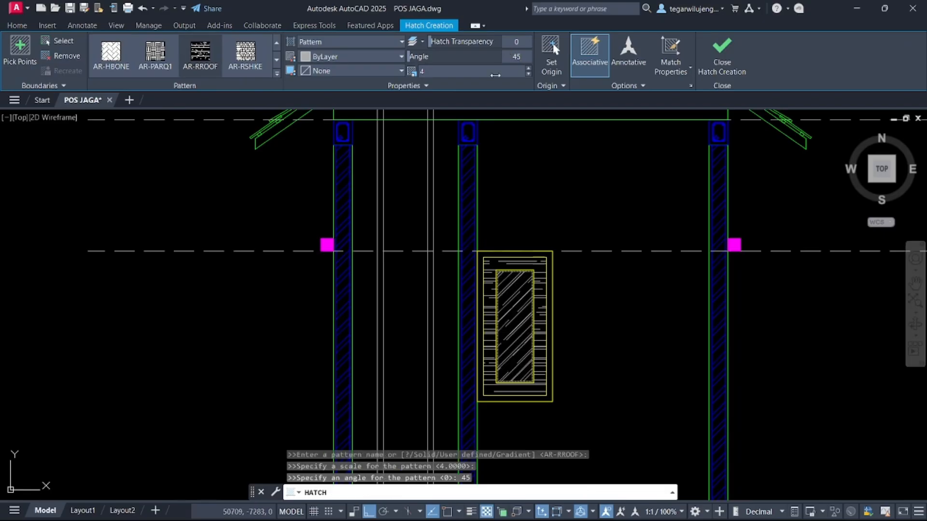
left_click(450, 72)
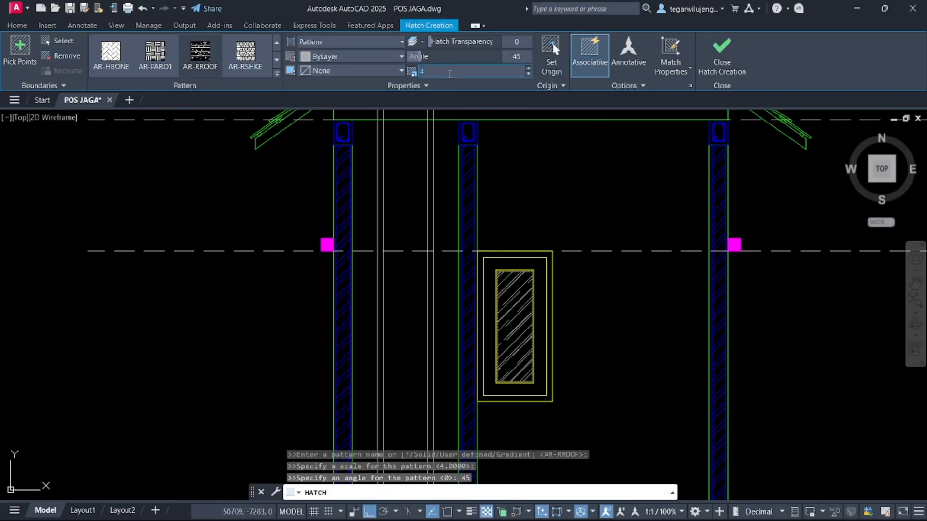
type("5")
key("Return")
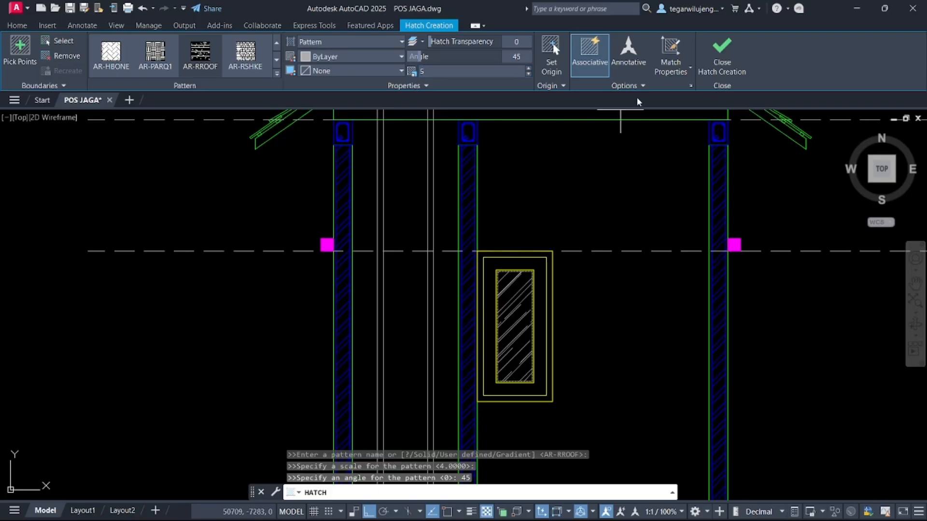
left_click(721, 53)
scroll(460, 246, "down", 2)
key("Escape")
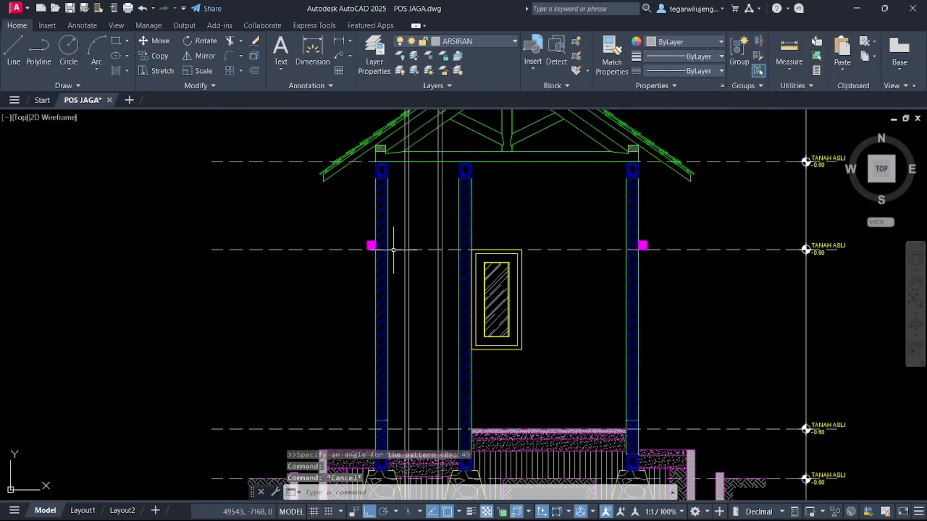
key("Escape")
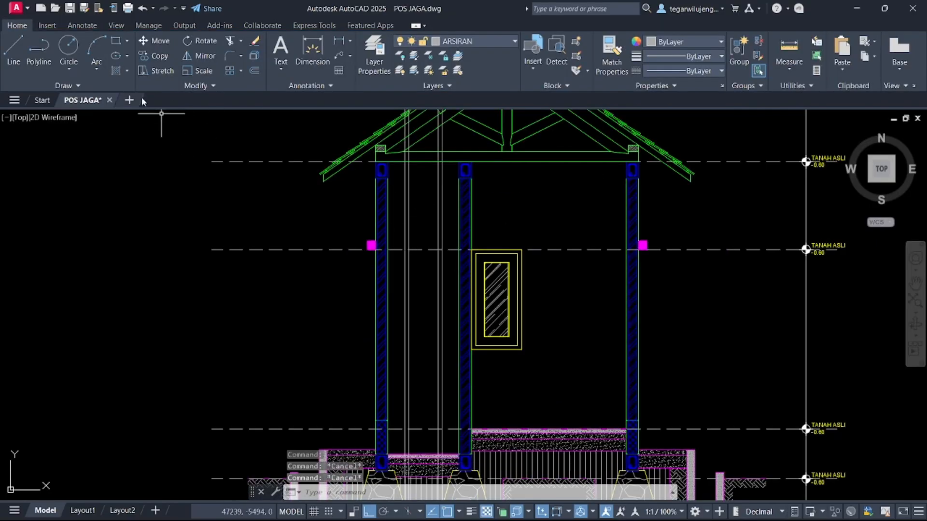
- On the PINTU DAN JENDELAA layer, draw a 450 by 350 rectangle from the first projected line's intersection with the dashed level line
left_click(465, 43)
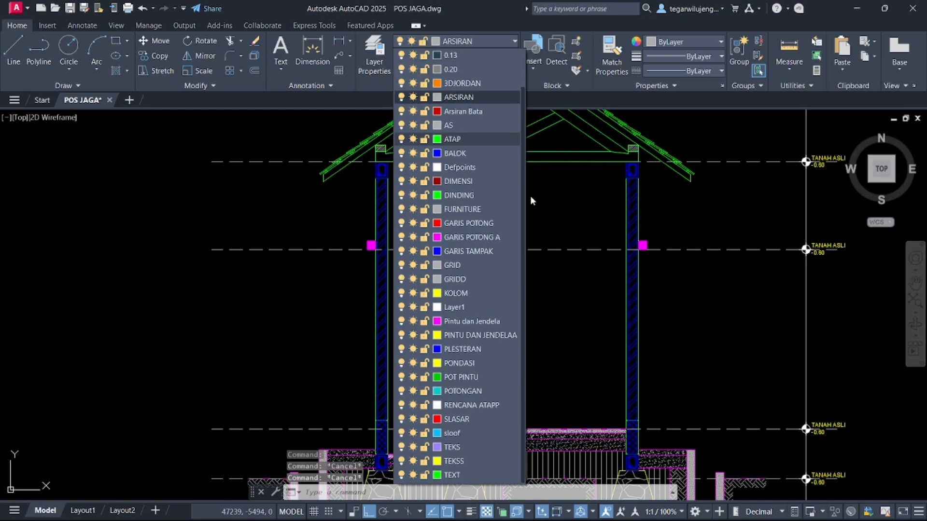
left_click(488, 337)
type("REC")
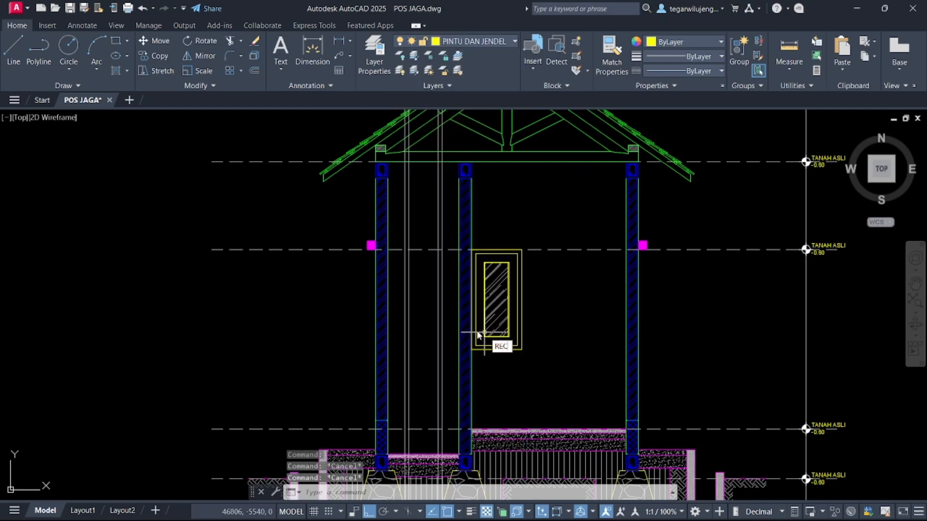
key("Return")
scroll(410, 260, "up", 5)
left_click(395, 232)
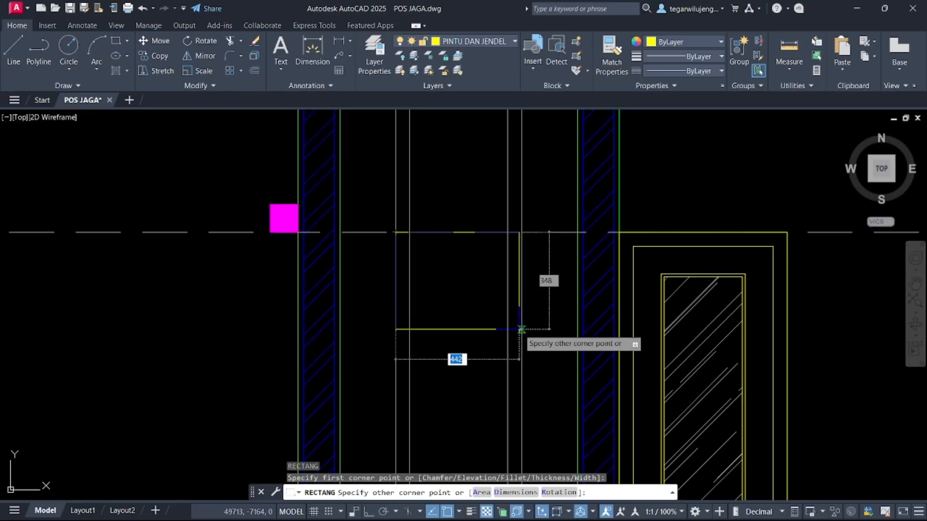
type("450")
key("Tab")
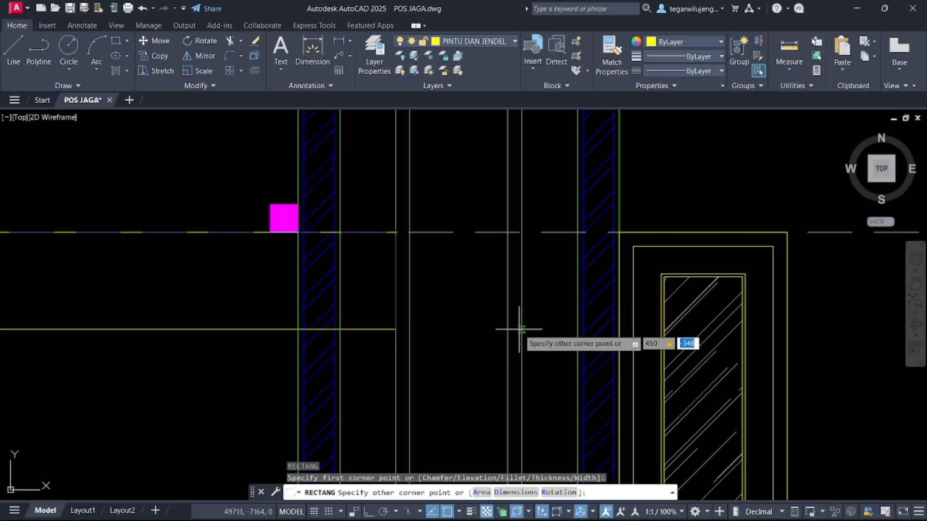
type("350")
key("Return")
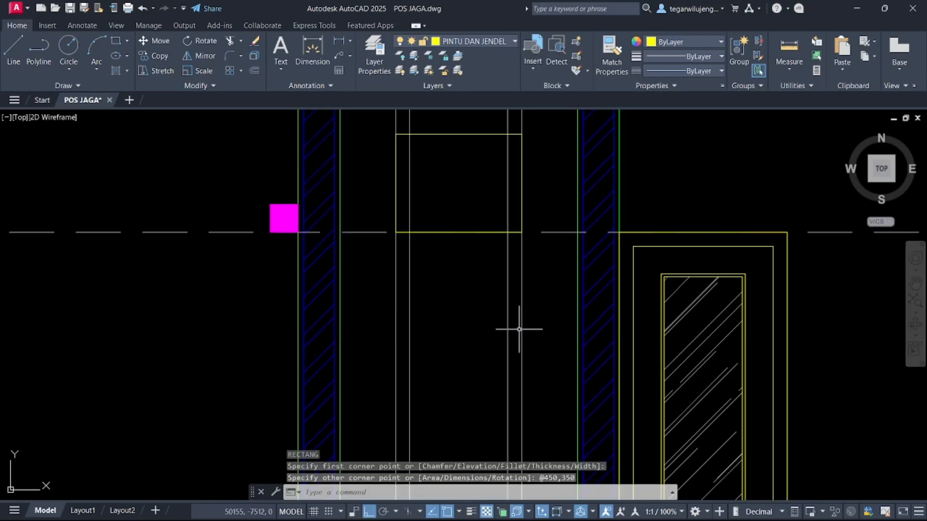
key("Escape")
- Move the 450 by 350 rectangle down so its upper corner sits on the dashed level line
left_click(446, 145)
left_click(425, 131)
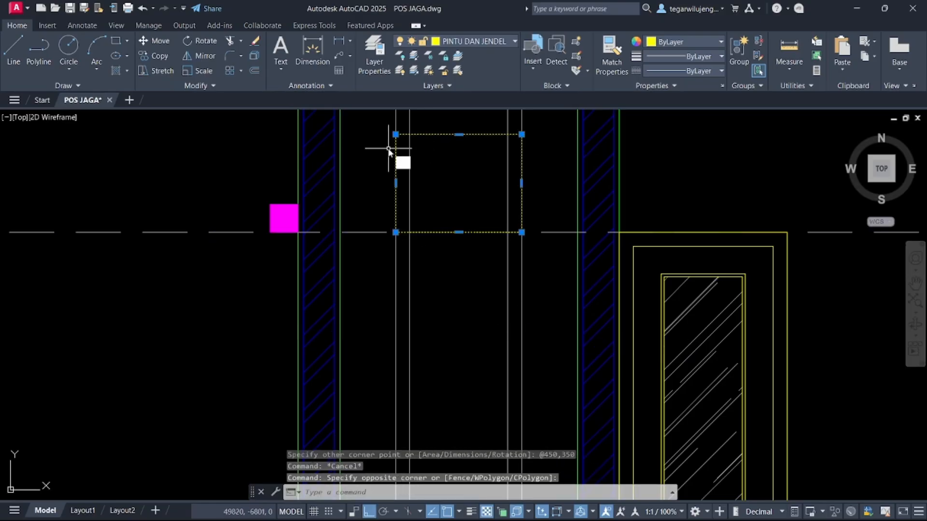
type("m")
key("Return")
left_click(396, 134)
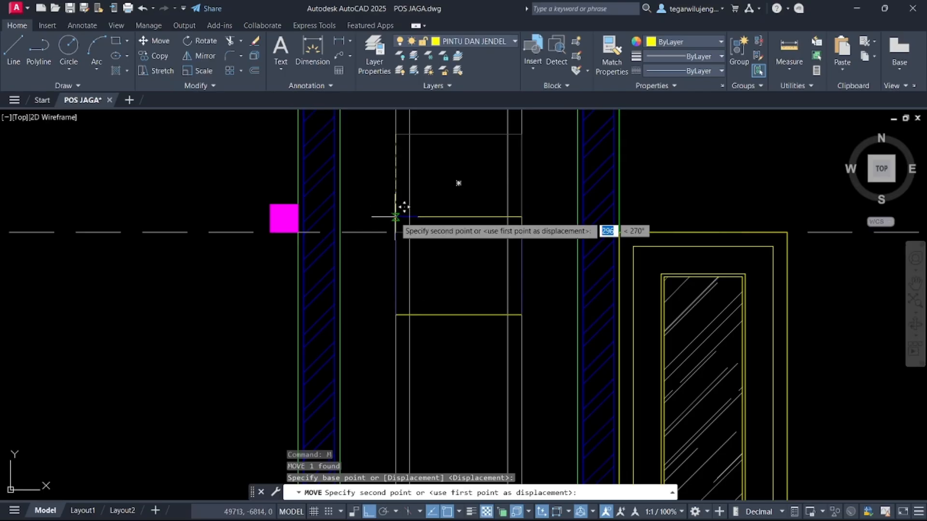
left_click(398, 223)
- Offset the 450 by 350 rectangle inward by 50 to form the frame of the small window
scroll(398, 222, "down", 6)
scroll(227, 212, "down", 3)
scroll(227, 213, "up", 8)
scroll(222, 208, "down", 8)
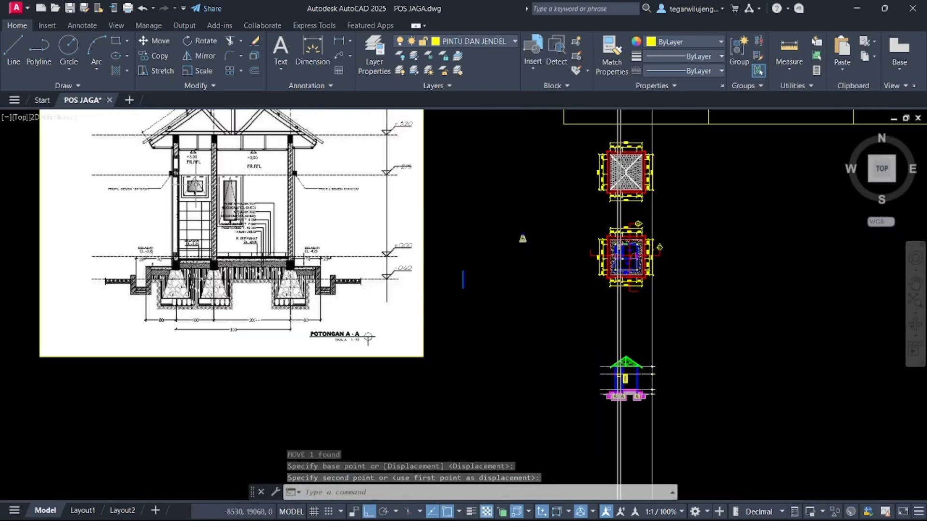
scroll(193, 188, "down", 1)
scroll(404, 338, "up", 10)
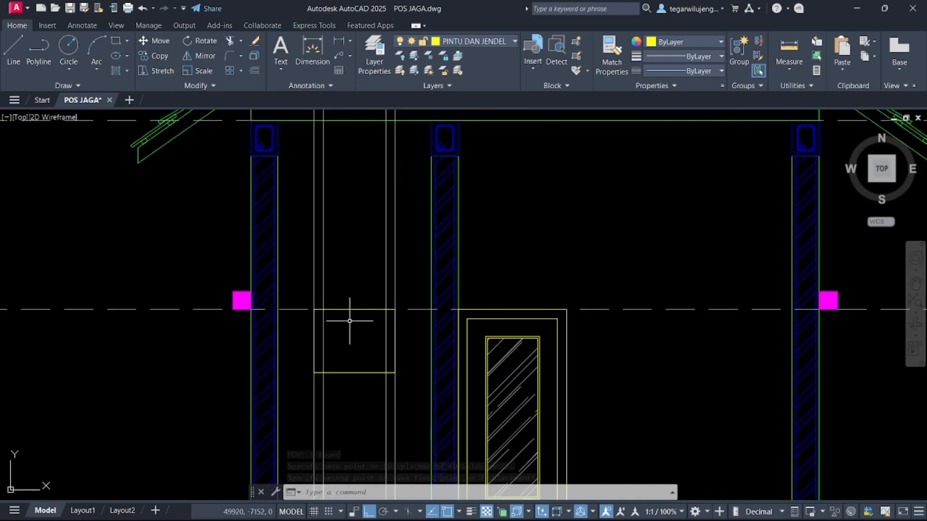
left_click(315, 324)
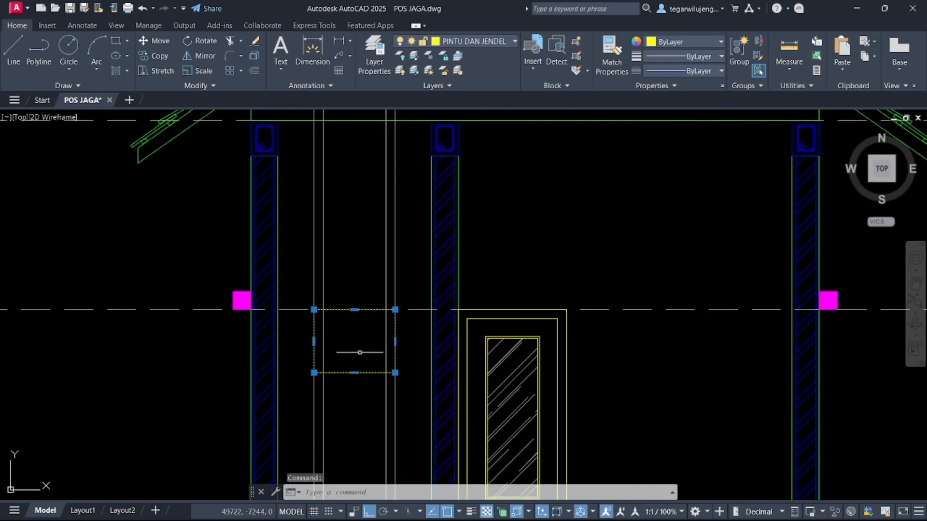
key("Return")
left_click(314, 341)
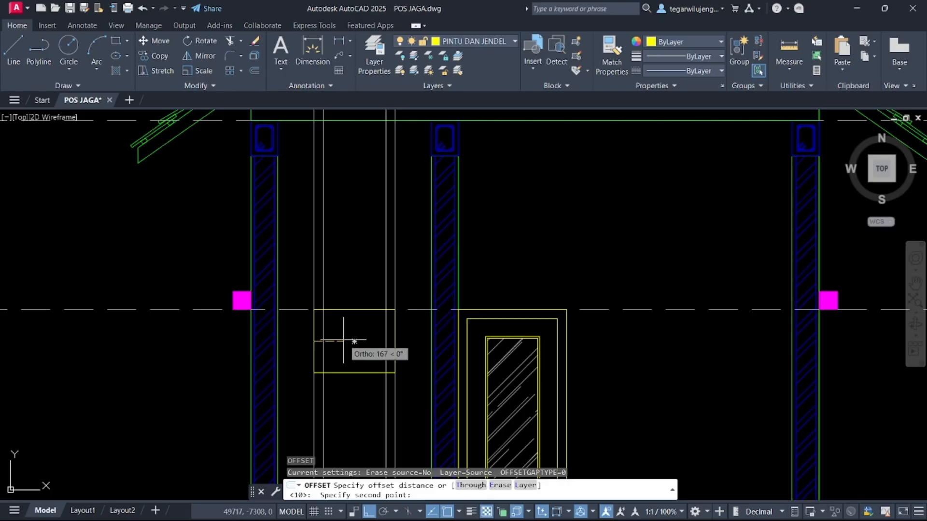
type("50")
key("Return")
scroll(342, 338, "up", 3)
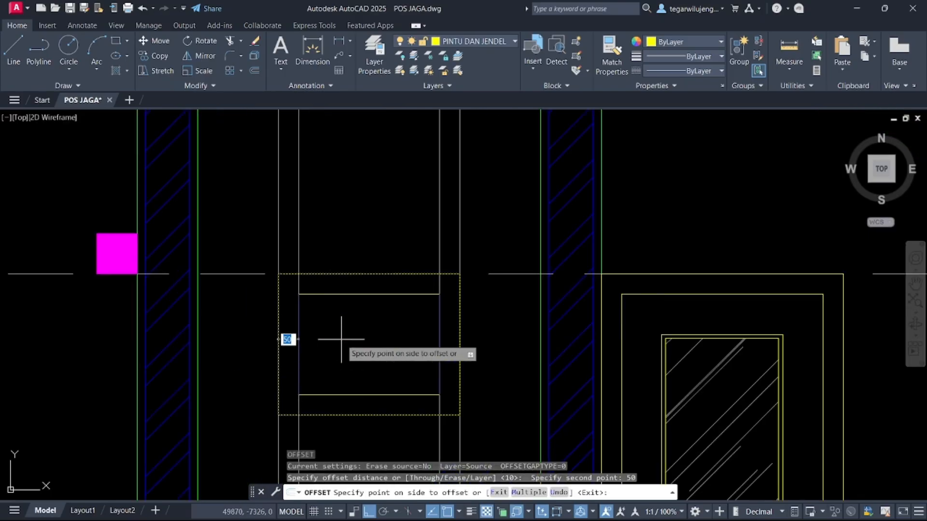
left_click(341, 309)
- Try a further inward offset of 70 from the inner frame rectangle and delete the result
left_click(300, 330)
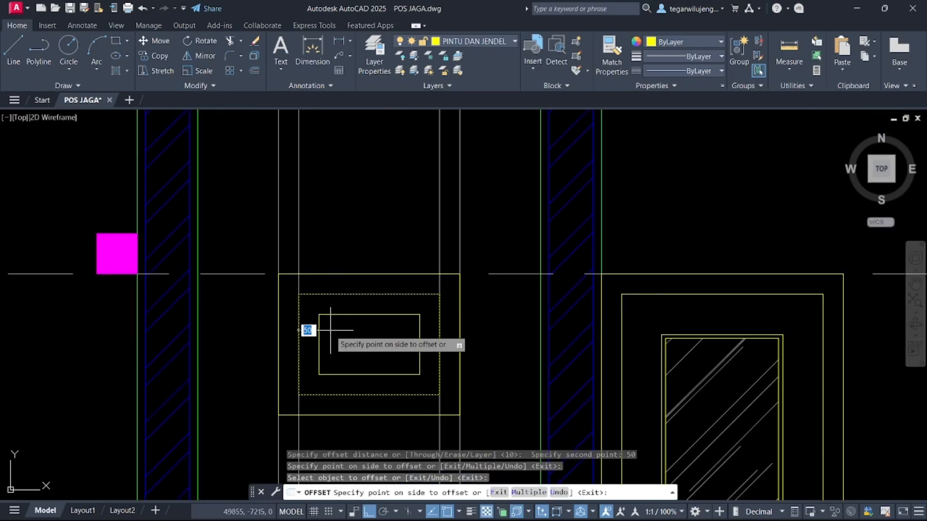
type("70")
key("Return")
scroll(347, 338, "down", 4)
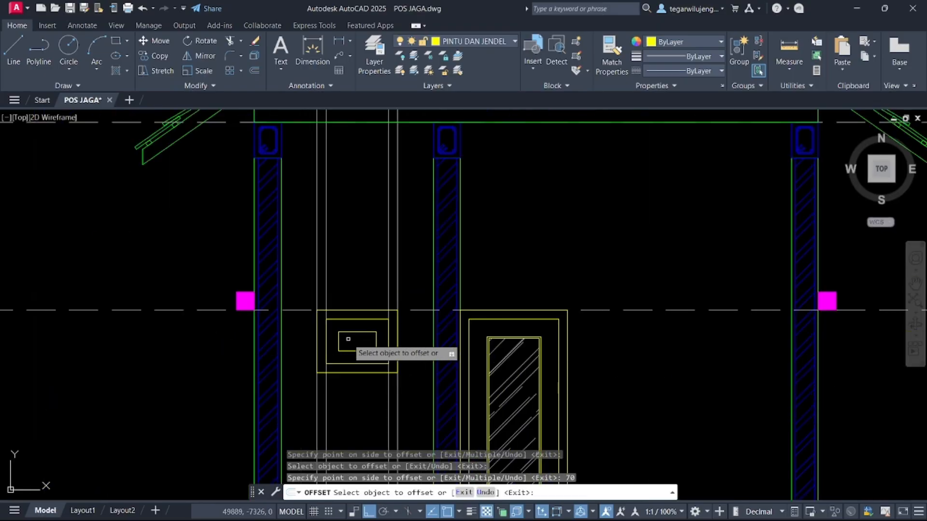
key("Escape")
left_click(343, 337)
left_click(328, 325)
key("Delete")
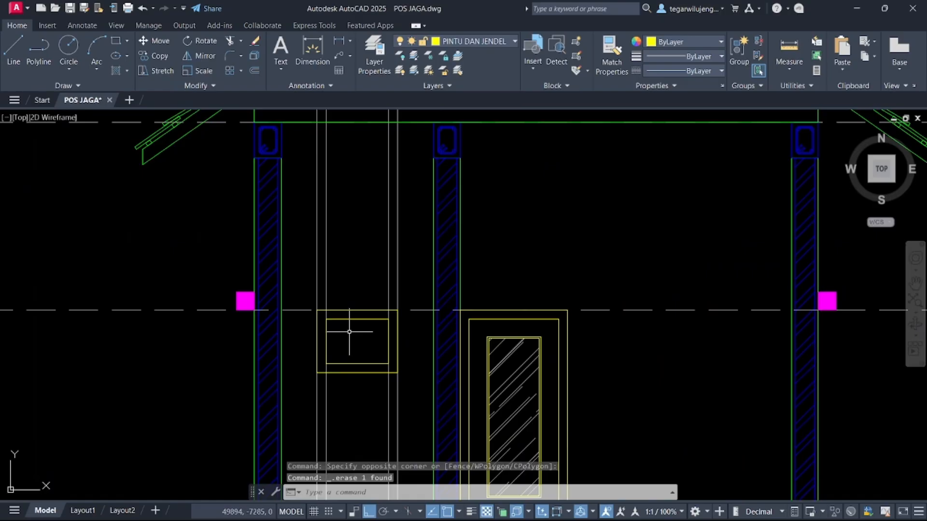
- Draw a horizontal line across the inner frame rectangle between the midpoints of its two sides
scroll(349, 331, "down", 5)
scroll(401, 188, "up", 4)
scroll(402, 188, "up", 10)
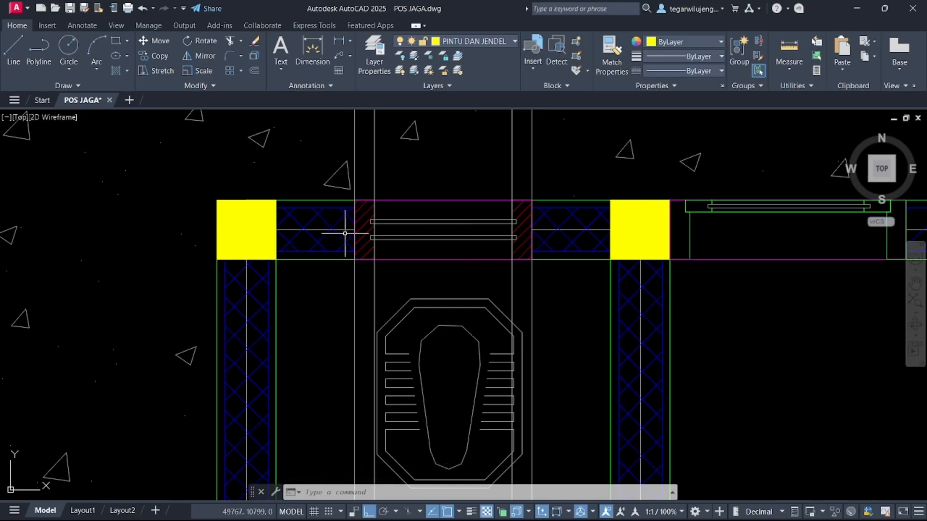
scroll(397, 218, "down", 10)
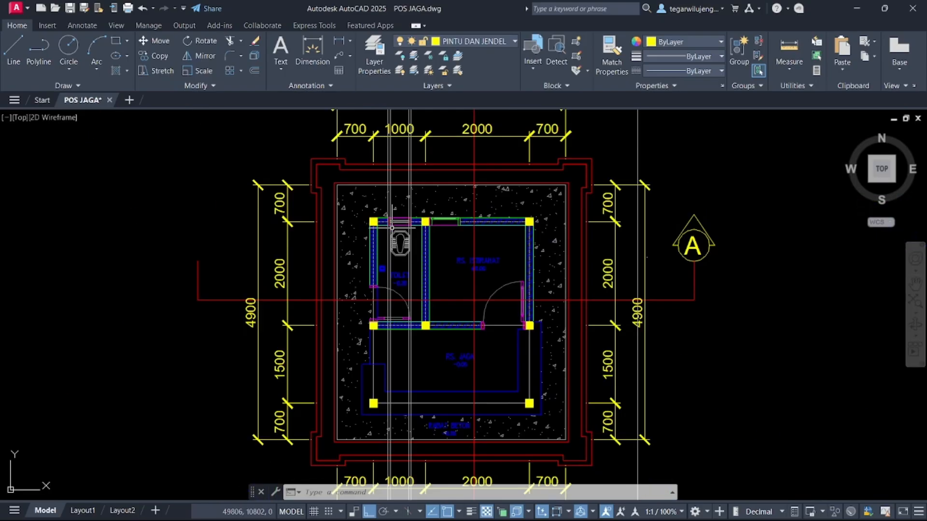
middle_click_drag(391, 329, 440, 184)
scroll(462, 387, "up", 8)
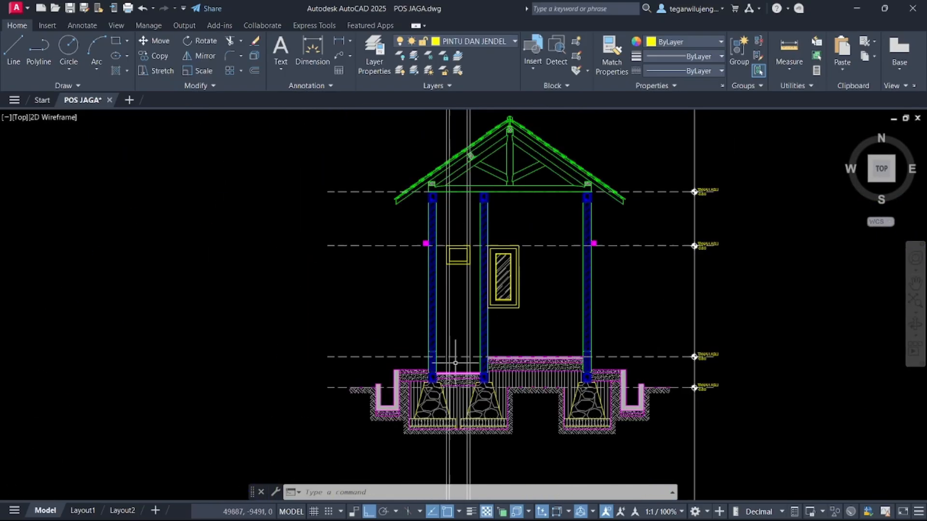
scroll(447, 178, "up", 6)
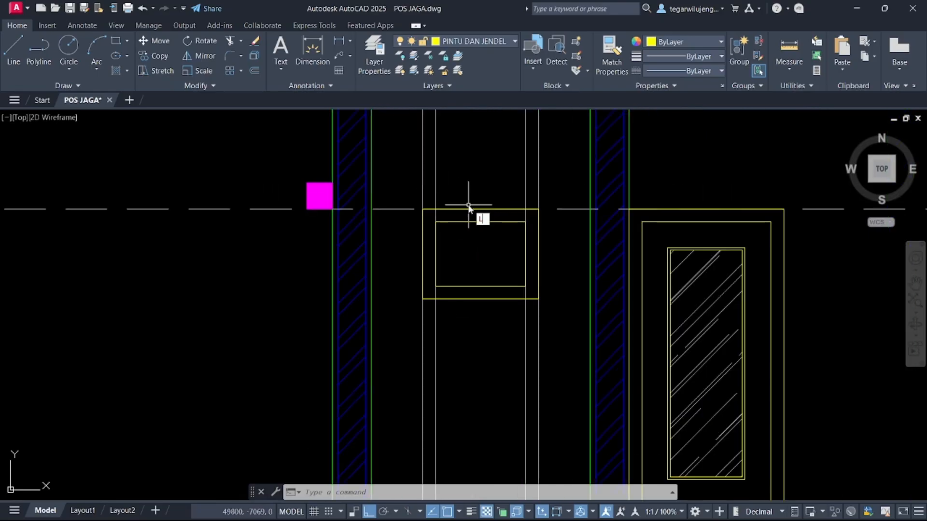
key("Return")
left_click(436, 255)
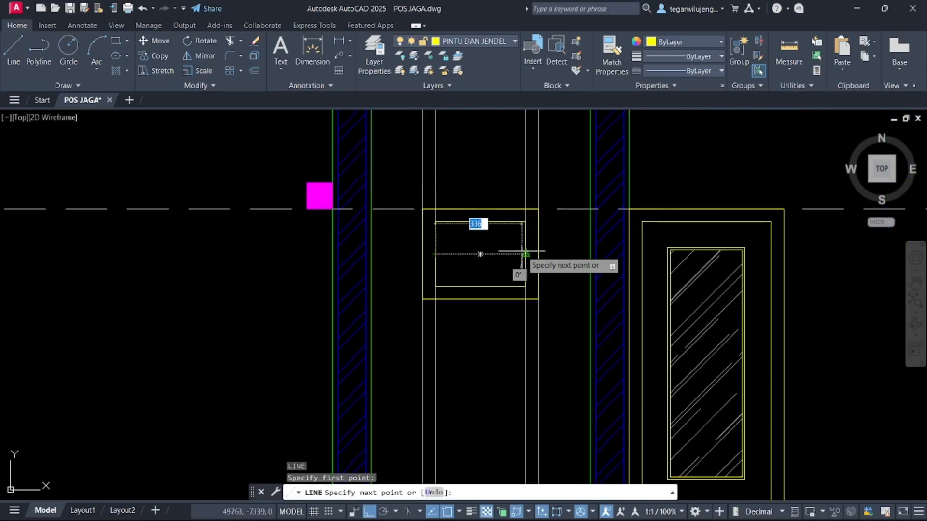
left_click(525, 254)
key("Escape")
left_click_drag(497, 259, 483, 241)
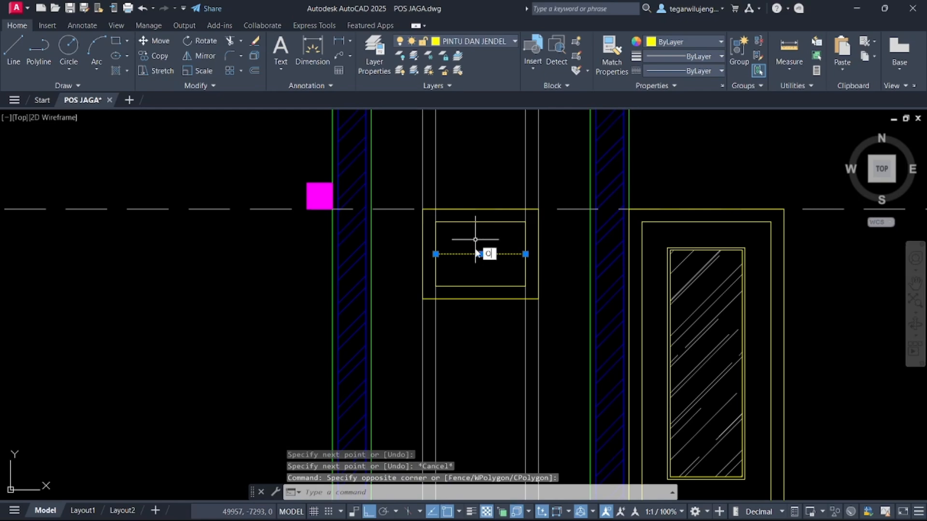
key("Return")
left_click(480, 254)
scroll(480, 238, "up", 2)
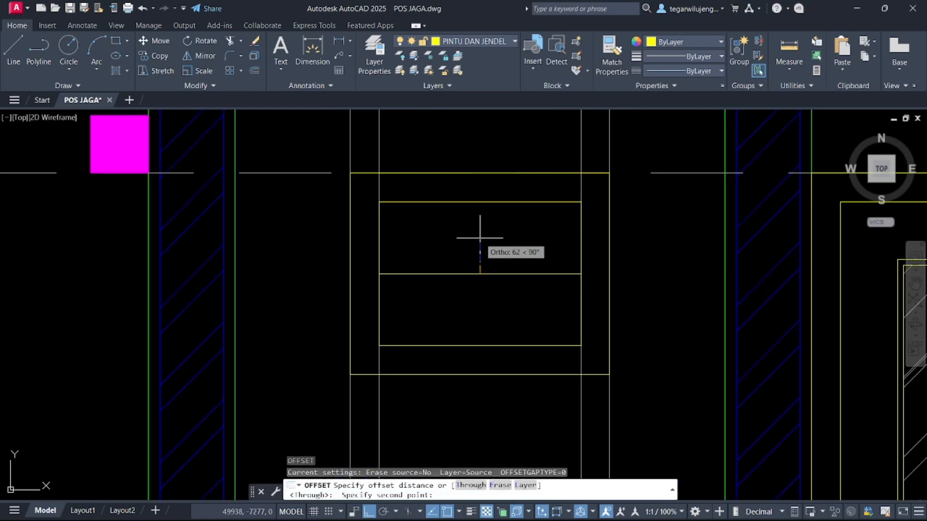
type("20")
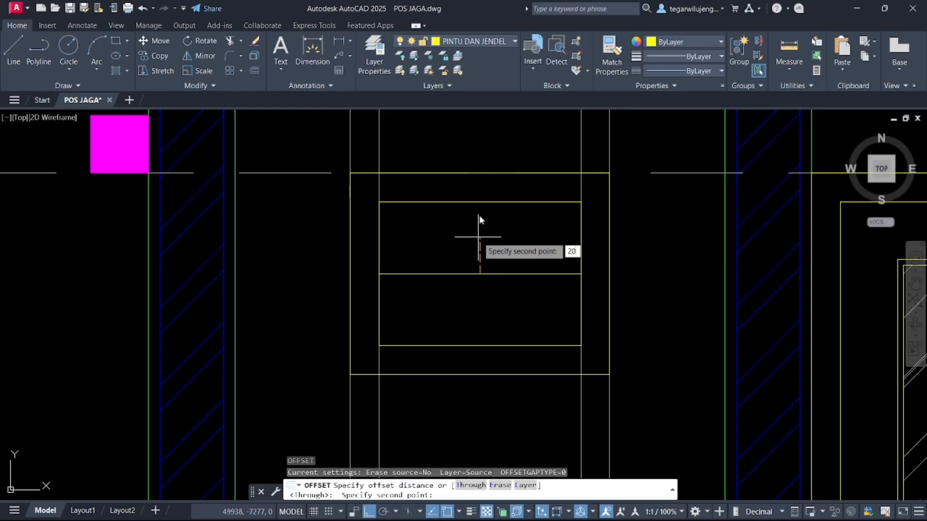
key("Escape")
- Offset the horizontal middle line by 30 both upward and downward inside the small window frame
left_click(472, 273)
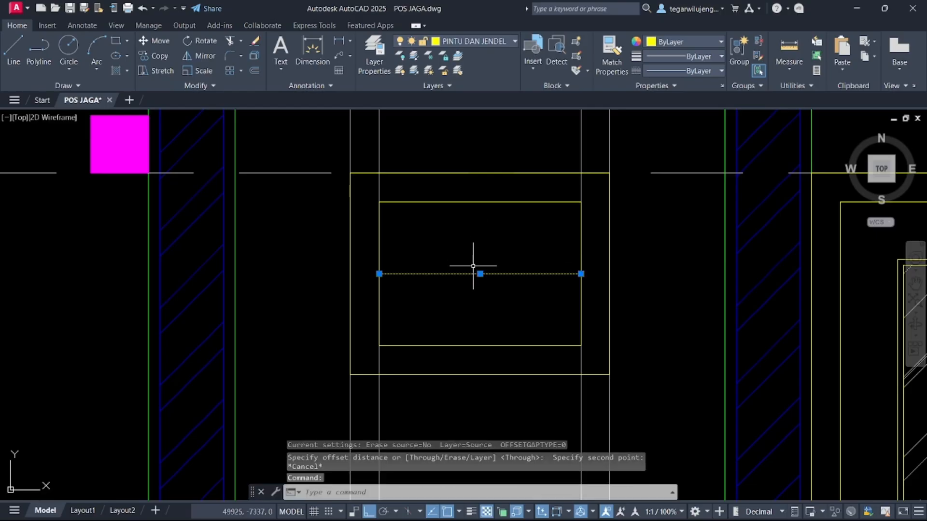
key("Return")
left_click(479, 274)
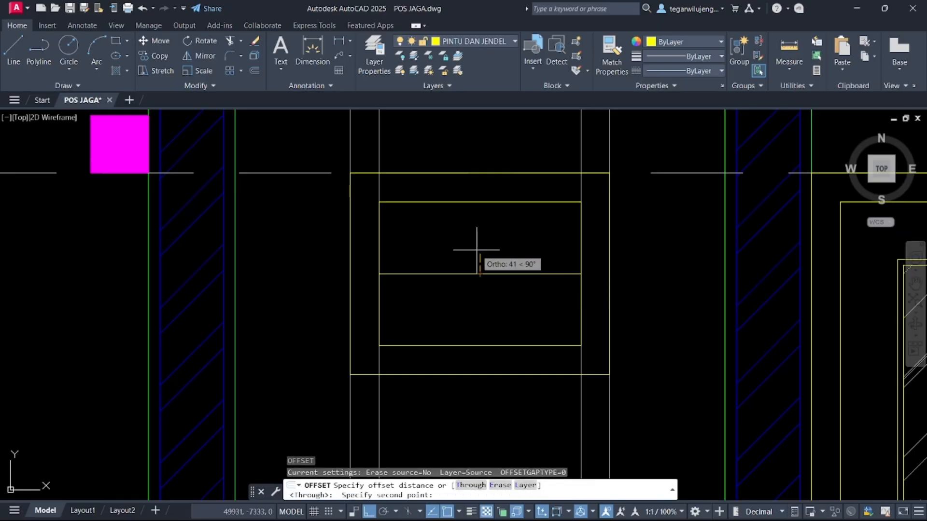
type("3")
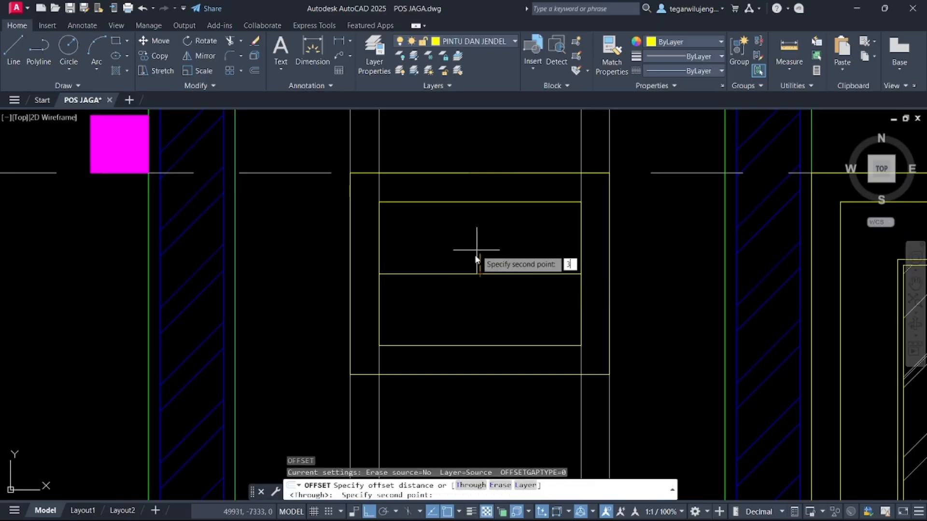
key("Return")
left_click(476, 247)
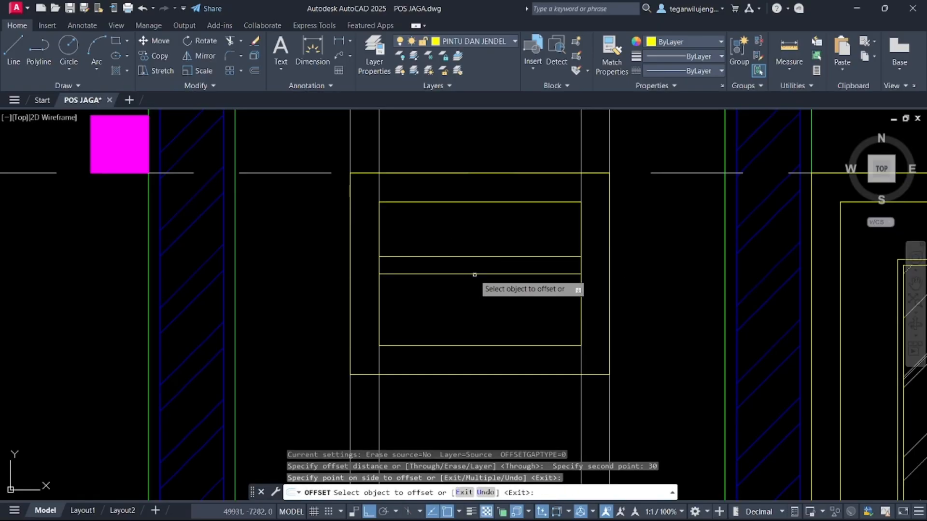
left_click(475, 274)
left_click(473, 292)
key("Escape")
- Delete the original middle line between the two offset lines
mouse_move(476, 299)
middle_mouse_down()
mouse_move(480, 331)
mouse_move(466, 338)
middle_mouse_up()
left_click(457, 316)
left_click(447, 309)
key("Delete")
- Assign the two remaining horizontal lines in the small window to the FURNITURE layer
left_click(599, 337)
left_click(448, 282)
left_click(443, 42)
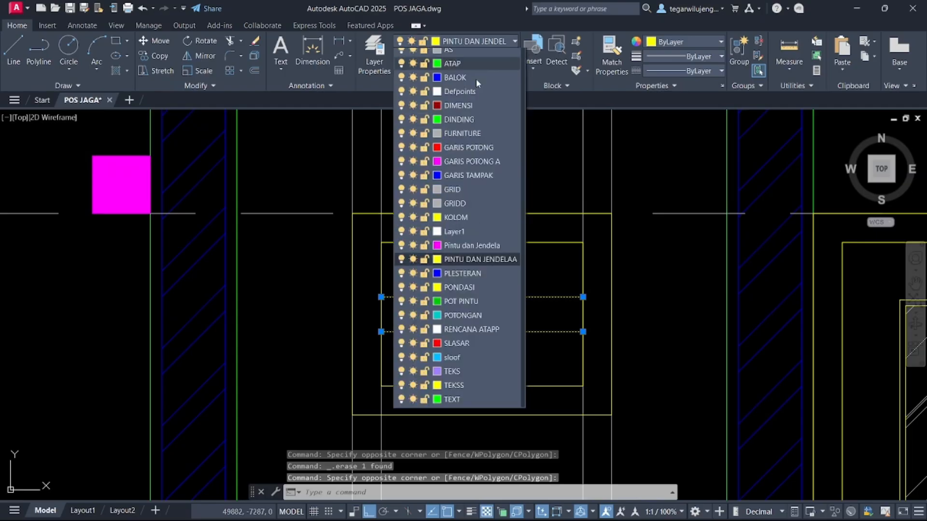
left_click(459, 209)
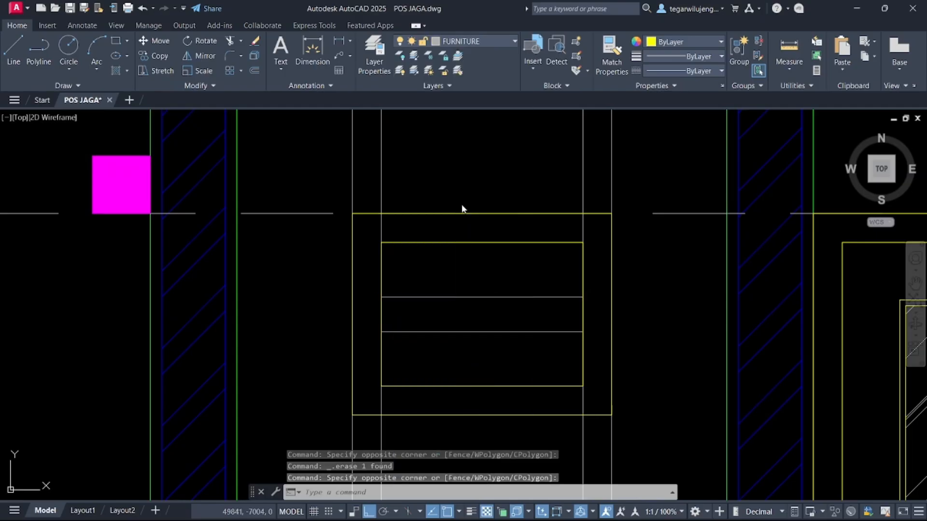
key("Escape")
- Give the lower horizontal line in the small window a hidden linetype
left_click(478, 324)
left_click(465, 336)
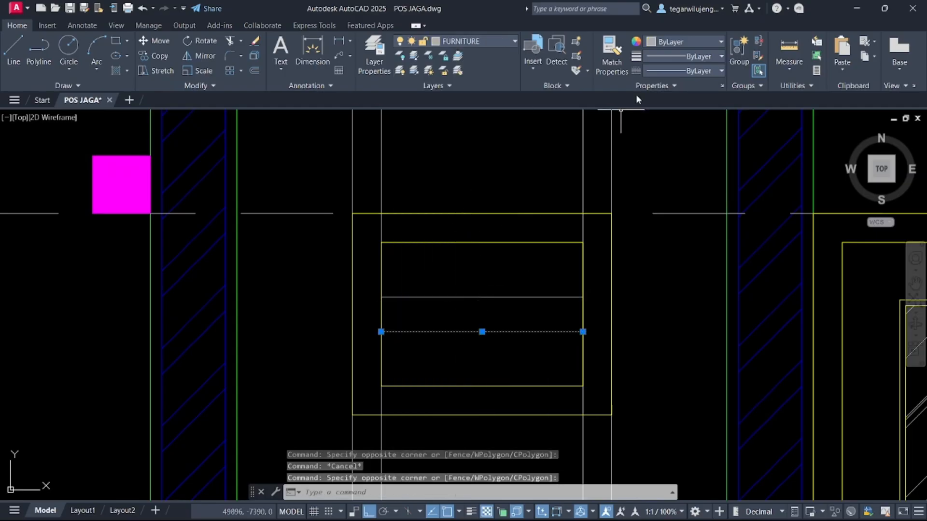
left_click(669, 71)
left_click(683, 167)
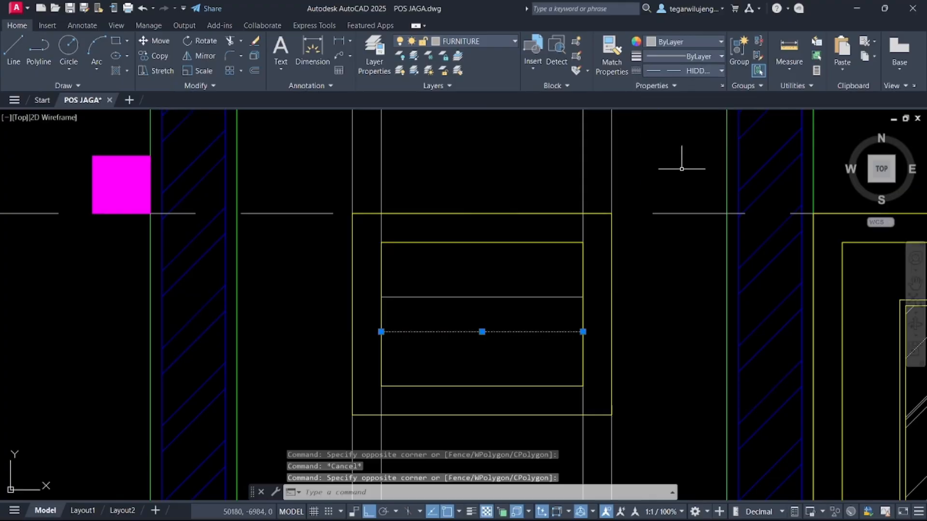
key("Escape")
- Set the linetype scale of the lower horizontal line to 5 in its properties
left_click(482, 325)
left_click(470, 336)
right_click(471, 318)
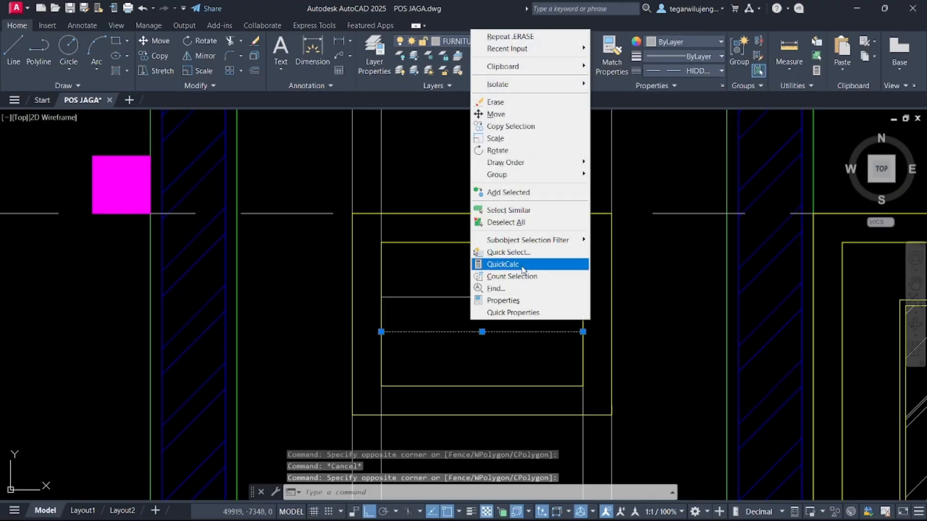
left_click(516, 301)
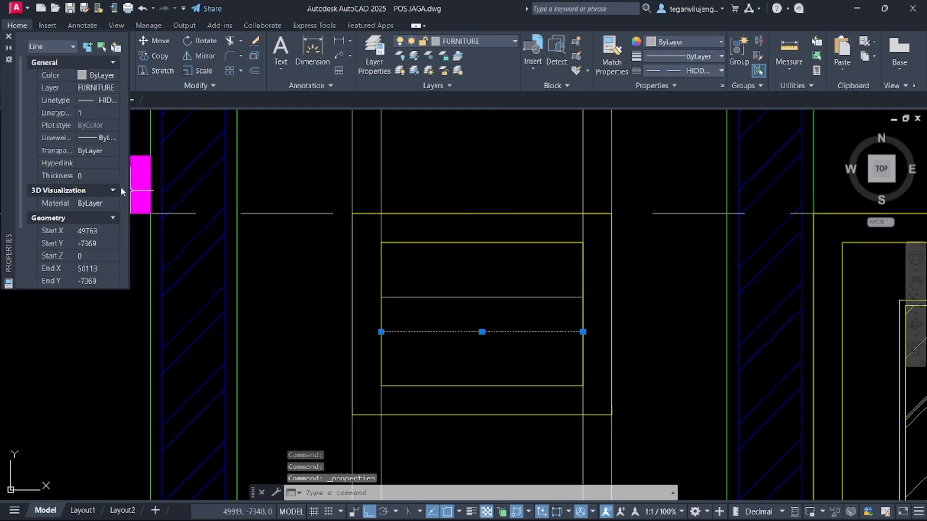
left_click(88, 114)
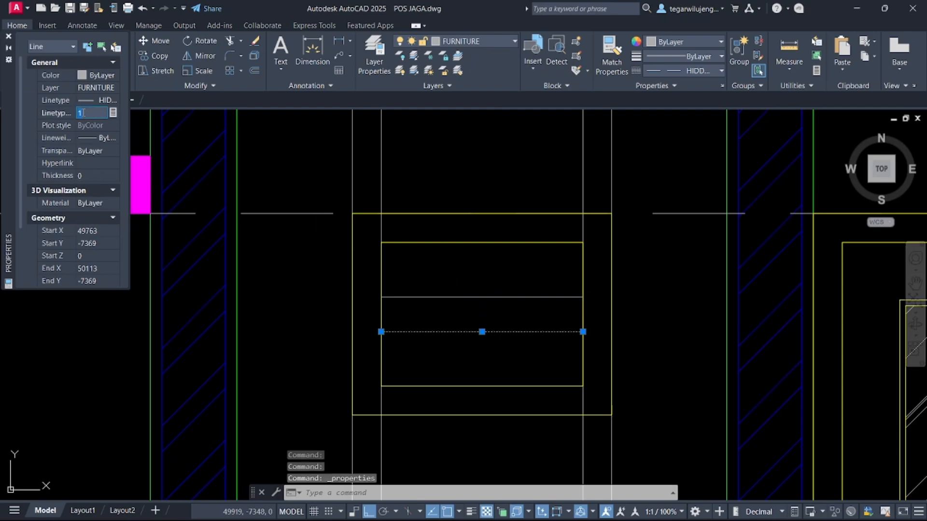
type("5")
key("Return")
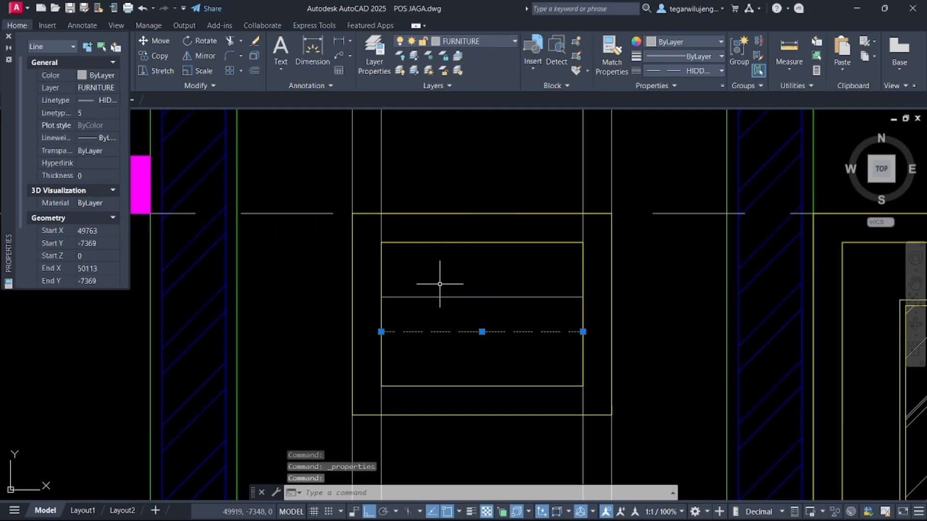
key("Escape")
- Move the upper horizontal line in the small window down by 10
scroll(473, 325, "down", 5)
scroll(491, 336, "up", 6)
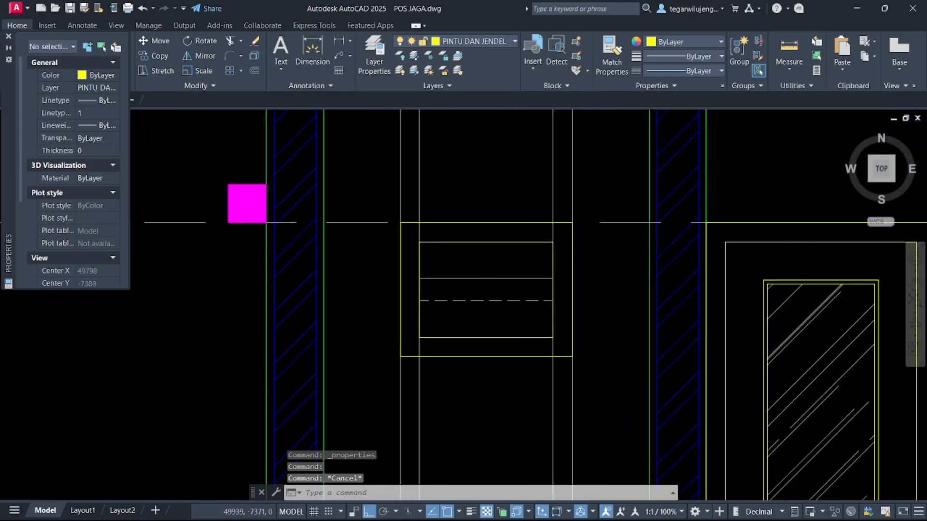
left_click(469, 310)
left_click(461, 300)
type("m")
key("Return")
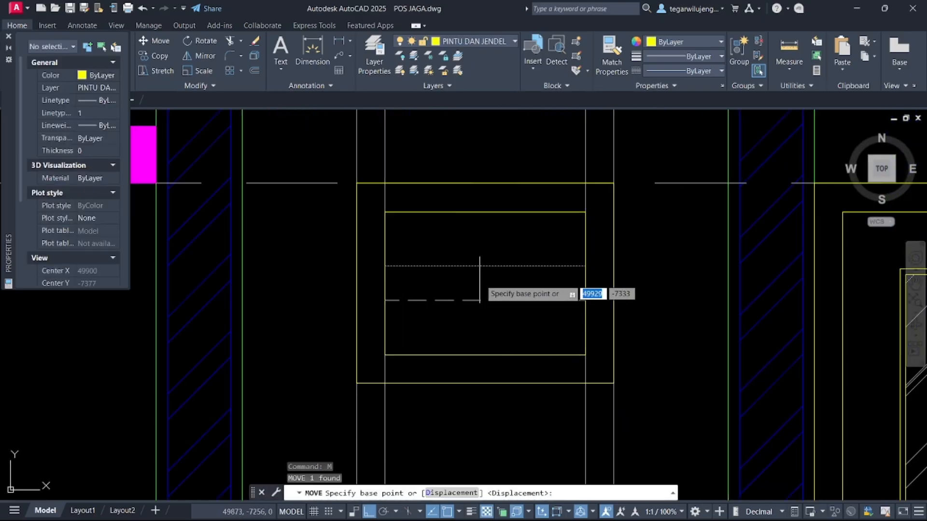
left_click(485, 267)
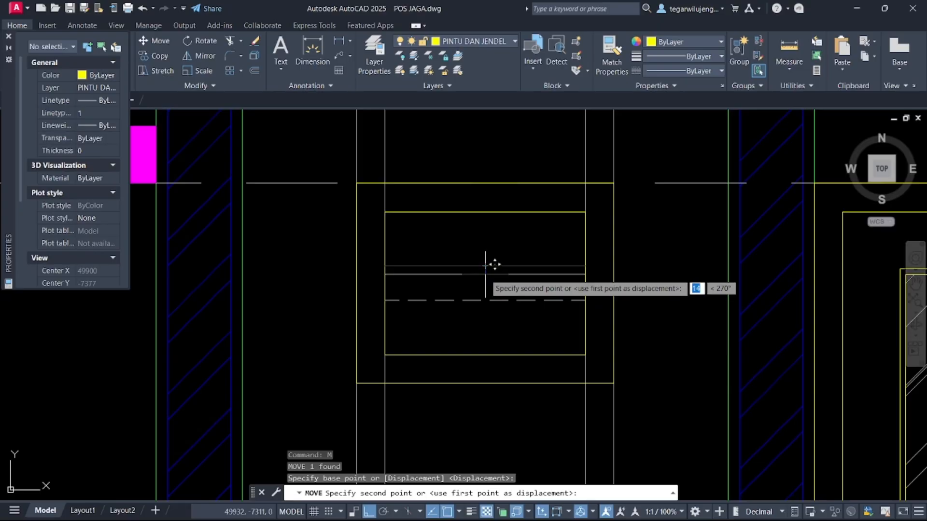
type("1")
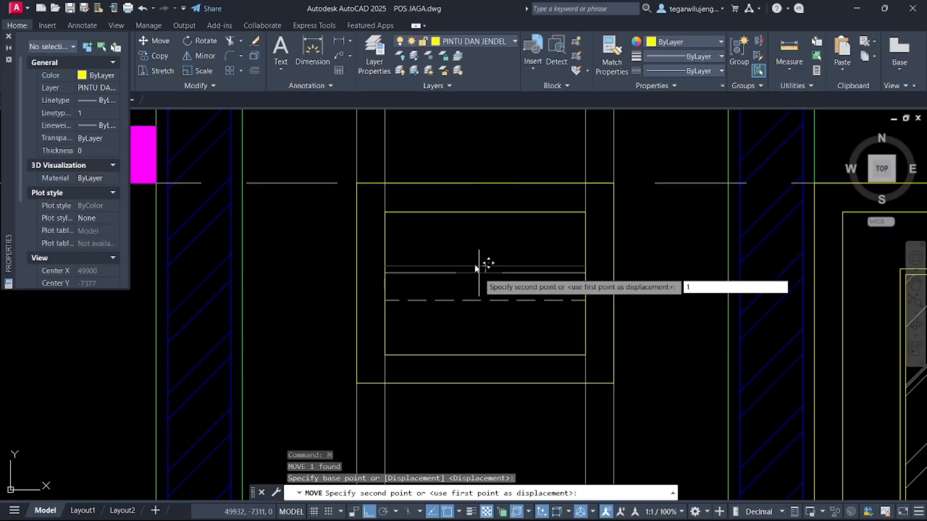
type("0")
key("Return")
- Move the dashed horizontal line in the small window up by 10
left_click(488, 306)
left_click(481, 293)
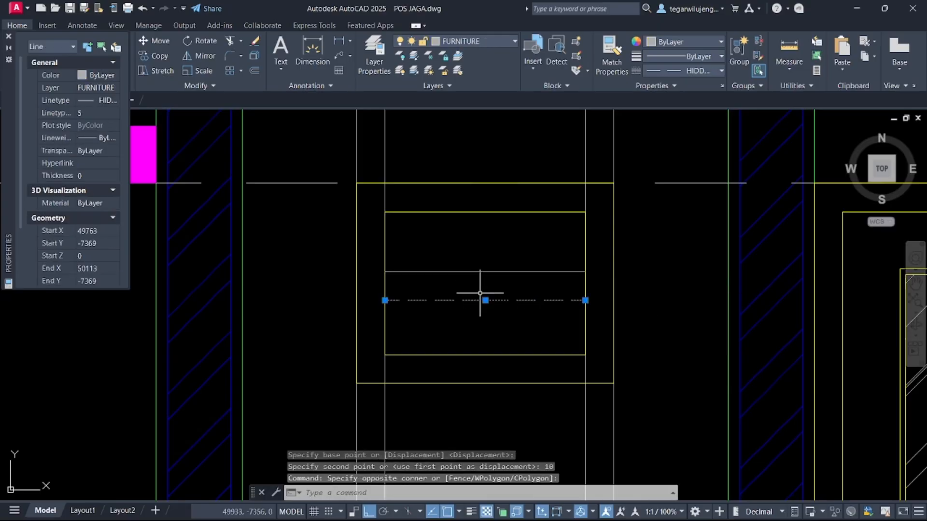
type("m")
key("Return")
left_click(488, 301)
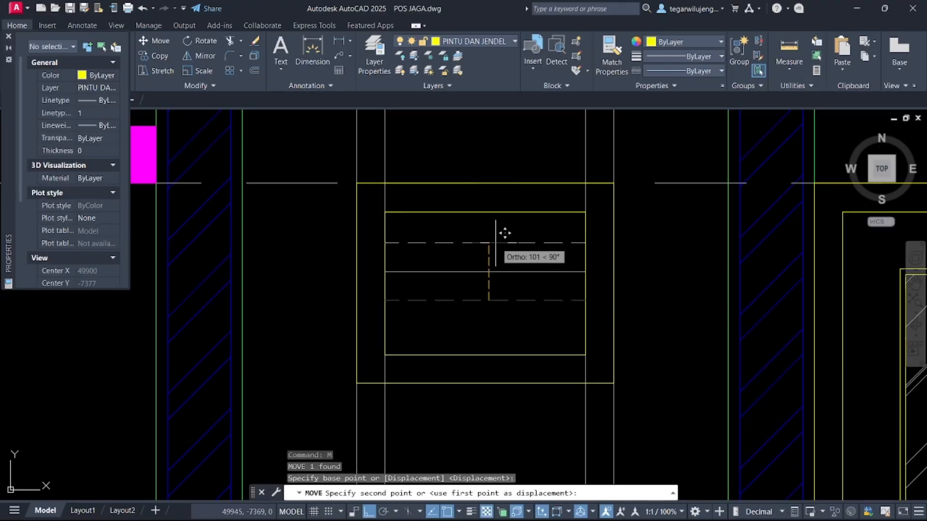
type("10")
key("Return")
key("Escape")
scroll(490, 242, "down", 5)
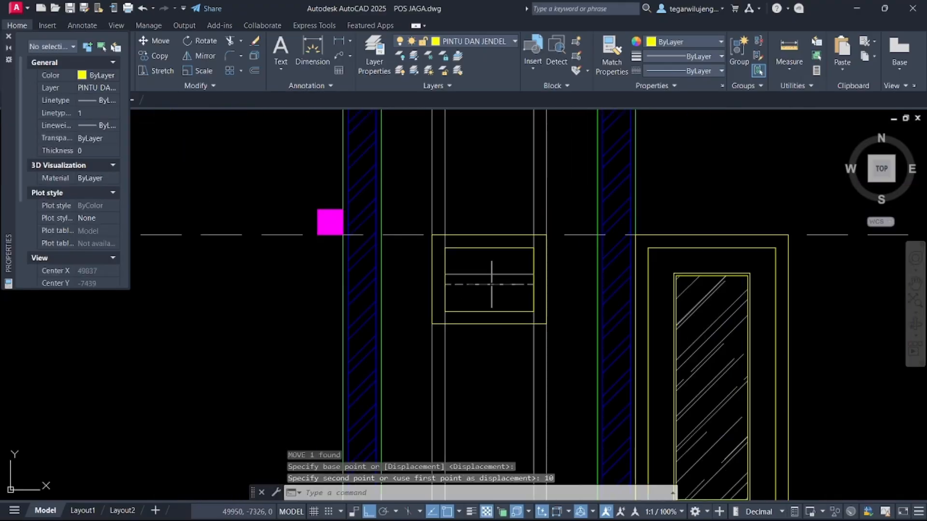
- Close the Properties palette and hatch the small window's inner pane with the glass pattern at angle 45 and scale 5
mouse_move(533, 259)
middle_mouse_down()
mouse_move(540, 234)
mouse_move(520, 245)
middle_mouse_up()
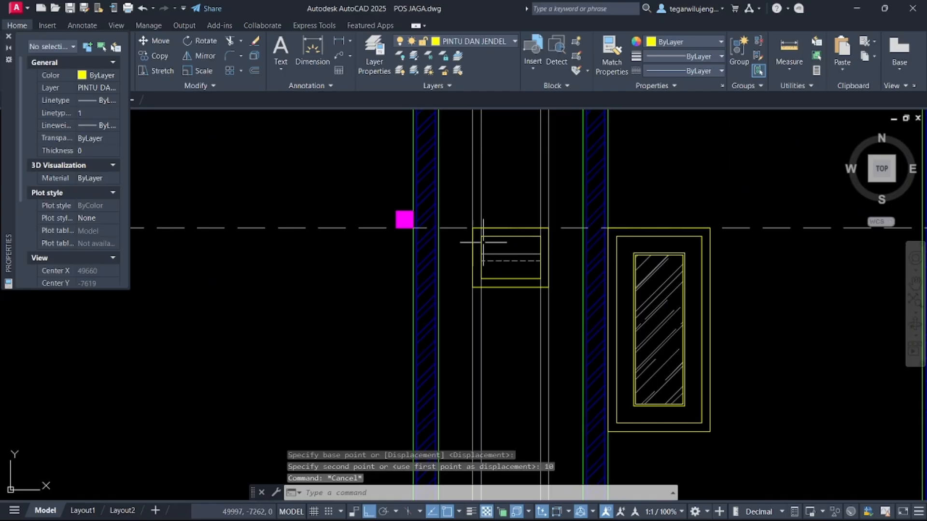
left_click(8, 37)
type("h")
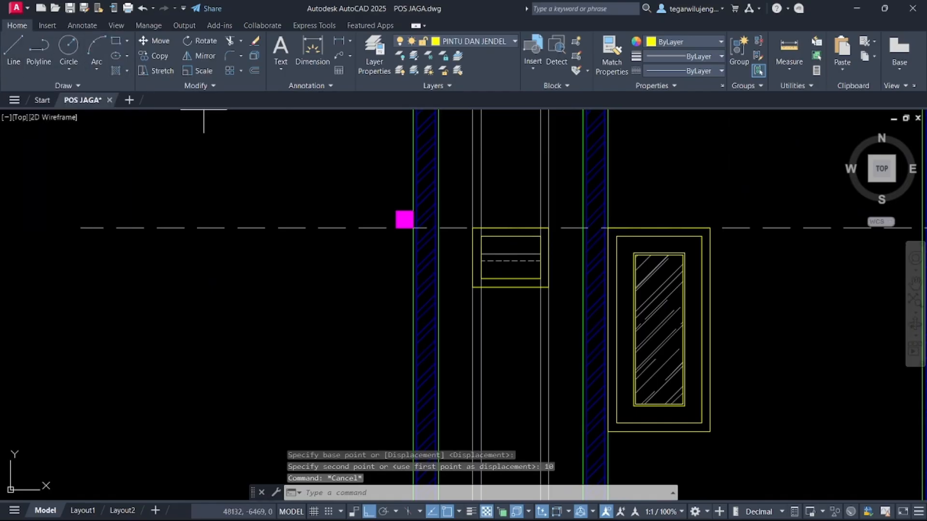
key("Return")
left_click(508, 250)
scroll(506, 259, "up", 3)
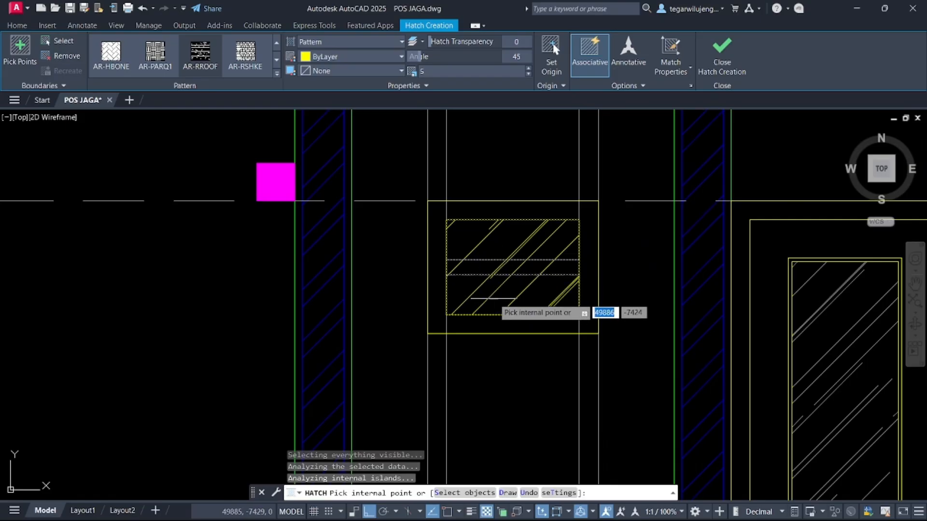
key("Return")
- Match the small window's hatch properties to the glass hatch of the taller window
left_click(816, 307)
left_click(811, 306)
type("M")
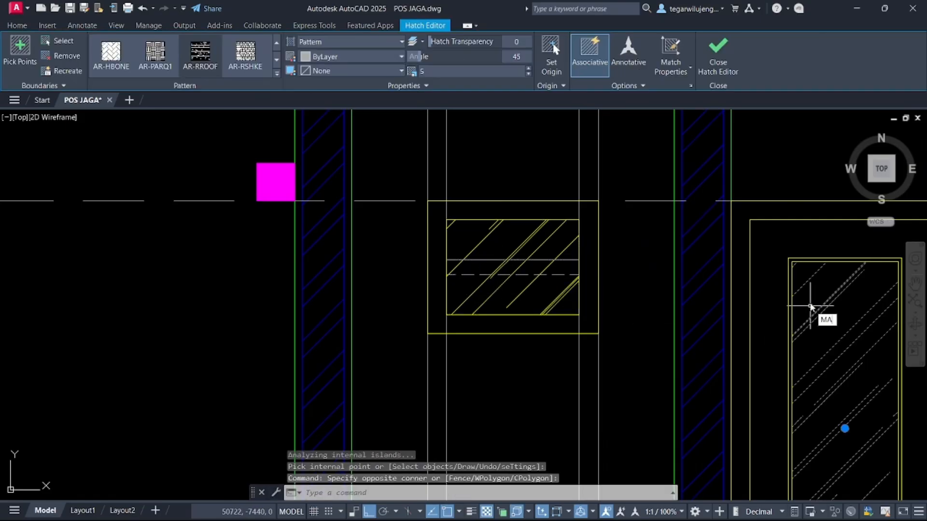
type("A")
key("Return")
left_click(533, 243)
left_click(522, 240)
scroll(527, 280, "down", 5)
key("Escape")
- Examine the ceiling, its level marks and the windows in the reference POTONGAN A-A section
scroll(528, 317, "down", 5)
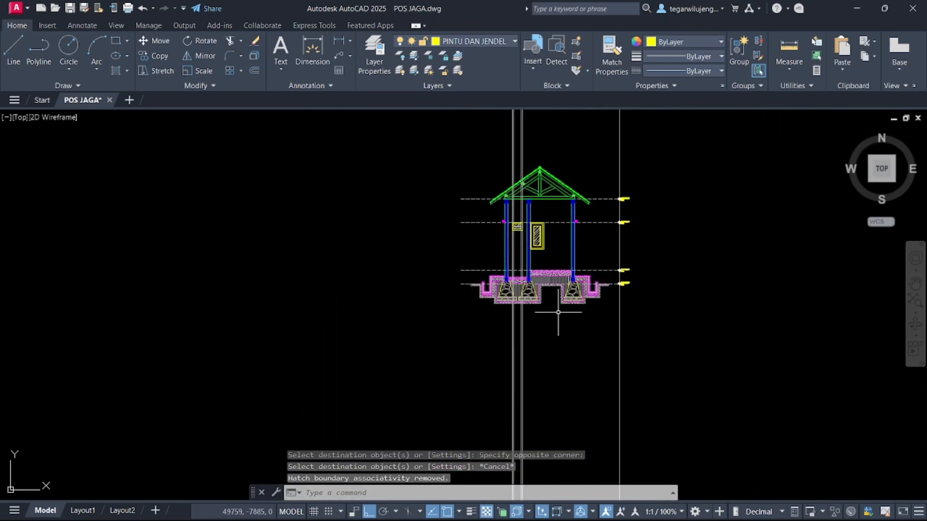
scroll(555, 310, "down", 4)
middle_click_drag(202, 186, 298, 306)
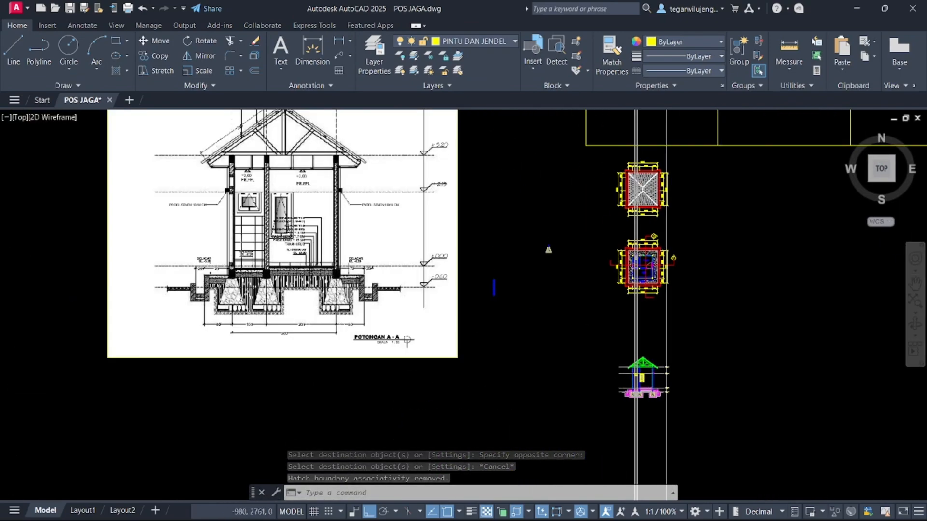
scroll(293, 167, "up", 5)
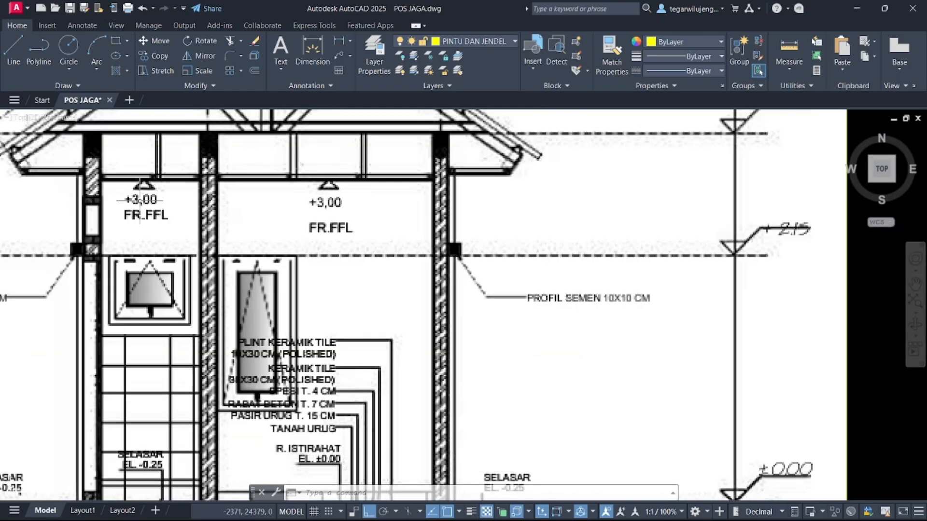
scroll(137, 199, "down", 3)
middle_click_drag(482, 296, 381, 277)
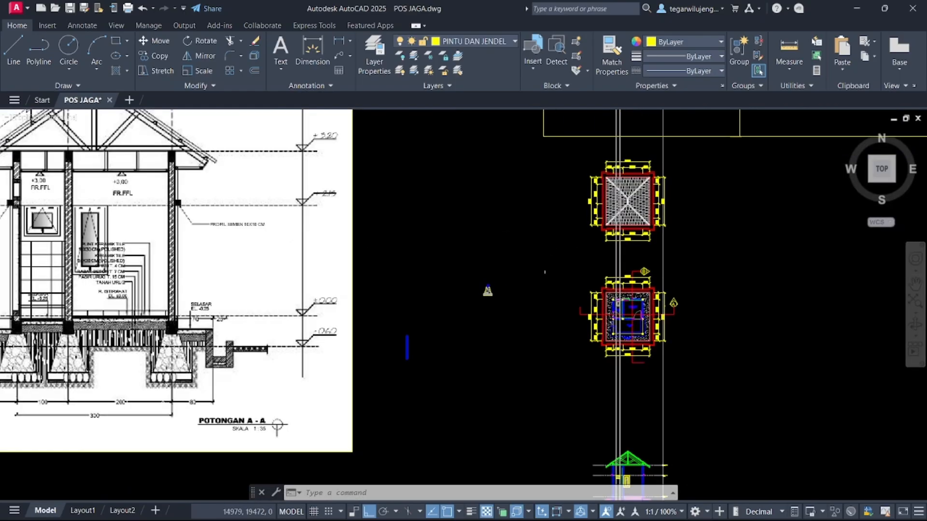
middle_click_drag(235, 274, 399, 300)
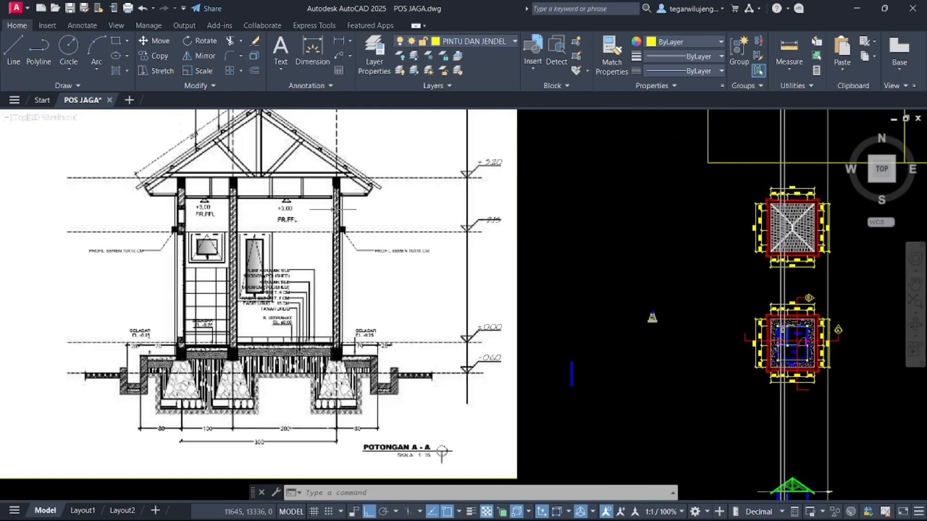
scroll(205, 210, "up", 4)
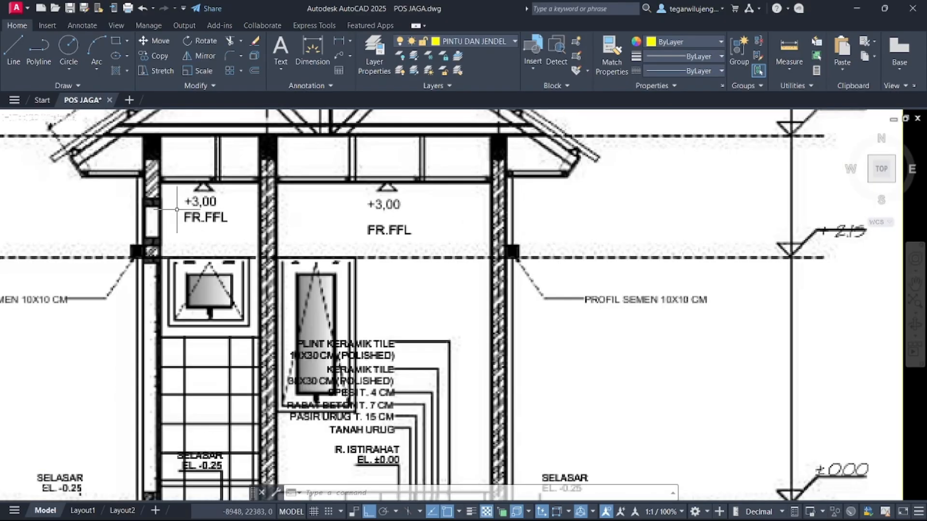
scroll(126, 203, "down", 5)
middle_click_drag(600, 314, 323, 176)
scroll(480, 337, "up", 6)
scroll(481, 336, "up", 2)
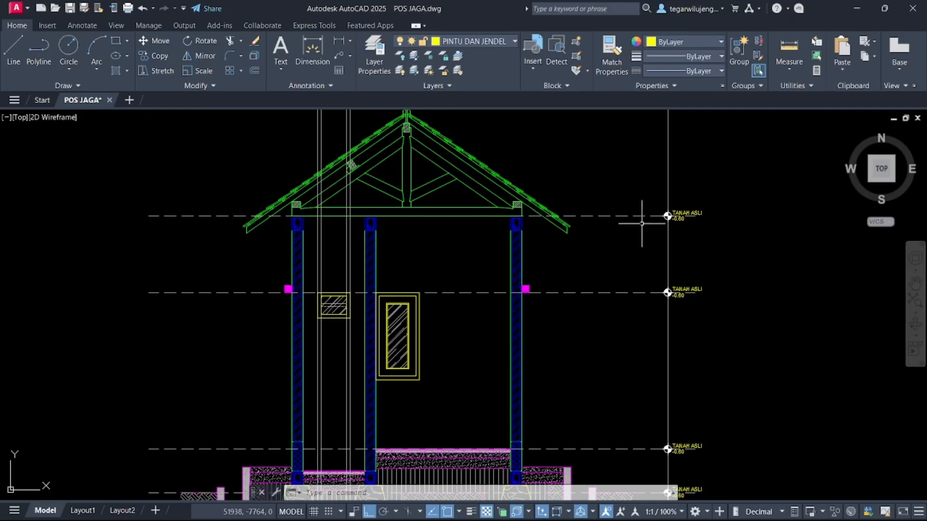
- Copy the topmost dashed level line with its marker and label 200 downward
left_click(625, 203)
left_click(614, 237)
type("c")
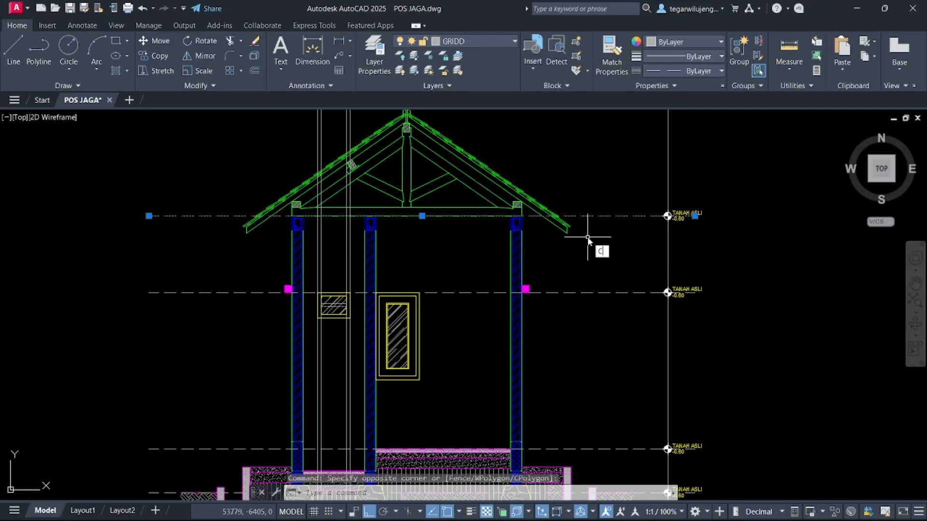
type("o")
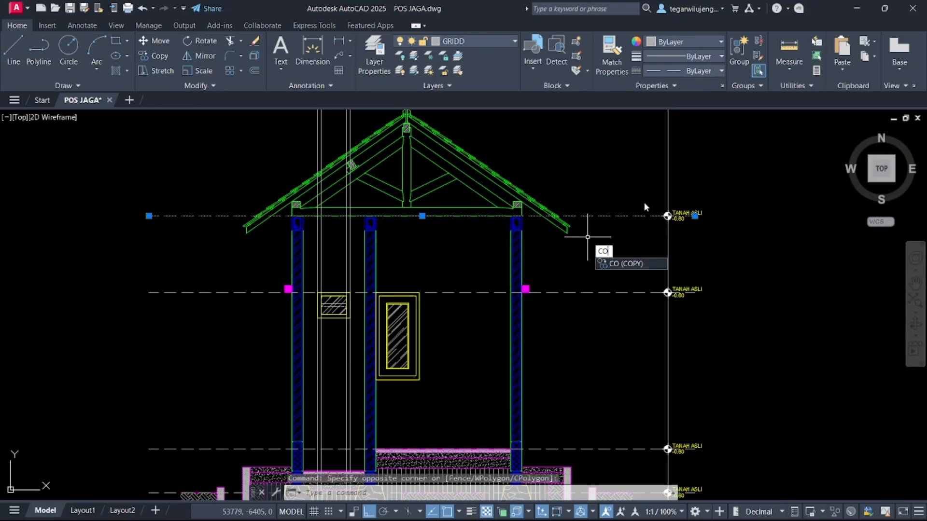
left_click(638, 186)
left_click(709, 233)
type("o")
key("Return")
left_click(606, 215)
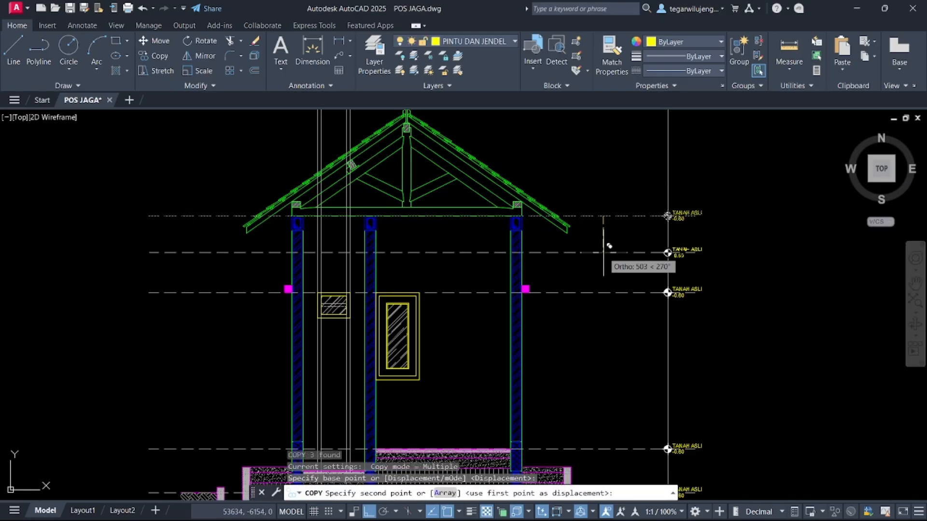
type("200")
key("Return")
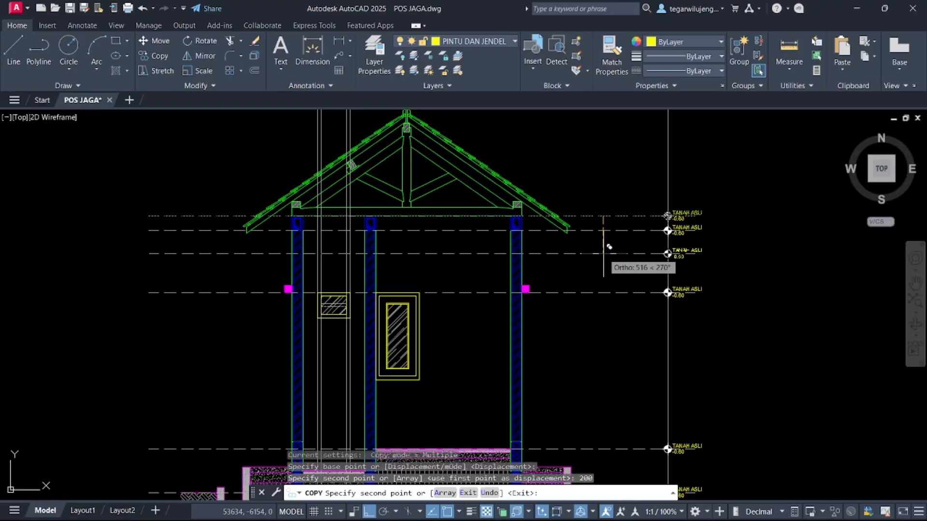
key("Escape")
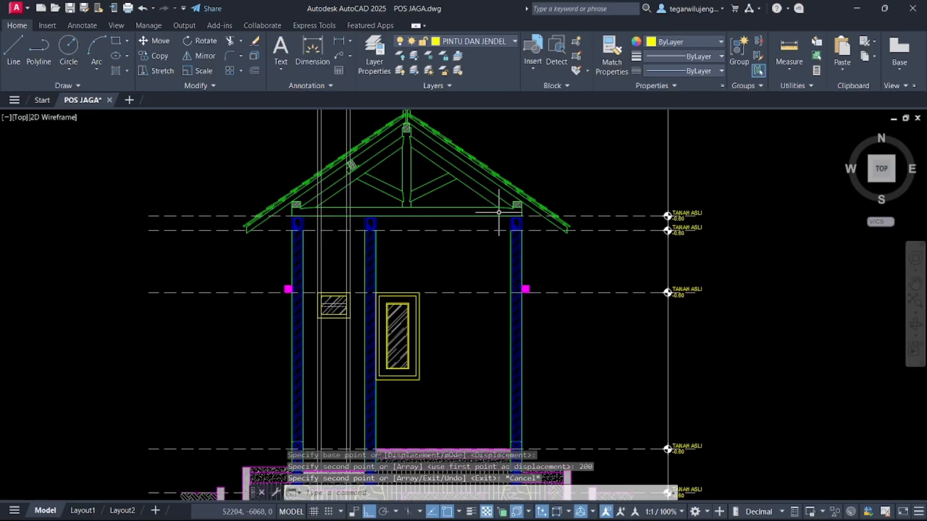
- Create a red layer named PLAFOND and make it the current layer
scroll(499, 212, "up", 3)
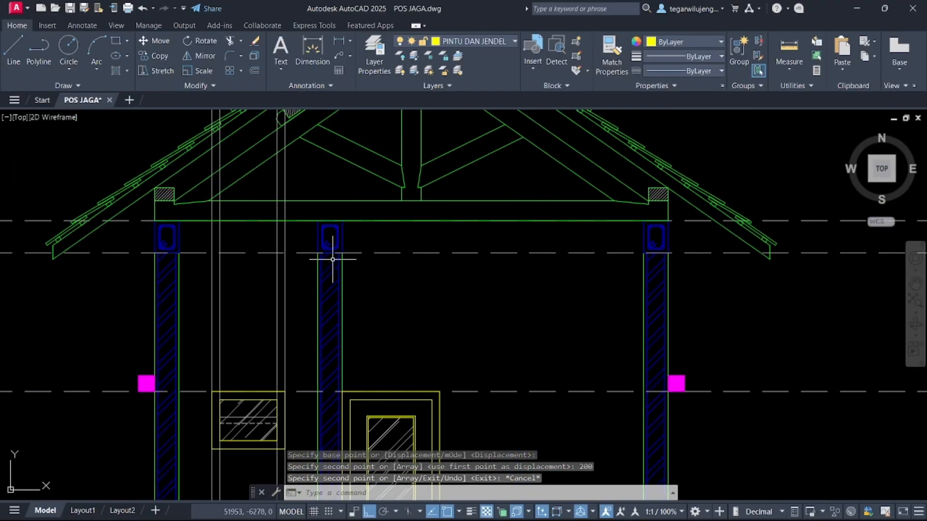
left_click(374, 44)
left_click(121, 135)
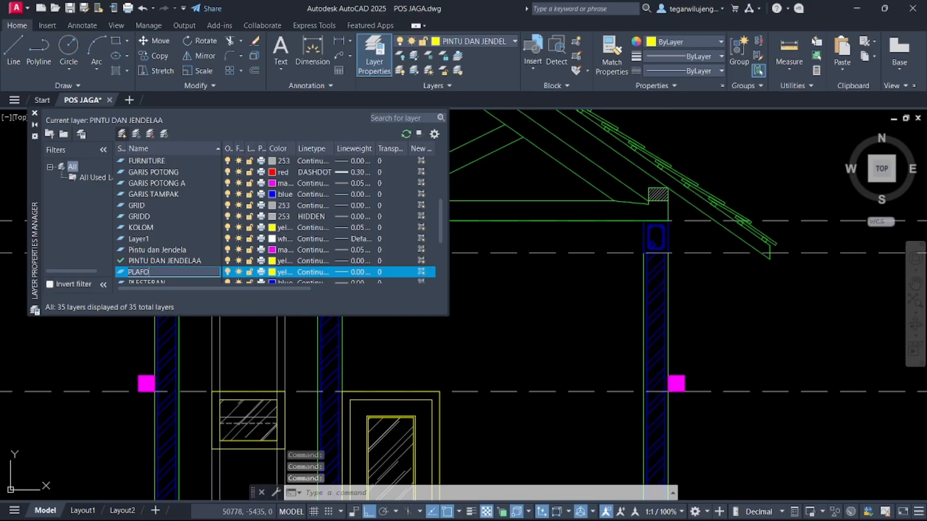
key("Return")
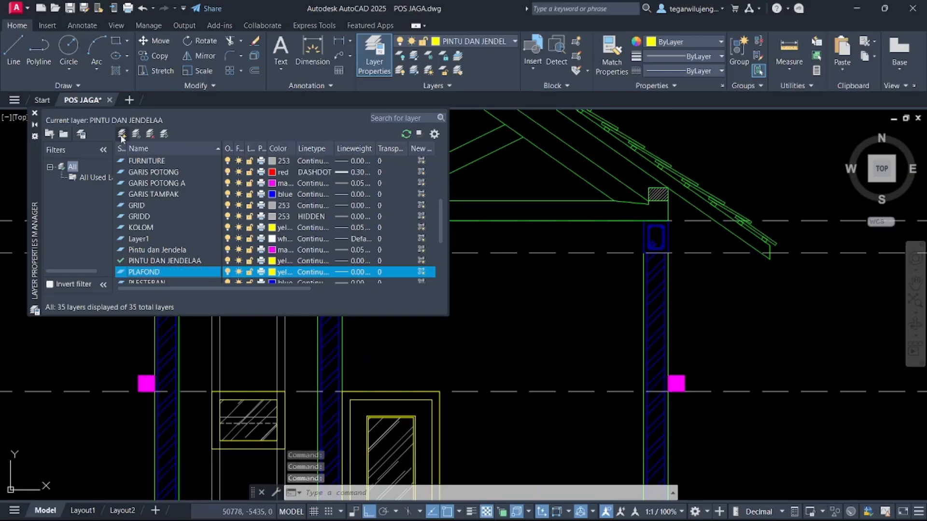
left_click(272, 273)
left_click(362, 277)
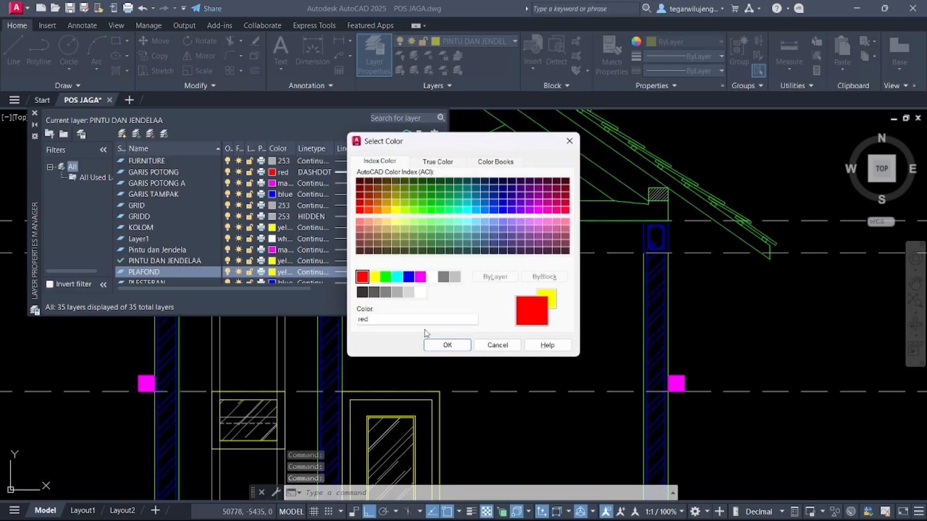
left_click(446, 346)
left_click(379, 63)
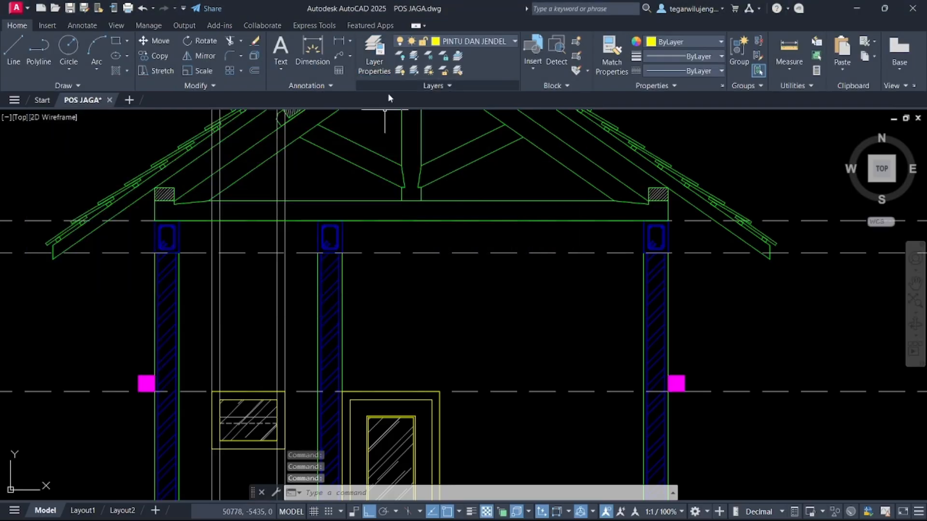
left_click(482, 40)
left_click(466, 336)
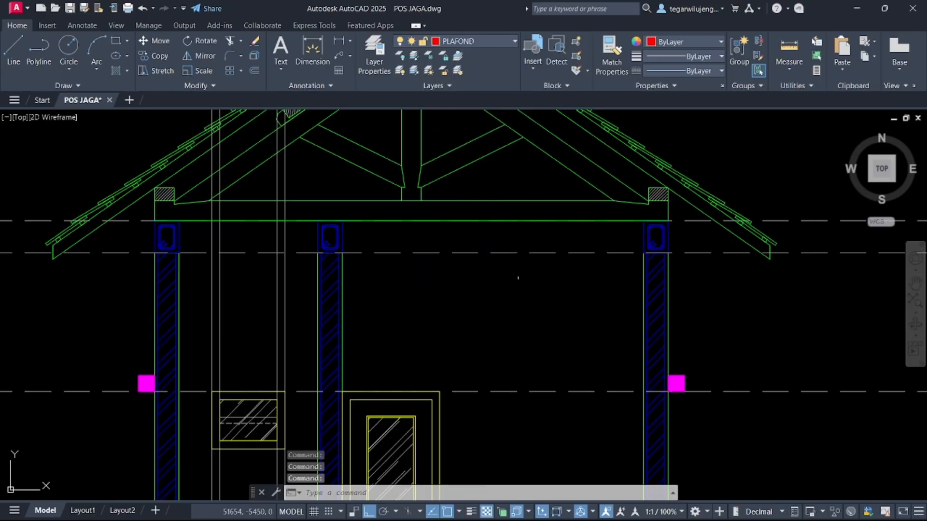
- Draw horizontal ceiling lines along the copied level line, spanning the wide bay and the narrow bay between the columns
type("l")
key("Return")
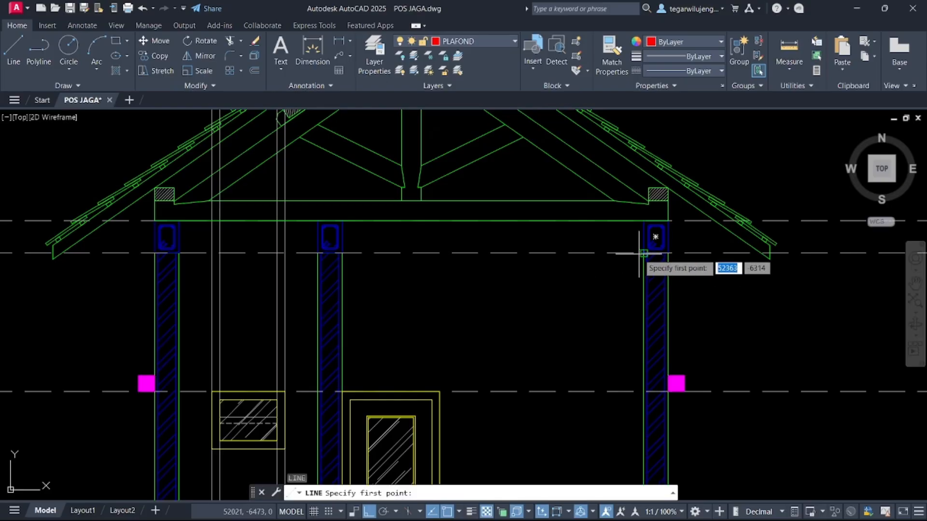
scroll(643, 253, "up", 3)
left_click(644, 253)
scroll(470, 254, "down", 4)
scroll(461, 259, "up", 1)
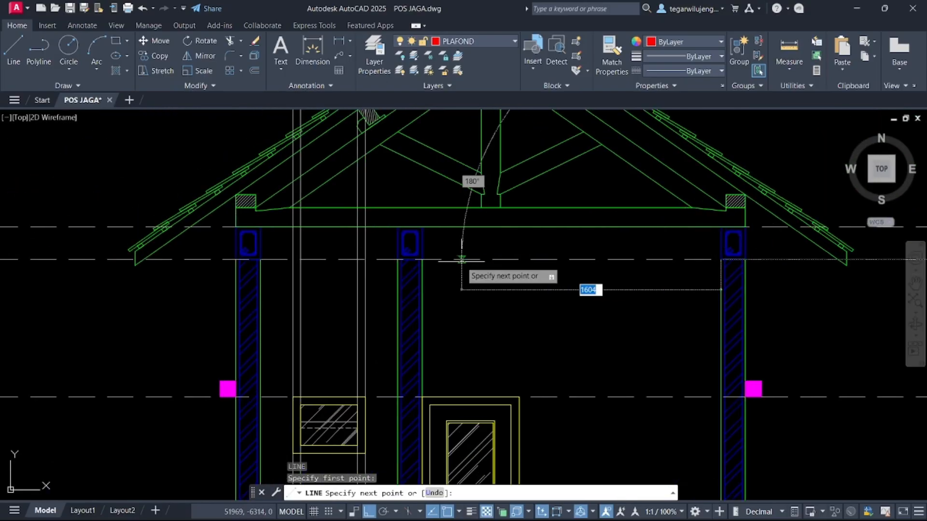
scroll(423, 257, "up", 3)
left_click(423, 260)
key("Return")
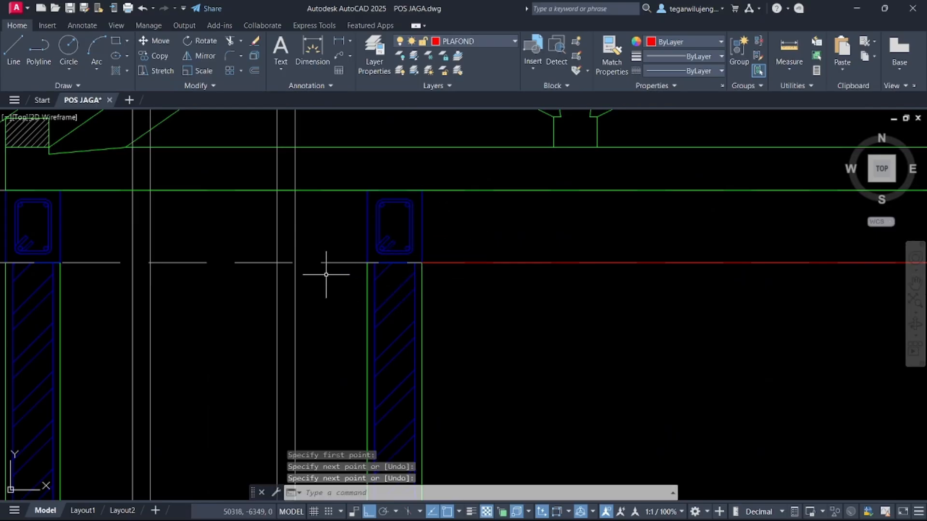
key("Return")
left_click(60, 263)
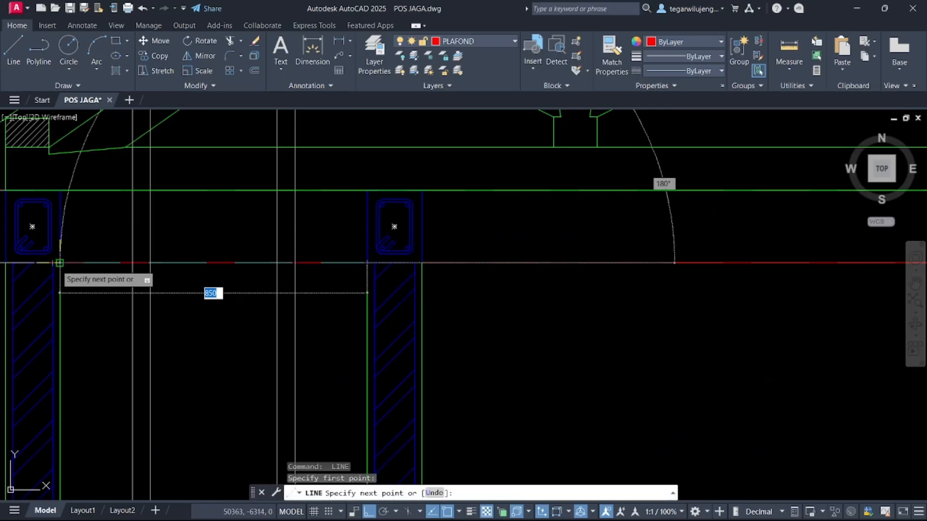
key("Return")
- Check the ceiling thickness in the reference section and offset the wide-bay and narrow-bay ceiling lines 9 upward
left_click(476, 263)
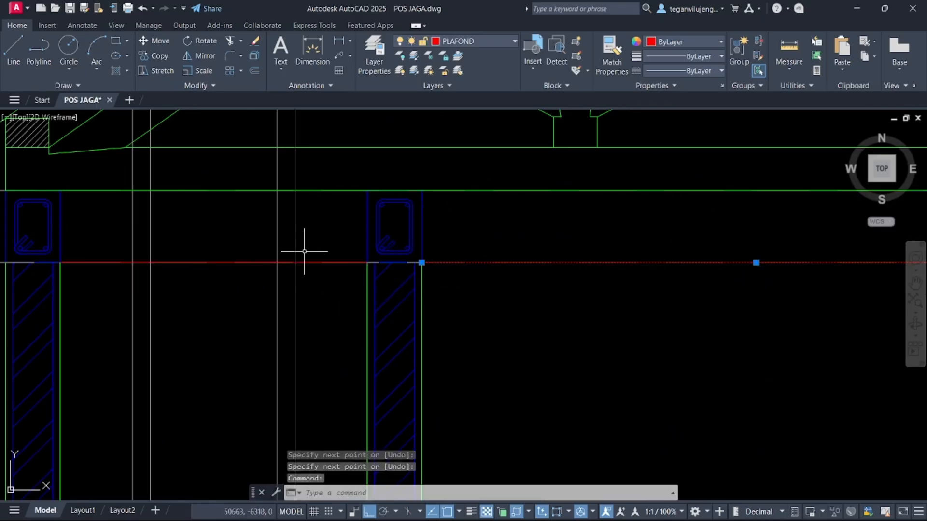
left_click(312, 263)
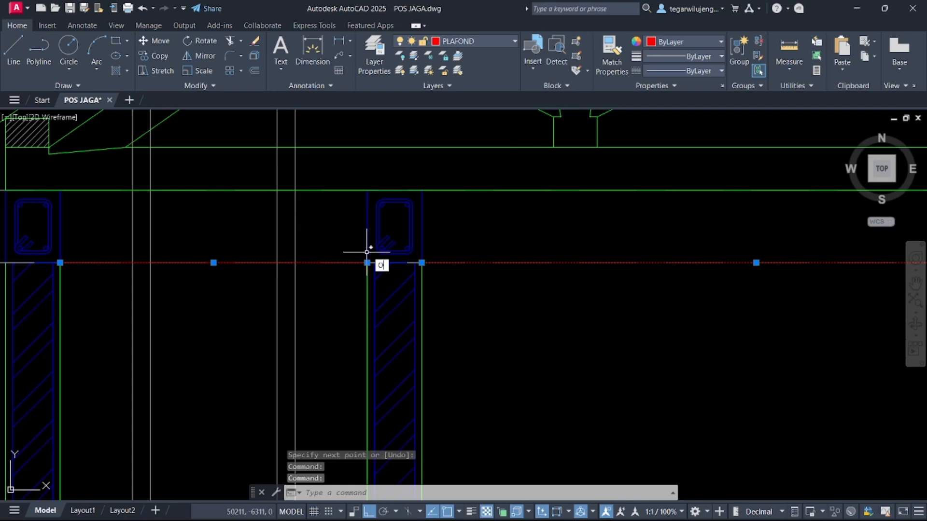
type("o")
key("Return")
left_click(466, 263)
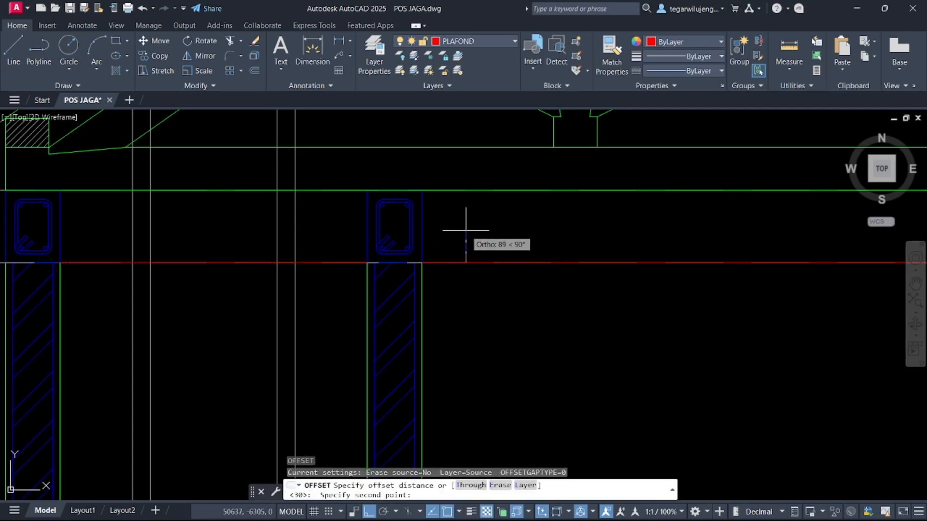
scroll(466, 231, "down", 15)
middle_click_drag(100, 181, 377, 366)
scroll(389, 256, "up", 6)
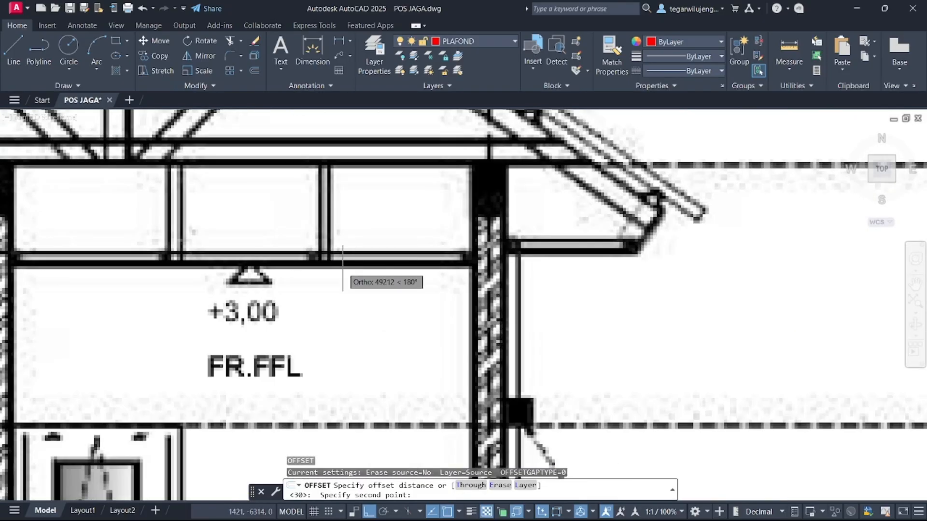
scroll(385, 271, "down", 4)
scroll(221, 278, "down", 5)
scroll(459, 347, "up", 6)
scroll(420, 372, "down", 6)
mouse_move(420, 372)
middle_mouse_down()
mouse_move(412, 226)
mouse_move(428, 142)
middle_mouse_up()
key("Return")
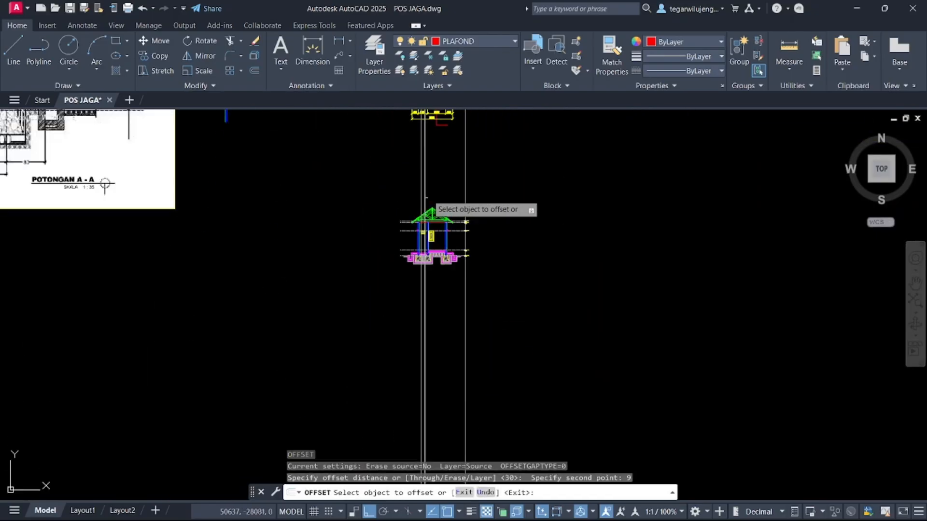
scroll(428, 212, "up", 6)
middle_click_drag(405, 192, 415, 364)
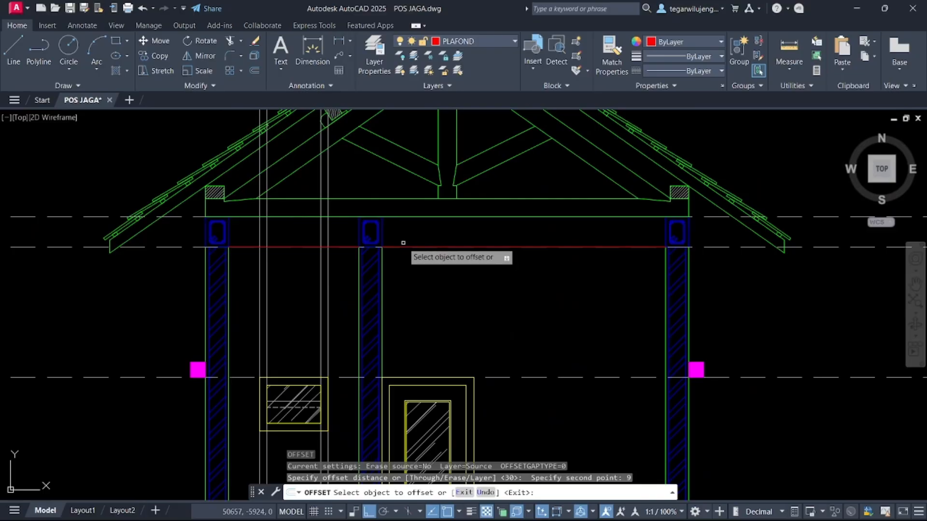
left_click(397, 246)
left_click(379, 235)
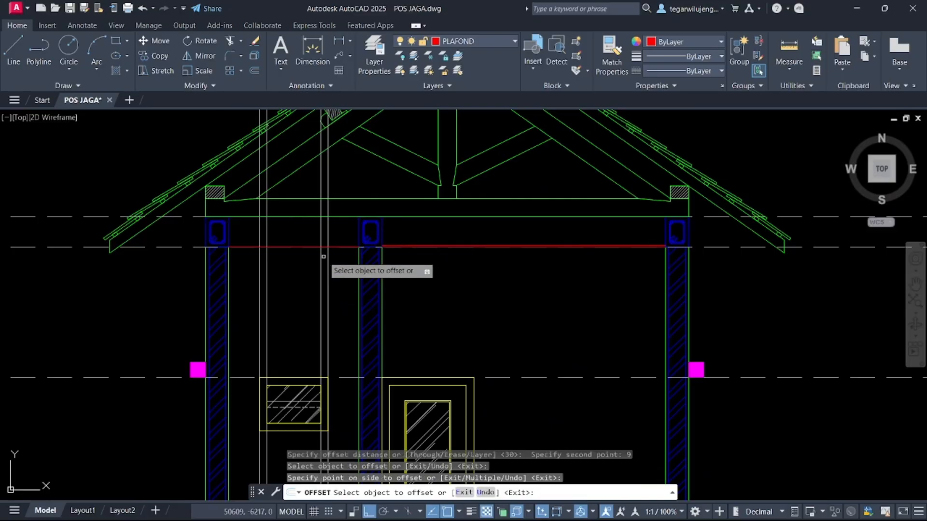
left_click(313, 247)
left_click(358, 242)
- Offset the lowest ceiling lines of both bays 30 upward to form the top line of the ceiling frame
scroll(398, 244, "up", 7)
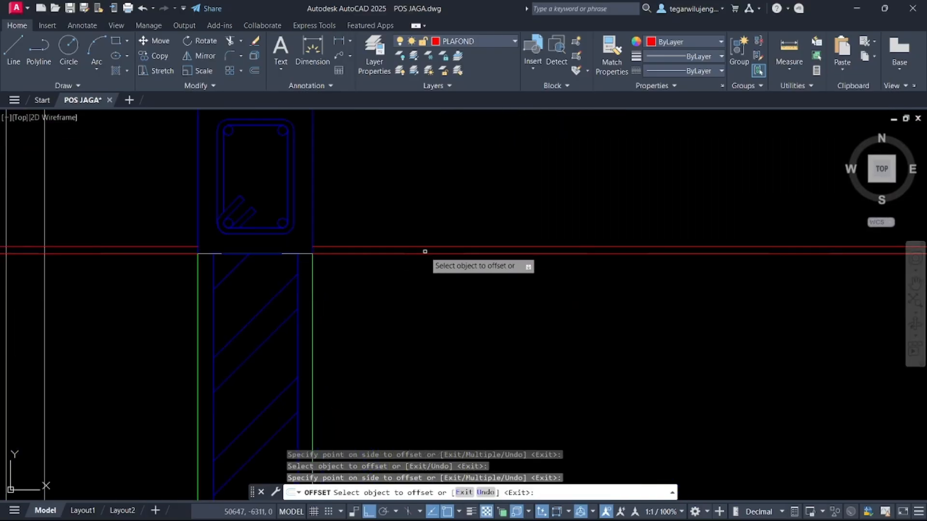
left_click(360, 254)
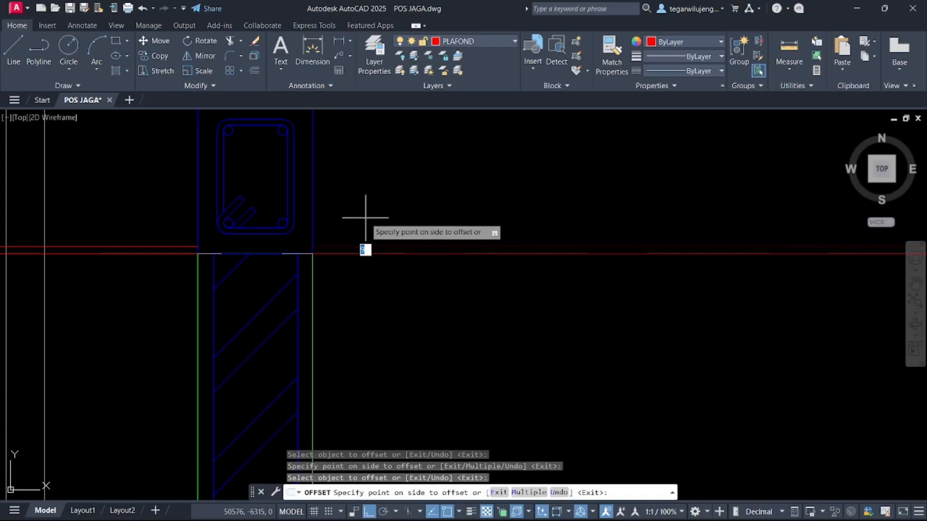
left_click(366, 217)
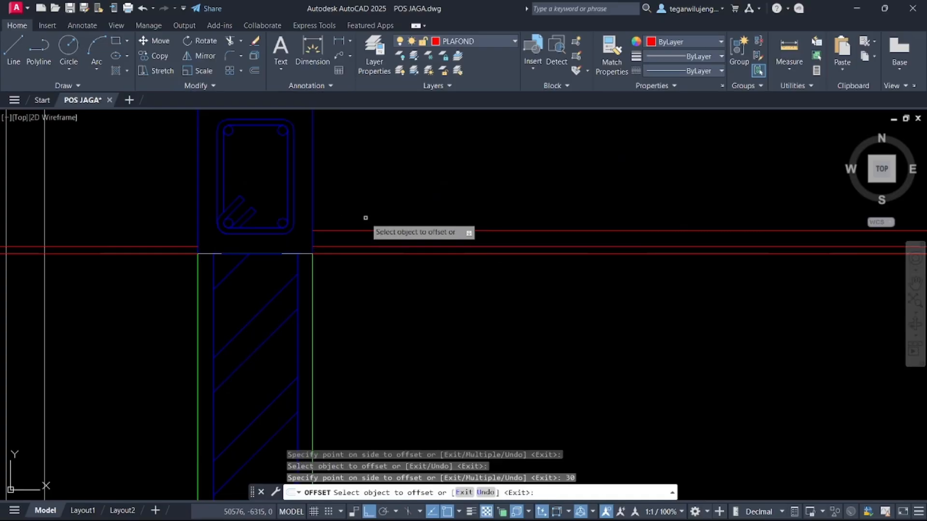
left_click(140, 253)
left_click(140, 211)
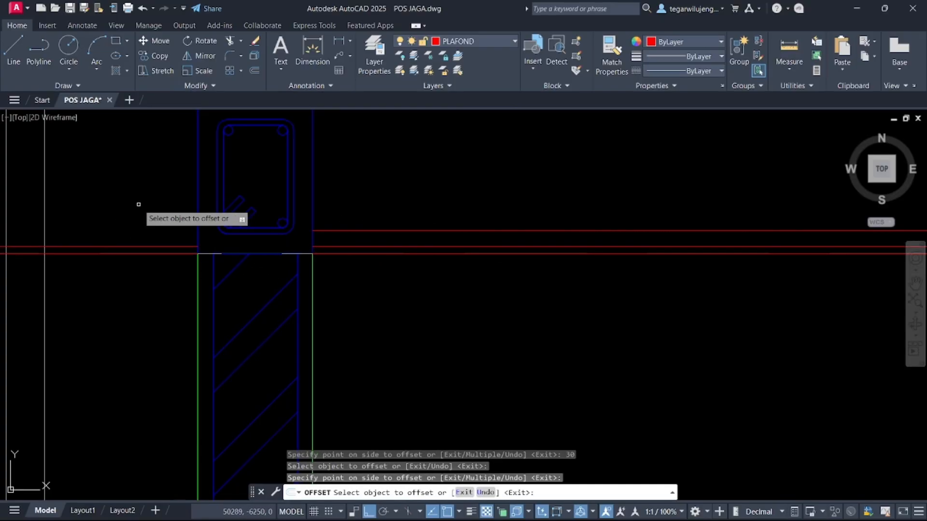
left_click(128, 252)
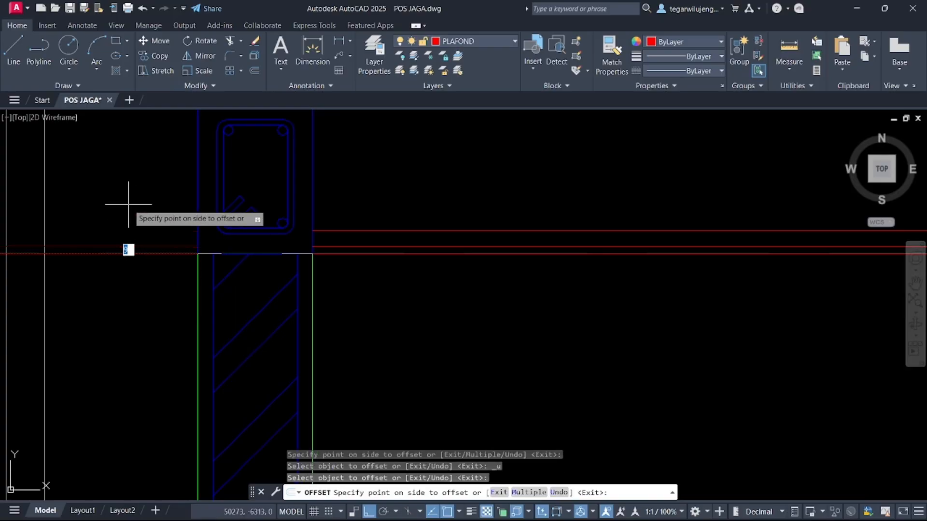
left_click(129, 208)
scroll(197, 224, "down", 5)
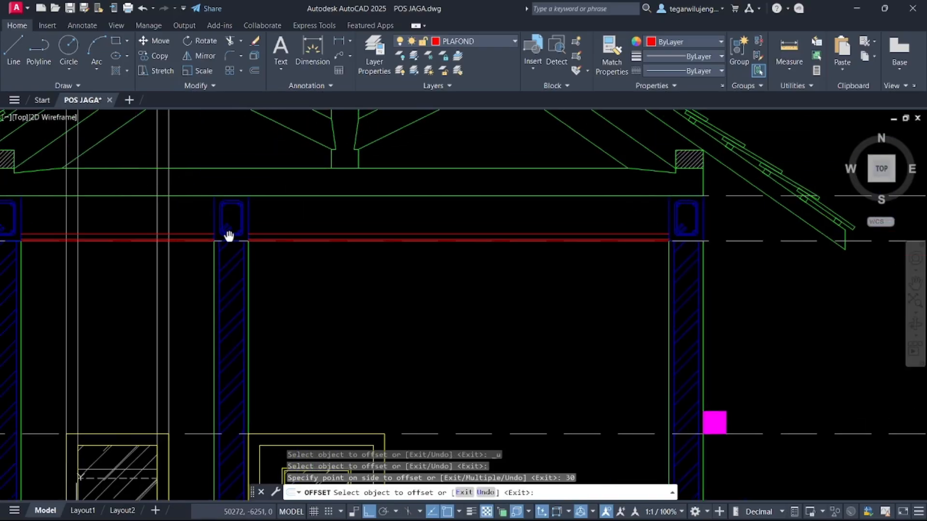
key("Escape")
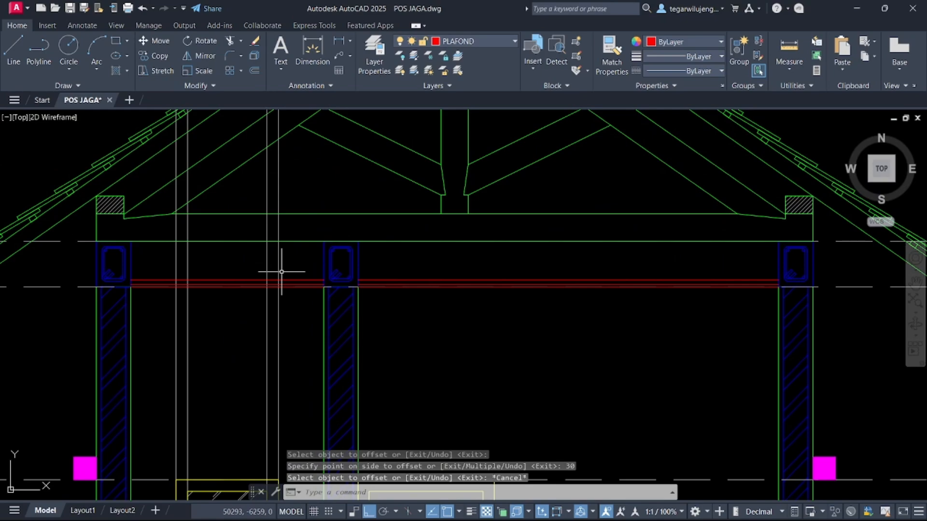
key("Escape")
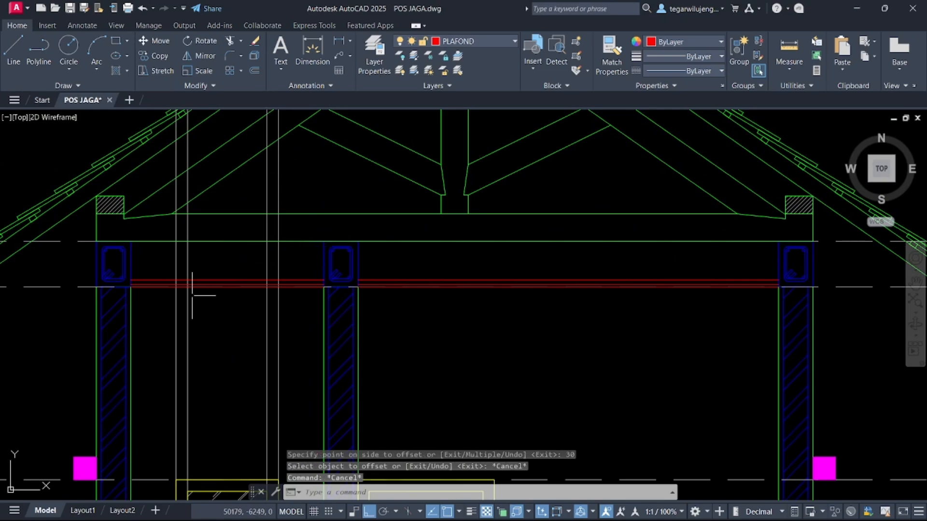
scroll(189, 296, "up", 2)
scroll(144, 277, "up", 4)
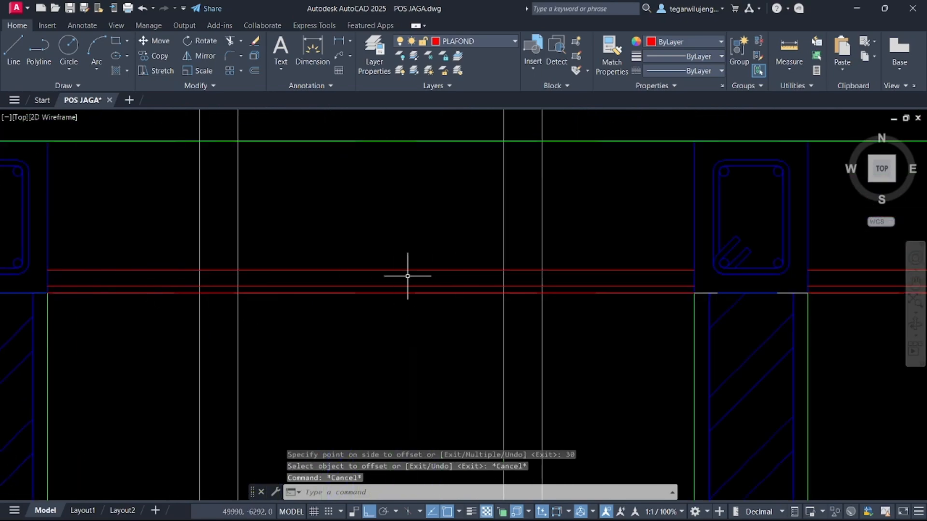
scroll(415, 287, "down", 4)
middle_click_drag(196, 265, 244, 263)
scroll(304, 271, "up", 4)
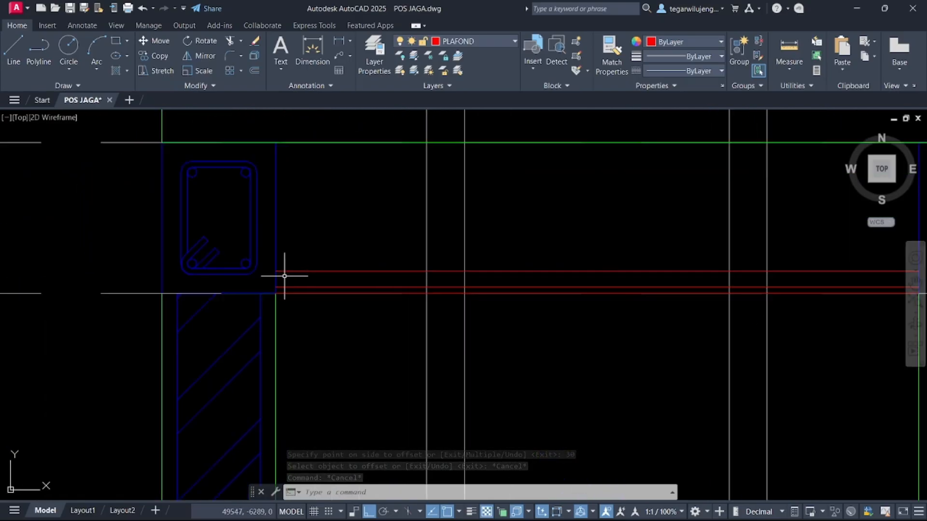
type("RE")
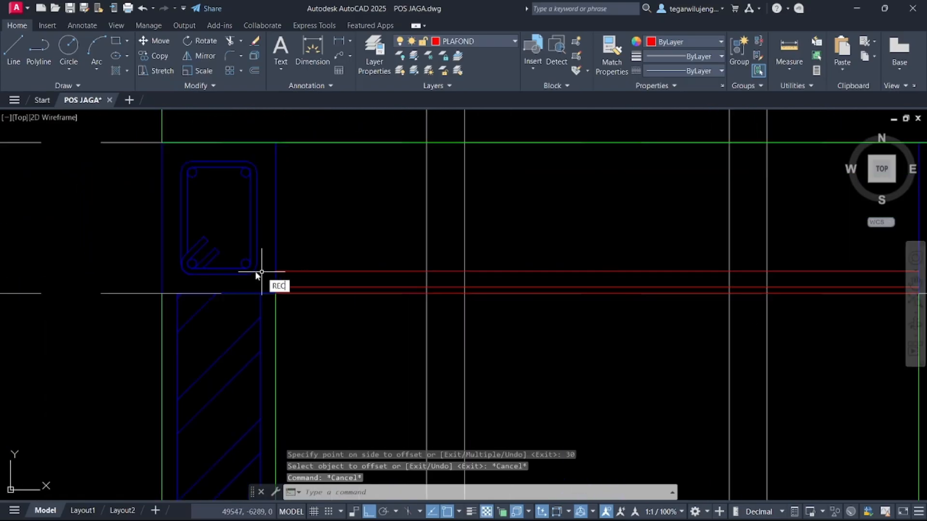
type("C")
key("Return")
scroll(257, 284, "up", 4)
left_click(298, 254)
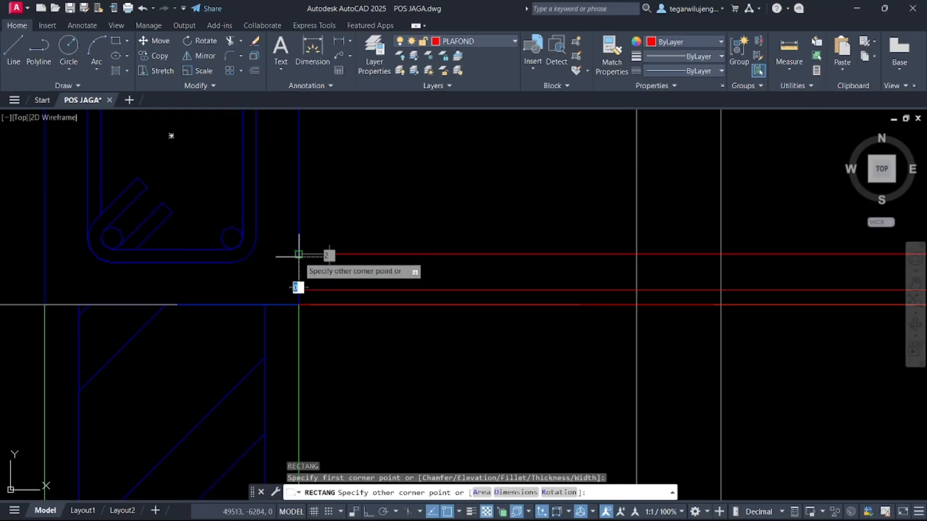
key("Escape")
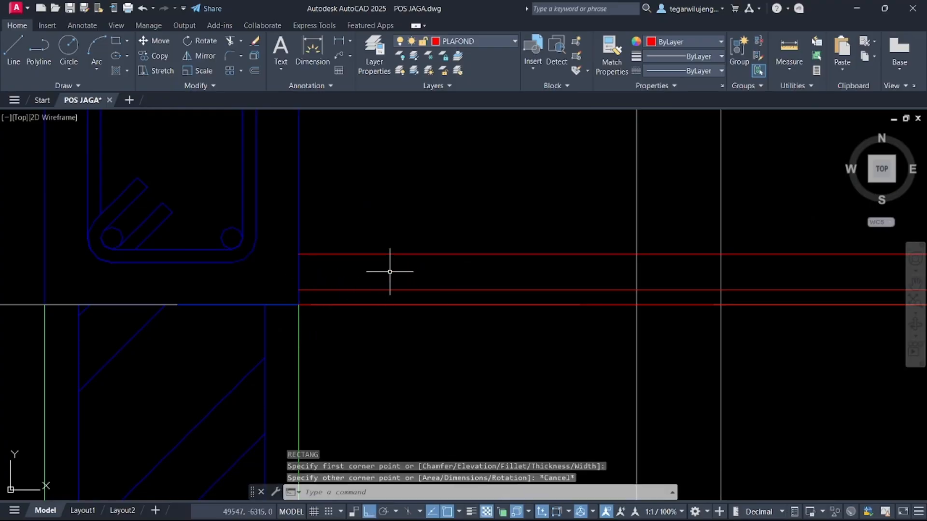
- Move the topmost ceiling lines of the narrow and wide bays up by 9
left_click(390, 274)
scroll(439, 242, "down", 3)
scroll(746, 240, "up", 6)
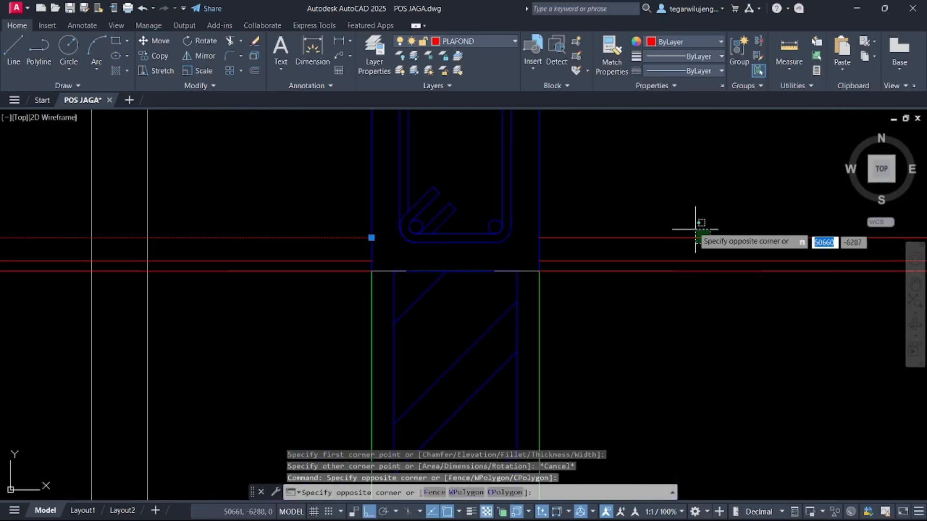
left_click(678, 201)
type("M")
key("Return")
left_click(696, 223)
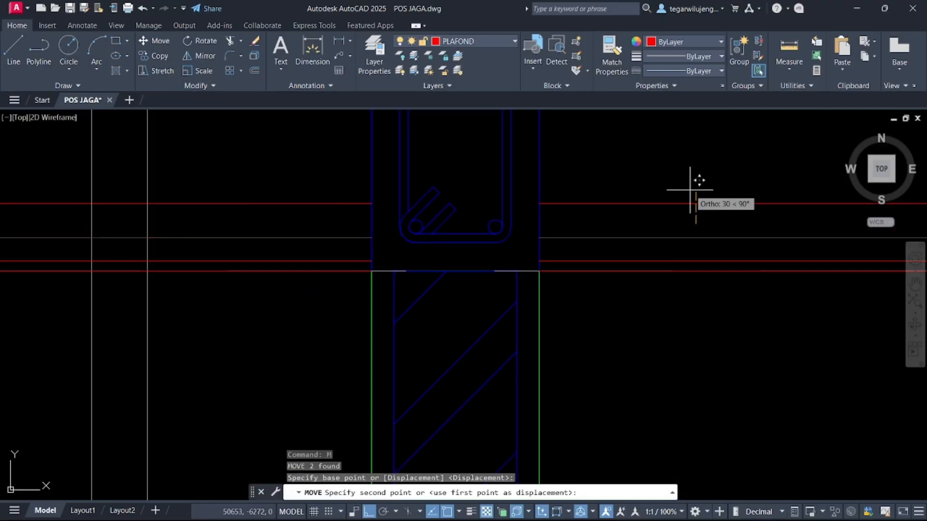
type("9")
key("Return")
- Draw a 30 by 20 rectangle from the end of the narrow bay's top ceiling line at the outer column face
scroll(690, 191, "down", 5)
middle_click_drag(449, 197, 473, 206)
type("REC")
key("Return")
scroll(463, 207, "up", 6)
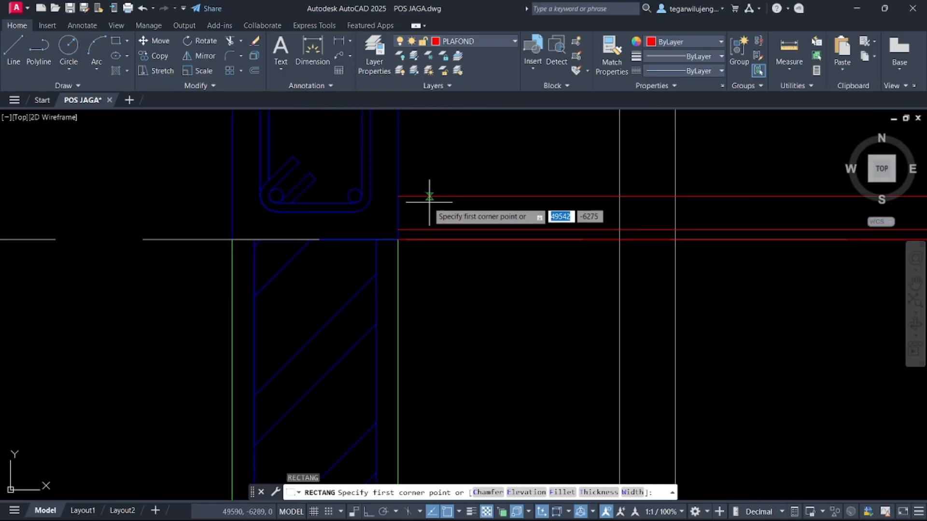
left_click(398, 196)
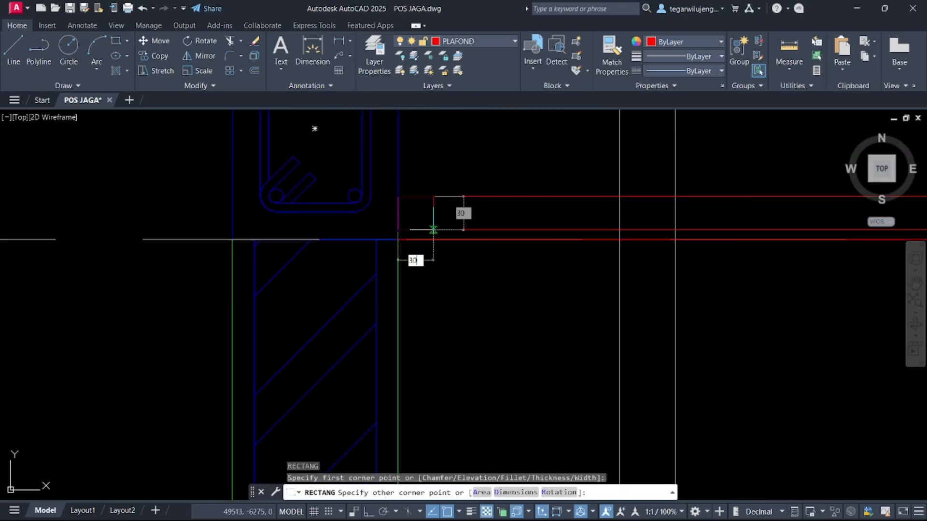
key("Tab")
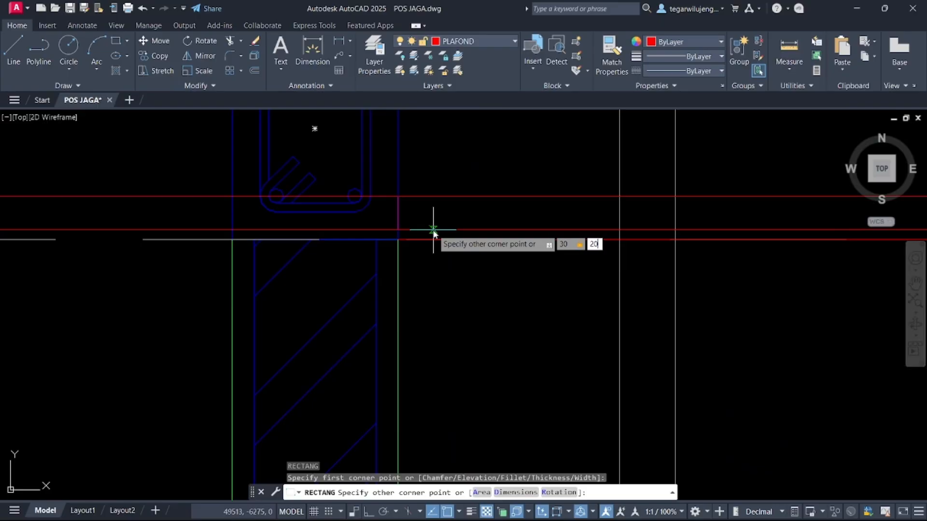
key("Return")
- Move the rectangle straight down so its top edge lies on the narrow bay's top ceiling line
scroll(416, 193, "up", 2)
left_click(429, 176)
left_click(411, 143)
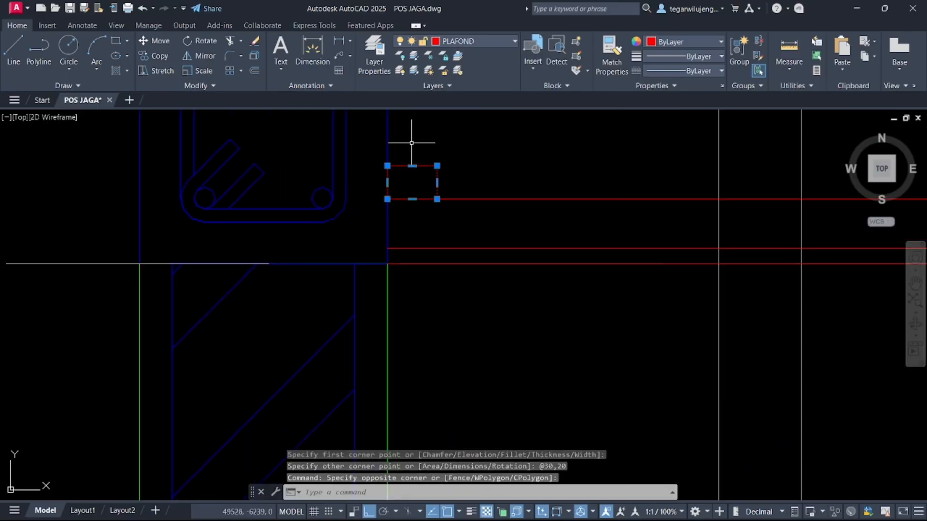
type("M")
key("Return")
left_click(387, 199)
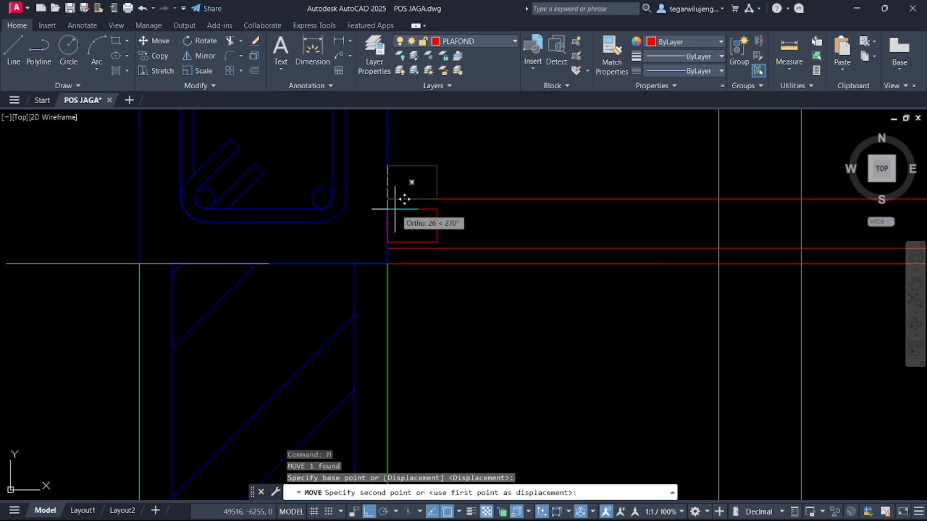
key("Return")
- Stretch the rectangle's bottom edge down to the middle ceiling line and its side facing the bay outward by 10
left_click(413, 231)
left_click(413, 232)
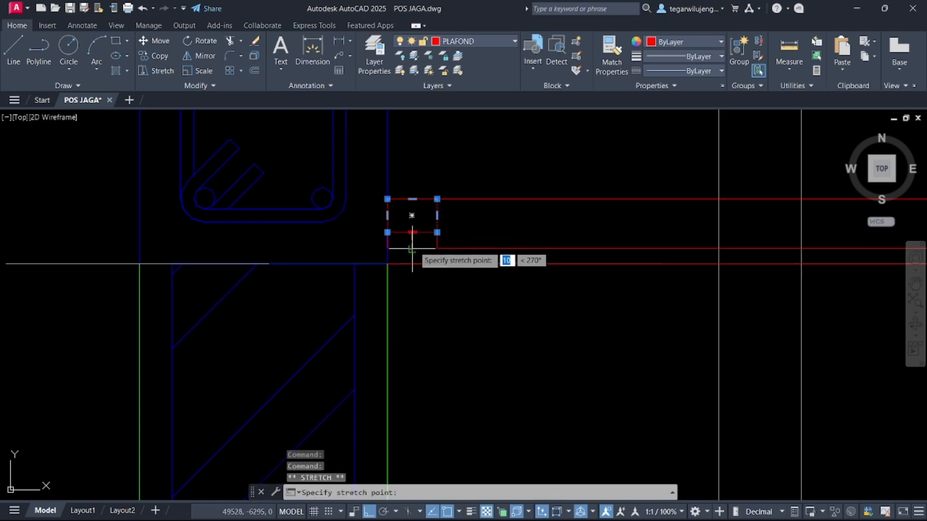
left_click(437, 224)
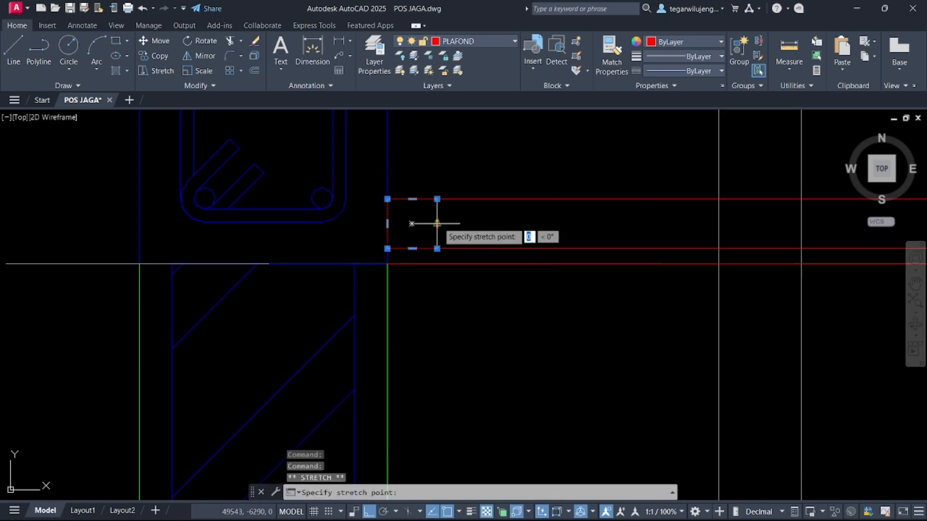
type("1")
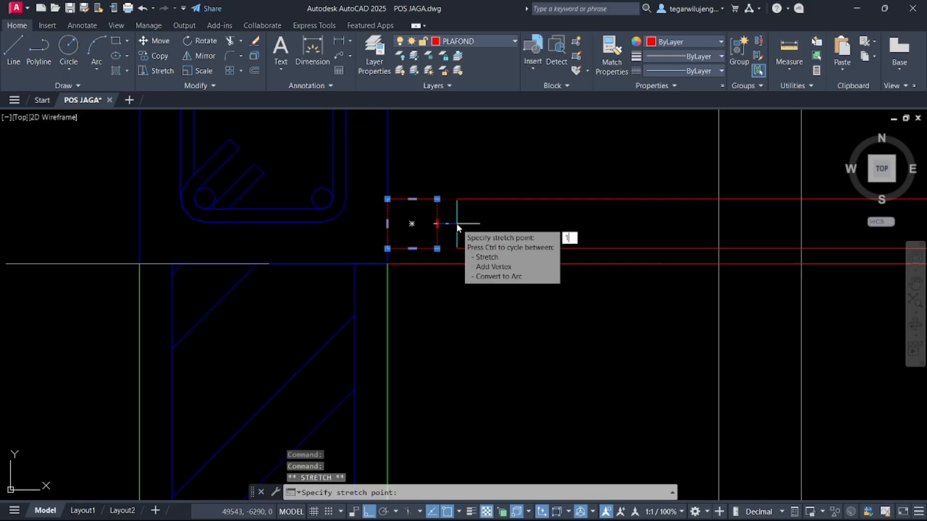
type("0")
key("Return")
- Move the rectangle by its bottom midpoint to the midpoint of the narrow bay's middle ceiling line
scroll(458, 225, "down", 2)
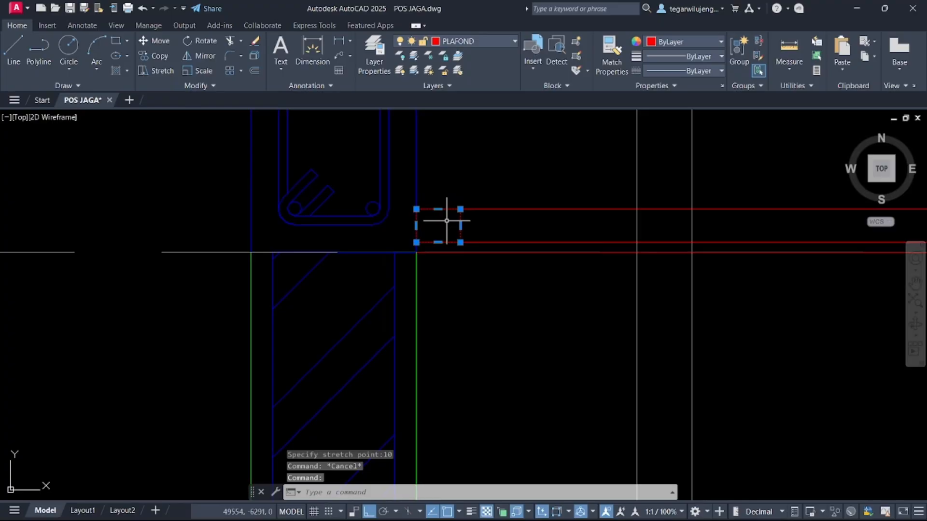
scroll(622, 306, "down", 3)
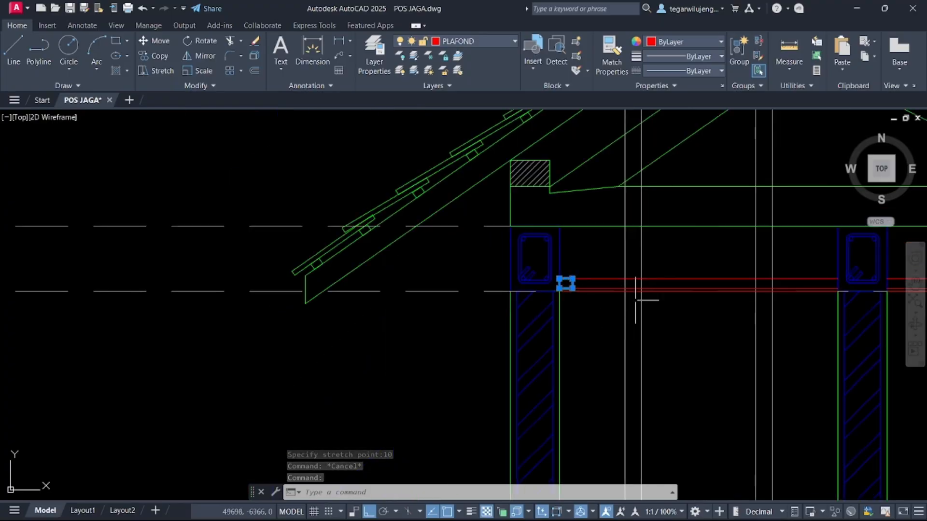
middle_click_drag(652, 307, 516, 279)
type("m")
key("Return")
scroll(424, 275, "up", 3)
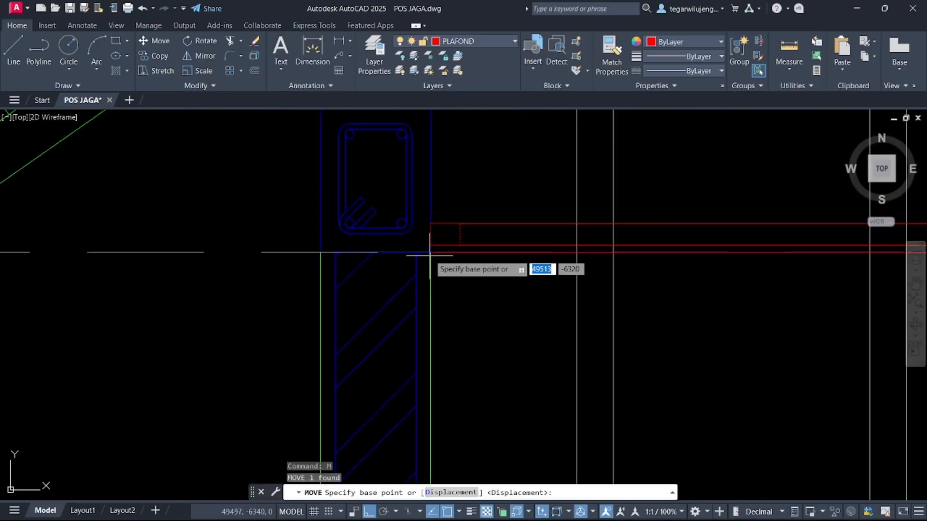
left_click(443, 242)
middle_click_drag(693, 241, 571, 235)
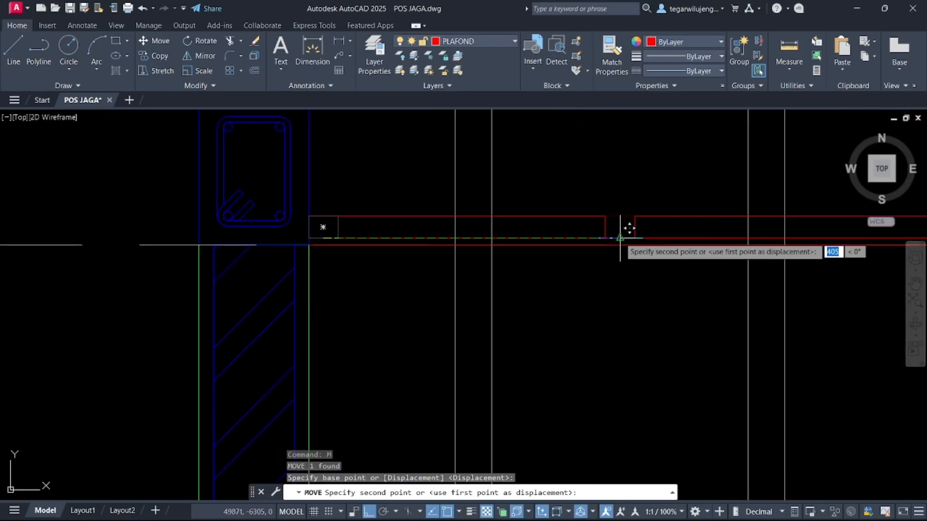
left_click(613, 244)
key("Escape")
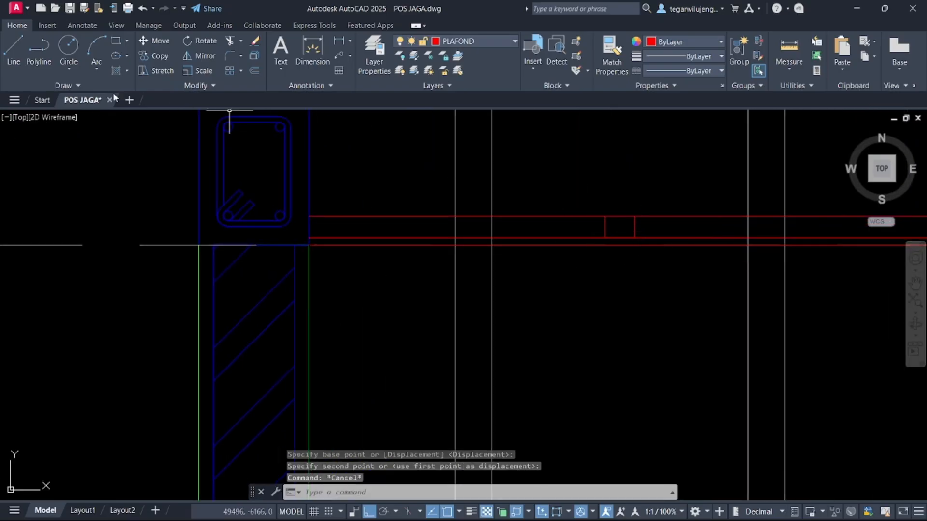
- Hatch the small rectangle at the middle of the narrow bay's ceiling with the ANSI31 pattern
left_click(115, 71)
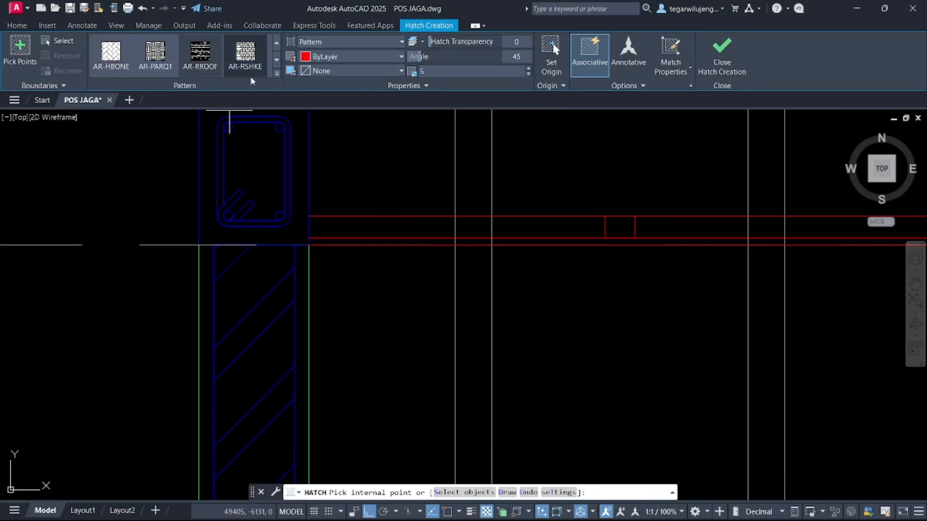
left_click(277, 73)
scroll(144, 68, "up", 5)
left_click(111, 50)
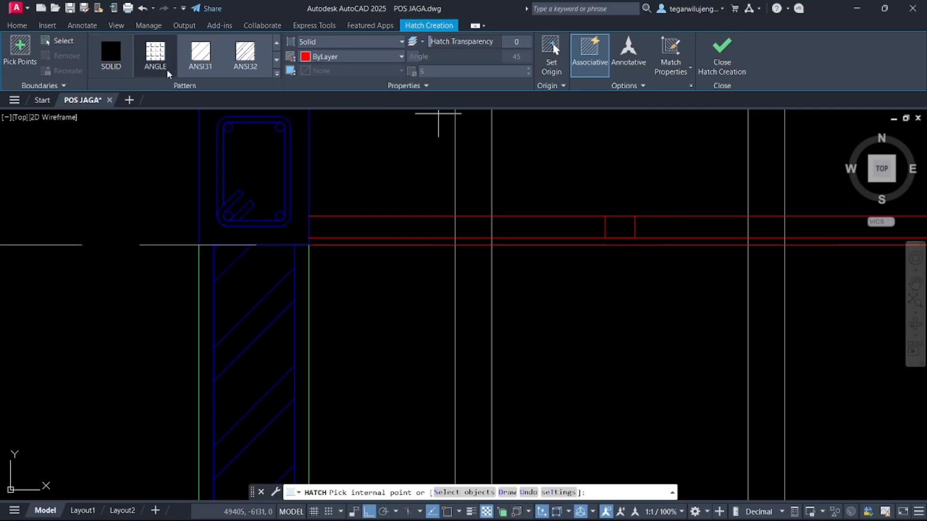
left_click(201, 53)
left_click(621, 230)
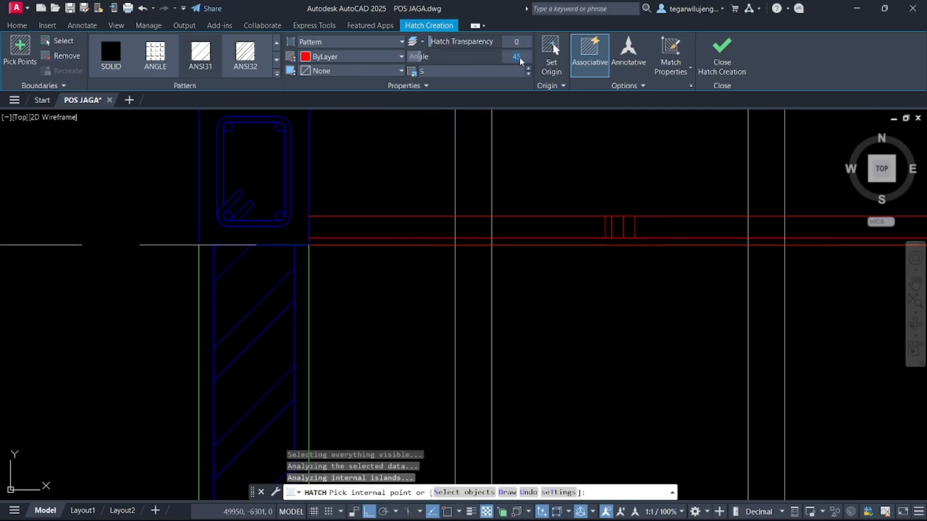
- Set the rectangle's hatch to angle 0 and scale 2 and finish the hatch
type("0")
key("Return")
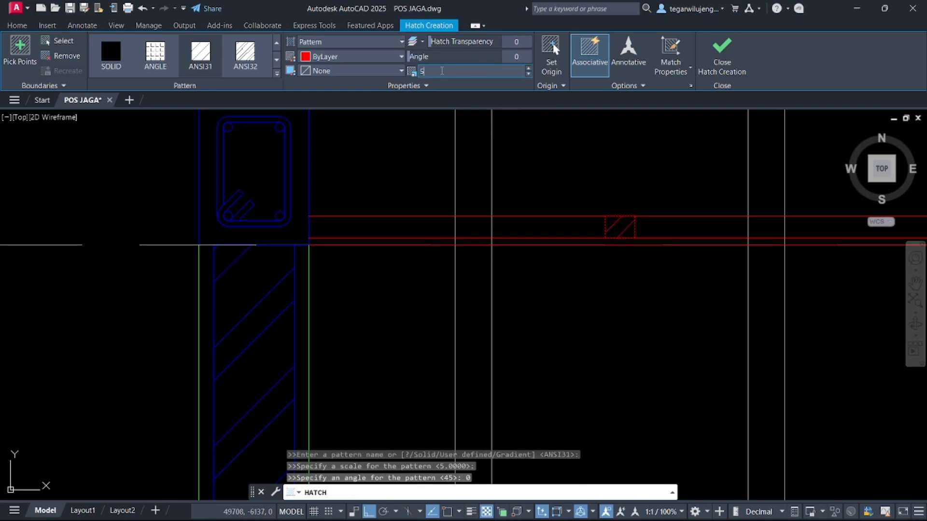
key("Return")
scroll(571, 207, "up", 2)
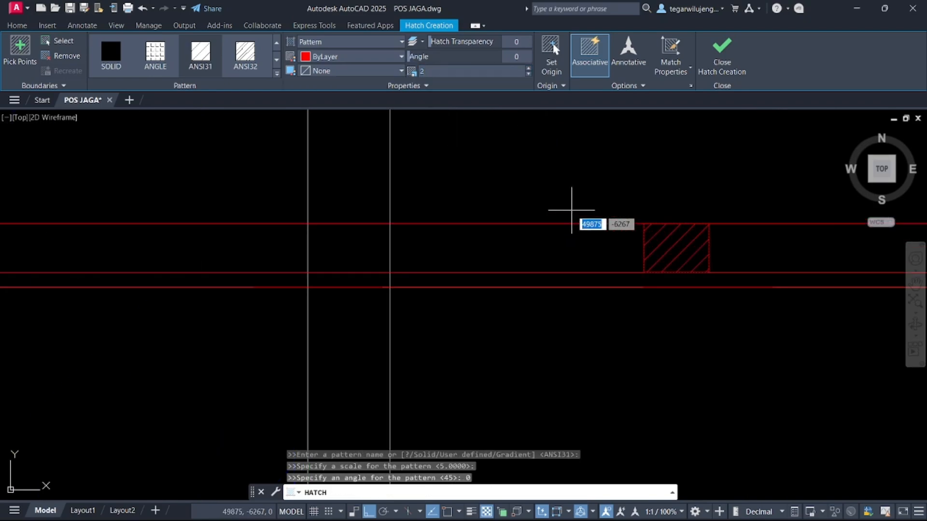
left_click(723, 53)
scroll(622, 223, "down", 2)
key("Escape")
- Copy the hatched rectangle by its lower-left corner to the middle column's face at the start of the wide bay's middle ceiling line
left_click(622, 192)
left_click(695, 276)
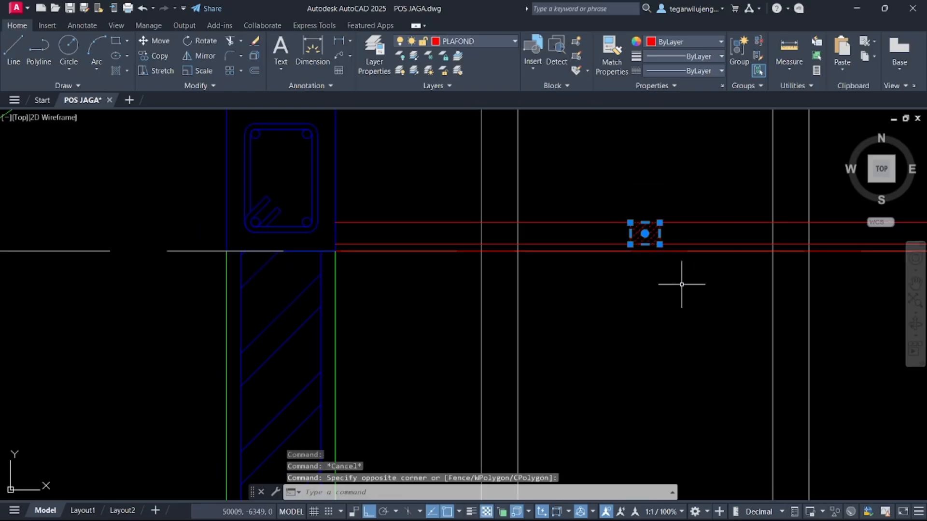
middle_click_drag(672, 284, 511, 234)
key("Return")
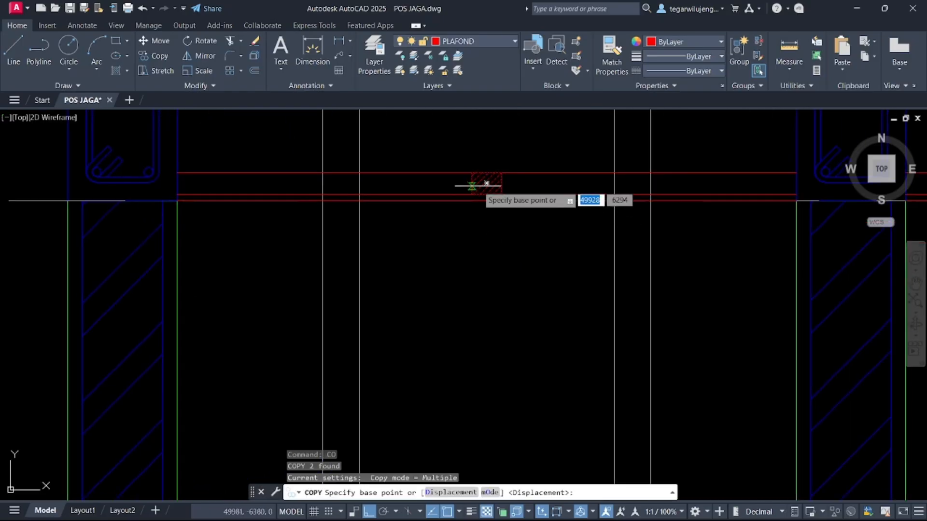
left_click(472, 194)
scroll(345, 229, "down", 3)
scroll(618, 216, "up", 4)
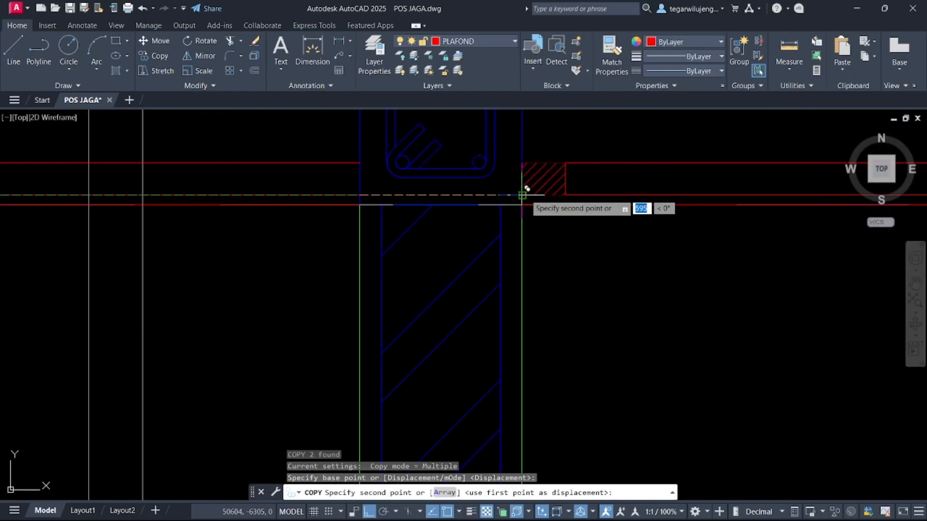
left_click(521, 195)
key("Escape")
scroll(542, 201, "down", 1)
scroll(521, 206, "up", 3)
left_click(522, 206)
left_click(458, 196)
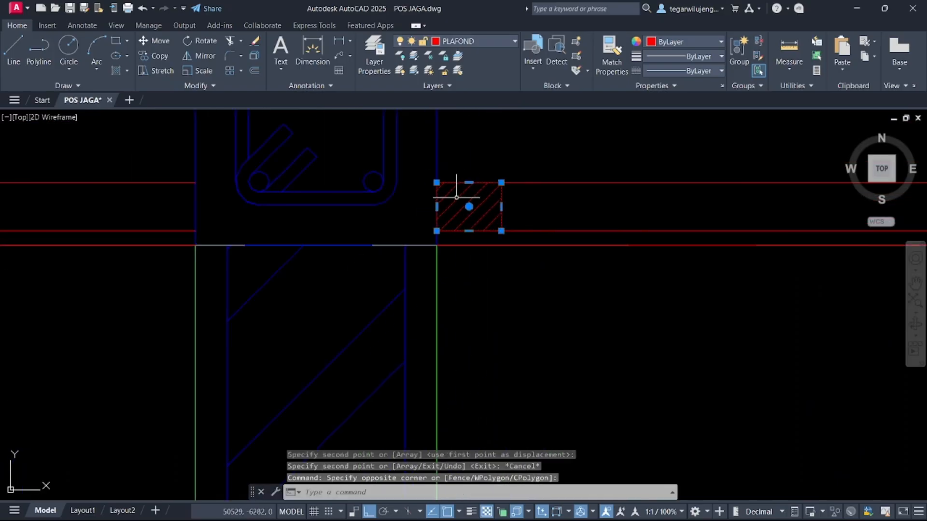
key("Return")
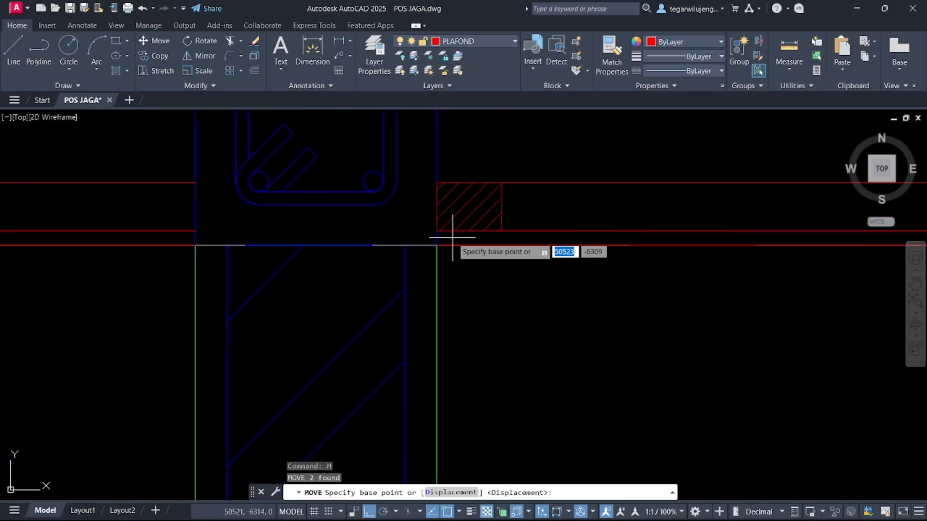
key("Escape")
- Copy the hatched member beside the middle column as an array of 4 items along the wide bay's ceiling, spaced 600 apart
left_click(518, 207)
left_click(467, 200)
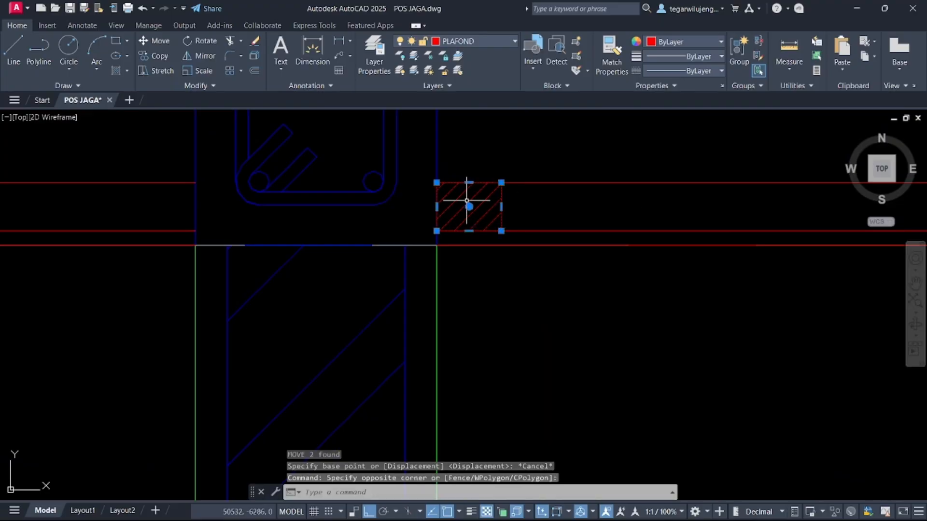
type("co")
key("Return")
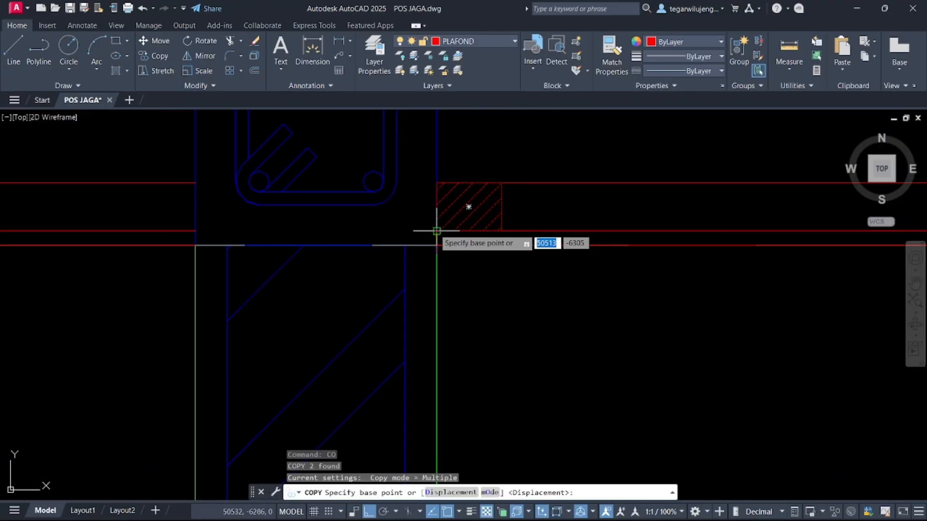
left_click(437, 231)
scroll(524, 230, "down", 3)
scroll(561, 254, "down", 3)
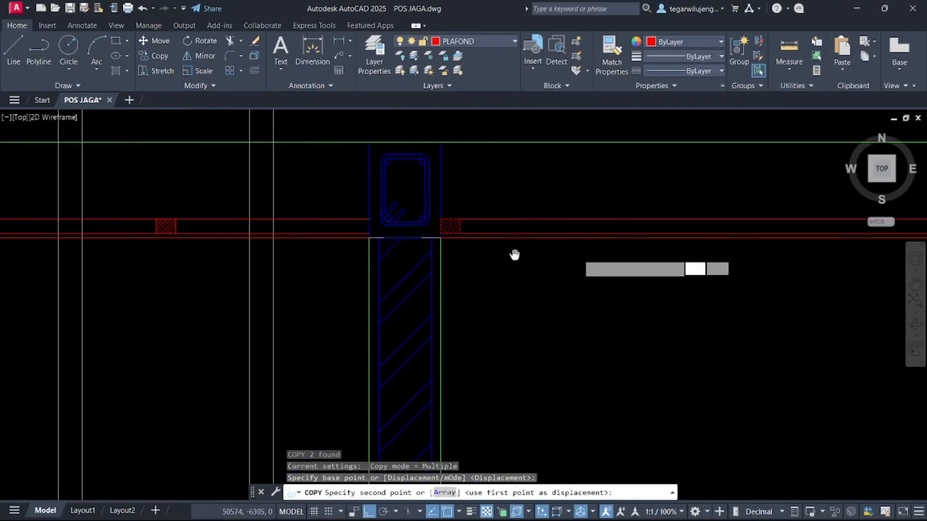
scroll(426, 248, "down", 2)
scroll(448, 251, "up", 5)
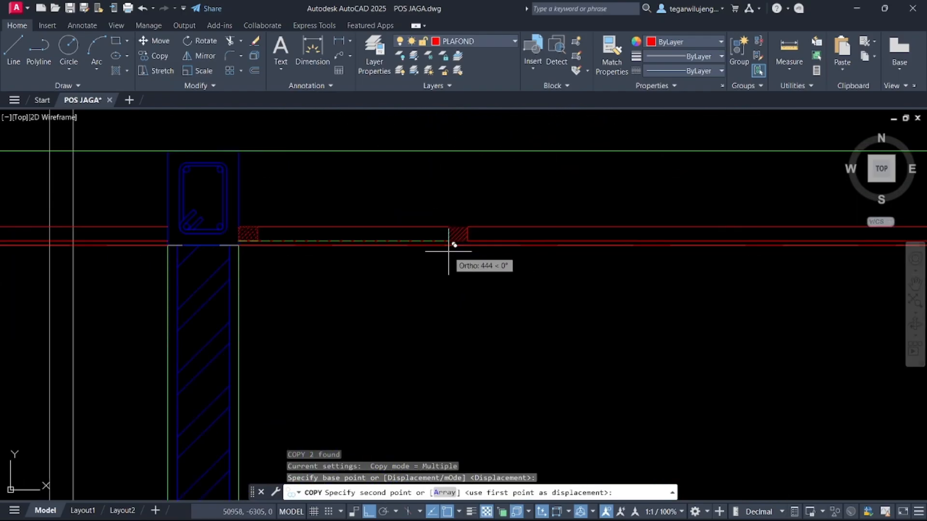
scroll(439, 246, "down", 2)
scroll(427, 255, "down", 4)
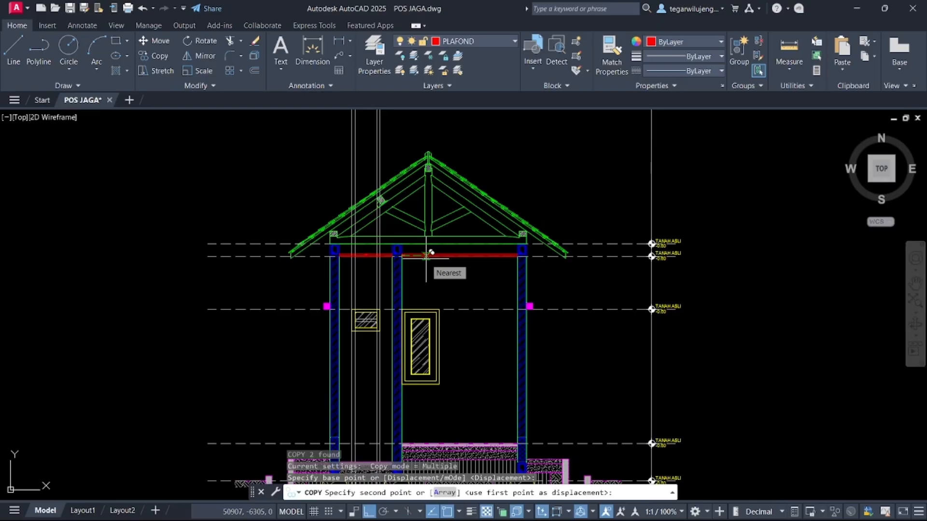
scroll(426, 258, "up", 6)
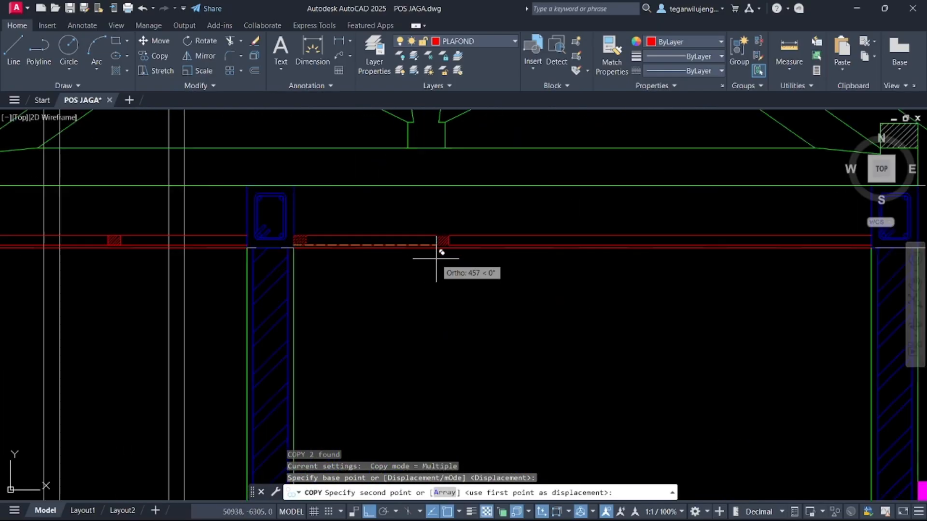
type("AR")
key("Return")
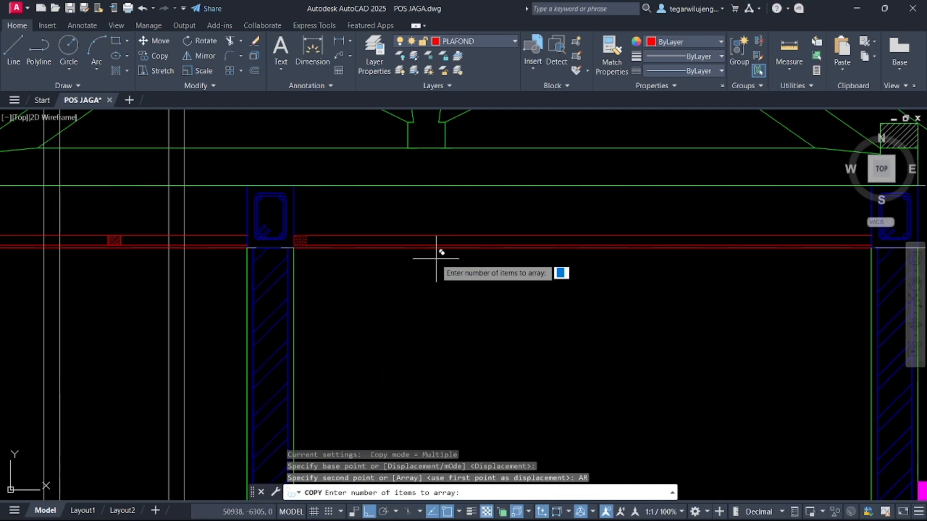
type("4")
key("Return")
type("600")
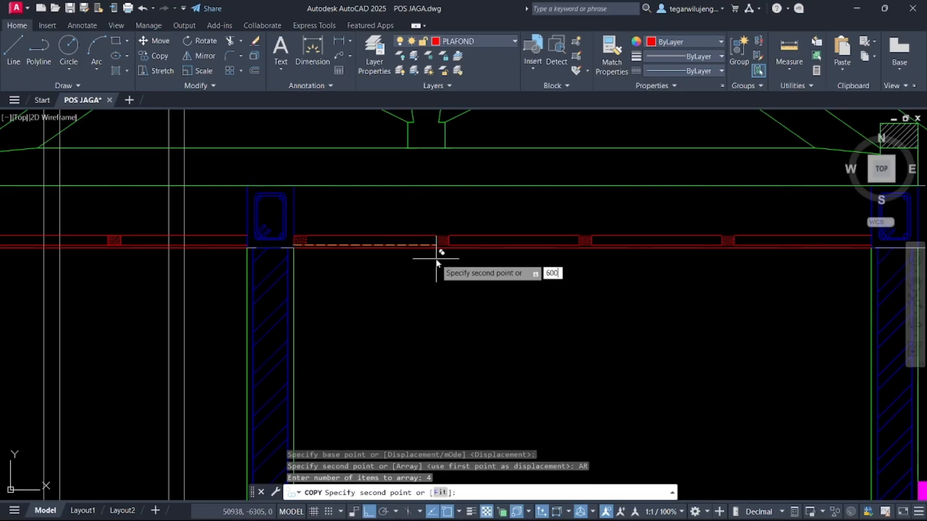
key("Return")
scroll(602, 262, "down", 3)
key("Escape")
- Move the wide bay's last hatched member by its lower-right corner against the far column's face
scroll(739, 248, "up", 8)
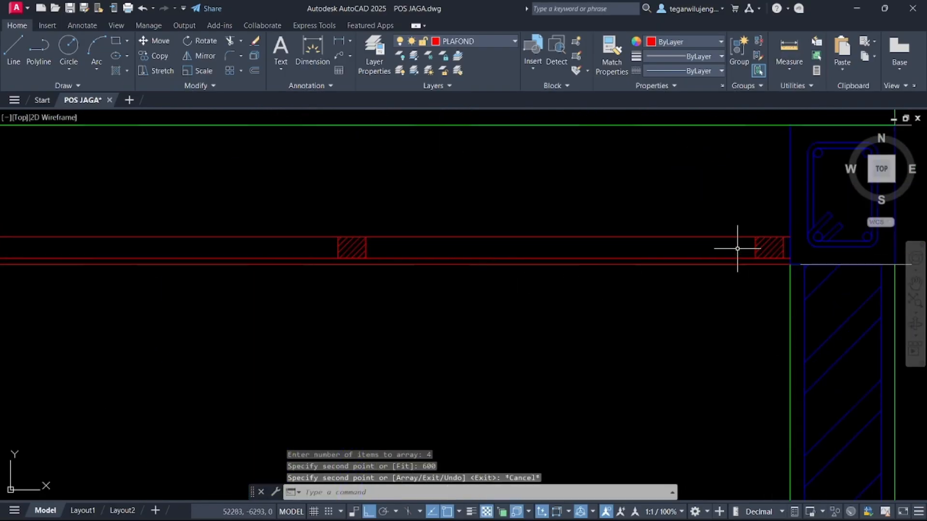
left_click(621, 186)
left_click(687, 267)
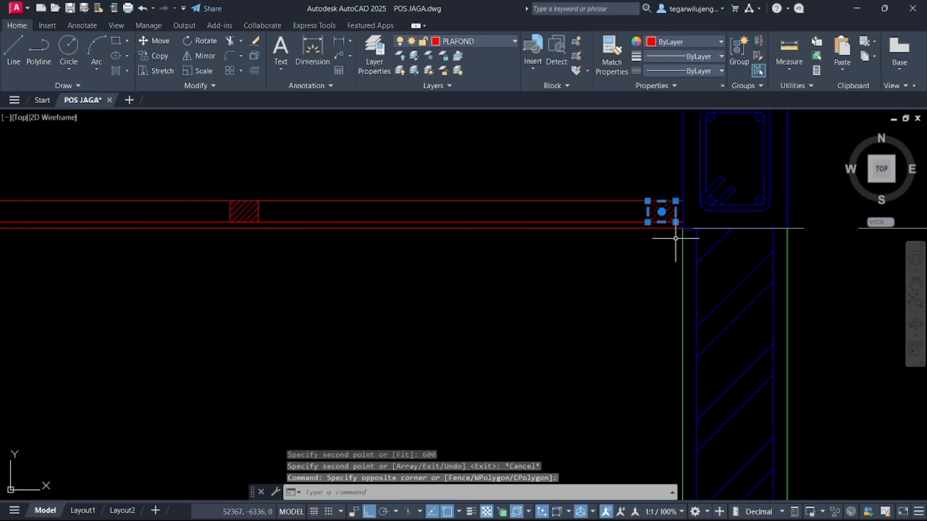
key("Return")
scroll(672, 236, "up", 5)
left_click(691, 193)
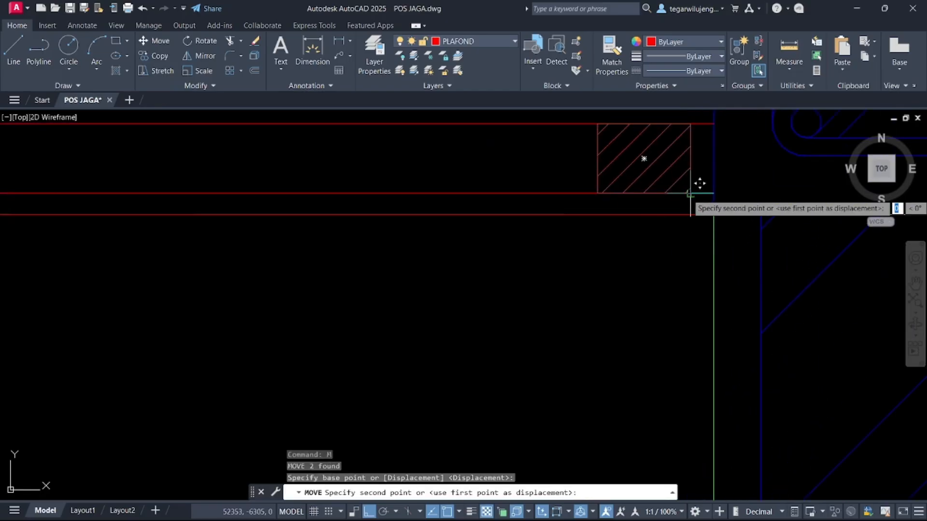
left_click(714, 193)
scroll(633, 252, "down", 5)
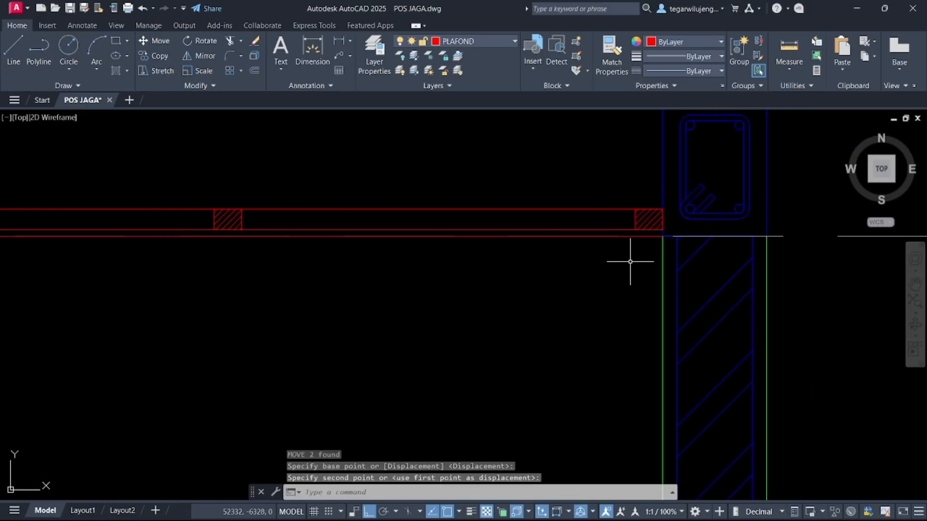
- Copy the narrow bay's central hatched member by its lower-left corner to the outer column's inner face
scroll(788, 128, "down", 4)
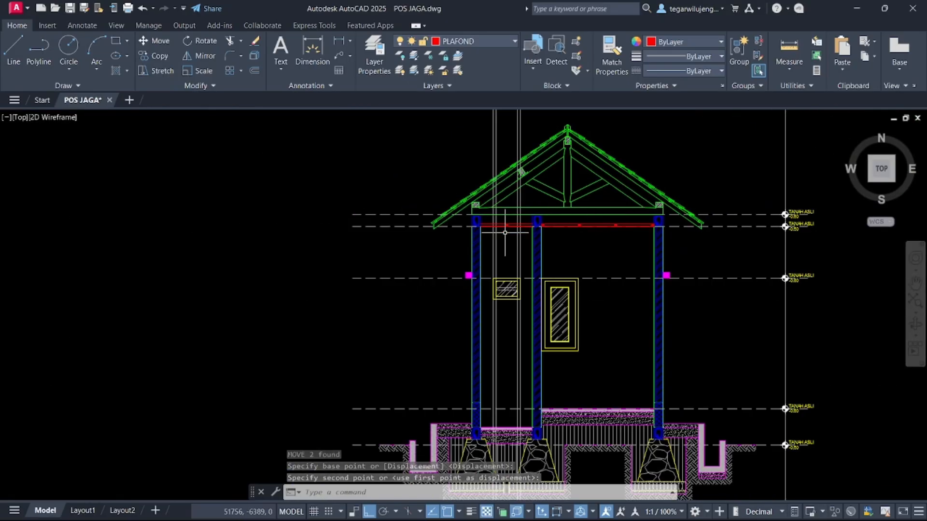
scroll(482, 217, "up", 5)
left_click(498, 176)
left_click(555, 219)
type("co")
key("Return")
scroll(479, 199, "up", 5)
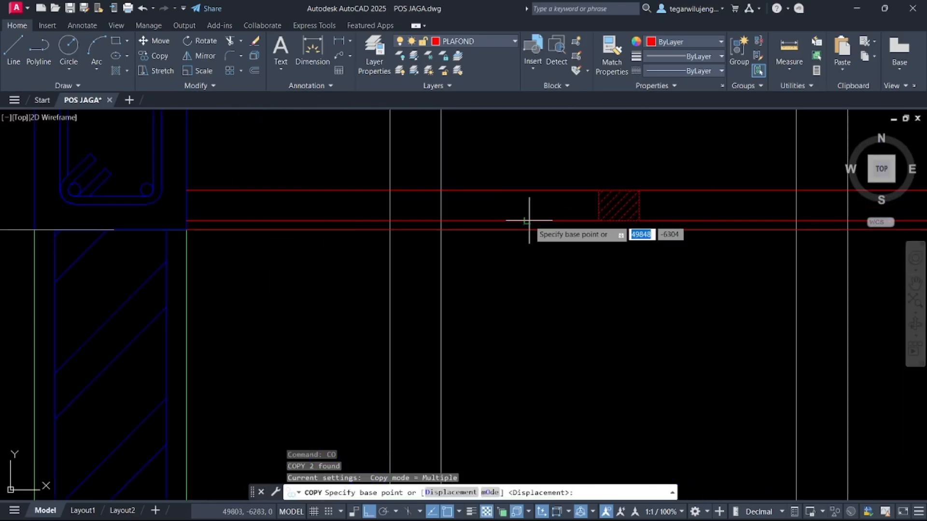
left_click(599, 222)
left_click(190, 209)
middle_click_drag(874, 260, 477, 229)
key("Escape")
- Select the hatched member and its hatch at the middle of the narrow bay's ceiling
left_click(158, 143)
left_click(270, 210)
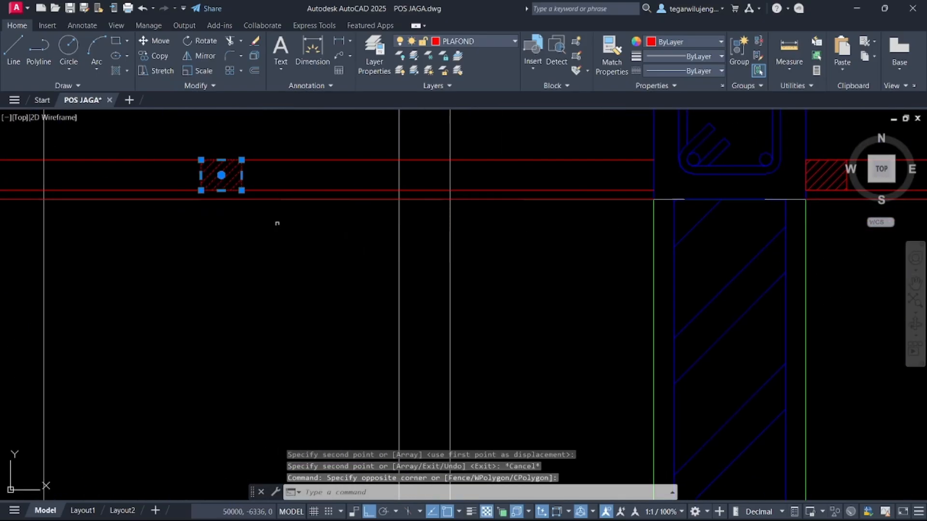
- Copy the hatched ceiling batten from mid-span to the wall at the right end of the same bay
key("Return")
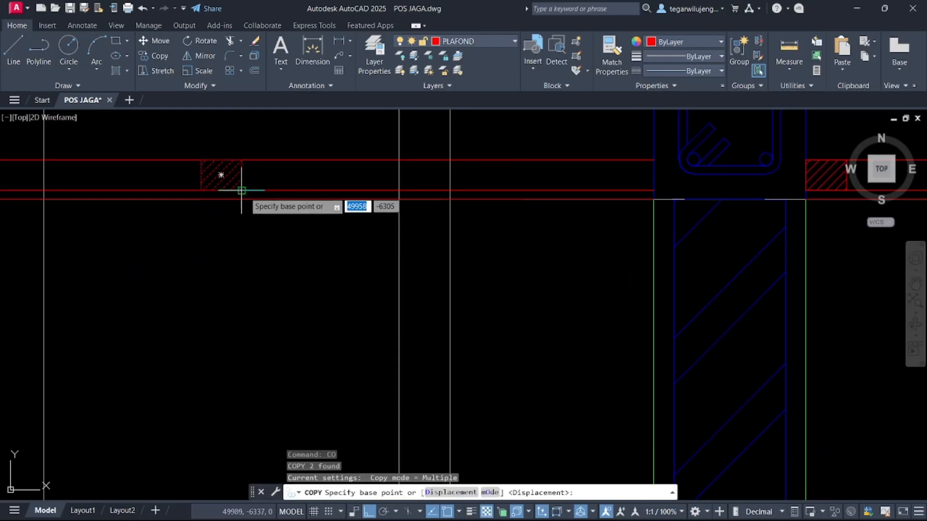
left_click(241, 190)
left_click(655, 185)
scroll(573, 241, "down", 6)
key("Escape")
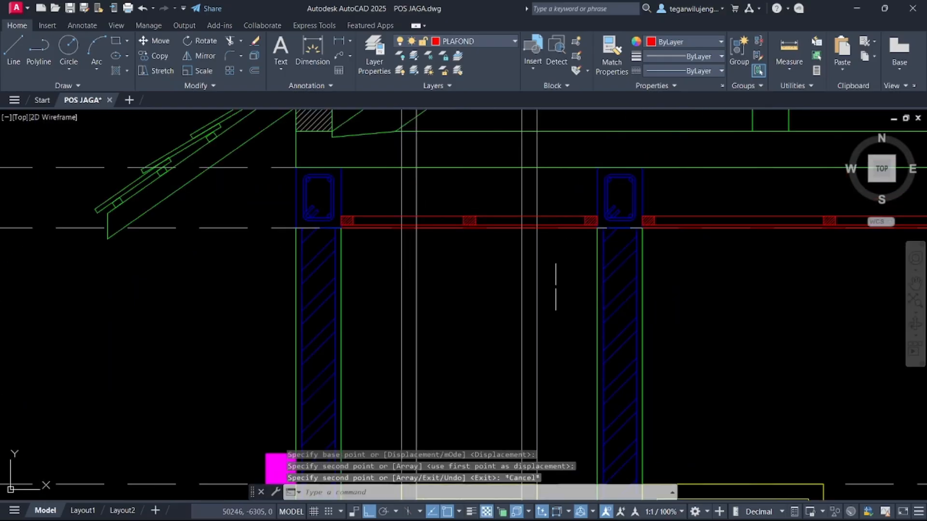
key("ctrl+z")
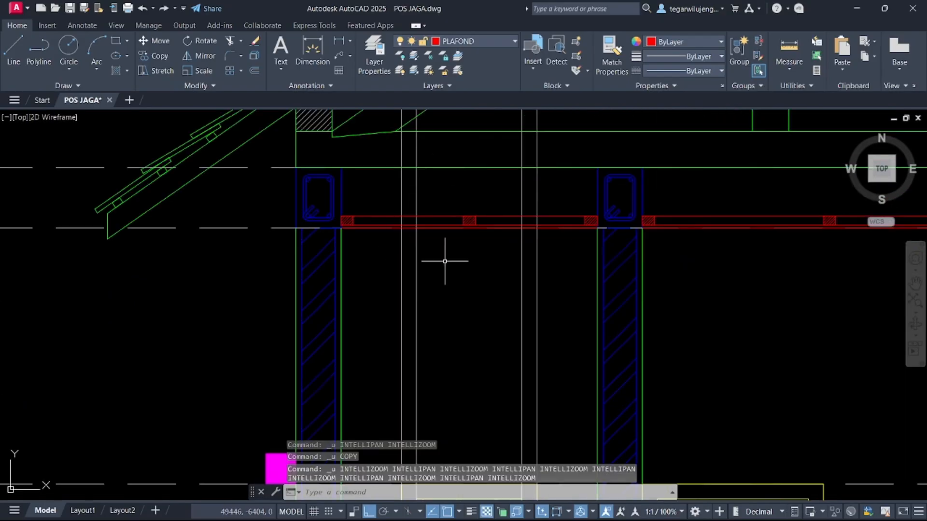
- Draw a 20 by 250 rectangle near the lower end of the left roof rafter as a fascia board
scroll(409, 279, "down", 2)
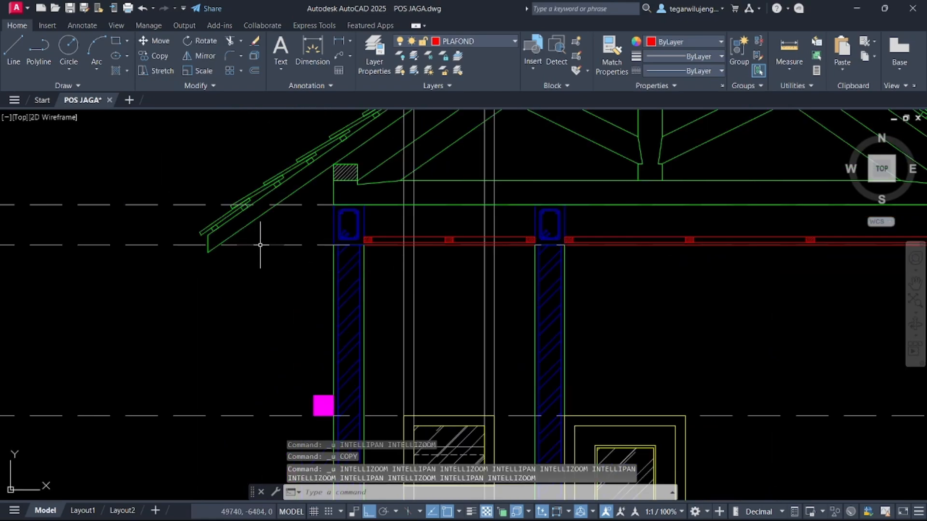
scroll(203, 253, "up", 4)
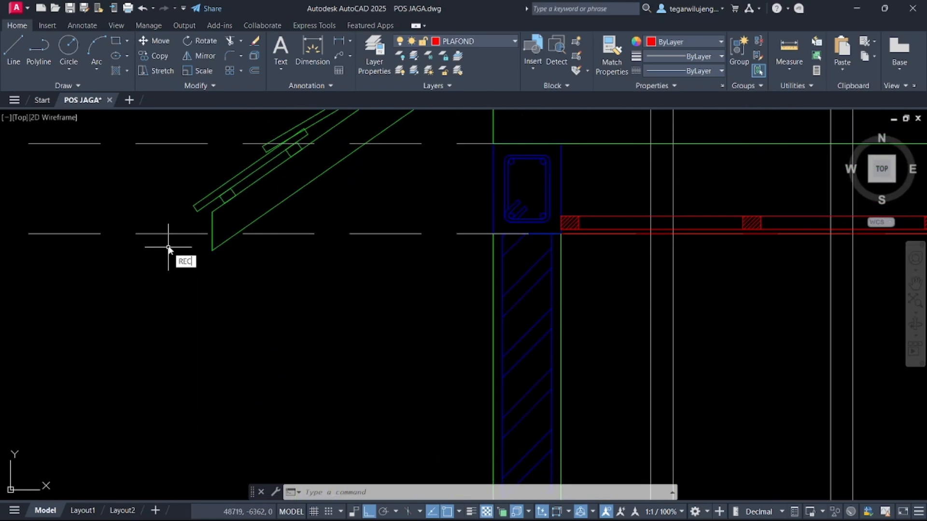
key("Return")
left_click(197, 278)
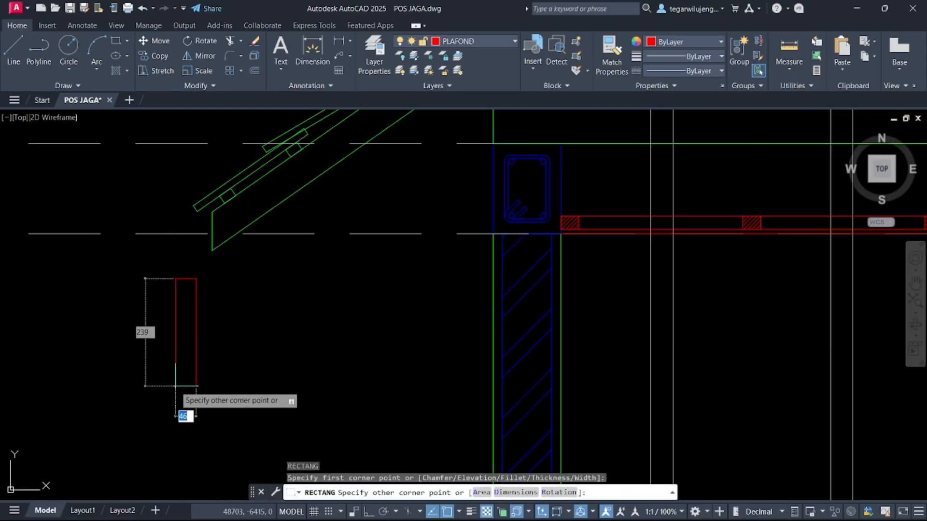
key("Tab")
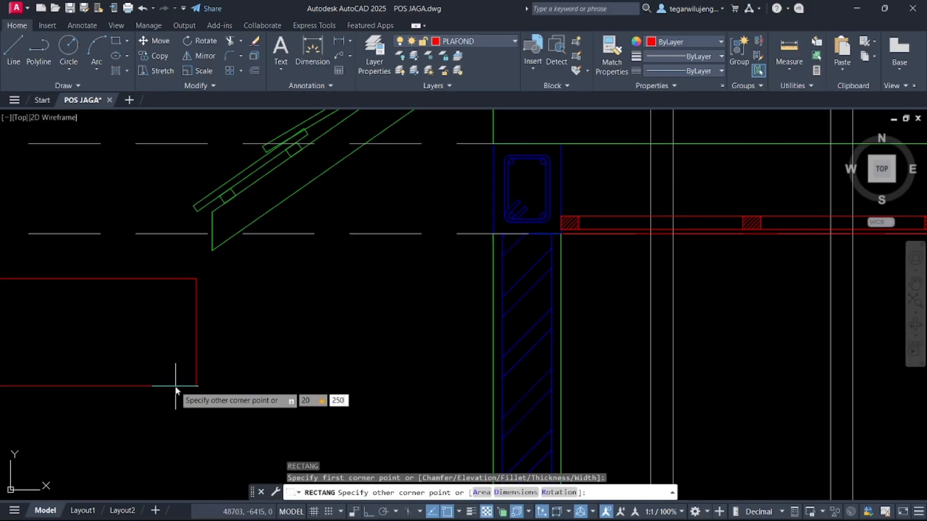
key("Return")
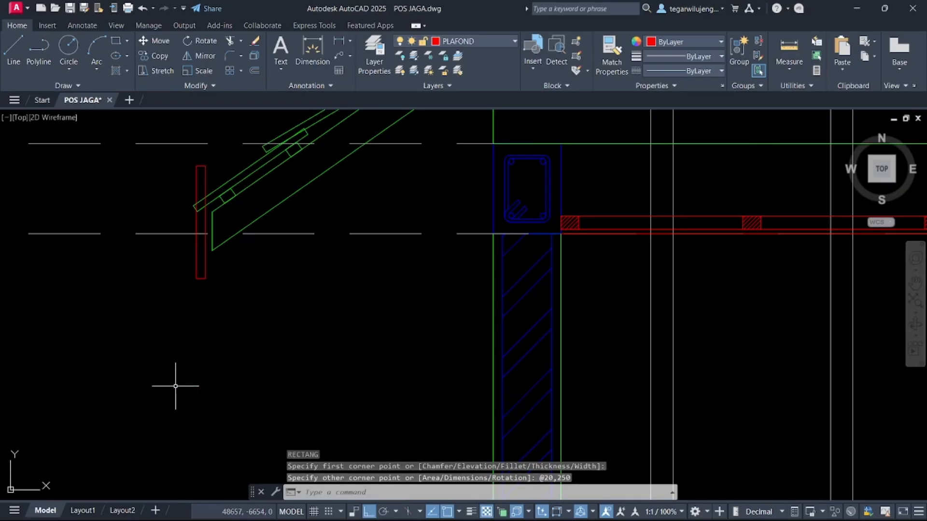
key("Escape")
- Move the fascia rectangle so its upper right corner meets the upper corner of the rafter's end
left_click(222, 289)
left_click(179, 264)
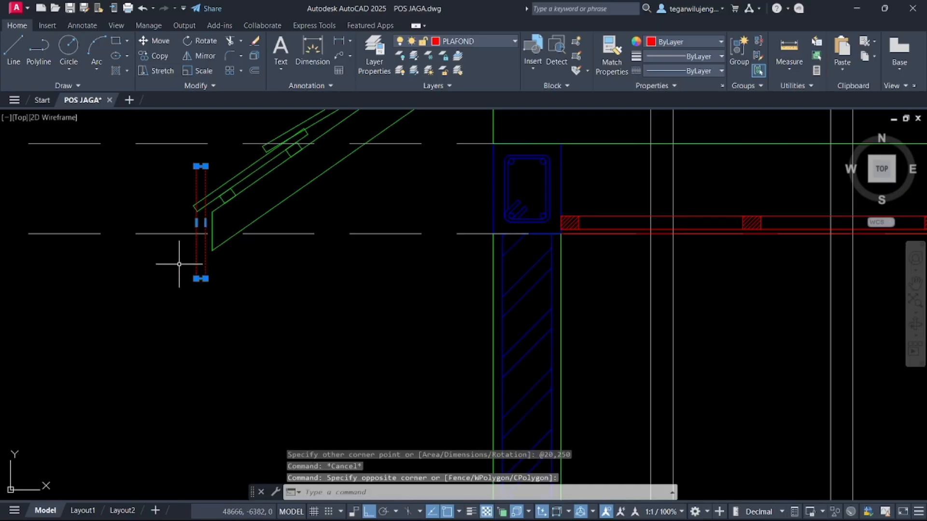
type("m")
key("Return")
scroll(193, 155, "up", 5)
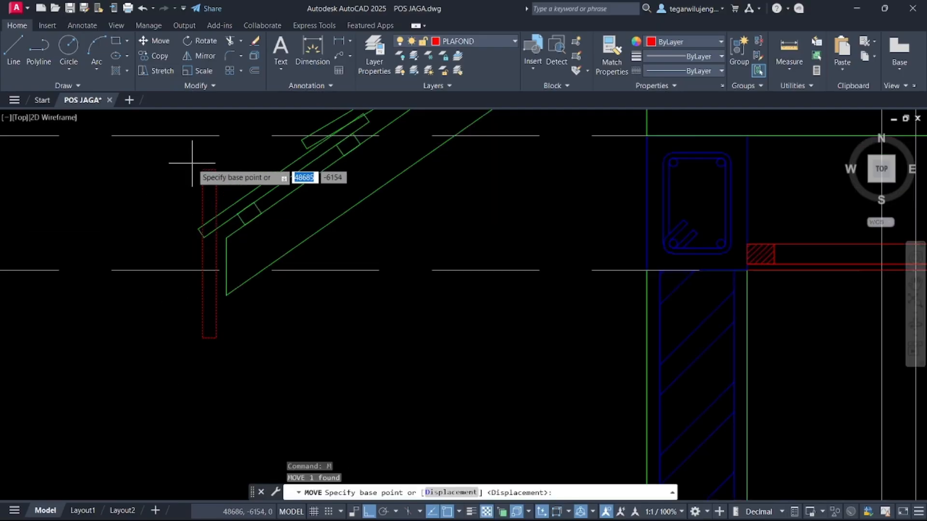
left_click(231, 178)
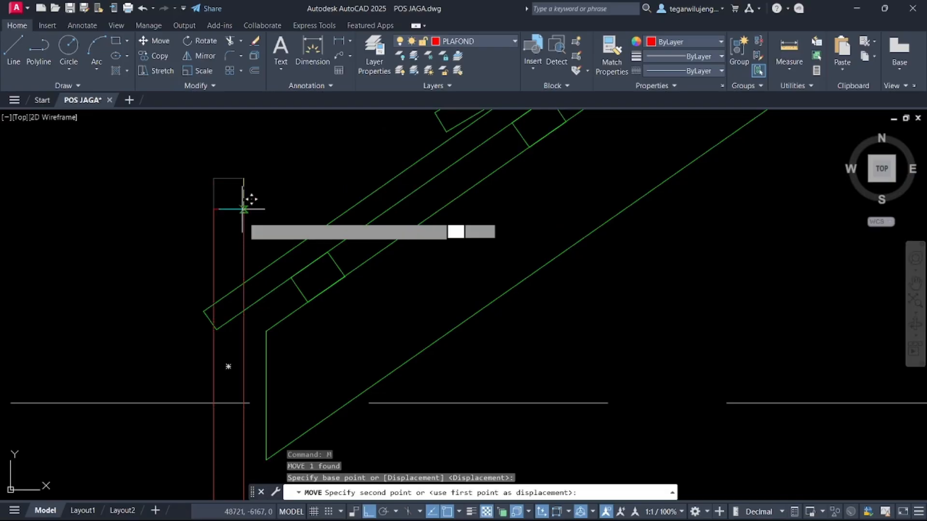
left_click(270, 322)
scroll(270, 326, "down", 3)
mouse_move(270, 326)
middle_mouse_down()
mouse_move(274, 333)
mouse_move(241, 210)
middle_mouse_up()
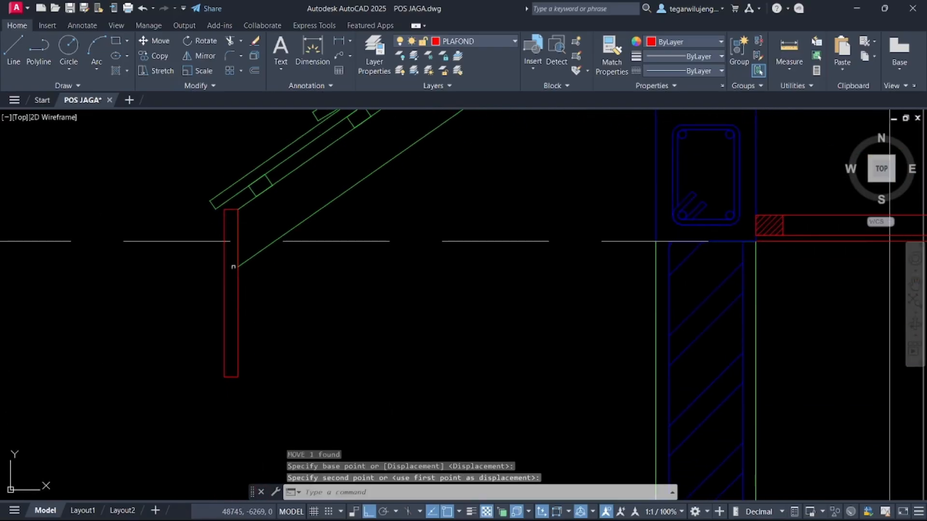
- Copy the three horizontal ceiling lines of the left bay so they start at the fascia board's lower right corner
scroll(233, 275, "down", 2)
scroll(263, 310, "down", 2)
middle_click_drag(263, 301, 123, 240)
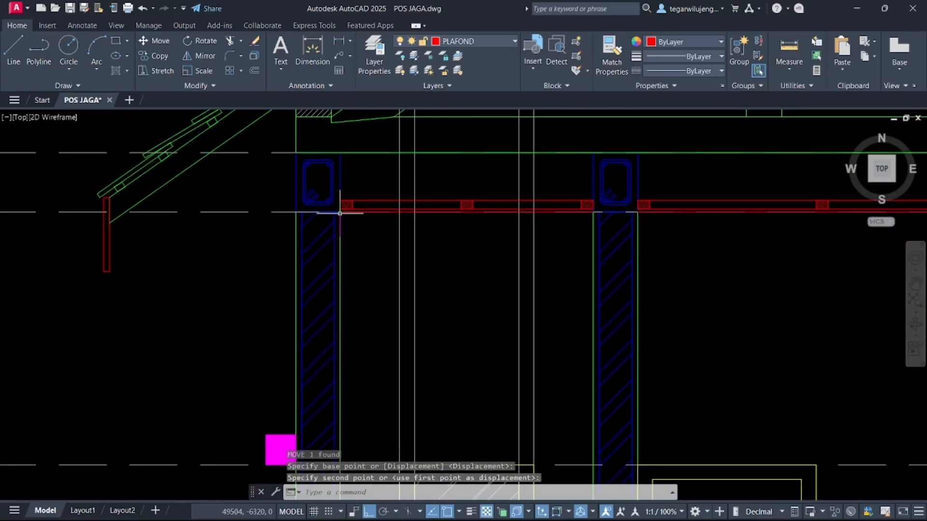
scroll(346, 212, "up", 4)
left_click(389, 204)
left_click(389, 180)
left_click(382, 219)
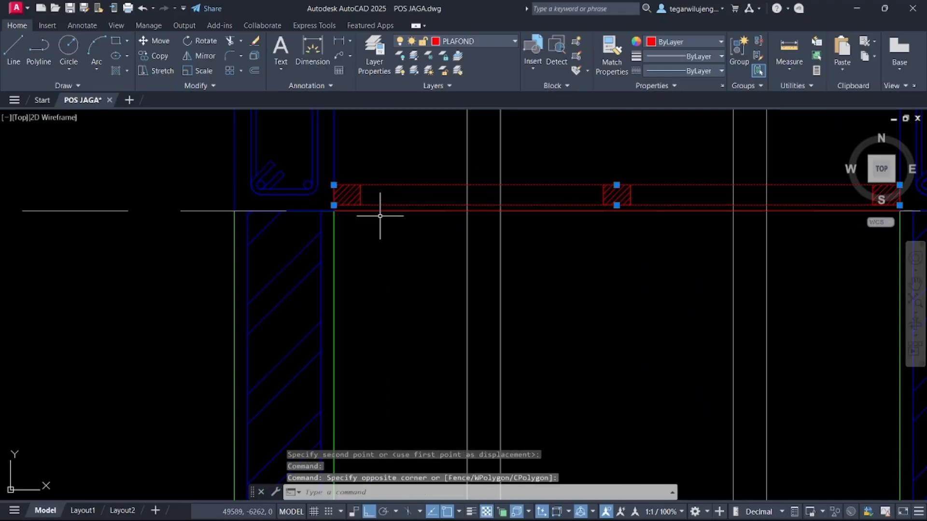
left_click(372, 212)
type("C")
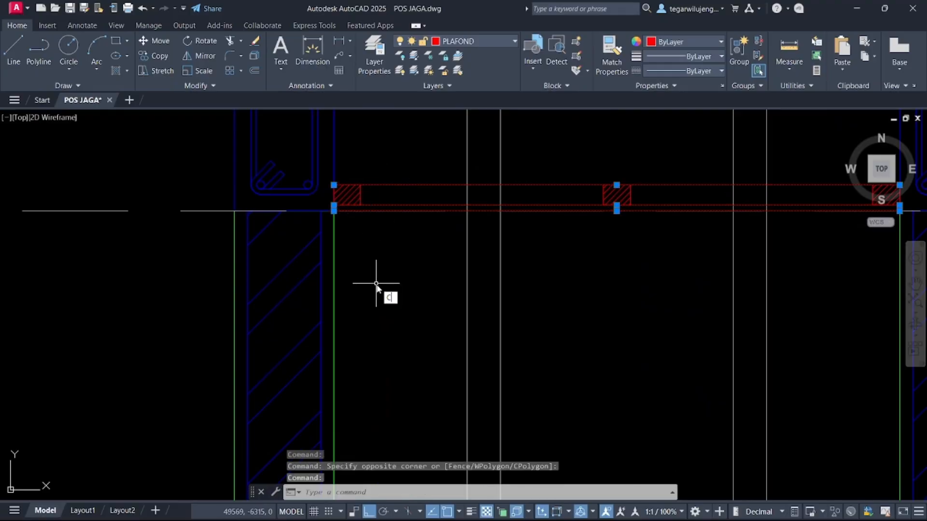
type("O")
key("Return")
left_click(338, 213)
scroll(257, 275, "down", 4)
middle_click_drag(257, 275, 523, 199)
scroll(429, 221, "up", 6)
left_click(316, 213)
scroll(343, 234, "down", 6)
key("Escape")
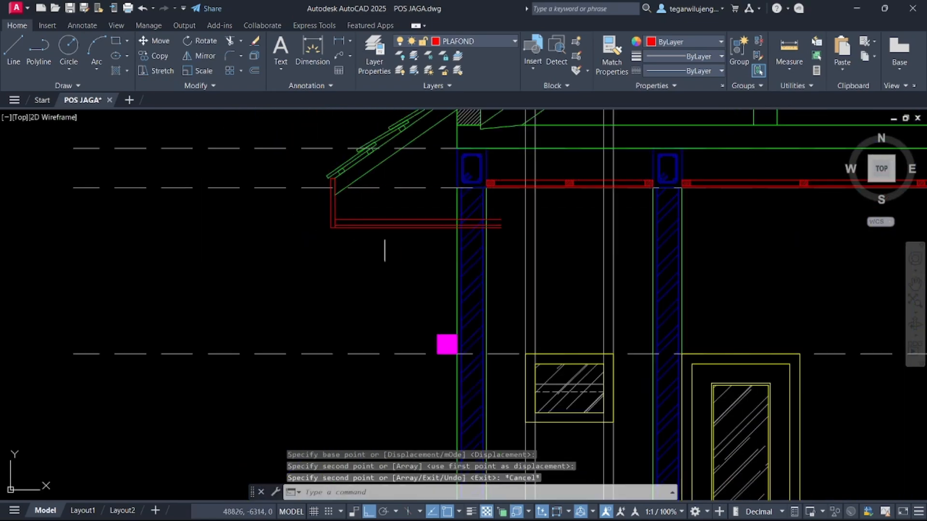
- Trim the copied ceiling lines at the outer face of the left wall and delete the leftover pieces beyond it
scroll(478, 234, "up", 4)
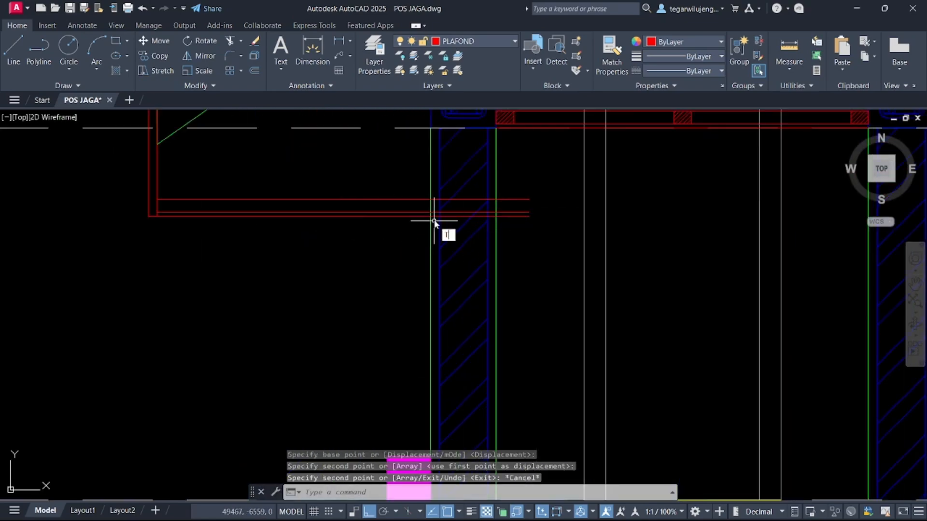
key("Return")
scroll(435, 222, "up", 6)
left_click(435, 206)
left_click_drag(431, 137, 424, 208)
key("Return")
key("Escape")
left_click(845, 225)
left_click(665, 133)
key("Delete")
scroll(559, 266, "down", 8)
- Shorten the fascia board by stretching its bottom edge upward by 50
scroll(434, 272, "up", 7)
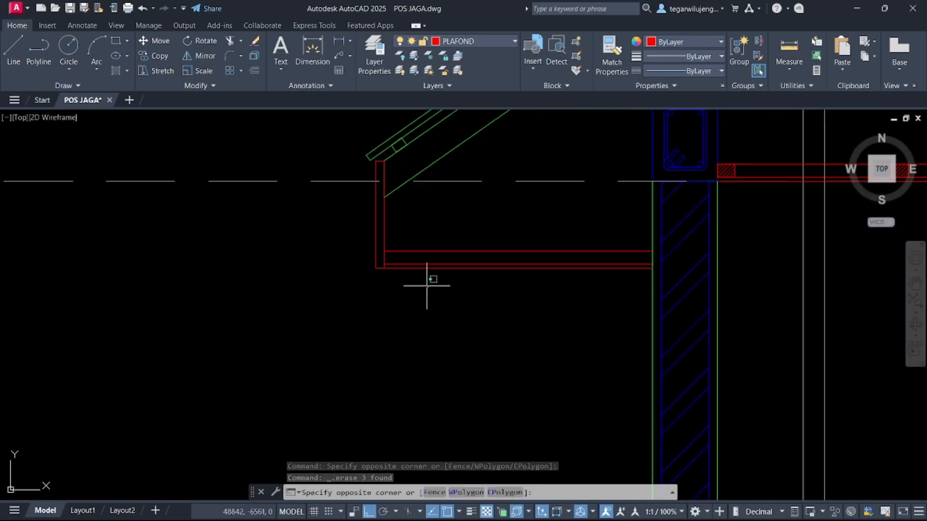
left_click(427, 287)
left_click(378, 258)
scroll(378, 258, "up", 5)
left_click(387, 305)
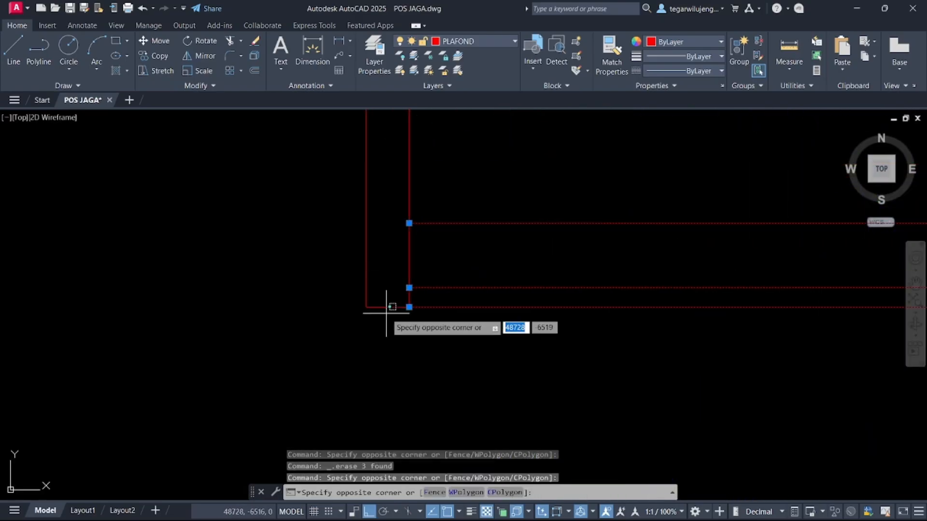
left_click(385, 311)
left_click(387, 307)
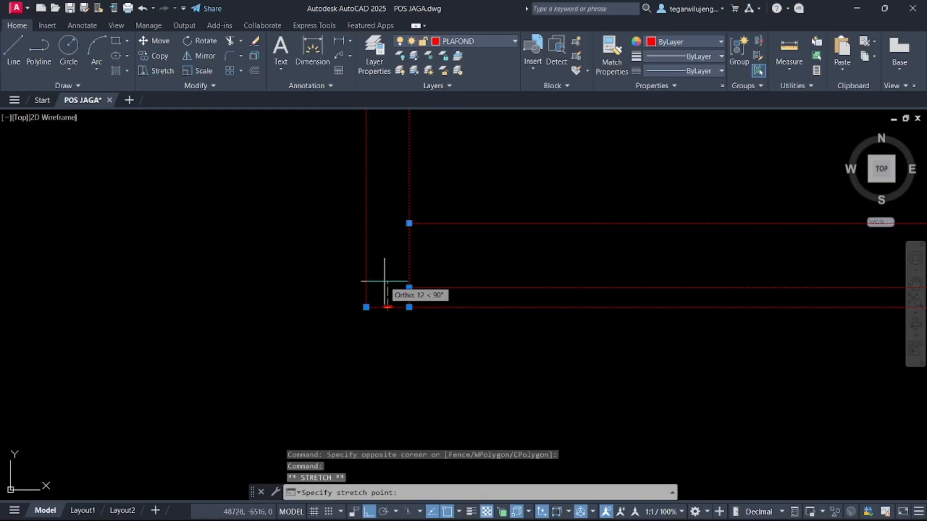
type("2")
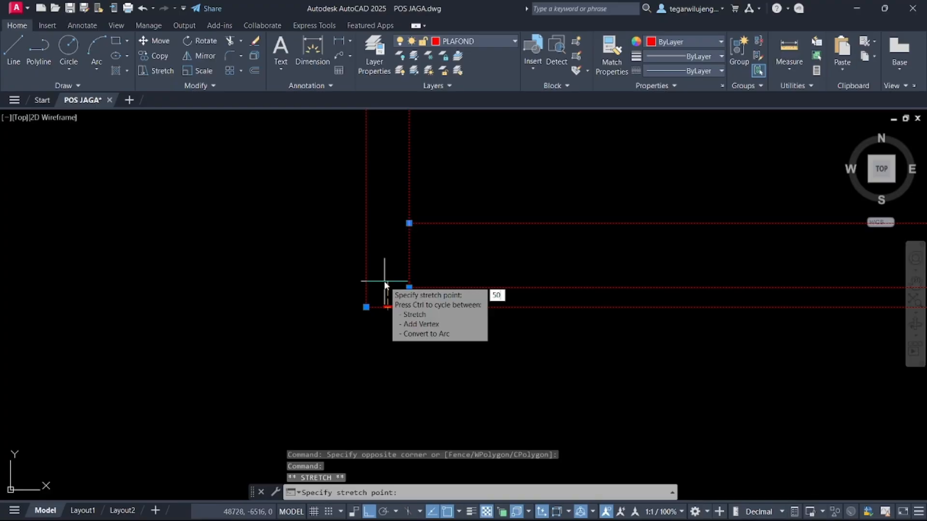
key("Return")
key("Escape")
- Move the three horizontal eave ceiling lines up by 50
left_click(643, 363)
left_click(470, 158)
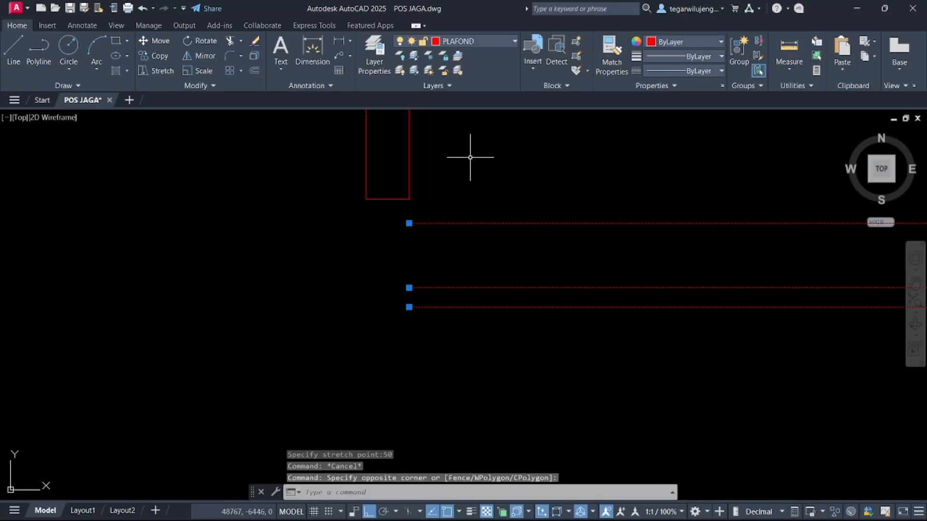
type("M")
key("Return")
left_click(496, 276)
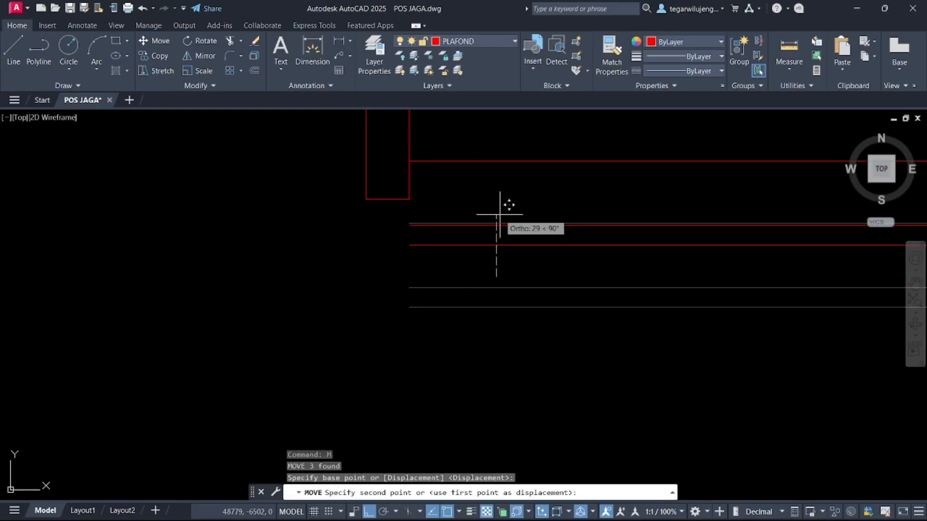
type("50")
key("Return")
- Examine the eave and fascia detail on the POTONGAN A - A reference image and compare it with the drawn section
scroll(492, 218, "down", 6)
scroll(444, 306, "down", 2)
scroll(429, 304, "up", 2)
scroll(362, 290, "down", 4)
scroll(362, 290, "down", 5)
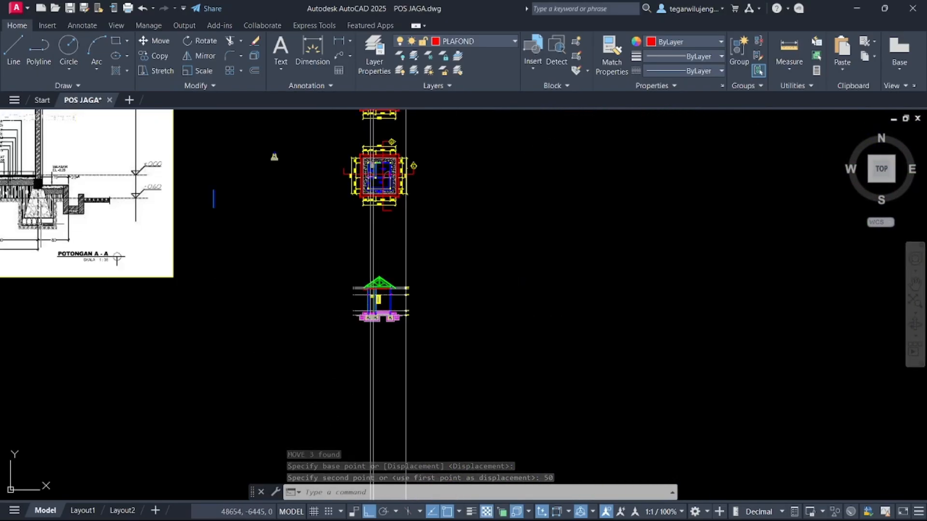
scroll(248, 231, "up", 6)
scroll(248, 230, "up", 6)
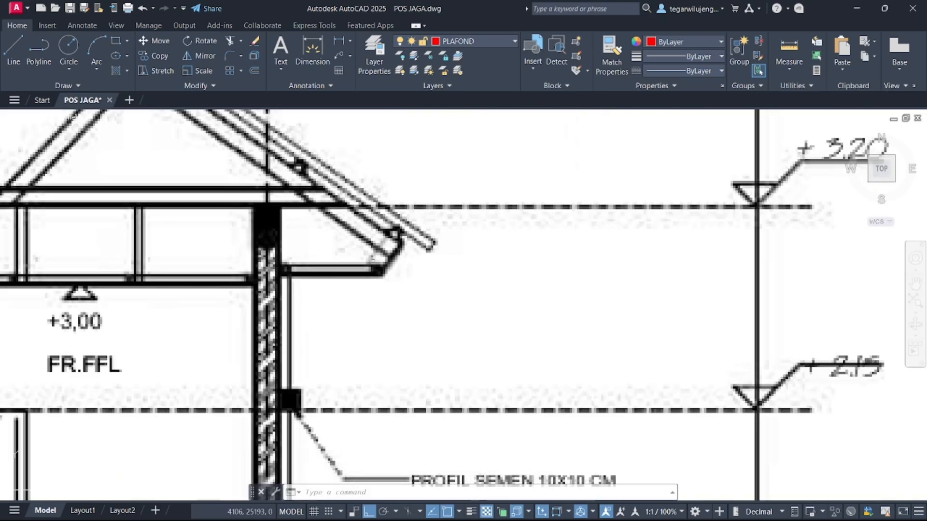
scroll(308, 265, "down", 6)
middle_click_drag(477, 328, 217, 172)
scroll(499, 267, "up", 2)
middle_click_drag(499, 267, 437, 48)
scroll(459, 301, "up", 7)
scroll(462, 338, "up", 5)
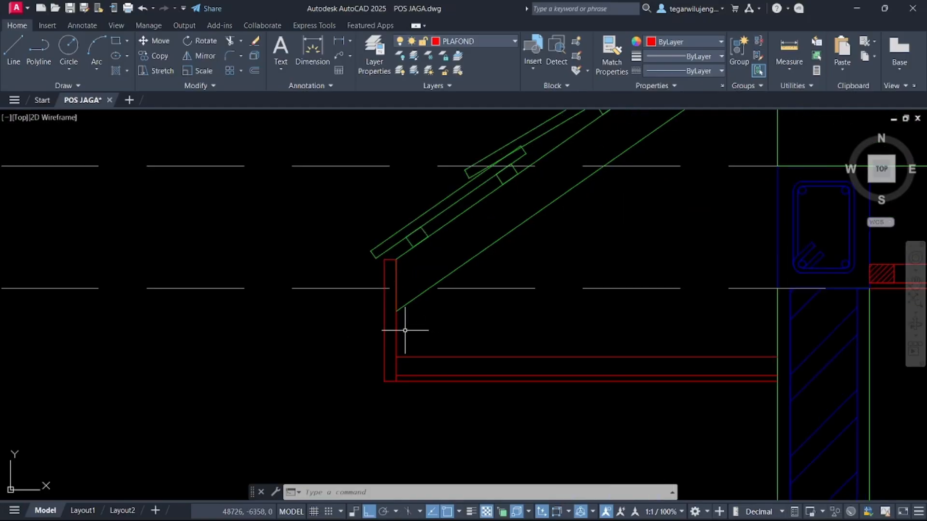
- Turn Ortho off and rotate the fascia board about its upper right corner until it is perpendicular to the rafter
scroll(300, 279, "down", 2)
scroll(362, 320, "up", 3)
left_click(389, 315)
left_click(332, 341)
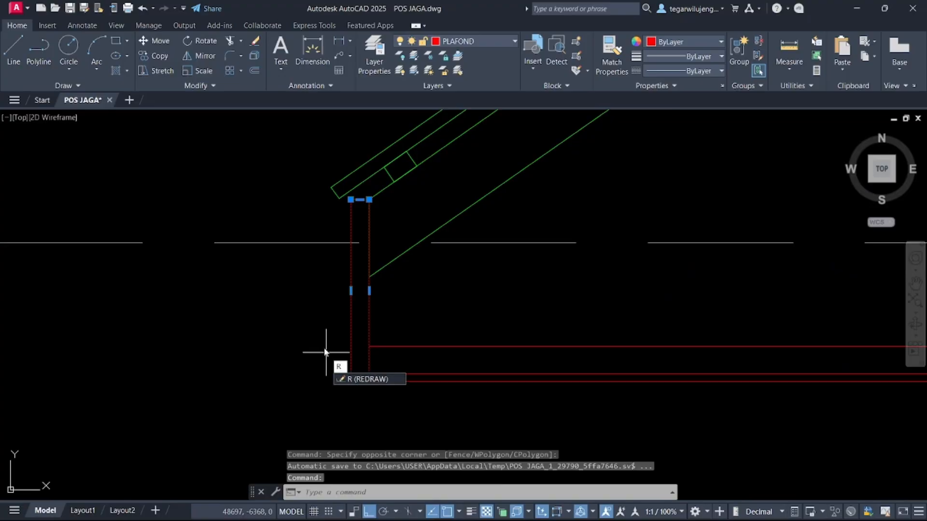
key("Return")
left_click(369, 200)
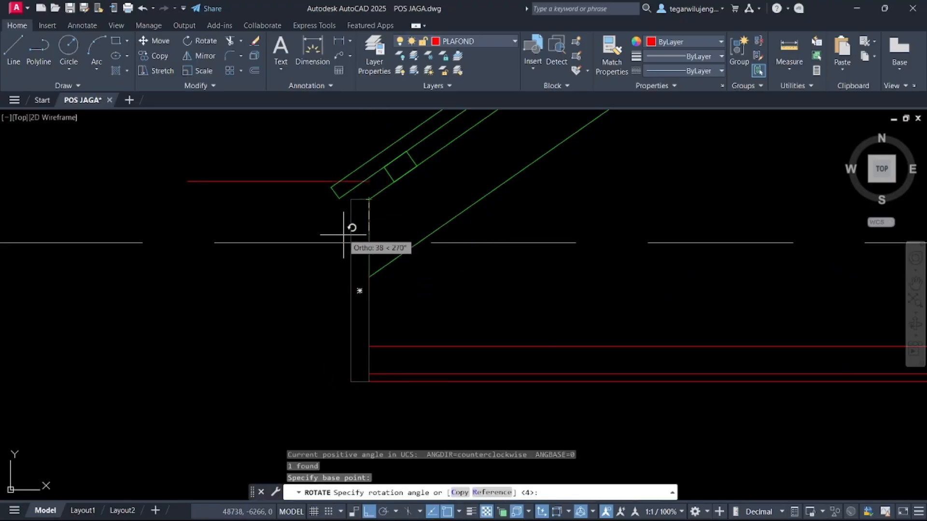
key("F8")
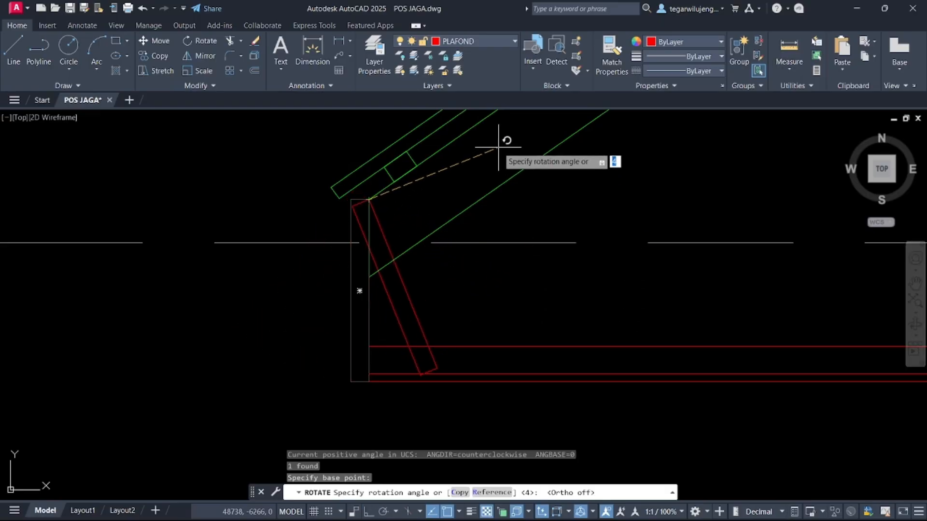
middle_click_drag(498, 125, 466, 228)
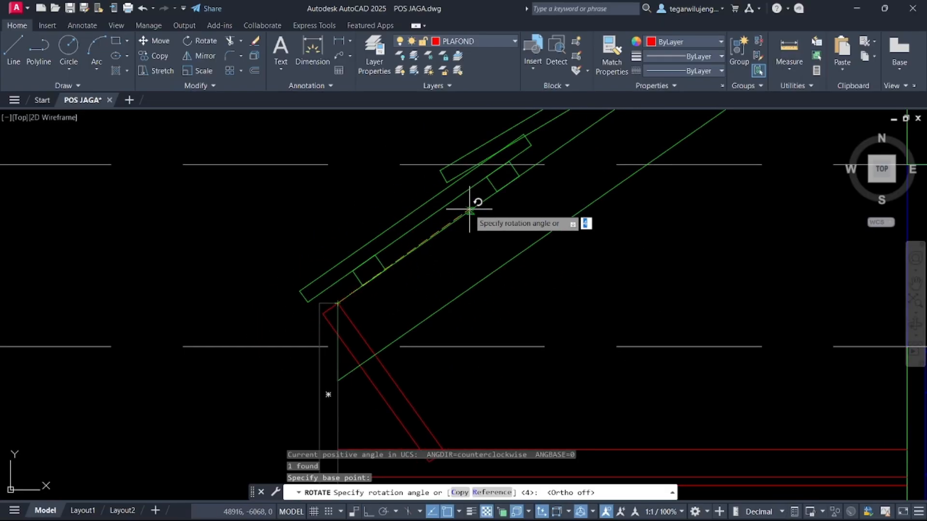
key("Escape")
scroll(464, 269, "down", 2)
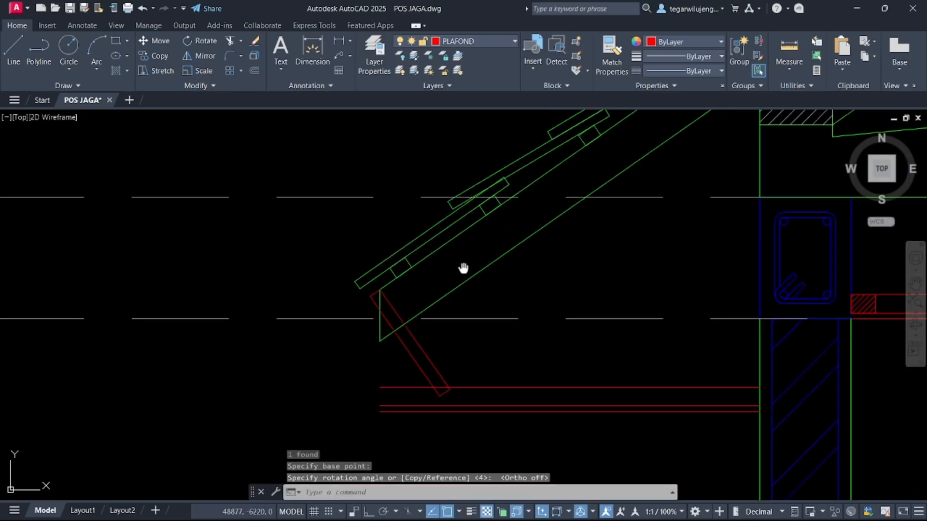
- Trim the rafter's end at the tilted fascia board and delete the two leftover segments outside it
type("tr")
key("Return")
scroll(368, 289, "up", 1)
scroll(381, 270, "up", 1)
left_click(343, 209)
key("Escape")
left_click(348, 306)
left_click(333, 281)
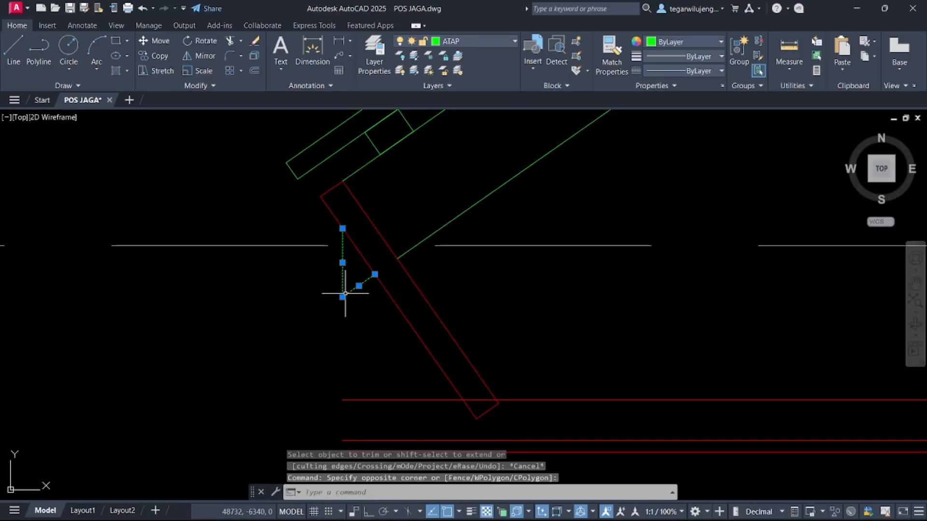
key("Delete")
middle_click_drag(362, 304, 327, 227)
scroll(501, 341, "down", 2)
left_click(594, 404)
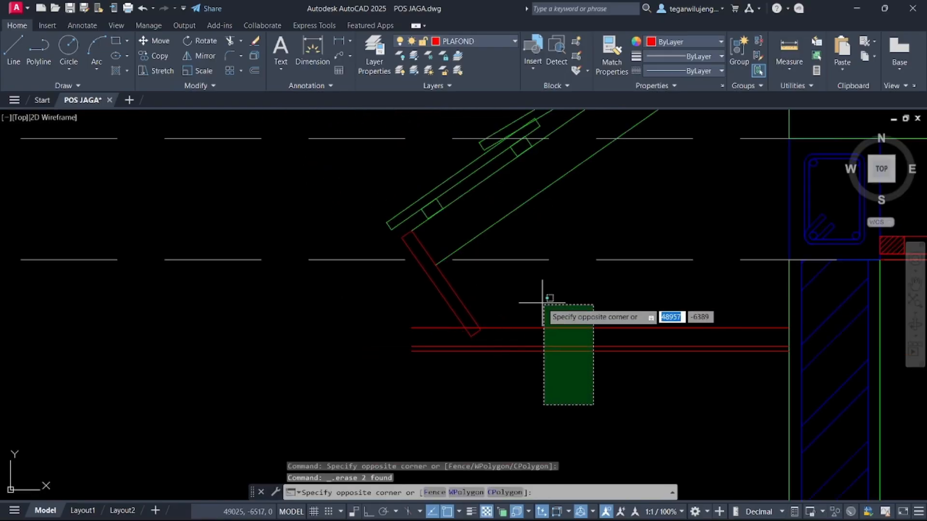
left_click(548, 308)
key("Return")
scroll(483, 319, "up", 4)
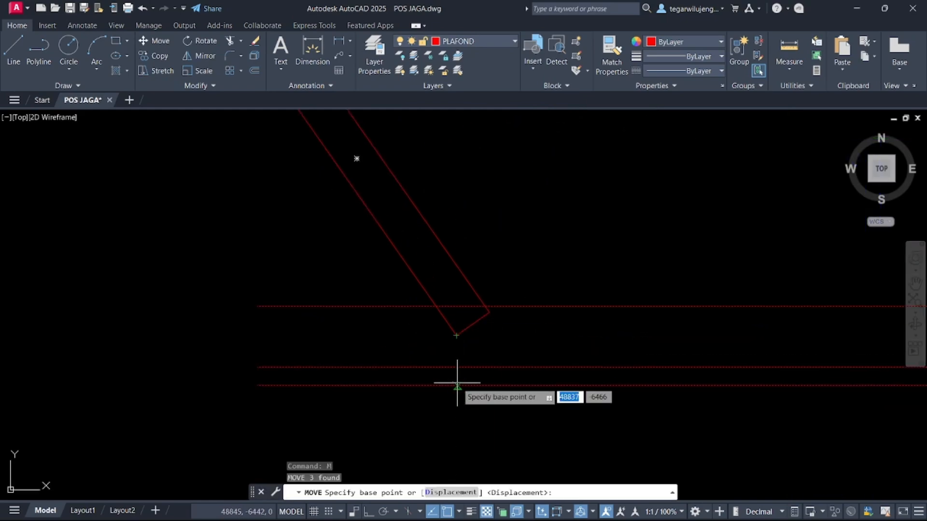
left_click(457, 384)
key("Escape")
- Move the three eave ceiling lines vertically until the lowest one meets the bottom corner of the tilted fascia board
left_click(526, 396)
left_click(512, 288)
type("m")
key("Return")
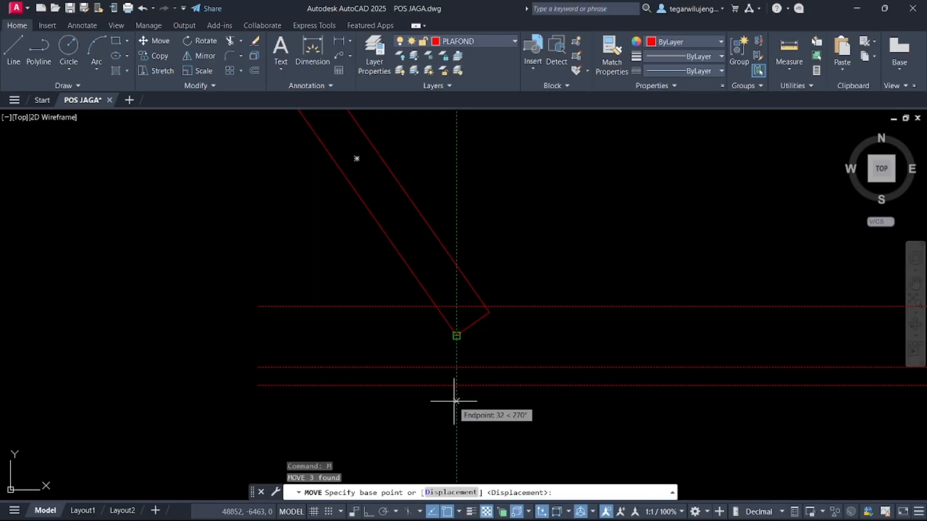
left_click(456, 396)
left_click(459, 332)
key("Escape")
left_click(525, 199)
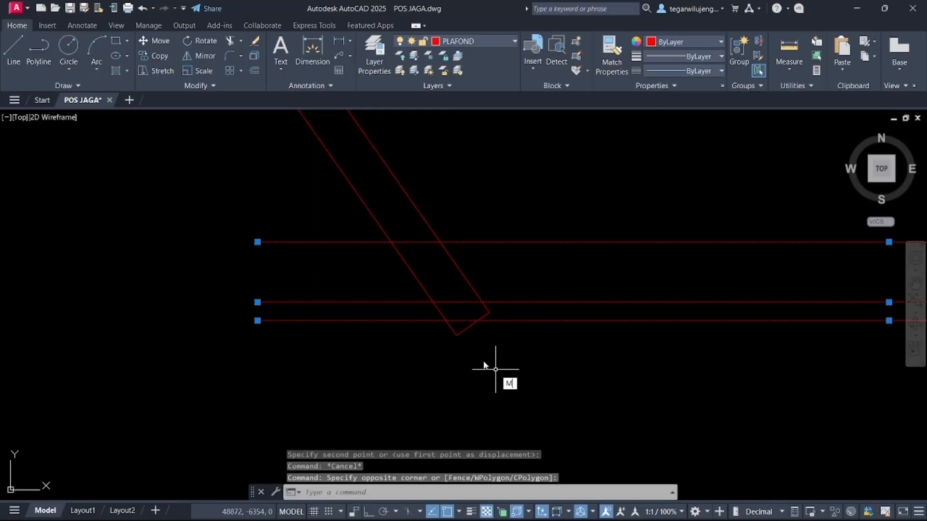
key("Return")
scroll(464, 371, "up", 2)
left_click(453, 330)
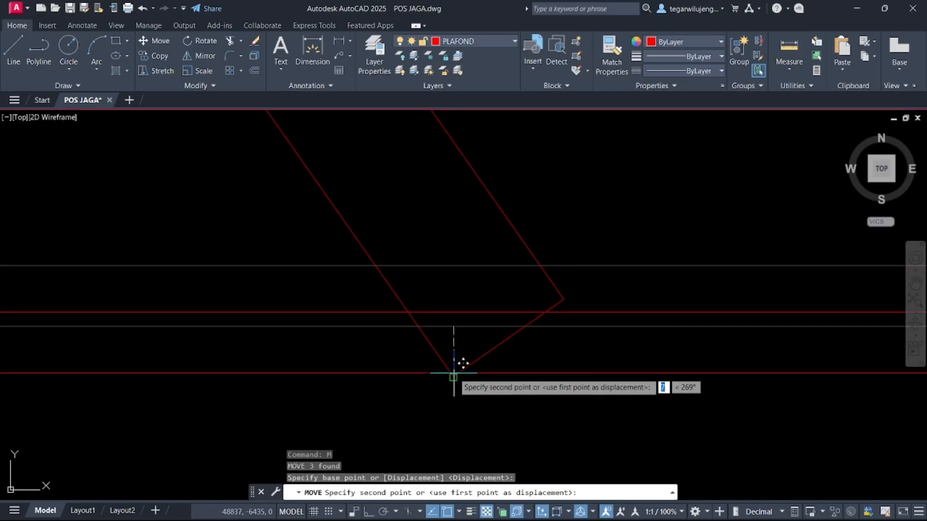
left_click(454, 373)
- Extend the three eave ceiling lines to the outer face of the left wall
scroll(446, 377, "down", 3)
type("EX")
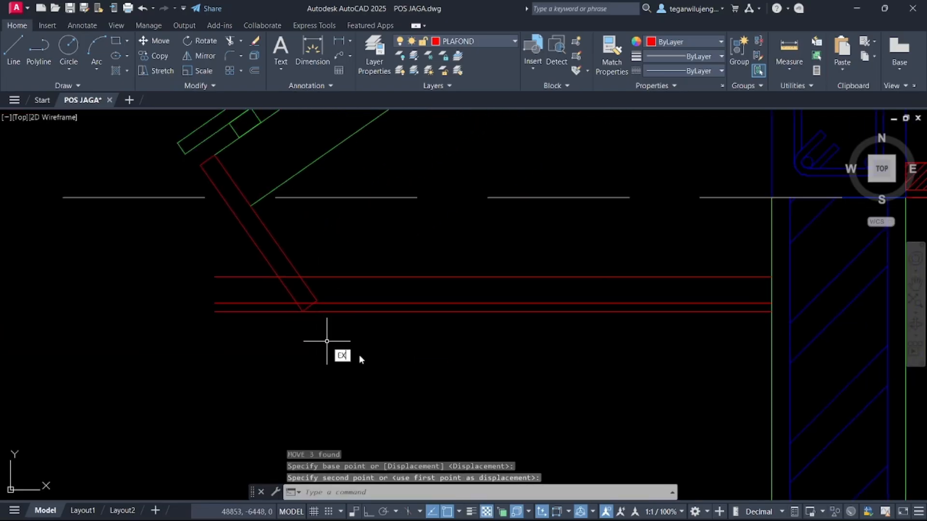
key("Return")
middle_click_drag(555, 337, 422, 323)
left_click(573, 321)
left_click(626, 242)
key("Escape")
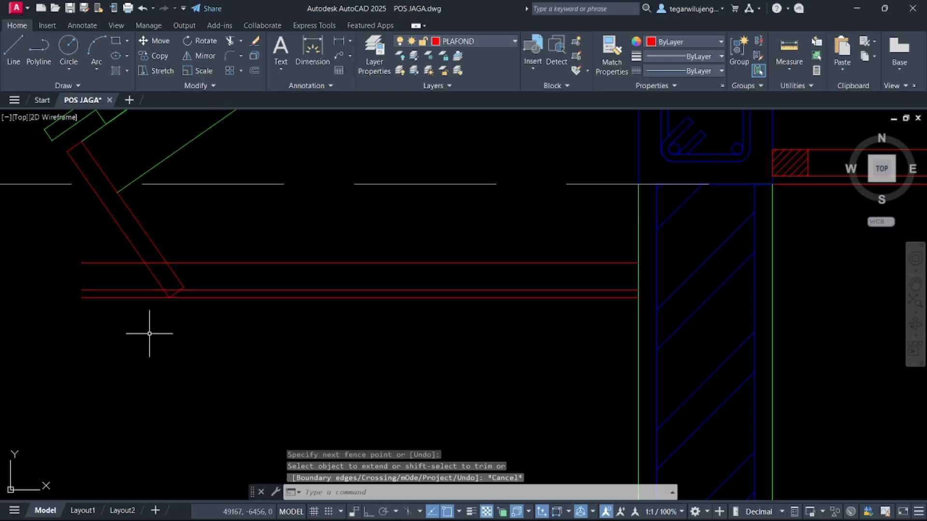
- Trim the parts of the eave ceiling lines that run inside and beyond the fascia board
type("TR")
key("Return")
scroll(180, 295, "up", 1)
left_click(164, 289)
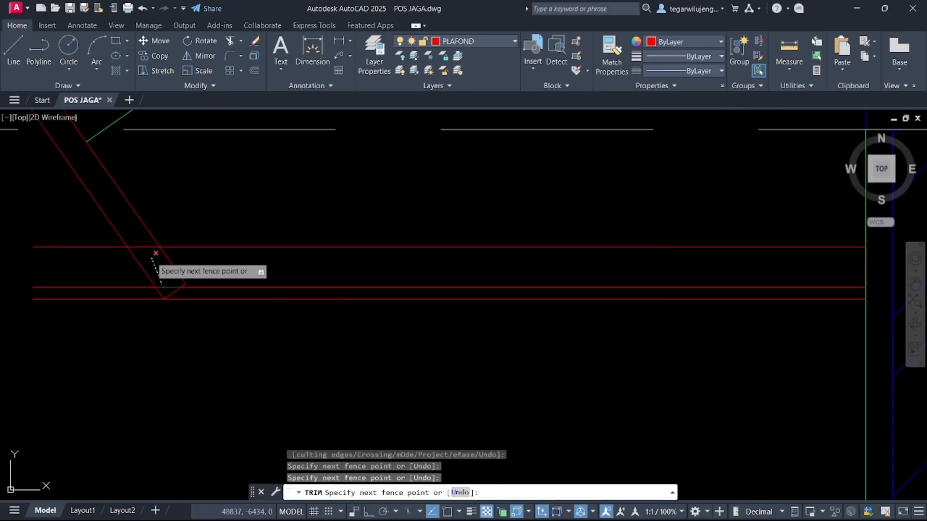
left_click(140, 241)
left_click(116, 324)
left_click(74, 226)
key("Escape")
- Mirror the fascia board and eave ceiling lines about the roof's vertical centre axis, keeping the originals
scroll(143, 319, "down", 8)
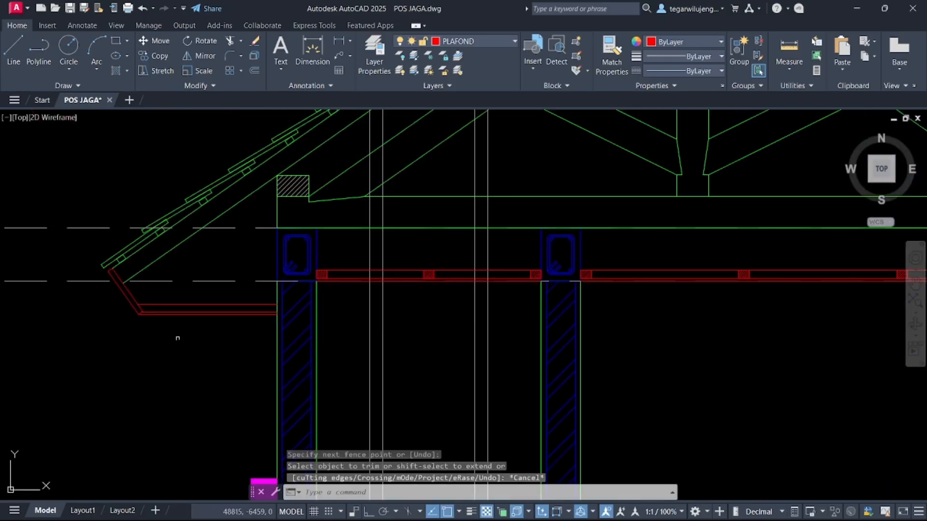
scroll(193, 331, "up", 5)
left_click(338, 332)
left_click(168, 289)
left_click(140, 362)
left_click(82, 295)
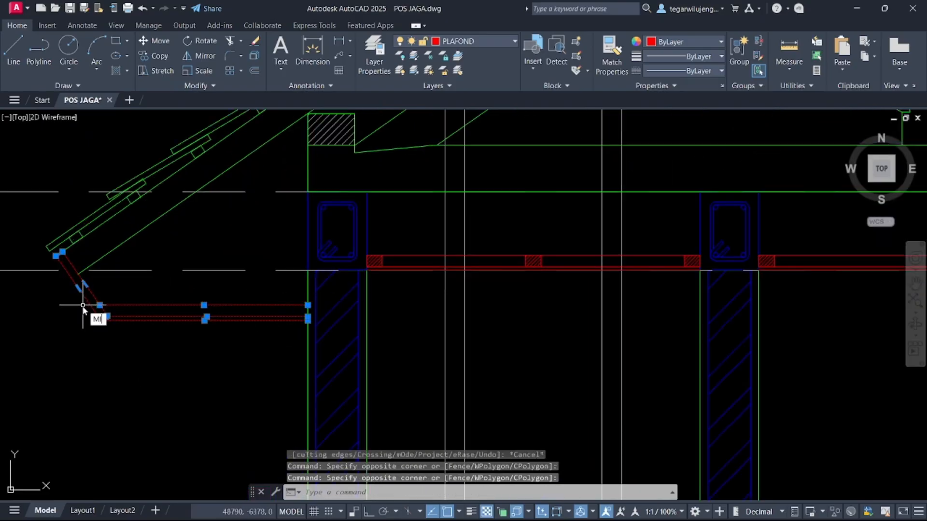
type("MIR")
key("Return")
scroll(83, 309, "down", 6)
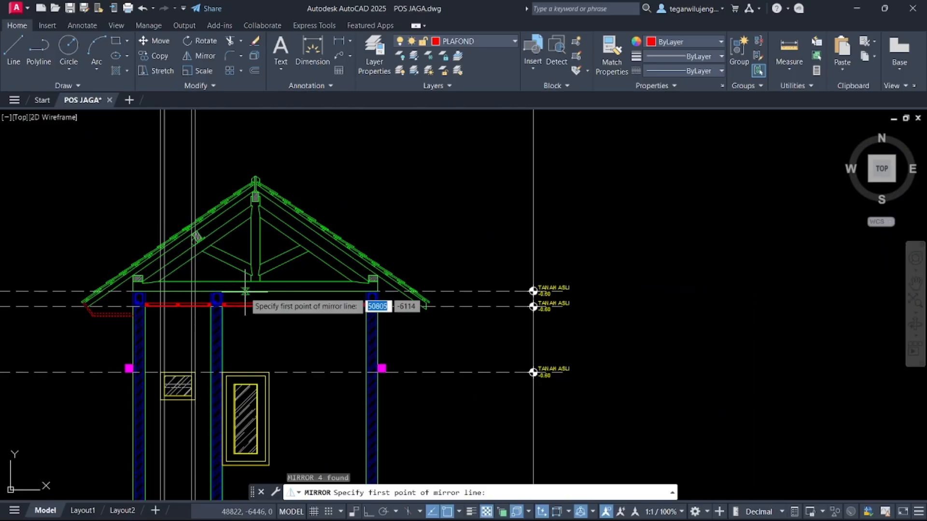
left_click(256, 292)
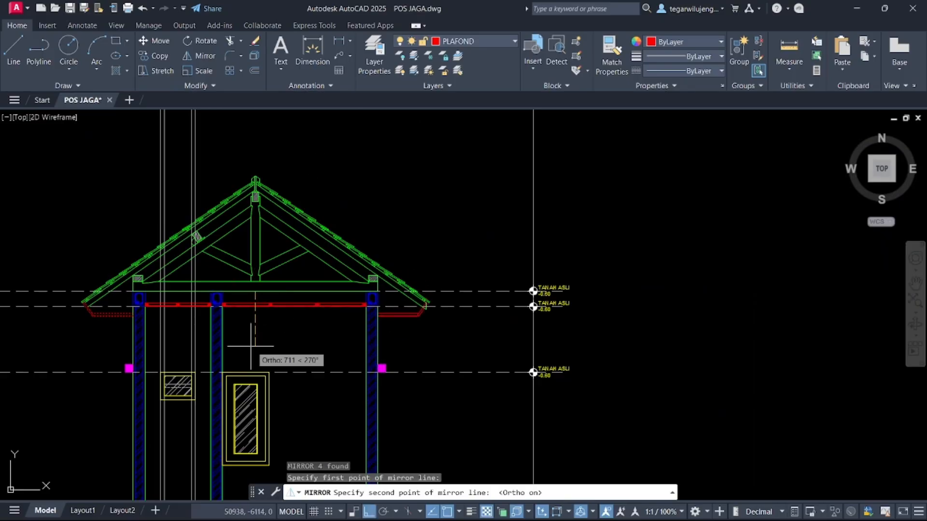
left_click(250, 346)
key("Return")
- Trim the right rafter's end at the mirrored fascia board and remove the leftover segments outside it
scroll(415, 311, "up", 5)
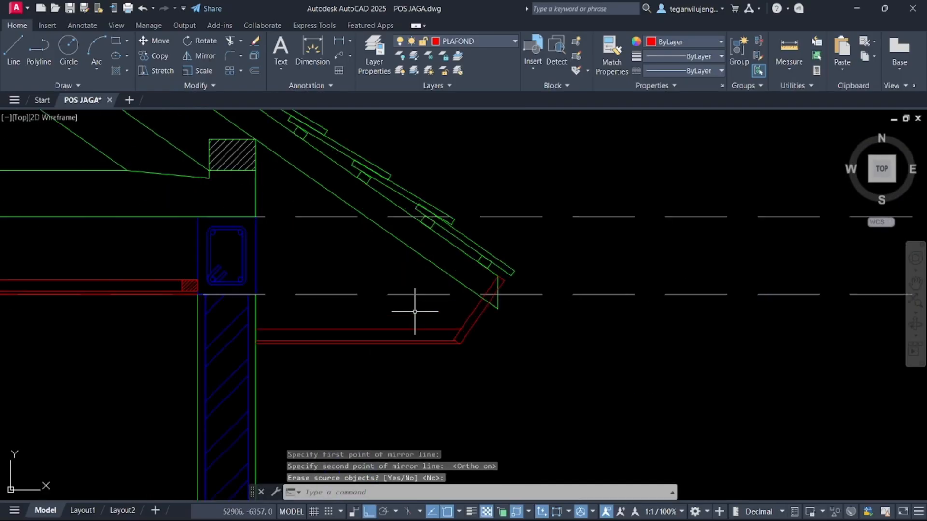
key("Return")
scroll(503, 301, "up", 6)
left_click_drag(416, 302, 403, 312)
left_click(471, 229)
left_click_drag(482, 322, 463, 336)
key("Return")
left_click(472, 267)
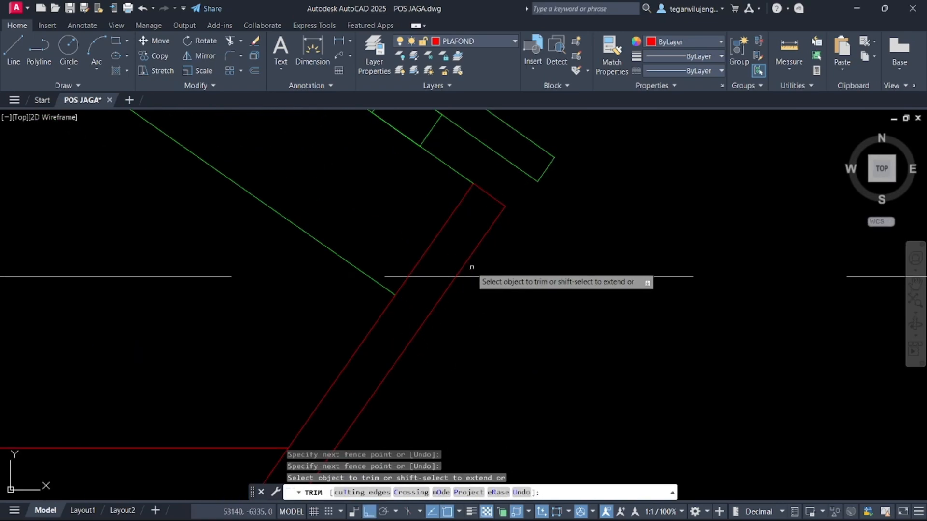
scroll(497, 285, "down", 10)
key("Escape")
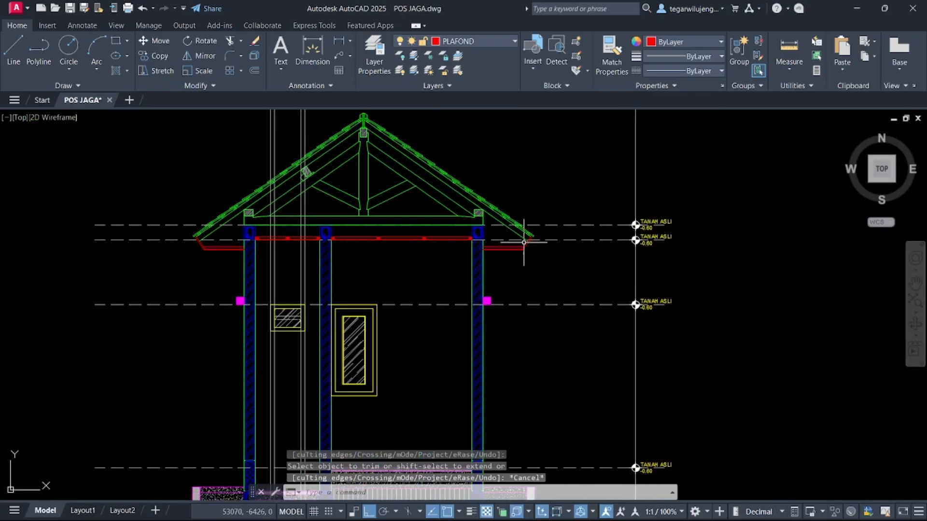
- Examine the floor and skirting tile details on the POTONGAN A - A reference image and compare them with the drawn section
middle_click_drag(464, 308, 497, 262)
scroll(465, 269, "down", 6)
middle_click_drag(180, 253, 289, 332)
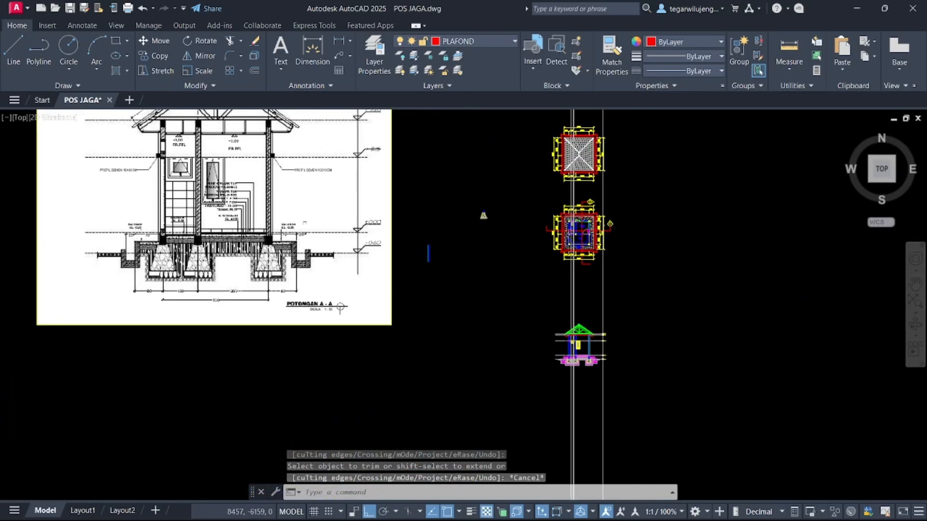
scroll(237, 236, "up", 8)
middle_click_drag(168, 201, 283, 365)
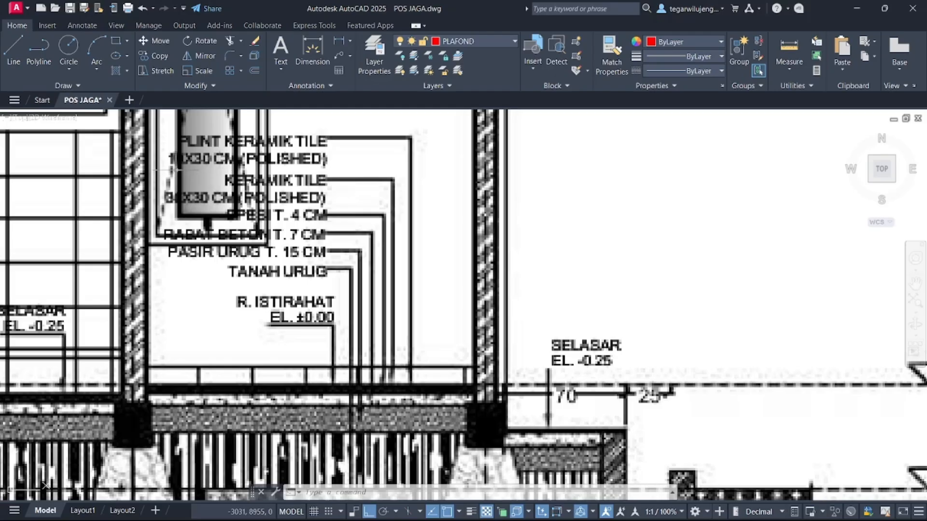
scroll(241, 248, "down", 7)
middle_click_drag(454, 318, 371, 189)
scroll(541, 290, "up", 9)
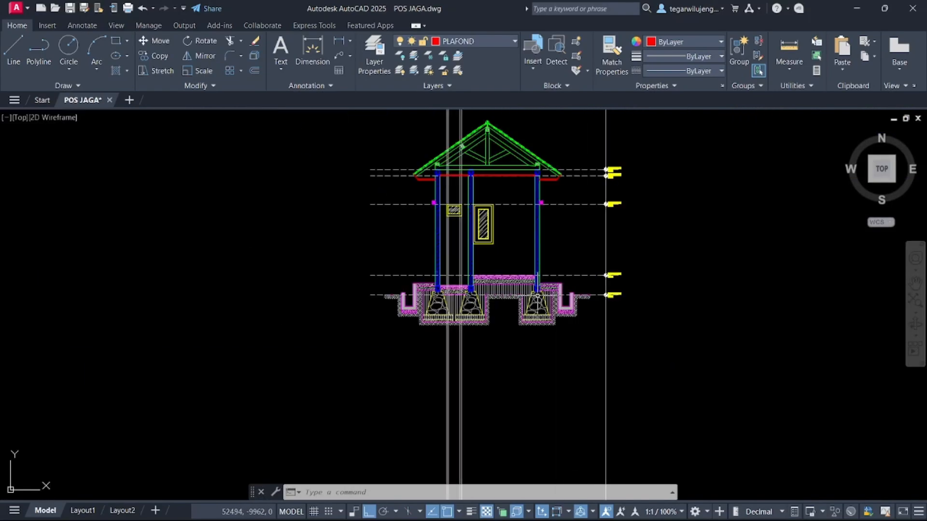
scroll(521, 245, "up", 5)
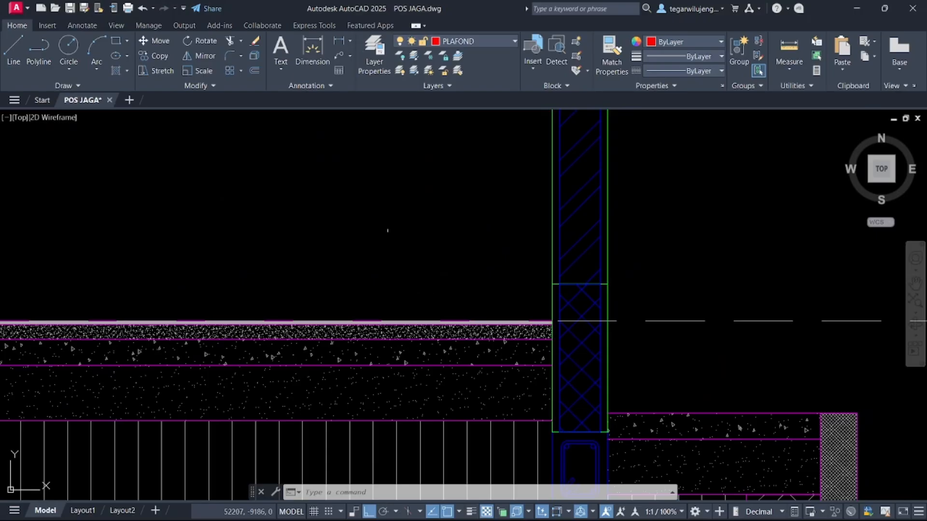
- Create a layer named PLIN LANTAI and make it the current layer
left_click(454, 43)
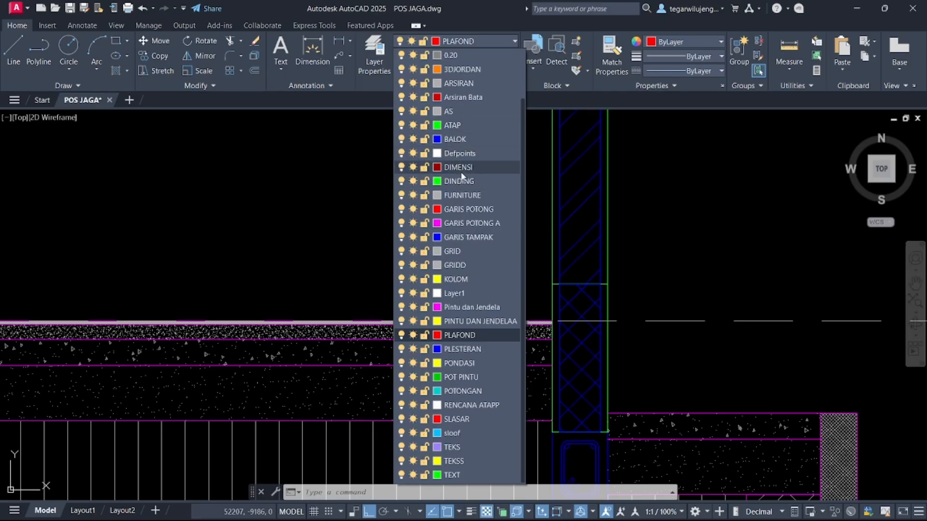
left_click(385, 67)
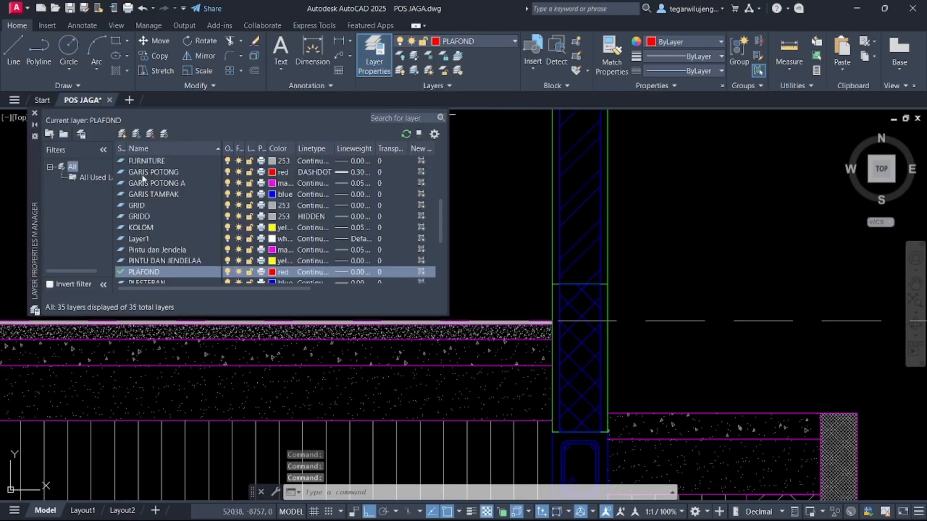
left_click(121, 135)
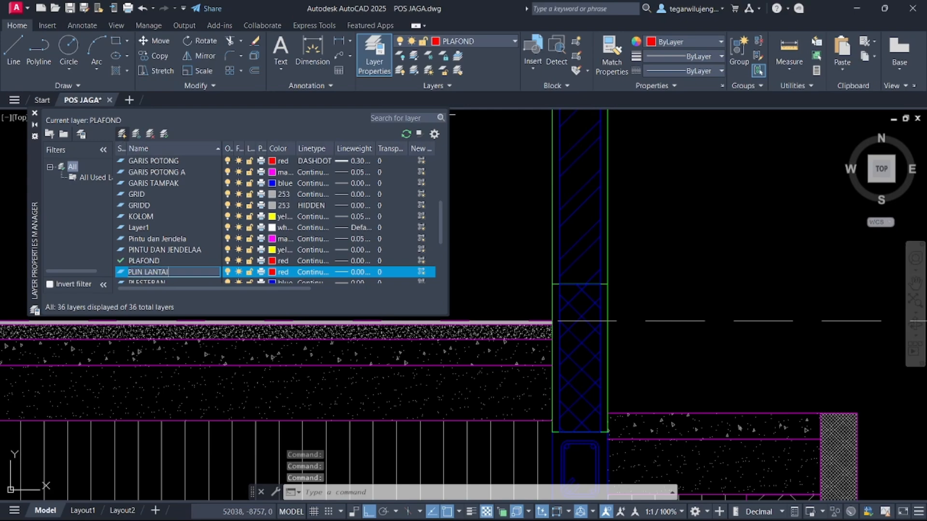
left_click(370, 59)
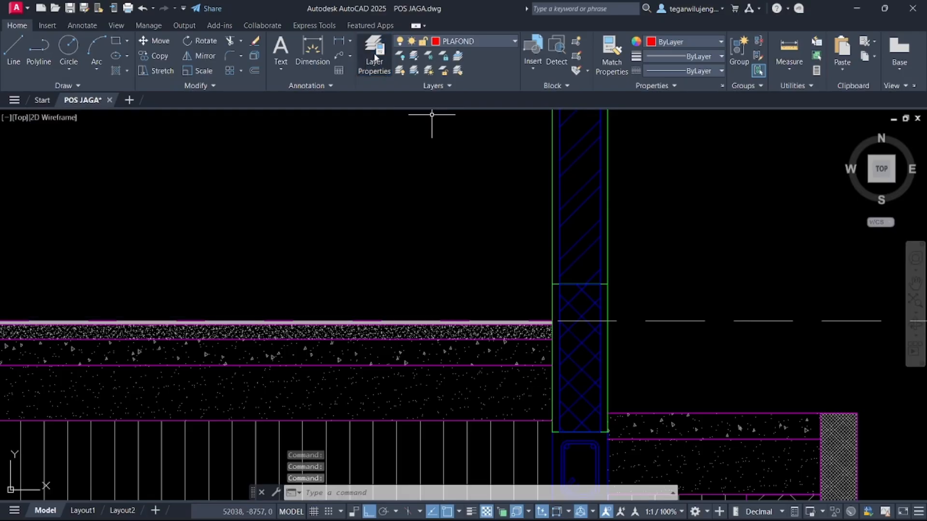
left_click(458, 42)
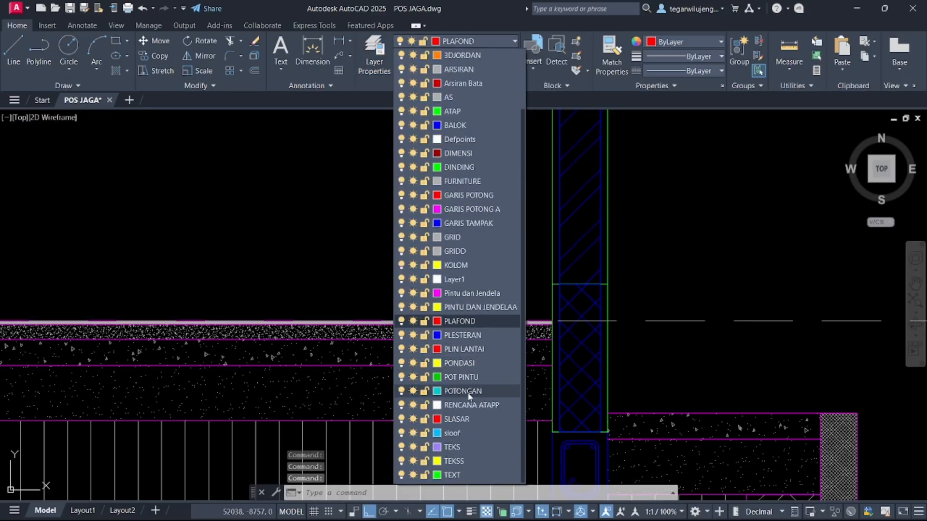
left_click(459, 349)
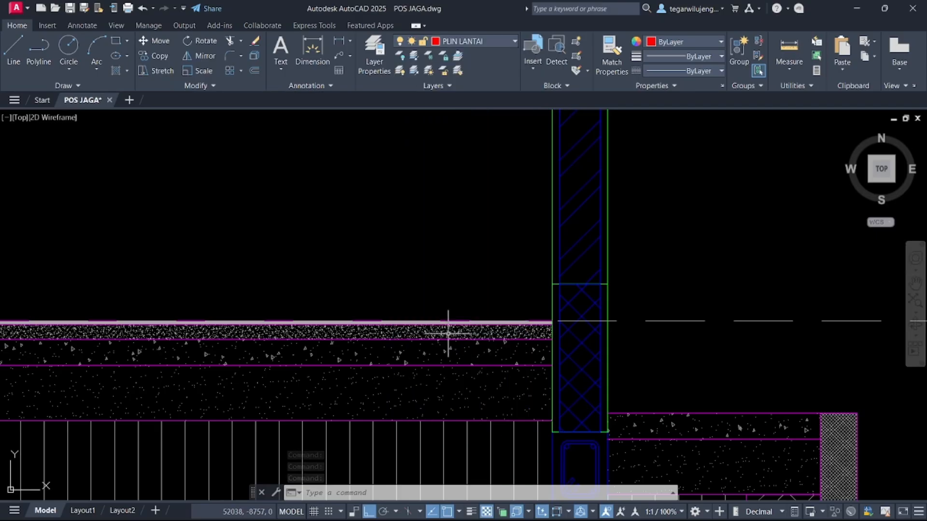
- Draw a horizontal line along the top of the raised room floor from the right wall to the middle wall
type("l")
key("Return")
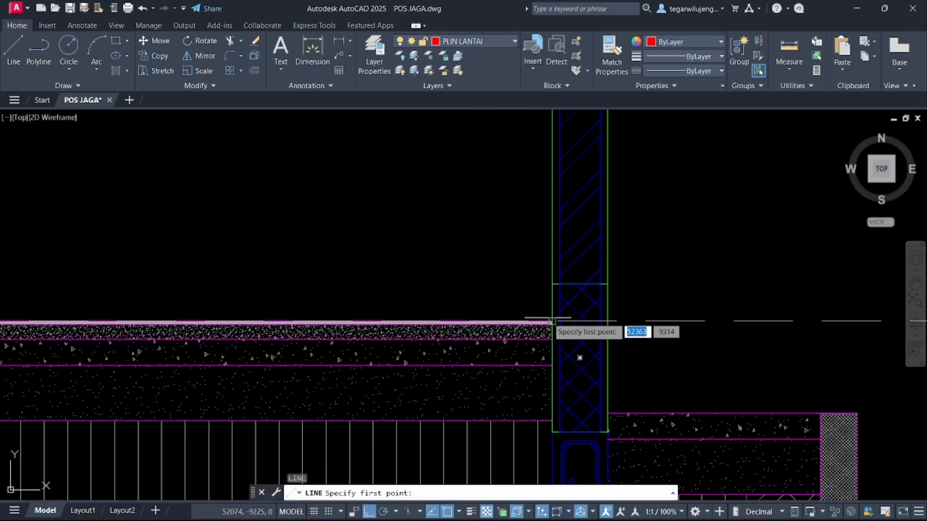
left_click(552, 320)
mouse_move(326, 316)
middle_mouse_down()
mouse_move(459, 292)
mouse_move(610, 282)
middle_mouse_up()
scroll(128, 279, "up", 4)
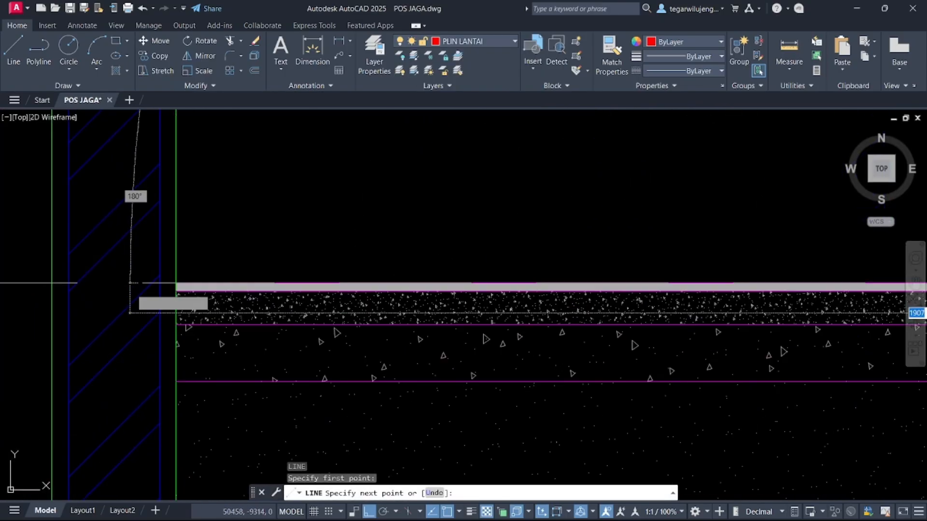
left_click(194, 278)
key("Escape")
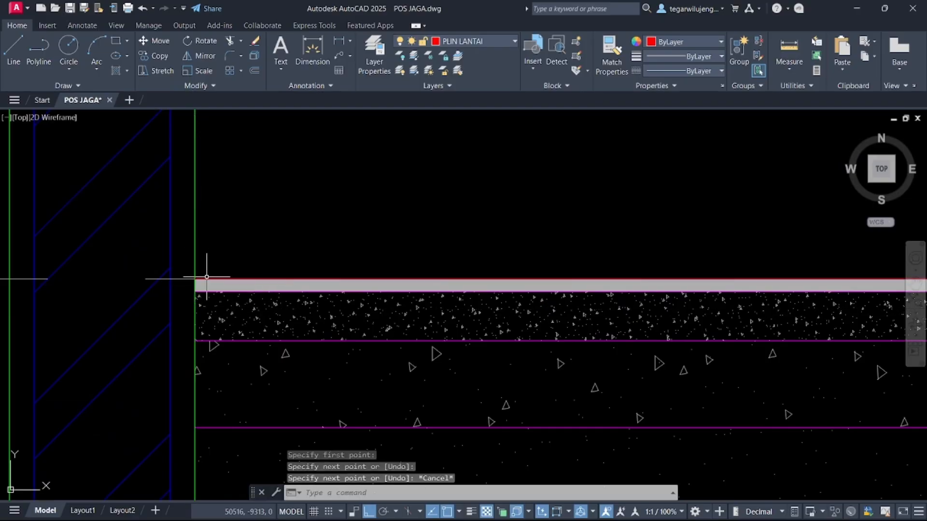
- Move the horizontal skirting line up by 100 from the floor surface
left_click(211, 279)
type("m")
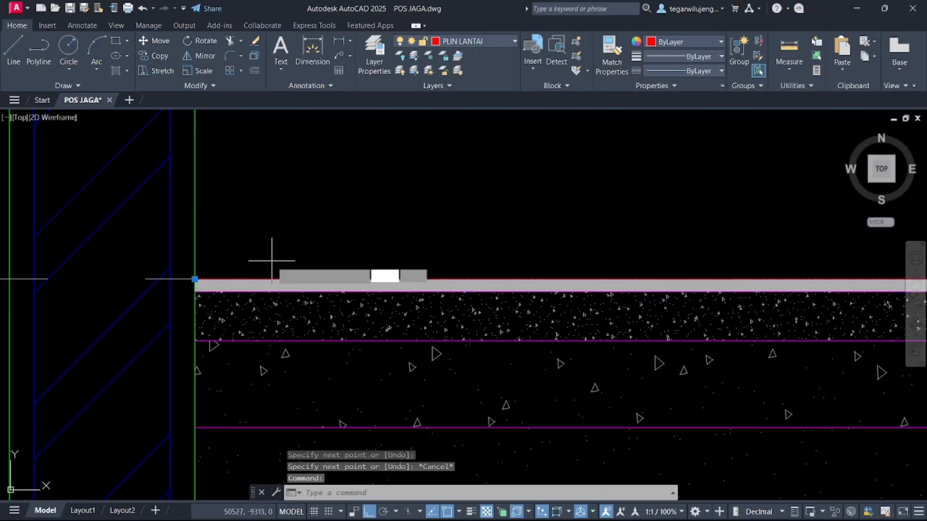
key("Return")
left_click(271, 272)
type("100")
key("Return")
scroll(289, 208, "down", 3)
scroll(35, 256, "down", 5)
scroll(193, 256, "down", 3)
scroll(290, 258, "up", 6)
key("Escape")
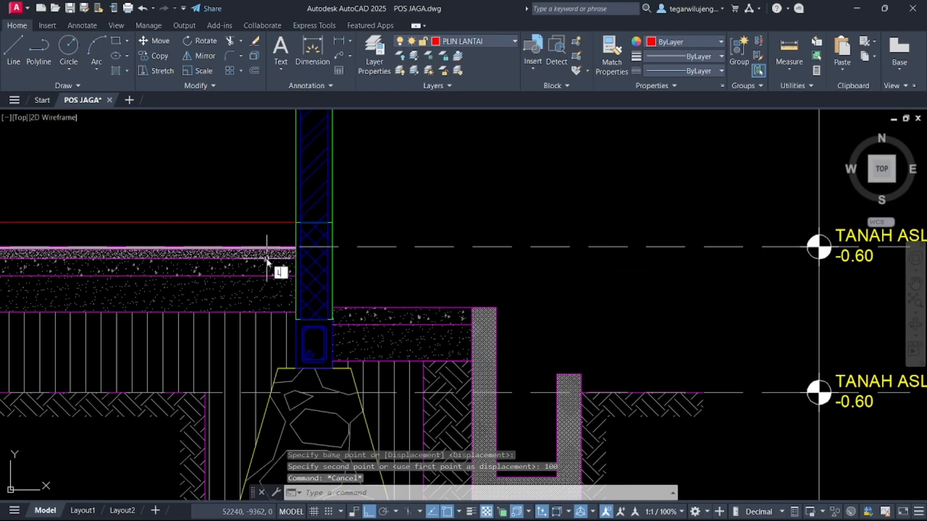
- Draw a vertical line on the right wall's inner face from the skirting line down to the floor
type("l")
key("Return")
scroll(278, 260, "up", 4)
left_click(317, 148)
left_click(316, 229)
key("Escape")
- Move the vertical skirting joint line 300 to the left, away from the wall
left_click(316, 189)
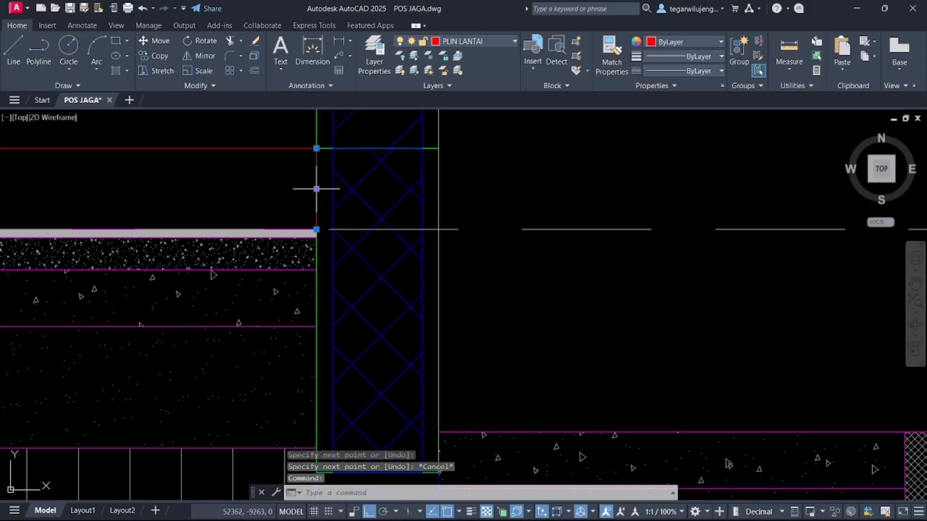
type("m")
key("Return")
left_click(316, 189)
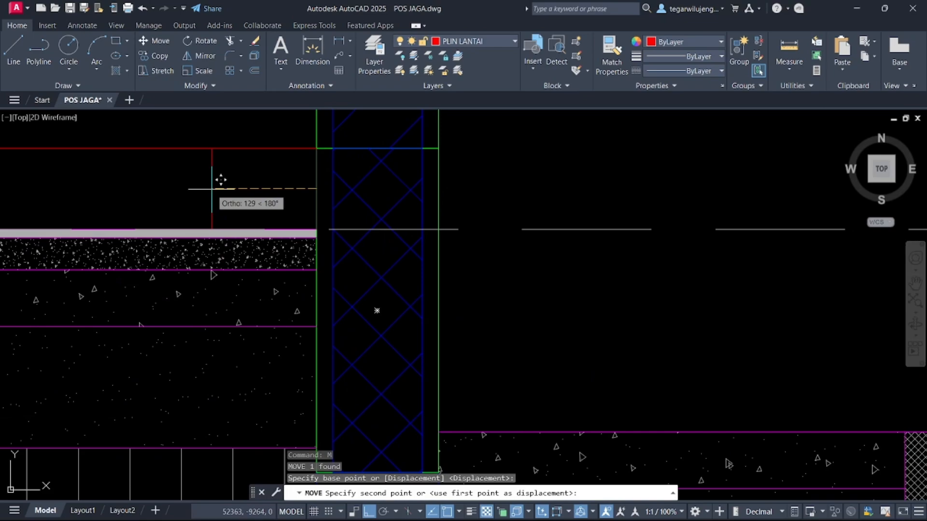
middle_click_drag(216, 186, 321, 204)
type("2")
key("BackSpace")
type("300")
key("Return")
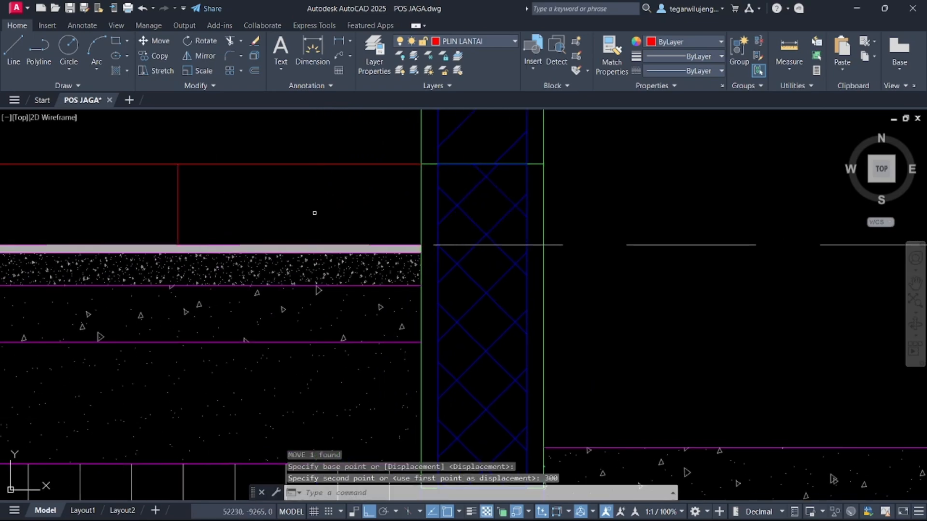
- Copy the vertical skirting joint line to the left as an array of 6 items spaced 300 apart
scroll(312, 204, "down", 5)
left_click(280, 207)
left_click(268, 219)
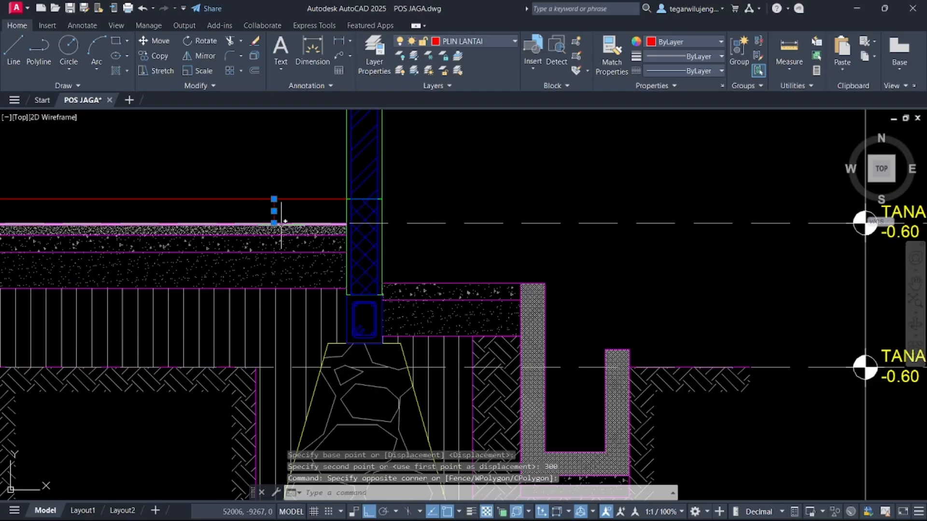
key("Return")
left_click(274, 209)
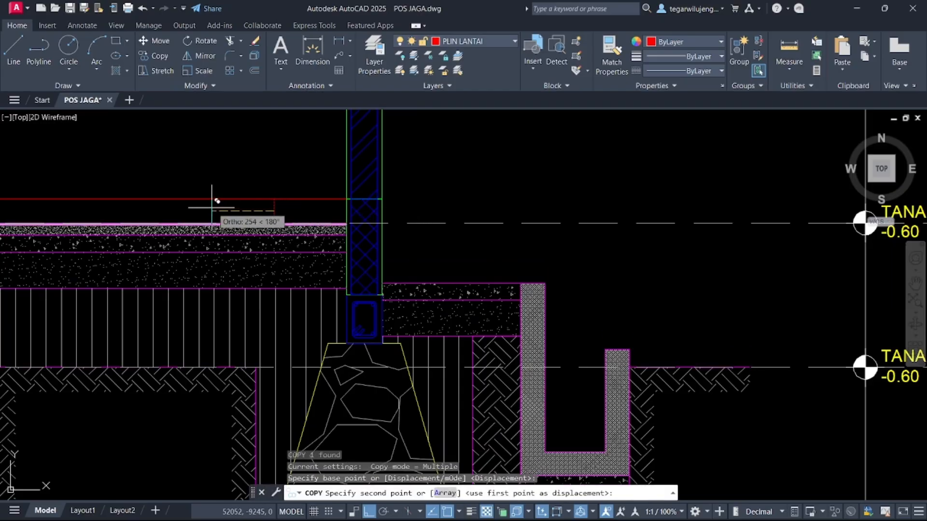
middle_click_drag(217, 200, 304, 192)
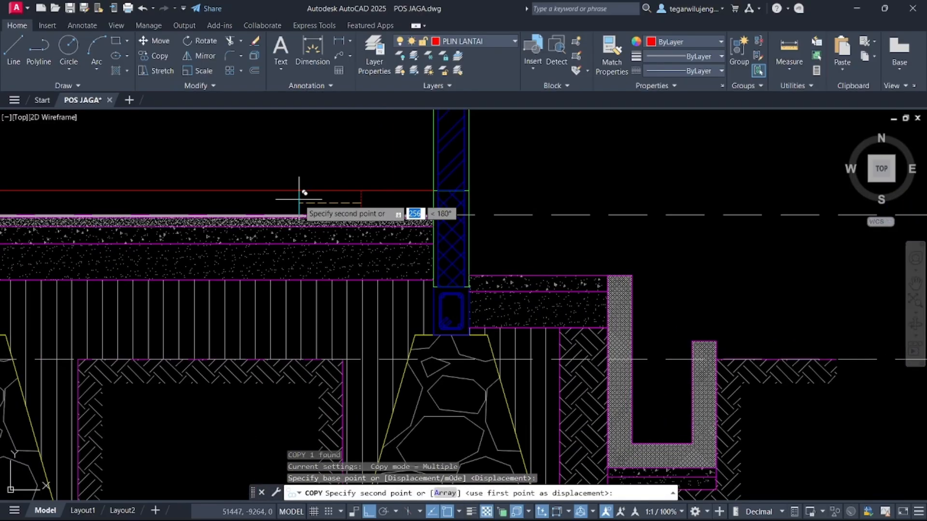
key("Return")
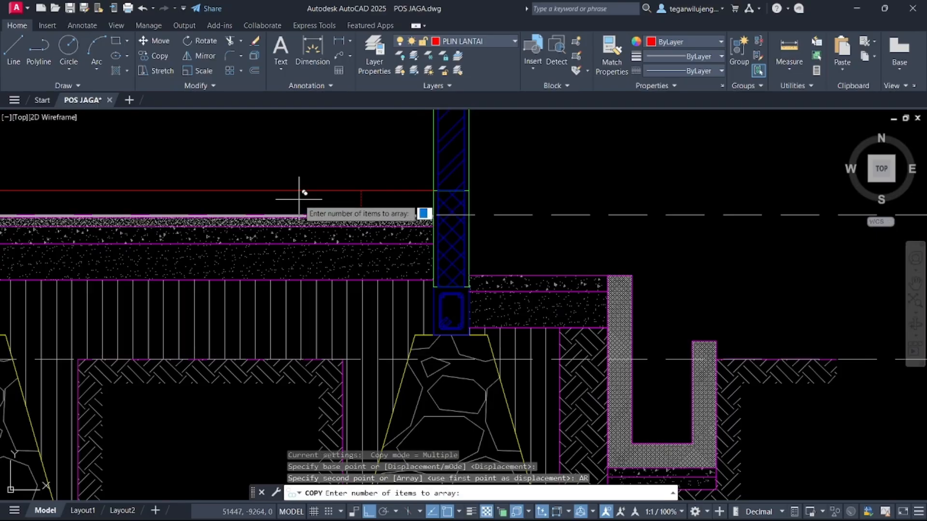
key("Return")
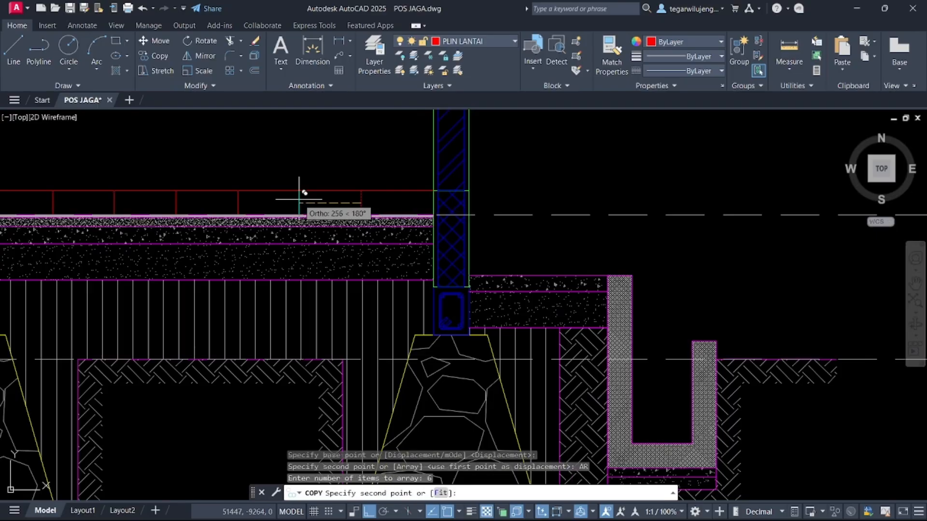
type("300")
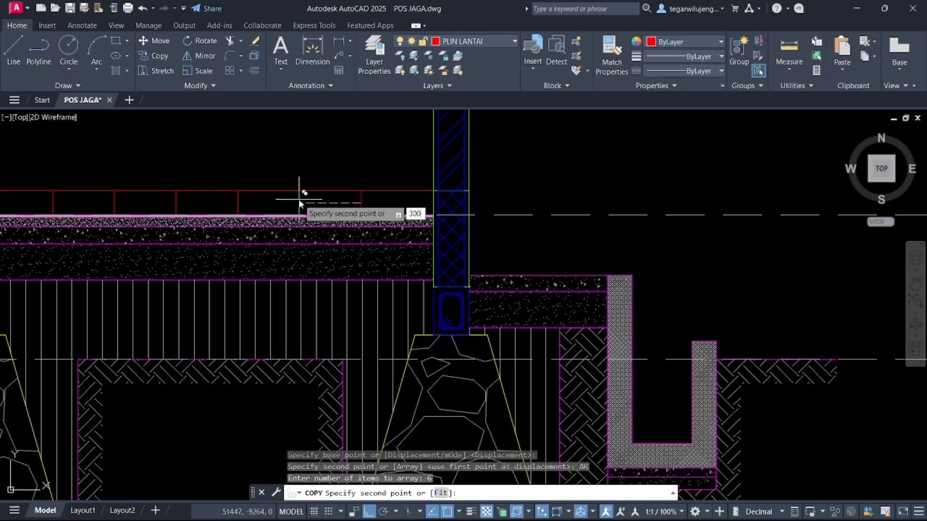
key("Return")
middle_click_drag(256, 192, 610, 213)
key("Escape")
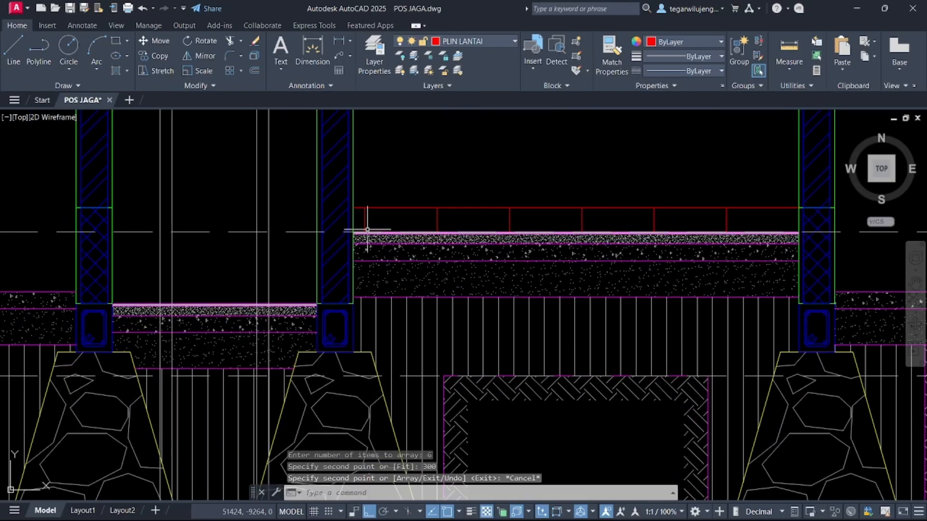
- Examine the floor skirting and wall tile layout in the reference section image
scroll(367, 230, "down", 5)
middle_click_drag(368, 231, 446, 277)
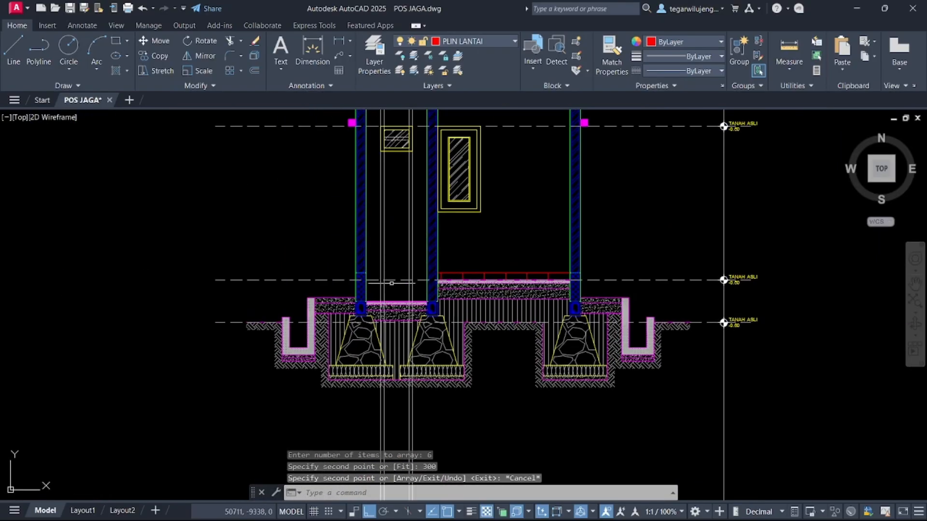
middle_click_drag(387, 284, 497, 281)
scroll(498, 280, "down", 12)
scroll(226, 180, "up", 4)
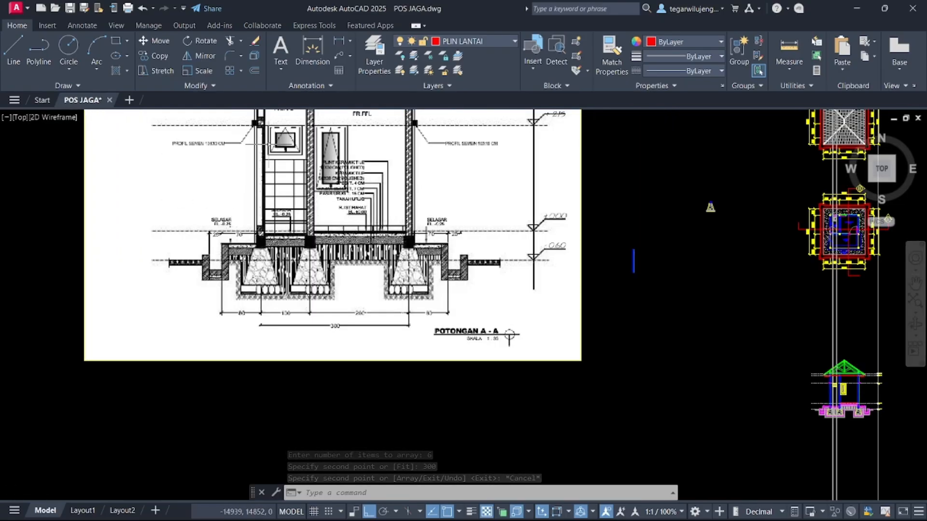
scroll(298, 170, "up", 3)
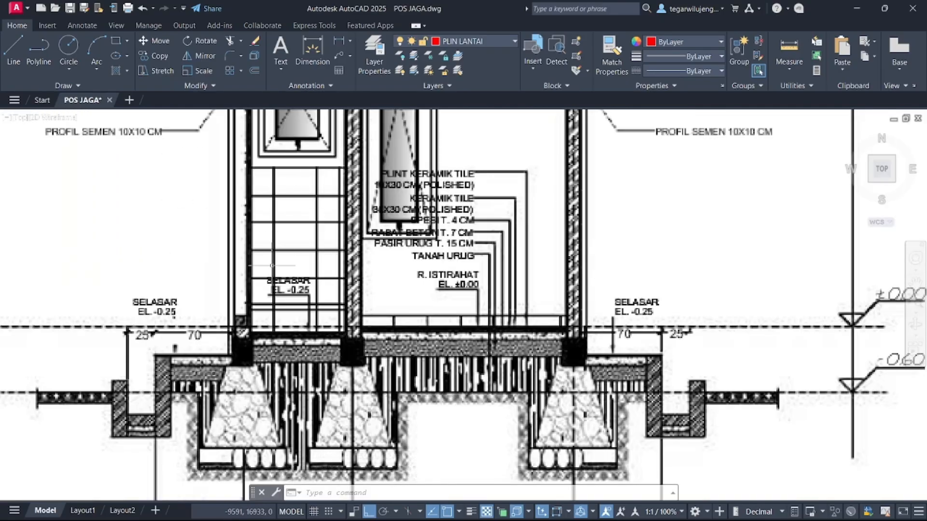
scroll(286, 220, "down", 8)
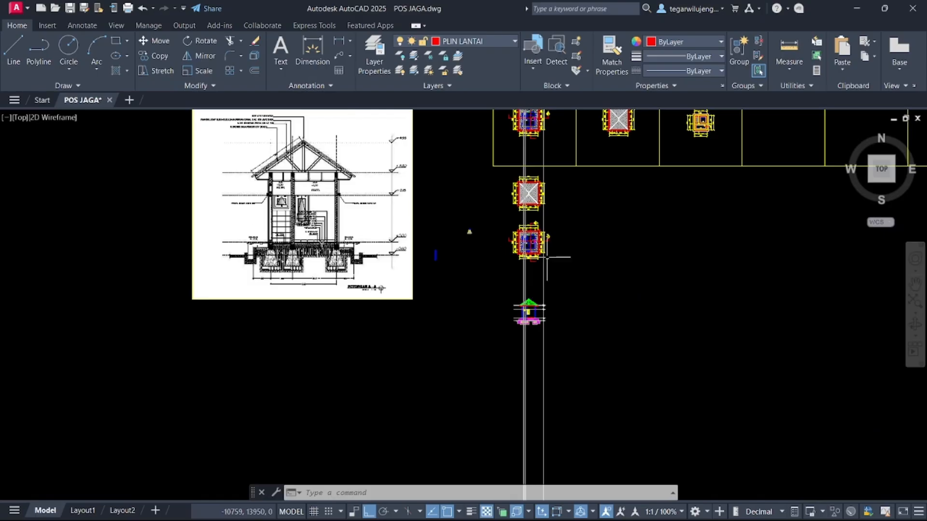
scroll(529, 246, "up", 12)
mouse_move(530, 241)
middle_mouse_down()
mouse_move(467, 212)
mouse_move(463, 364)
middle_mouse_up()
- Try to erase the vertical construction lines together with the vertical line through the level markers
key("Escape")
scroll(459, 238, "down", 6)
left_click(480, 219)
left_click(428, 184)
left_click(623, 196)
left_click(578, 177)
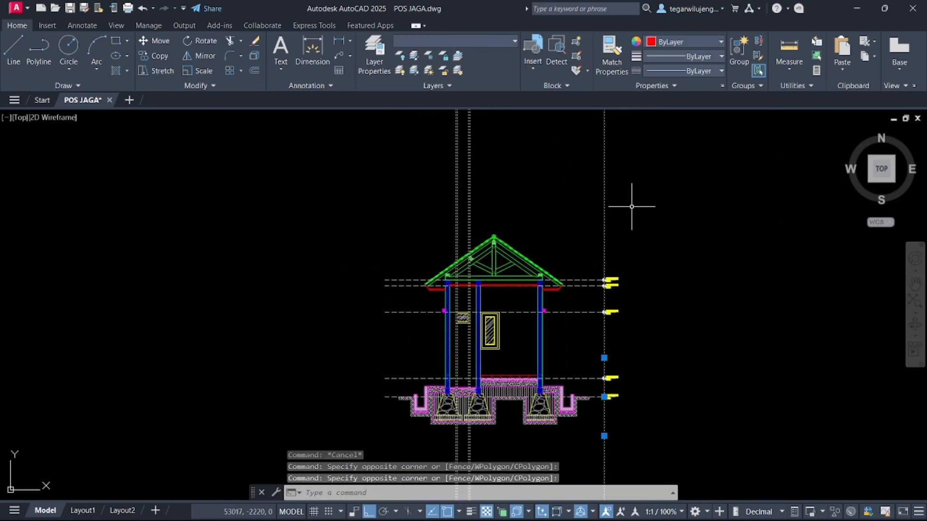
key("Delete")
key("ctrl+z")
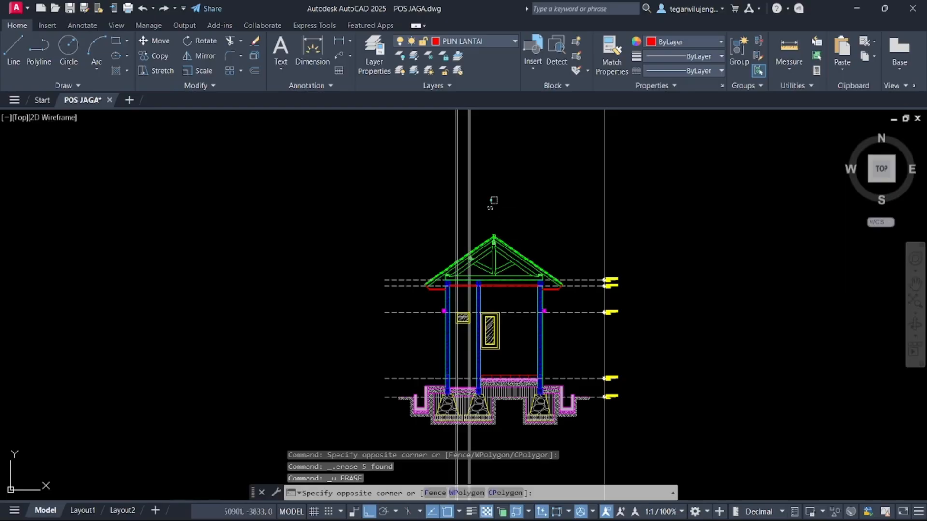
- Erase the four vertical construction lines crossing the section, leaving the line through the level markers
left_click(492, 209)
left_click(378, 161)
key("Delete")
- Draw a horizontal line along the top of the lower floor from the middle wall to the left wall
scroll(435, 265, "up", 5)
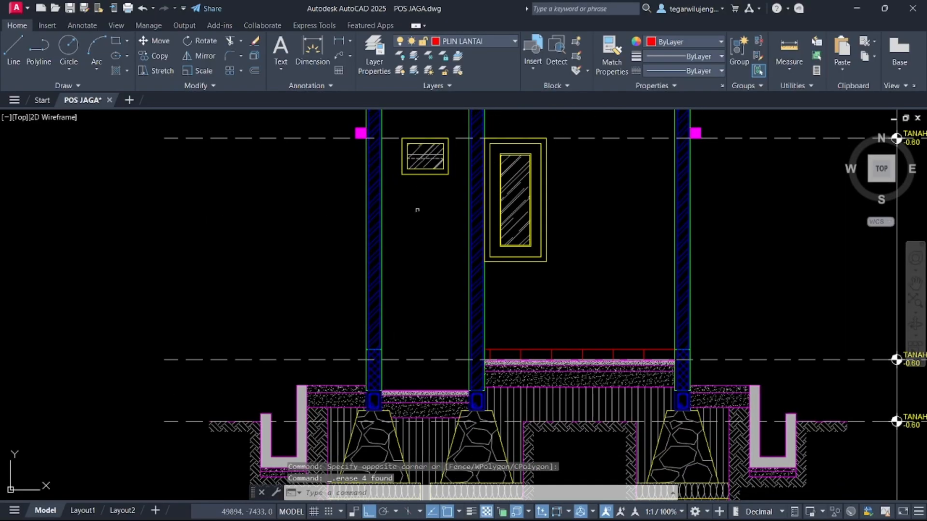
middle_click_drag(417, 310, 413, 306)
scroll(413, 306, "up", 2)
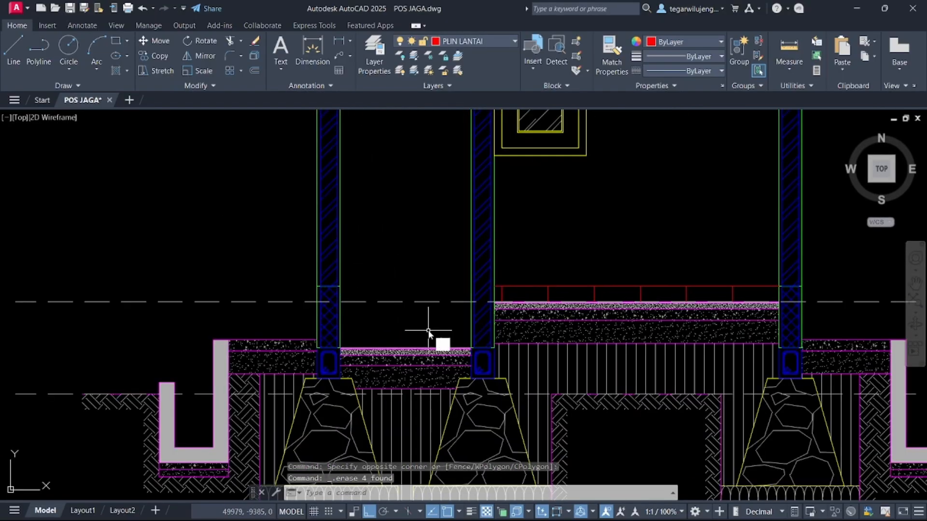
key("l")
key("Return")
scroll(463, 356, "up", 3)
left_click(491, 323)
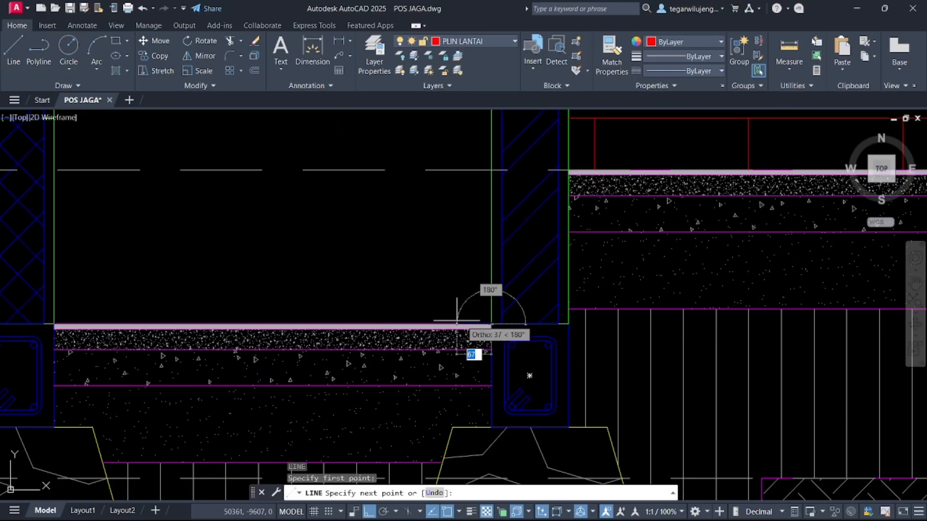
left_click(54, 324)
key("Escape")
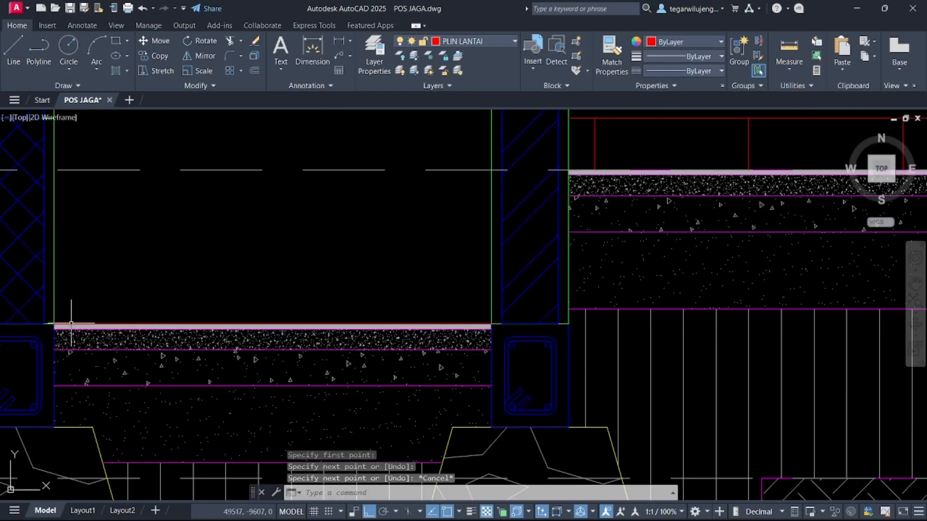
- Move the lower floor's horizontal line up by 1500 to mark the top of the wall tiles
left_click(70, 324)
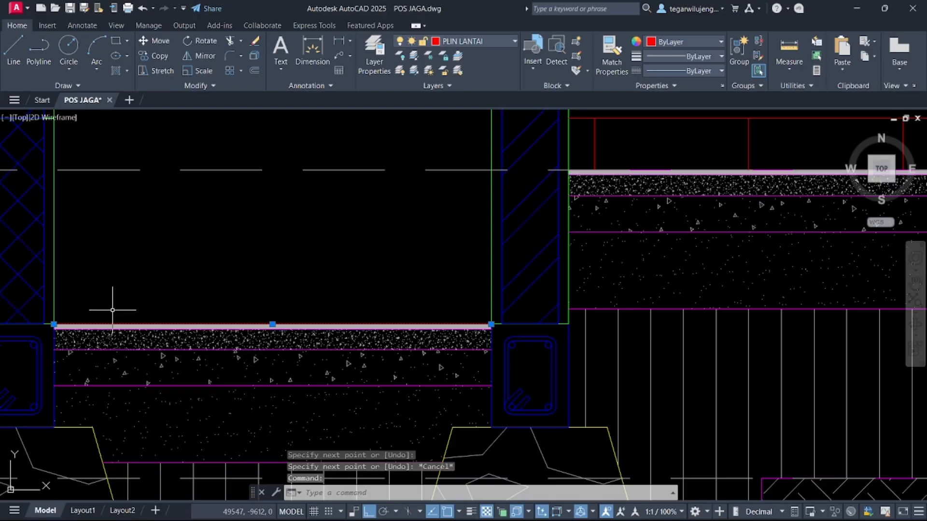
type("M")
key("Return")
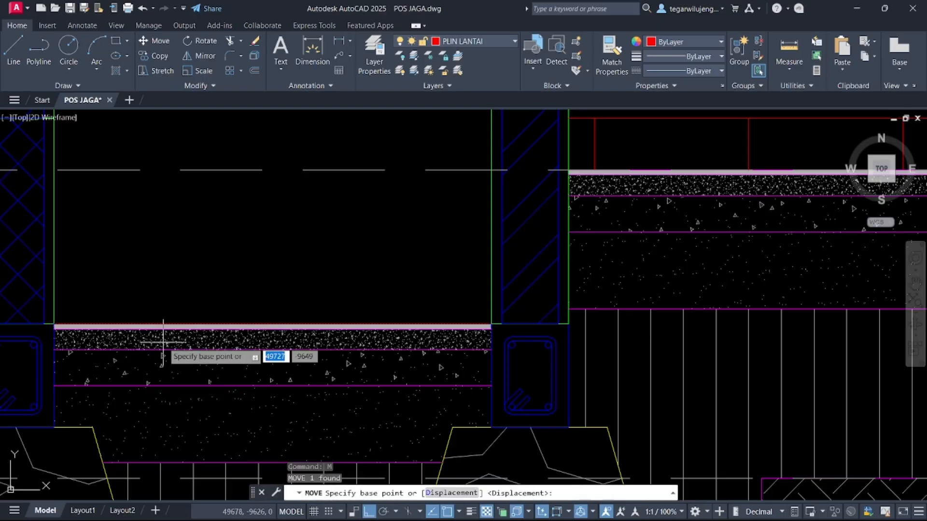
left_click(208, 326)
scroll(213, 290, "down", 3)
middle_click_drag(209, 206, 246, 285)
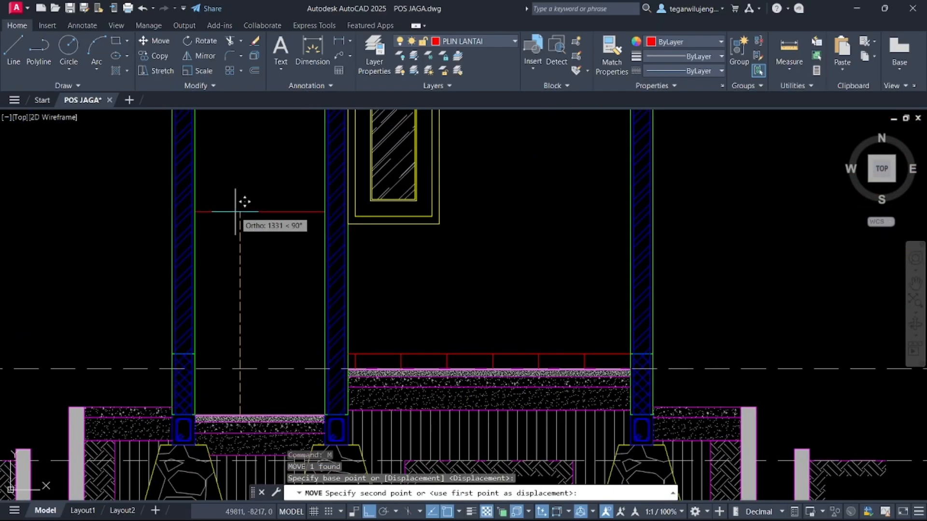
type("150")
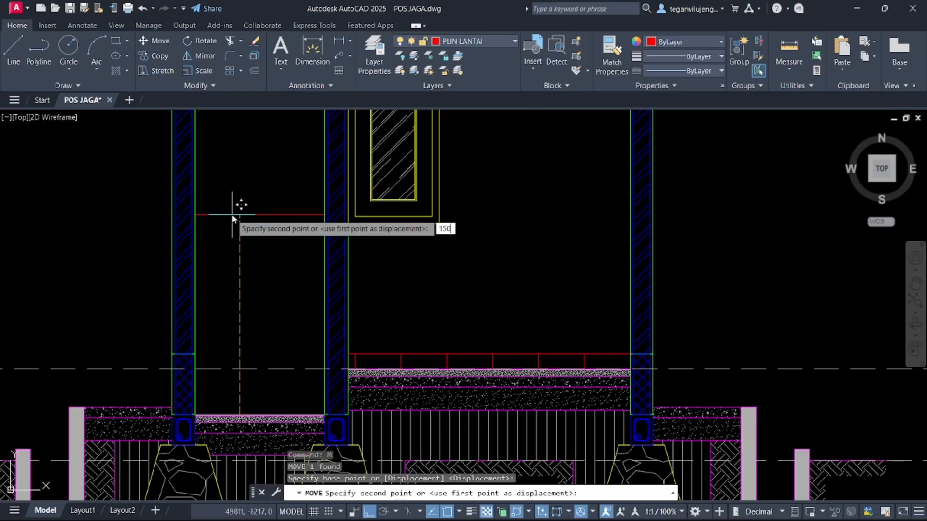
type("0")
key("Return")
key("Escape")
- Examine the tile grid below the small window in the reference section and compare it with the drawing
scroll(335, 219, "down", 5)
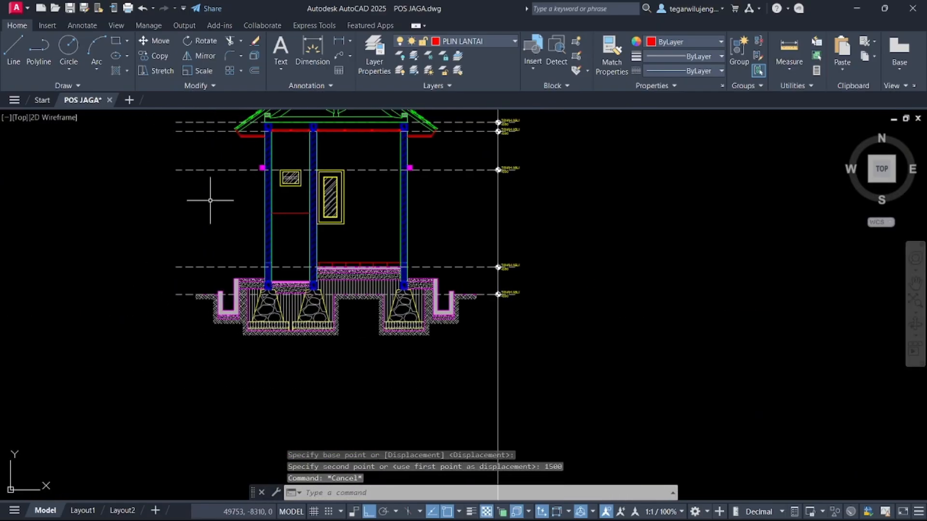
scroll(142, 216, "down", 10)
middle_click_drag(165, 239, 385, 309)
scroll(131, 195, "up", 7)
scroll(251, 219, "down", 2)
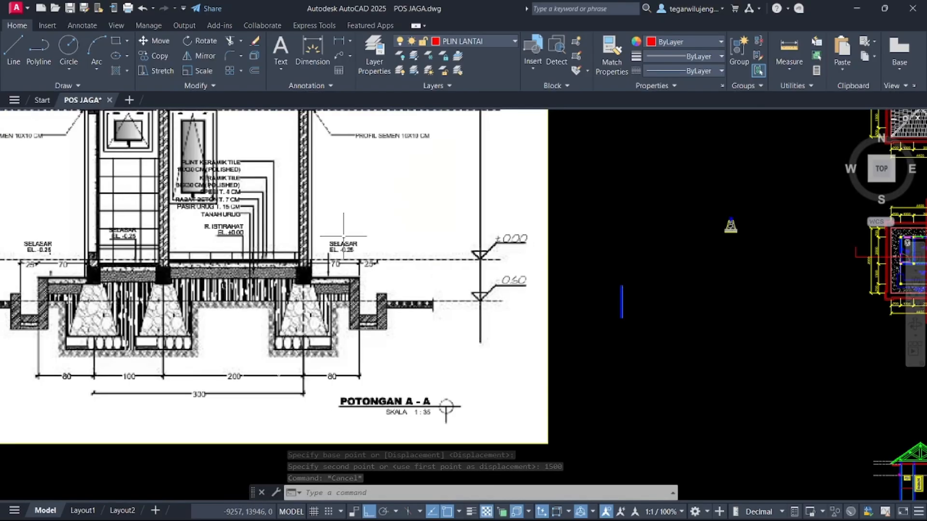
middle_click_drag(443, 254, 188, 167)
middle_click_drag(213, 252, 583, 403)
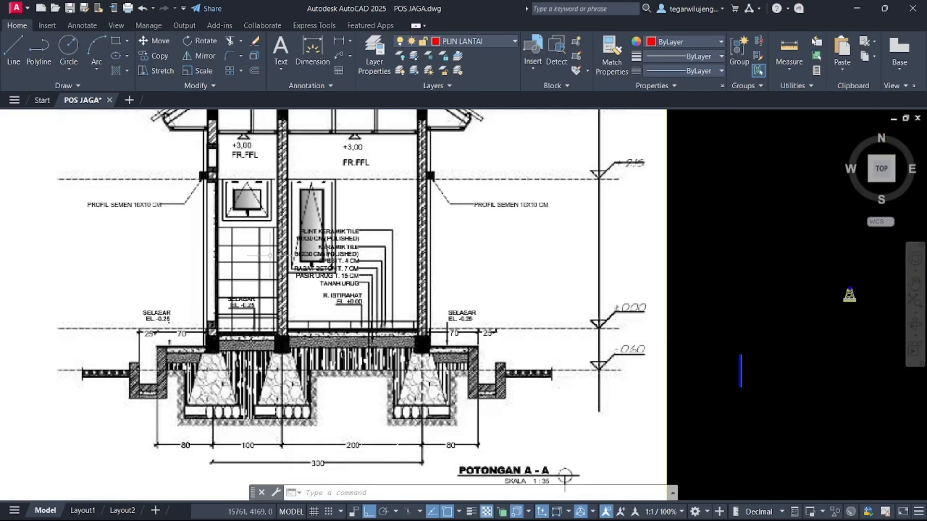
scroll(254, 261, "down", 4)
middle_click_drag(509, 267, 428, 160)
scroll(507, 282, "up", 4)
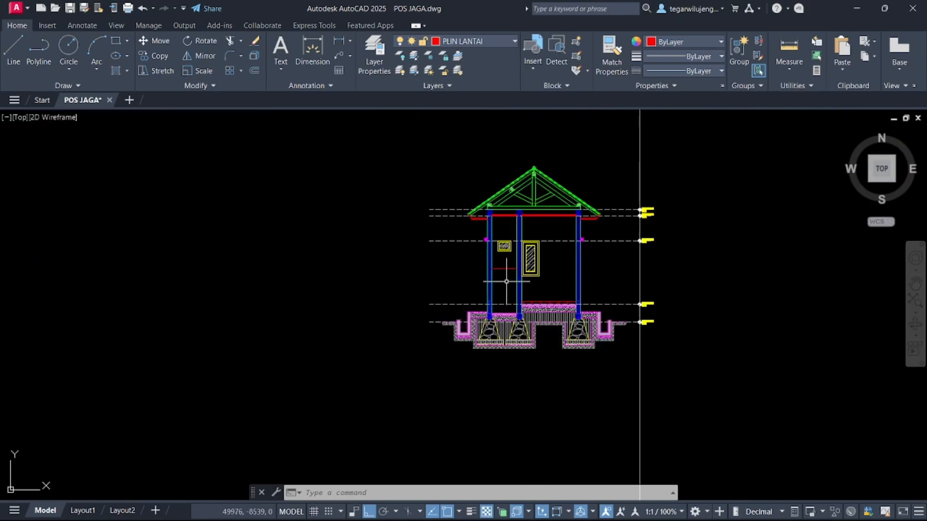
scroll(507, 281, "up", 2)
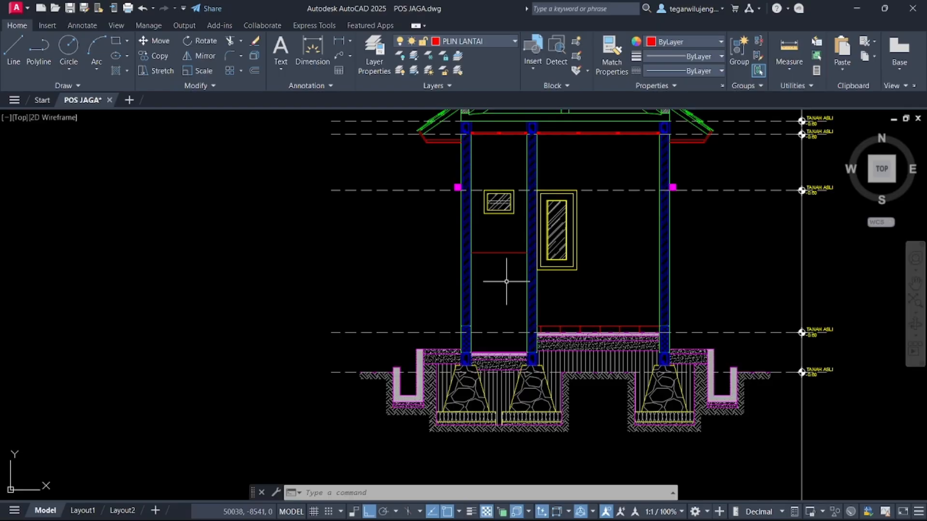
- Draw a 250 by 400 rectangle for a wall tile in the empty space left of the section
type("c")
key("Return")
left_click(274, 223)
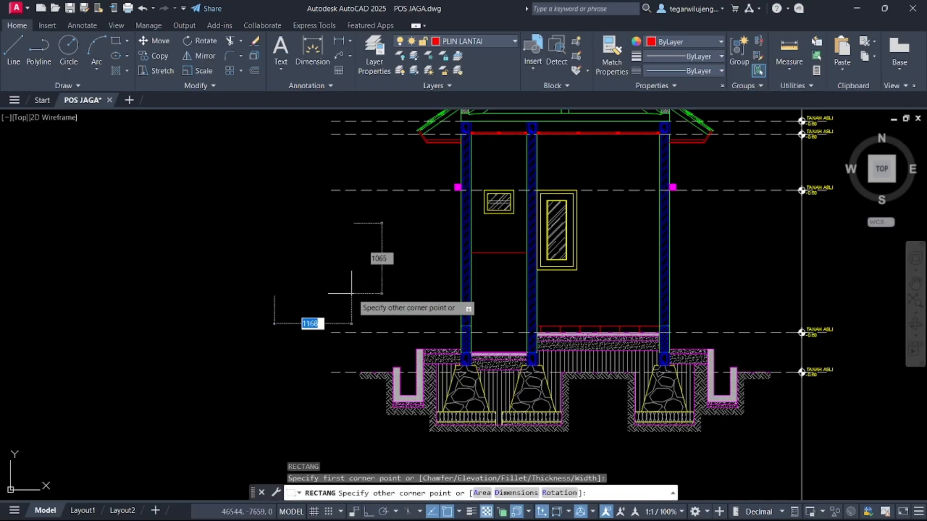
type("250")
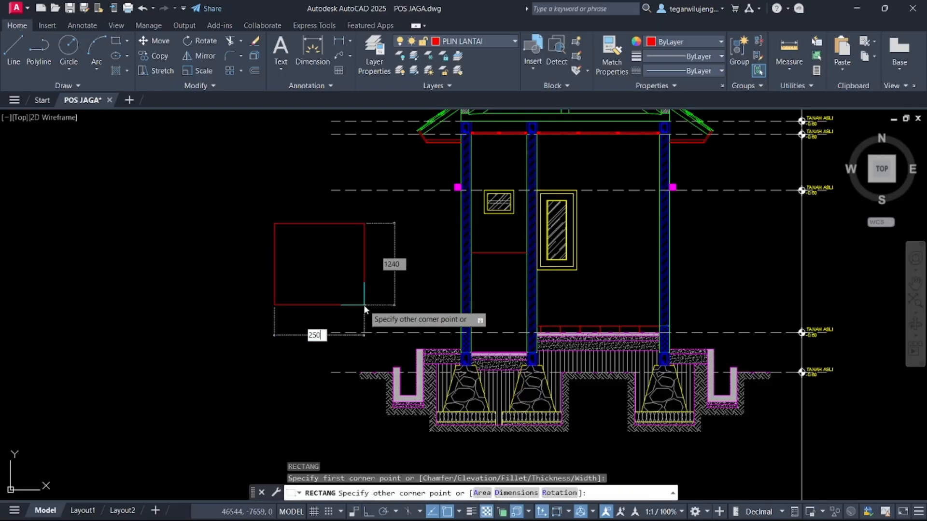
key("Tab")
type("4")
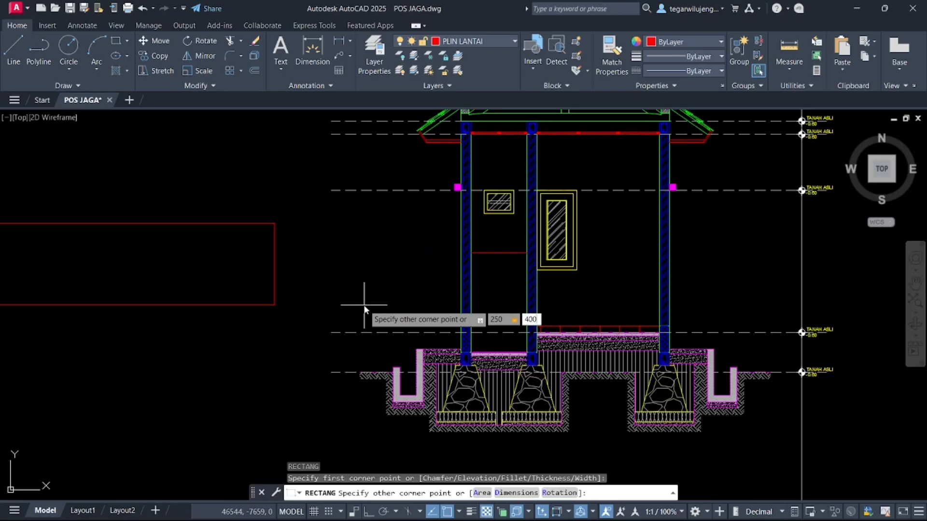
key("Return")
- Move the tile rectangle by its bottom-left corner to where the left wall's inner face meets the lower floor
scroll(290, 234, "up", 4)
left_click(291, 234)
left_click(246, 183)
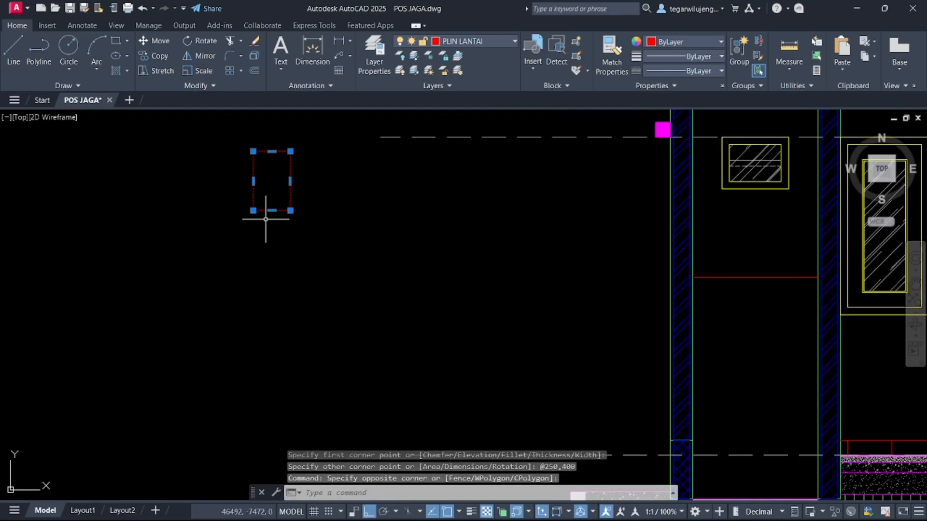
type("m")
key("Return")
left_click(253, 211)
middle_click_drag(452, 296, 297, 83)
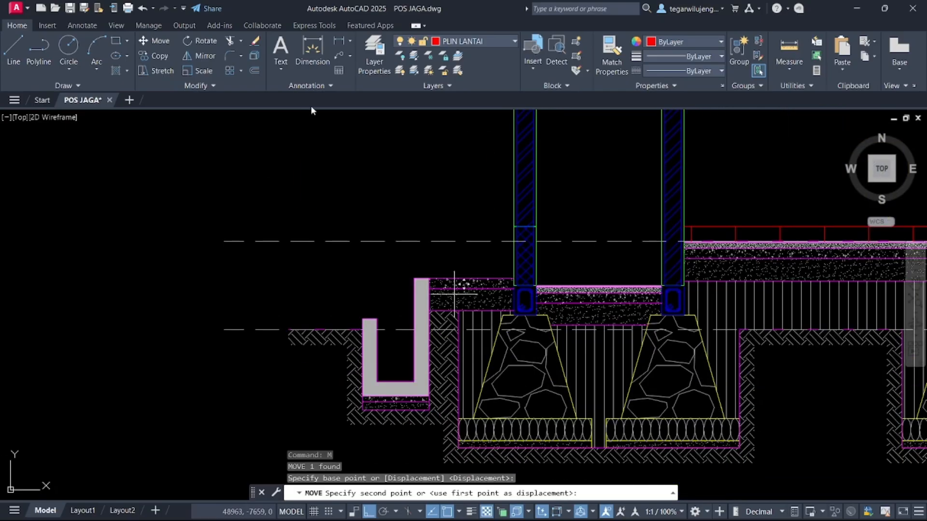
scroll(542, 271, "up", 4)
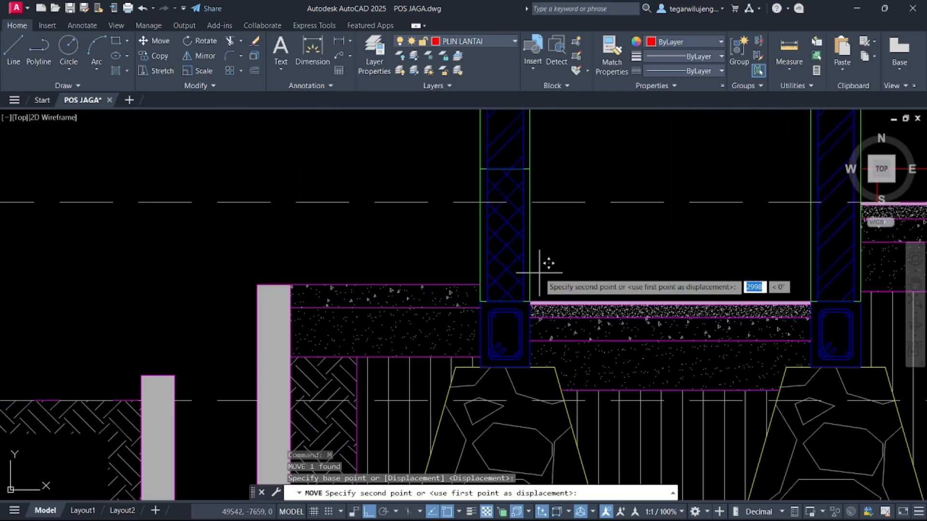
left_click(531, 302)
key("Escape")
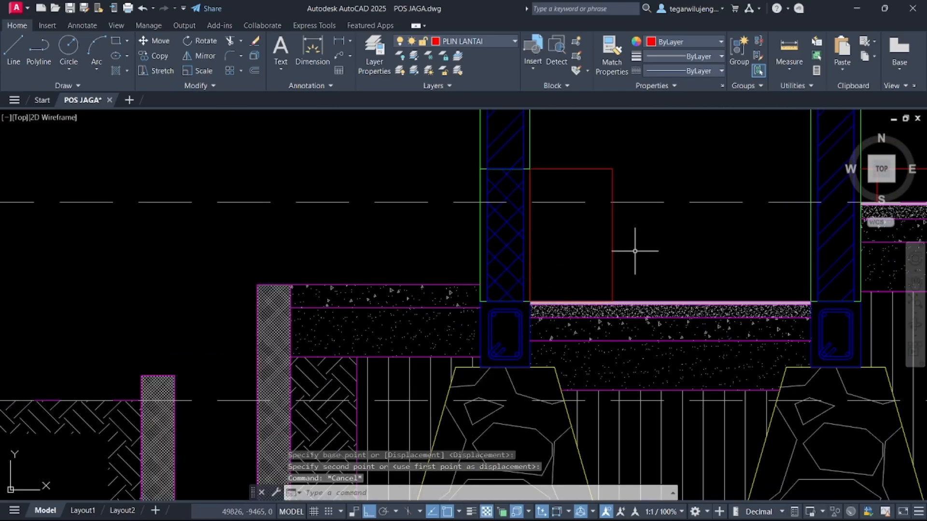
- Move the wall tile by its bottom-edge midpoint to the midpoint between the left and middle walls' inner faces at the lower floor
left_click(636, 251)
left_click(582, 231)
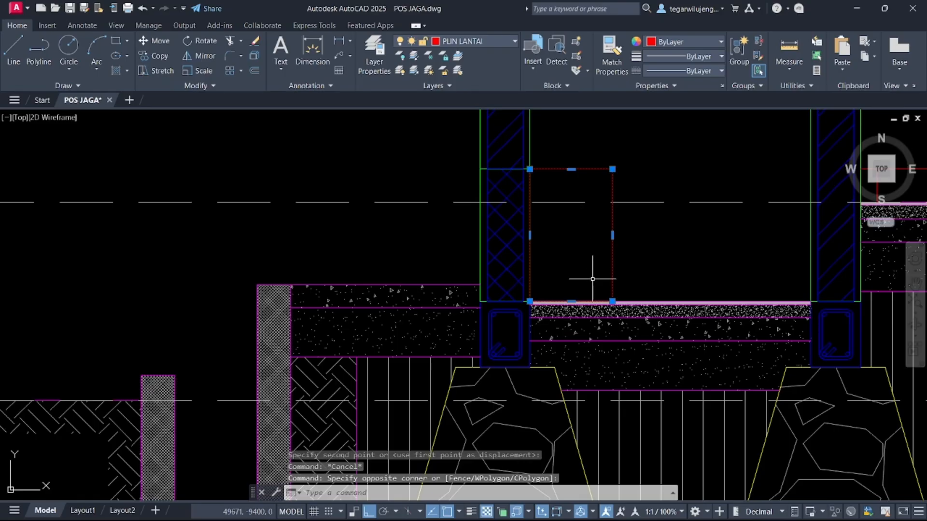
type("m")
key("Return")
scroll(569, 295, "up", 2)
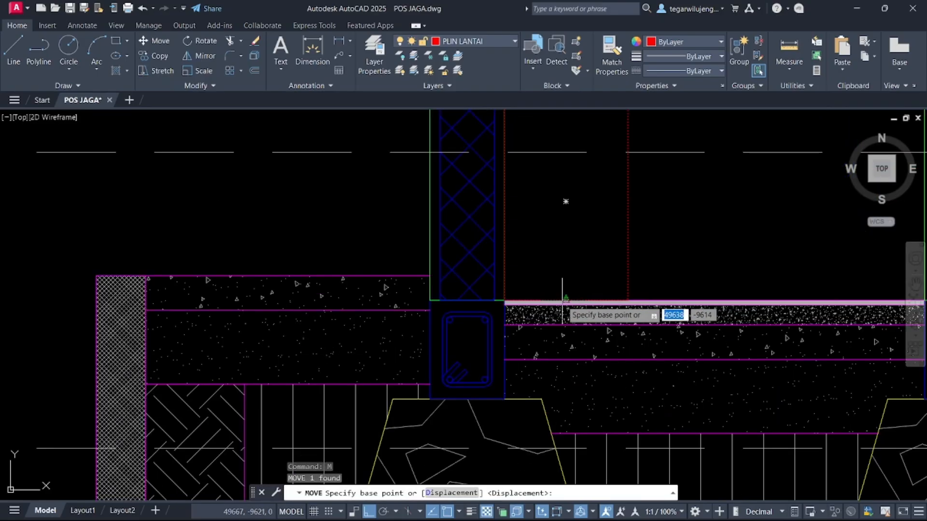
left_click(566, 298)
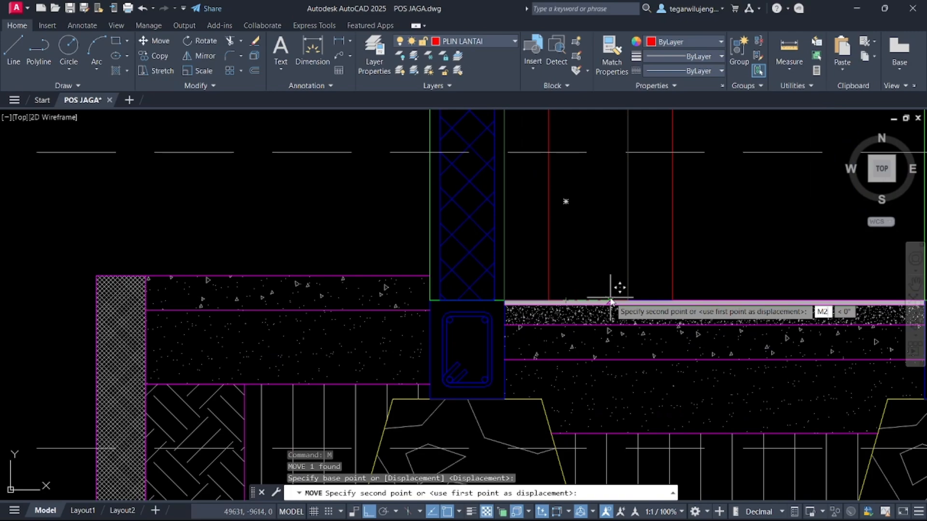
key("Return")
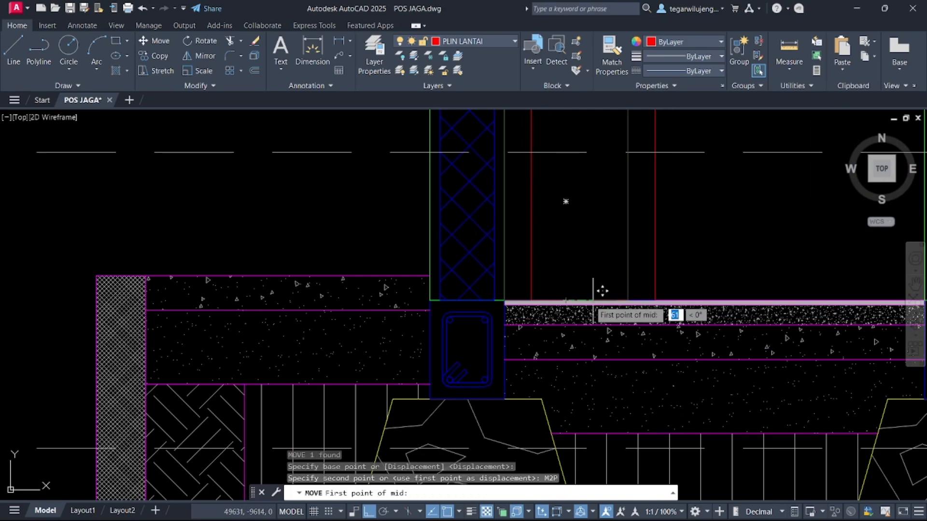
left_click(504, 301)
middle_click_drag(504, 302, 270, 273)
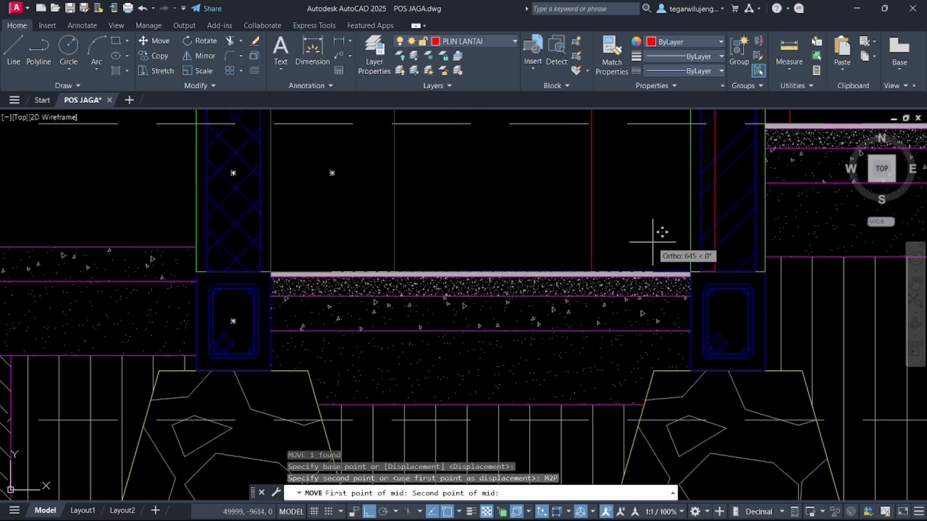
key("Escape")
- Copy the centred wall tile 250 towards the middle wall so the two tiles share an edge
left_click(563, 236)
left_click(501, 212)
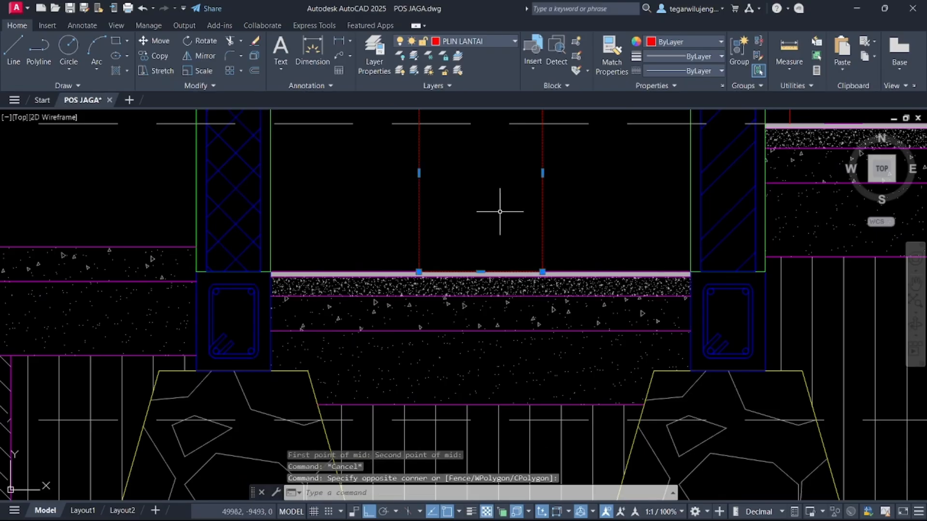
type("CO")
key("Return")
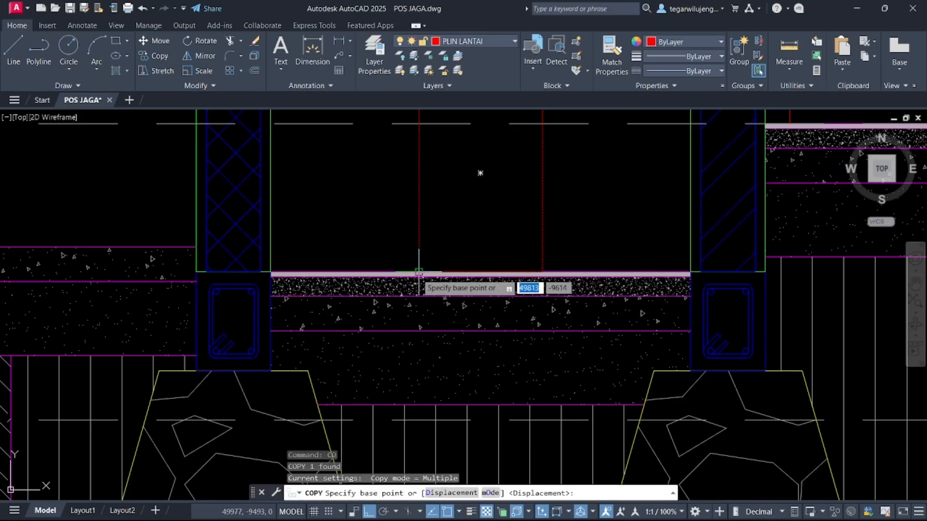
left_click(419, 272)
left_click(546, 259)
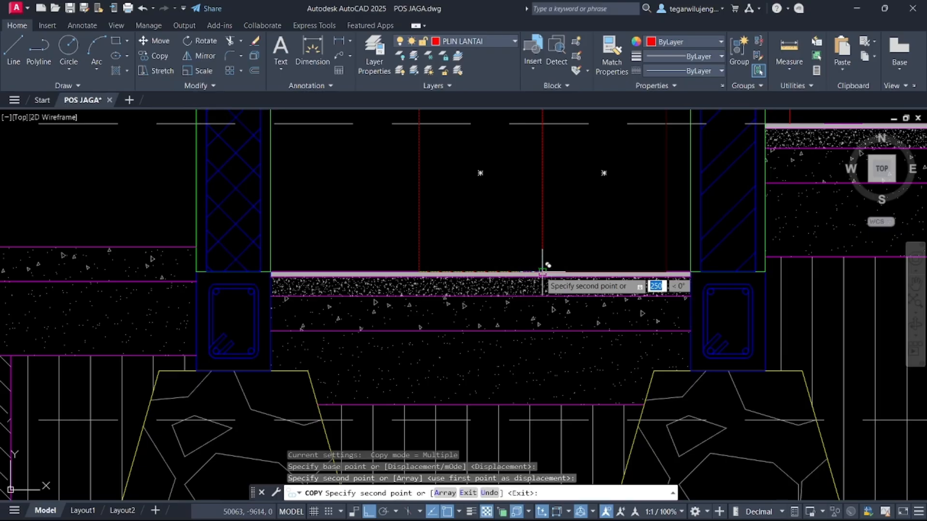
key("Escape")
- Copy the tile nearest the middle wall to the opposite side of the centred tile, completing a row of three
left_click(674, 232)
left_click(653, 228)
type("co")
key("Return")
left_click(666, 272)
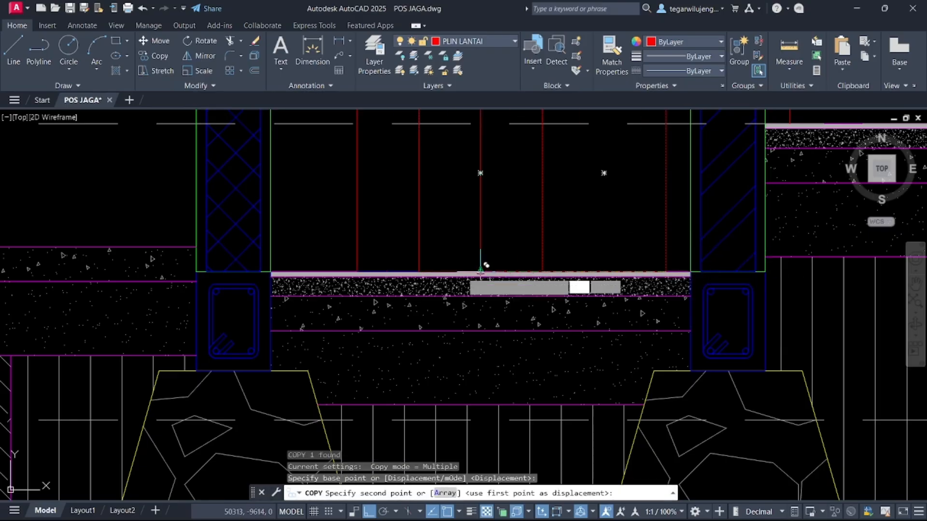
left_click(419, 271)
scroll(450, 248, "down", 3)
key("Escape")
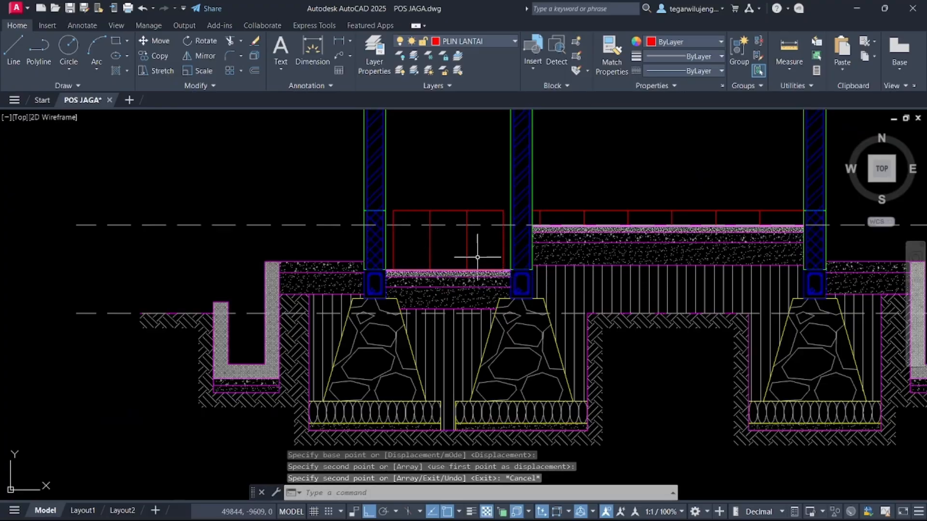
- Copy the row of three tiles upward as an array, stacking four rows edge to edge
left_click(478, 256)
left_click(409, 243)
type("co")
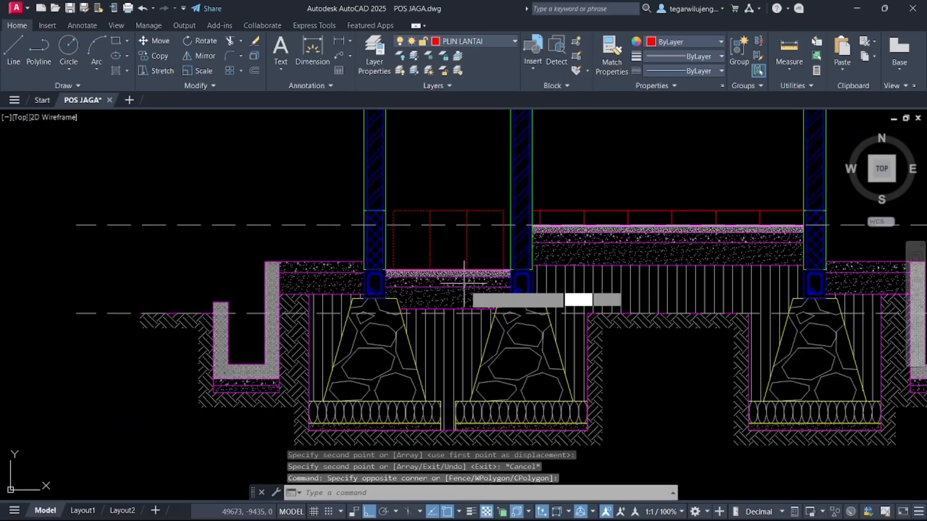
key("Return")
left_click(464, 270)
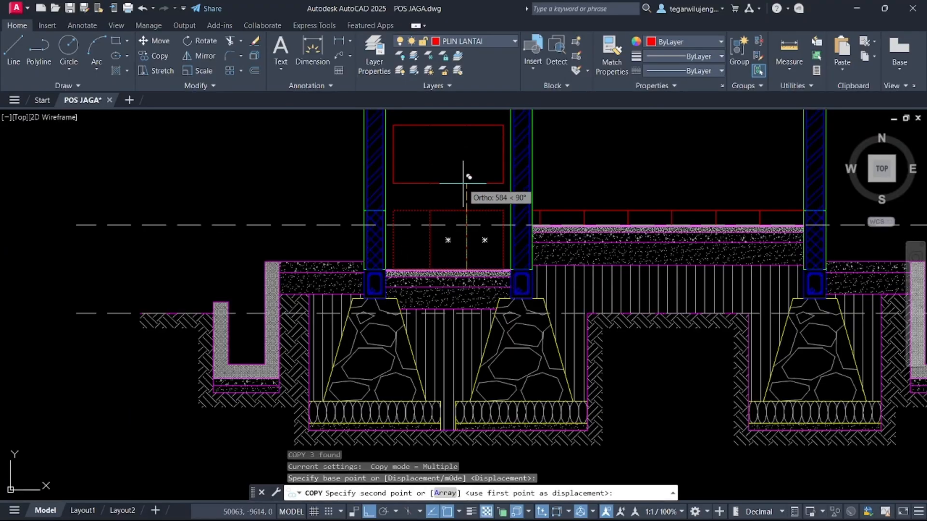
type("ar")
key("Return")
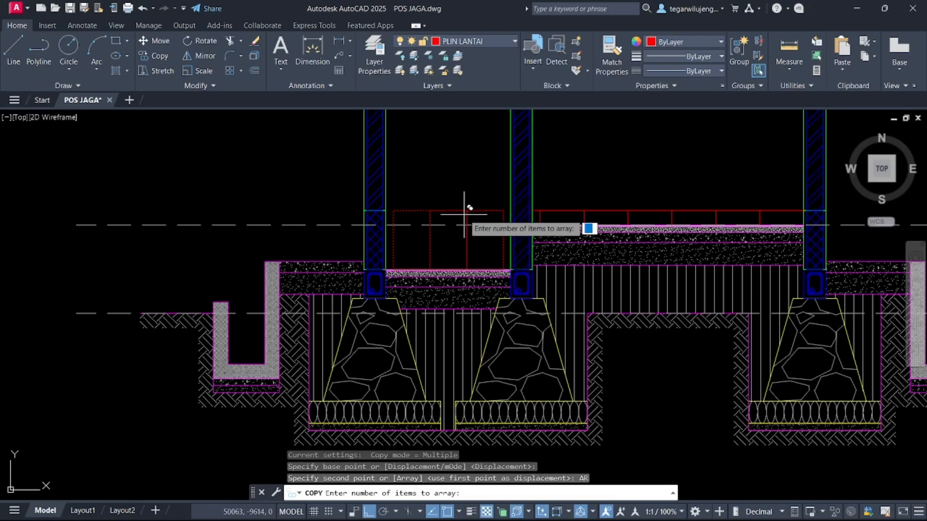
key("Return")
middle_click_drag(465, 227, 509, 407)
key("Escape")
- Trim the vertical tile edges that extend above the horizontal line marking the top of the wall tiles
type("TR")
key("Return")
scroll(541, 212, "up", 2)
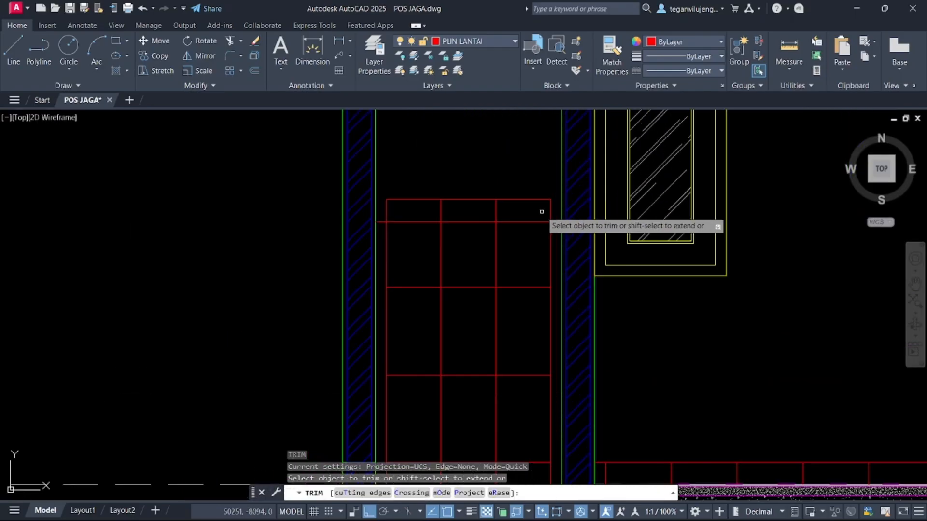
scroll(542, 211, "up", 2)
left_click(557, 213)
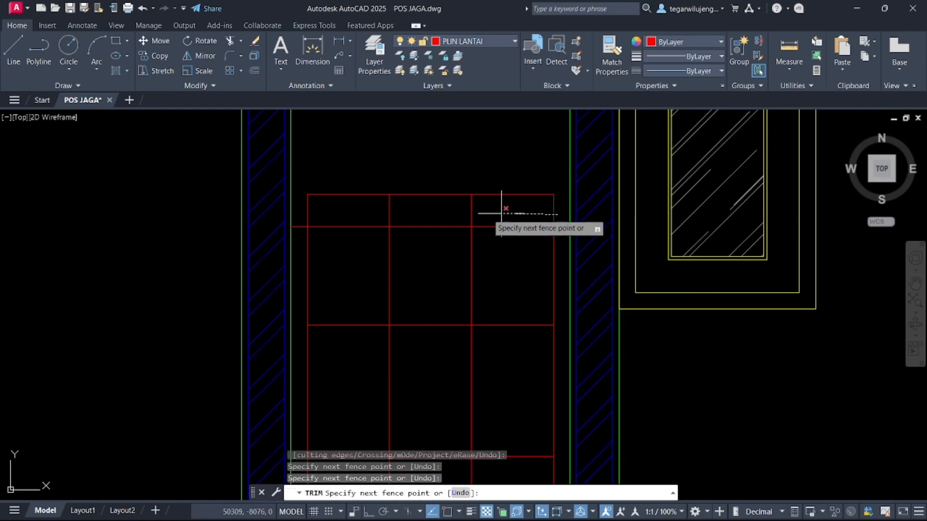
left_click(303, 212)
key("Escape")
- Delete the three leftover top edge segments above the wall tile grid
left_click(374, 206)
left_click(351, 170)
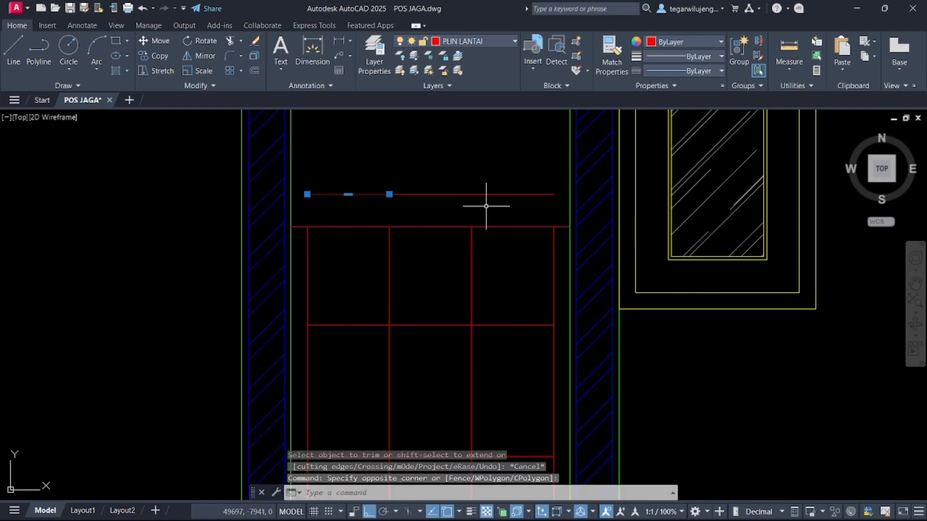
left_click(486, 206)
left_click(389, 168)
key("Delete")
- Compare the finished section with the reference image and examine the leader notes the reference carries
scroll(389, 168, "down", 6)
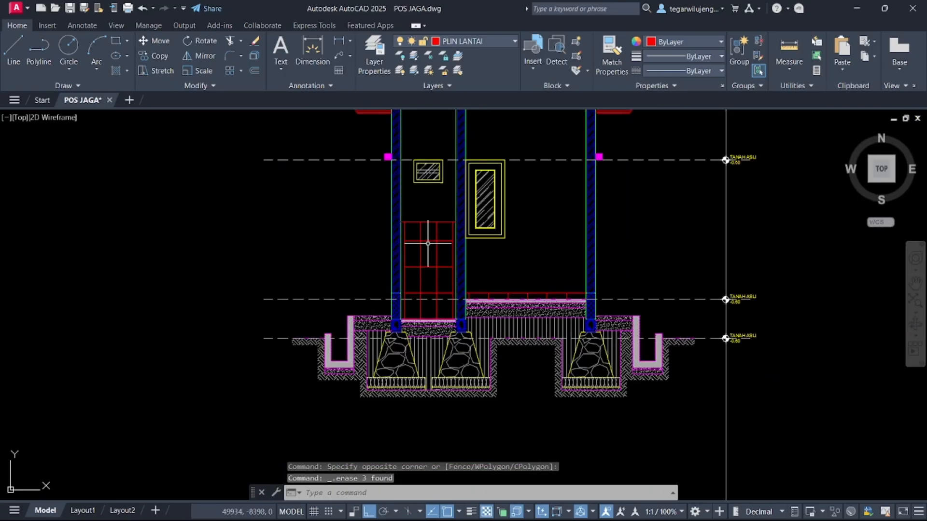
middle_click_drag(422, 245, 442, 292)
scroll(441, 294, "down", 4)
scroll(345, 301, "up", 1)
middle_click_drag(345, 302, 426, 300)
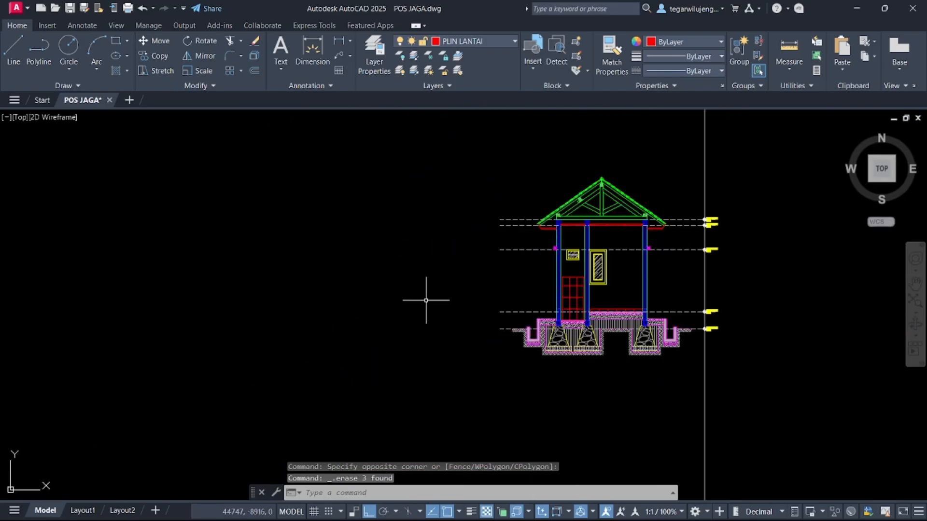
scroll(425, 311, "down", 6)
scroll(256, 186, "up", 6)
middle_click_drag(272, 189, 302, 234)
scroll(260, 226, "down", 5)
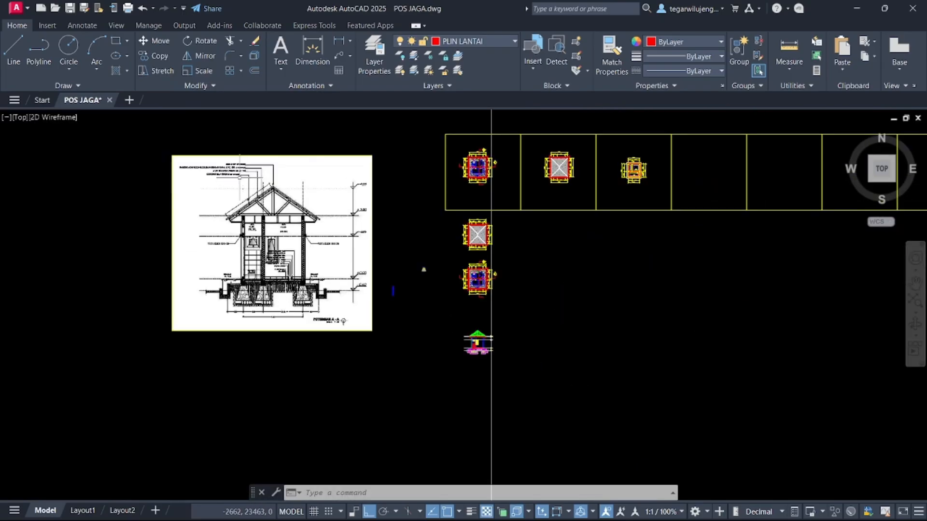
scroll(241, 163, "up", 4)
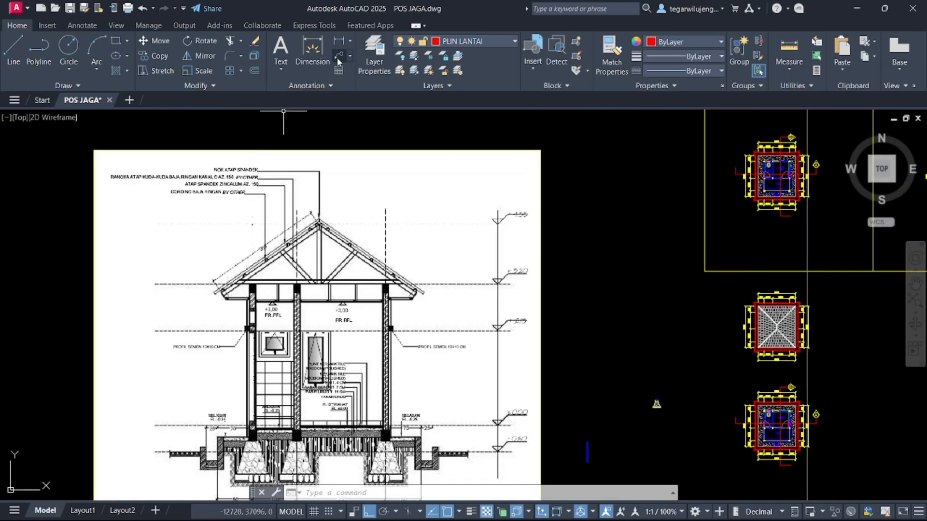
scroll(329, 142, "down", 8)
middle_click_drag(386, 266, 341, 163)
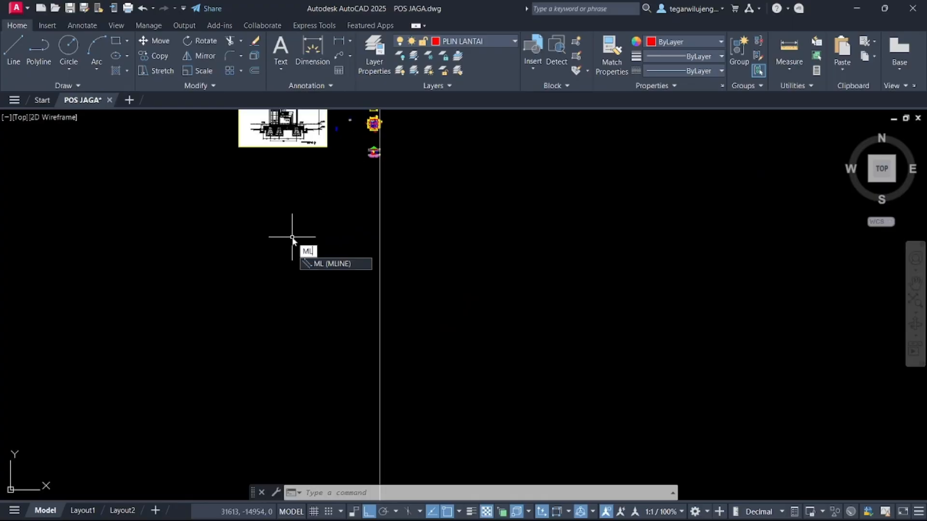
- Make TEKSS the current layer for the annotations
key("Return")
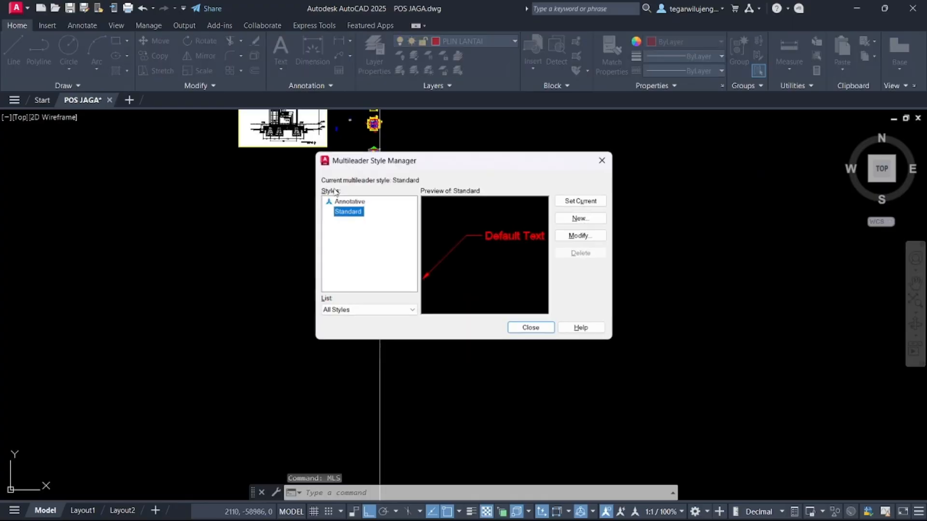
key("Escape")
left_click(446, 41)
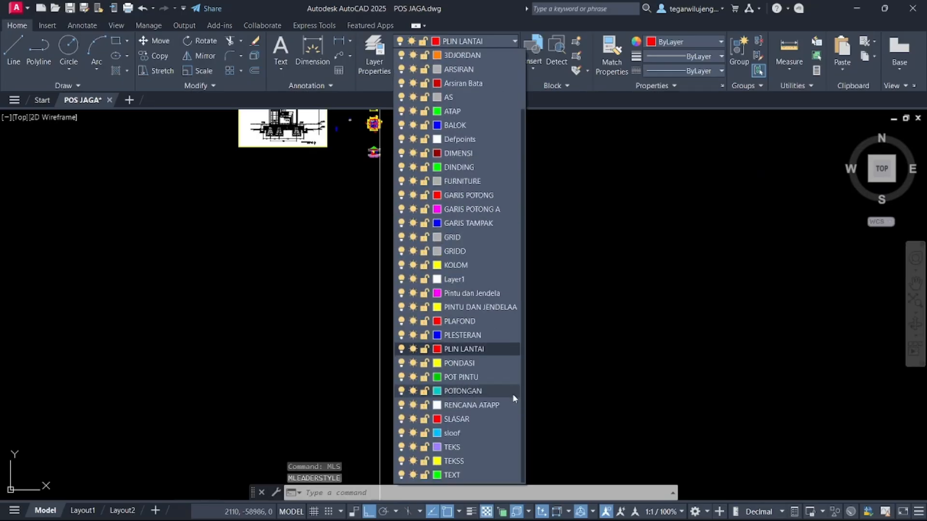
left_click(466, 459)
scroll(331, 145, "up", 4)
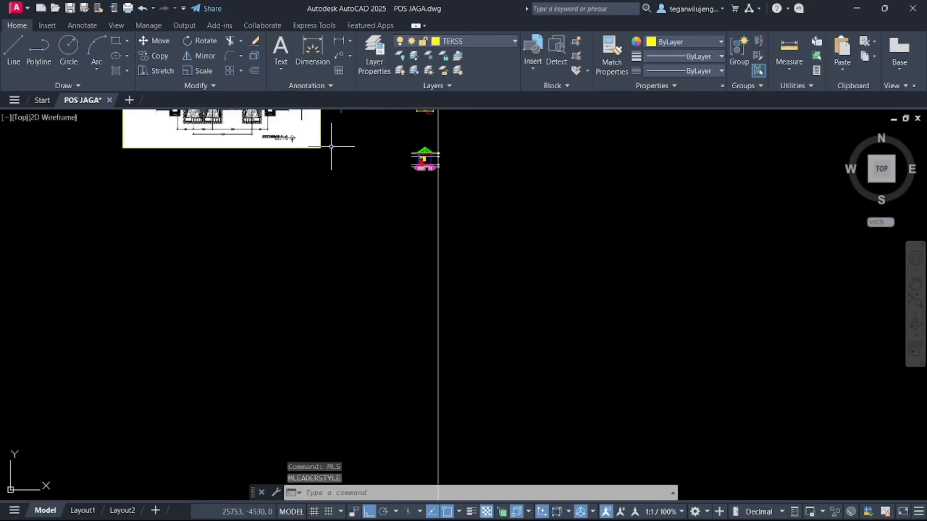
- Modify the Standard multileader style with leader color ByLayer and arrowhead size 70
type("MLS")
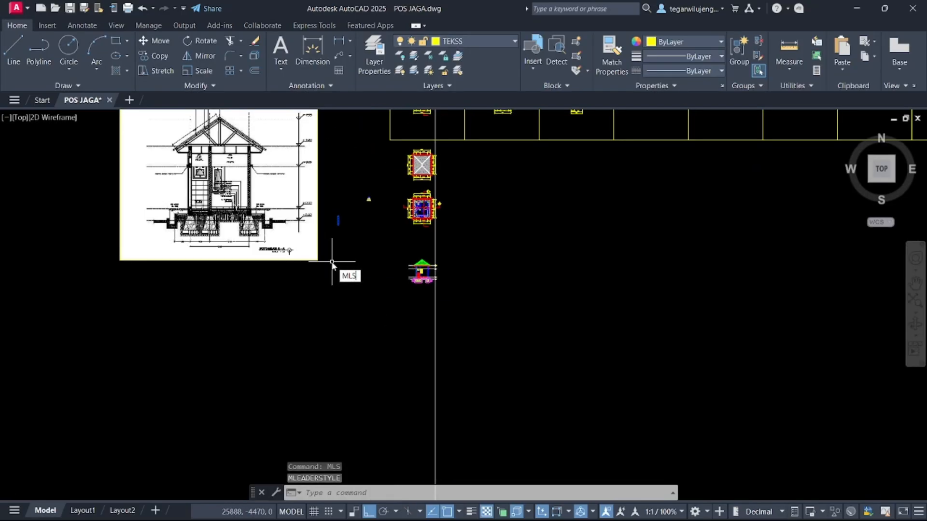
key("Return")
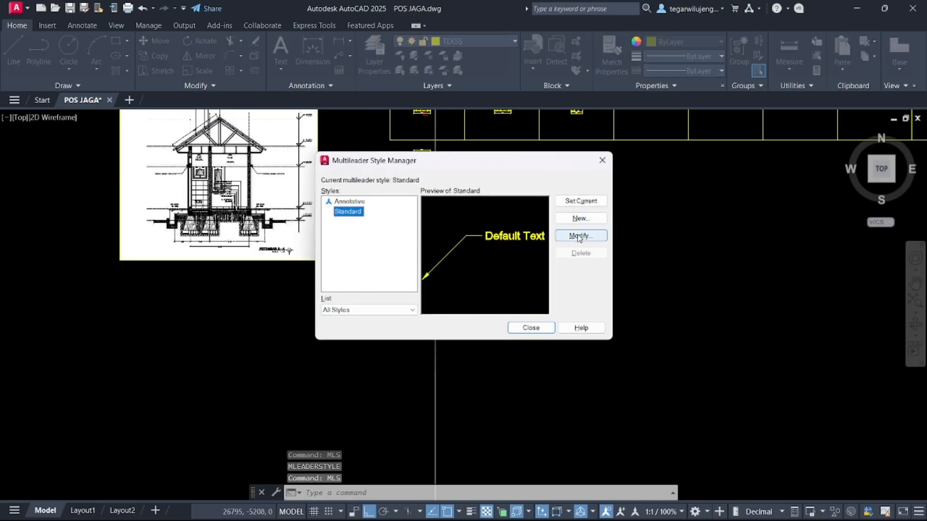
left_click(579, 237)
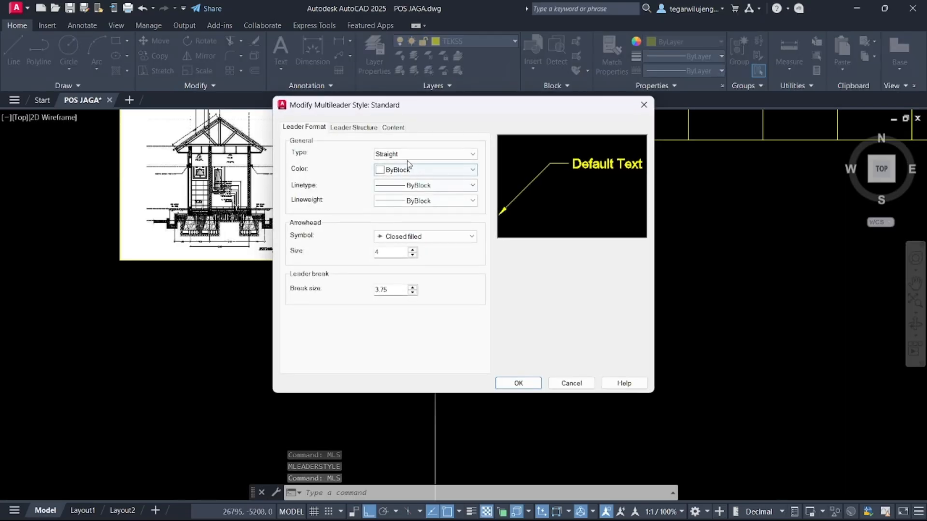
left_click(411, 169)
left_click(396, 190)
left_click_drag(405, 256, 368, 254)
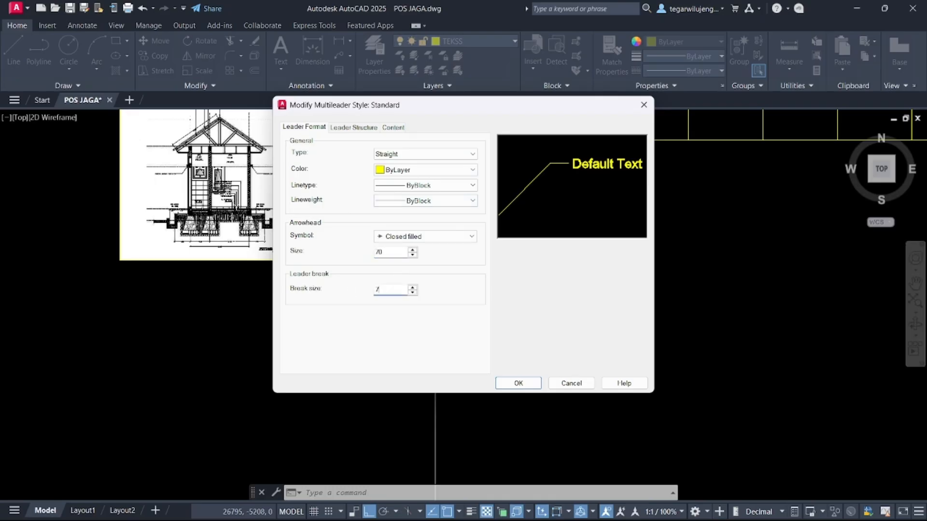
- Set the Standard multileader style's maximum leader points to 100 and make the style current
left_click(354, 127)
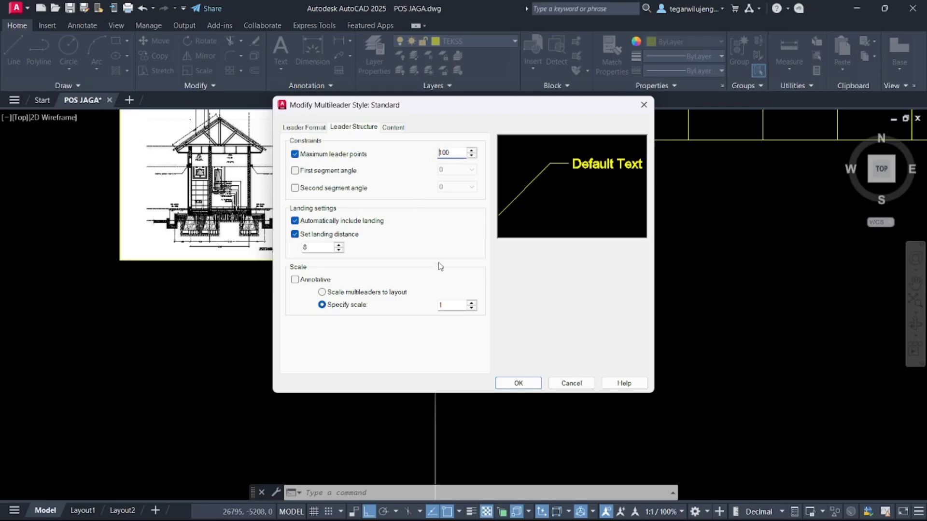
left_click(533, 385)
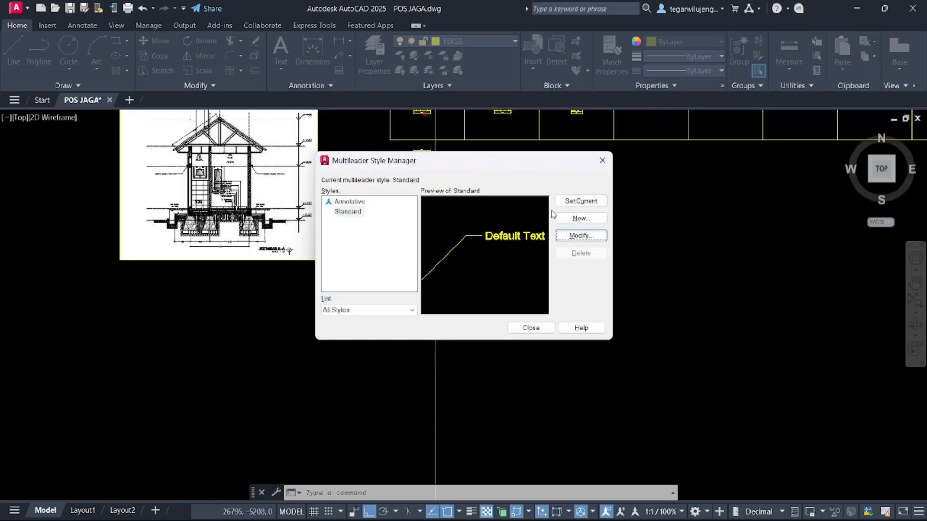
left_click(577, 203)
left_click(531, 329)
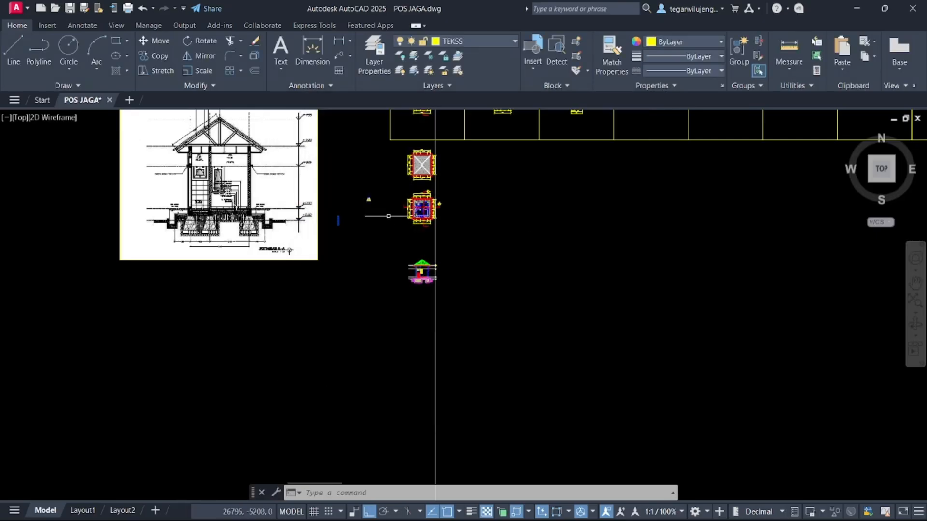
- Place a multileader with its arrowhead on the roof's ridge board and a horizontal run to the left, labelled PAPAN RUITER
left_click(340, 58)
scroll(424, 251, "up", 6)
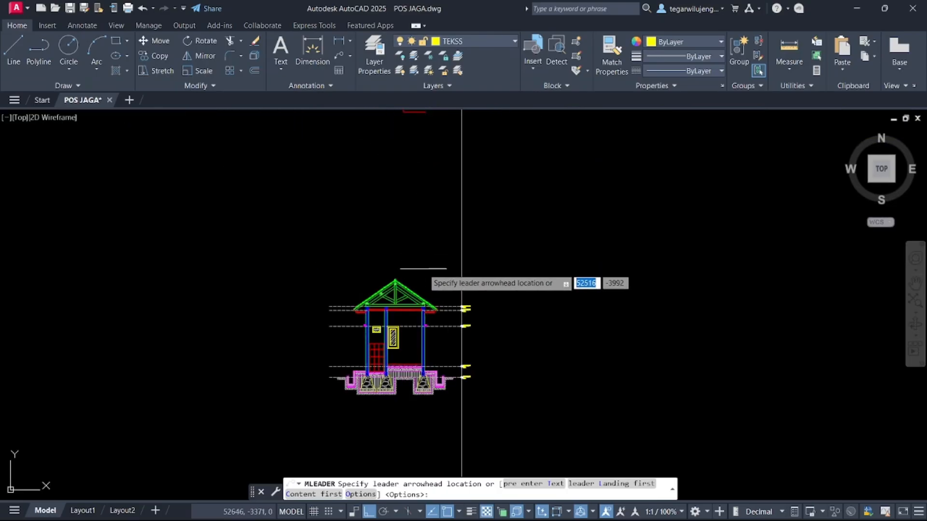
middle_click_drag(135, 250, 444, 269)
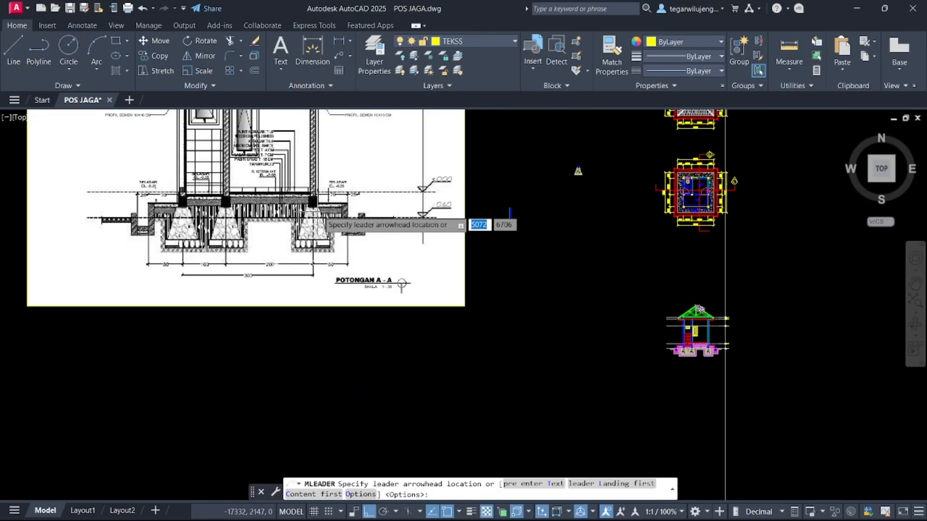
middle_click_drag(262, 192, 297, 246)
scroll(242, 242, "up", 5)
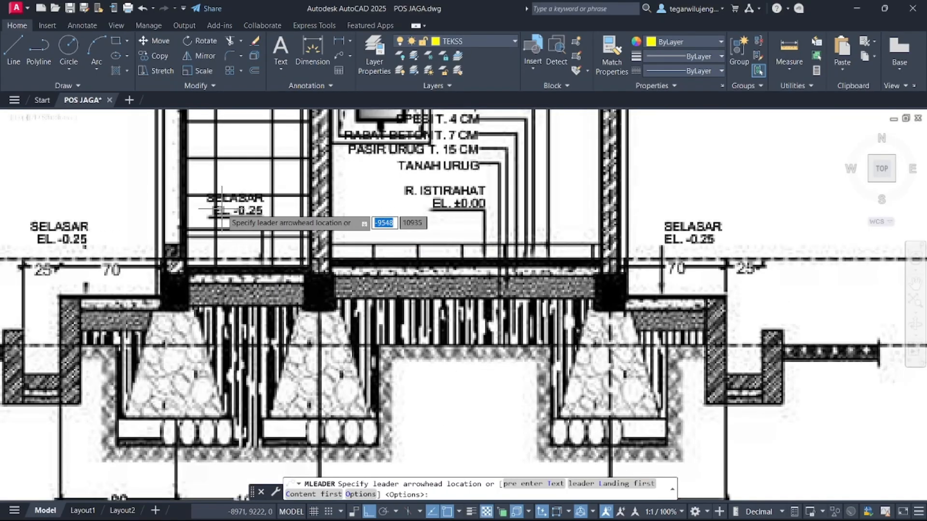
scroll(184, 279, "down", 5)
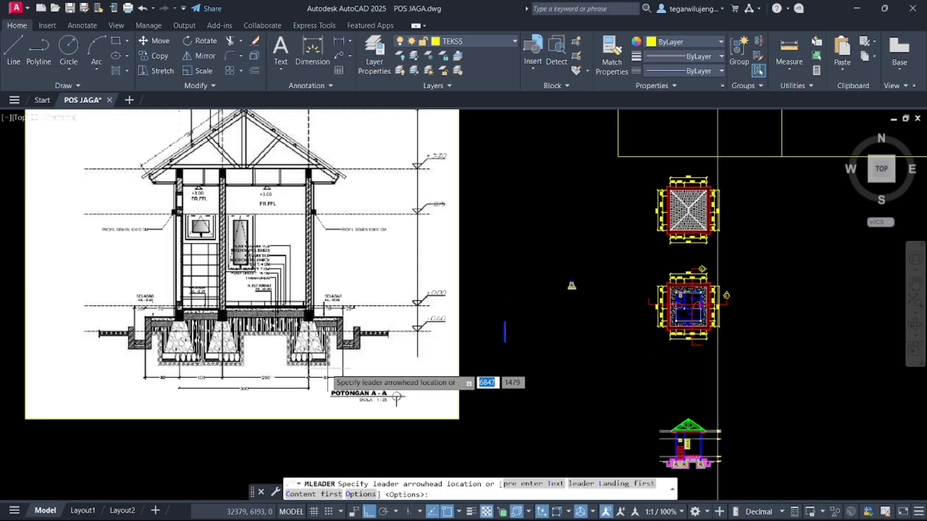
middle_click_drag(197, 140, 233, 322)
middle_click_drag(354, 323, 201, 197)
middle_click_drag(493, 312, 437, 168)
scroll(503, 284, "up", 5)
scroll(548, 347, "up", 6)
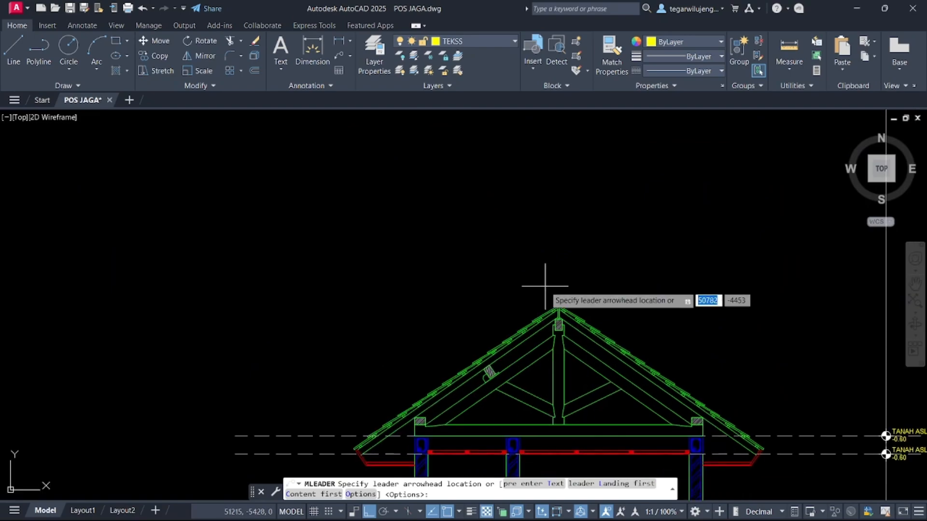
scroll(565, 314, "up", 3)
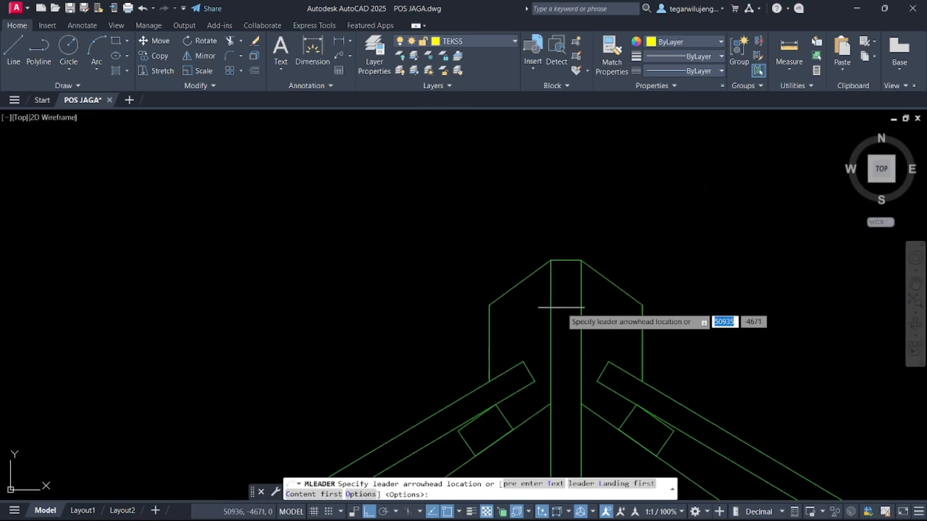
left_click(566, 310)
scroll(569, 249, "down", 3)
left_click(559, 206)
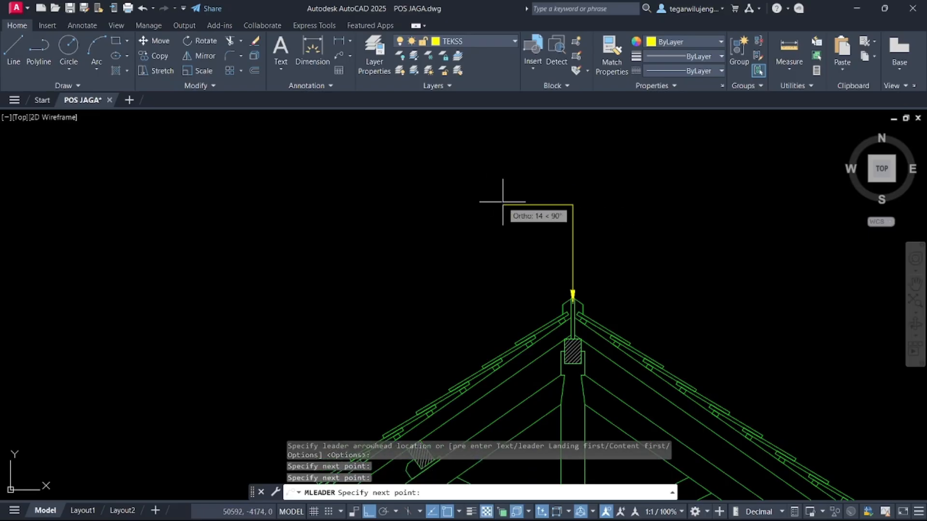
left_click(503, 202)
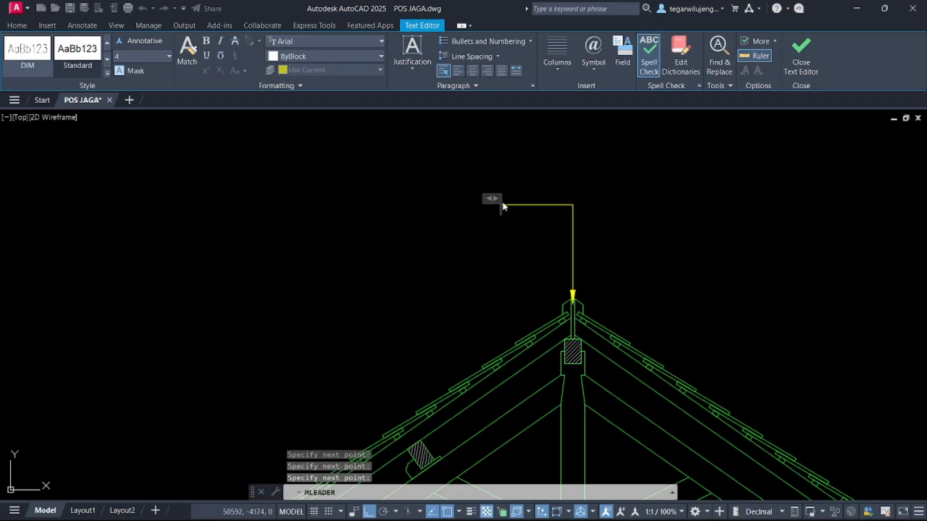
type("PAPAN RUITER")
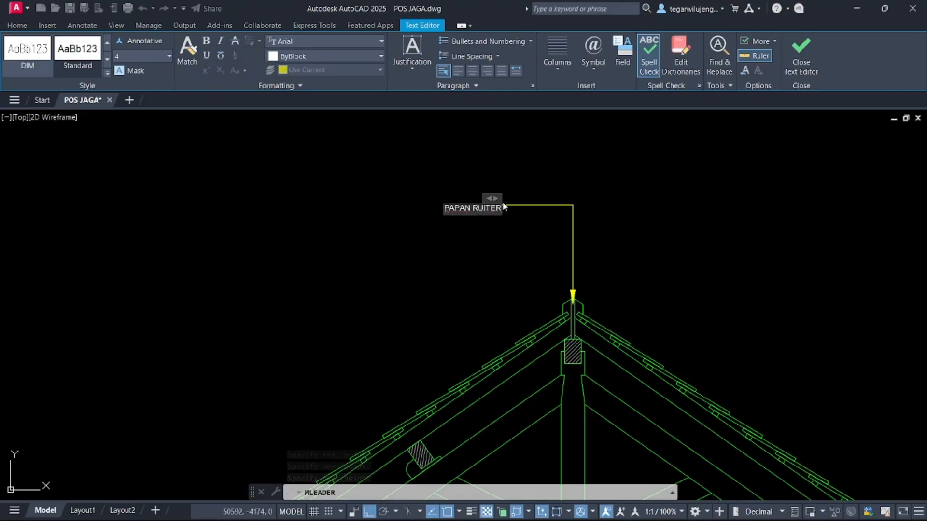
left_click(505, 286)
scroll(497, 203, "up", 5)
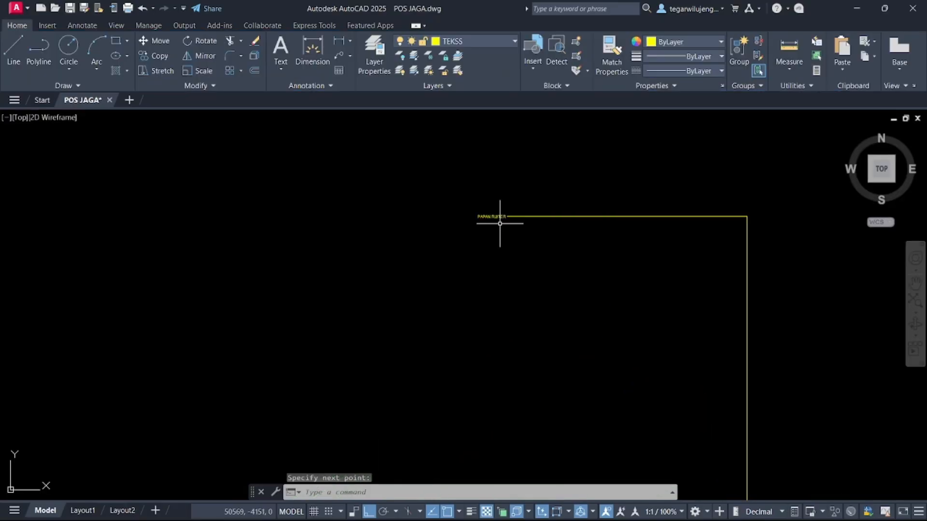
left_click(483, 213)
scroll(483, 212, "down", 4)
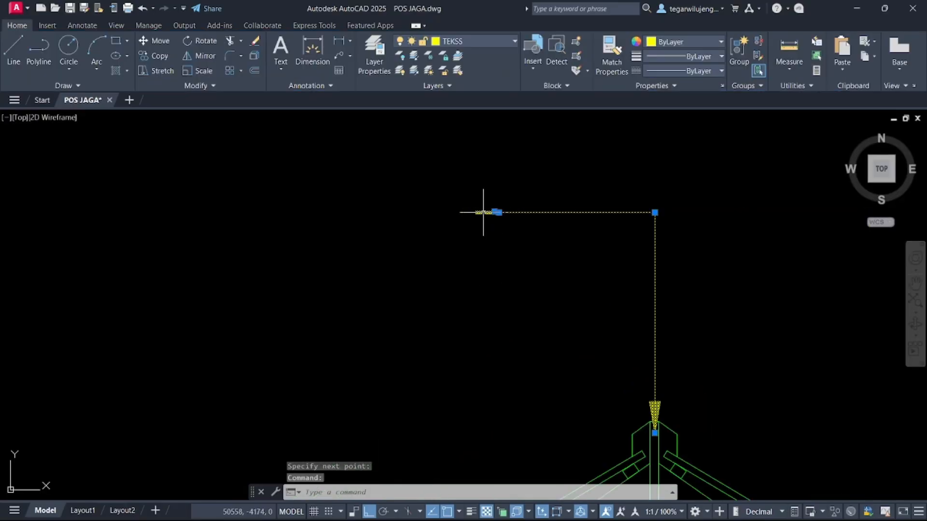
double_click(484, 212)
scroll(491, 212, "up", 4)
left_click_drag(501, 218, 369, 216)
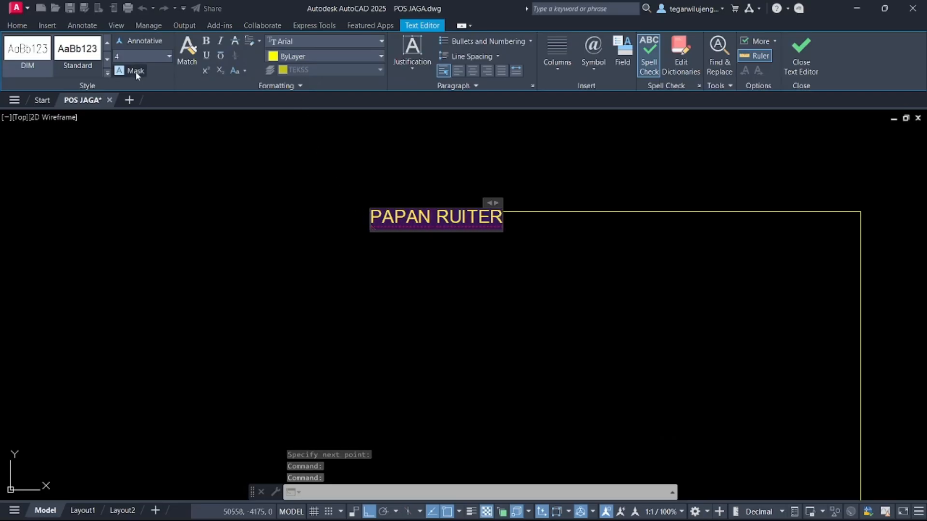
left_click(800, 59)
- Set the Standard multileader style's text height to 50 and make the style current
scroll(525, 217, "down", 2)
type("M")
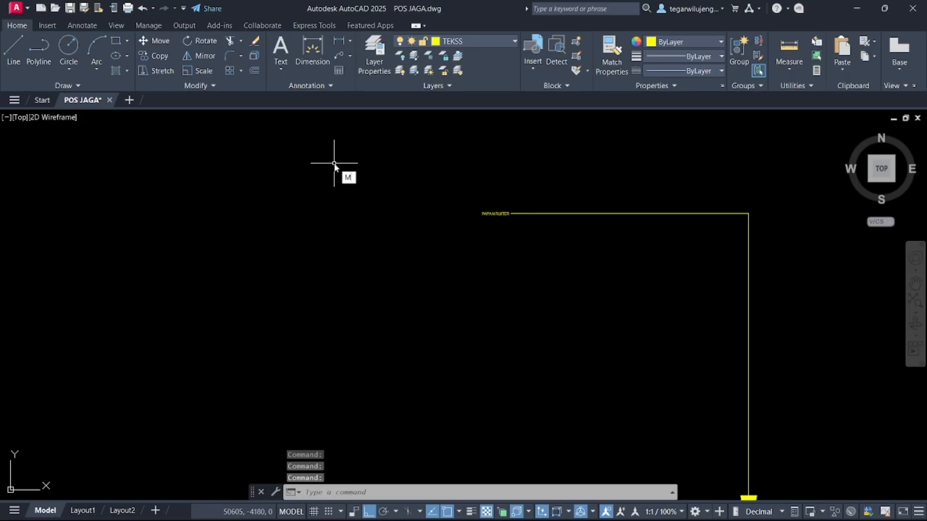
type("LS")
key("Return")
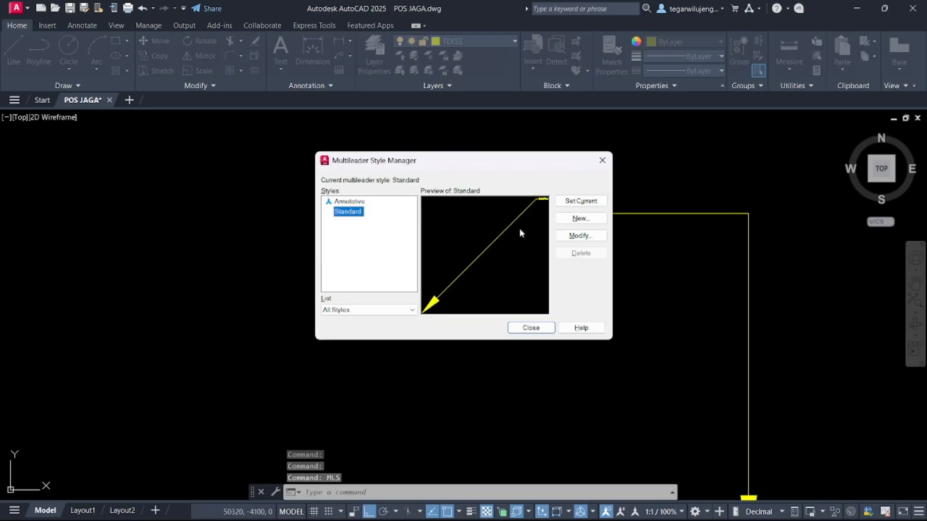
left_click(579, 236)
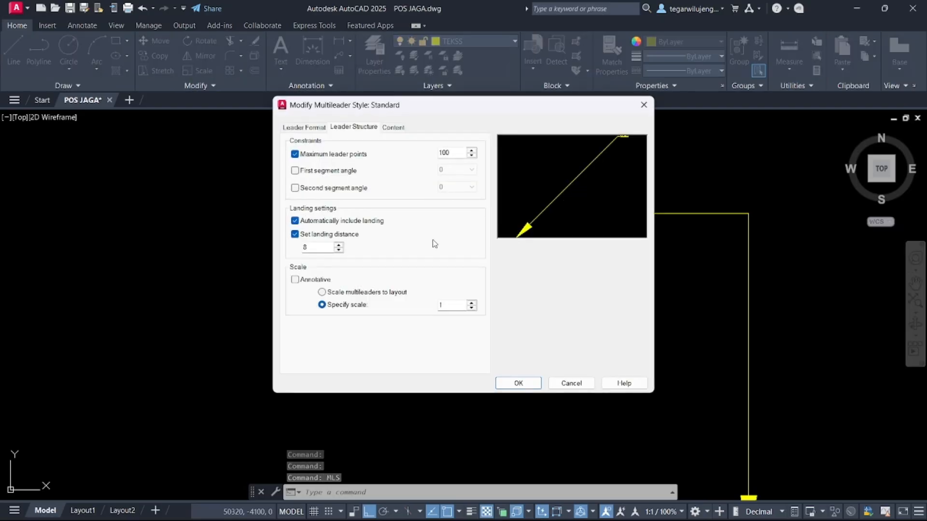
left_click(391, 127)
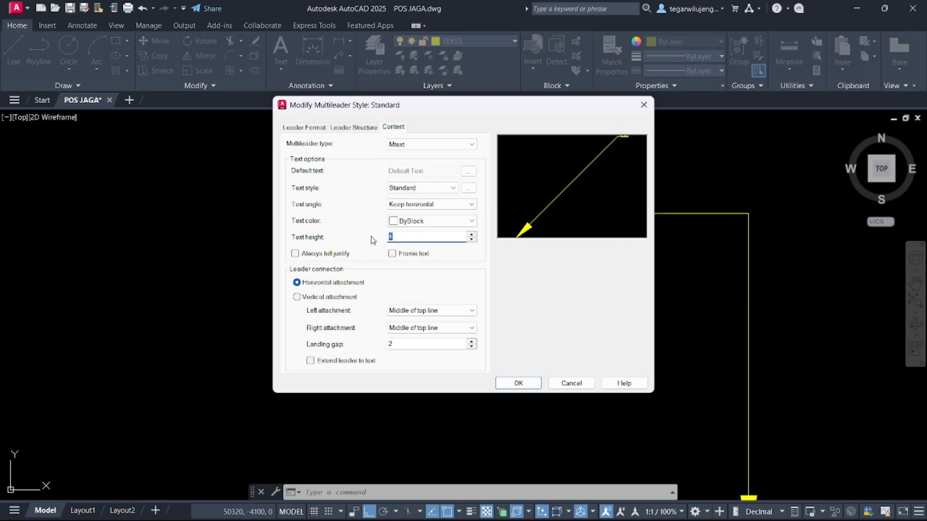
left_click(519, 383)
left_click(580, 203)
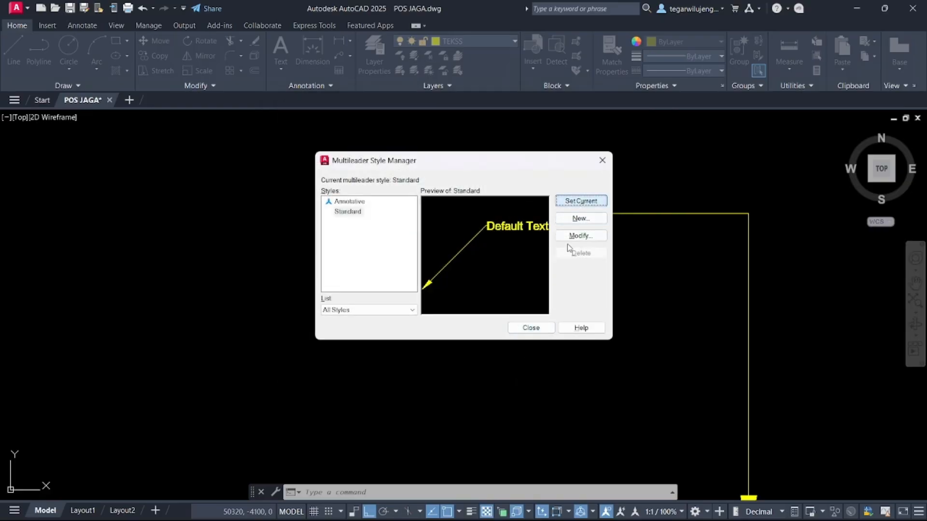
left_click(544, 329)
- Select the PAPAN RUITER leader and examine the roof leader notes in the reference section image
scroll(507, 260, "down", 8)
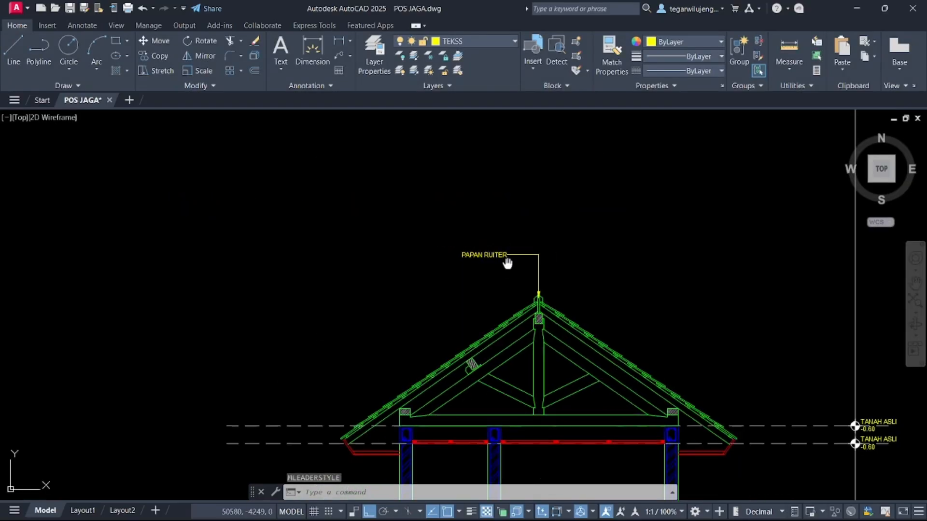
left_click(519, 215)
left_click(484, 185)
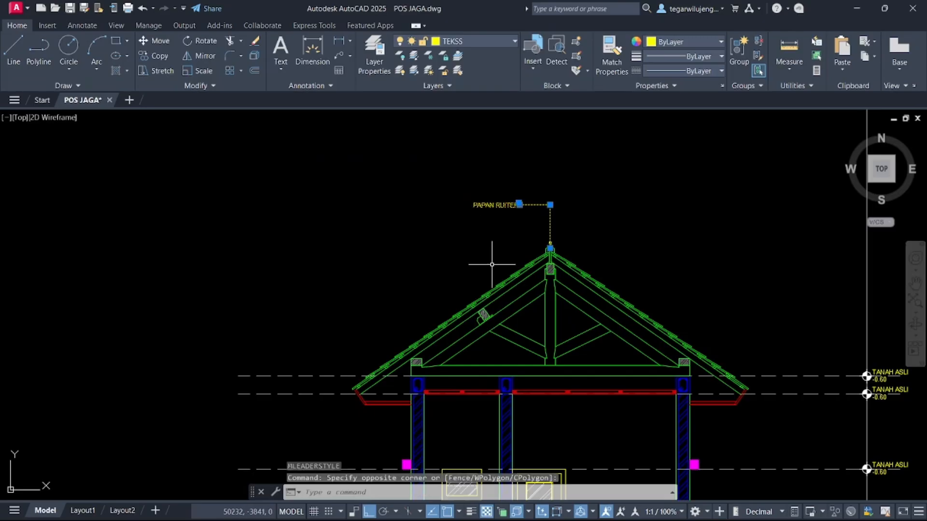
scroll(430, 249, "down", 12)
mouse_move(314, 230)
middle_mouse_down()
mouse_move(449, 363)
mouse_move(507, 438)
middle_mouse_up()
scroll(261, 236, "up", 7)
middle_click_drag(181, 209, 296, 257)
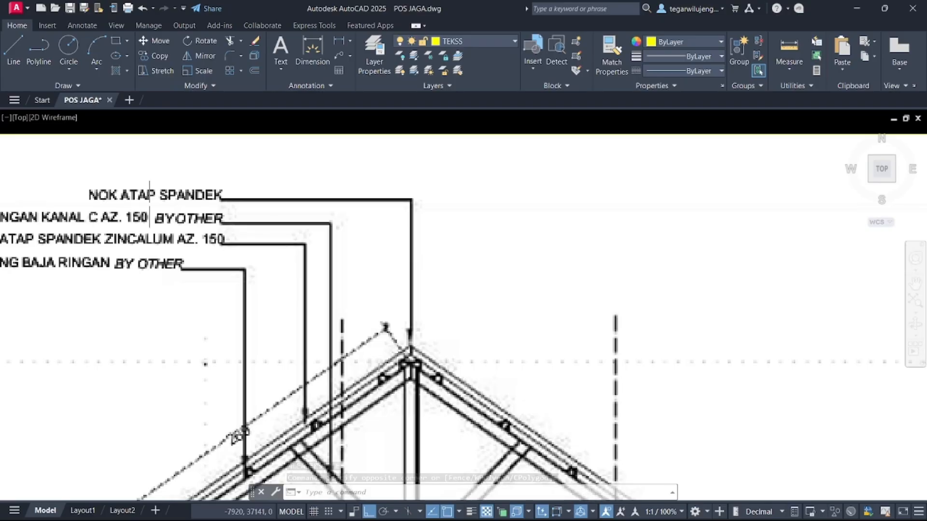
scroll(142, 202, "down", 3)
middle_click_drag(141, 202, 206, 240)
middle_click_drag(285, 267, 283, 238)
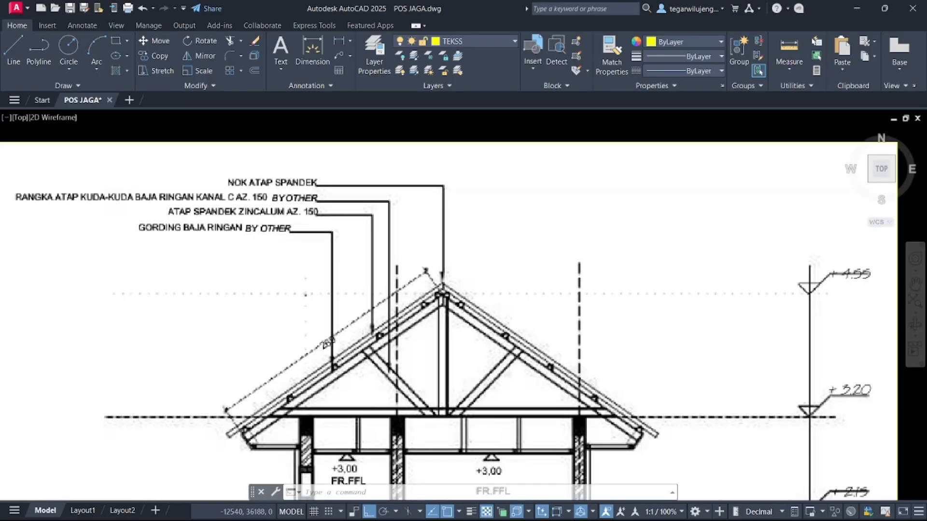
scroll(283, 227, "down", 2)
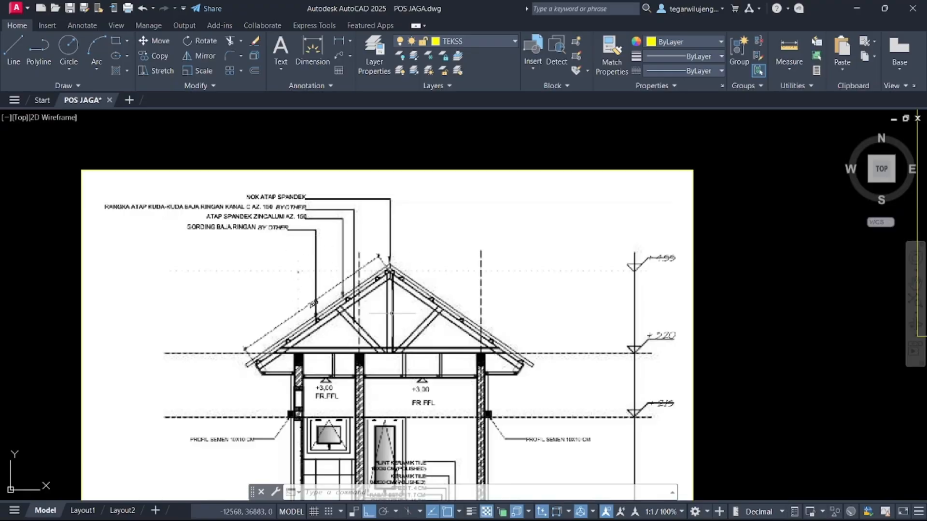
middle_click_drag(410, 351, 315, 304)
scroll(309, 305, "down", 4)
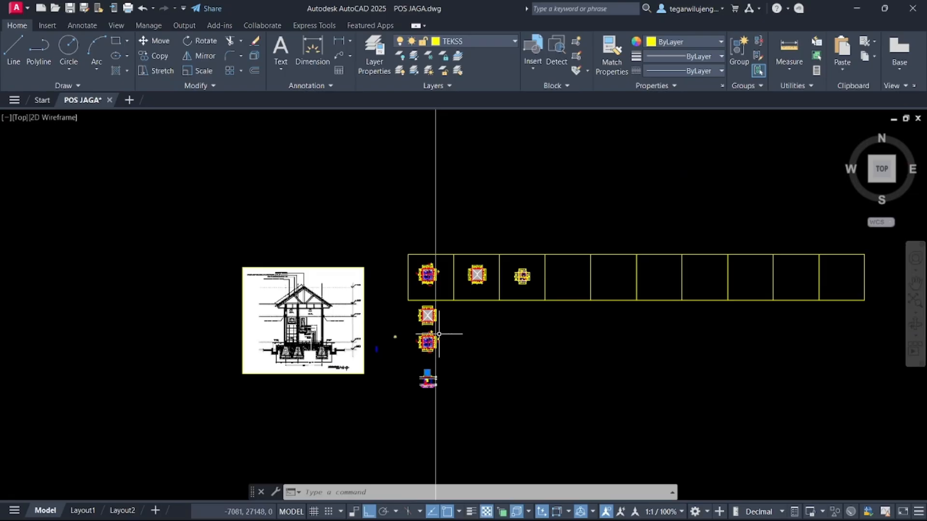
- Copy the PAPAN RUITER leader from its arrow tip onto the batten beside the ridge, the left rafter and the hatched ridge beam
scroll(418, 334, "up", 3)
middle_click_drag(496, 449, 460, 319)
scroll(429, 353, "up", 5)
scroll(320, 246, "up", 4)
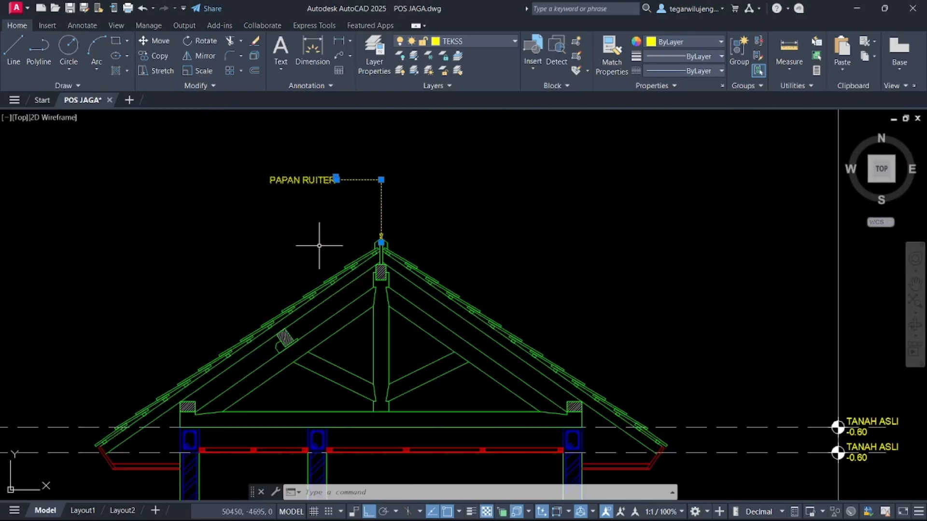
middle_click_drag(349, 229, 405, 254)
type("o")
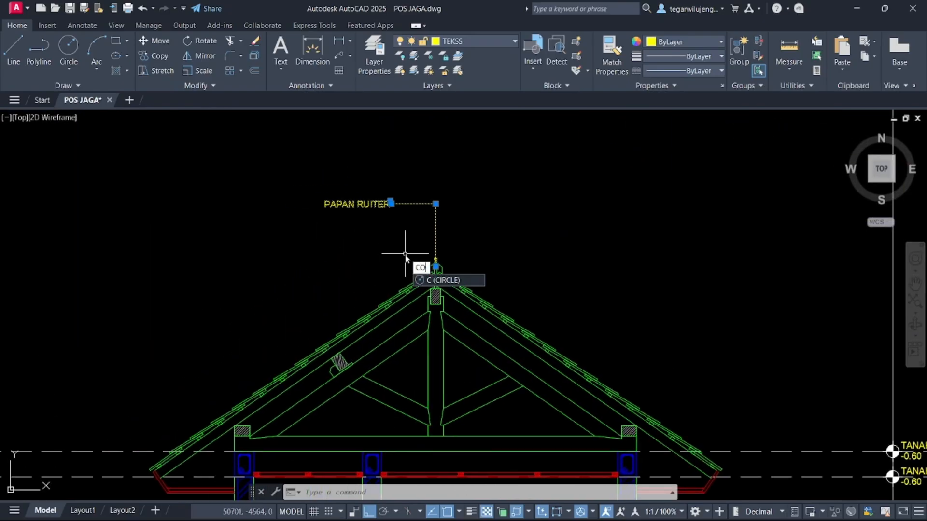
key("Return")
scroll(401, 249, "up", 5)
left_click(397, 246)
scroll(320, 325, "down", 5)
scroll(341, 316, "up", 4)
scroll(342, 331, "down", 3)
scroll(335, 331, "up", 5)
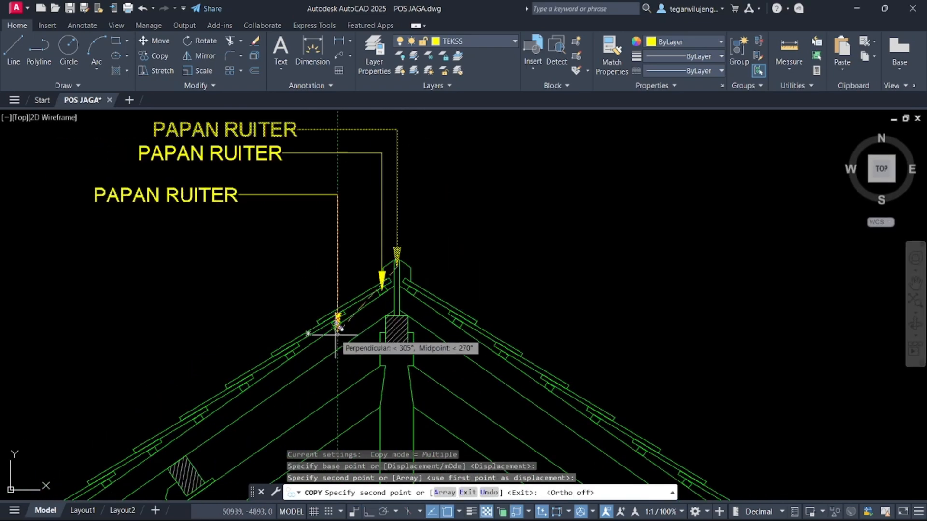
left_click(338, 340)
scroll(338, 341, "down", 5)
key("F8")
left_click(395, 332)
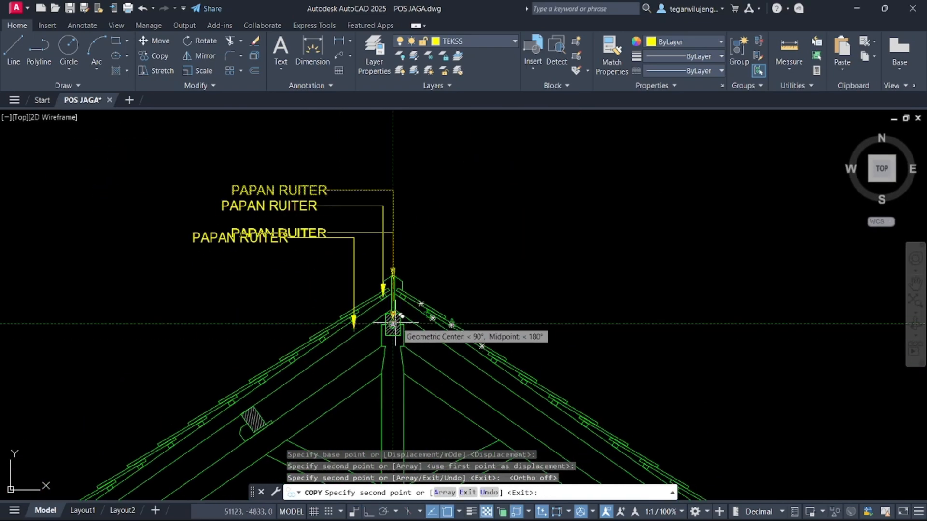
- Place further copies of the leader on the left roof covering, the hatched mid-slope purlin and the hatched block at the truss's left end
scroll(458, 256, "down", 3)
scroll(439, 259, "up", 6)
left_click(432, 253)
scroll(321, 315, "down", 4)
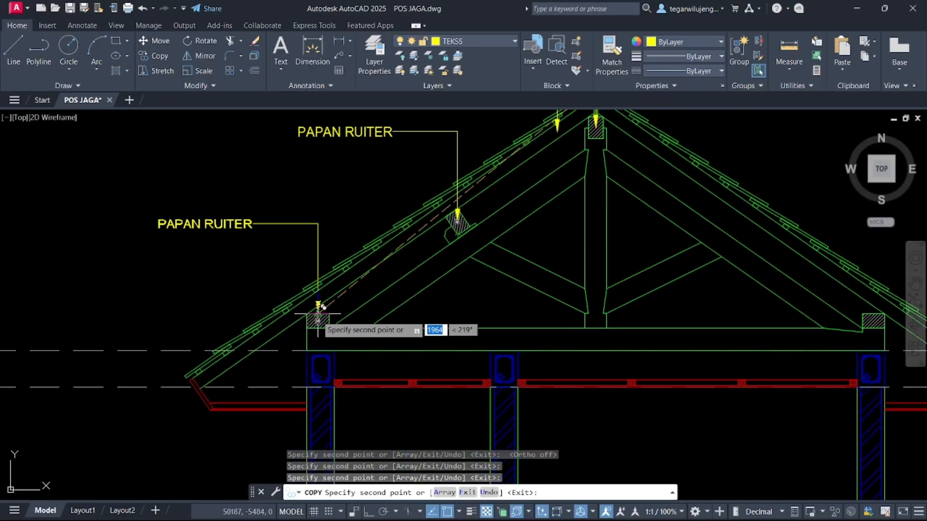
scroll(459, 289, "up", 6)
left_click(415, 235)
scroll(430, 309, "down", 6)
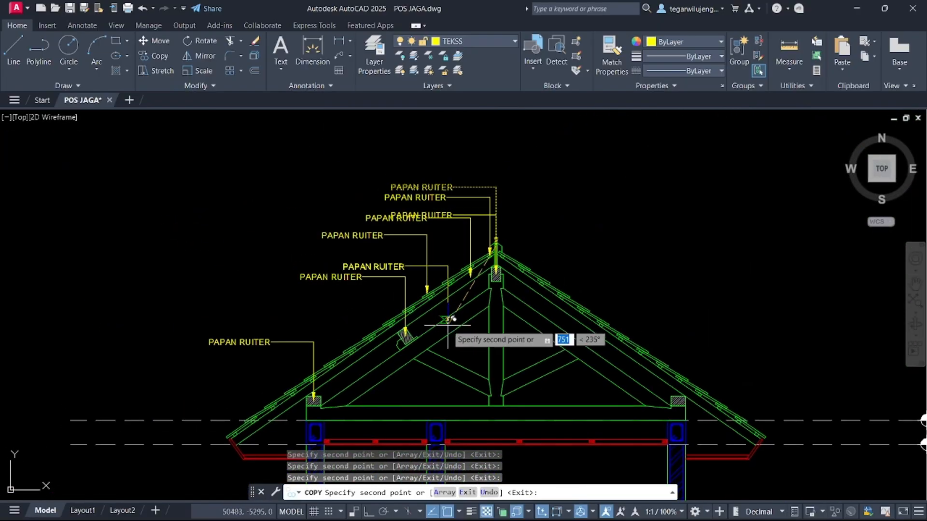
key("Escape")
scroll(478, 150, "up", 3)
left_click(469, 233)
left_click(514, 233)
key("Escape")
left_click(420, 232)
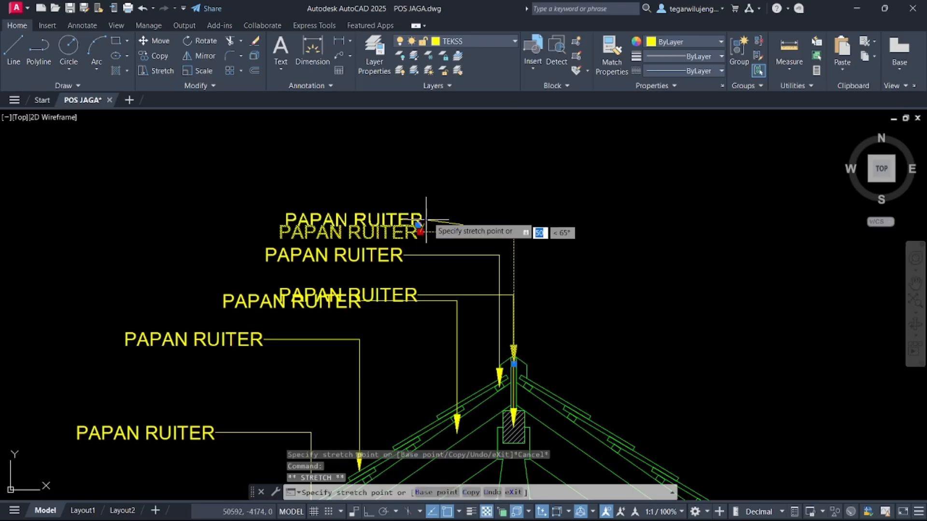
key("Escape")
key("Escape")
- Stretch the ridge beam's leader so its label sits right of the ridge and its bend shifts slightly right of the ridge board
middle_click_drag(477, 312, 469, 260)
left_click(477, 243)
left_click(413, 243)
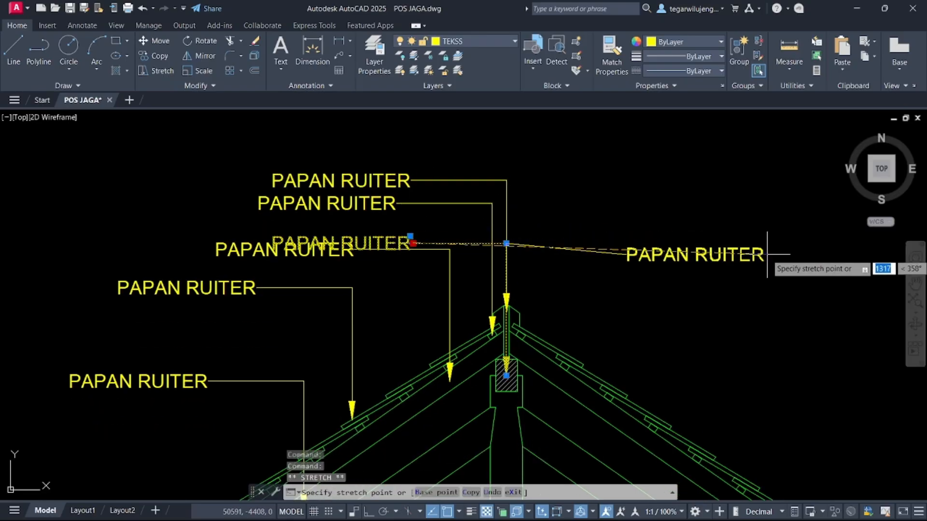
left_click(631, 243)
left_click(506, 243)
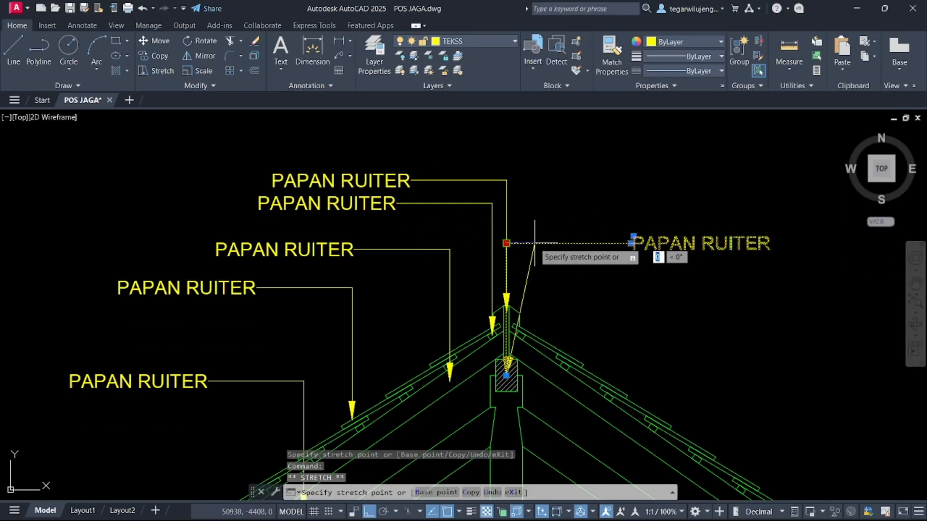
key("F8")
left_click(508, 246)
scroll(511, 251, "up", 1)
left_click(502, 240)
left_click(524, 257)
scroll(579, 265, "down", 2)
key("Escape")
- Change the label of the leader pointing at the batten beside the ridge to RENG 3/2
middle_click_drag(448, 275, 459, 235)
double_click(458, 186)
left_click_drag(489, 187, 407, 186)
type("RENG")
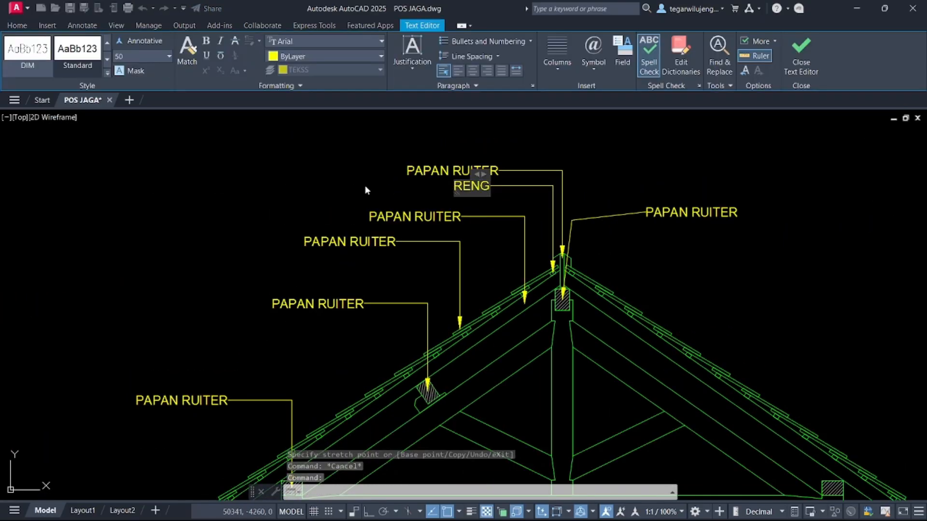
type(" 3/2")
left_click(435, 216)
- Change the label of the leader pointing at the left rafter to BALOK TEKAN 8/12
double_click(435, 217)
left_click_drag(462, 217, 331, 222)
type("BALOK TEKAN 8/12cm")
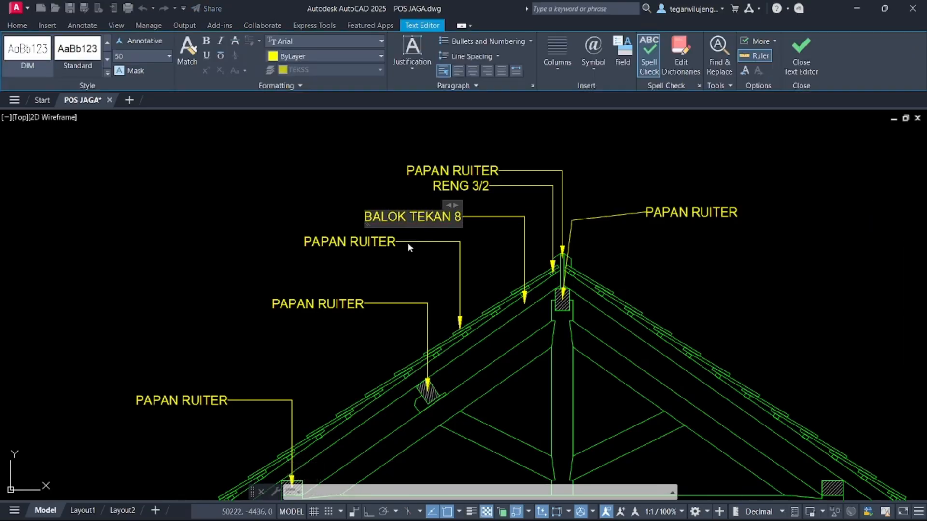
key("BackSpace")
key("BackSpace")
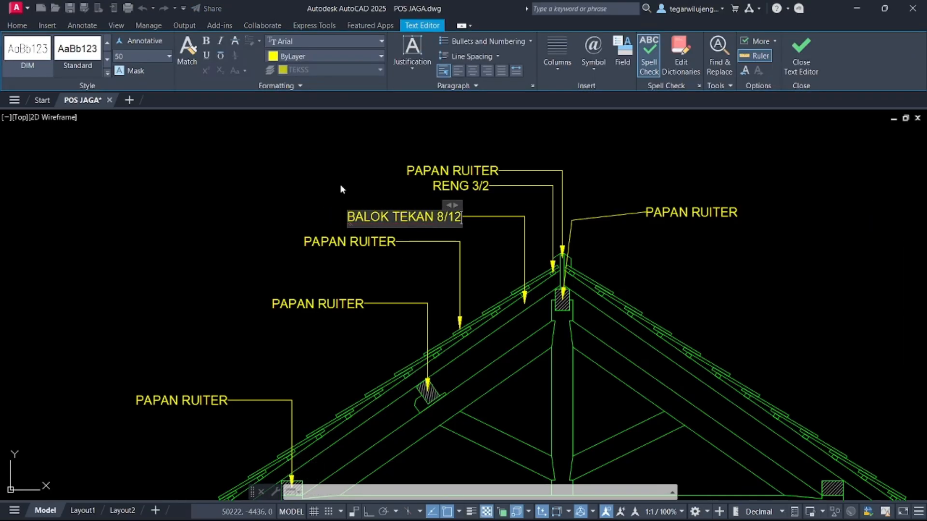
- Add CM to the left rafter and ridge batten labels so they read BALOK TEKAN 8/12 CM and RENG 3/2 CM
type("CM")
key("ctrl+z")
key("ctrl+z")
type("CM")
key("ctrl+z")
key("ctrl+z")
type("C")
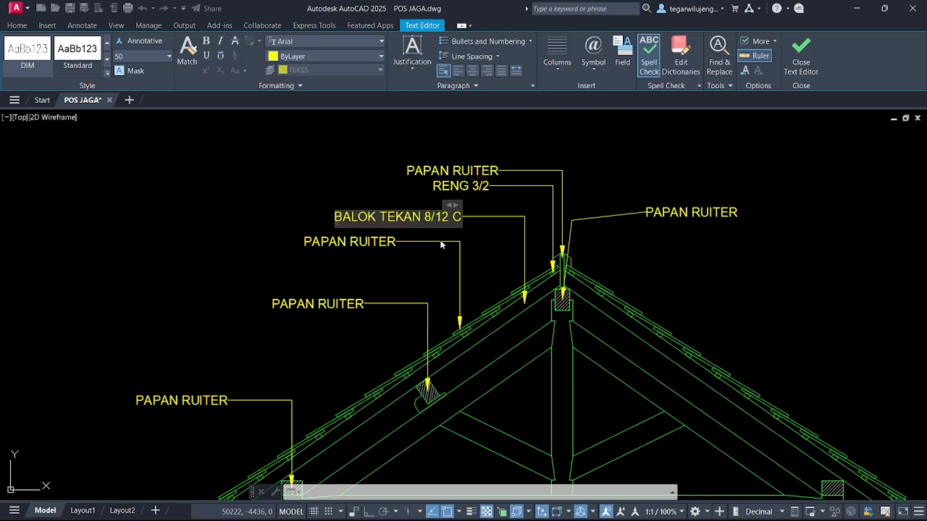
type("M")
left_click(443, 245)
double_click(485, 188)
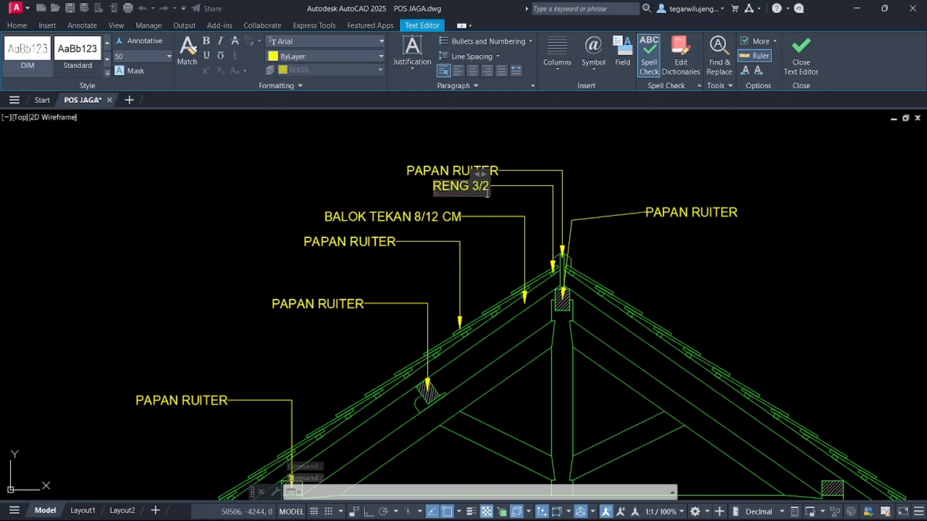
left_click(391, 189)
- Change the label of the leader pointing at the left roof covering to ATAP GENTENG TANAH LIAT
double_click(382, 241)
left_click_drag(395, 243, 262, 238)
type("ATAP GENTENG TANAH LIA")
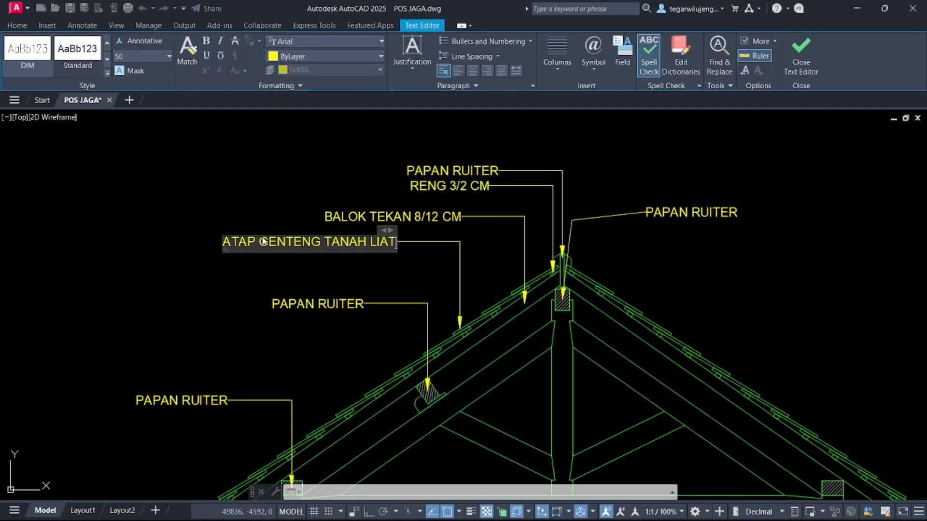
type("T")
left_click(309, 275)
- Change the label of the leader pointing at the mid-slope purlin to GORDING 8/12 CM
double_click(349, 309)
type("GORDING")
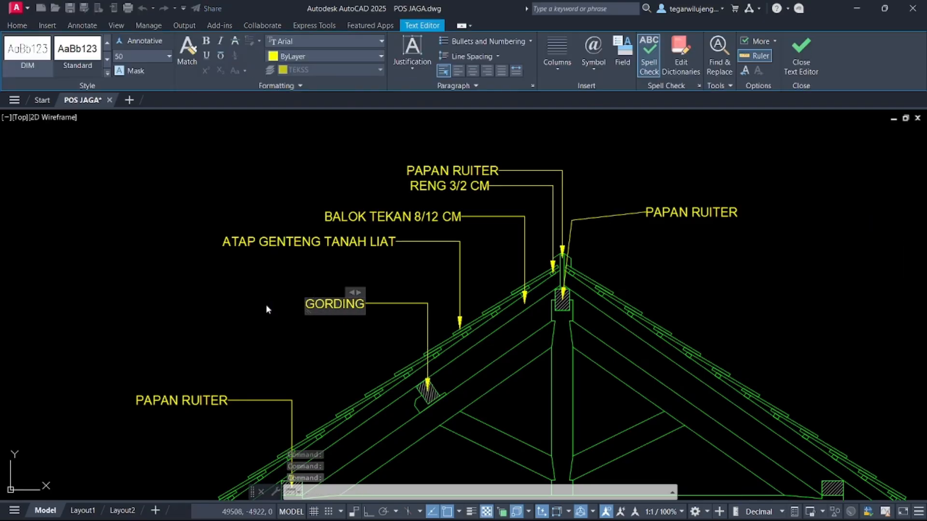
type(" 8/12 CM")
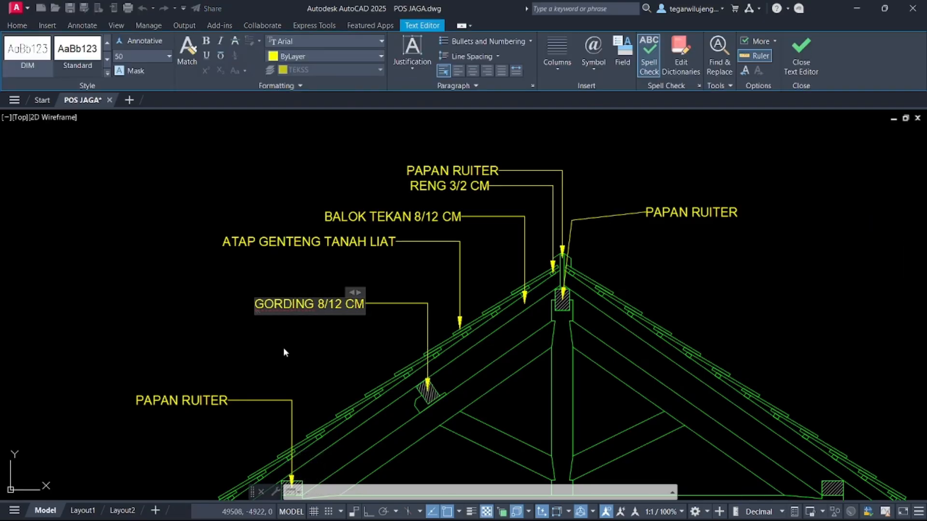
left_click(227, 348)
- Change the label of the leader pointing at the hatched block on the truss's left end to MURPLAT 12/8 CM
middle_click_drag(205, 400, 310, 279)
double_click(295, 280)
type("MURPLAT 12/8 CM")
left_click(224, 278)
scroll(526, 256, "down", 3)
- Change the label of the slanted leader pointing at the ridge beam to BALOK NOK 8/12 CM
scroll(637, 181, "up", 5)
double_click(612, 176)
left_click_drag(589, 177, 731, 177)
type("BALOK NOK 8/12")
left_click(701, 263)
left_click(535, 170)
left_click(507, 189)
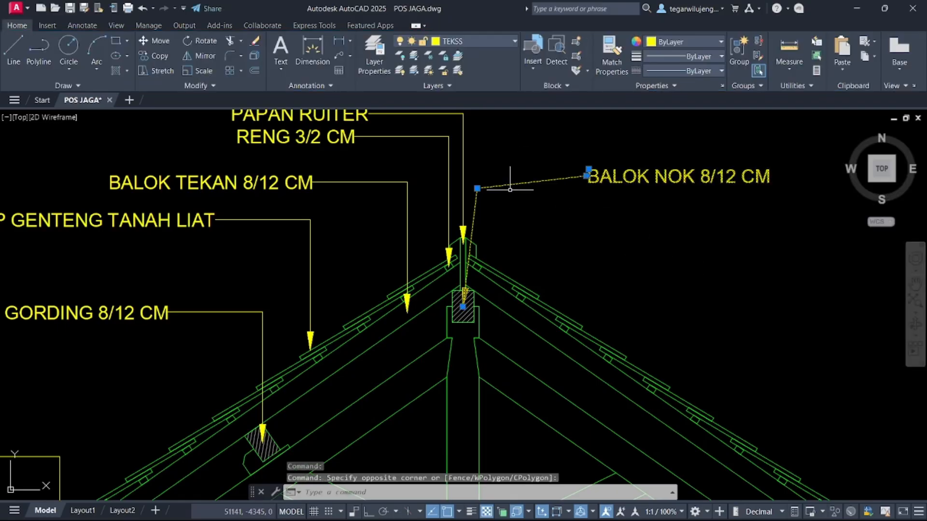
left_click(588, 176)
scroll(588, 189, "up", 2)
key("Escape")
scroll(579, 190, "down", 2)
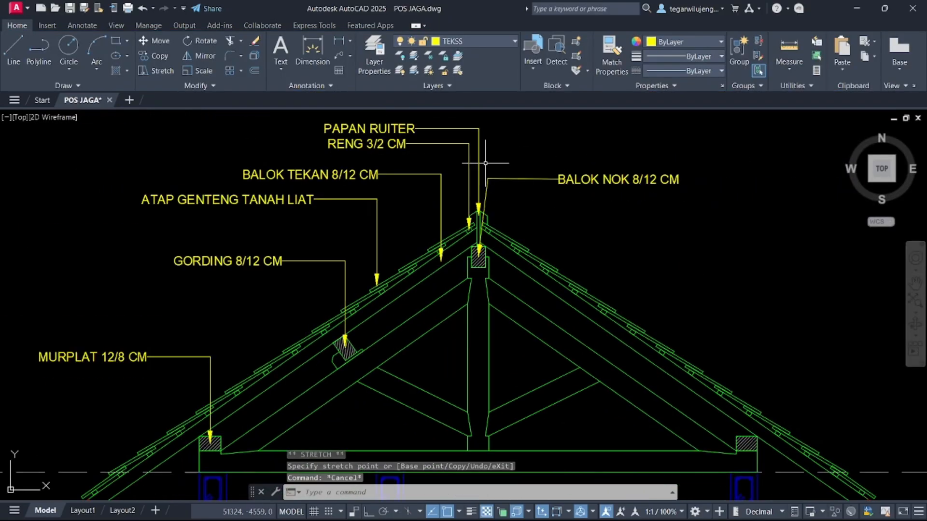
left_click(338, 56)
middle_click_drag(545, 363, 512, 333)
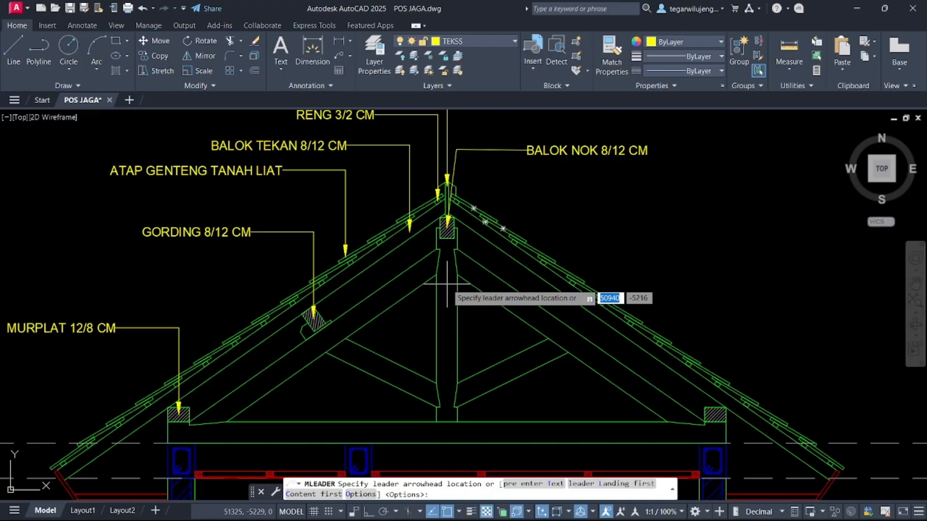
key("Escape")
- Delete the slanted leader that points at the hatched ridge beam
left_click(543, 139)
left_click(520, 181)
scroll(521, 159, "up", 2)
key("Delete")
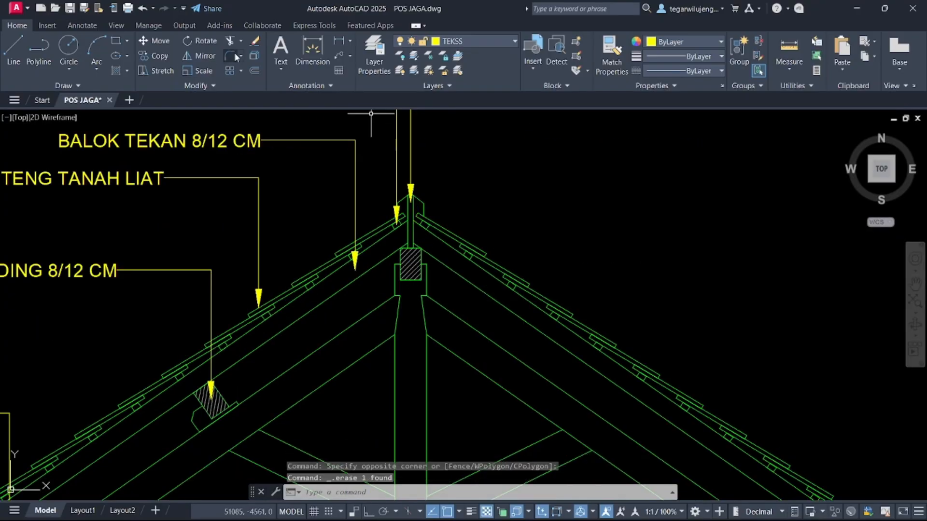
- Draw a right-angled multileader from the hatched ridge beam up and to the right, labelled BALOK NO 8/12 CM
left_click(339, 56)
left_click(418, 236)
middle_click_drag(415, 141, 420, 213)
key("F8")
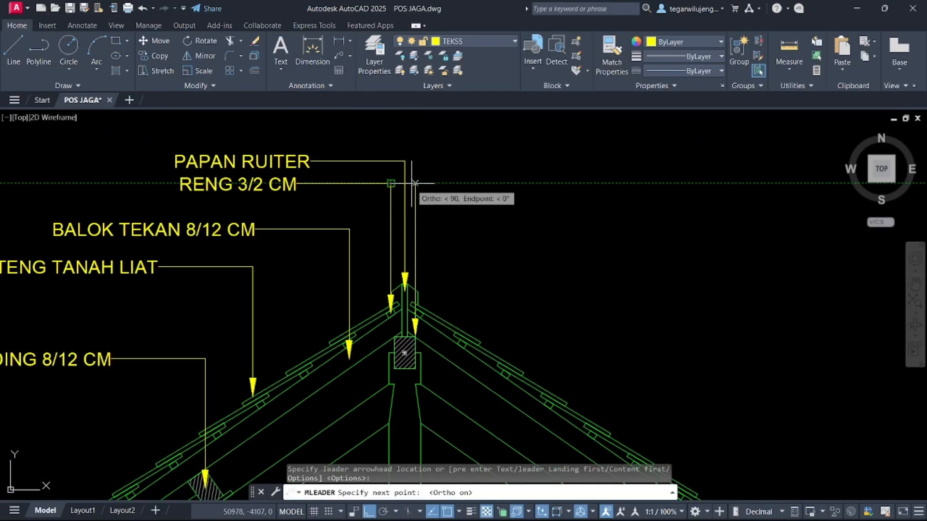
left_click(529, 175)
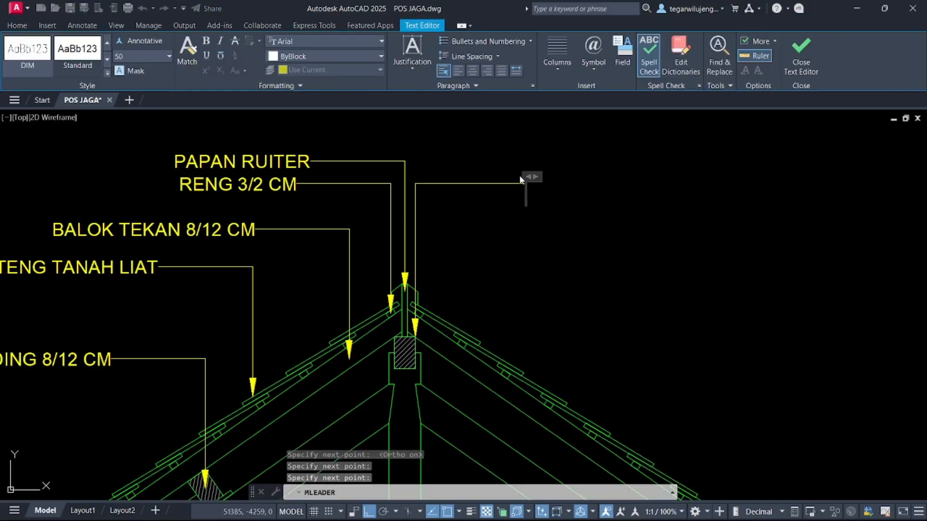
type("BALOK NO 8/12 CM")
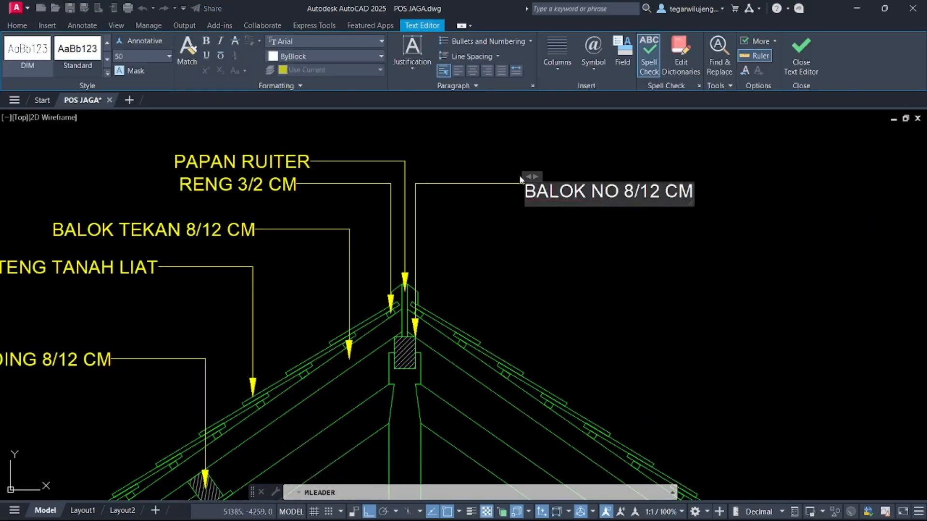
left_click(520, 175)
- Copy the ridge beam's leader onto the king post and the right-hand diagonal brace
left_click(488, 209)
left_click(466, 183)
type("co")
key("Return")
scroll(413, 327, "up", 5)
left_click(419, 346)
scroll(419, 346, "down", 9)
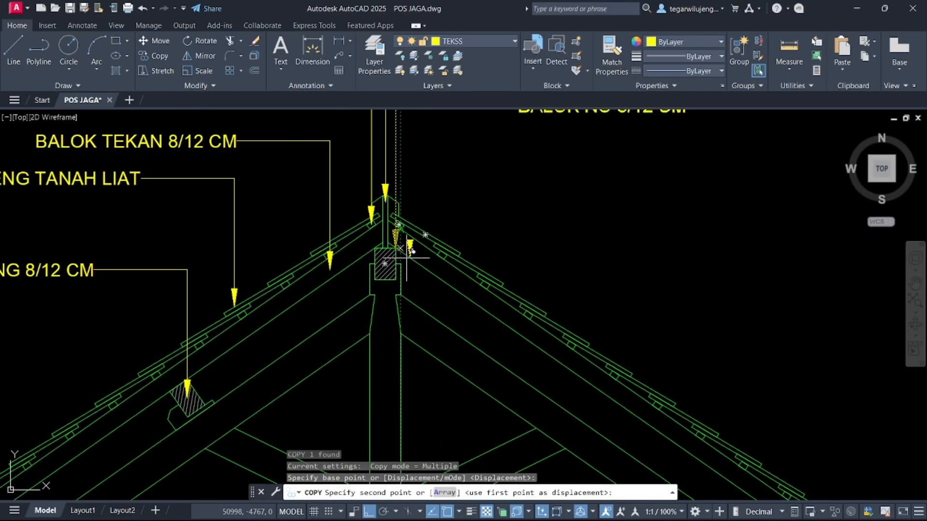
scroll(393, 278, "up", 4)
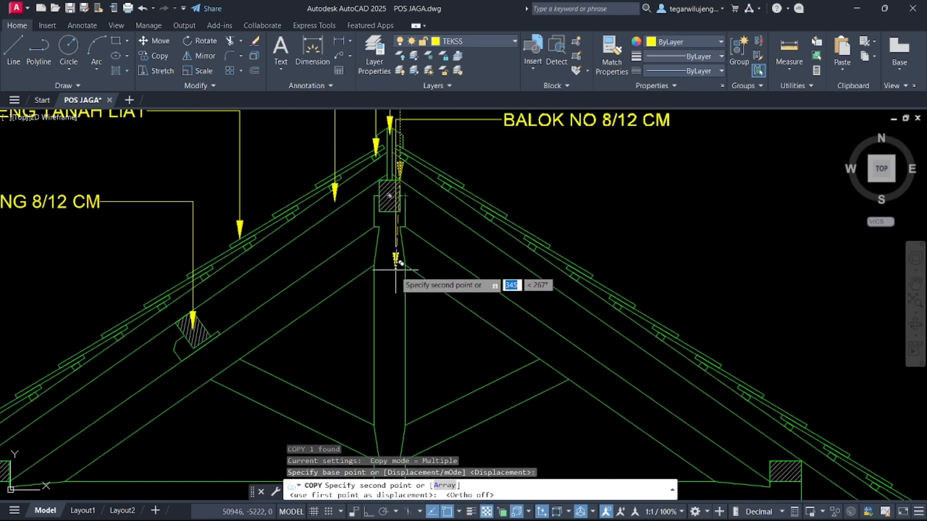
left_click(394, 274)
left_click(508, 389)
scroll(538, 299, "down", 6)
scroll(724, 379, "up", 4)
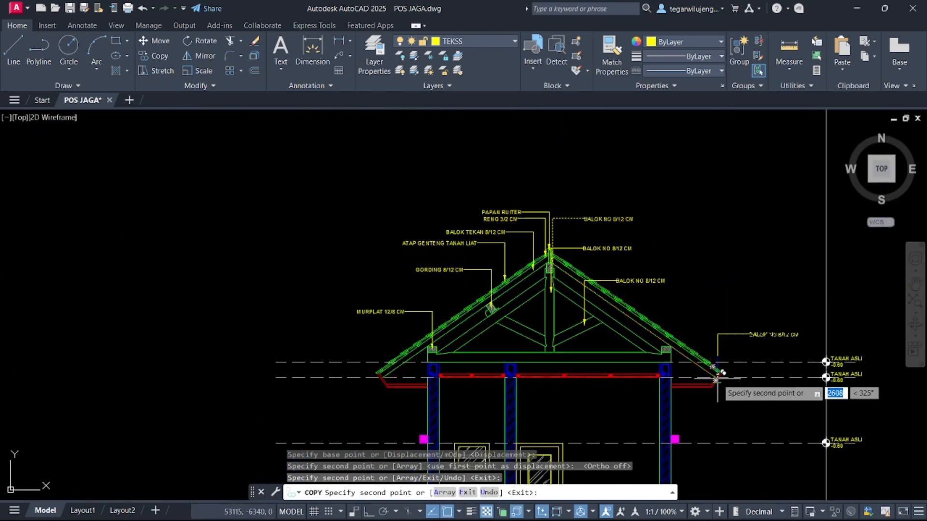
key("Escape")
- Stretch the king post's leader so its line slants up to a bend right of the ridge, clear of the ridge beam's leader
scroll(724, 378, "down", 4)
scroll(555, 237, "up", 6)
left_click(551, 251)
left_click(459, 252)
left_click(514, 222)
left_click(564, 252)
left_click(577, 220)
key("Escape")
- Move the right-hand diagonal brace's leader straight up so its label sits higher above the roof slope
left_click(611, 346)
left_click(609, 351)
left_click(606, 360)
left_click(570, 360)
key("Escape")
scroll(609, 346, "down", 2)
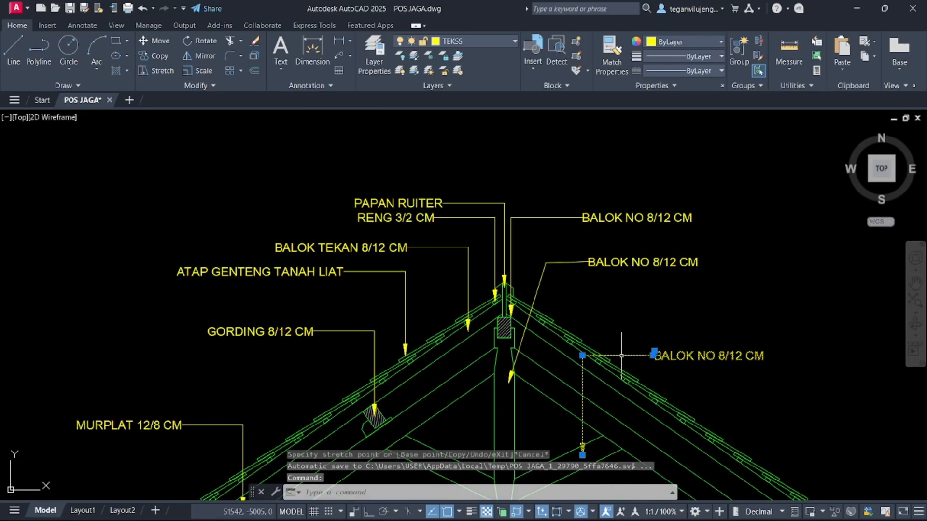
type("M")
key("Return")
left_click(653, 356)
left_click(646, 299)
middle_click_drag(645, 299, 639, 226)
- Stretch the arrowhead of the raised leader back down onto the right-hand diagonal brace
left_click(594, 283)
left_click(571, 302)
left_click(576, 324)
left_click(577, 384)
scroll(577, 384, "down", 2)
key("Escape")
- Copy the MURPLAT 12/8 CM leader onto the fascia board at the left eave
left_click(249, 244)
type("CO")
key("Return")
scroll(312, 309, "up", 6)
left_click(369, 269)
left_click(108, 399)
key("Escape")
- Shift the left eave leader's label right up to its bend and change its text to LISPLANK
left_click(501, 265)
left_click(501, 265)
left_click(590, 266)
key("Escape")
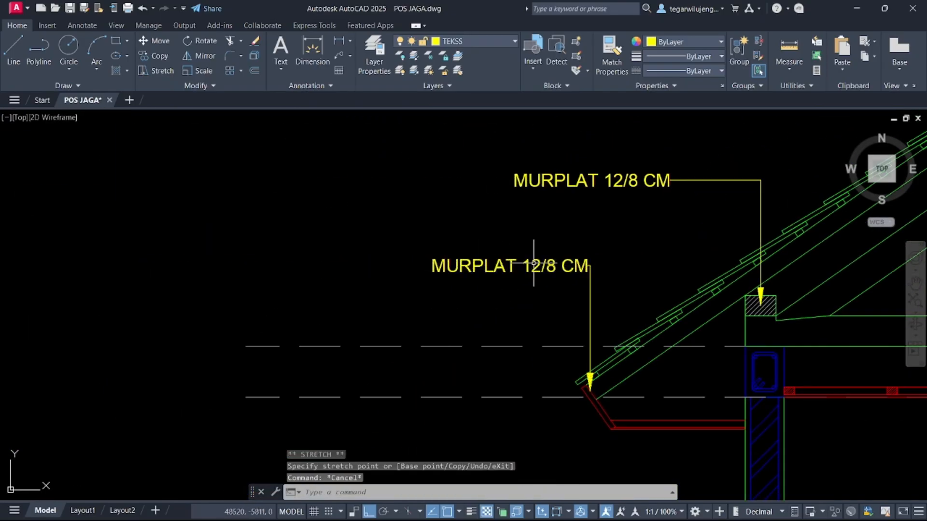
double_click(530, 264)
type("LISPLANK")
left_click(555, 304)
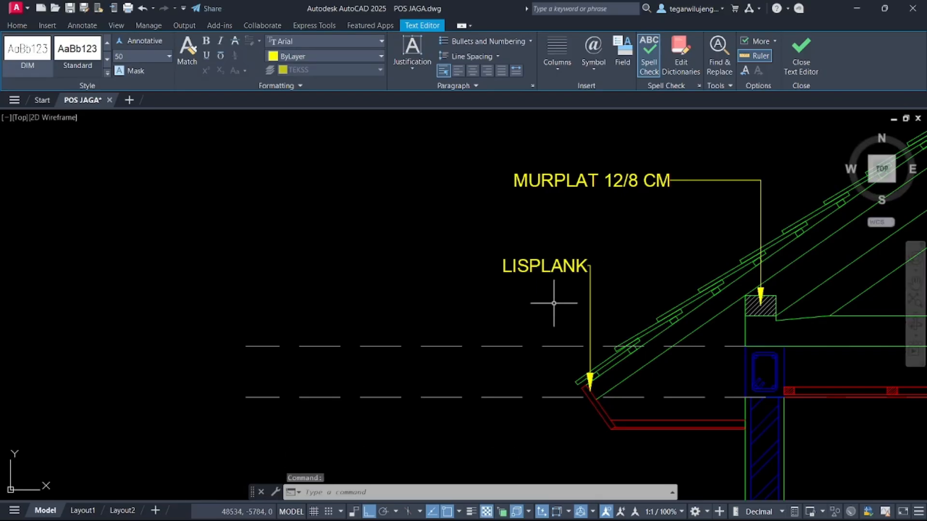
- Examine the truss members and joints between the left support, the king post and the right-hand brace
scroll(388, 258, "down", 6)
scroll(551, 263, "up", 6)
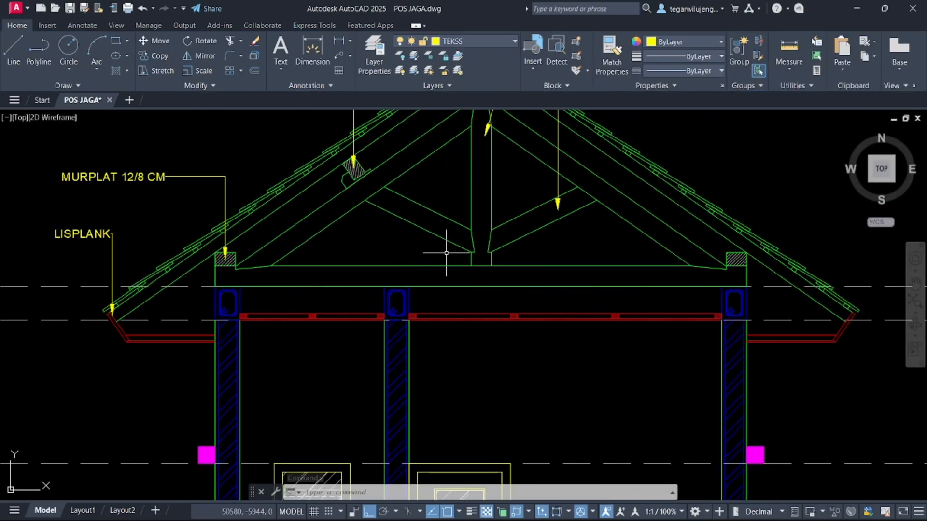
scroll(446, 252, "down", 4)
scroll(482, 211, "up", 5)
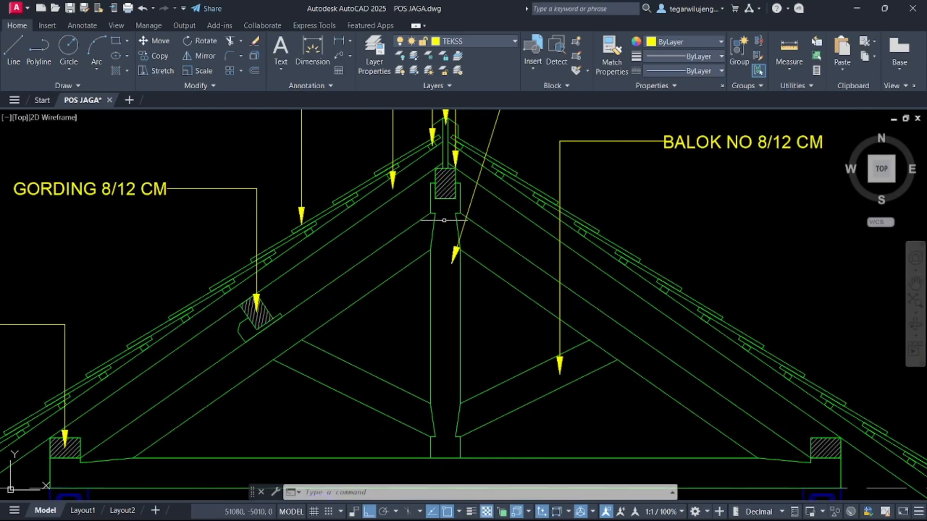
scroll(483, 228, "down", 4)
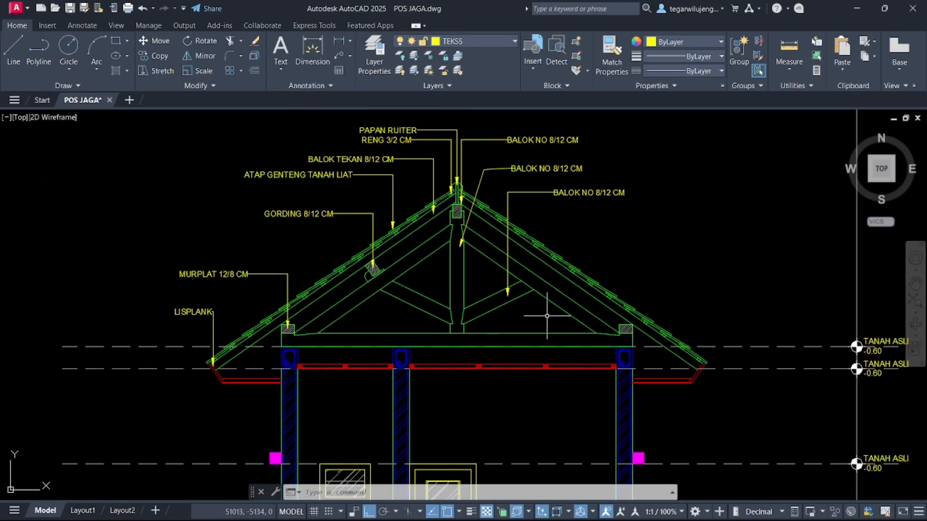
scroll(323, 325, "up", 3)
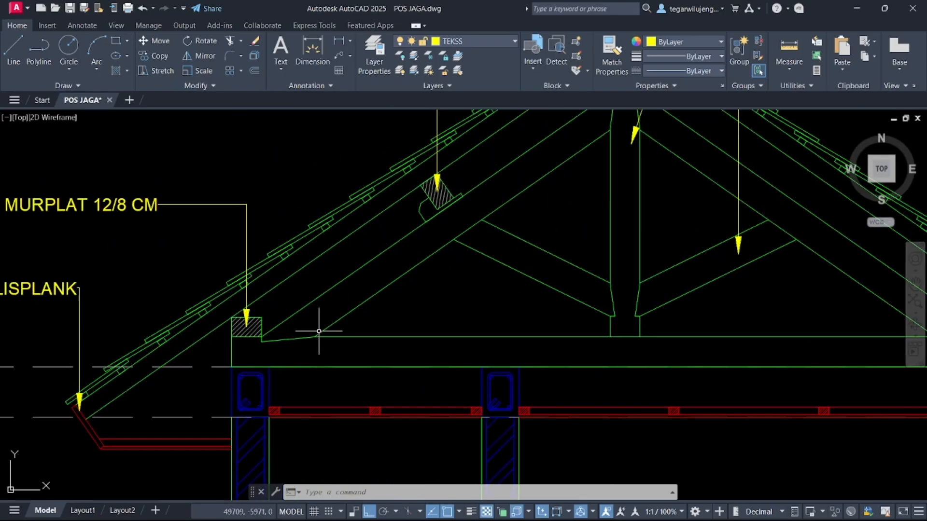
middle_click_drag(564, 273, 471, 257)
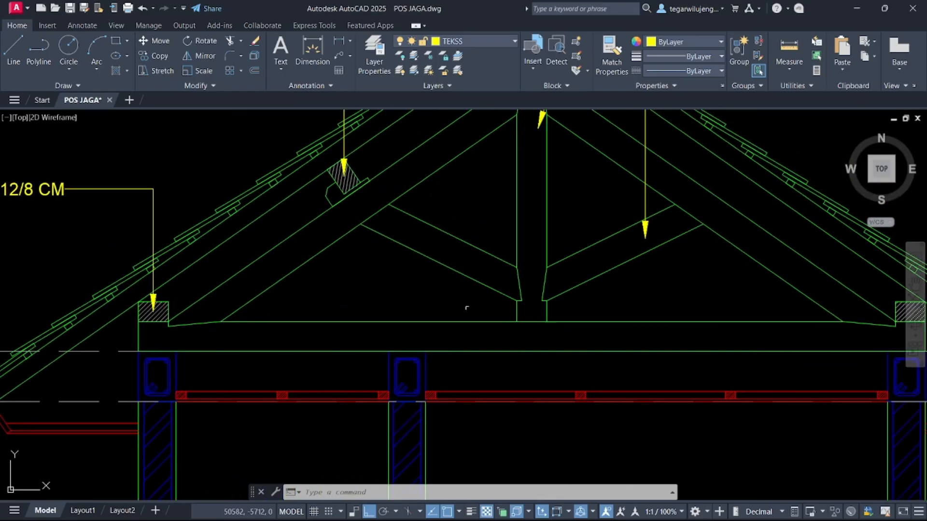
scroll(447, 233, "down", 2)
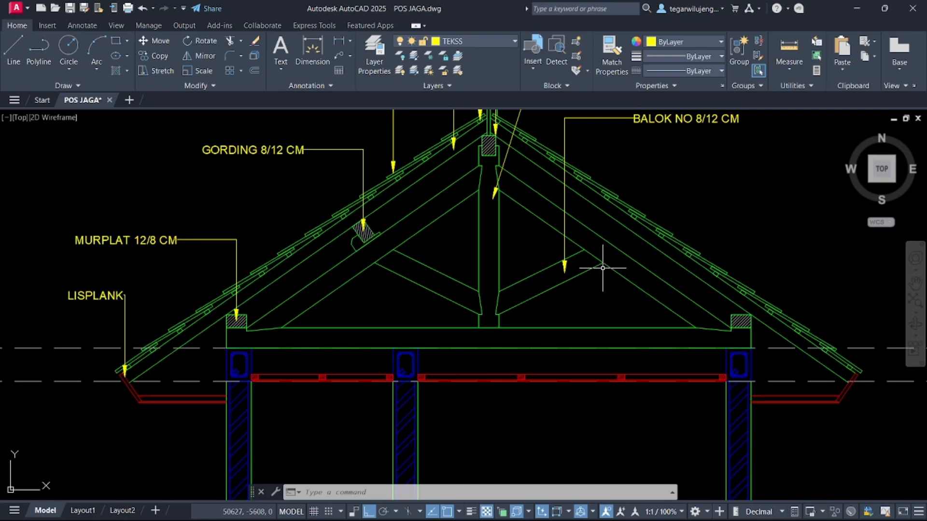
scroll(249, 341, "up", 3)
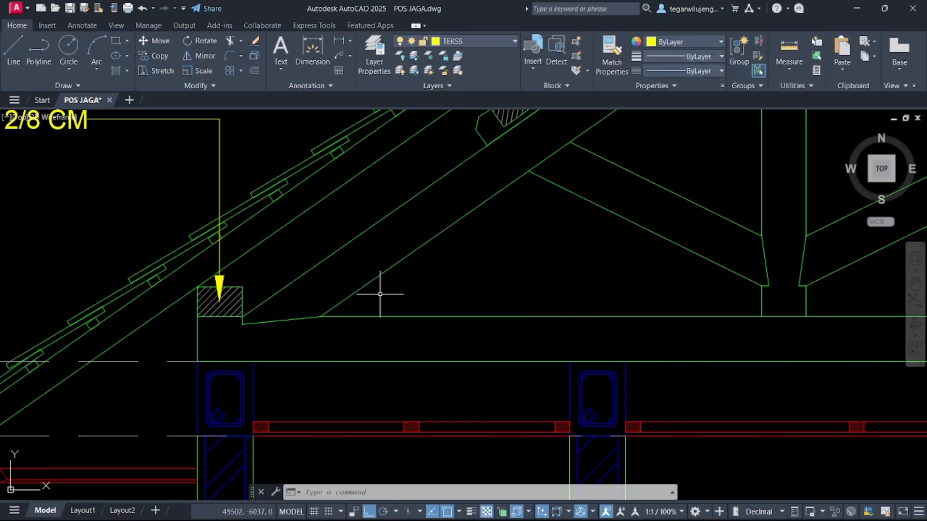
- Draw a 15 by 135 upright rectangle over the left rafter near the truss's left support
type("C")
key("Return")
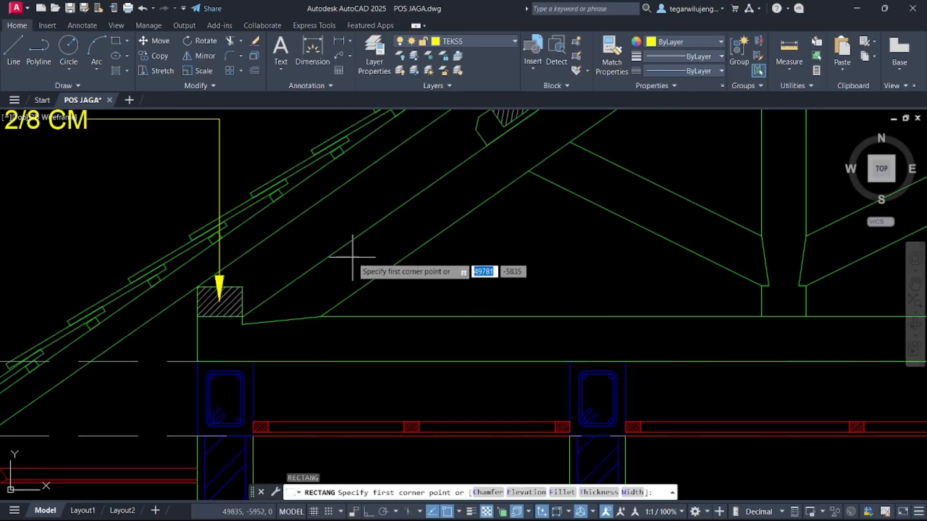
left_click(403, 257)
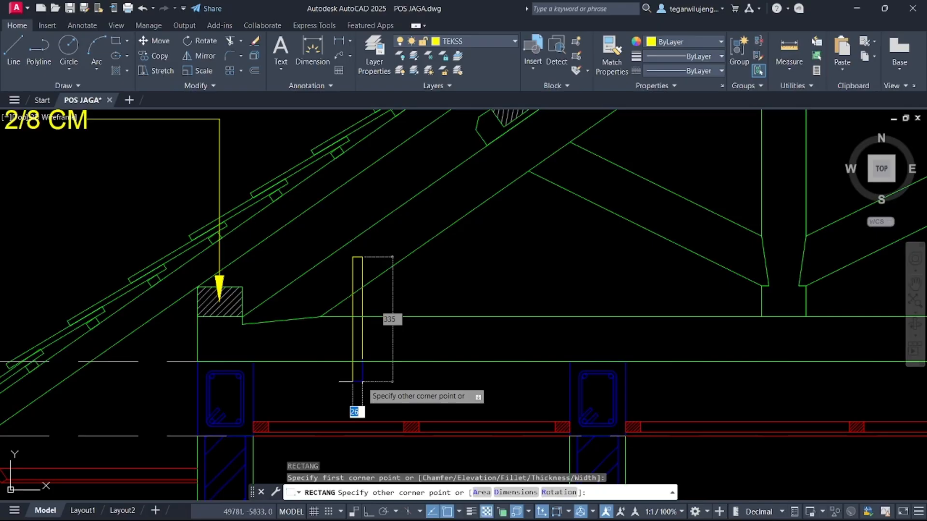
type("15")
key("Tab")
type("1")
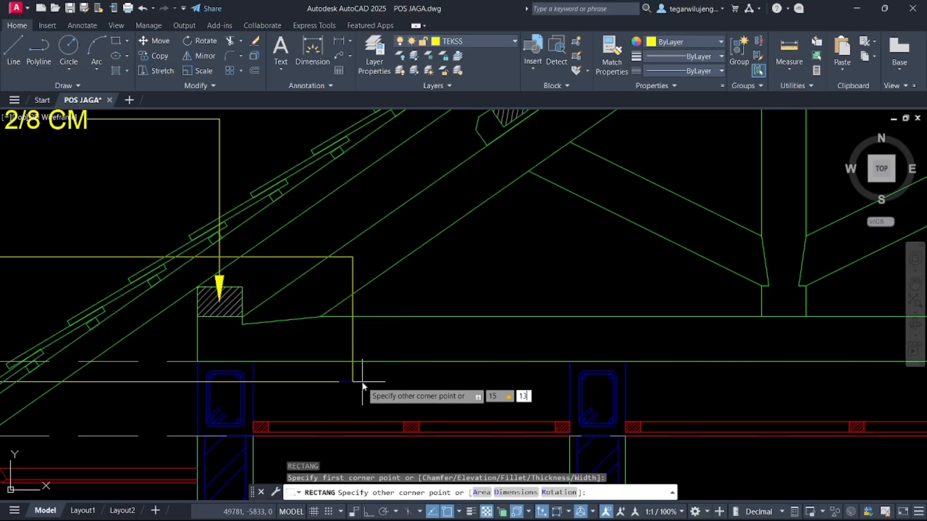
type("35")
key("Return")
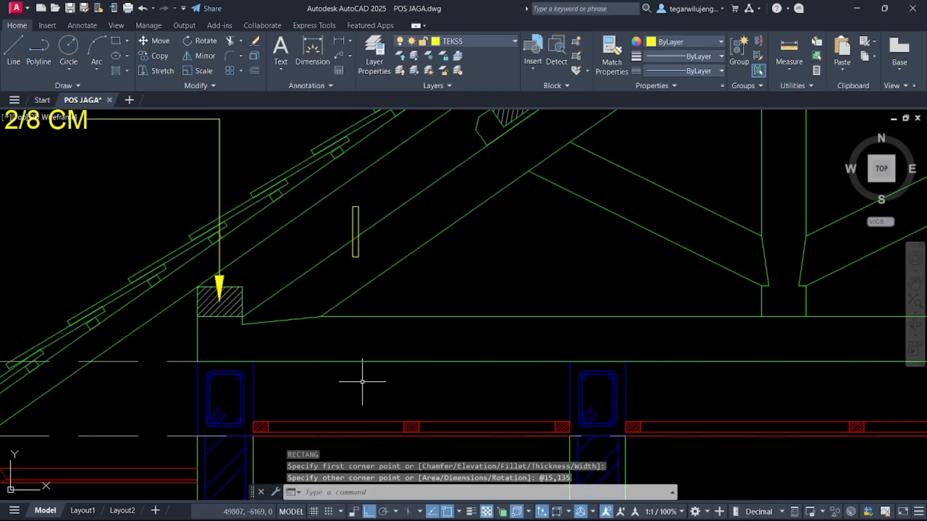
- Move the narrow rectangle down so it straddles the left rafter's lower edge just above the tie beam
left_click(366, 199)
left_click(341, 214)
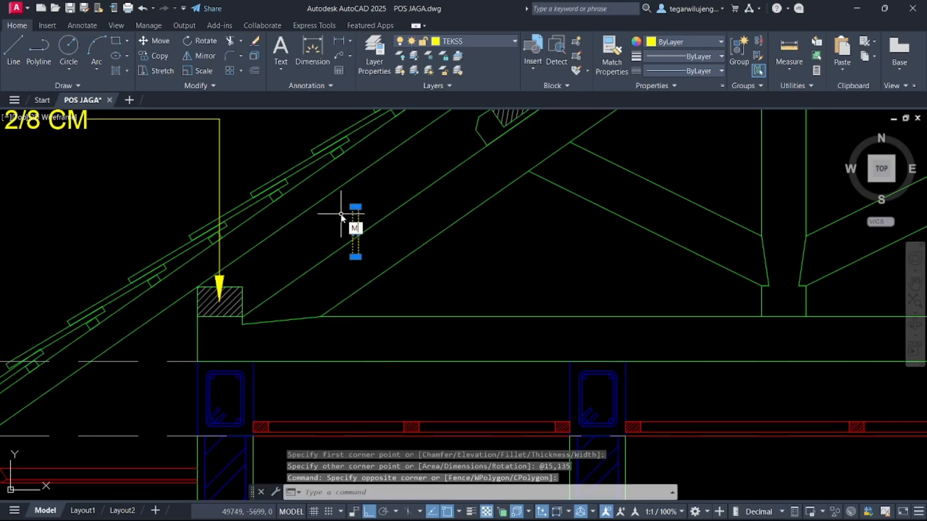
key("Return")
scroll(351, 207, "up", 3)
left_click(368, 208)
scroll(384, 263, "down", 1)
middle_click_drag(384, 264, 395, 117)
left_click(392, 213)
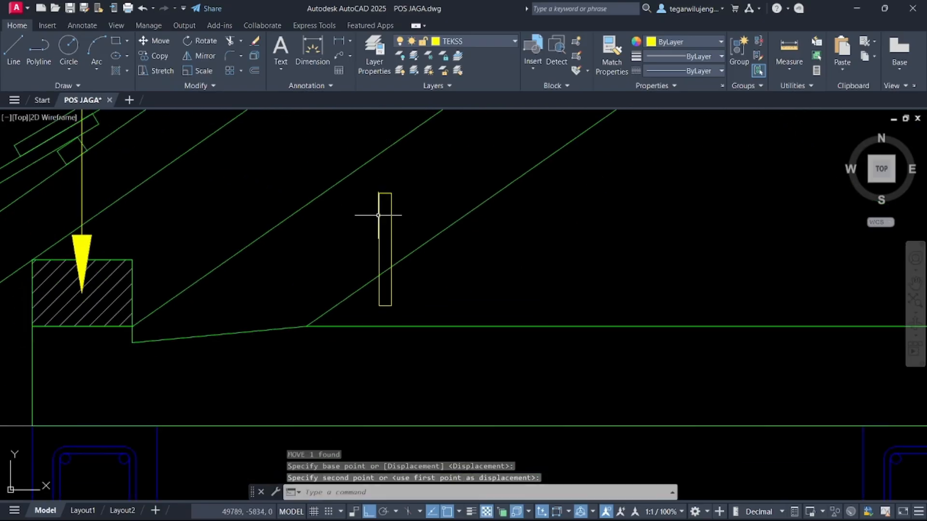
- Rotate the narrow rectangle about its top midpoint so it lies roughly perpendicular to the left rafter
left_click(379, 215)
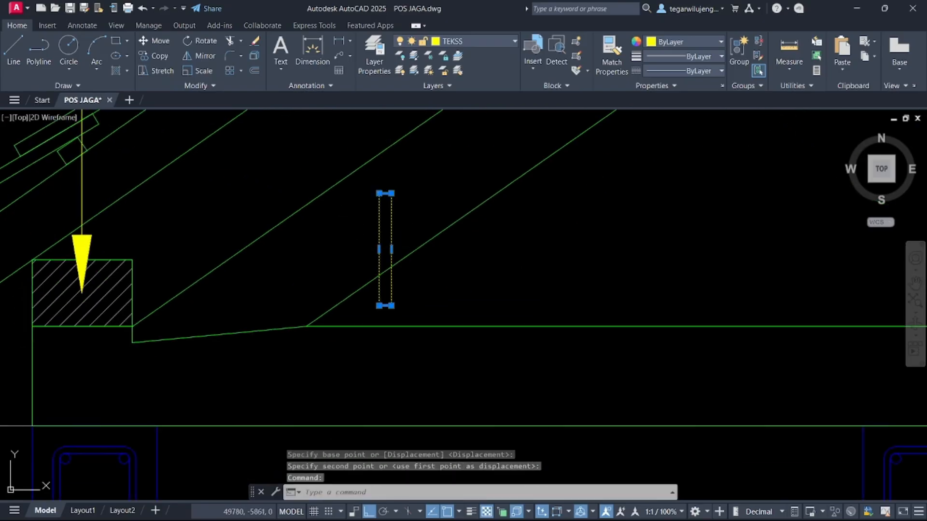
type("ro")
key("Return")
left_click(385, 194)
key("F8")
left_click(430, 162)
- Widen the rotated rectangle by stretching its upper long side outward by 5
left_click(402, 190)
left_click(401, 207)
left_click(423, 235)
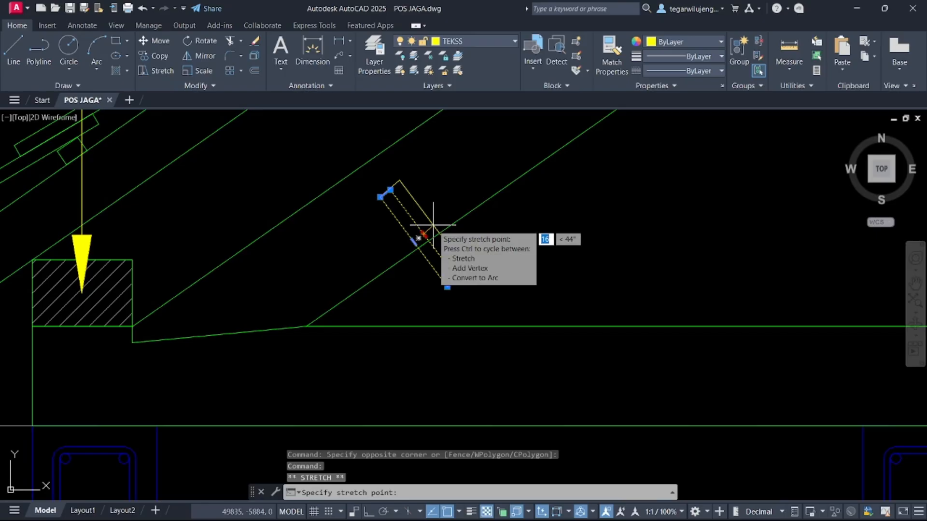
type("5")
key("Return")
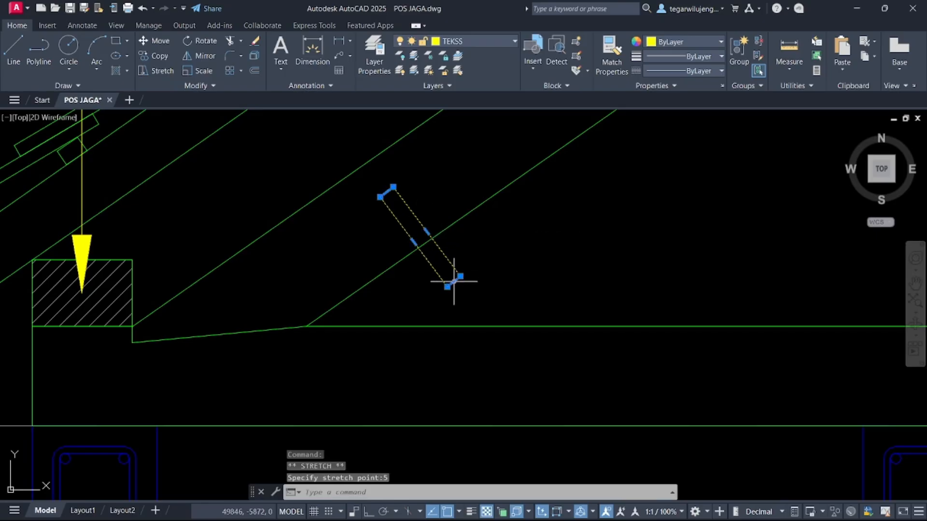
- Lengthen the rotated rectangle by stretching its lower short side further down into the tie beam
left_click(454, 281)
key("F8")
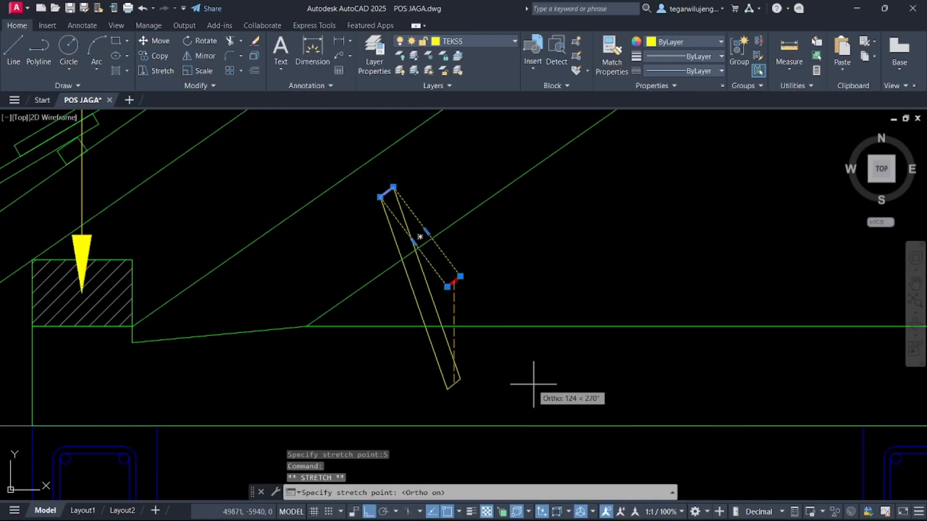
key("F8")
right_click(531, 395)
key("Escape")
key("Escape")
scroll(546, 345, "down", 4)
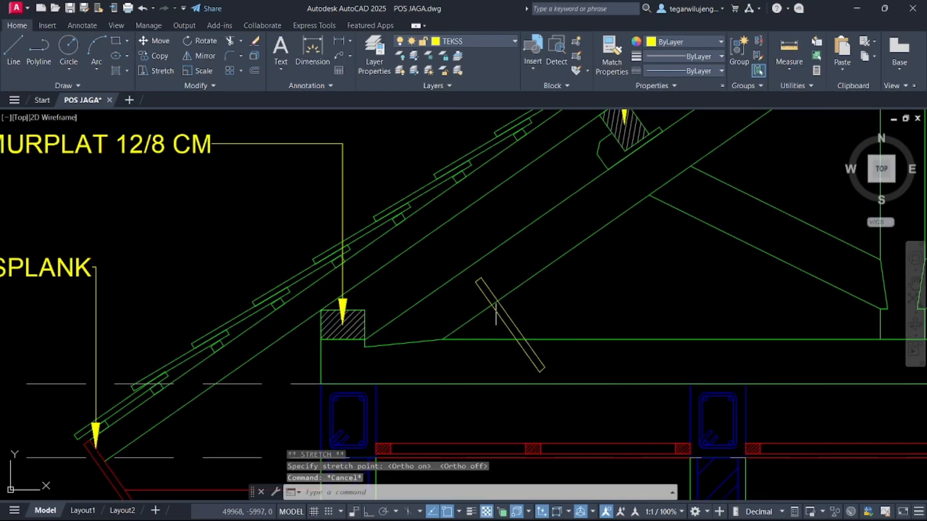
- Draw a circle of about 6 radius inside the upper end of the slanted strap rectangle
scroll(483, 285, "up", 2)
scroll(487, 290, "down", 6)
scroll(475, 283, "up", 5)
scroll(473, 281, "up", 5)
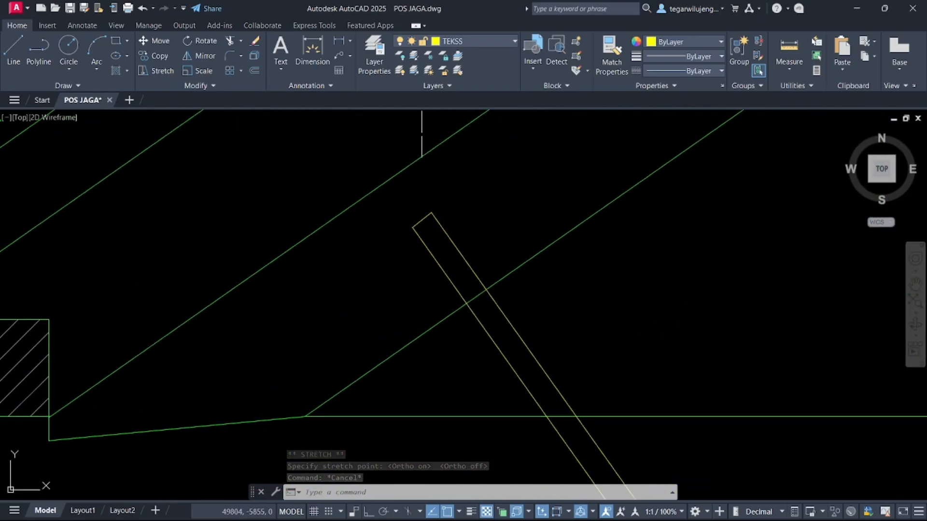
type("s")
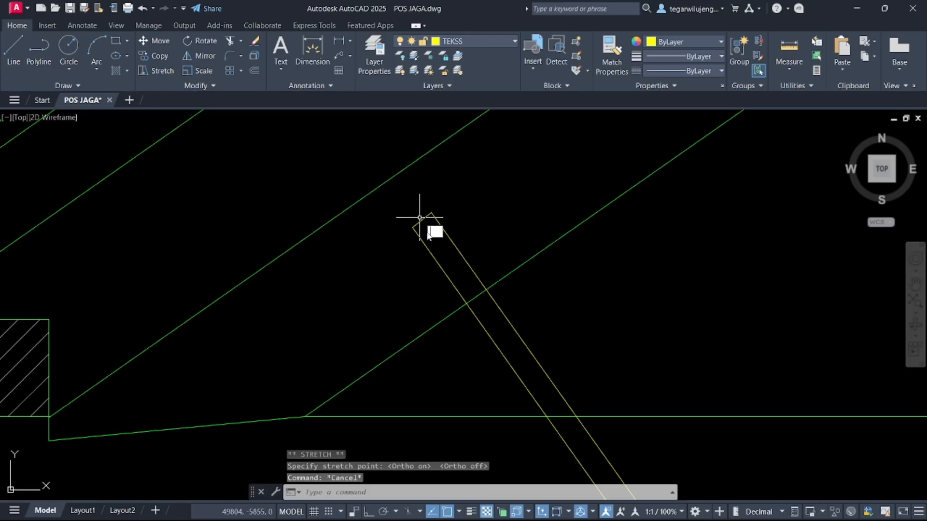
scroll(433, 238, "up", 5)
type("c")
key("Return")
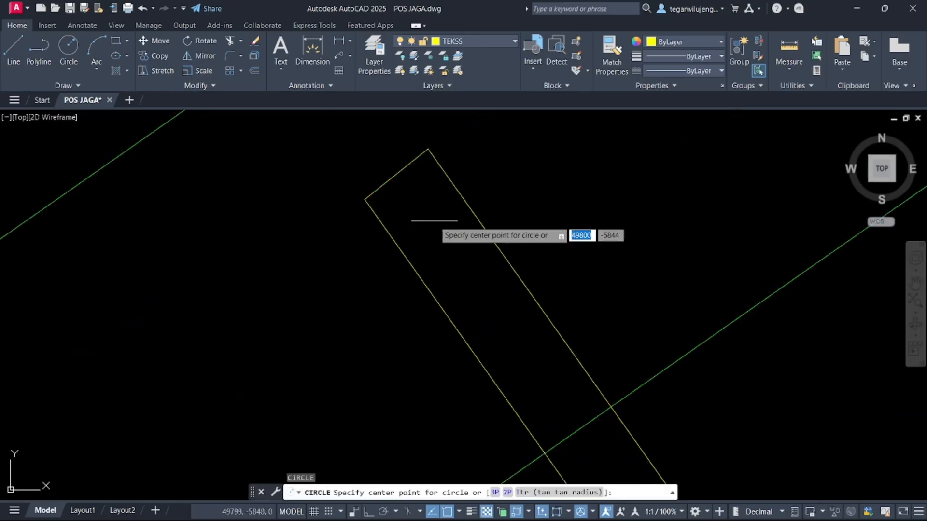
left_click(428, 217)
left_click(444, 232)
- Draw a second circle of radius 6 inside the slanted strap's lower end
scroll(486, 270, "down", 5)
key("Return")
scroll(526, 339, "up", 5)
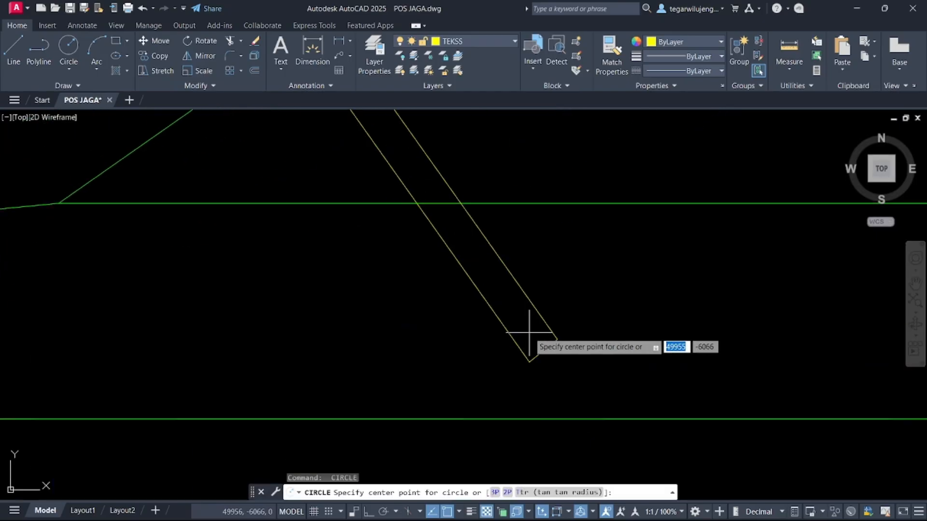
left_click(517, 313)
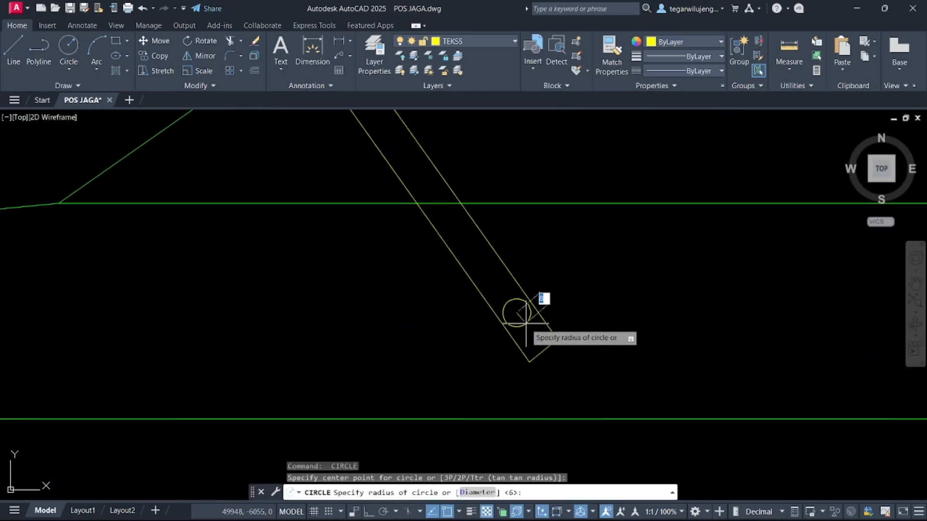
key("Escape")
scroll(543, 337, "down", 5)
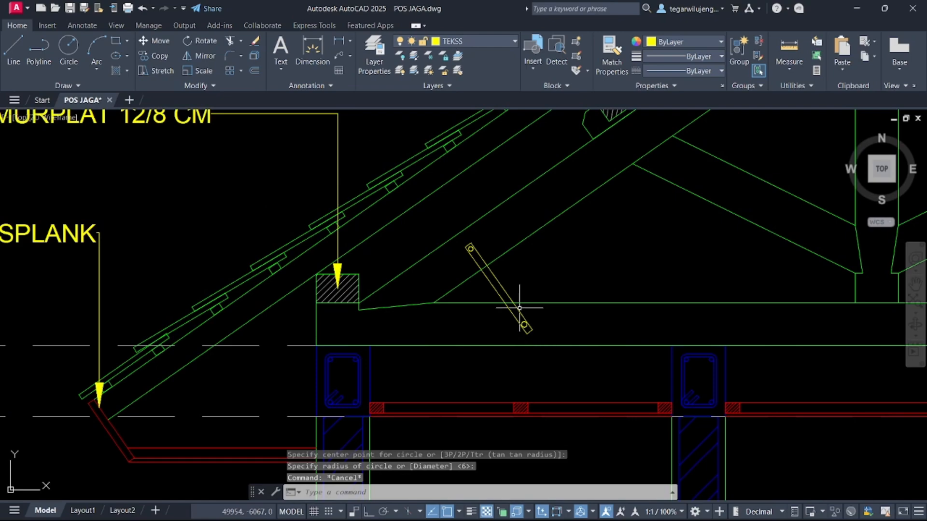
- Stretch the slanted strap's upper short side outward, leaving more space beyond the upper bolt circle
scroll(474, 255, "up", 3)
scroll(466, 242, "up", 2)
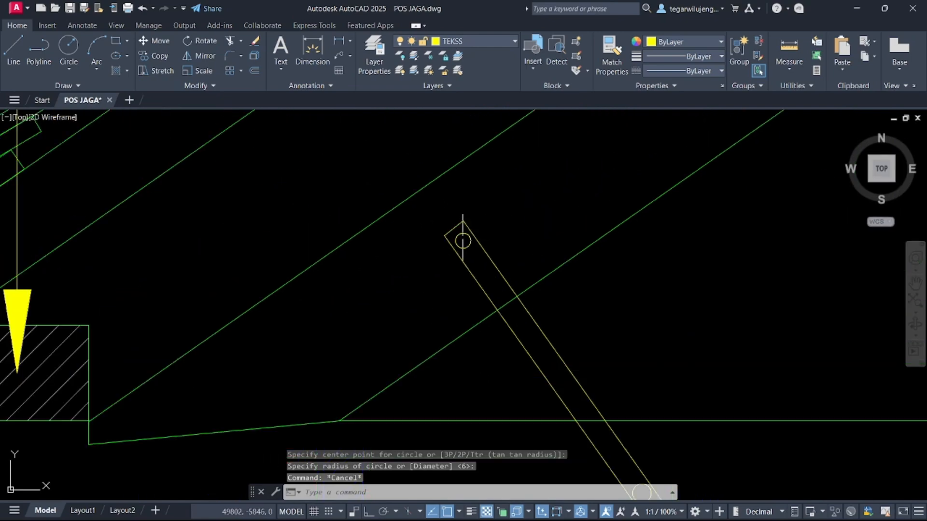
left_click(457, 231)
left_click(444, 236)
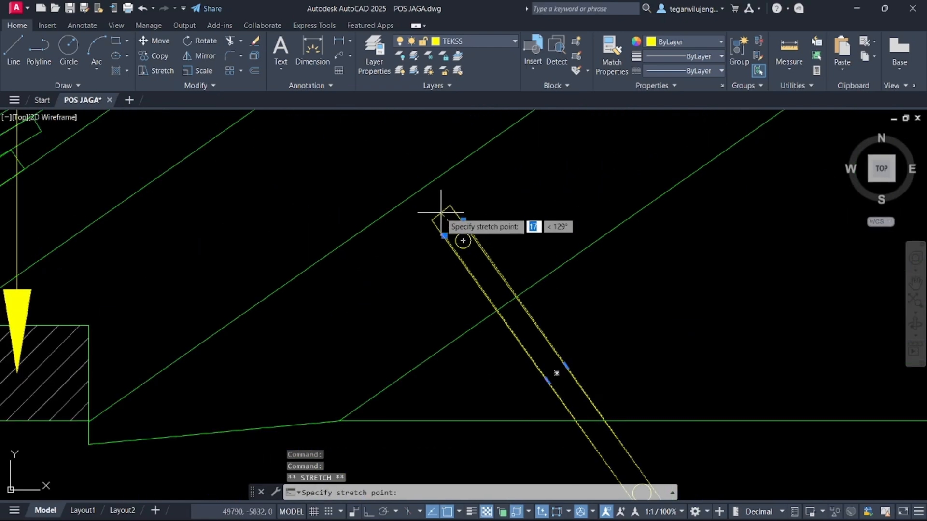
key("Escape")
scroll(452, 217, "down", 4)
- Mirror the slanted strap with its two circles about the truss's vertical centre line, keeping the original
left_click(433, 188)
left_click(548, 328)
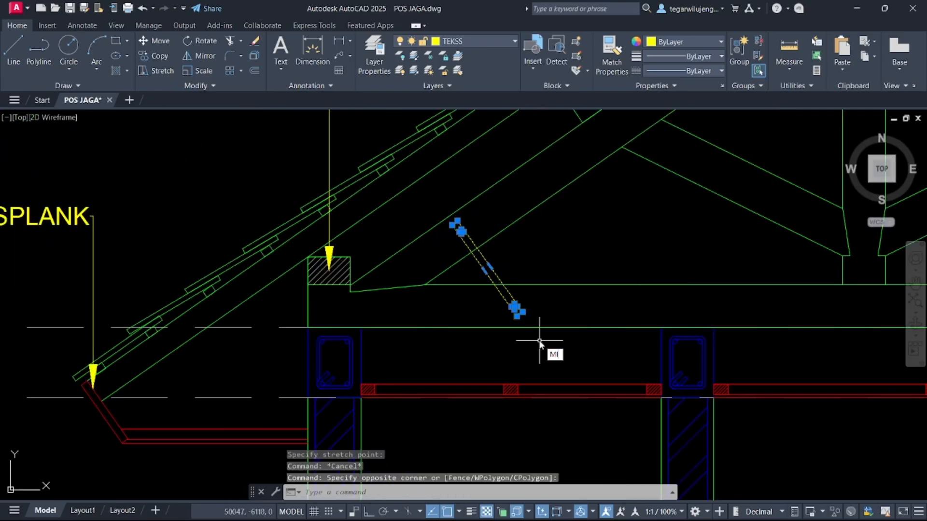
key("Return")
scroll(542, 331, "up", 3)
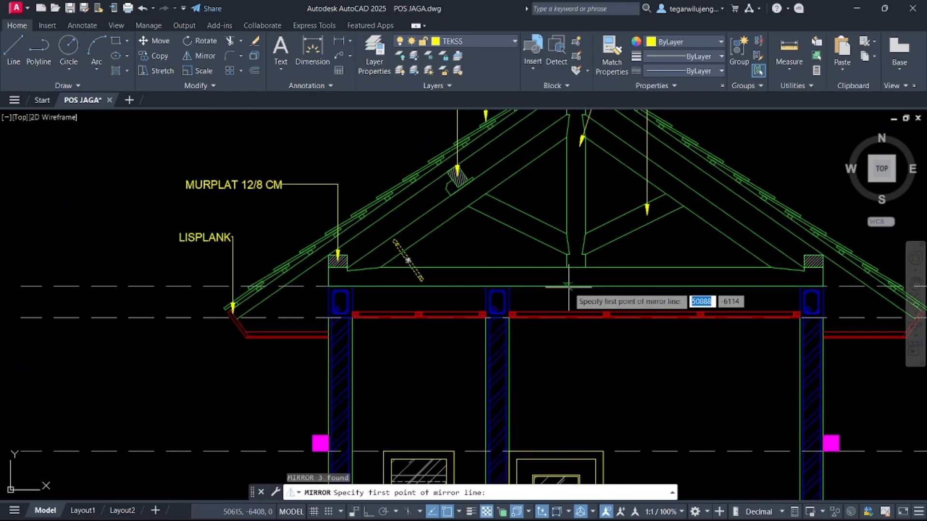
left_click(573, 286)
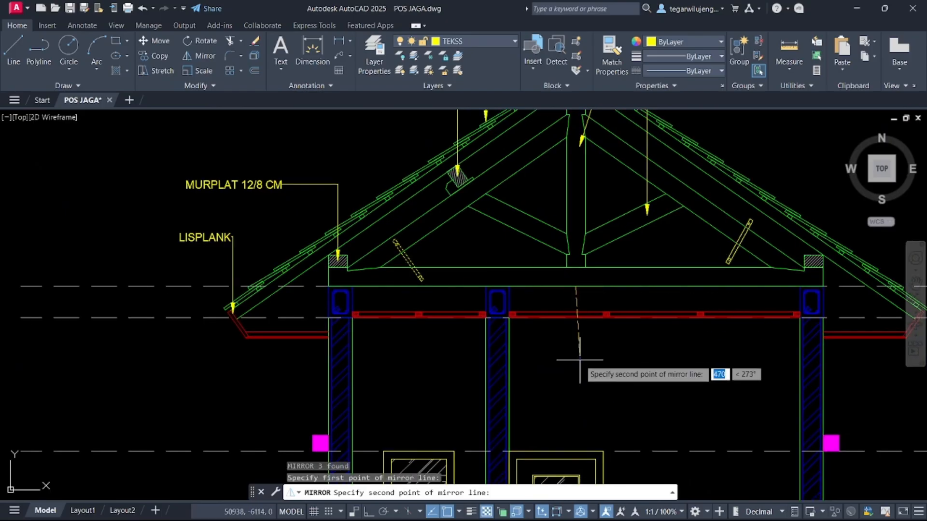
left_click(570, 375)
key("Return")
middle_click_drag(569, 301, 569, 302)
scroll(570, 303, "down", 1)
key("Escape")
- Draw a 400 by 20 horizontal rectangle across the king post near the tops of the strut joints
scroll(565, 281, "up", 5)
type("RE")
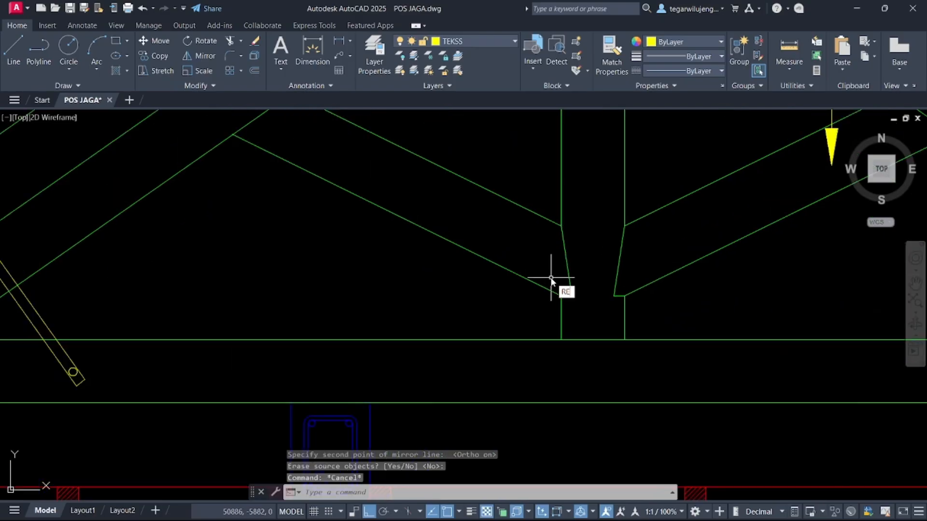
type("C")
key("Return")
left_click(521, 207)
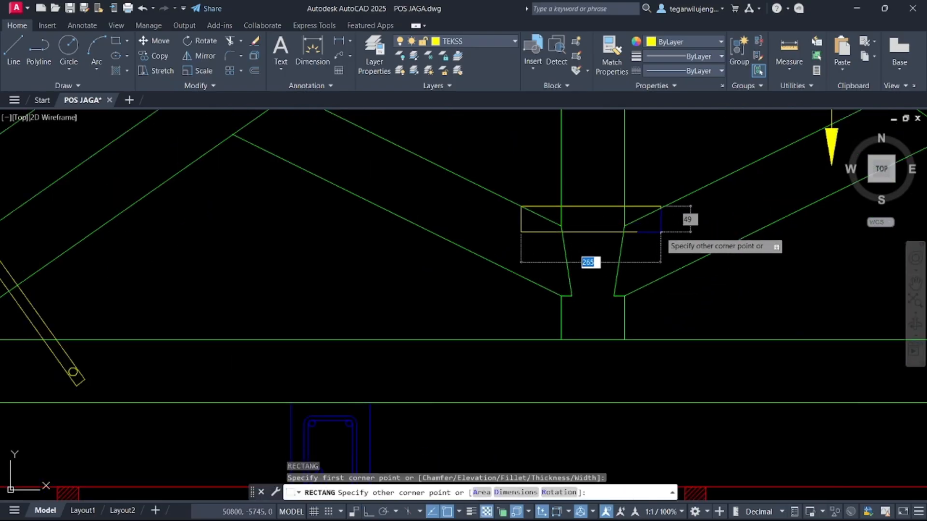
type("400,20")
key("Return")
- Move the horizontal rectangle so its top midpoint sits midway between the two upper strut corners at the king post
left_click(717, 208)
type("M")
key("Return")
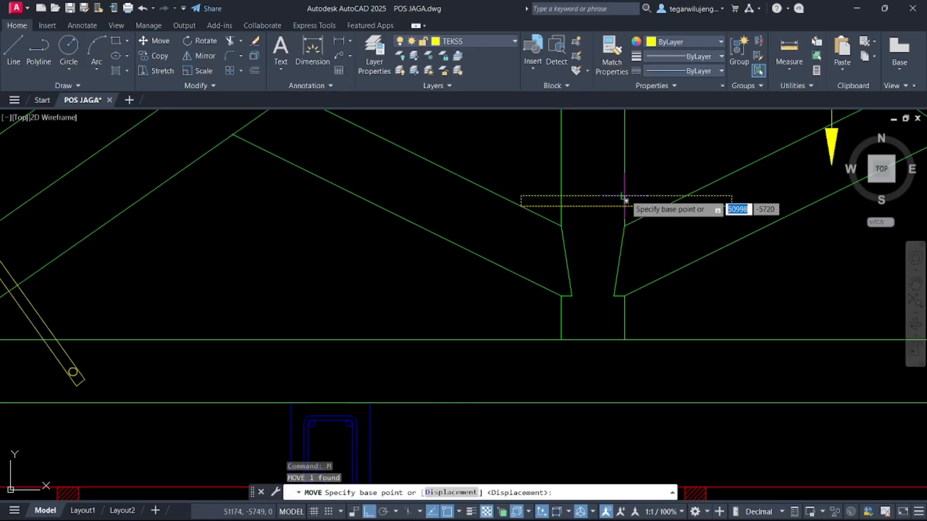
left_click(623, 199)
key("Return")
left_click(561, 226)
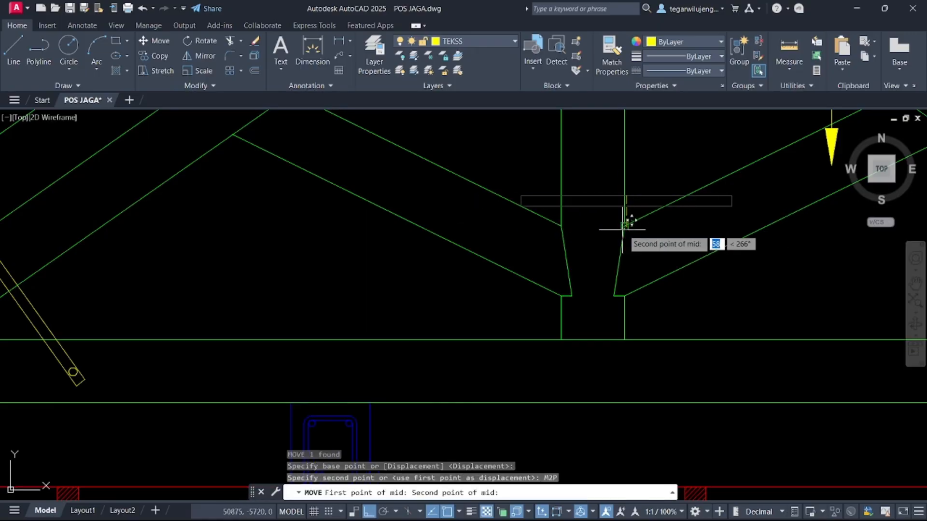
left_click(624, 226)
key("Escape")
key("Return")
key("Escape")
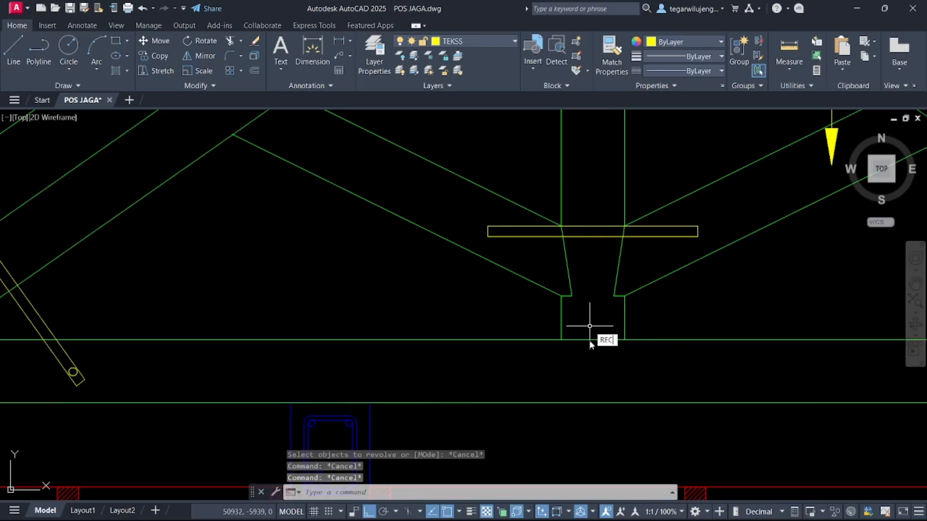
- Draw a 20-wide upright rectangle from the tie beam at the king post's centre up past the horizontal strap
type("rec")
key("Return")
left_click(593, 340)
type("20")
key("Tab")
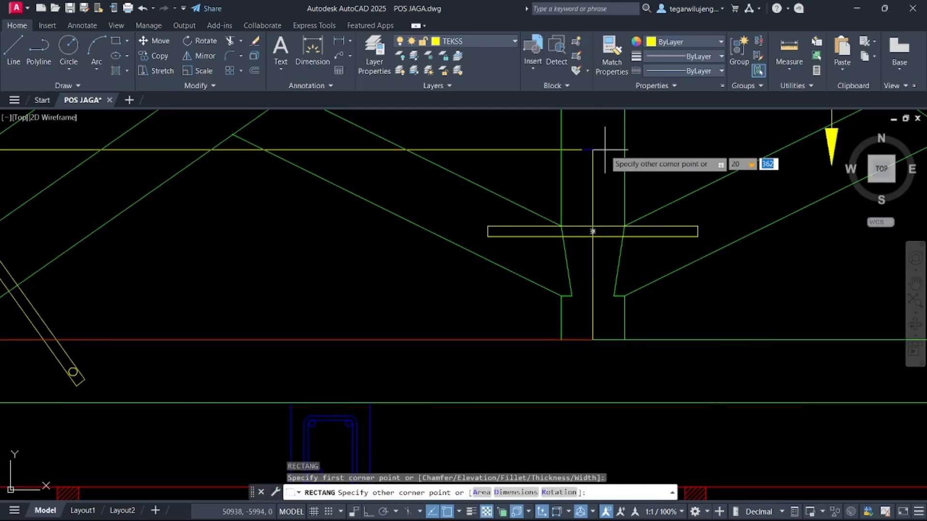
key("Return")
- Move the upright rectangle sideways by its bottom midpoint to centre it on the king post
left_click(589, 237)
left_click(562, 256)
type("m")
key("Return")
scroll(567, 326, "up", 6)
left_click(606, 330)
left_click(583, 330)
- Draw a bolt circle inside the horizontal strap near its left end
scroll(567, 332, "down", 1)
type("c")
key("Return")
scroll(507, 253, "up", 4)
scroll(407, 234, "up", 4)
left_click(412, 226)
left_click(421, 239)
key("Escape")
- Move the bolt circle to the horizontal strap's mid-height, using the midpoint between its two long edges
left_click(429, 222)
left_click(419, 233)
type("m")
key("Return")
left_click(412, 226)
scroll(412, 237, "up", 4)
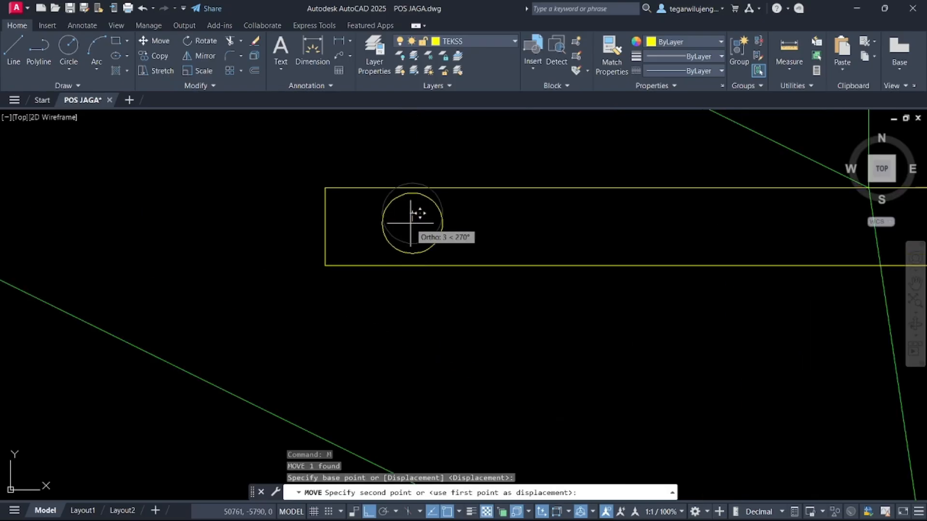
type("m2p")
key("Return")
left_click(413, 189)
left_click(414, 265)
- Copy the bolt circle a short distance to the right along the horizontal strap
left_click(449, 240)
left_click(421, 218)
type("co")
key("Return")
left_click(412, 226)
left_click(573, 220)
scroll(574, 220, "down", 6)
key("Escape")
- Mirror the two bolt circles about the king post's vertical centre line onto the horizontal strap's right end, keeping the originals
left_click(478, 223)
left_click(535, 253)
type("mi")
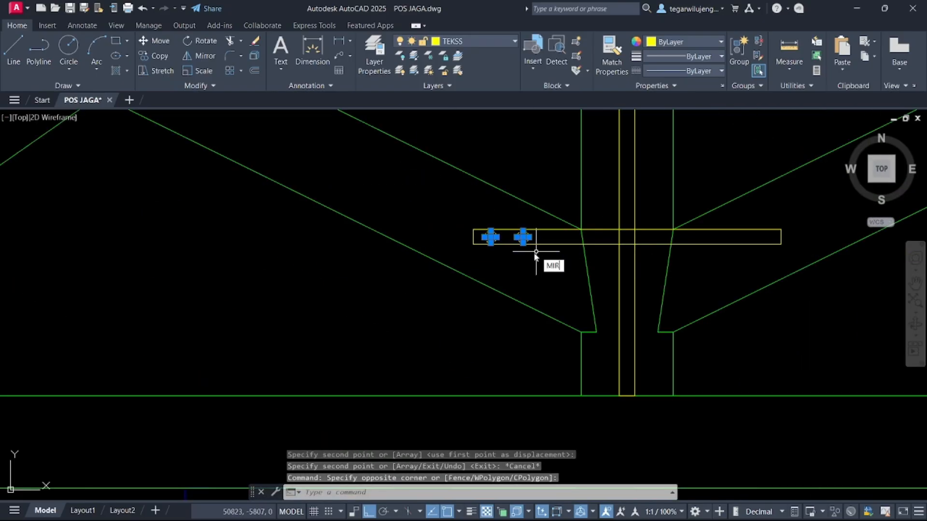
key("Return")
left_click(627, 394)
left_click(630, 423)
key("Return")
- Copy a bolt circle into the upright strap near its upper end, centred between the strap's two long edges
middle_click_drag(528, 234, 518, 306)
scroll(517, 307, "up", 2)
left_click(517, 307)
type("co")
key("Return")
scroll(515, 316, "up", 3)
left_click(496, 302)
scroll(463, 362, "down", 4)
scroll(574, 227, "up", 3)
key("F8")
type("m2p")
key("Return")
left_click(536, 259)
left_click(587, 259)
key("Escape")
- Copy the upright strap's bolt circle straight down to form a pair near its upper end
left_click(567, 272)
left_click(560, 300)
type("co")
key("Return")
left_click(562, 259)
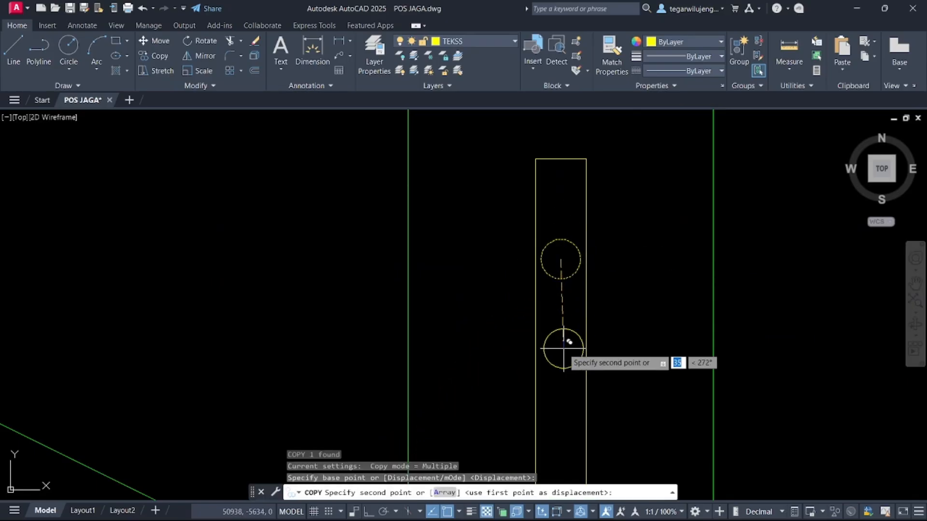
key("F8")
scroll(562, 375, "down", 2)
left_click(563, 375)
key("Escape")
- Copy the pair of bolt circles straight down to the lower part of the upright strap
scroll(571, 253, "down", 5)
left_click(549, 241)
left_click(584, 325)
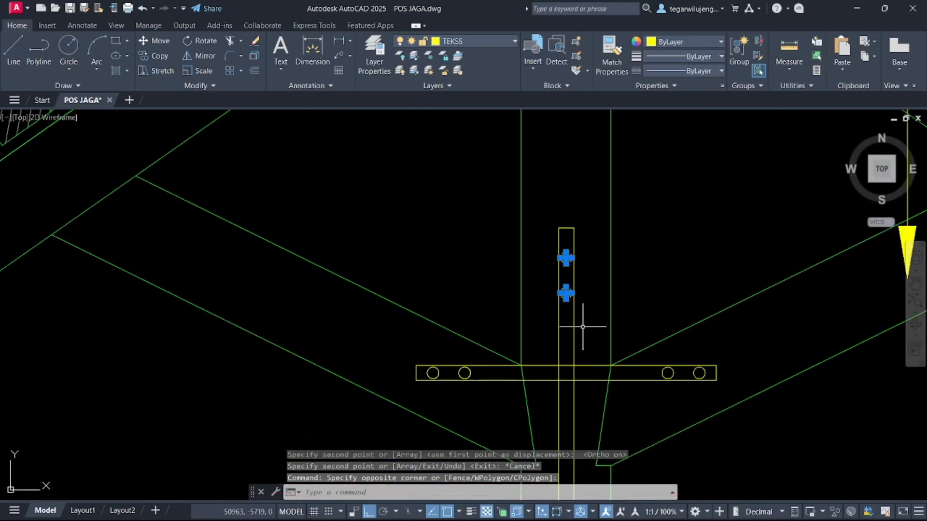
type("co")
key("Return")
left_click(590, 244)
scroll(575, 232, "down", 2)
scroll(580, 271, "down", 3)
key("Escape")
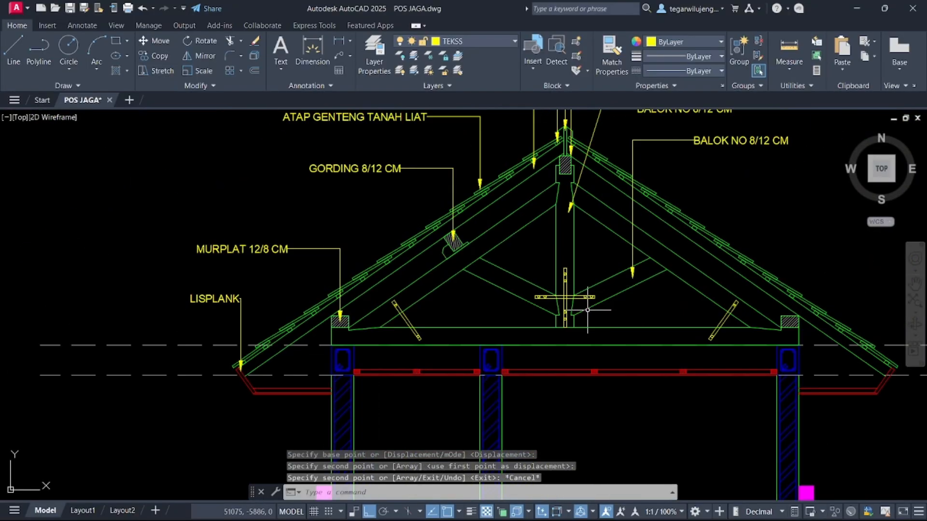
- Examine the truss straps in the section drawing and the floor-layer notes in the reference drawing POTONGAN A - A
scroll(561, 187, "up", 3)
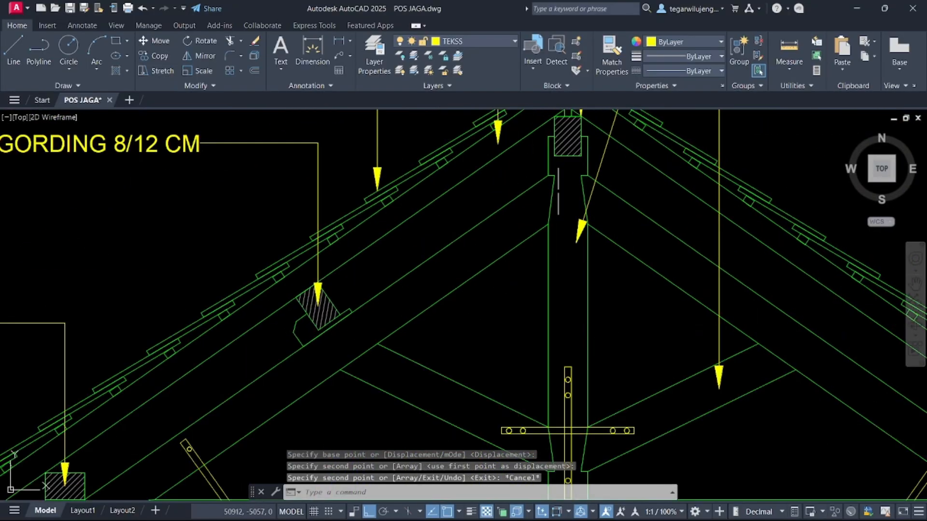
scroll(554, 205, "down", 3)
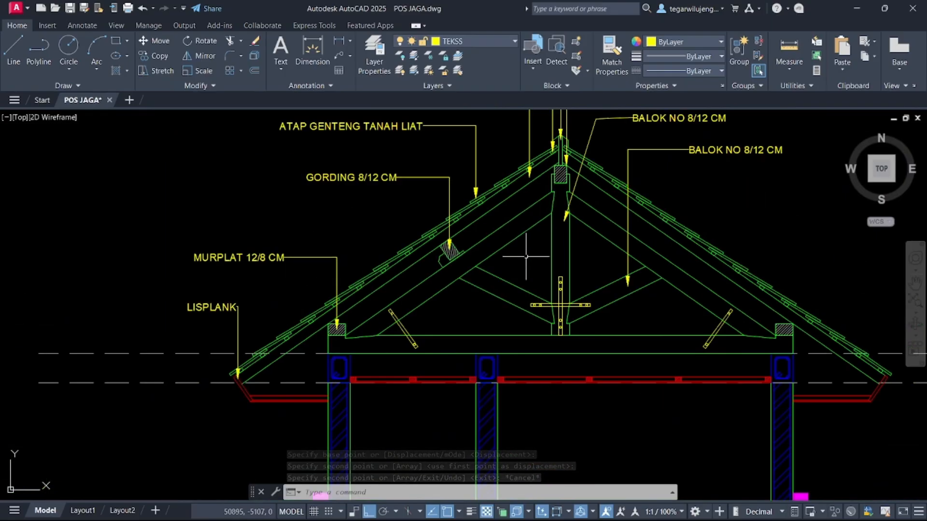
middle_click_drag(567, 264, 549, 276)
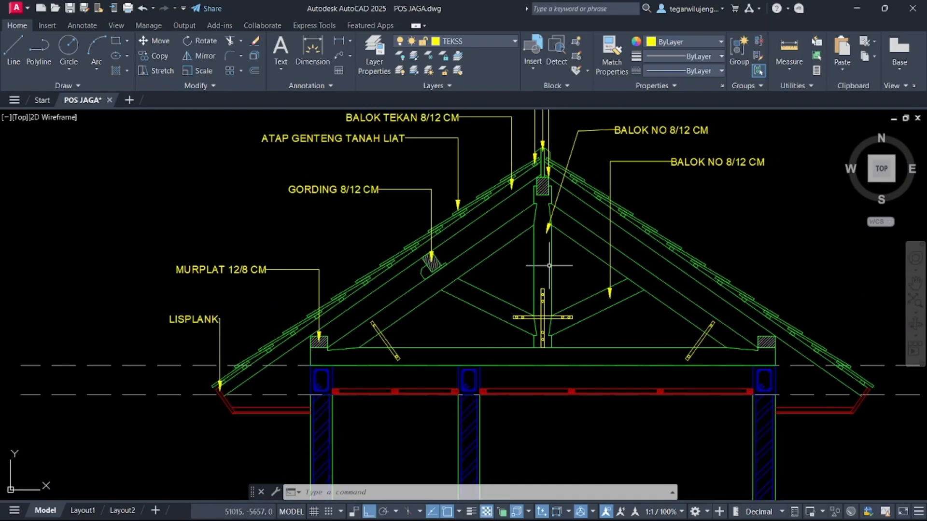
scroll(541, 214, "up", 2)
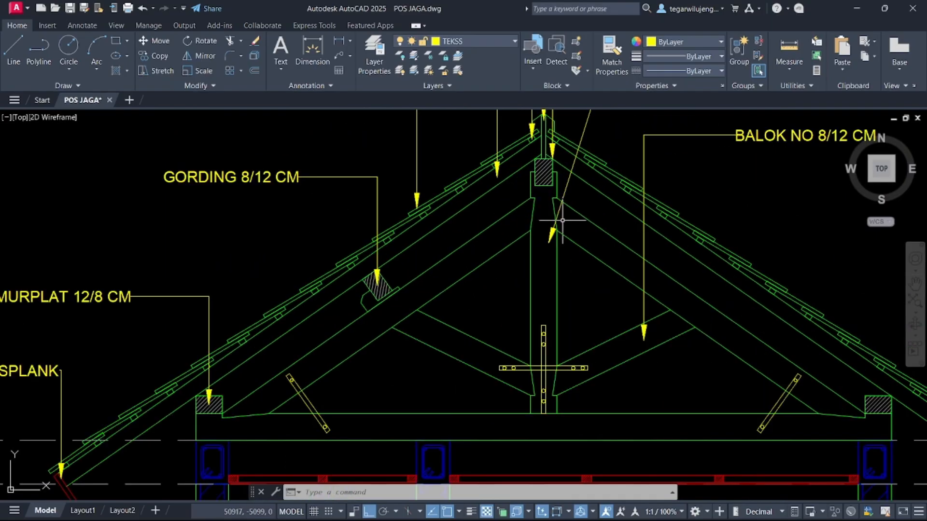
scroll(548, 236, "down", 3)
scroll(562, 249, "down", 3)
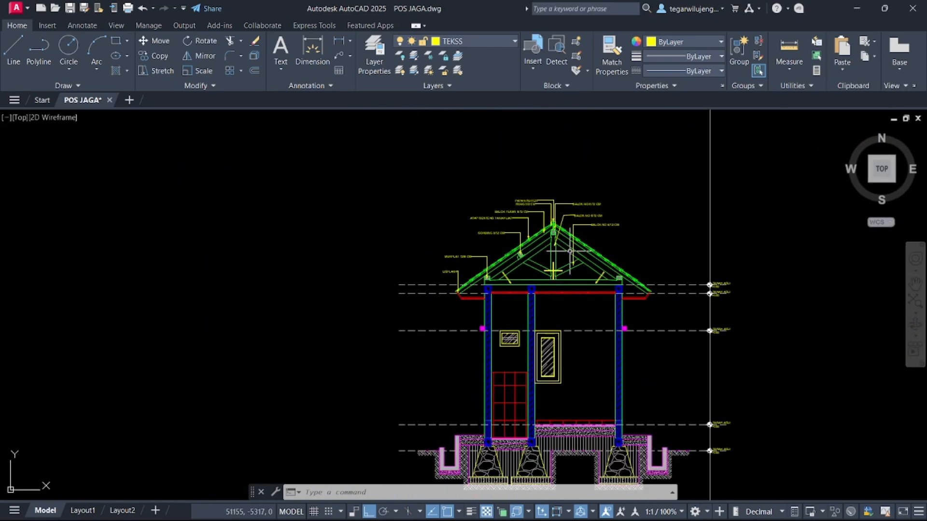
middle_click_drag(574, 226, 534, 216)
scroll(522, 296, "down", 5)
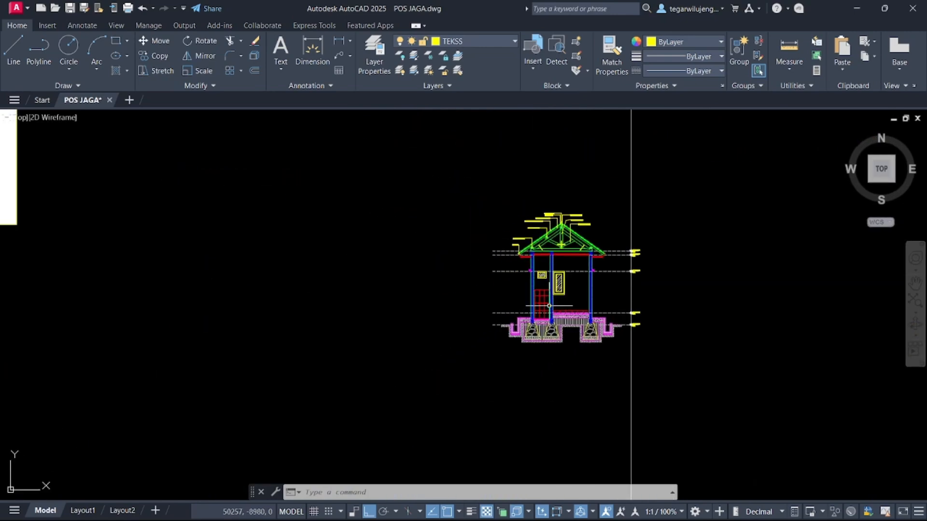
scroll(251, 193, "up", 5)
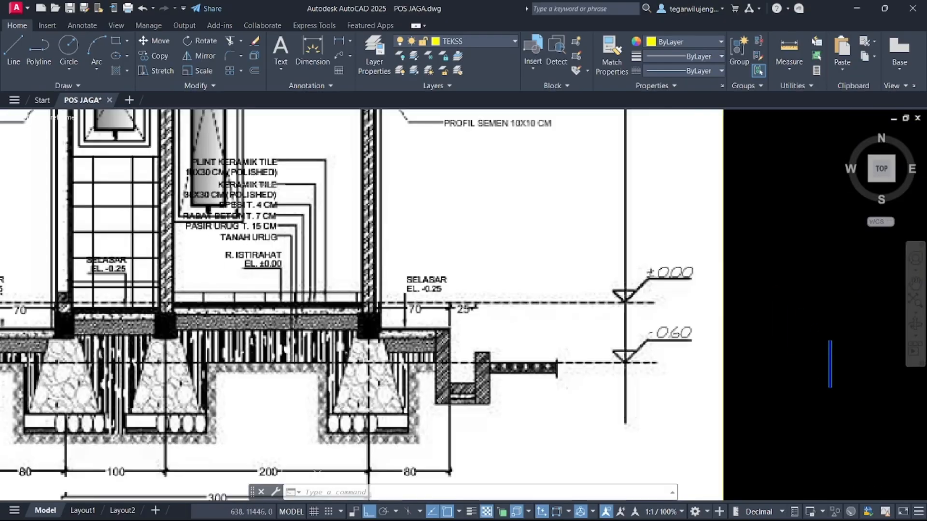
middle_click_drag(289, 195, 305, 185)
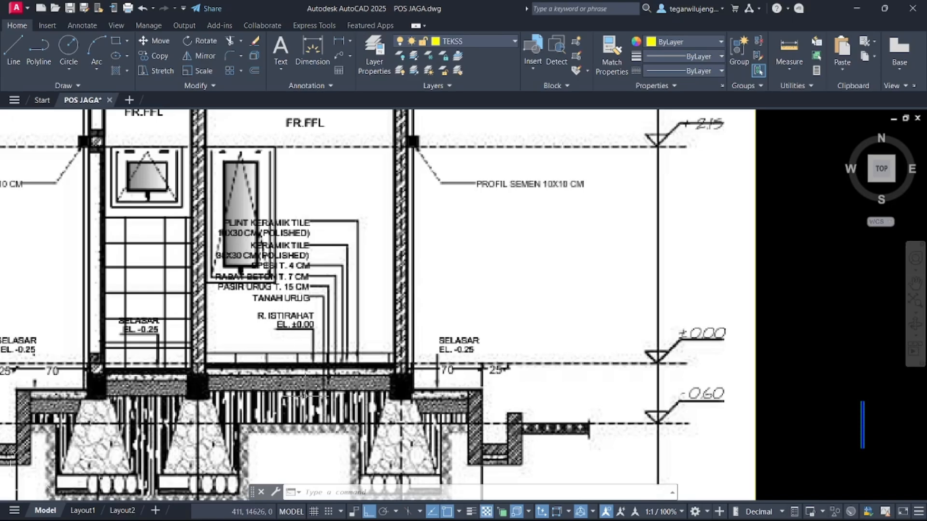
scroll(296, 206, "down", 6)
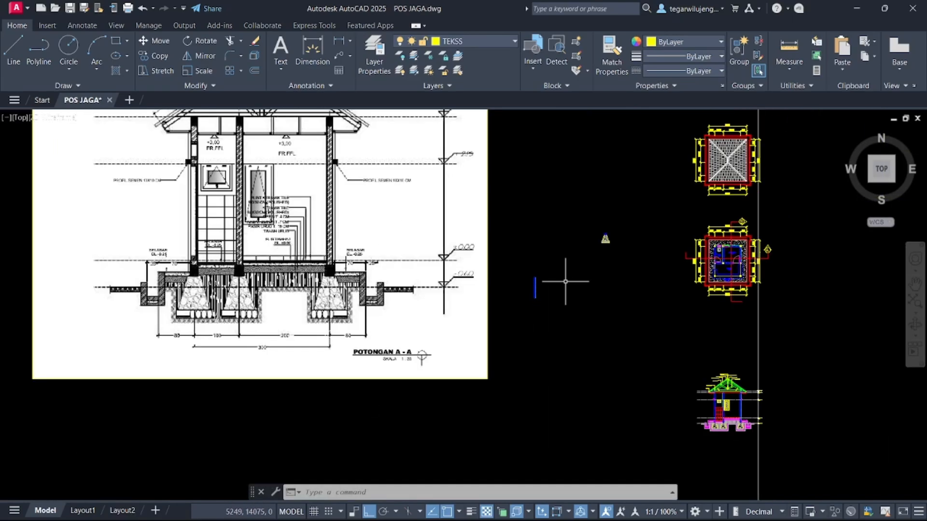
- Draw the slanted side and base of a triangular level marker just under the wide room's ceiling line in the section
scroll(604, 240, "up", 6)
type("pl")
key("Return")
scroll(542, 198, "up", 5)
left_click(519, 191)
key("F8")
left_click(488, 257)
left_click(550, 257)
key("Escape")
- Mirror the level marker's outline about a vertical axis to complete the triangle
left_click(488, 256)
type("mi")
key("Return")
left_click(549, 191)
left_click(550, 256)
key("Return")
- Add a two-line text PLAFOND / ELV +3.00 below the ceiling marker, with text height 70
scroll(490, 172, "down", 5)
type("mt")
key("Return")
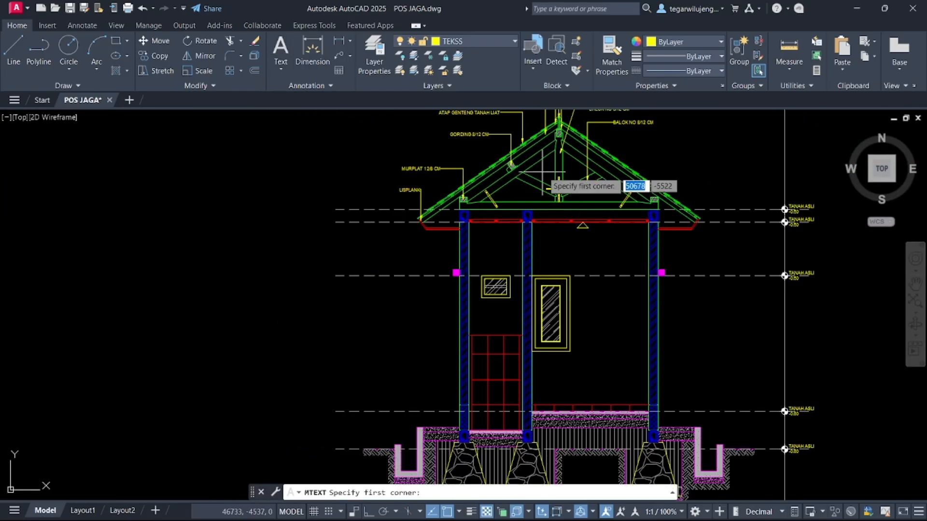
scroll(585, 263, "up", 5)
left_click(585, 263)
left_click(704, 302)
type("PLAFOND")
key("Return")
type("ELV")
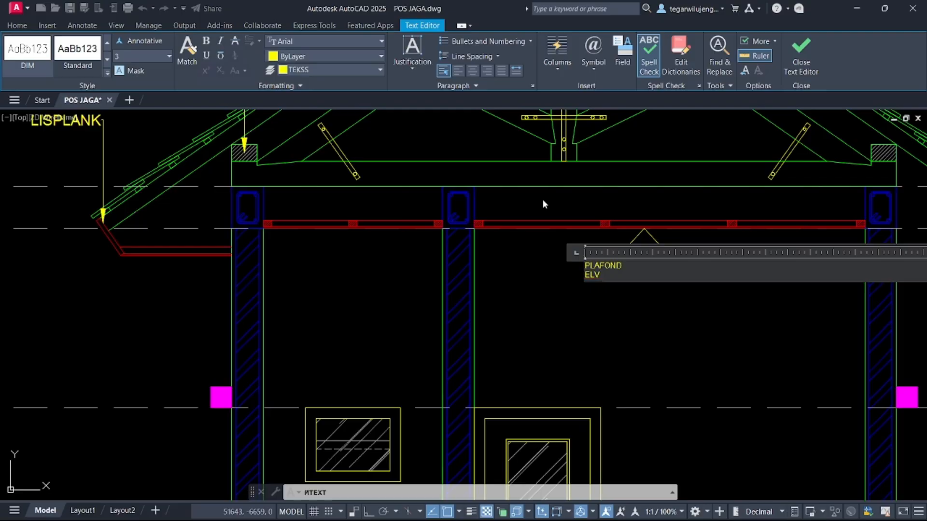
type(" +3.00")
key("ctrl+a")
key("Return")
- Move the PLAFOND note closer beneath the triangular ceiling marker
scroll(596, 270, "down", 4)
scroll(606, 284, "up", 4)
left_click(575, 270)
type("m")
left_click(606, 244)
left_click(627, 245)
- Reduce the ELV +3.00 line to text height 50 and centre-justify both lines of the ceiling note
left_click(651, 243)
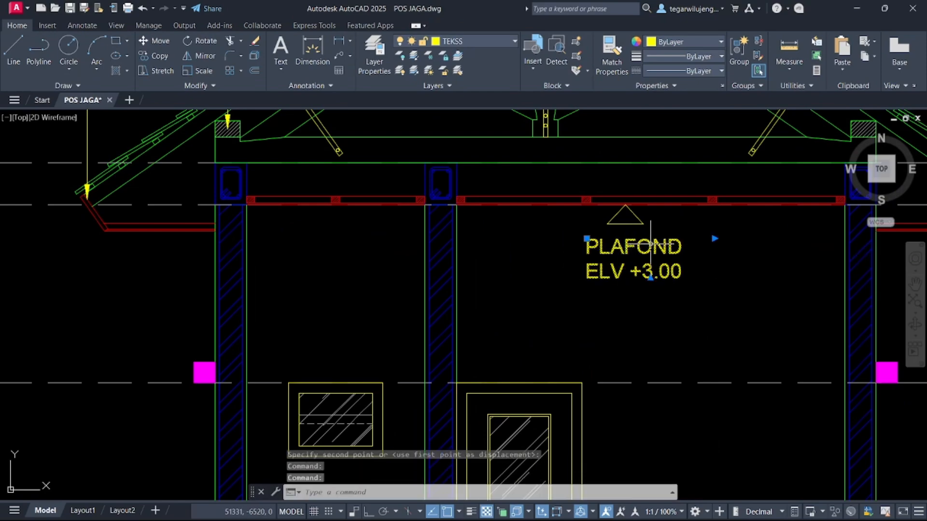
double_click(651, 243)
left_click_drag(687, 273, 559, 272)
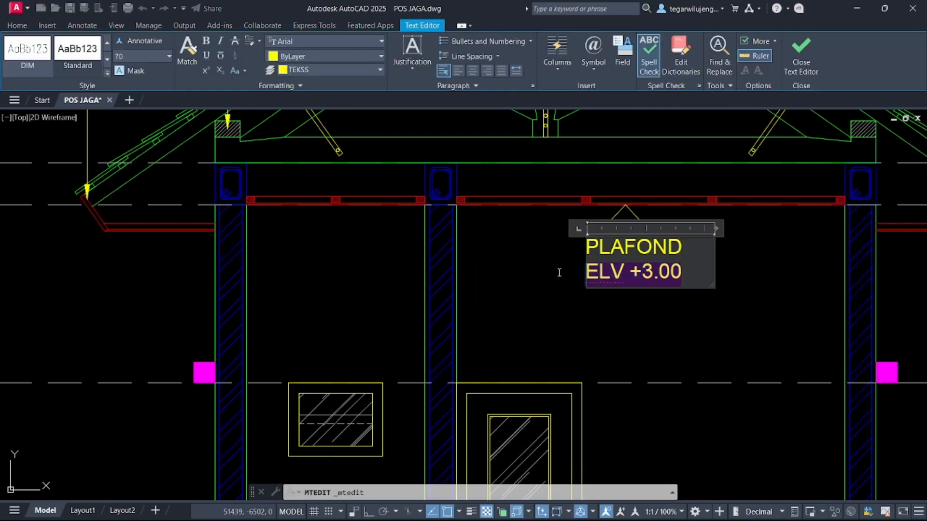
left_click(471, 75)
left_click(642, 248)
left_click(472, 73)
left_click(652, 292)
- Shift the centred PLAFOND note sideways so it lines up under its triangular marker
left_click(651, 258)
left_click(663, 251)
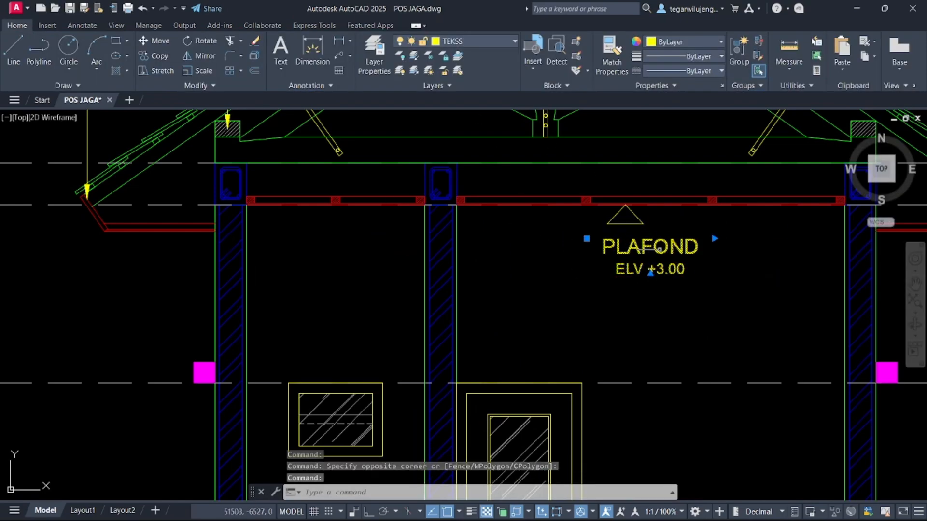
left_click_drag(664, 249, 645, 245)
- Copy the ceiling marker and its PLAFOND note to the ceiling of the narrow toilet bay
left_click(775, 287)
left_click(602, 216)
key("Return")
left_click(625, 205)
left_click(337, 206)
scroll(336, 208, "down", 2)
key("Escape")
- Mirror the wide room's ceiling marker and note downward about a horizontal axis, keeping the originals
left_click(546, 222)
left_click(485, 287)
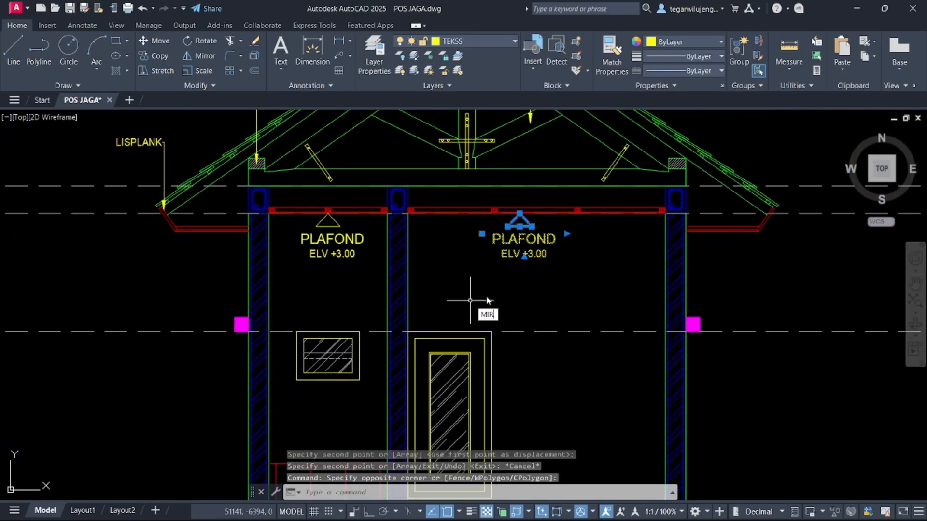
type("MIR")
key("Return")
middle_click_drag(584, 326, 508, 218)
scroll(607, 315, "down", 2)
middle_click_drag(606, 314, 564, 239)
left_click(566, 238)
key("F8")
left_click(616, 239)
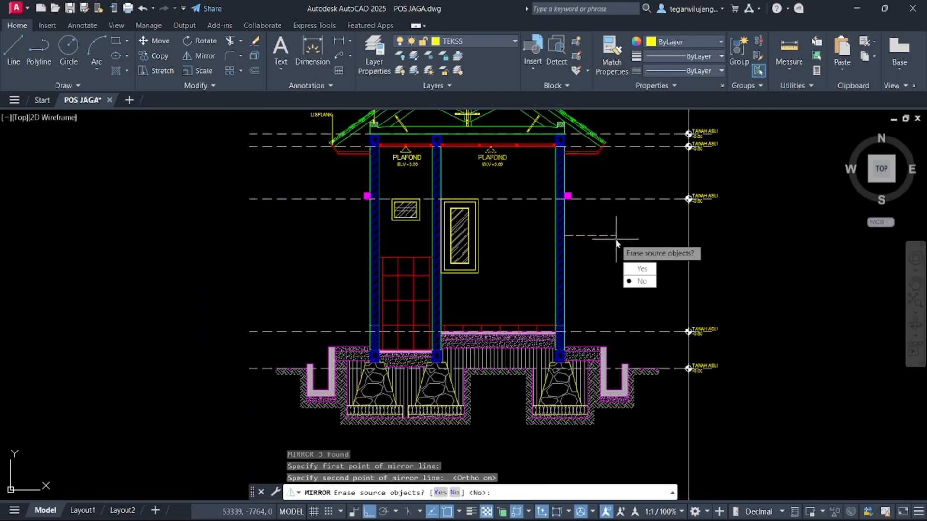
key("Return")
- Move the mirrored marker and note so the triangle's tip rests on the wide room's finished floor
scroll(502, 342, "up", 4)
left_click_drag(400, 231, 531, 313)
type("m")
key("Return")
left_click(466, 310)
left_click(476, 326)
scroll(453, 258, "down", 2)
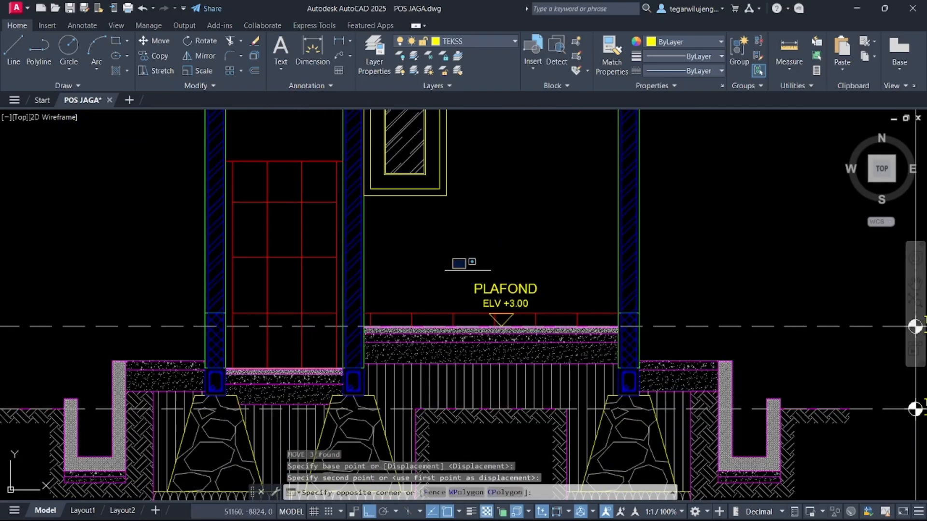
- Change the wide room's floor note to R.ISTORAHAT / ELV ±0.00, using the plus/minus symbol
double_click(512, 304)
left_click(593, 55)
left_click(608, 102)
scroll(519, 289, "up", 4)
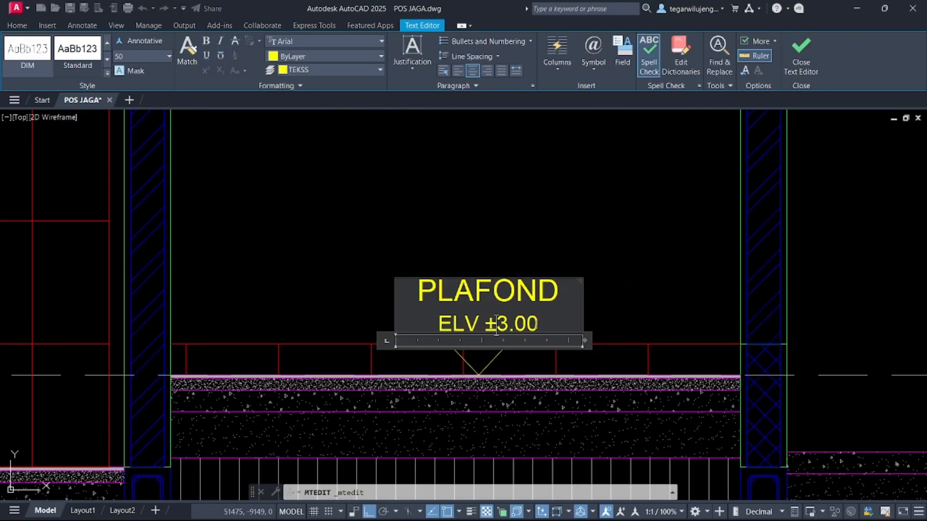
scroll(569, 291, "down", 6)
scroll(171, 222, "up", 4)
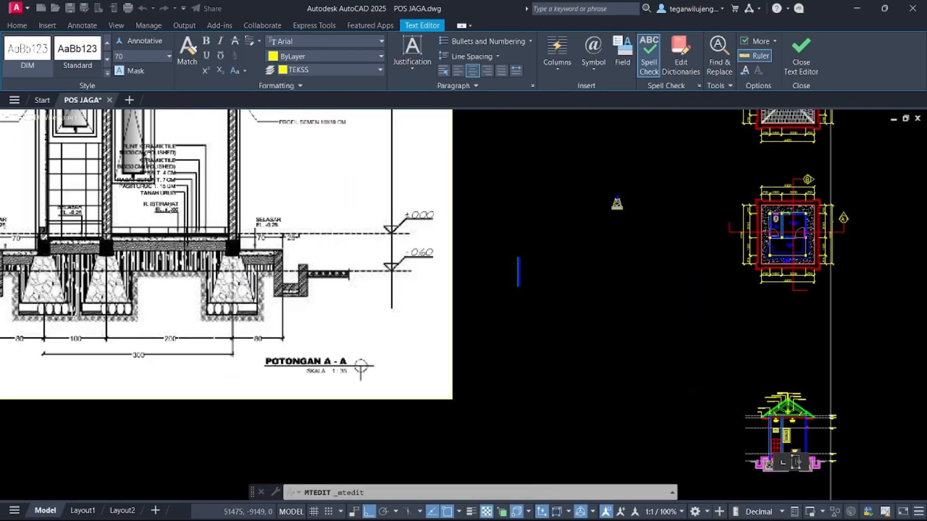
scroll(795, 455, "up", 7)
middle_click_drag(795, 455, 557, 334)
scroll(558, 334, "up", 3)
left_click(586, 208)
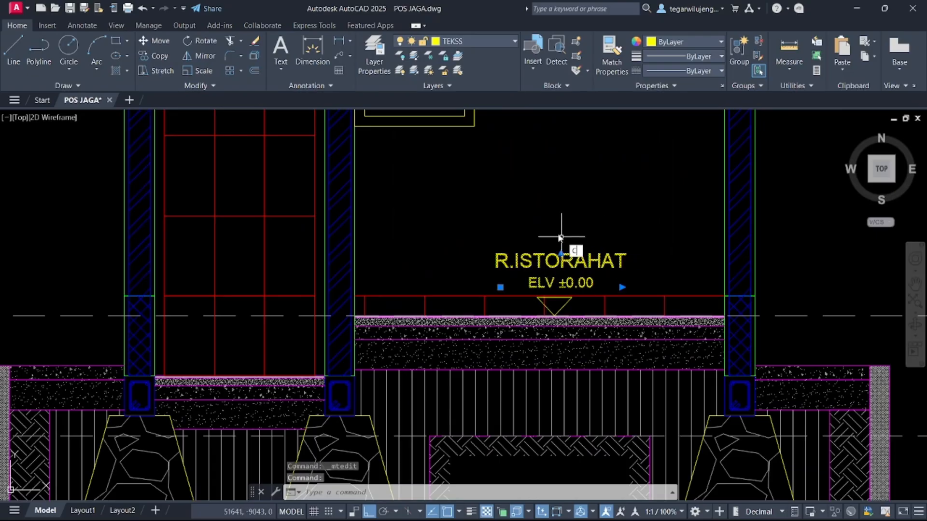
- Copy the R.ISTORAHAT note to the toilet floor and to the outer slab beyond the wide room
type("o")
key("space")
left_click(554, 315)
left_click(240, 376)
middle_click_drag(816, 360, 551, 280)
left_click(557, 286)
key("Escape")
- Correct the wide room's floor note to read R.ISTIRAHAT
left_click(546, 232)
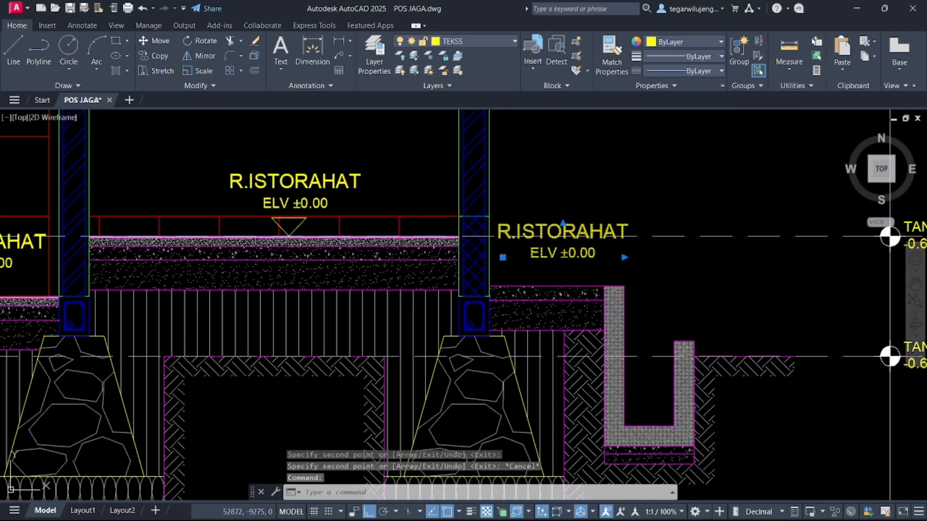
double_click(603, 233)
left_click(387, 188)
double_click(319, 183)
left_click_drag(296, 183, 281, 183)
type("I")
left_click(401, 189)
- Change the outer slab's note to SLASAR / ELV -0.25
double_click(623, 232)
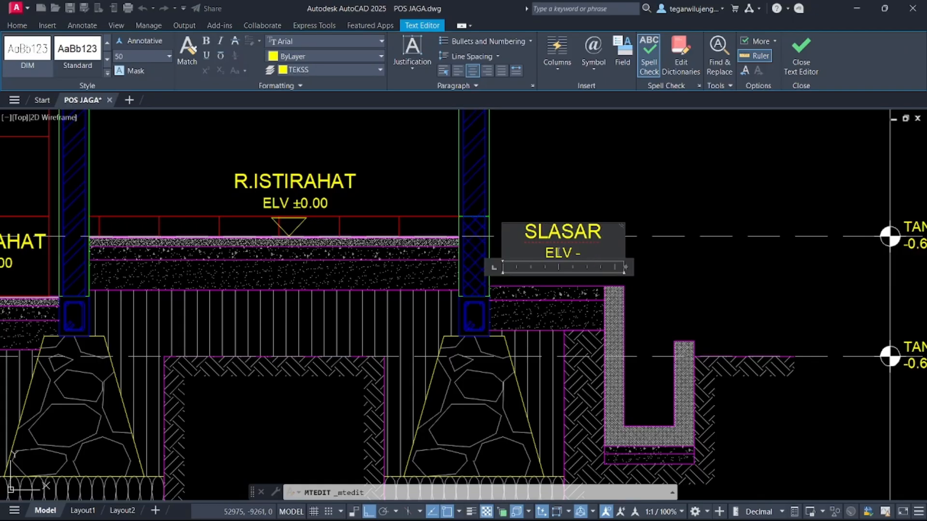
left_click(607, 192)
scroll(608, 192, "down", 2)
middle_click_drag(586, 211, 593, 261)
key("ctrl+z")
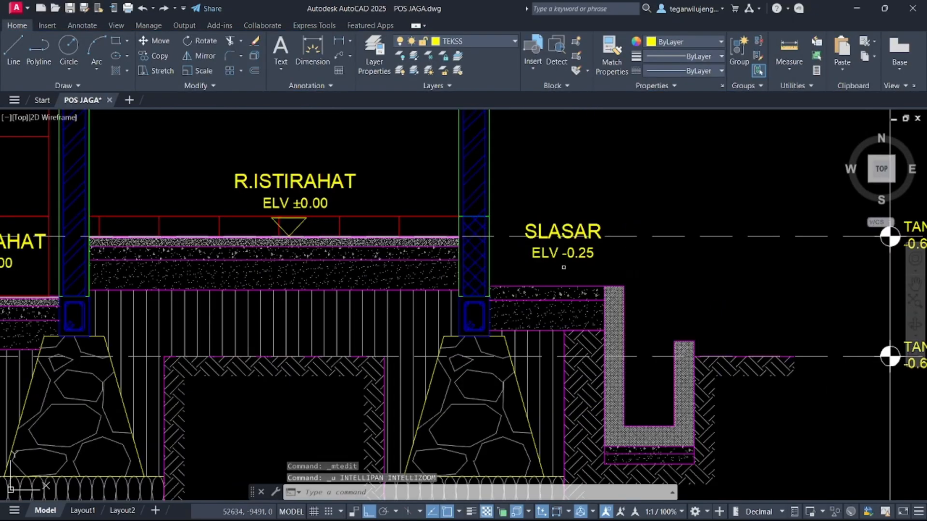
- Copy the triangular floor marker from the wide room onto the SLASAR slab and the toilet floor
left_click(280, 211)
left_click(310, 239)
middle_click_drag(309, 234, 420, 219)
left_click(366, 196)
key("Escape")
scroll(403, 212, "up", 5)
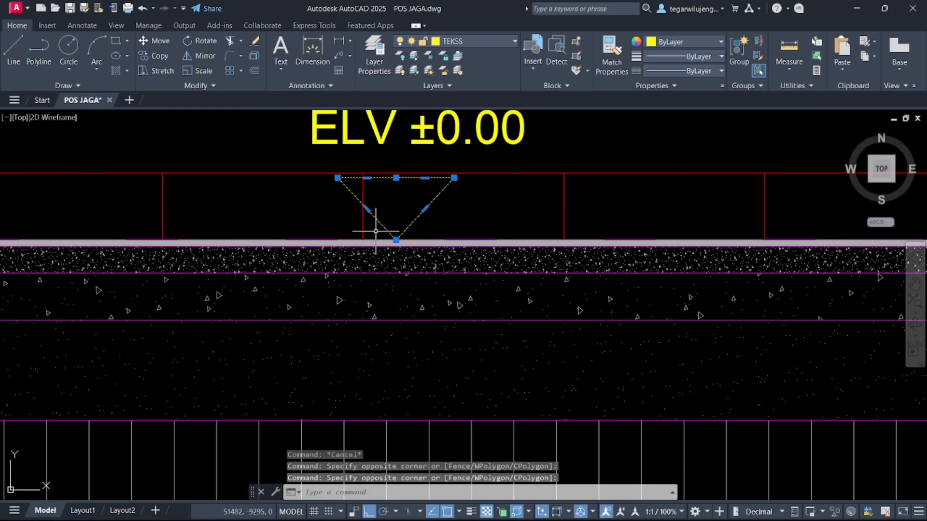
key("space")
left_click(396, 240)
scroll(410, 256, "down", 5)
scroll(601, 331, "up", 3)
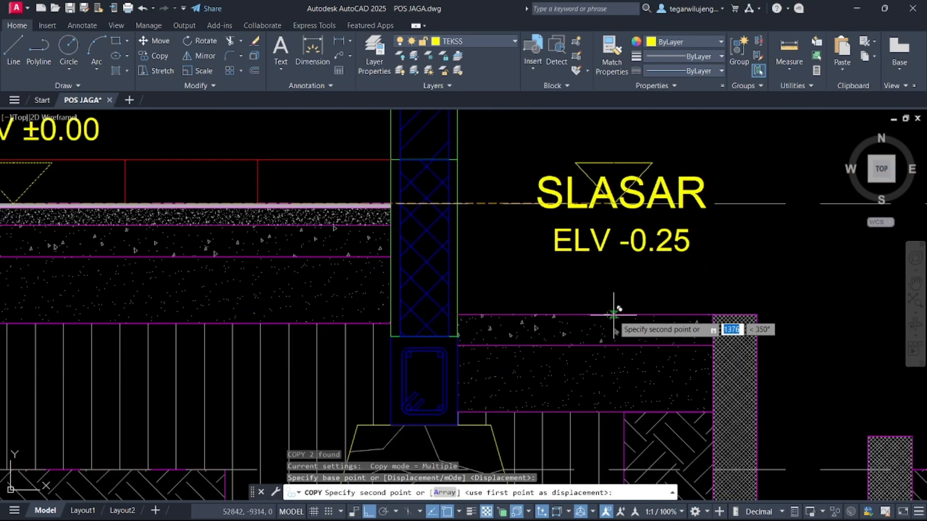
left_click(615, 315)
scroll(615, 315, "down", 5)
scroll(418, 303, "up", 4)
left_click(368, 313)
key("Escape")
- Change the floor note in the narrow bay to TOILET / ELV -0.30
double_click(437, 241)
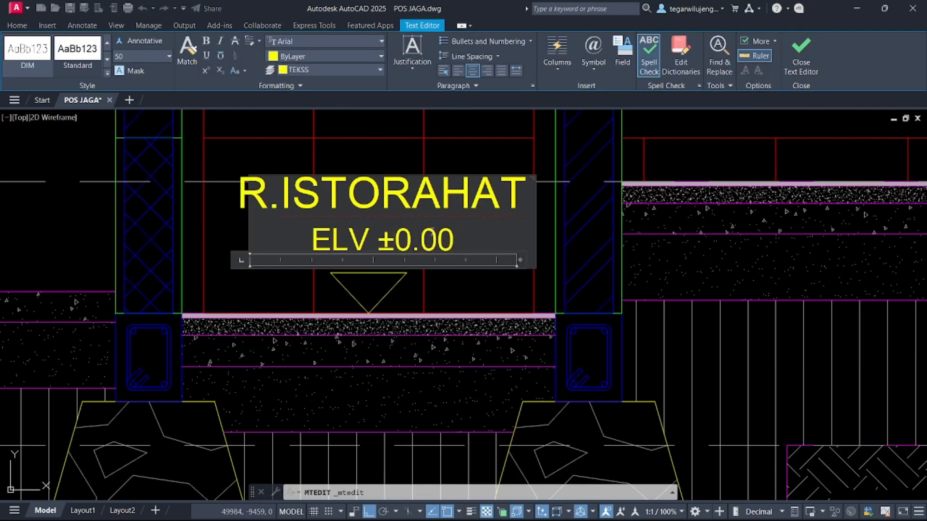
type("-0.")
left_click_drag(525, 194, 241, 192)
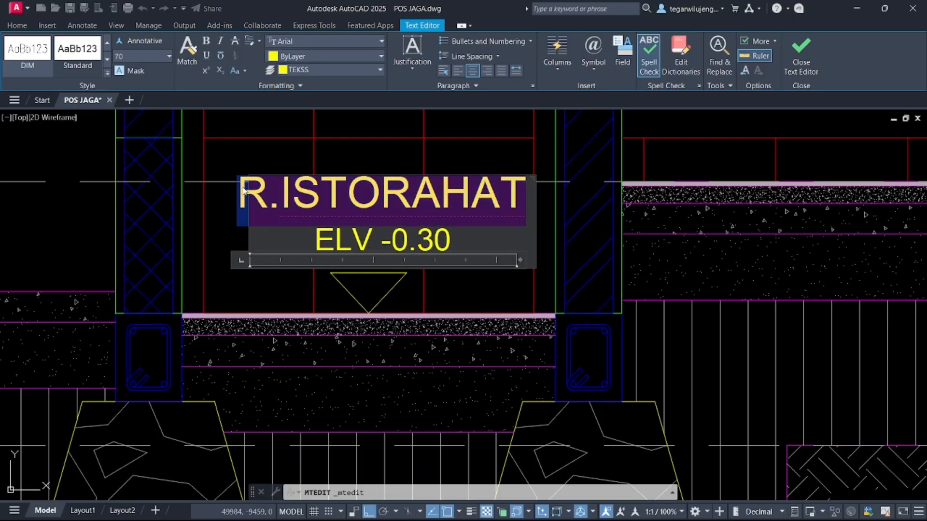
type("TOILET")
scroll(290, 222, "down", 8)
left_click(230, 175)
- Mirror the SLASAR note and its marker across the building's vertical centreline to the opposite outer slab, keeping the originals
scroll(489, 225, "up", 3)
left_click(453, 236)
left_click(439, 227)
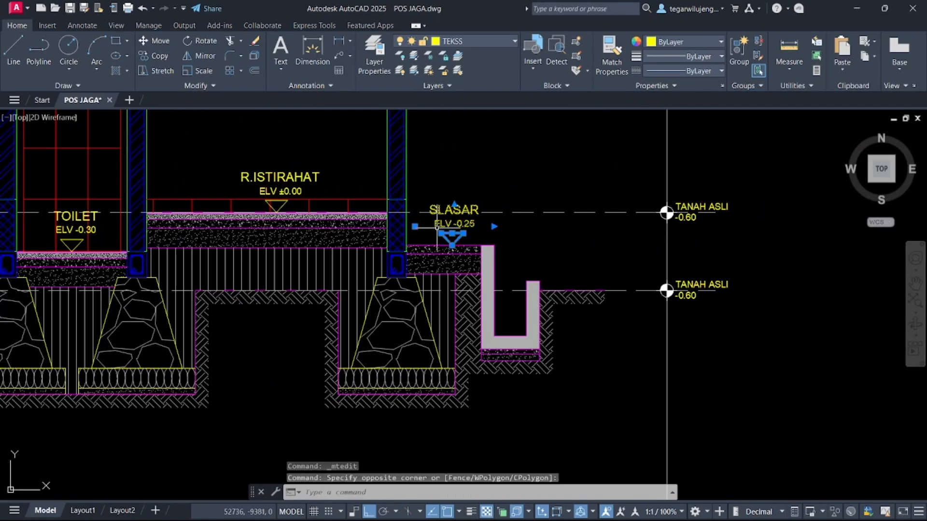
key("space")
scroll(423, 245, "down", 4)
scroll(419, 211, "up", 3)
left_click(434, 273)
left_click(434, 314)
key("space")
- Add a multileader from the R.ISTIRAHAT floor surface, rising and turning toward the window, with the text PENUTUP LANTAI KRAMIK
scroll(449, 323, "down", 3)
scroll(396, 387, "up", 5)
scroll(429, 331, "down", 4)
middle_click_drag(514, 301, 517, 345)
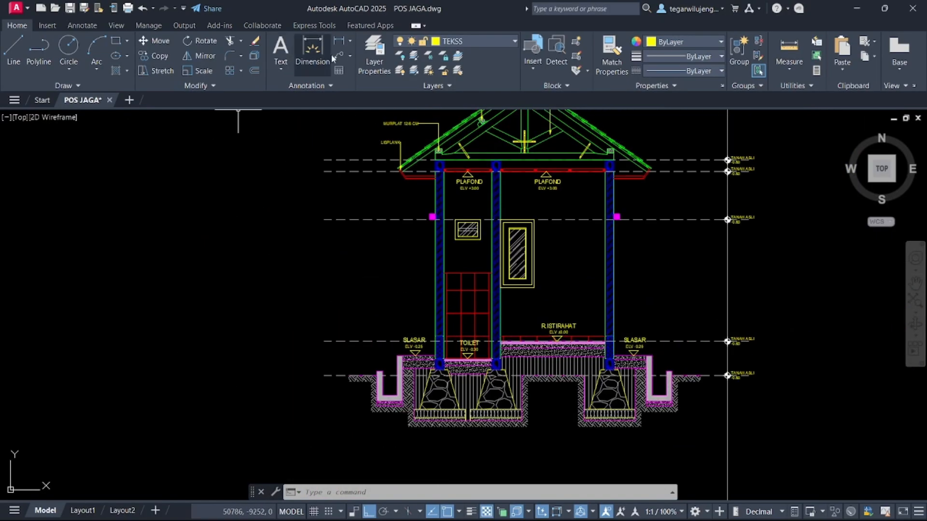
left_click(339, 56)
scroll(496, 331, "up", 6)
middle_click_drag(806, 356, 615, 312)
scroll(614, 312, "up", 4)
left_click(615, 323)
scroll(615, 237, "down", 4)
middle_click_drag(615, 186, 629, 315)
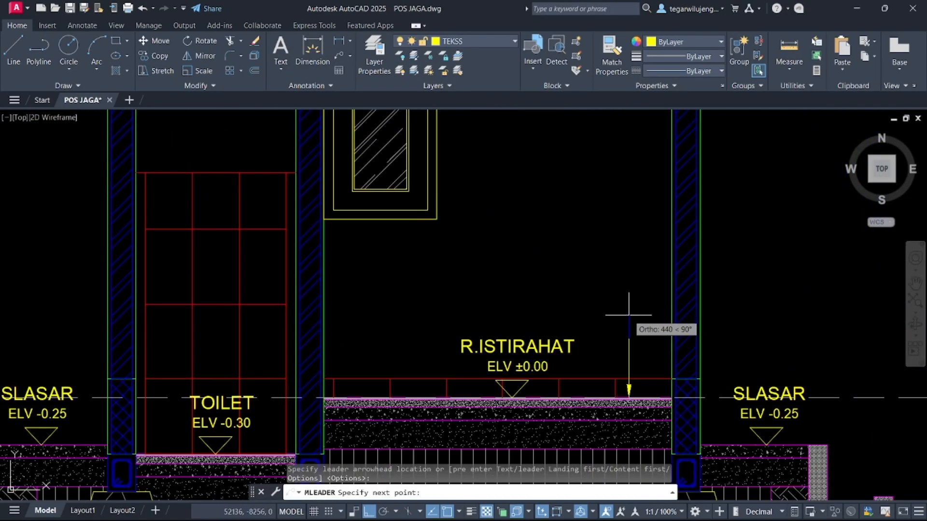
left_click(623, 184)
left_click(555, 192)
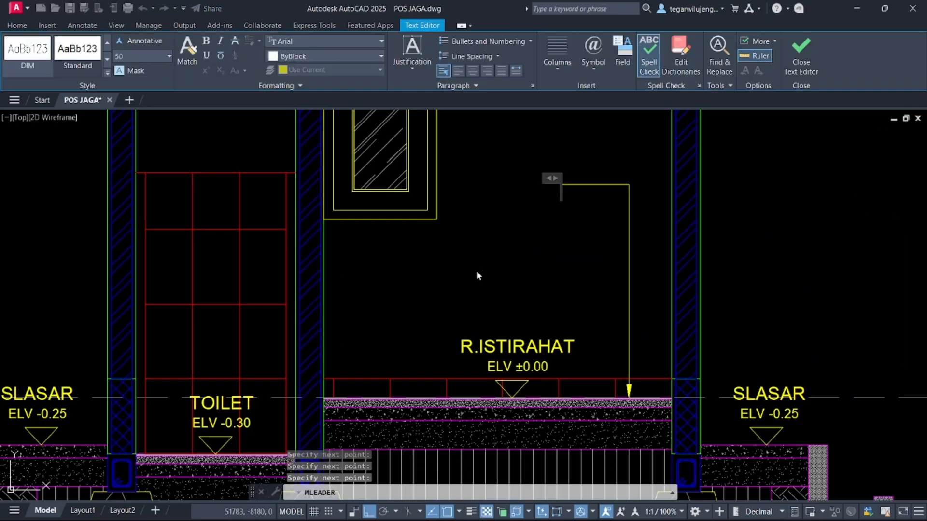
type("PENUTUP LANTAI KRAMIK")
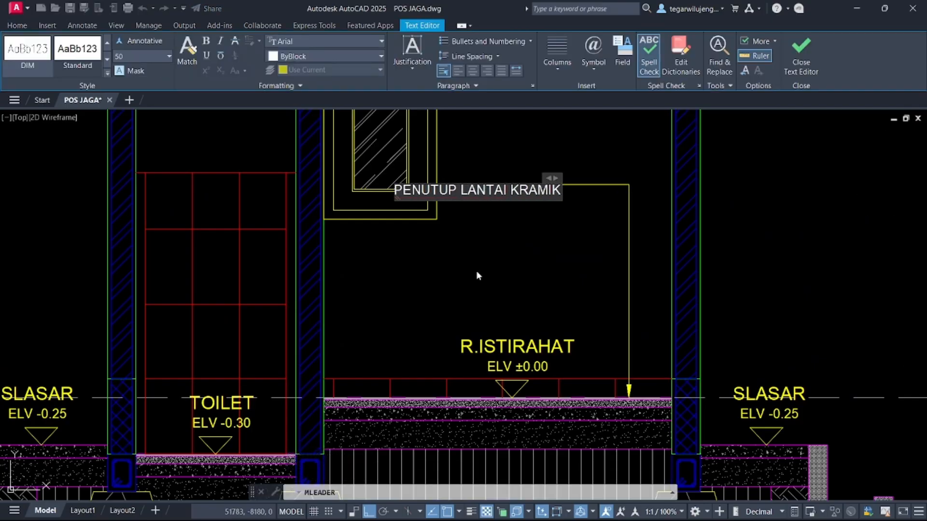
key("Escape")
scroll(523, 231, "down", 2)
type("co")
key("space")
left_click(594, 203)
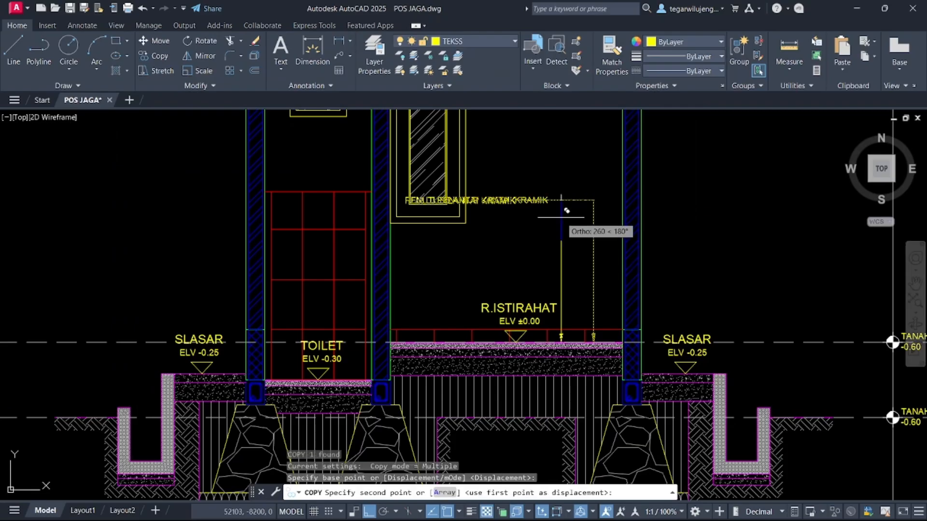
scroll(568, 220, "up", 2)
type("0")
key("Escape")
key("Escape")
- Copy the PENUTUP LANTAI KRAMIK multileader five times, stepping each copy diagonally down and to the left over the R.ISTIRAHAT floor
left_click(623, 232)
left_click(536, 257)
type("co")
key("space")
left_click(605, 192)
key("F8")
left_click(590, 209)
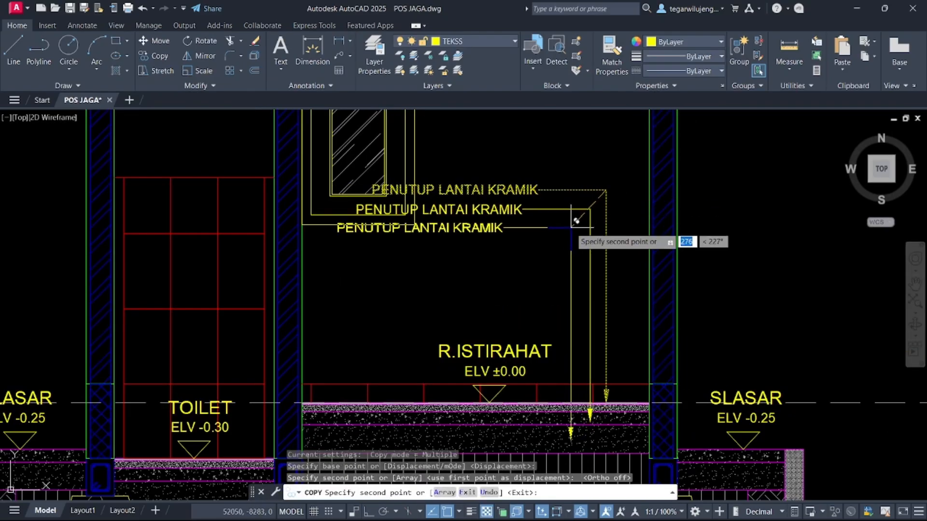
left_click(574, 226)
left_click(555, 243)
left_click(538, 260)
left_click(521, 282)
key("Return")
- Stretch the second multileader's arrow tip up into the thin mortar layer directly below the floor tile
left_click(593, 327)
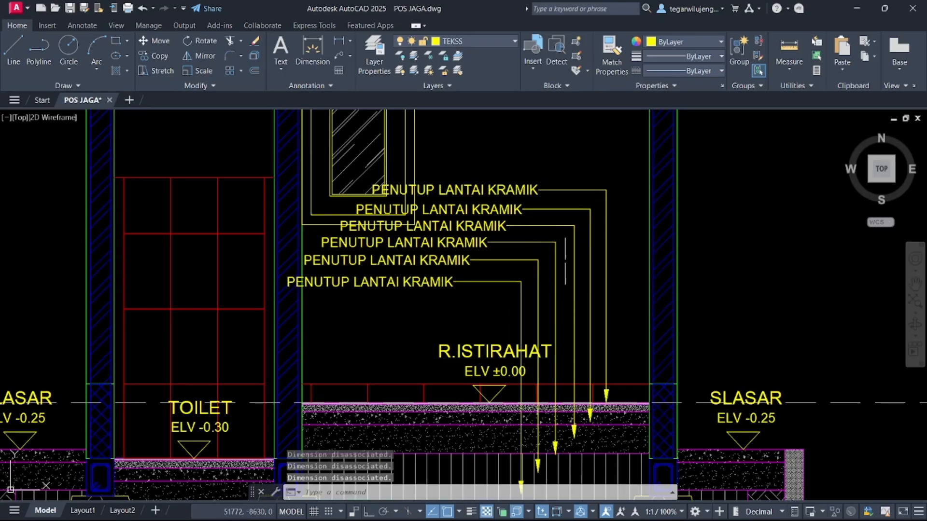
scroll(590, 420, "up", 4)
left_click(590, 422)
scroll(590, 421, "up", 3)
scroll(563, 311, "up", 4)
key("Escape")
scroll(570, 314, "down", 7)
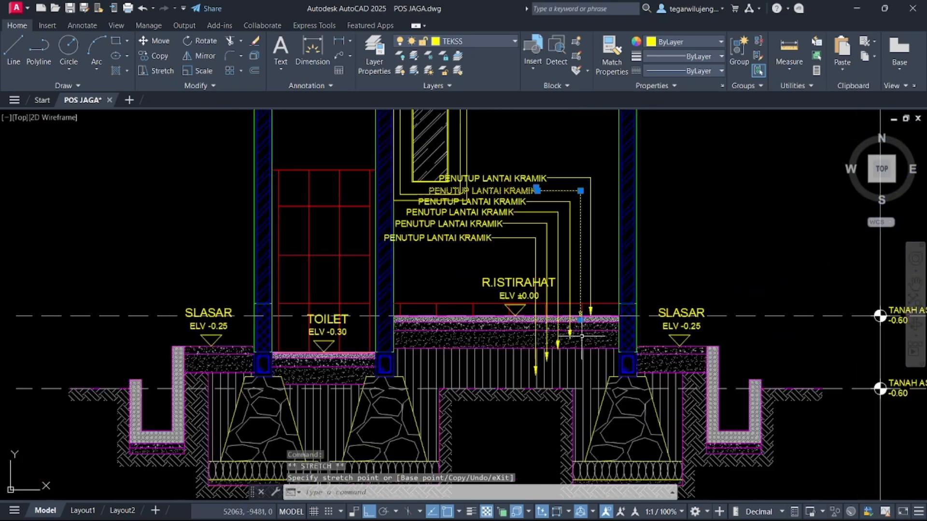
- Change the second multileader's text to SPESI T.4 CM, following the reference section
double_click(522, 191)
left_click_drag(535, 192, 380, 191)
type("SPESI T.")
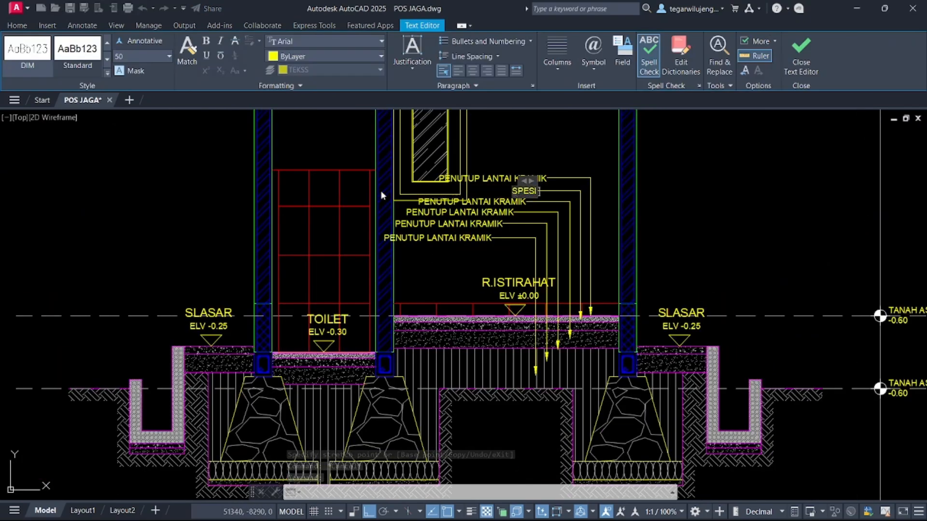
scroll(380, 194, "down", 10)
scroll(261, 179, "up", 10)
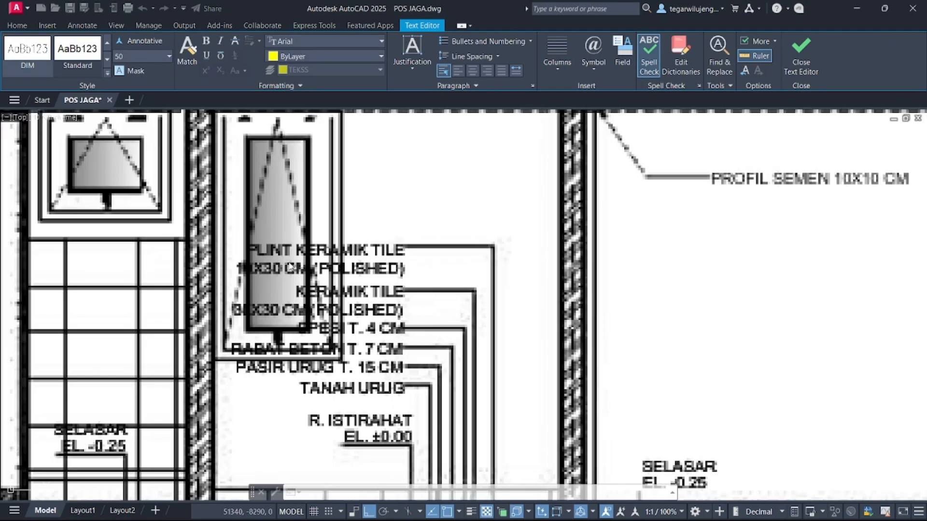
type("4 CM")
scroll(467, 380, "up", 4)
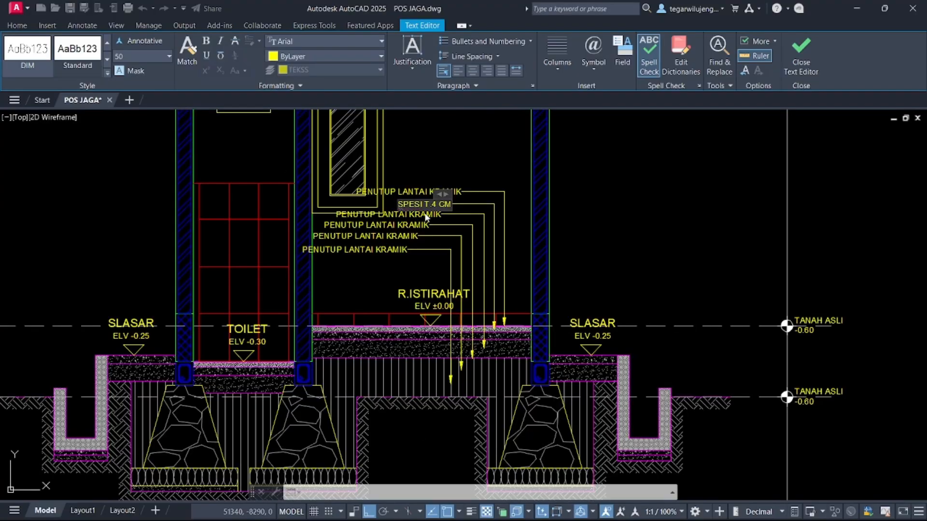
- Change the third multileader's text to RABAT BETON T.7 CM, following the reference section
scroll(425, 213, "up", 4)
double_click(416, 219)
left_click_drag(457, 218, 181, 210)
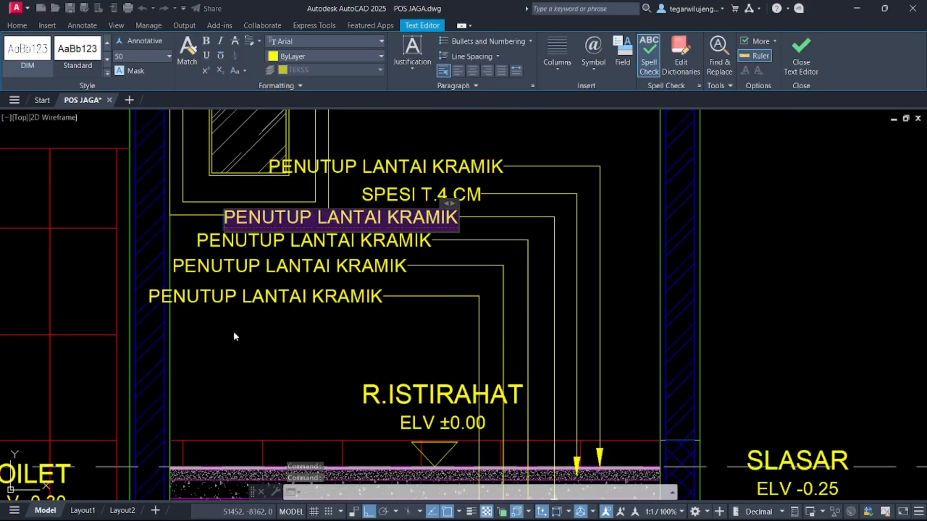
scroll(184, 269, "down", 8)
scroll(250, 337, "up", 8)
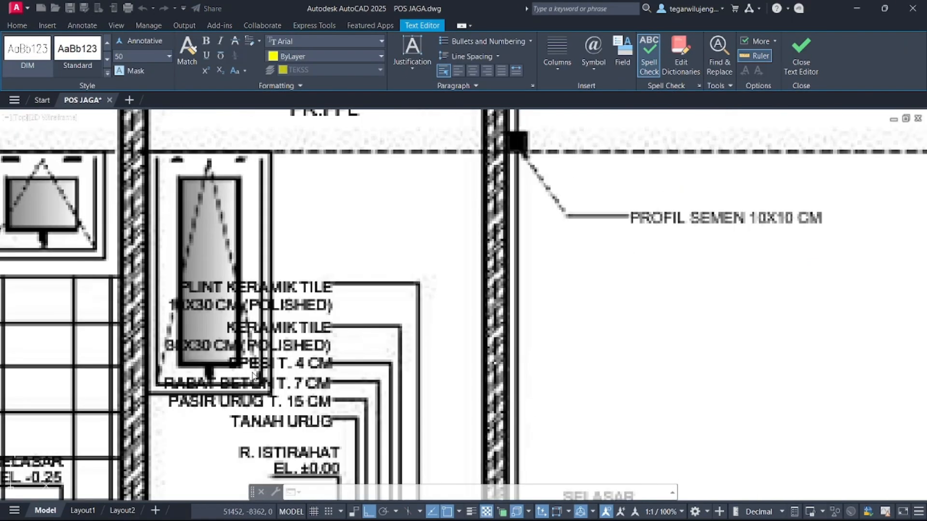
scroll(254, 376, "down", 8)
type("CM")
scroll(459, 311, "up", 7)
- Stretch the third multileader's arrow tip straight up into the concrete layer beneath the mortar
left_click(505, 322)
scroll(506, 323, "up", 2)
middle_click_drag(547, 347, 459, 216)
left_click(478, 345)
left_click(465, 358)
scroll(467, 445, "up", 6)
middle_click_drag(467, 441, 441, 317)
left_click(441, 316)
scroll(442, 236, "up", 2)
left_click(438, 357)
scroll(426, 267, "down", 2)
left_click(418, 327)
key("F8")
left_click(418, 241)
scroll(444, 213, "down", 2)
key("Escape")
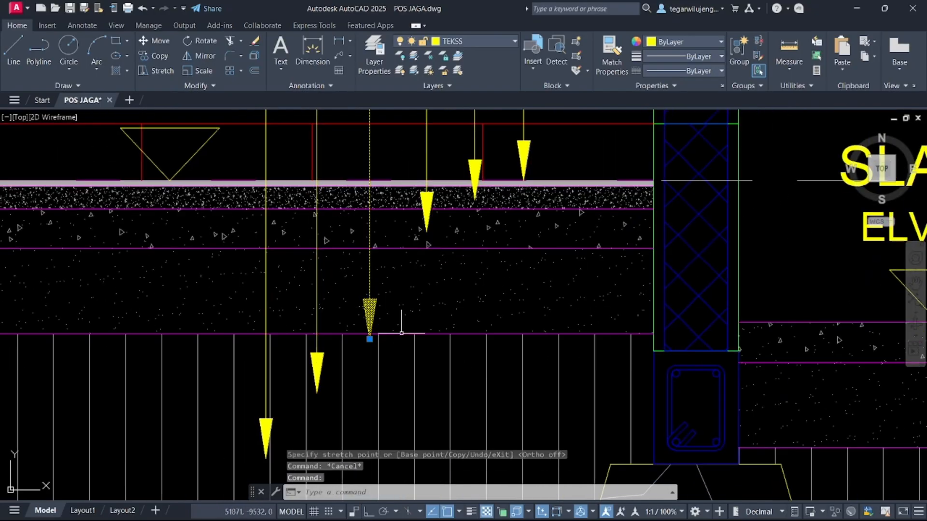
- Stretch the fourth multileader's arrow tip up into the sand layer beneath the concrete
left_click(369, 339)
key("F8")
key("F8")
scroll(369, 295, "up", 3)
left_click(372, 295)
left_click(369, 392)
left_click(381, 292)
scroll(405, 297, "down", 4)
key("Escape")
- Stretch the fifth multileader's arrow tip vertically up onto the skirting tiles above the R.ISTIRAHAT floor
scroll(374, 324, "up", 3)
left_click(396, 319)
left_click(375, 324)
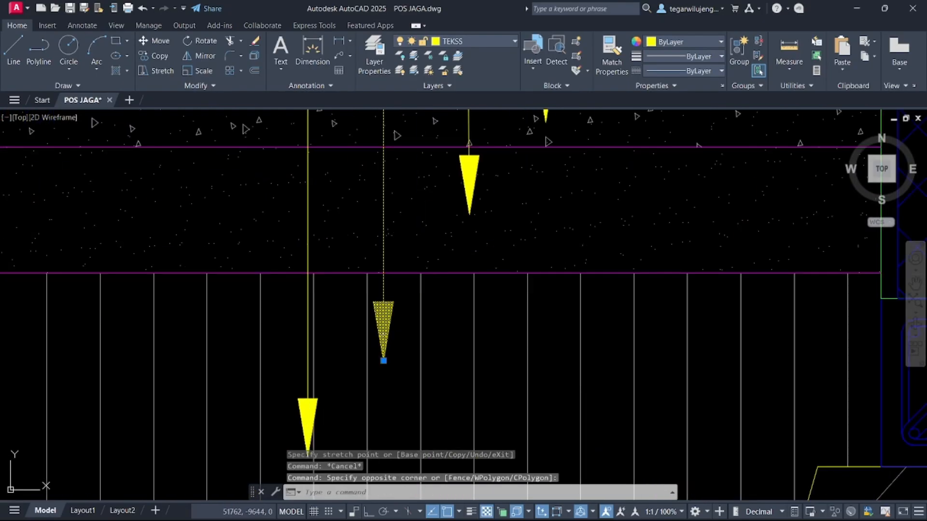
left_click(384, 360)
scroll(384, 442, "down", 4)
scroll(389, 255, "up", 2)
key("F8")
left_click(385, 245)
- Change the fourth multileader's text to PASIR URUG T.15 CM, following the reference section
scroll(405, 289, "down", 10)
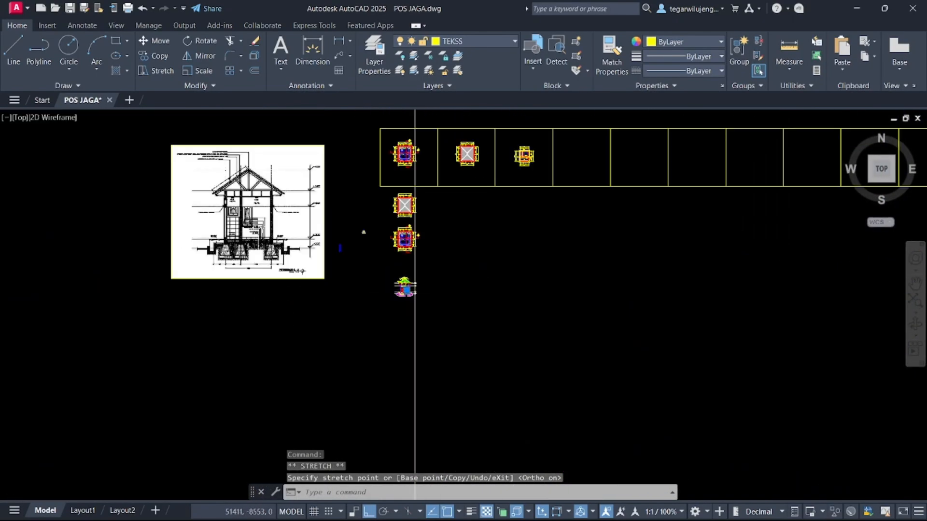
scroll(255, 218, "up", 8)
scroll(269, 373, "down", 8)
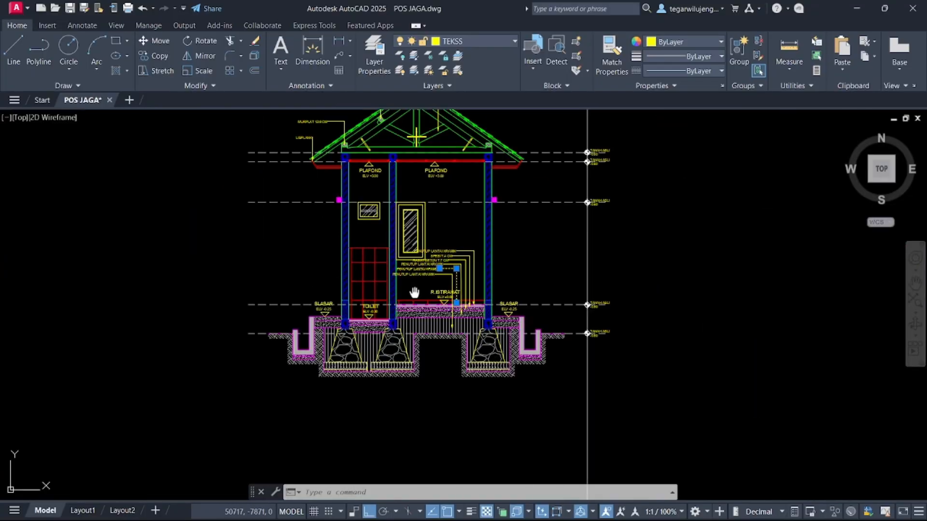
scroll(395, 197, "up", 7)
double_click(395, 197)
type("PAS")
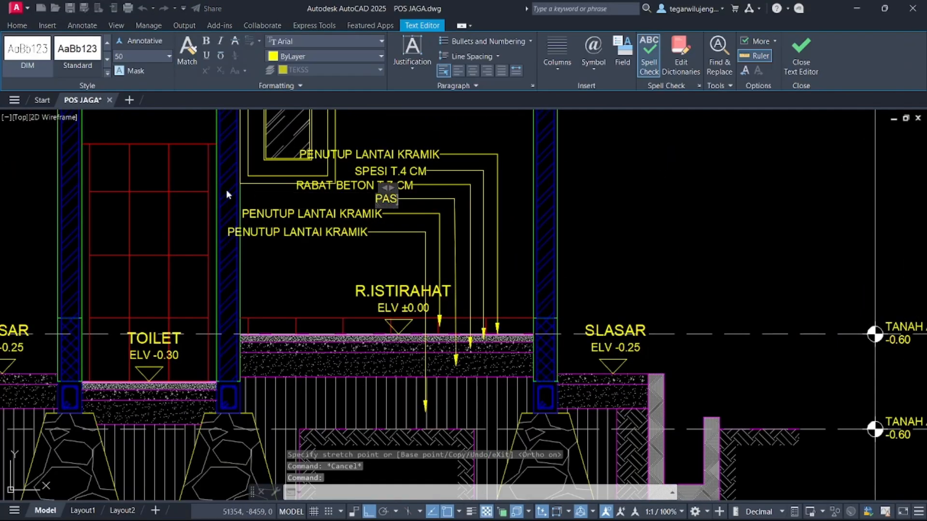
type("IR URUG T.15 CM")
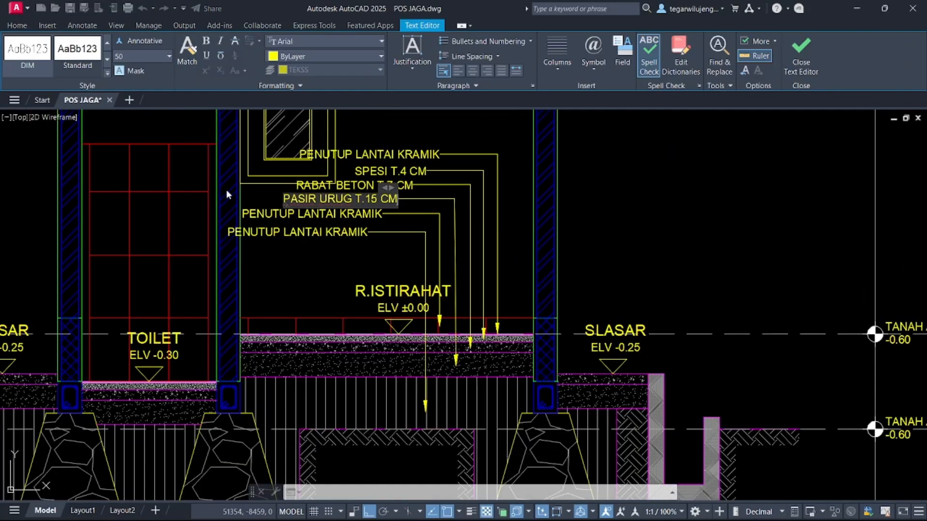
- Change the fifth multileader's text to PLIN LANTAI 10X30 CM and the lowest one's text to TANAH URUG
double_click(376, 214)
type("PLIN LANTAI")
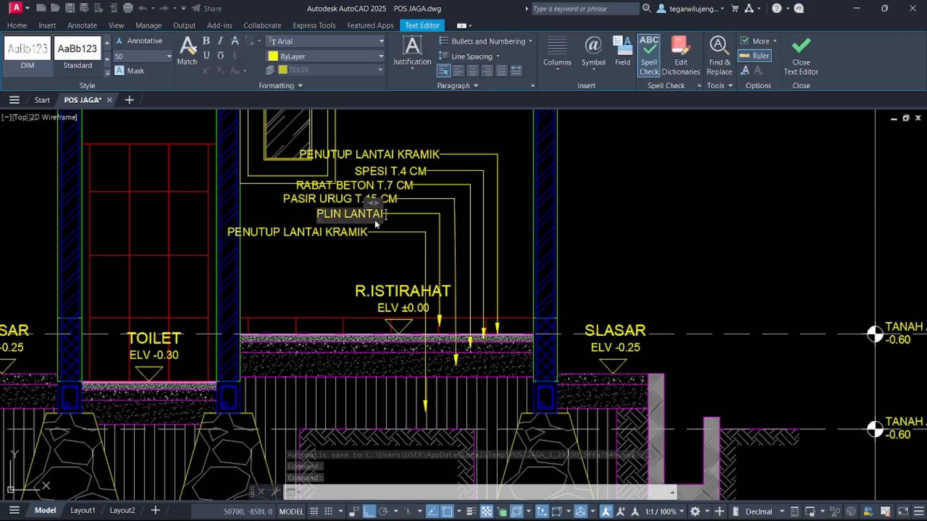
type(" 10X30")
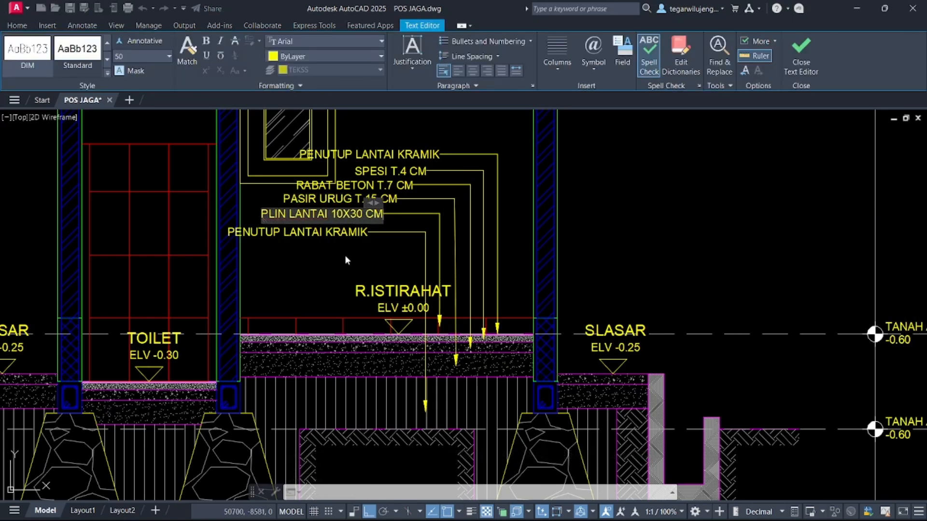
type(" CM")
double_click(314, 232)
type("TANAH URUG")
left_click(377, 305)
- Relabel the level marker on the ground floor line as LANTAI DASAR with the elevation ±0.00 on a second line
scroll(377, 307, "down", 10)
middle_click_drag(143, 279, 257, 312)
scroll(63, 195, "up", 4)
scroll(63, 195, "down", 4)
middle_click_drag(114, 180, 122, 246)
scroll(521, 420, "up", 8)
scroll(520, 309, "up", 8)
double_click(550, 270)
left_click(560, 193)
middle_click_drag(562, 145, 539, 351)
left_click(541, 265)
left_click(465, 274)
type("LANTAI")
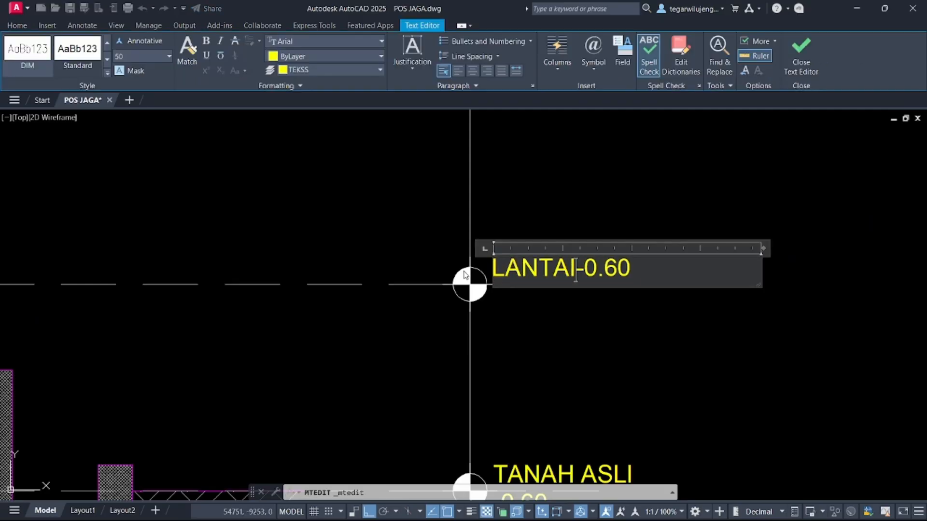
type(" DASAR")
key("Return")
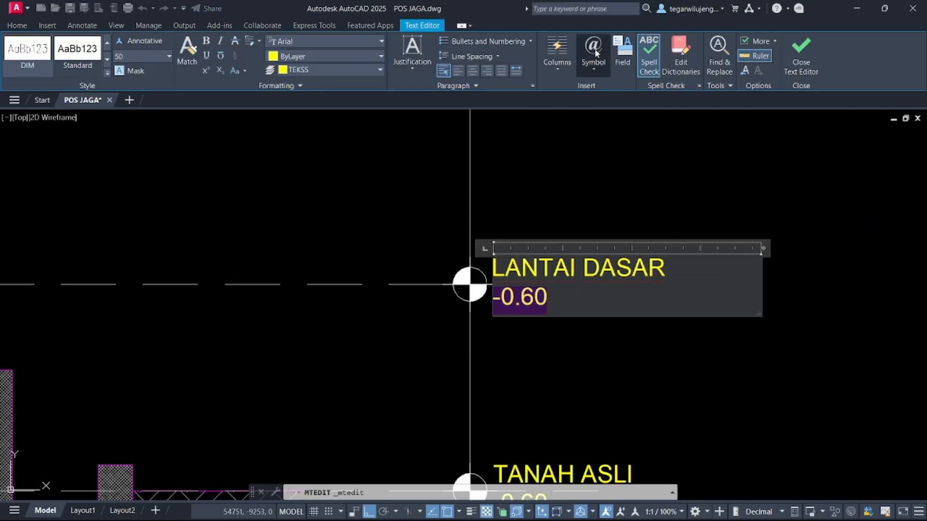
left_click(593, 53)
left_click(622, 108)
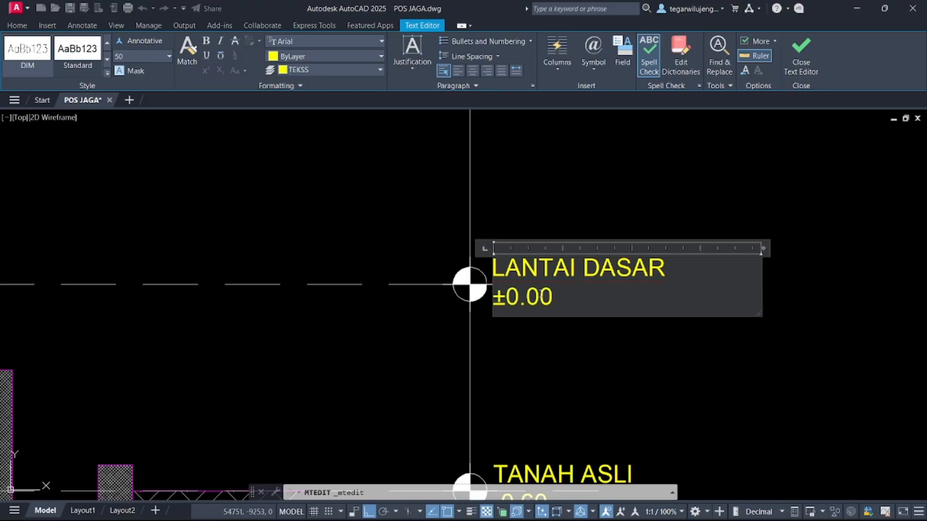
left_click(571, 396)
- Relabel the level marker on the window-head line as ATAS JENDELA with the elevation +2.15
scroll(554, 296, "down", 4)
middle_click_drag(546, 220, 523, 412)
double_click(525, 148)
scroll(568, 152, "up", 2)
left_click_drag(570, 148, 461, 153)
type("ATAS JENDELA")
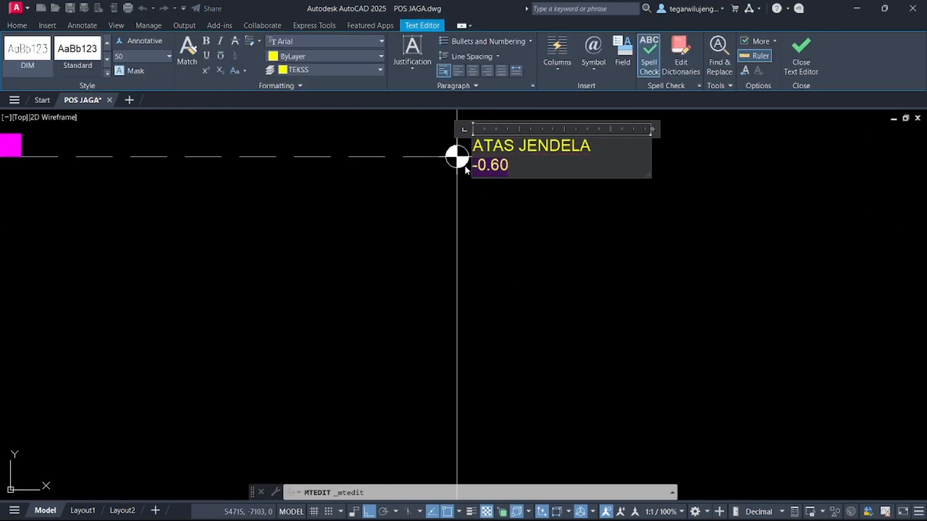
left_click(532, 209)
- Relabel the level marker on the ceiling line as PLAFOND with the elevation +3.00
scroll(533, 209, "down", 2)
middle_click_drag(533, 208, 534, 343)
scroll(531, 213, "up", 2)
double_click(500, 251)
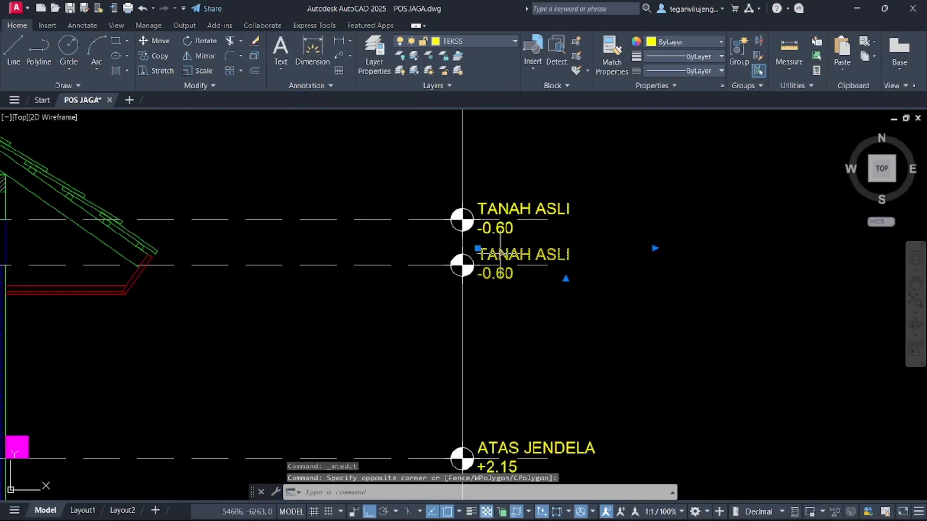
triple_click(501, 254)
scroll(540, 285, "down", 1)
type("ALAFOND-0.60")
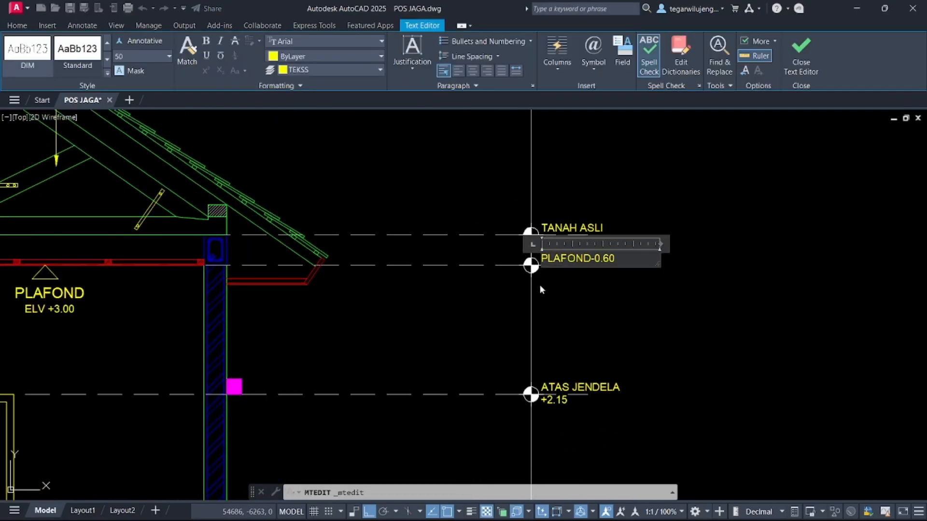
scroll(557, 276, "up", 1)
type("+3.00")
left_click(524, 261)
- Relabel the level marker just above the PLAFOND line as RING BALOK with the elevation +3.20
double_click(555, 215)
left_click_drag(571, 217, 497, 225)
type("+3.20")
left_click_drag(626, 199, 502, 197)
type("RING BA")
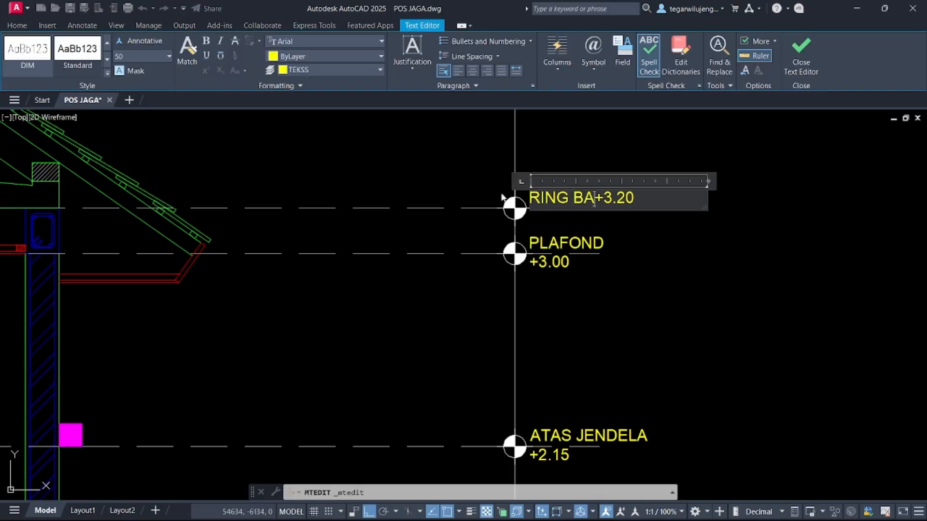
key("Return")
left_click(459, 226)
- Copy the RING BALOK level marker with its text and dashed line up to the roof peak
left_click(478, 152)
left_click(635, 230)
left_click(329, 194)
left_click(302, 226)
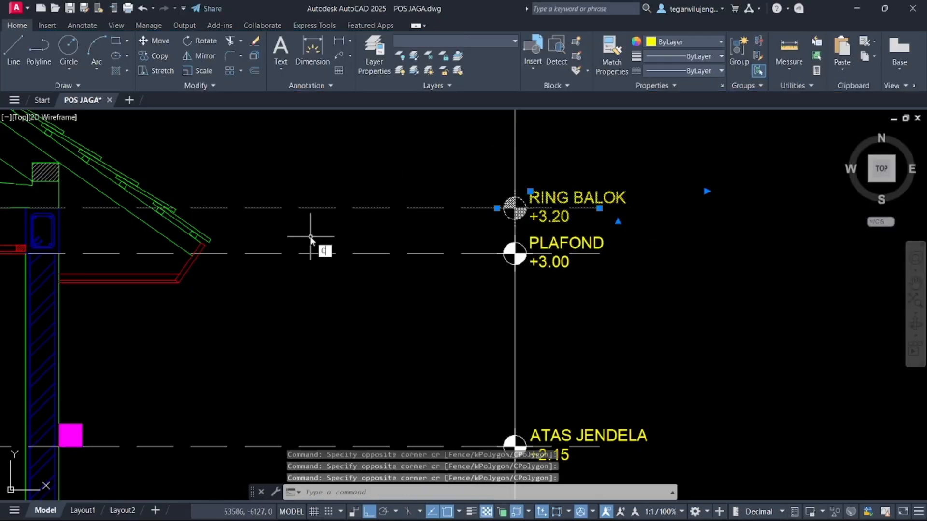
type("co")
scroll(309, 238, "down", 2)
scroll(396, 254, "down", 2)
left_click(316, 252)
scroll(316, 117, "up", 8)
left_click(293, 241)
key("Escape")
scroll(293, 241, "down", 8)
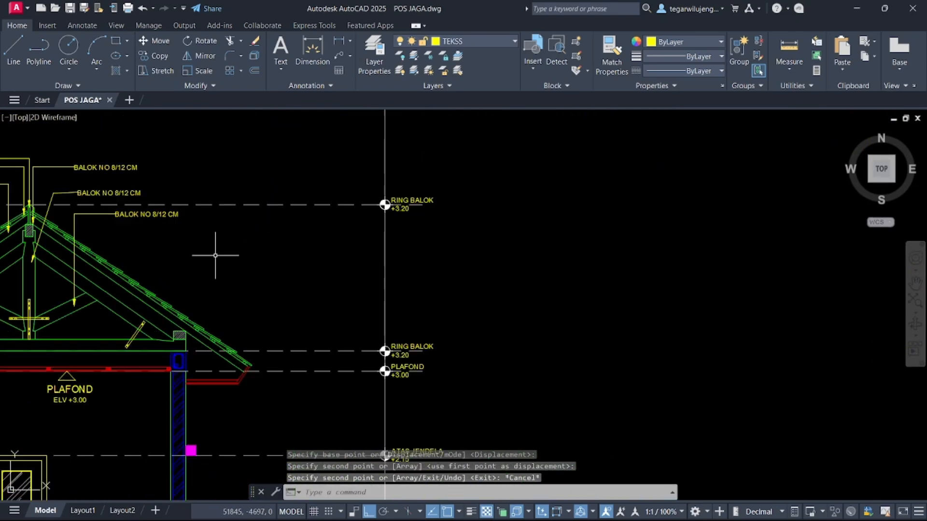
- Rename the copied level marker at the roof peak as PUNCAK ATAP
scroll(428, 205, "up", 5)
double_click(385, 191)
left_click_drag(445, 193, 249, 181)
type("PUNCAK ATAP")
left_click(249, 181)
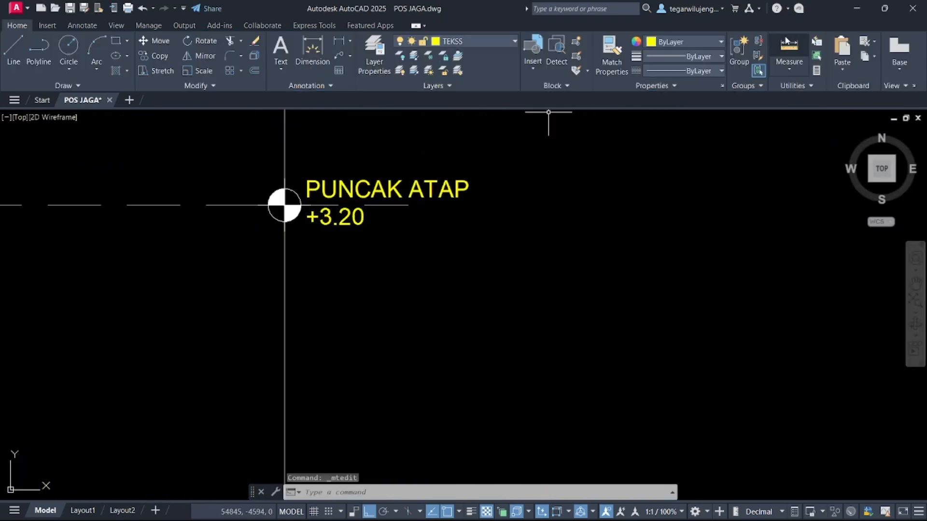
- Measure the height of the roof-peak level marker
left_click(789, 51)
left_click(285, 205)
scroll(284, 205, "down", 8)
scroll(348, 269, "up", 8)
key("Escape")
scroll(418, 229, "down", 8)
- Set the PUNCAK ATAP marker's elevation to +4.675
middle_click_drag(410, 215, 405, 309)
scroll(403, 271, "up", 8)
left_click(403, 271)
double_click(402, 274)
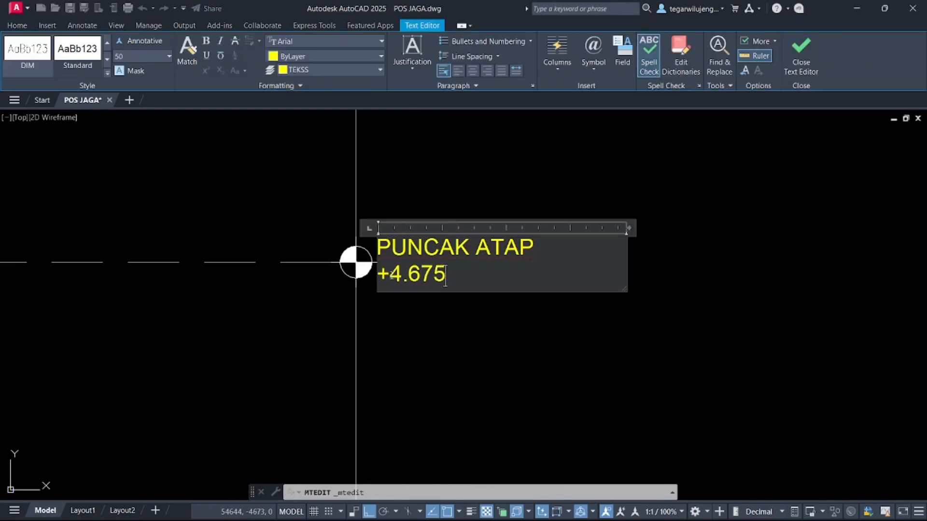
- Examine the reference section POTONGAN A - A for its grid axes, bottom dimensions and drawing title
left_click(469, 345)
scroll(469, 345, "down", 12)
middle_click_drag(476, 343, 536, 236)
scroll(483, 319, "up", 4)
middle_click_drag(483, 319, 550, 294)
scroll(517, 296, "down", 2)
scroll(551, 294, "down", 10)
middle_click_drag(351, 260, 370, 287)
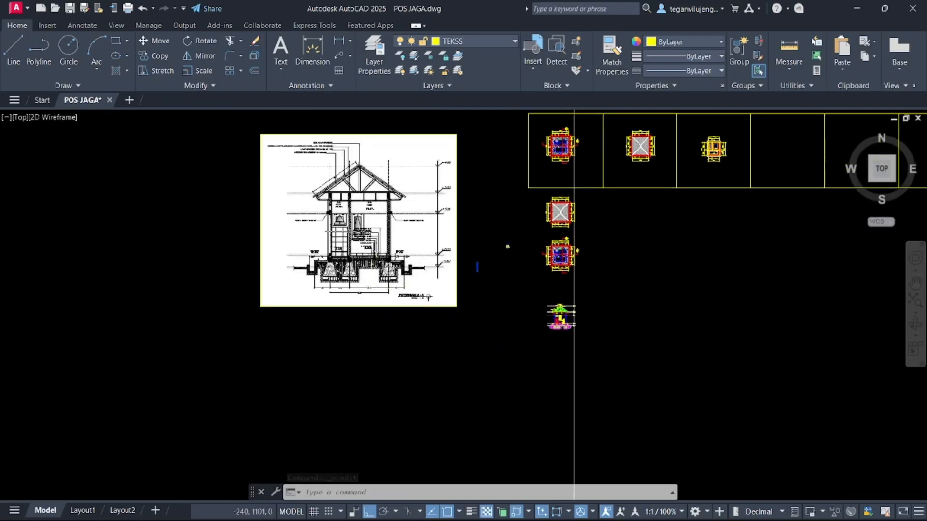
scroll(346, 224, "up", 5)
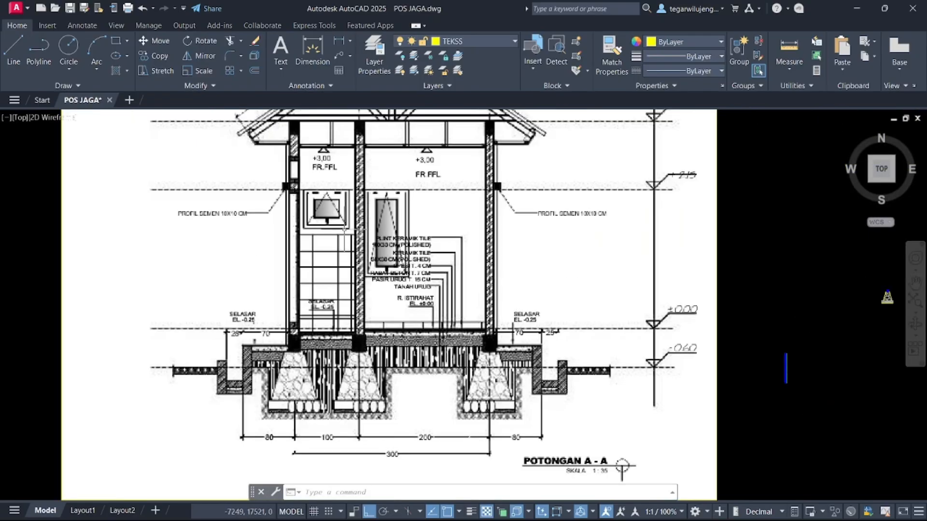
scroll(360, 238, "down", 5)
scroll(402, 313, "up", 5)
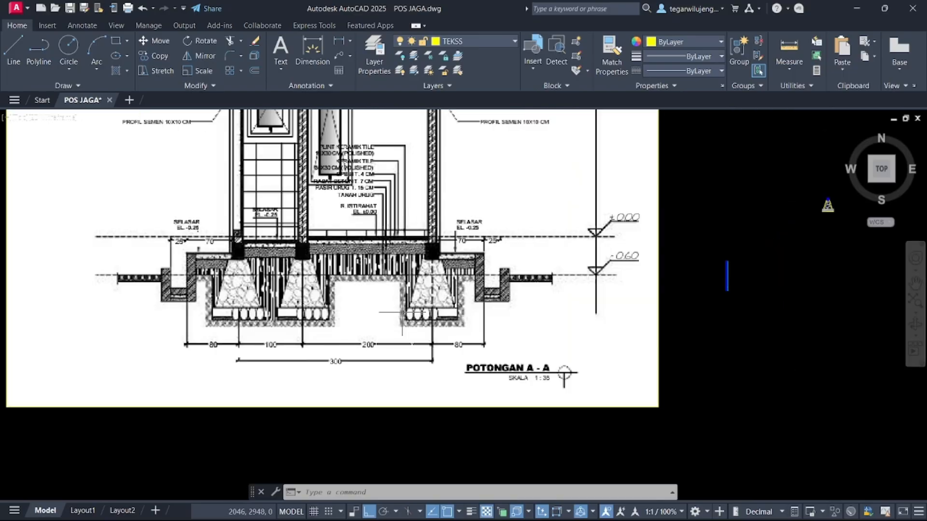
scroll(382, 311, "down", 4)
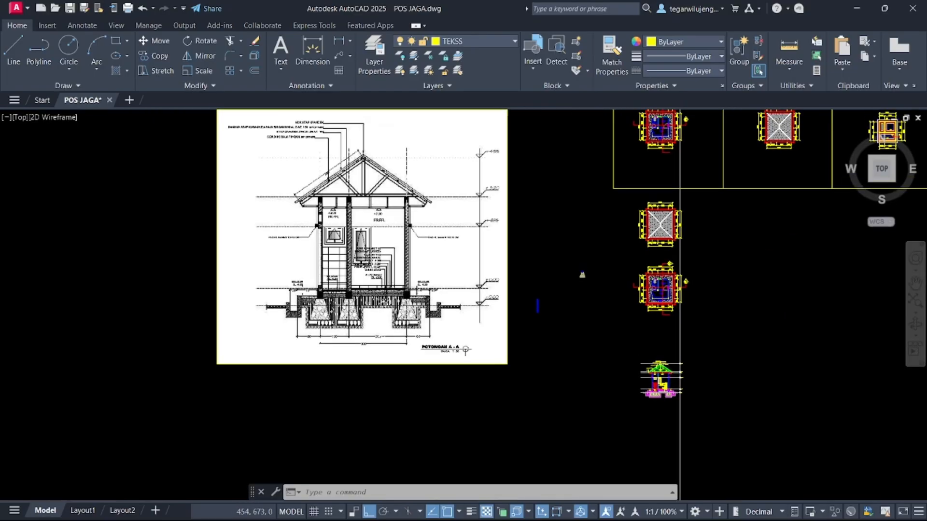
scroll(391, 169, "up", 2)
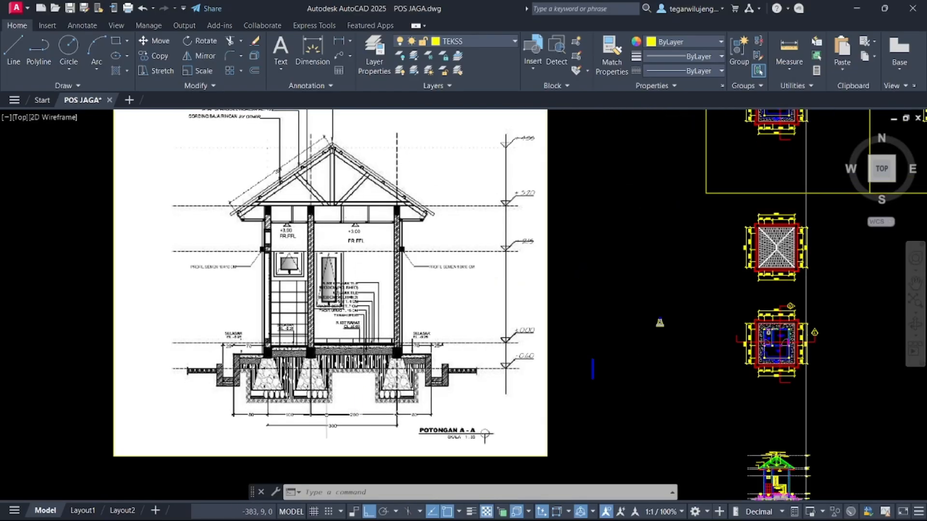
middle_click_drag(442, 357, 424, 306)
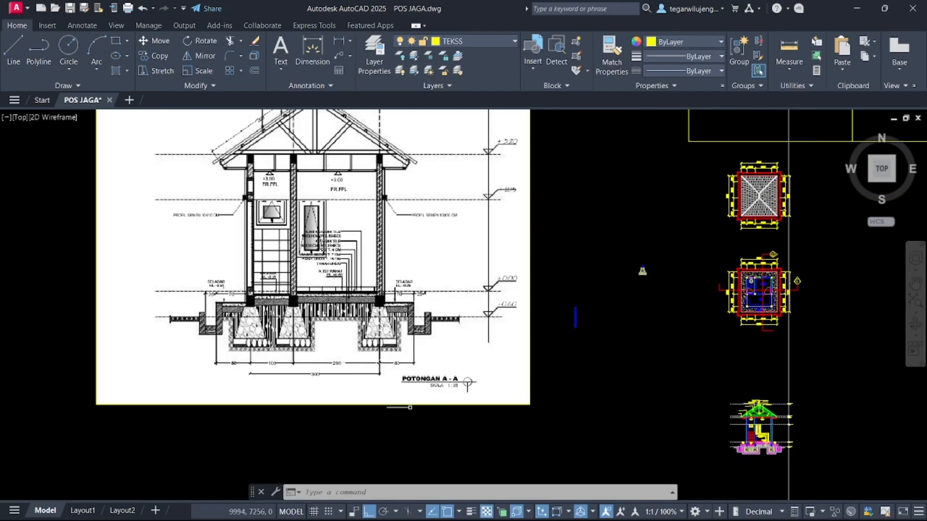
middle_click_drag(433, 362, 363, 305)
middle_click_drag(755, 399, 627, 367)
scroll(626, 367, "up", 2)
middle_click_drag(545, 318, 523, 294)
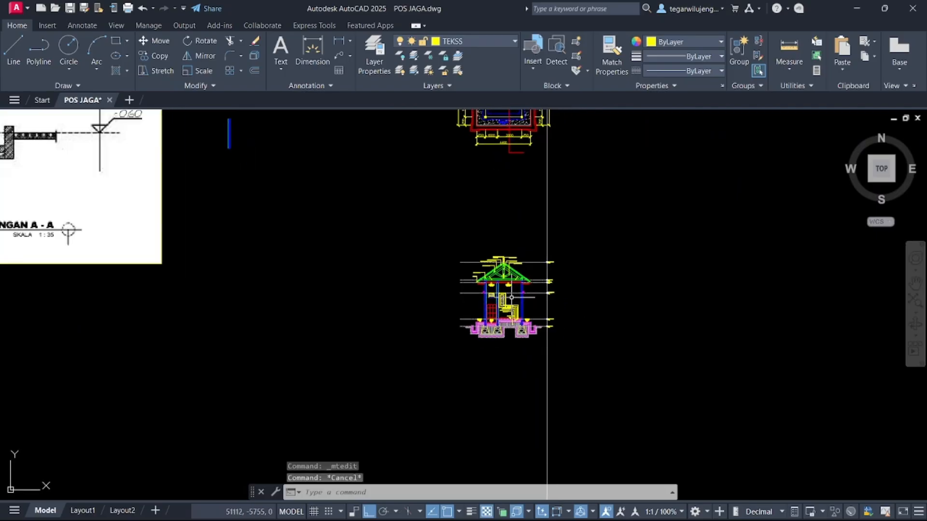
- Draw a vertical line along the right wall's centre axis, from above the murplat down to below the foundation
type("l")
key("Return")
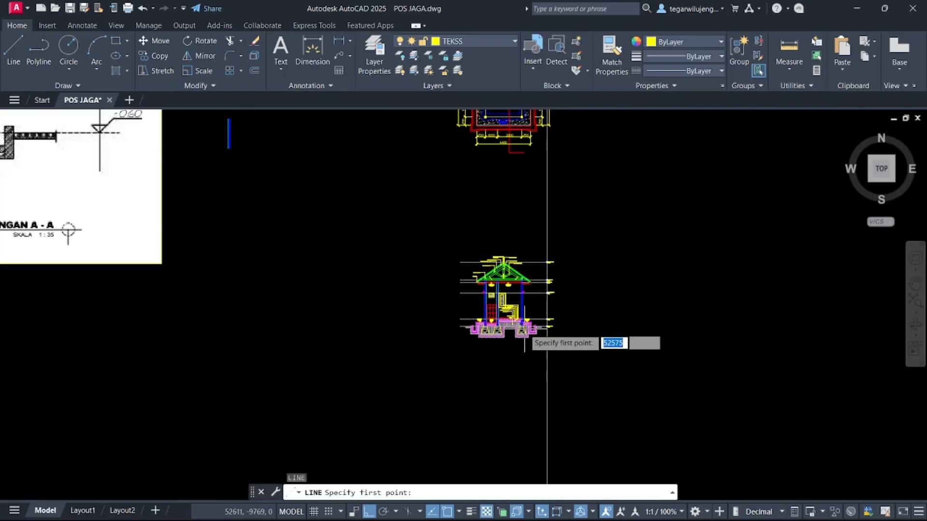
scroll(524, 302, "up", 7)
scroll(509, 219, "up", 5)
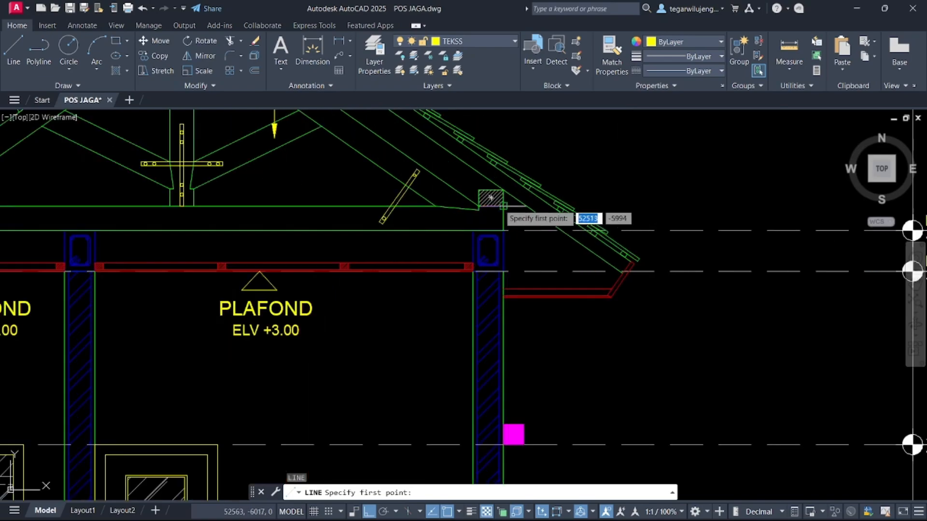
scroll(490, 196, "down", 5)
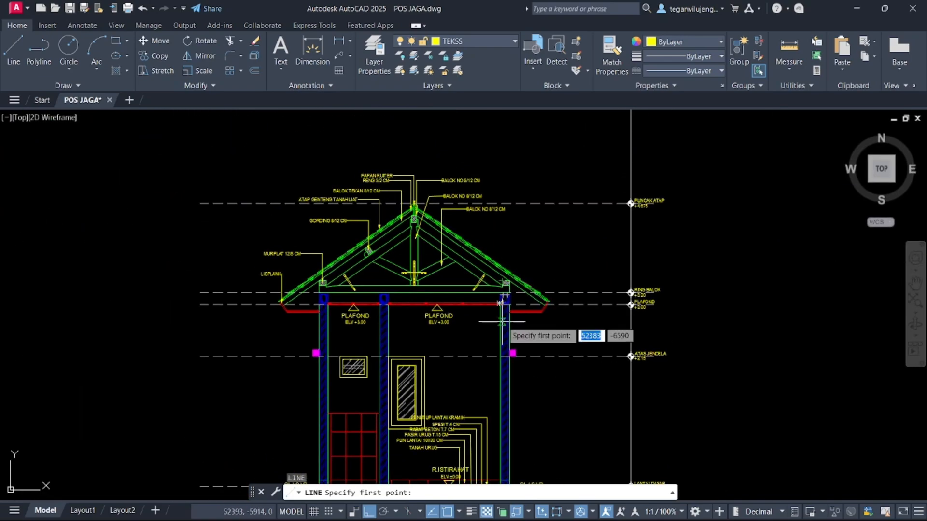
scroll(502, 302, "up", 2)
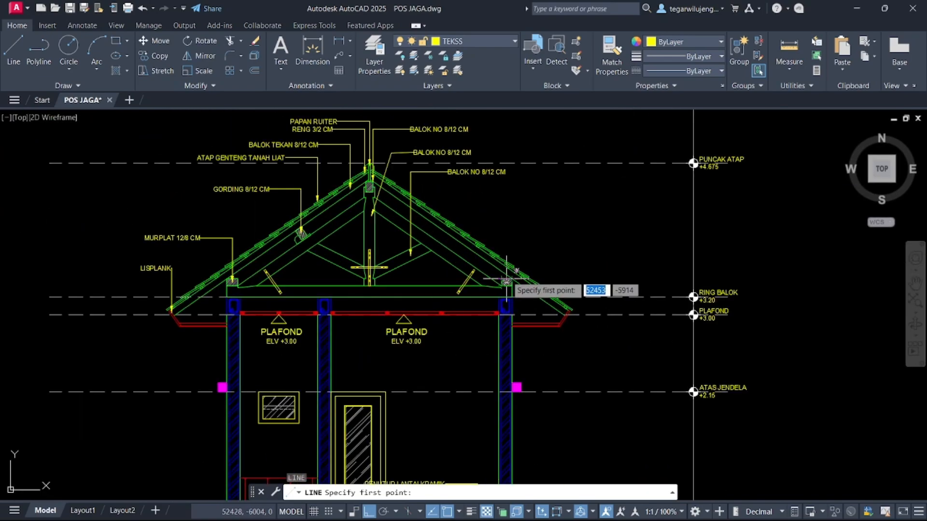
scroll(506, 279, "up", 2)
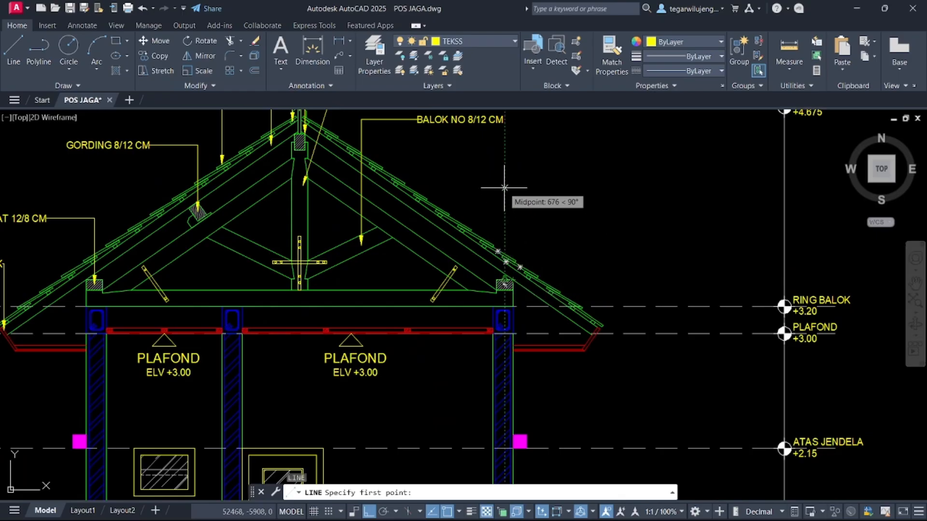
middle_click_drag(504, 284, 516, 144)
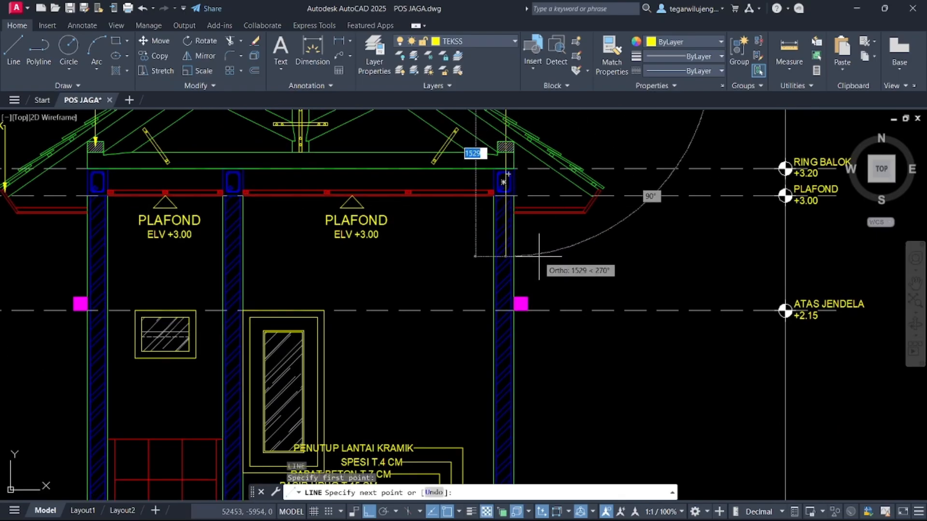
scroll(528, 244, "down", 4)
key("F8")
middle_click_drag(515, 475, 503, 321)
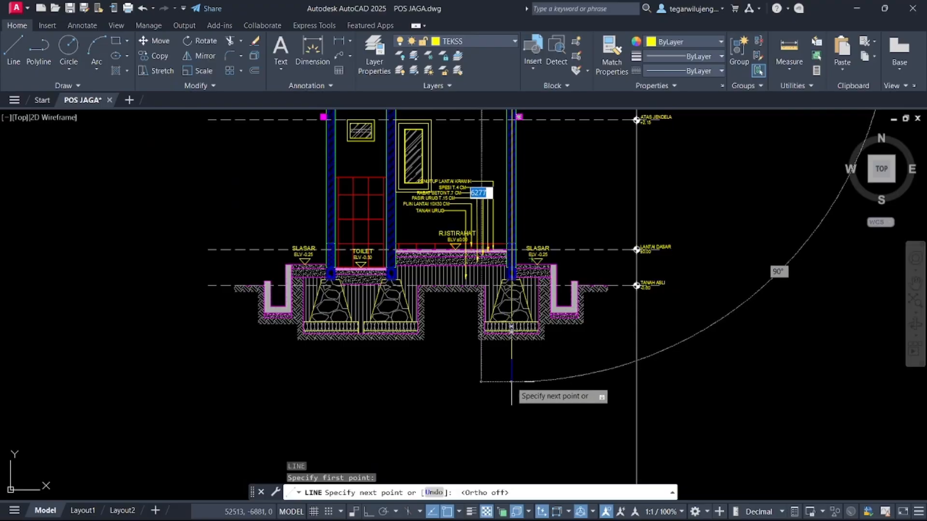
key("F8")
key("Escape")
scroll(512, 379, "down", 2)
- Stretch the upper end of the vertical axis line straight up past the roof peak
middle_click_drag(504, 365, 495, 448)
left_click(499, 228)
left_click(499, 217)
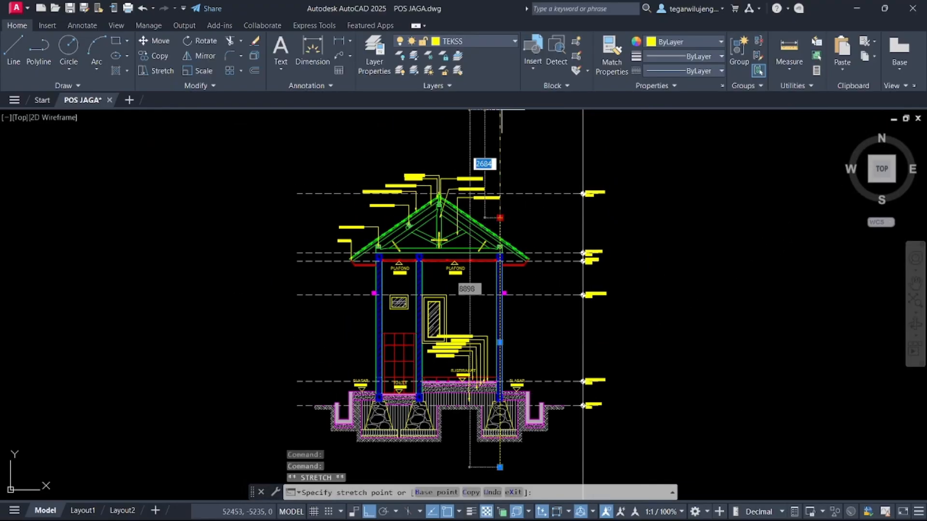
left_click(503, 137)
key("Escape")
left_click(510, 155)
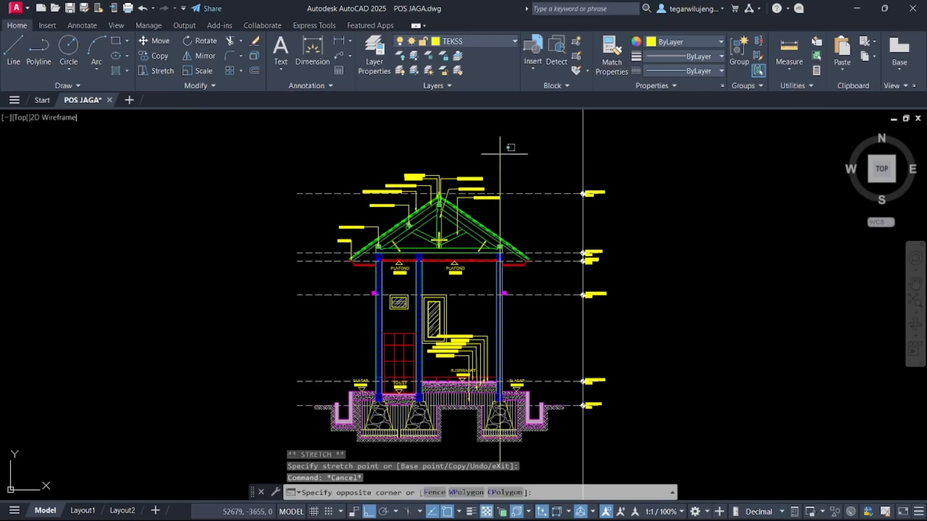
left_click(480, 148)
type("co")
key("space")
scroll(510, 263, "up", 5)
scroll(478, 256, "up", 5)
left_click(472, 255)
left_click(464, 254)
key("Escape")
left_click(471, 280)
key("Delete")
- Copy the right wall's vertical axis line to the centres of the middle and left walls
left_click(438, 148)
type("co")
key("space")
left_click(464, 255)
middle_click_drag(116, 289, 893, 293)
left_click(347, 259)
middle_click_drag(347, 261, 633, 272)
left_click(188, 270)
key("Escape")
scroll(317, 277, "down", 8)
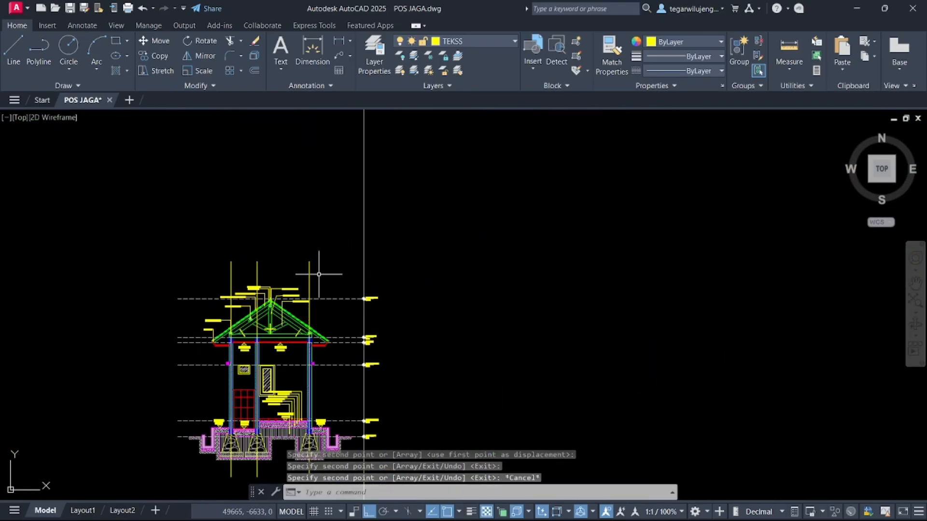
- Assign the three vertical axis lines to the GRIDD layer and open their properties
left_click(485, 41)
left_click(453, 251)
right_click(283, 270)
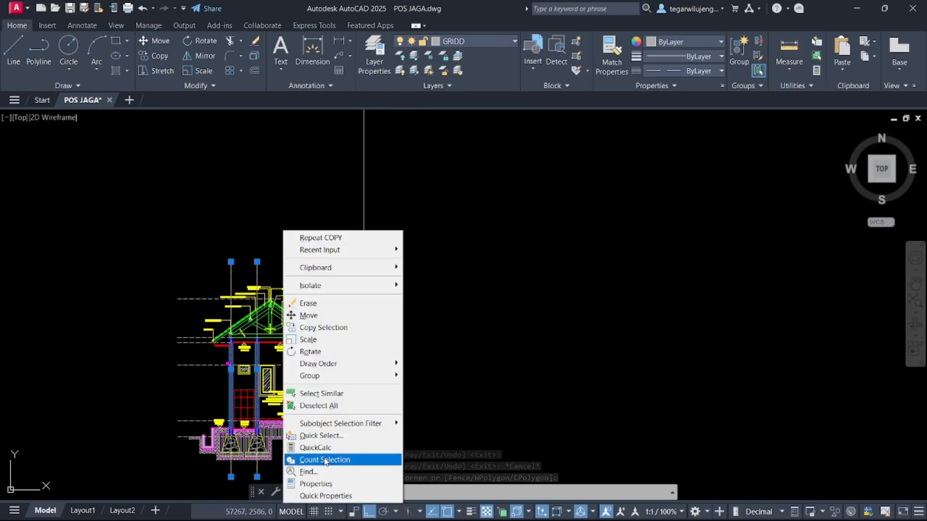
left_click(305, 471)
key("Return")
key("Escape")
scroll(286, 259, "up", 2)
scroll(283, 266, "down", 2)
middle_click_drag(339, 394, 505, 260)
scroll(396, 343, "up", 4)
left_click(312, 53)
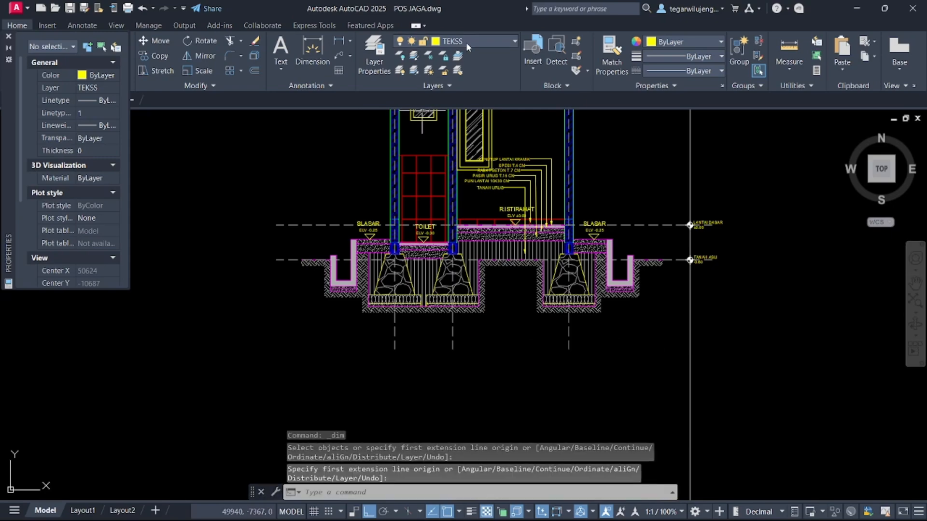
scroll(394, 302, "up", 3)
middle_click_drag(398, 319, 406, 277)
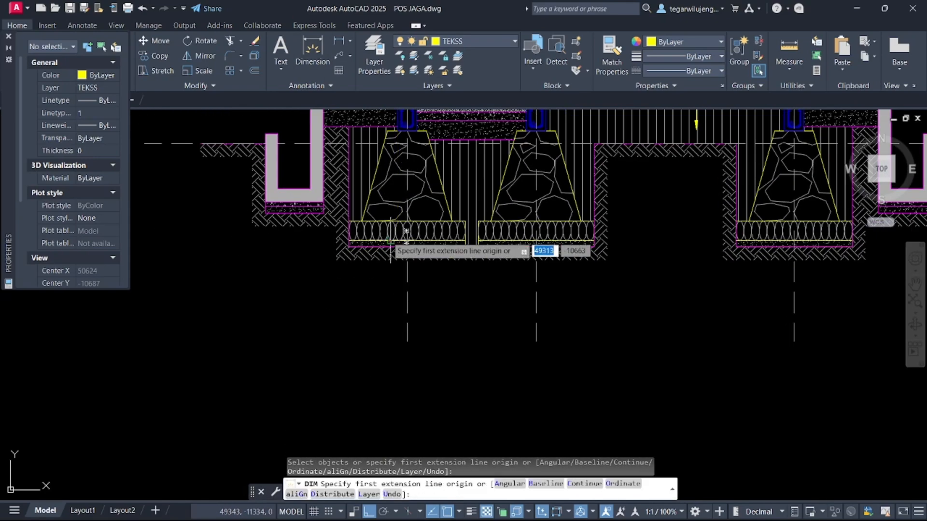
scroll(408, 274, "up", 2)
key("Escape")
- Place a horizontal construction line along the underside of the foundation excavation
type("xl")
key("space")
type("h")
key("space")
left_click(390, 253)
scroll(380, 325, "down", 3)
- Dimension the spacing between the left and middle grid lines below the foundation
left_click(315, 60)
scroll(382, 305, "up", 5)
left_click(388, 305)
left_click(445, 305)
scroll(608, 281, "down", 3)
scroll(584, 308, "up", 1)
left_click(584, 309)
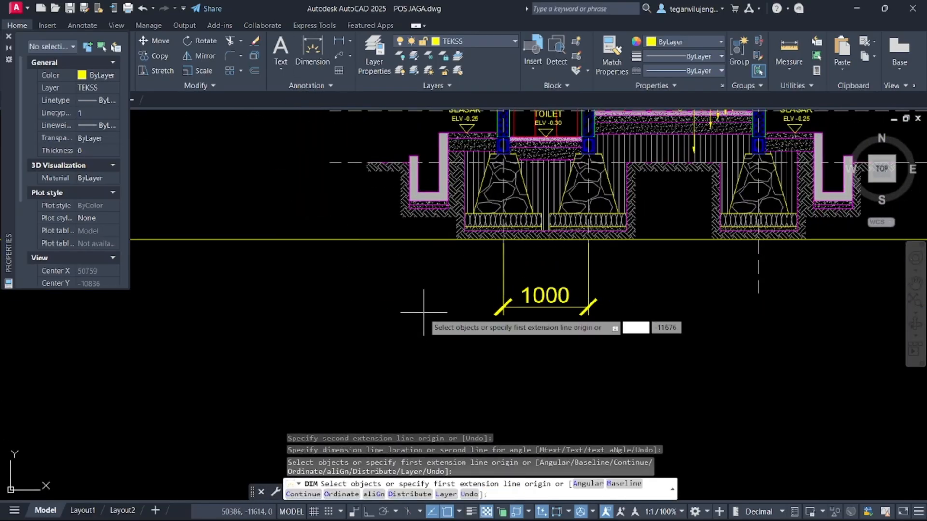
- Continue the dimension chain from the middle grid line to the right grid line
type("c")
key("space")
left_click(588, 307)
left_click(751, 252)
key("space")
key("space")
- Add an overall dimension between the outer grid lines beneath the chained dimensions
left_click(758, 239)
left_click(503, 239)
left_click(533, 353)
key("space")
scroll(405, 270, "down", 3)
middle_click_drag(445, 284, 407, 348)
key("Escape")
- Erase the horizontal construction line under the foundation
left_click(683, 341)
left_click(640, 287)
key("Delete")
- Create a multiline text below the overall dimension with POTONGAN A-A as its first line
scroll(638, 285, "down", 6)
scroll(604, 135, "up", 2)
middle_click_drag(597, 337, 547, 188)
scroll(545, 228, "up", 7)
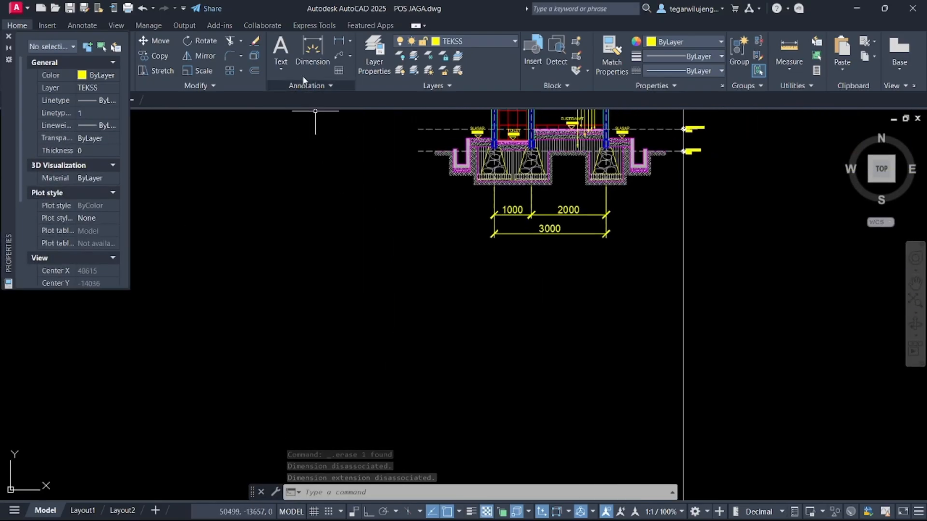
left_click(283, 51)
left_click(497, 244)
left_click(641, 319)
type("POTONGAN A-A")
key("Return")
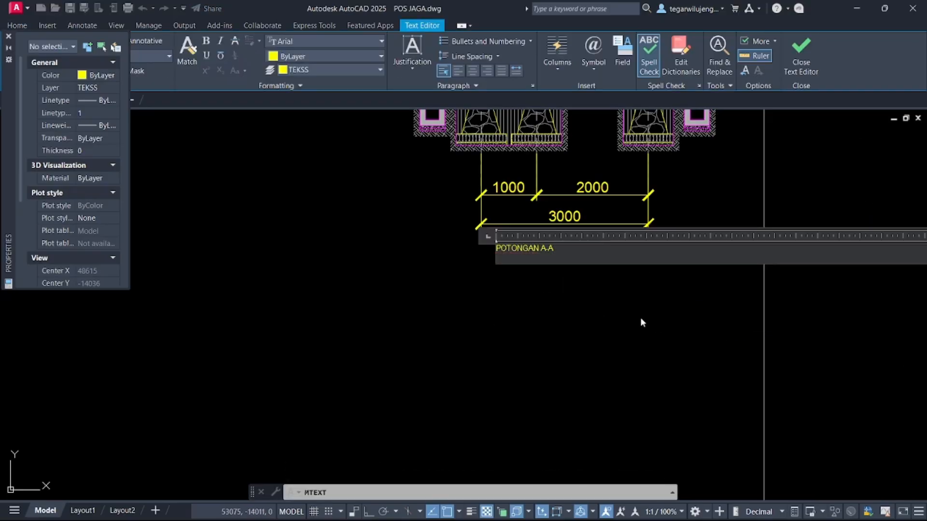
- Add SKALA 1:50 as the title's second line, close the properties palette and finish the text
type("S")
key("BackSpace")
key("BackSpace")
key("BackSpace")
type("EKALA")
key("BackSpace")
key("BackSpace")
key("BackSpace")
key("BackSpace")
key("BackSpace")
type("KALA 1:50")
scroll(555, 290, "up", 4)
left_click(8, 36)
scroll(290, 242, "down", 3)
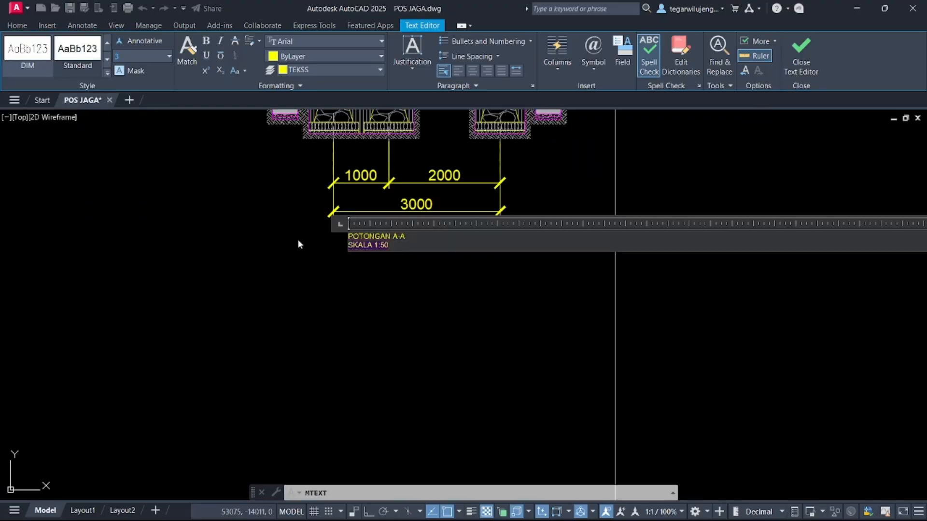
left_click(254, 227)
- Set the SKALA 1:50 line's text height to 100 and enlarge the POTONGAN A-A line to a greater height
scroll(355, 236, "up", 5)
double_click(319, 211)
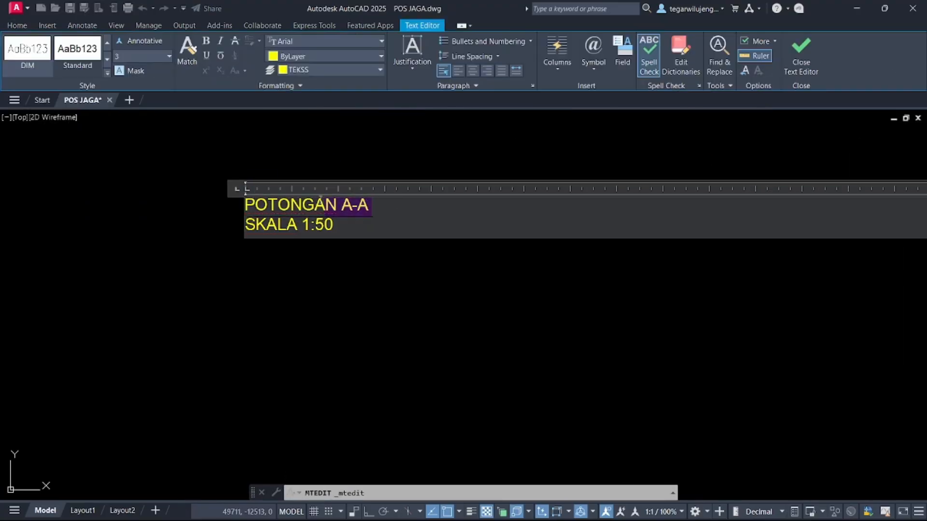
triple_click(327, 228)
left_click(124, 56)
type("100")
key("Return")
left_click_drag(372, 207, 244, 210)
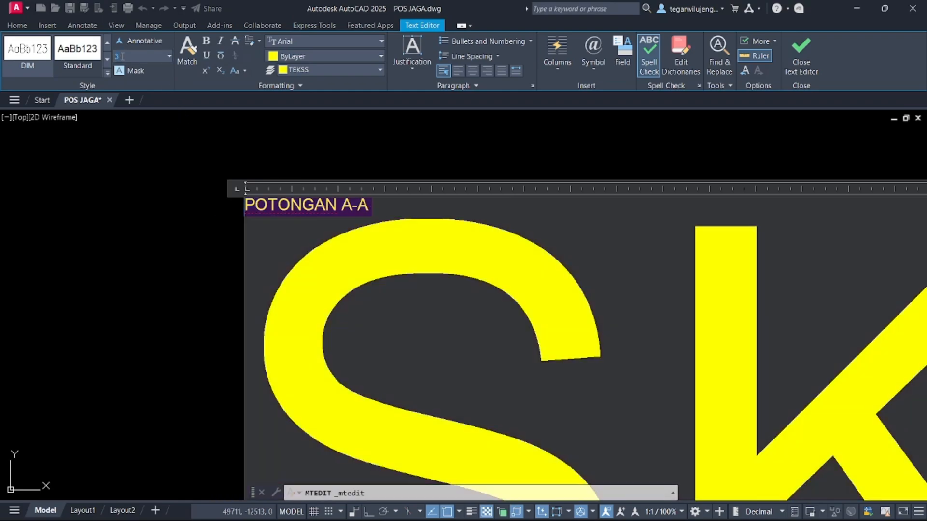
key("Return")
left_click(369, 193)
- Copy the round level symbol from the TANAH ASLI marker to the start of the section title
scroll(369, 194, "down", 6)
middle_click_drag(368, 221, 380, 260)
middle_click_drag(673, 134, 657, 222)
scroll(657, 222, "up", 4)
scroll(657, 222, "up", 2)
left_click(503, 170)
key("space")
left_click(504, 171)
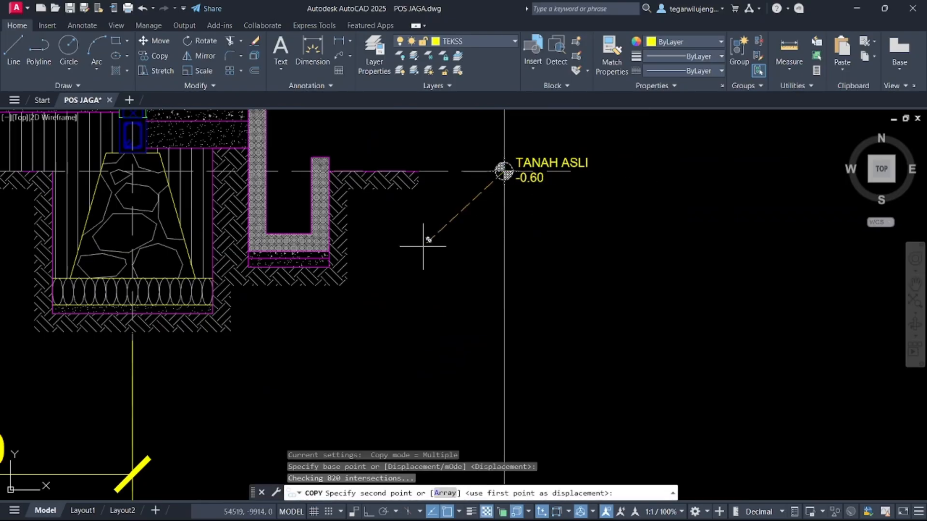
scroll(428, 244, "down", 6)
middle_click_drag(307, 317, 567, 224)
scroll(415, 299, "up", 6)
left_click(476, 222)
key("Escape")
- Draw a horizontal line from the copied symbol between the POTONGAN A-A and SKALA 1:50 text lines
type("l")
key("space")
left_click(475, 223)
scroll(574, 216, "up", 2)
key("F8")
middle_click_drag(865, 243, 642, 227)
left_click(625, 226)
key("Escape")
- Scale the section title's round symbol and its horizontal line by a factor of 4 about the symbol's centre
left_click(251, 256)
left_click(155, 166)
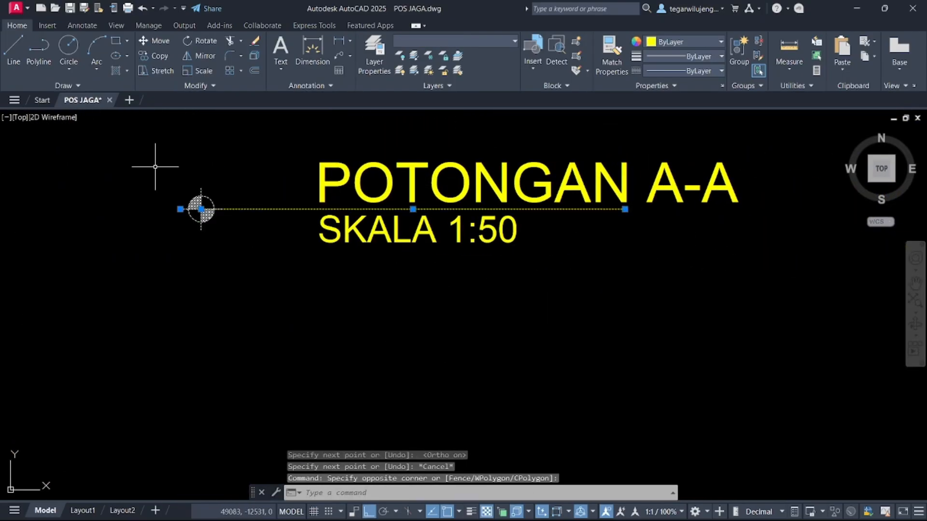
key("space")
left_click(201, 209)
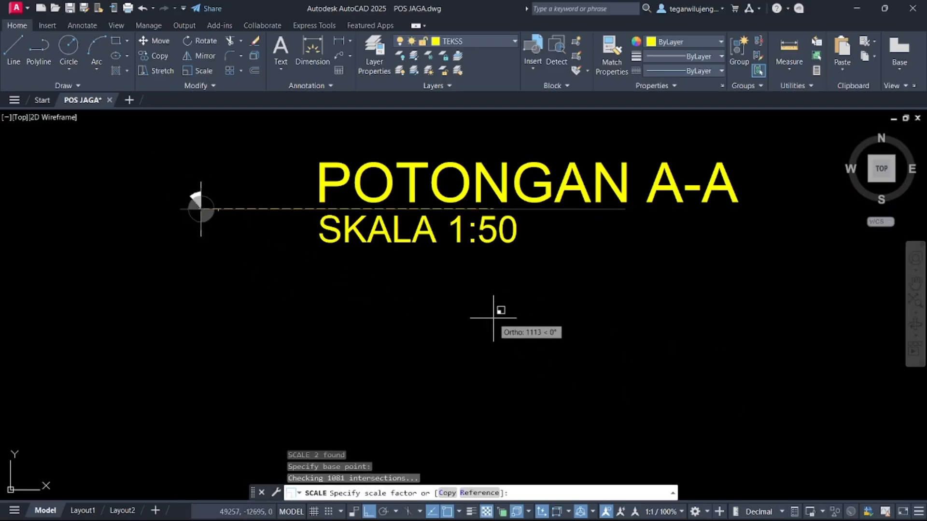
type("4")
key("Return")
- Move the enlarged round symbol with its line horizontally closer to the start of the POTONGAN A-A text
scroll(315, 263, "down", 1)
left_click(315, 263)
left_click(207, 221)
type("m")
key("space")
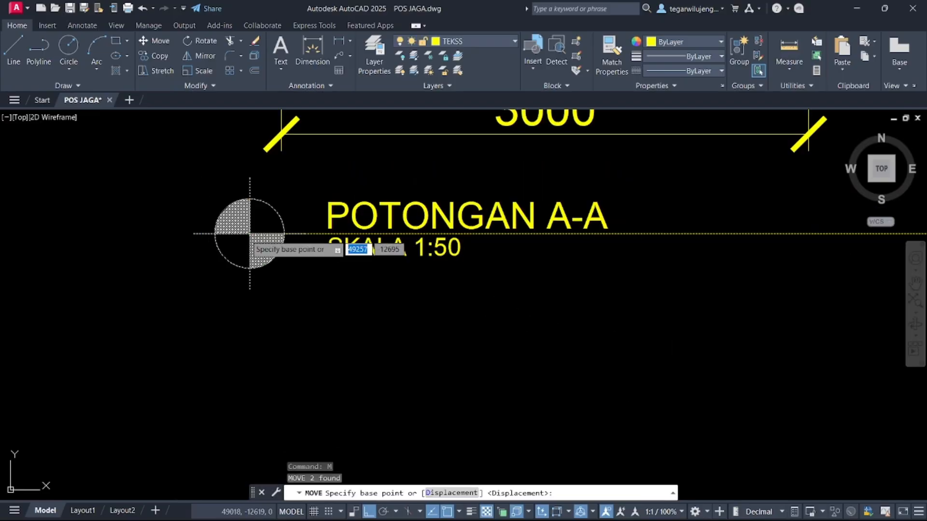
left_click(250, 233)
scroll(256, 227, "up", 4)
key("F8")
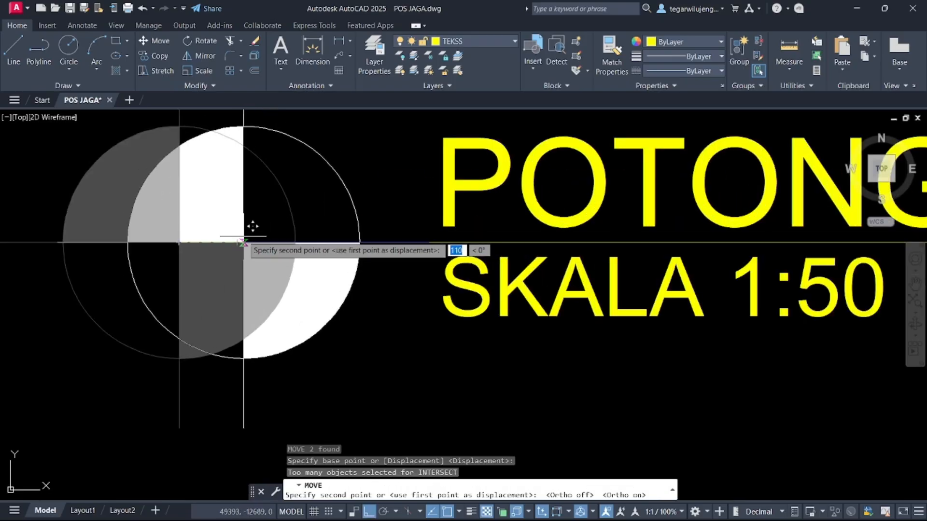
key("F8")
key("F9")
left_click(251, 240)
- Shorten the title's horizontal line so it ends just past the POTONGAN A-A text
scroll(292, 252, "down", 5)
middle_click_drag(378, 255, 261, 262)
left_click(420, 273)
left_click(399, 252)
scroll(401, 252, "down", 5)
left_click(502, 252)
scroll(408, 254, "up", 4)
scroll(403, 247, "up", 4)
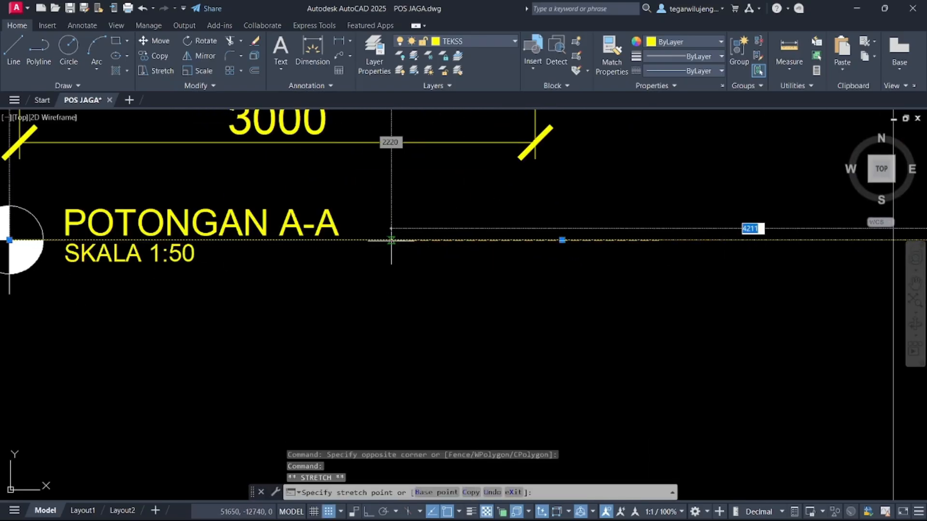
left_click(392, 240)
key("Escape")
- Move the whole section title, with symbol, line and text, horizontally so it sits centred beneath the 3000 dimension
scroll(401, 260, "down", 7)
left_click(365, 274)
left_click(303, 245)
type("m")
key("space")
scroll(322, 256, "up", 5)
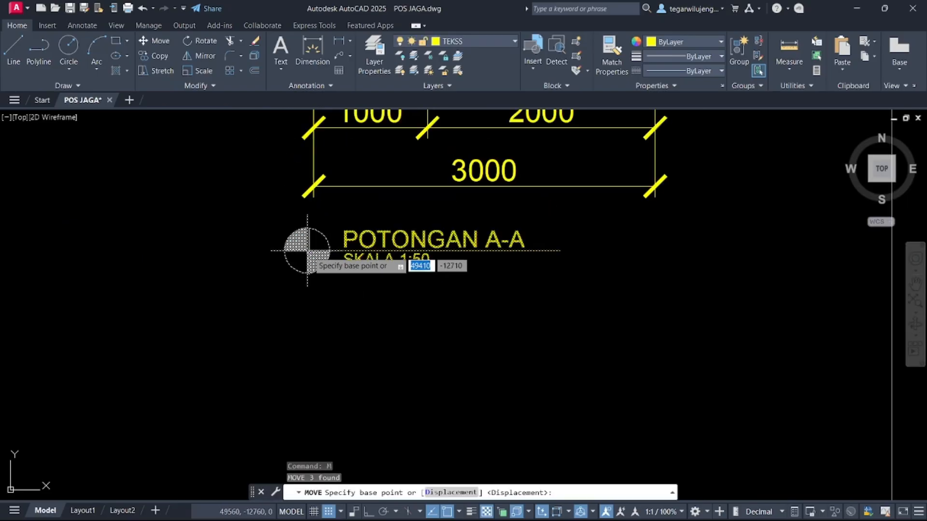
left_click(308, 252)
left_click(376, 250)
scroll(435, 271, "down", 10)
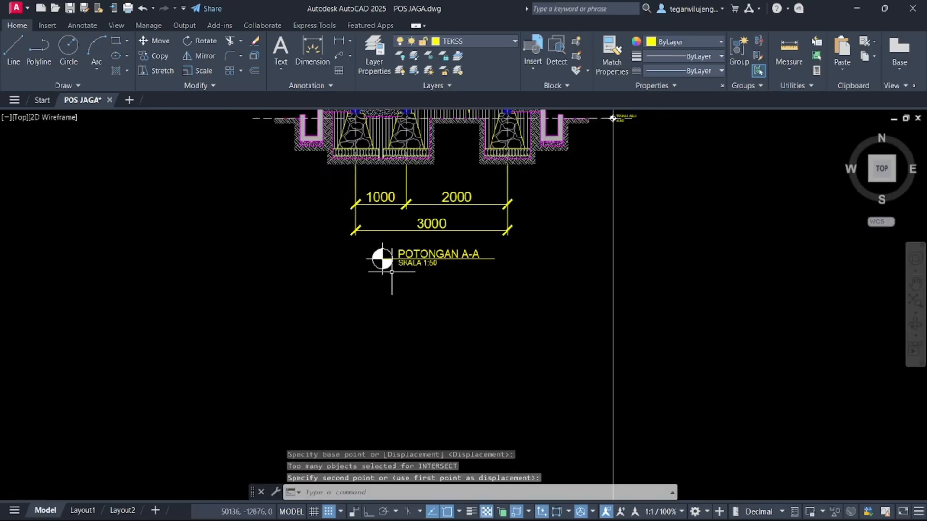